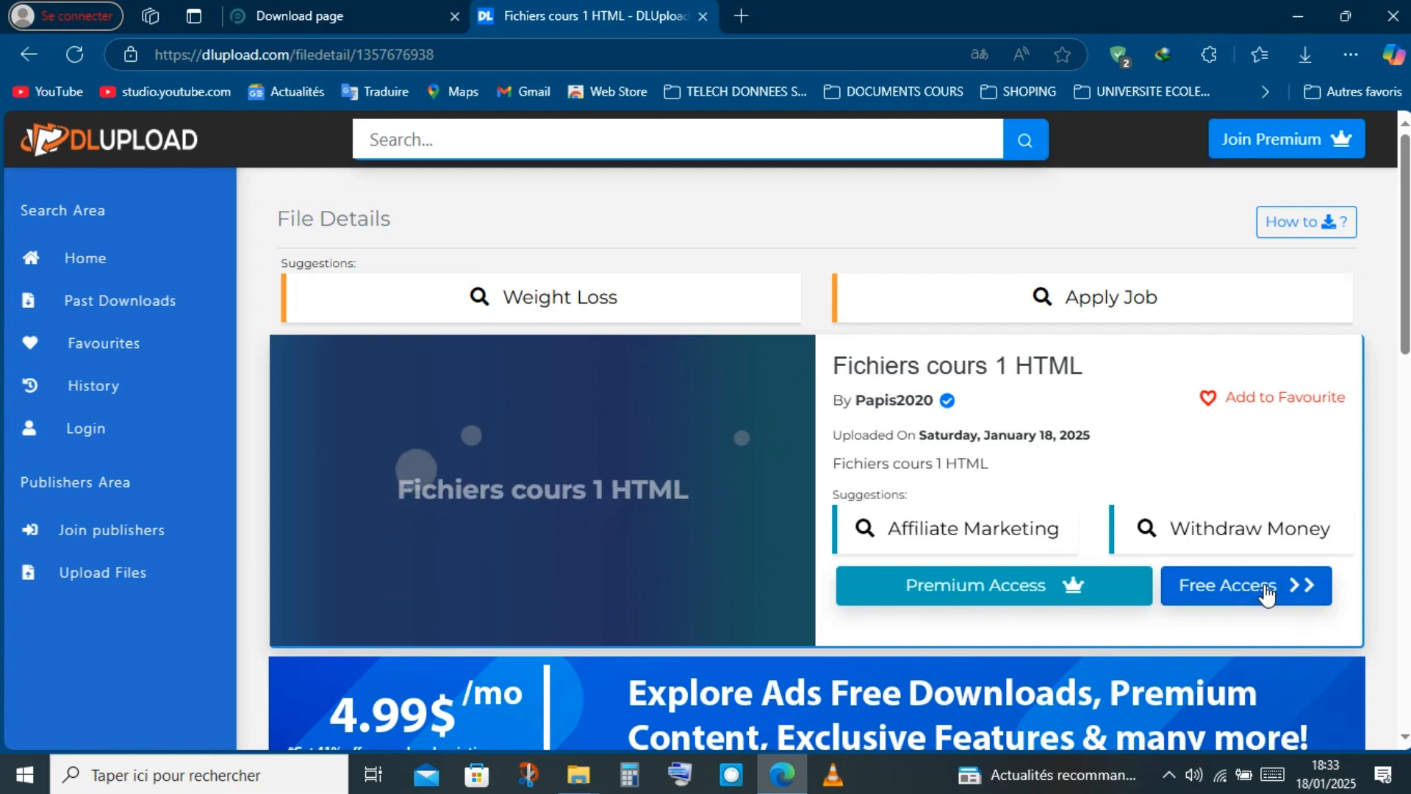
Request free access to the file "Fichiers cours 1 HTML" and complete its Related Topics ad step without choosing a topic
{"action": "left_click", "coordinate": [1265, 587]}
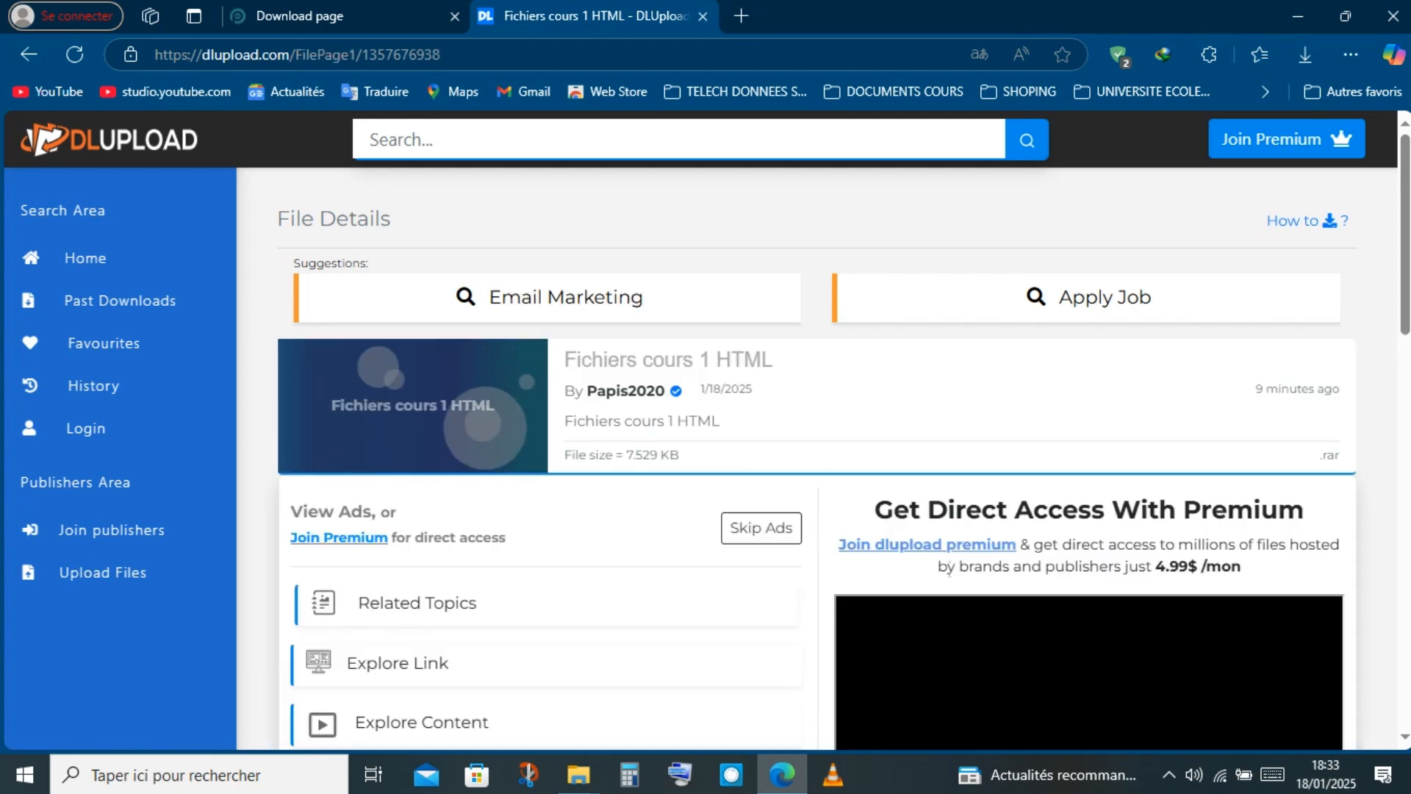
{"action": "left_click", "coordinate": [759, 609]}
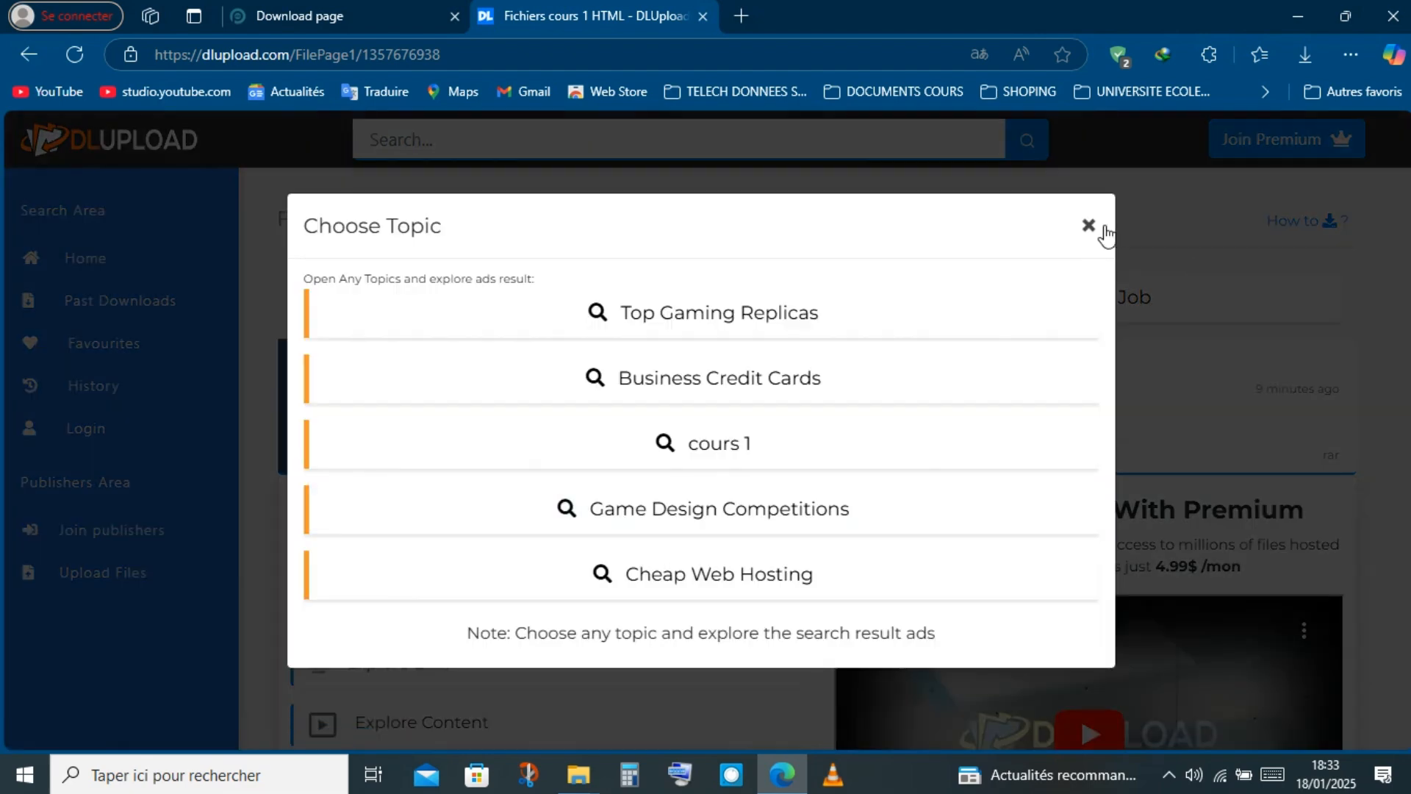
{"action": "left_click", "coordinate": [1101, 229]}
{"action": "left_click", "coordinate": [1089, 228]}
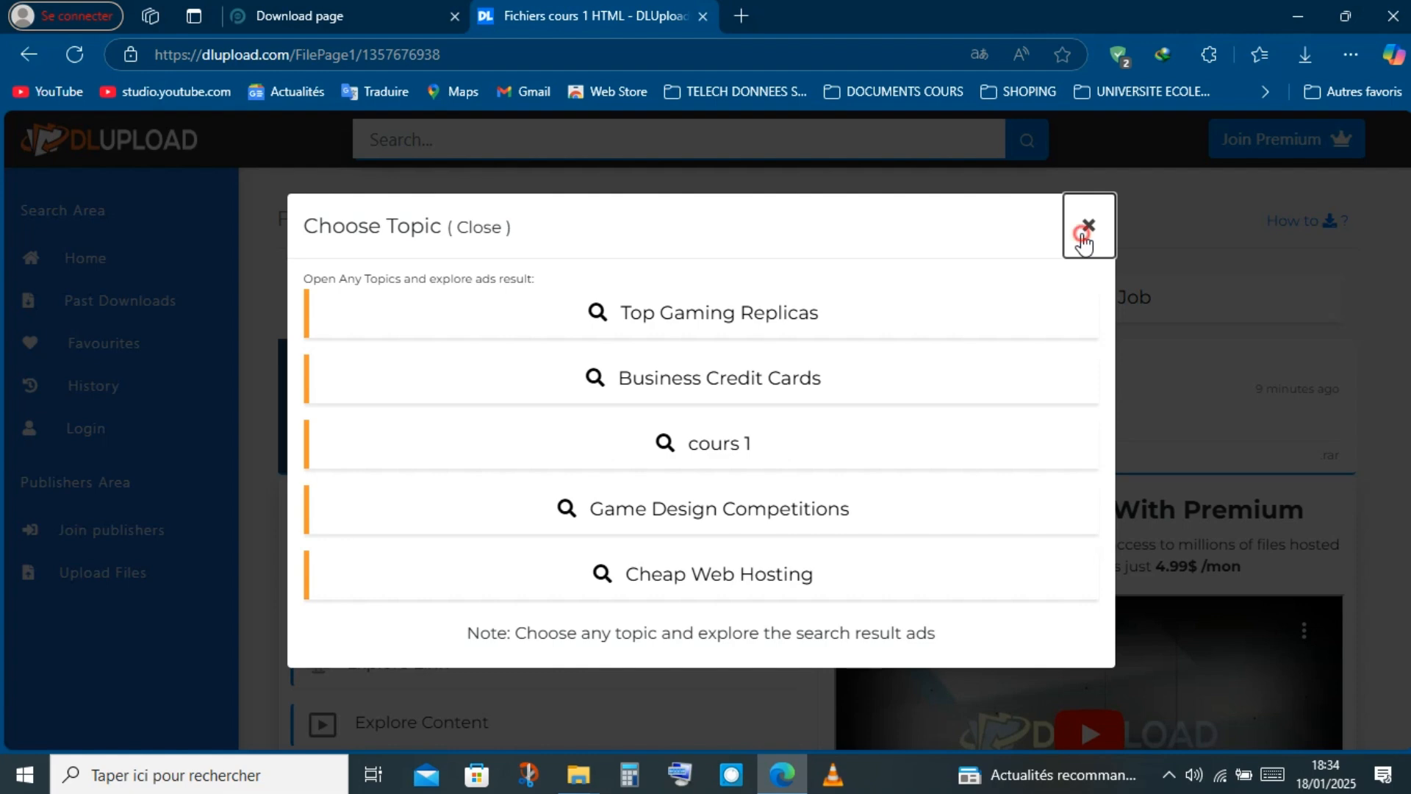
{"action": "left_click", "coordinate": [1084, 241]}
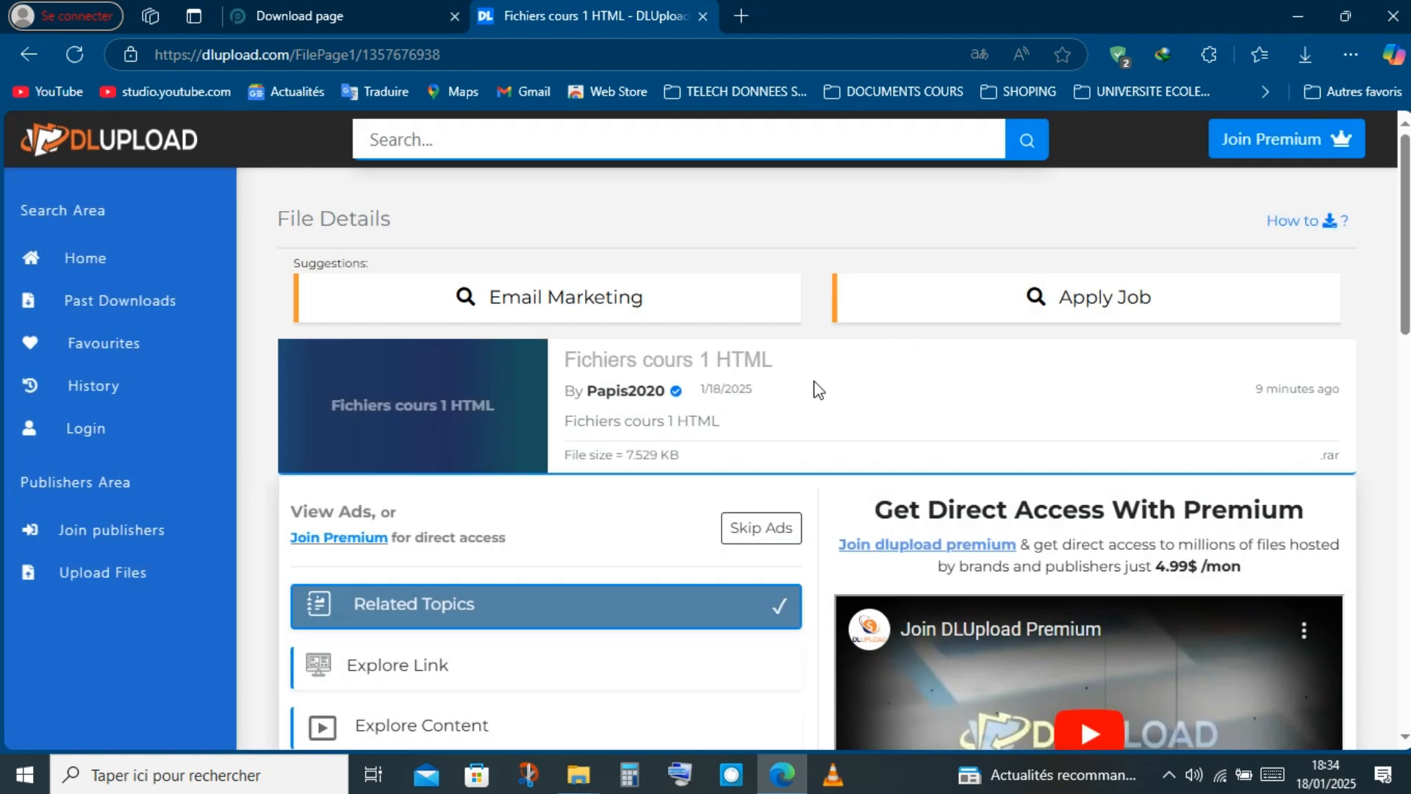
{"action": "left_click", "coordinate": [713, 480]}
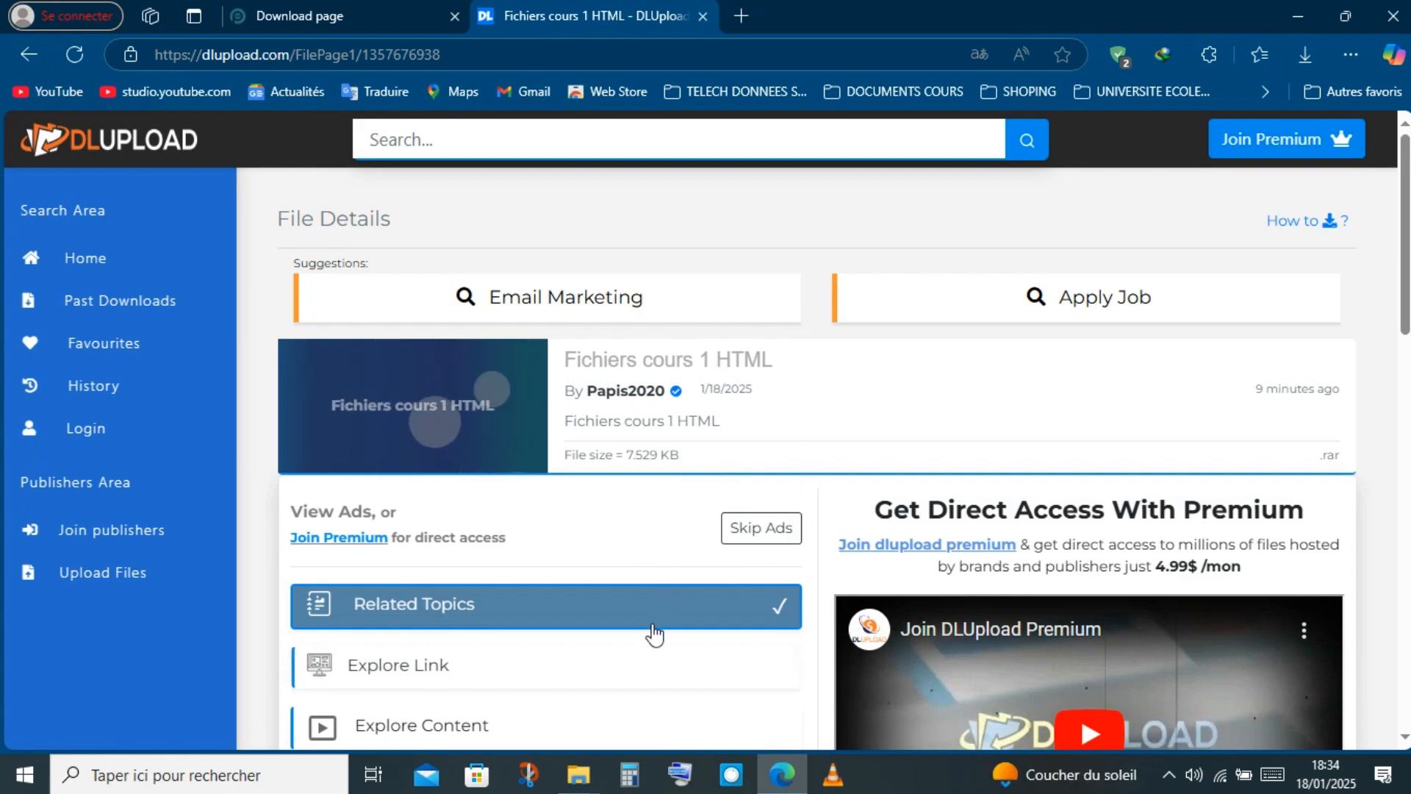
Complete the Explore Link and Explore Content ad steps and continue to the file's download page
{"action": "left_click", "coordinate": [640, 673]}
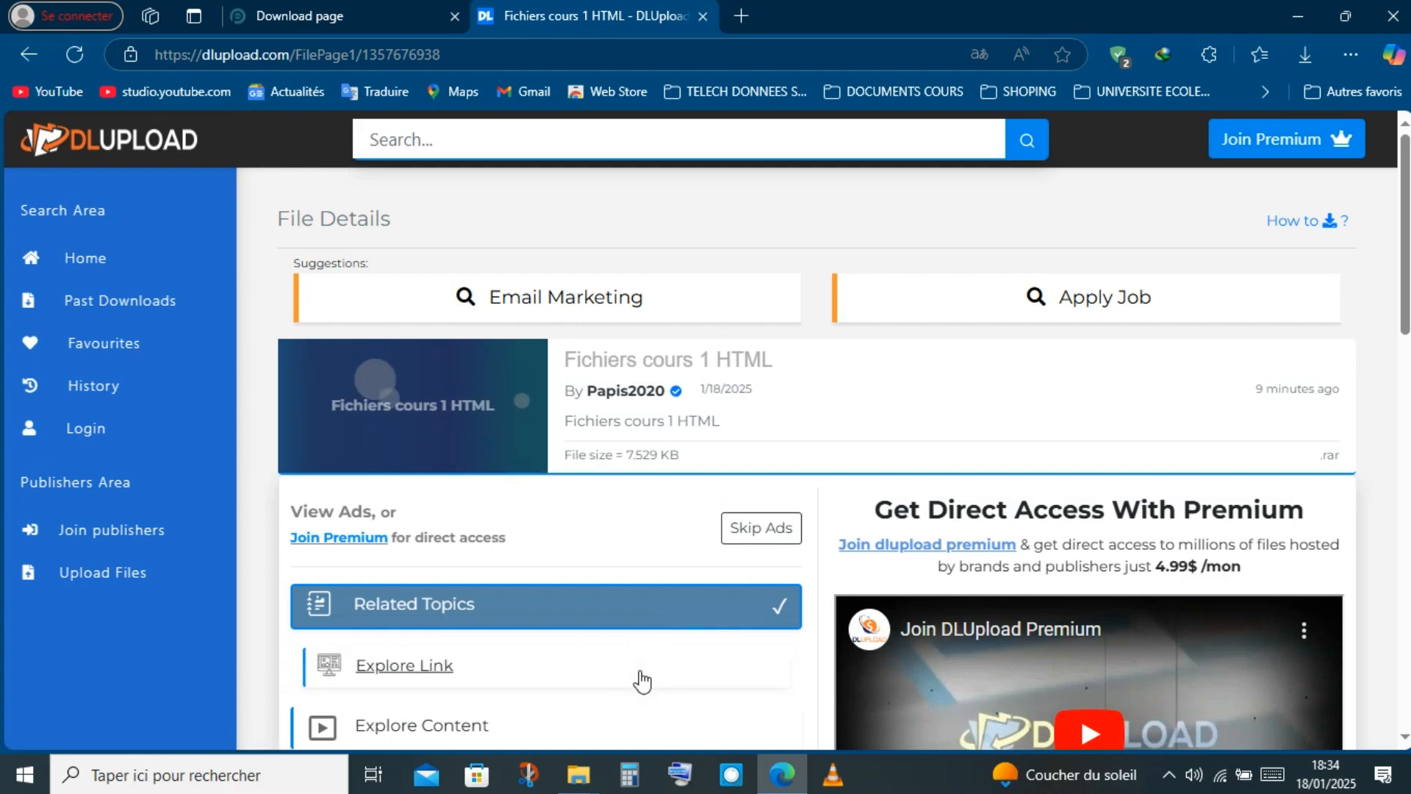
{"action": "left_click", "coordinate": [641, 680]}
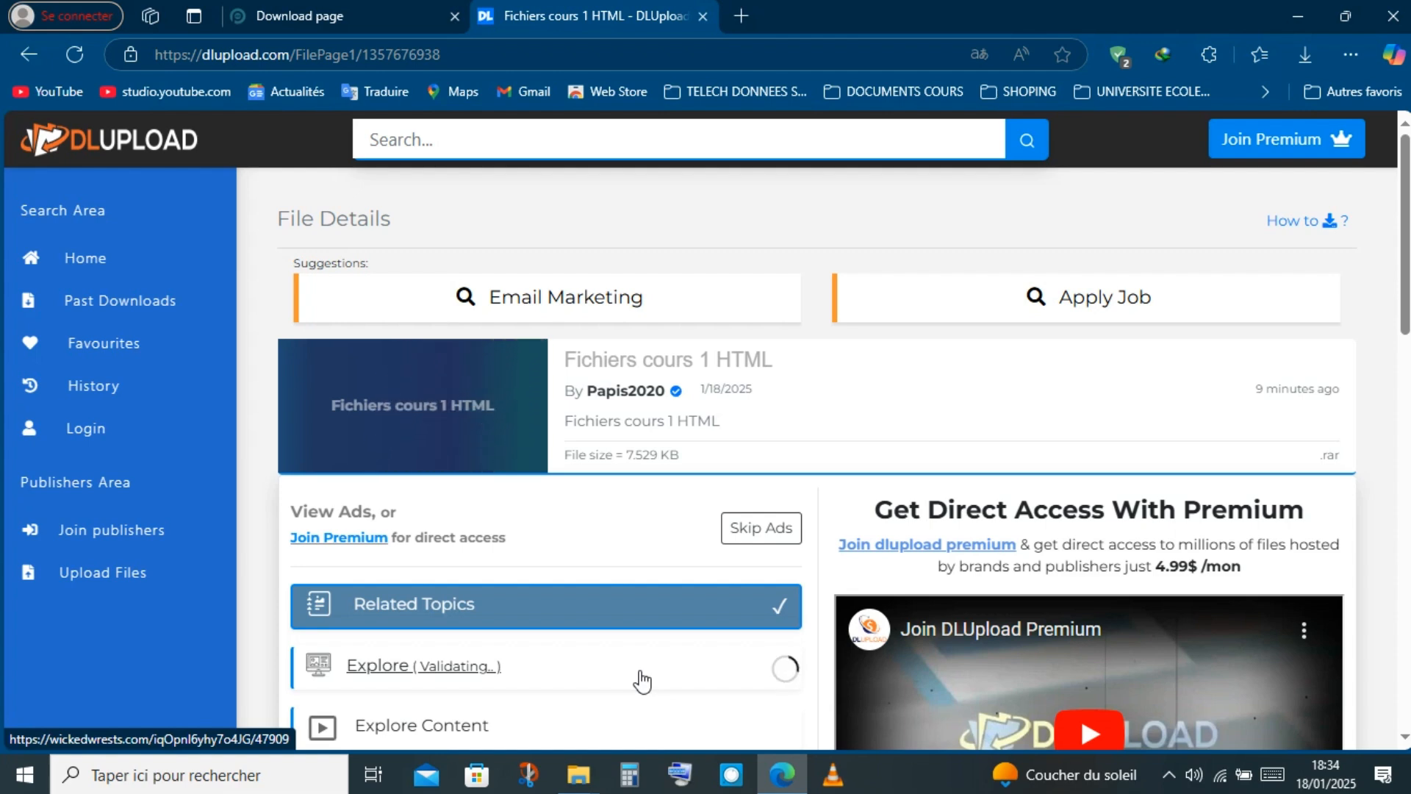
{"action": "scroll", "coordinate": [642, 680], "scroll_direction": "down", "scroll_amount": 3}
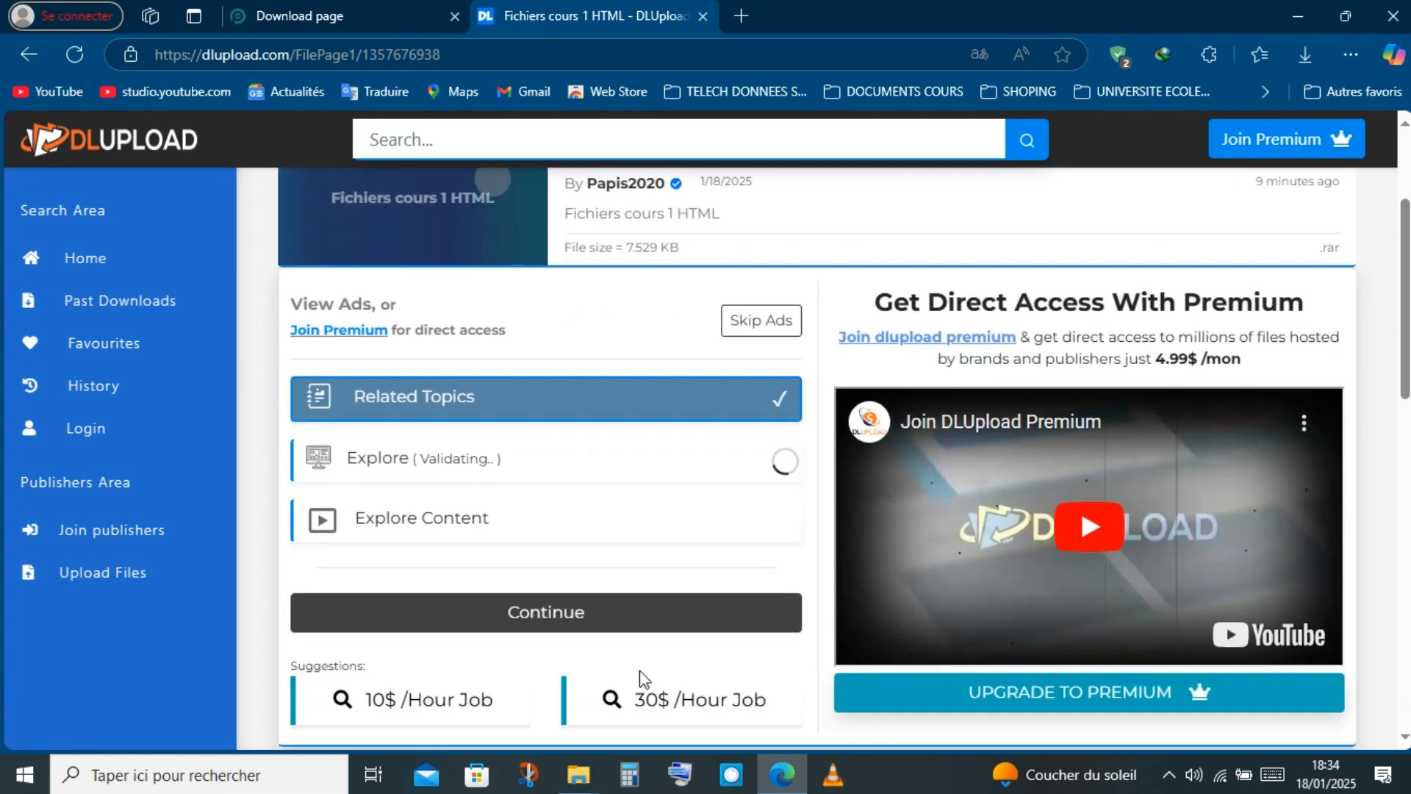
{"action": "left_click", "coordinate": [627, 625]}
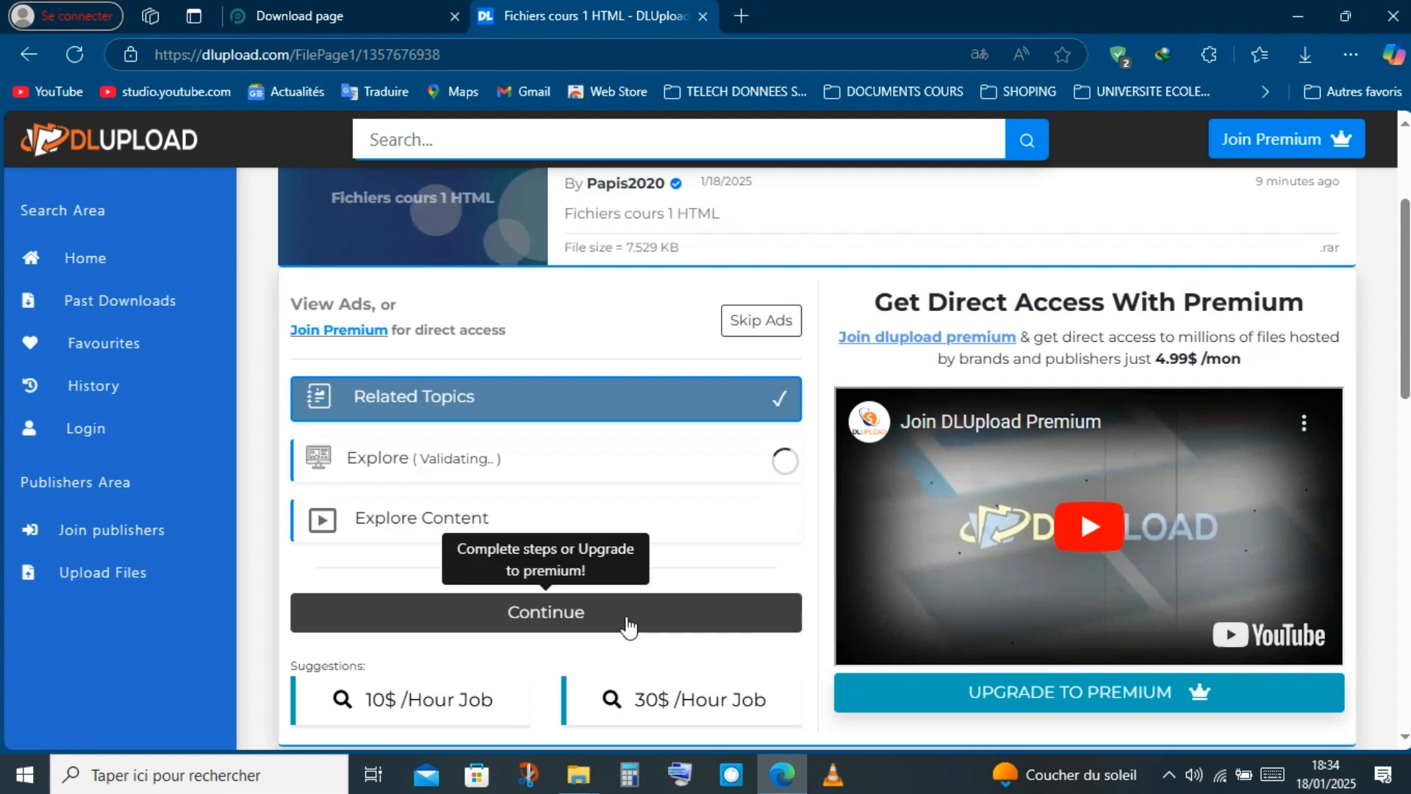
{"action": "left_click", "coordinate": [616, 571]}
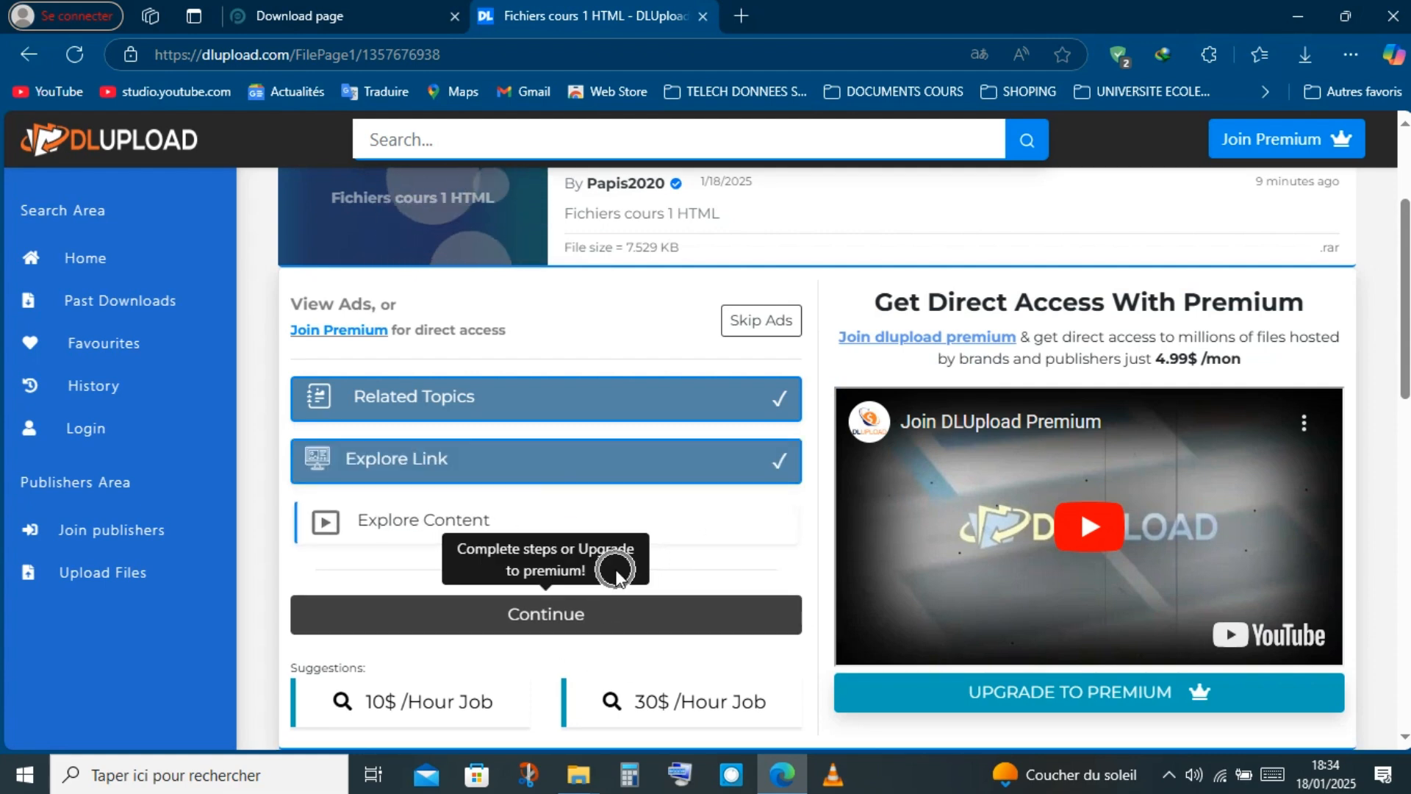
{"action": "left_click", "coordinate": [597, 529]}
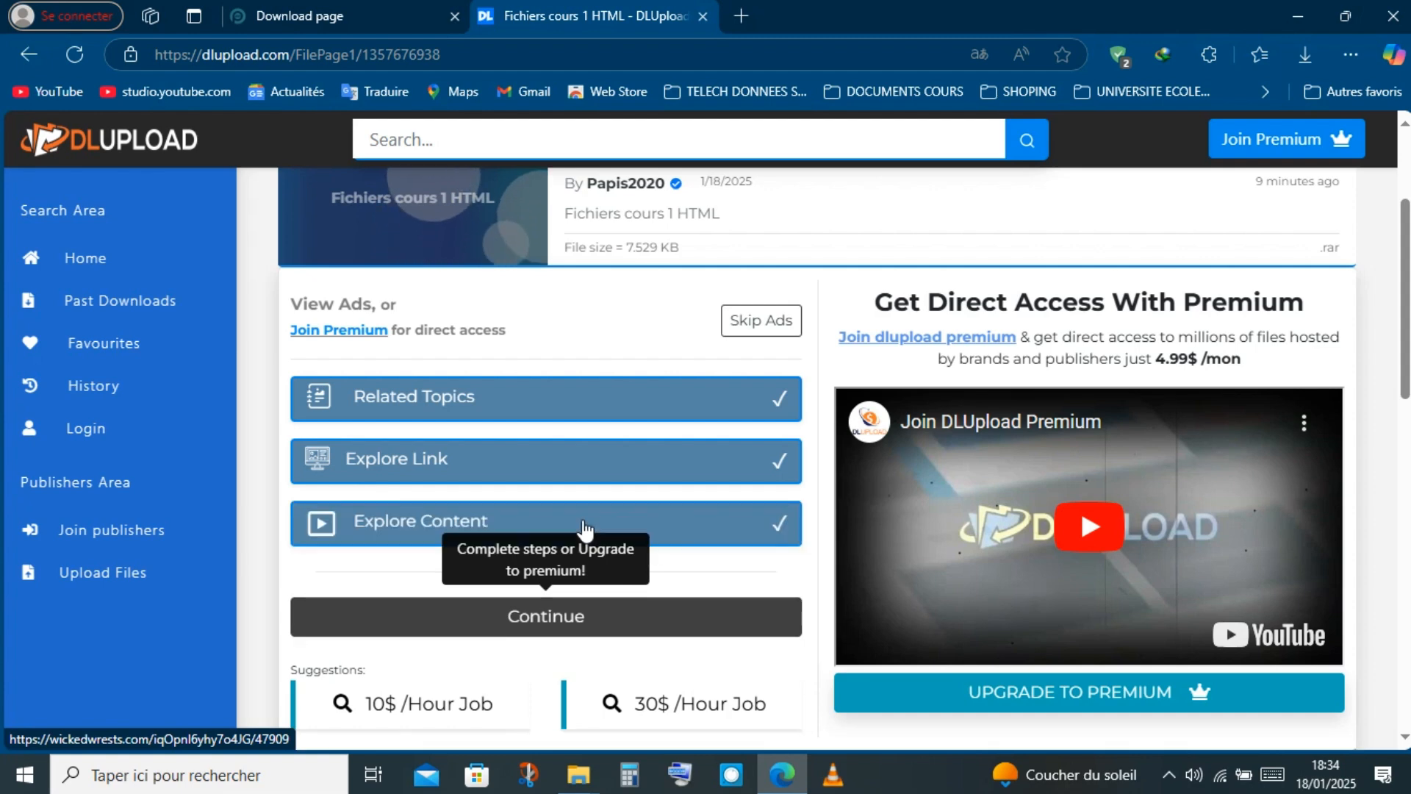
{"action": "left_click", "coordinate": [594, 622]}
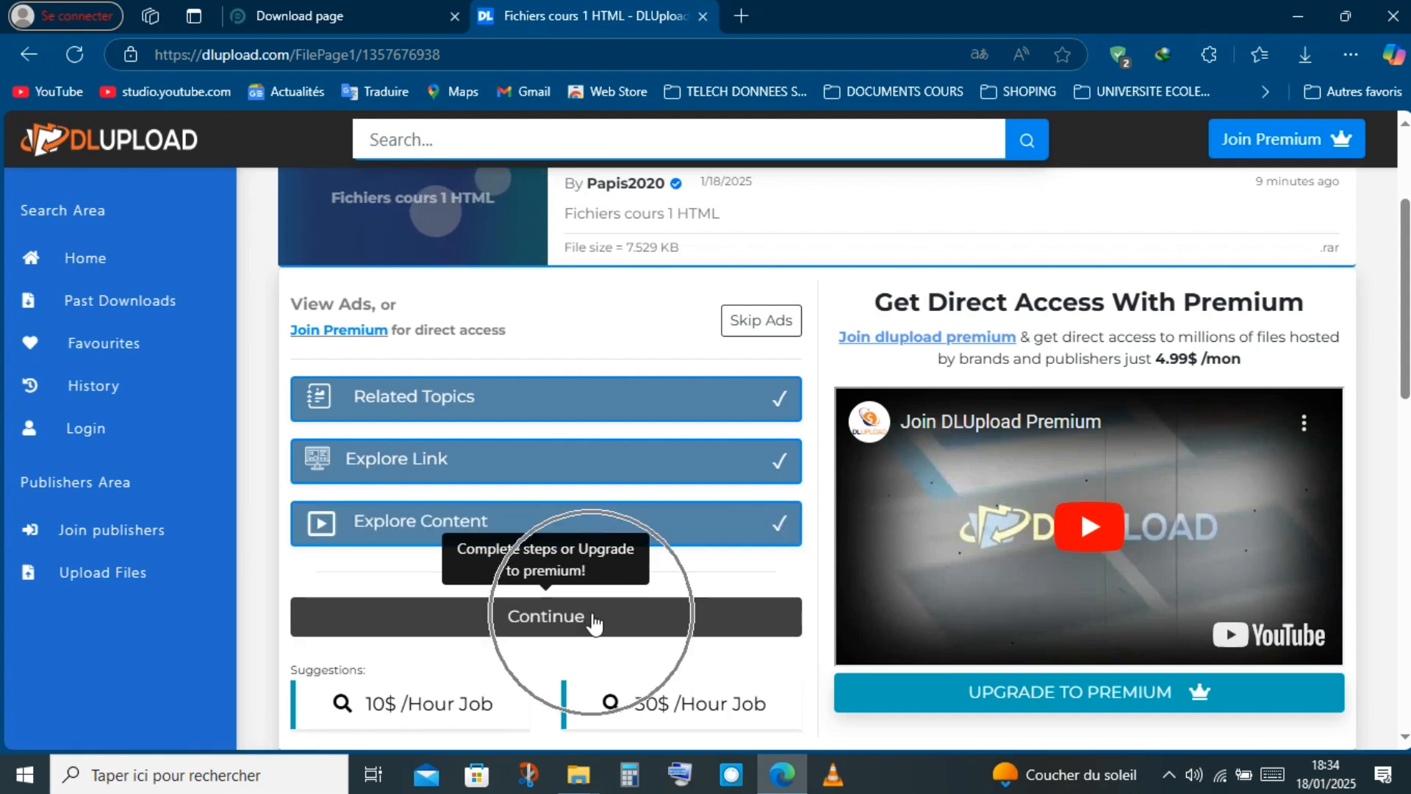
{"action": "left_click", "coordinate": [596, 638]}
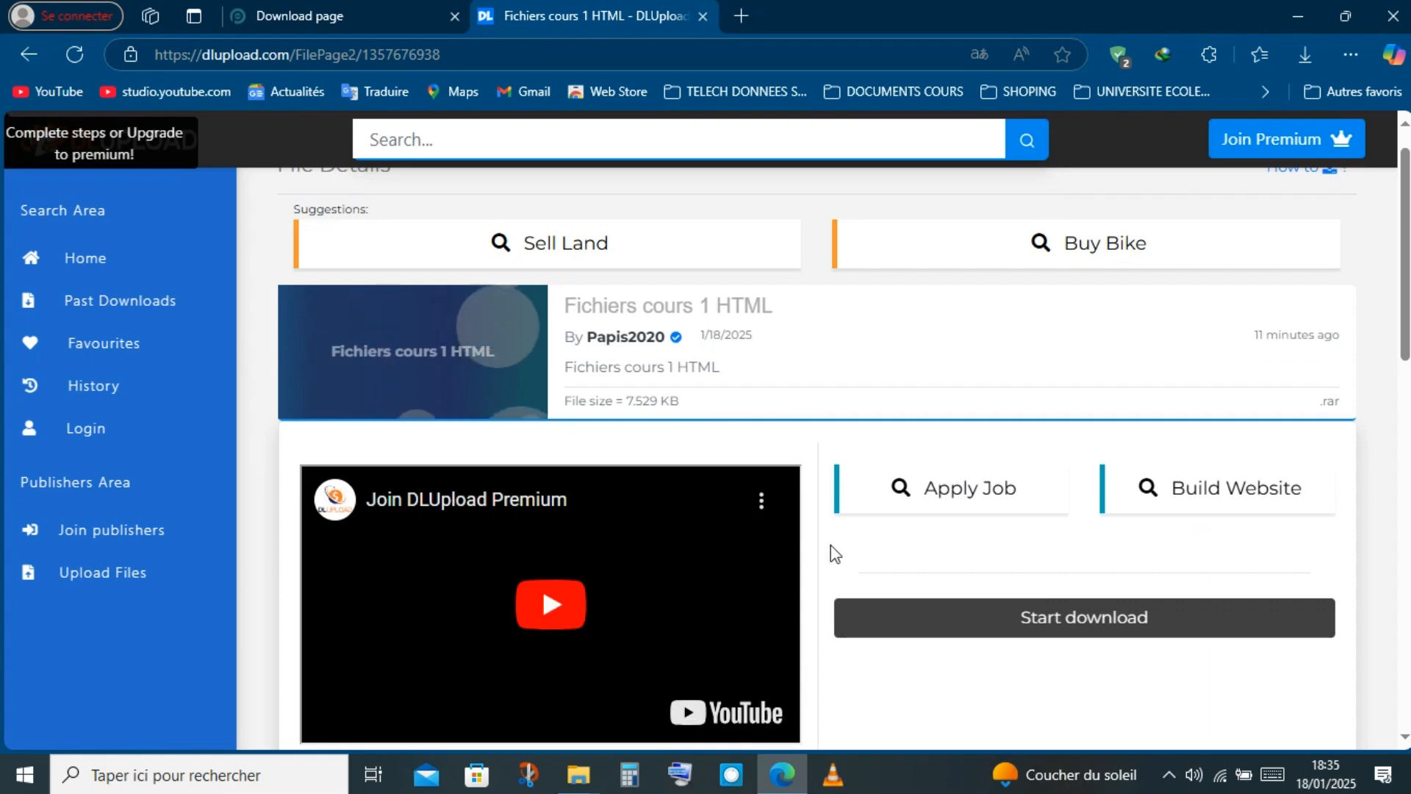
Pass the reCAPTCHA check and download 1+-+fichier-source-module1.rar to Téléchargements under the Général category
{"action": "left_click", "coordinate": [979, 552]}
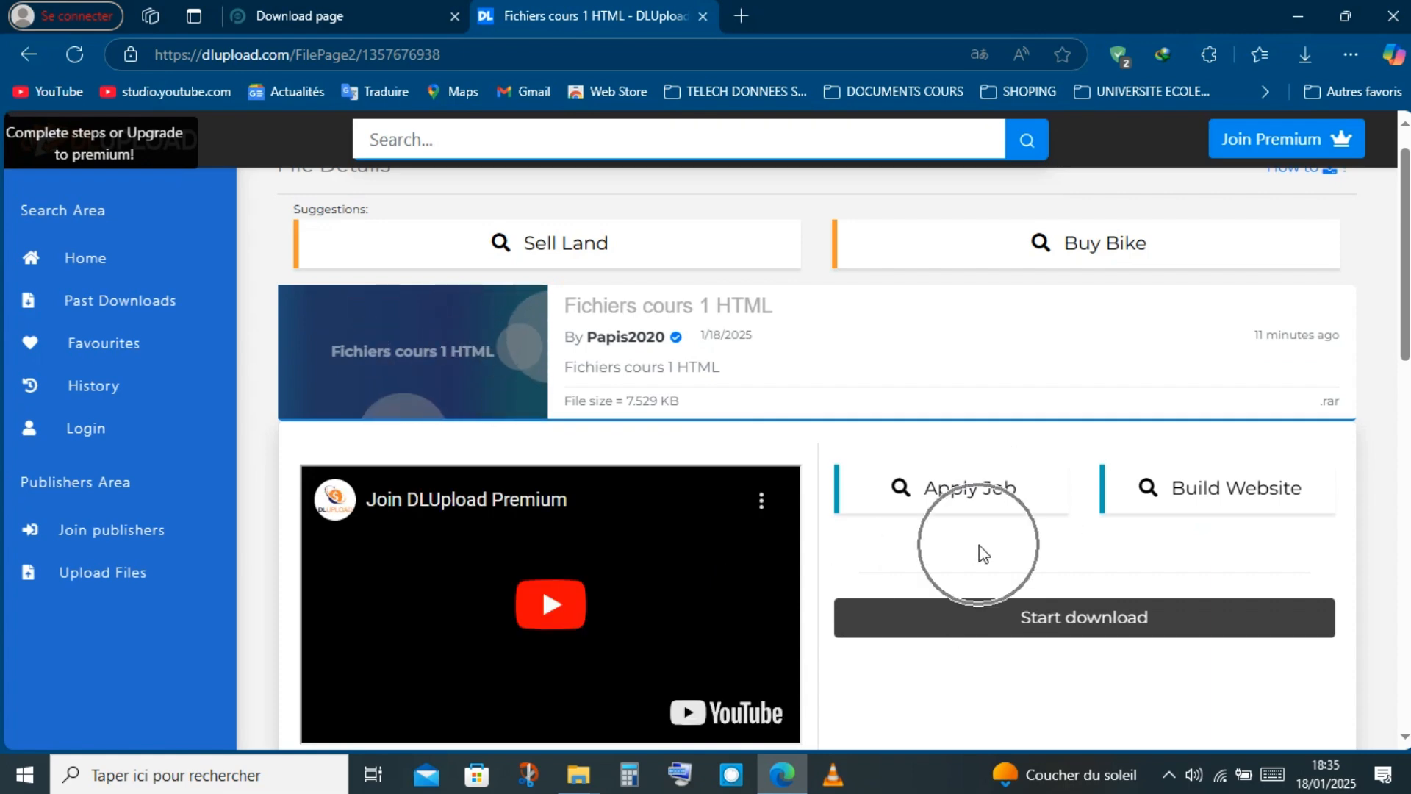
{"action": "left_click", "coordinate": [1010, 580]}
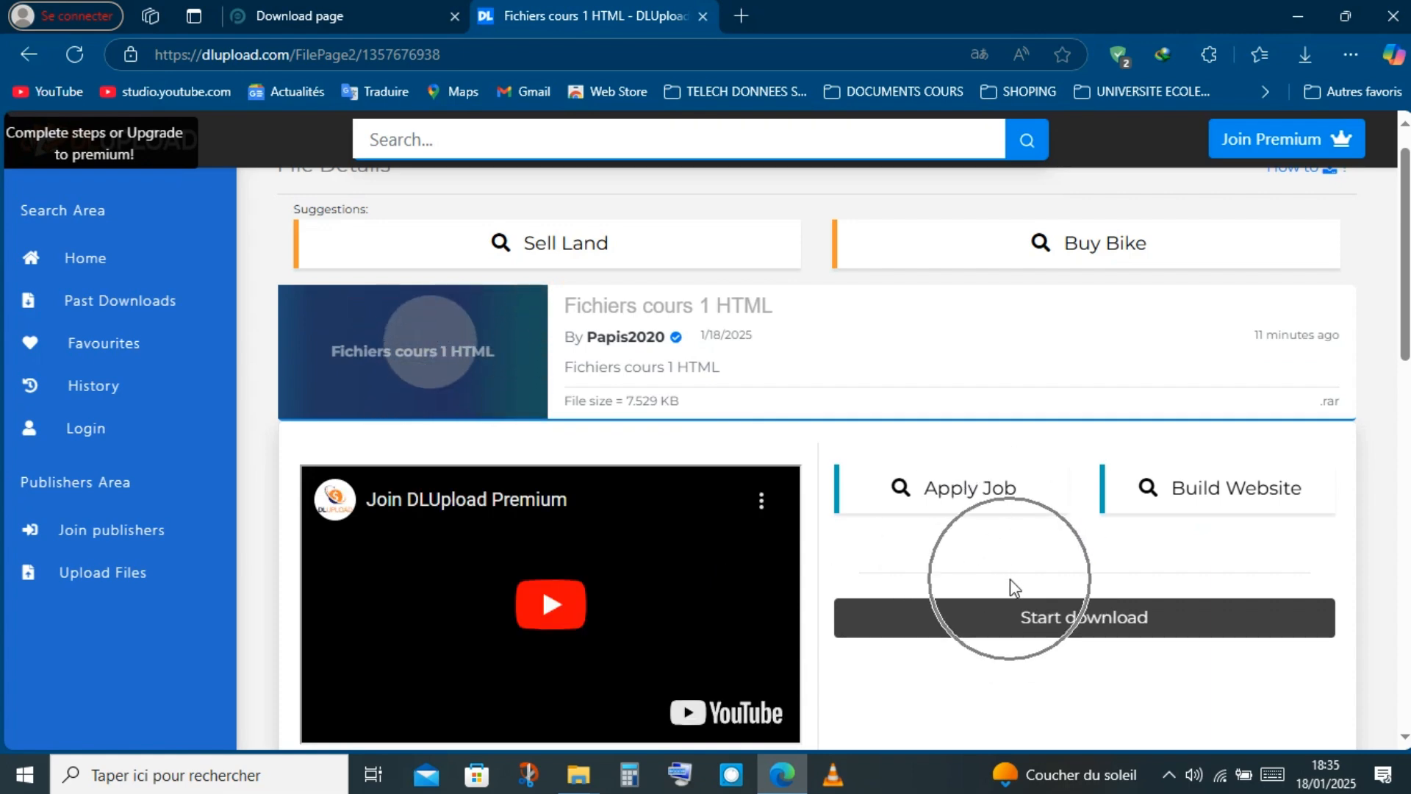
{"action": "left_click", "coordinate": [1024, 616]}
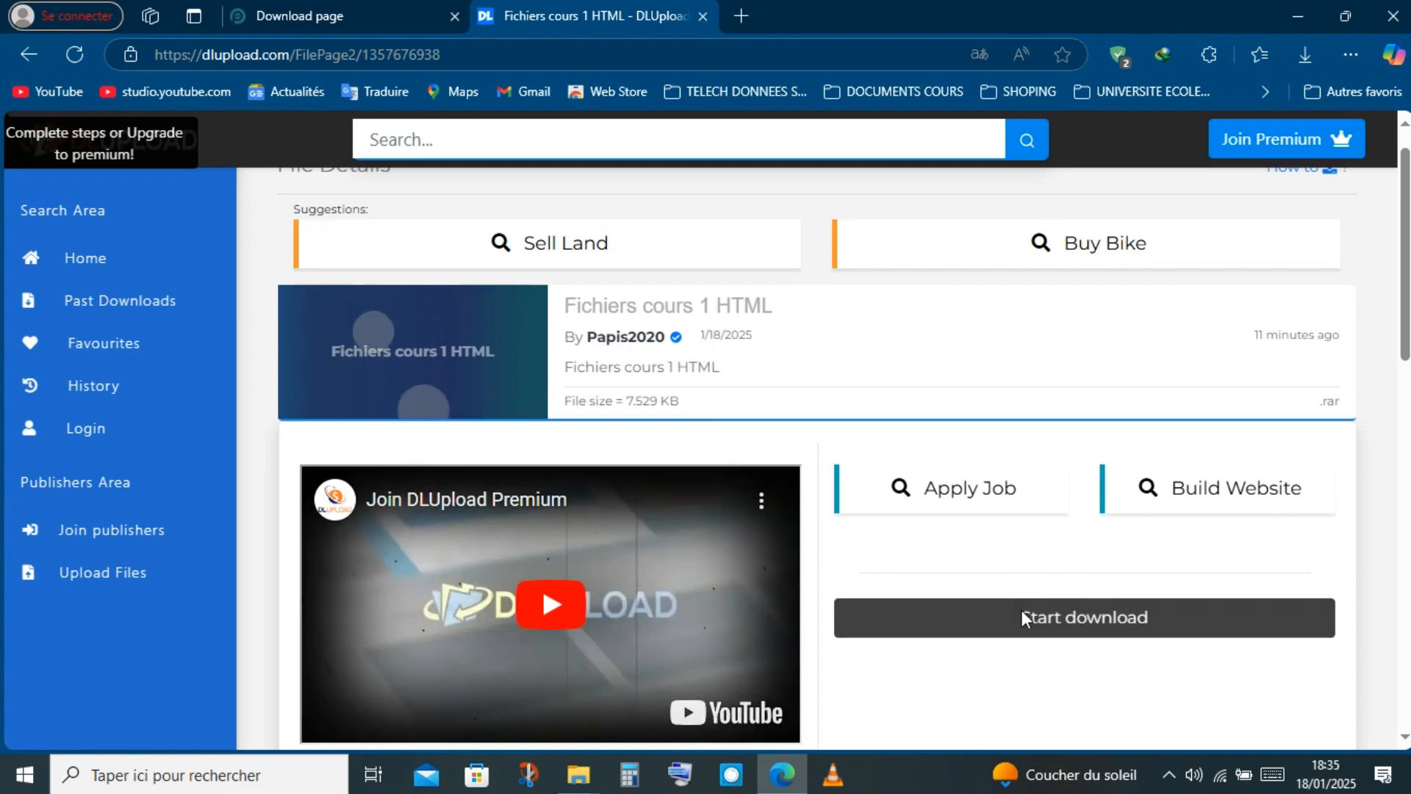
{"action": "left_click", "coordinate": [1024, 617]}
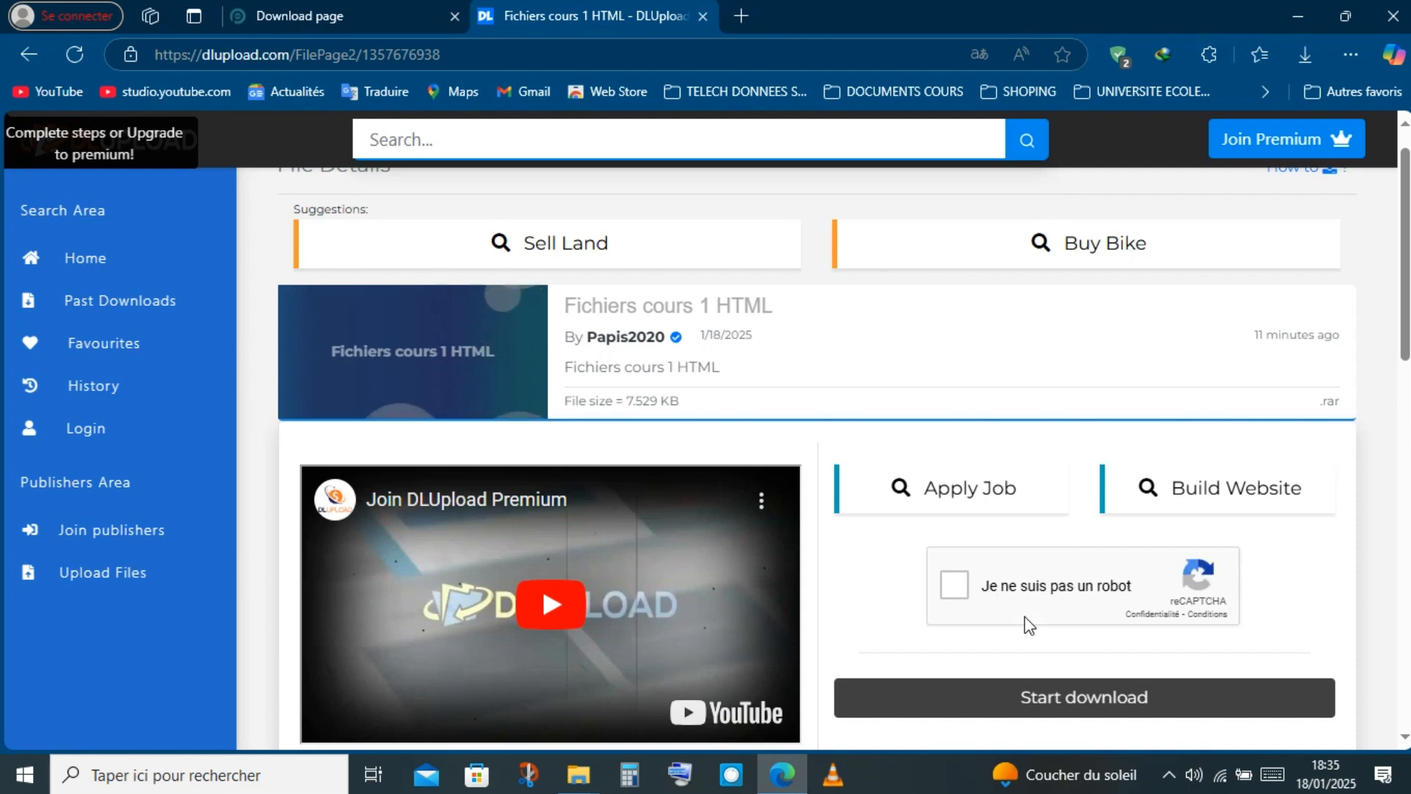
{"action": "left_click", "coordinate": [965, 588]}
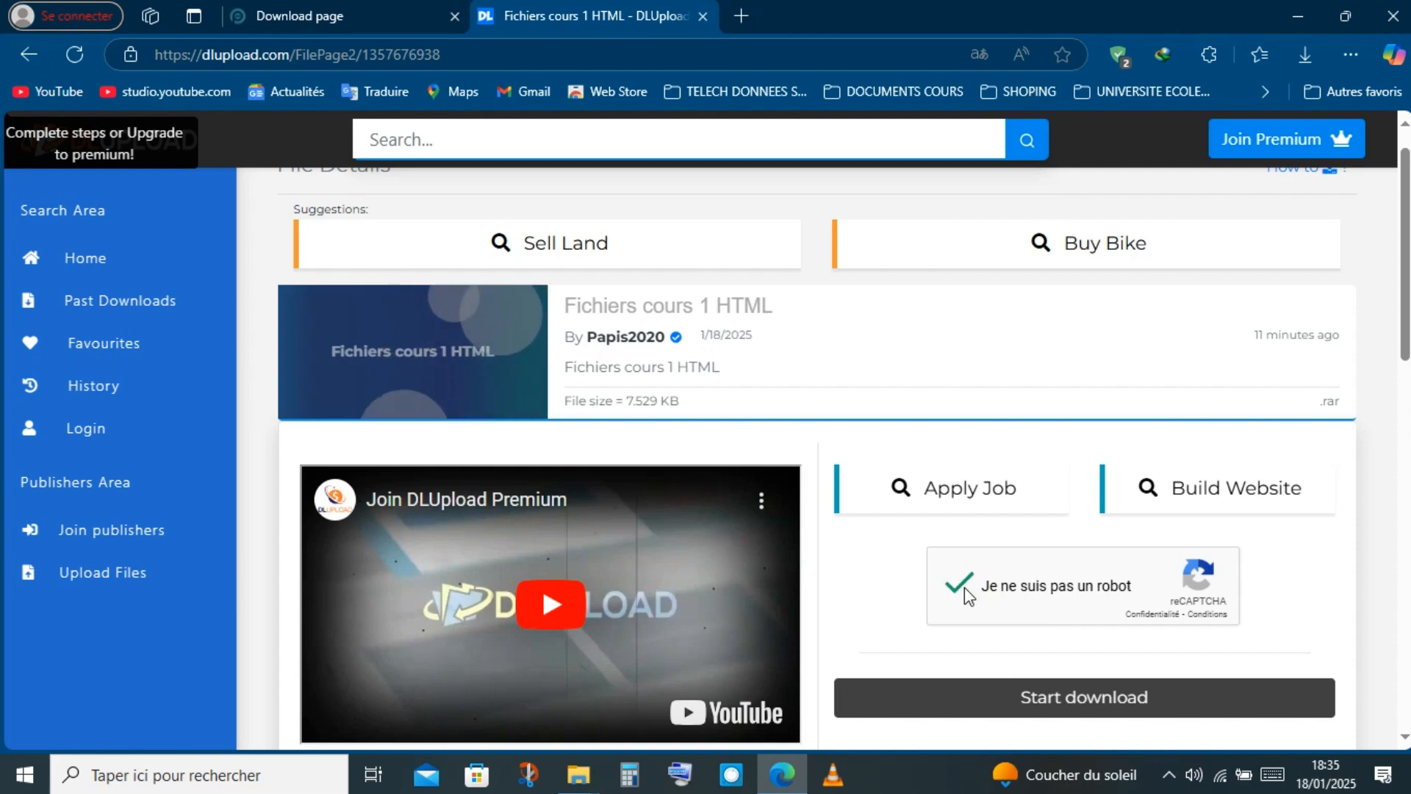
{"action": "left_click", "coordinate": [980, 690]}
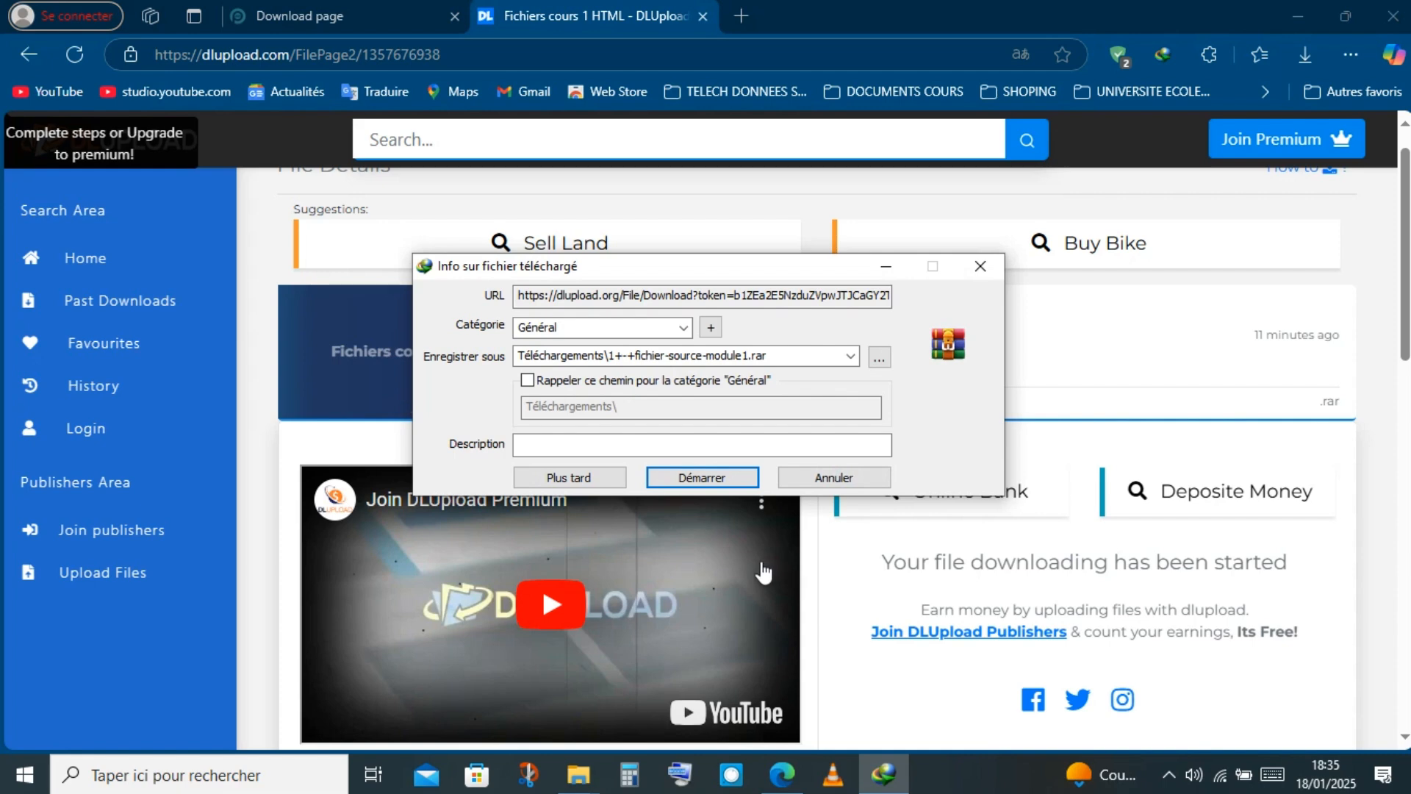
{"action": "left_click", "coordinate": [707, 478]}
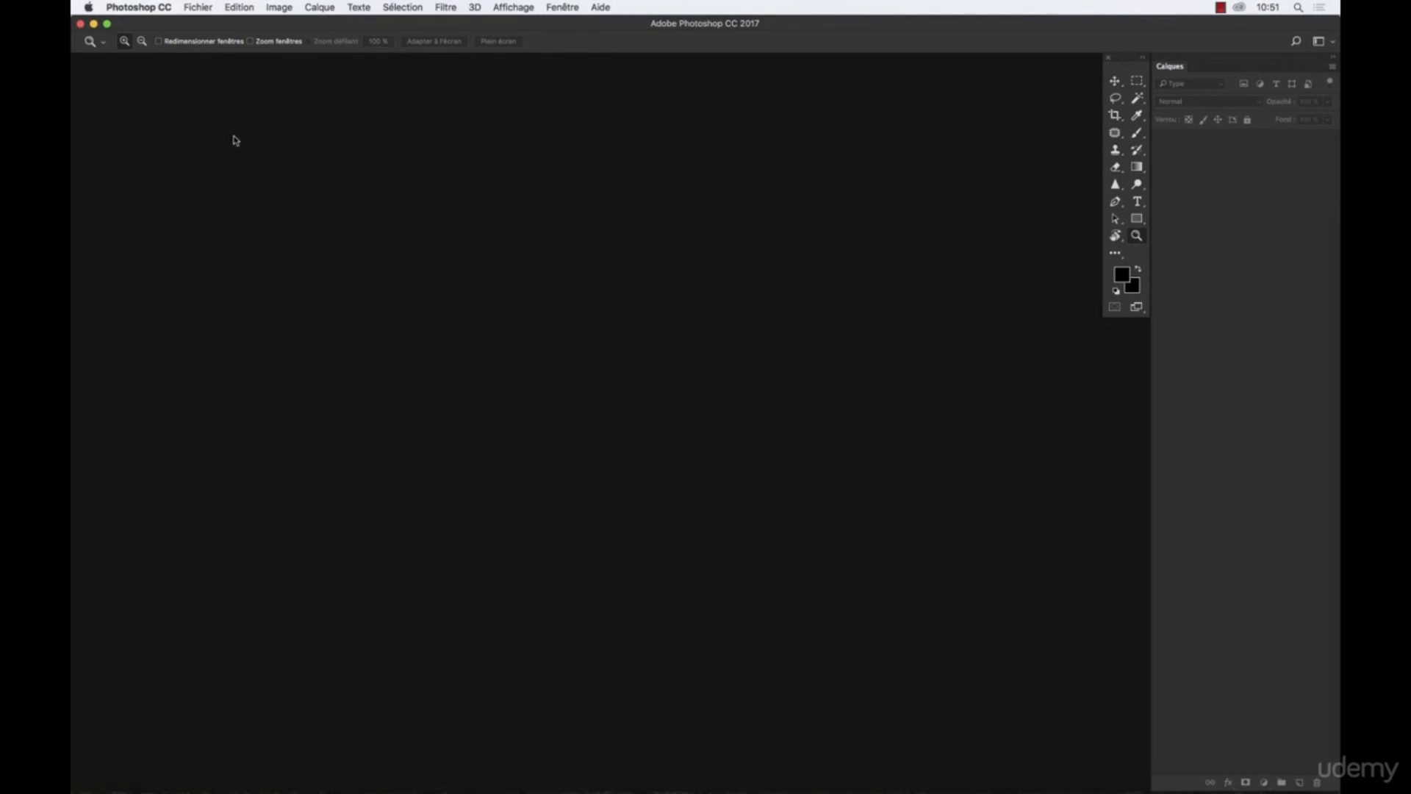
Try to open drum-1991365.jpg from the photos folder in Photoshop
{"action": "left_click", "coordinate": [211, 9]}
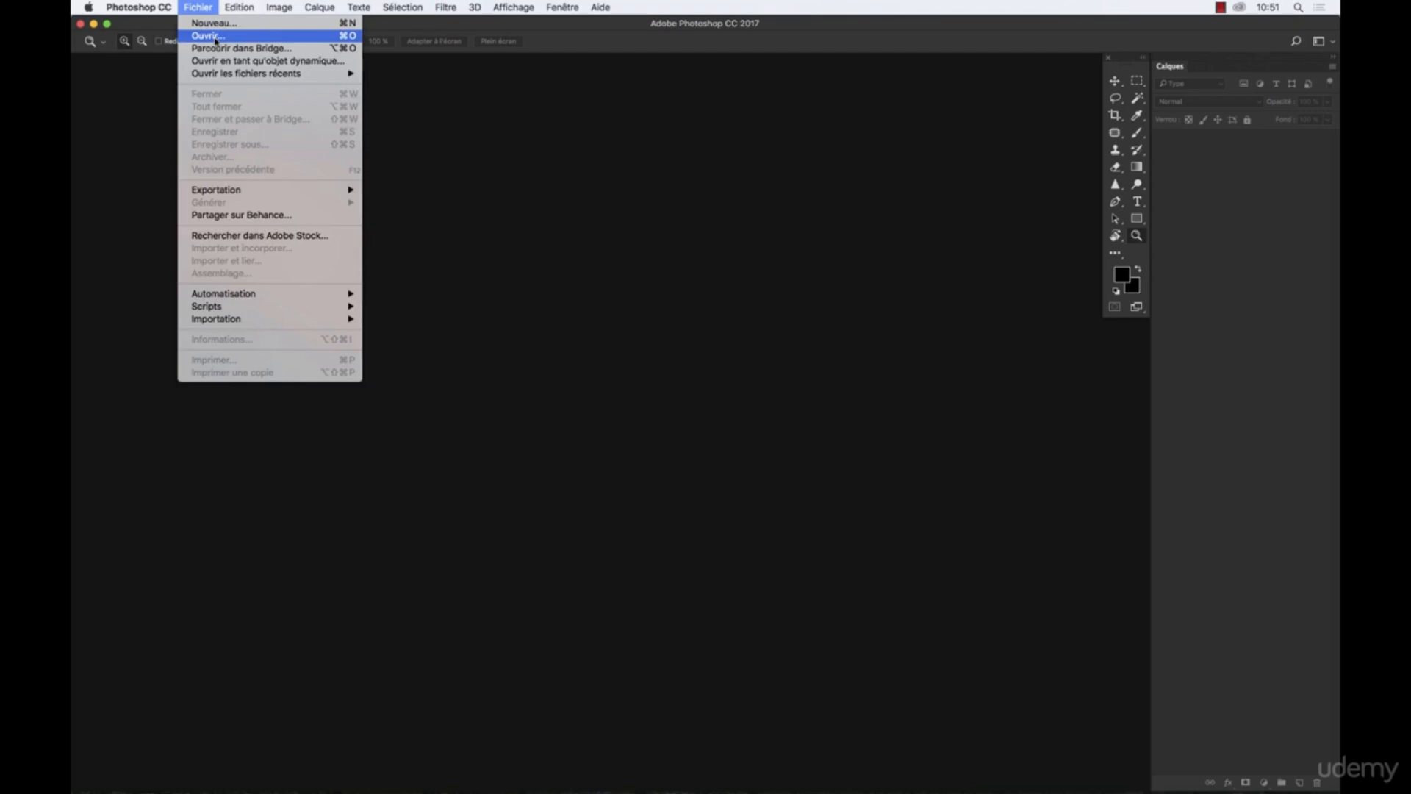
{"action": "left_click", "coordinate": [213, 36]}
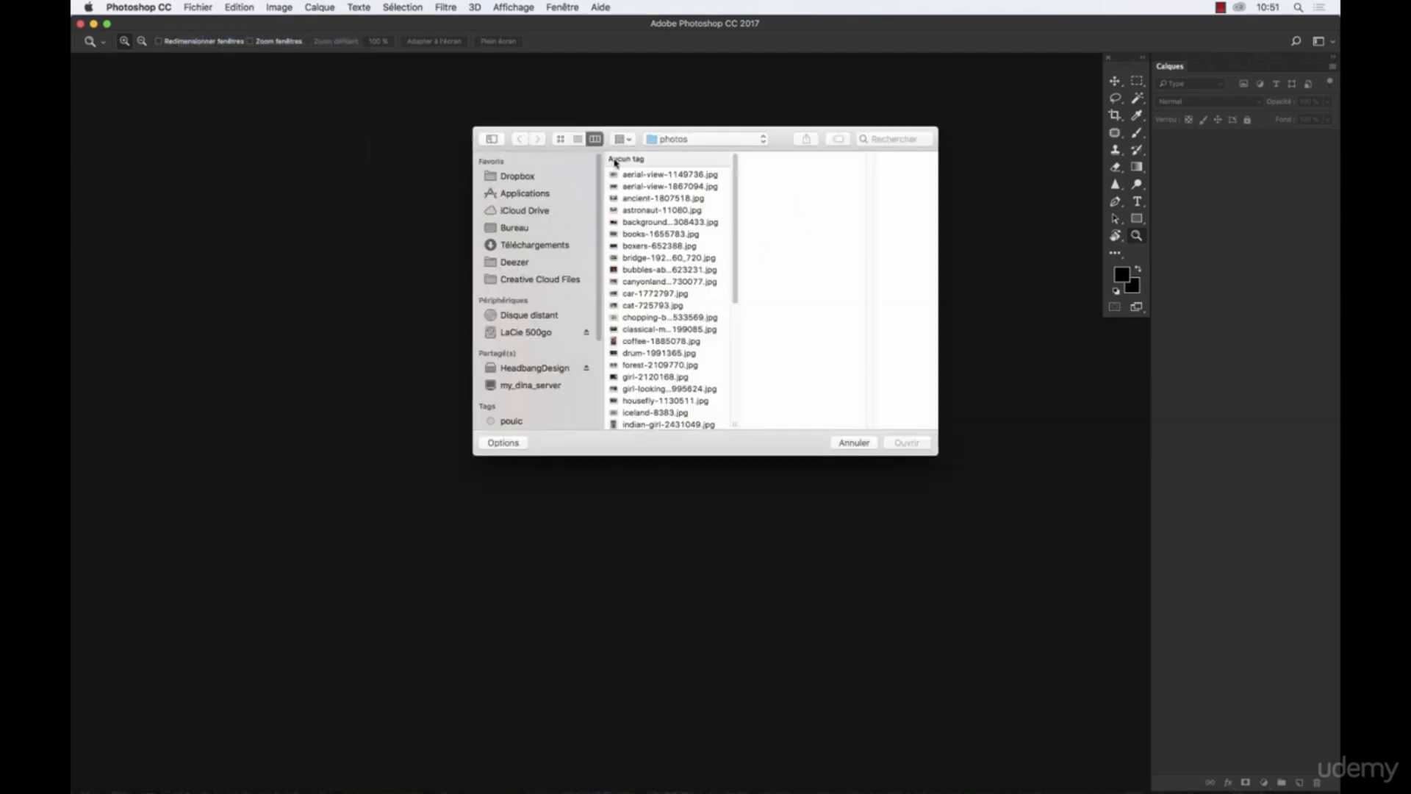
{"action": "left_click", "coordinate": [683, 306]}
{"action": "left_click", "coordinate": [653, 356]}
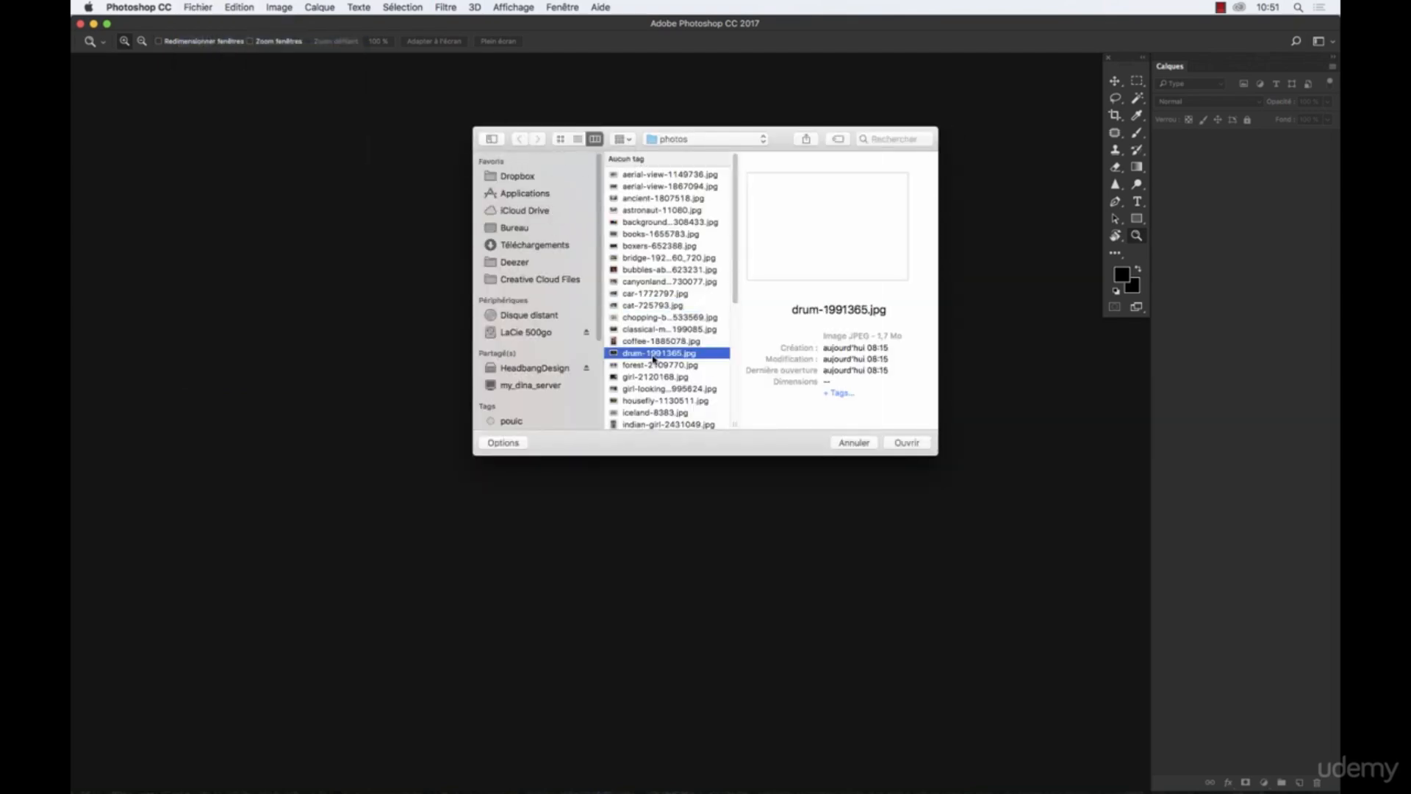
{"action": "left_click", "coordinate": [886, 446]}
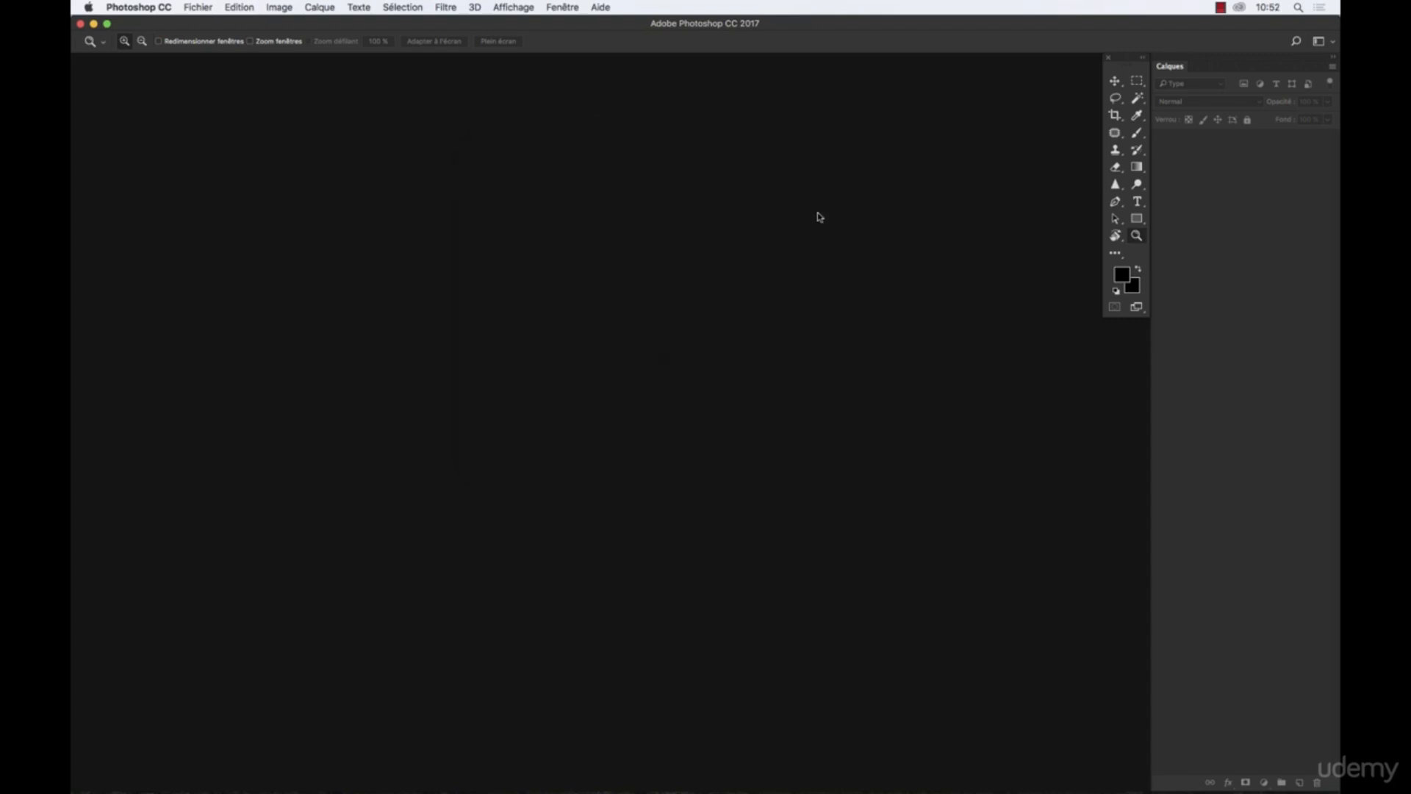
{"action": "key", "text": "super+o"}
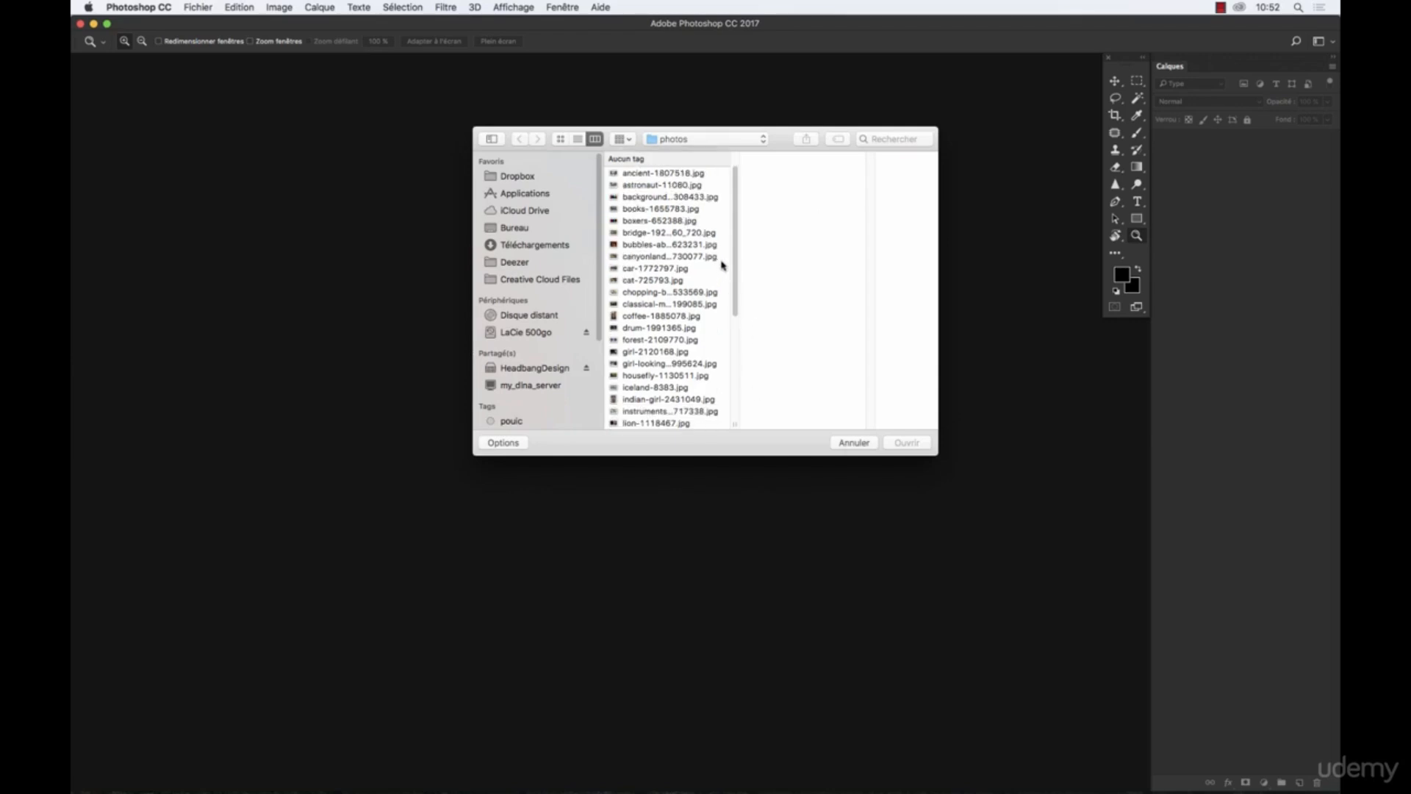
{"action": "scroll", "coordinate": [722, 264], "scroll_direction": "up", "scroll_amount": 3}
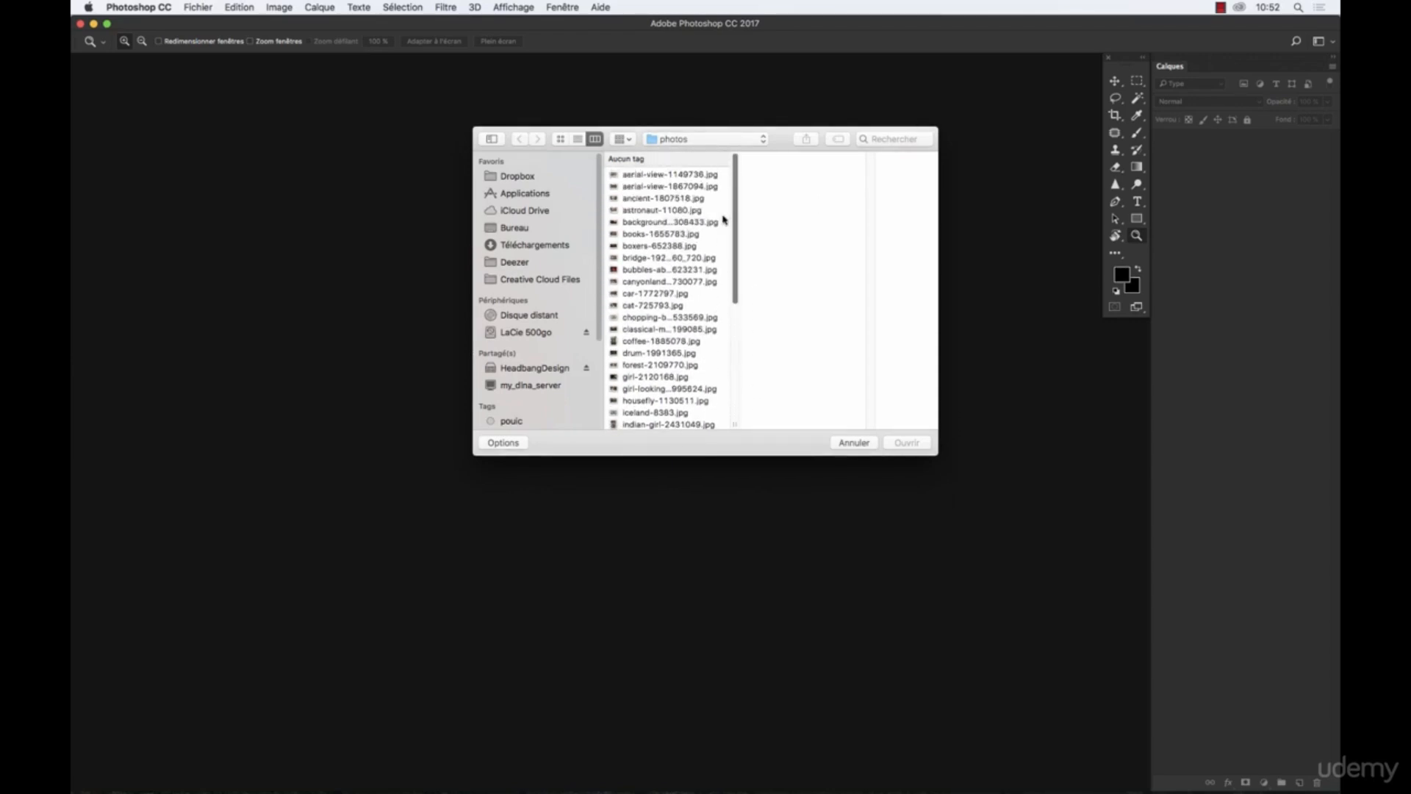
{"action": "left_click_drag", "start_coordinate": [789, 145], "coordinate": [728, 99]}
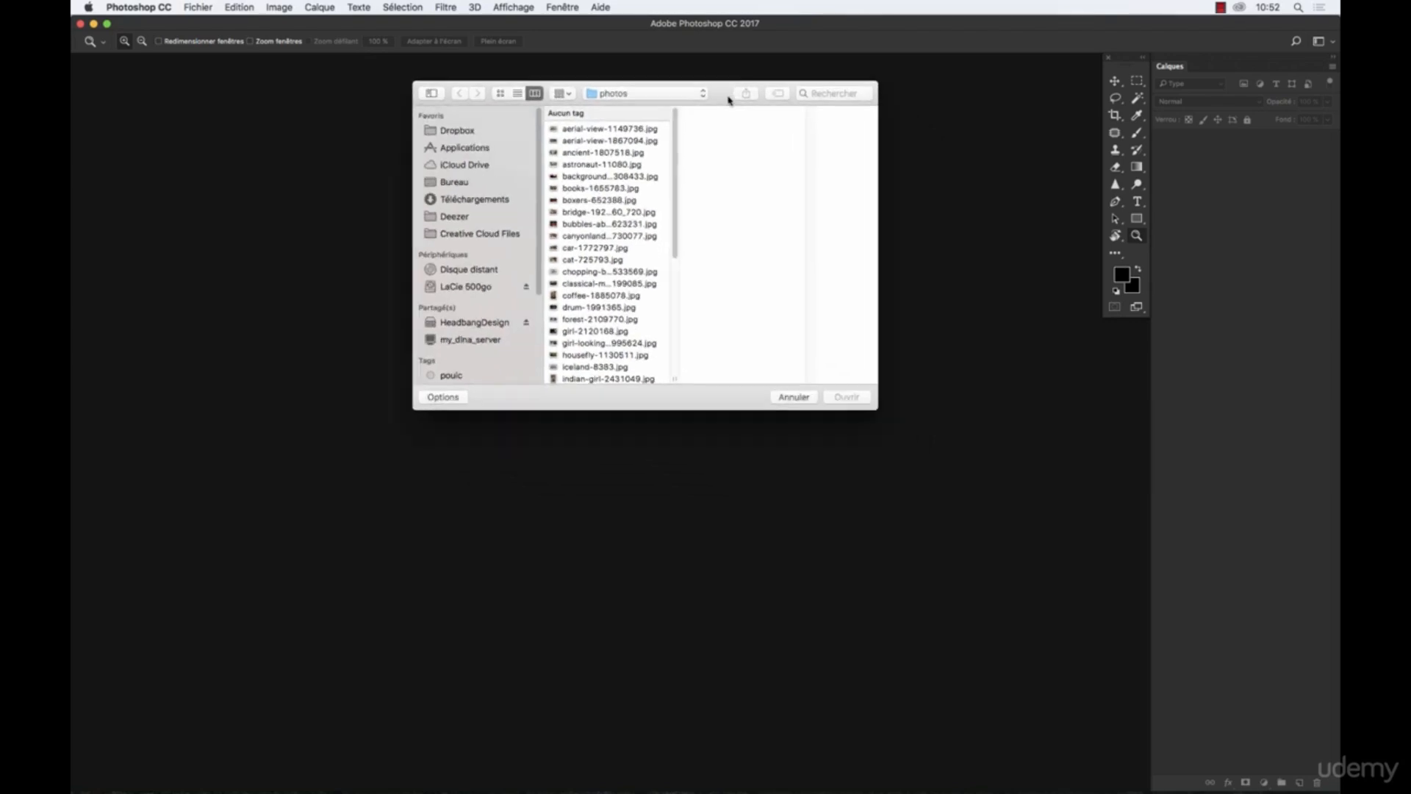
{"action": "left_click", "coordinate": [794, 398]}
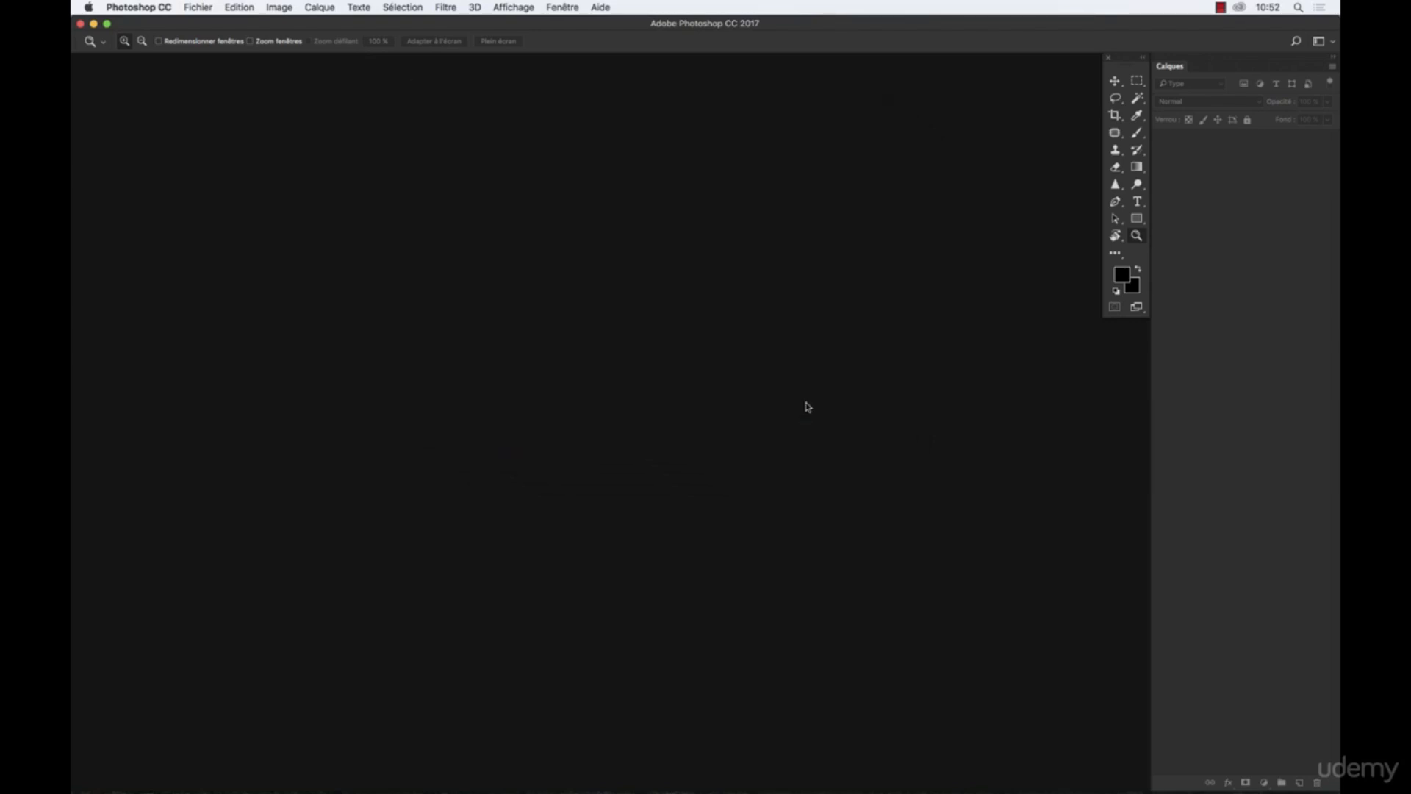
Minimise the Photoshop window and switch to Adobe Bridge
{"action": "left_click", "coordinate": [93, 24]}
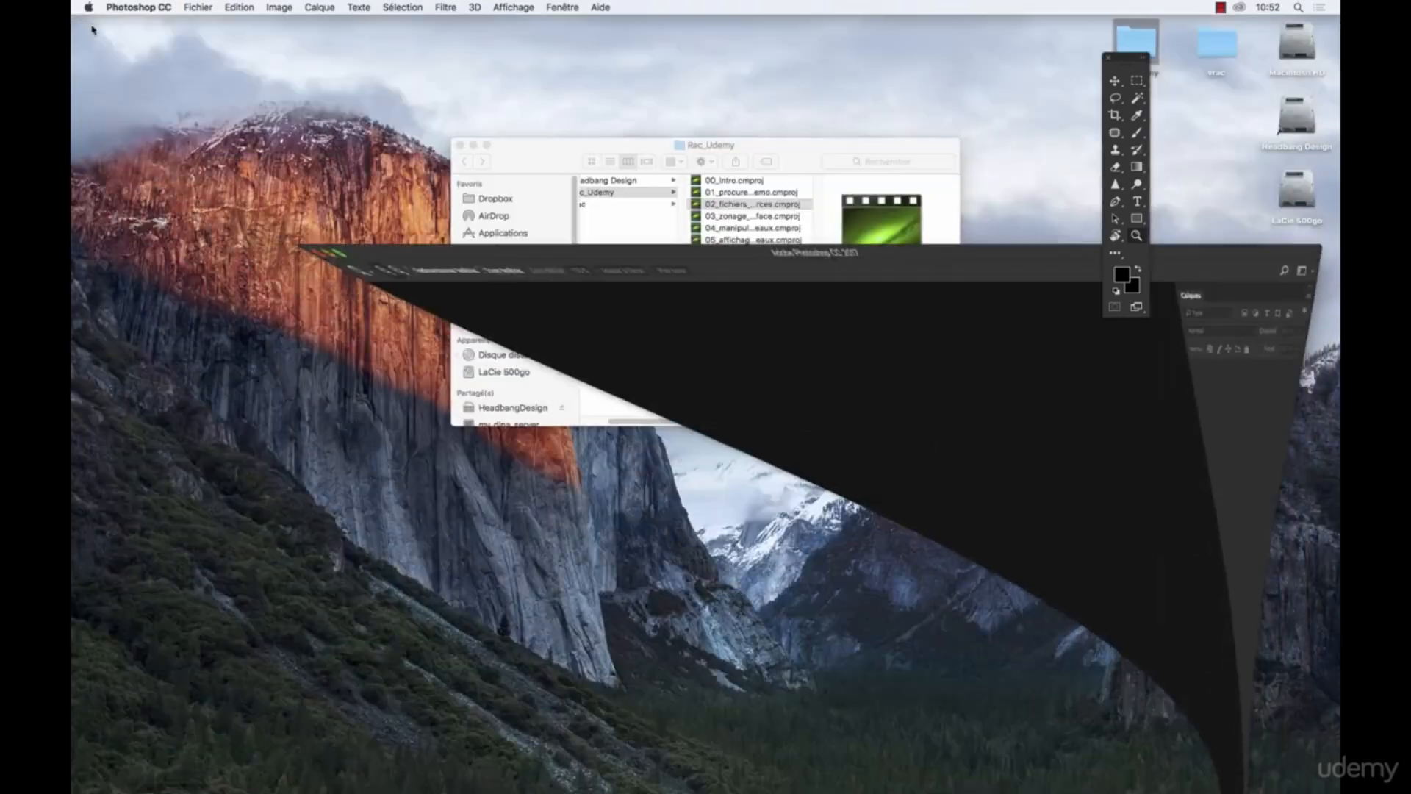
{"action": "mouse_move", "coordinate": [811, 770]}
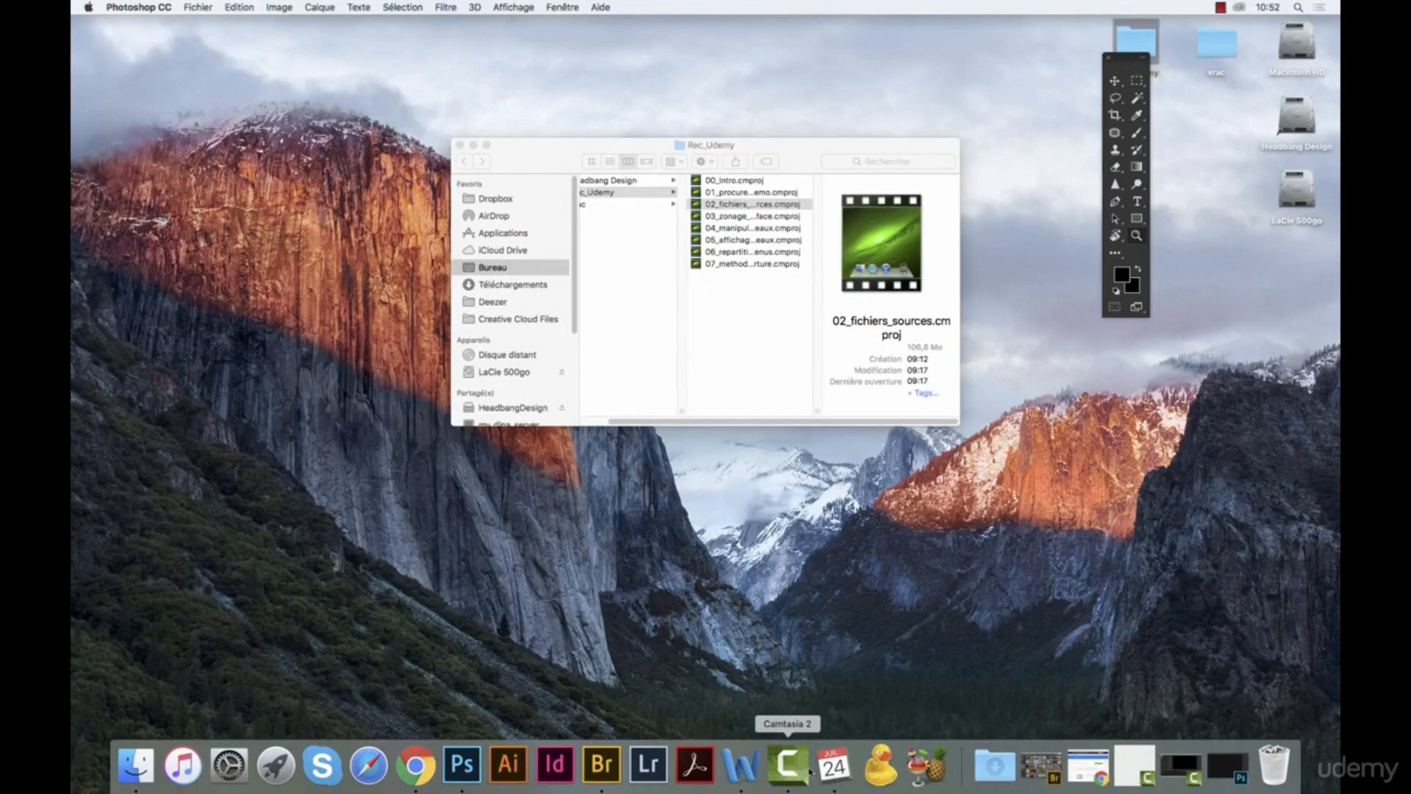
{"action": "left_click", "coordinate": [601, 765]}
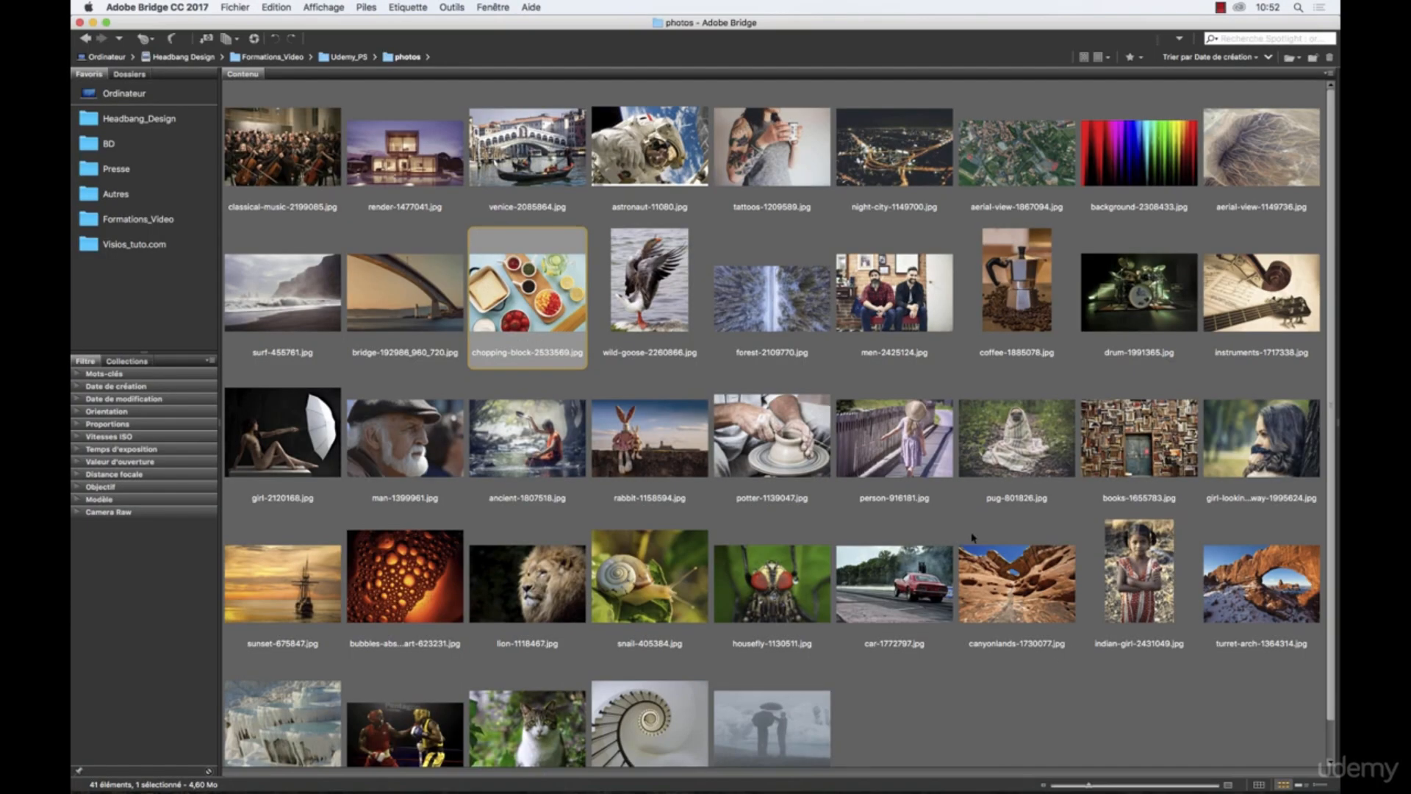
Open render-1477041.jpg from the Bridge photos folder in Photoshop
{"action": "mouse_move", "coordinate": [974, 537]}
{"action": "mouse_move", "coordinate": [625, 718]}
{"action": "left_click", "coordinate": [409, 184]}
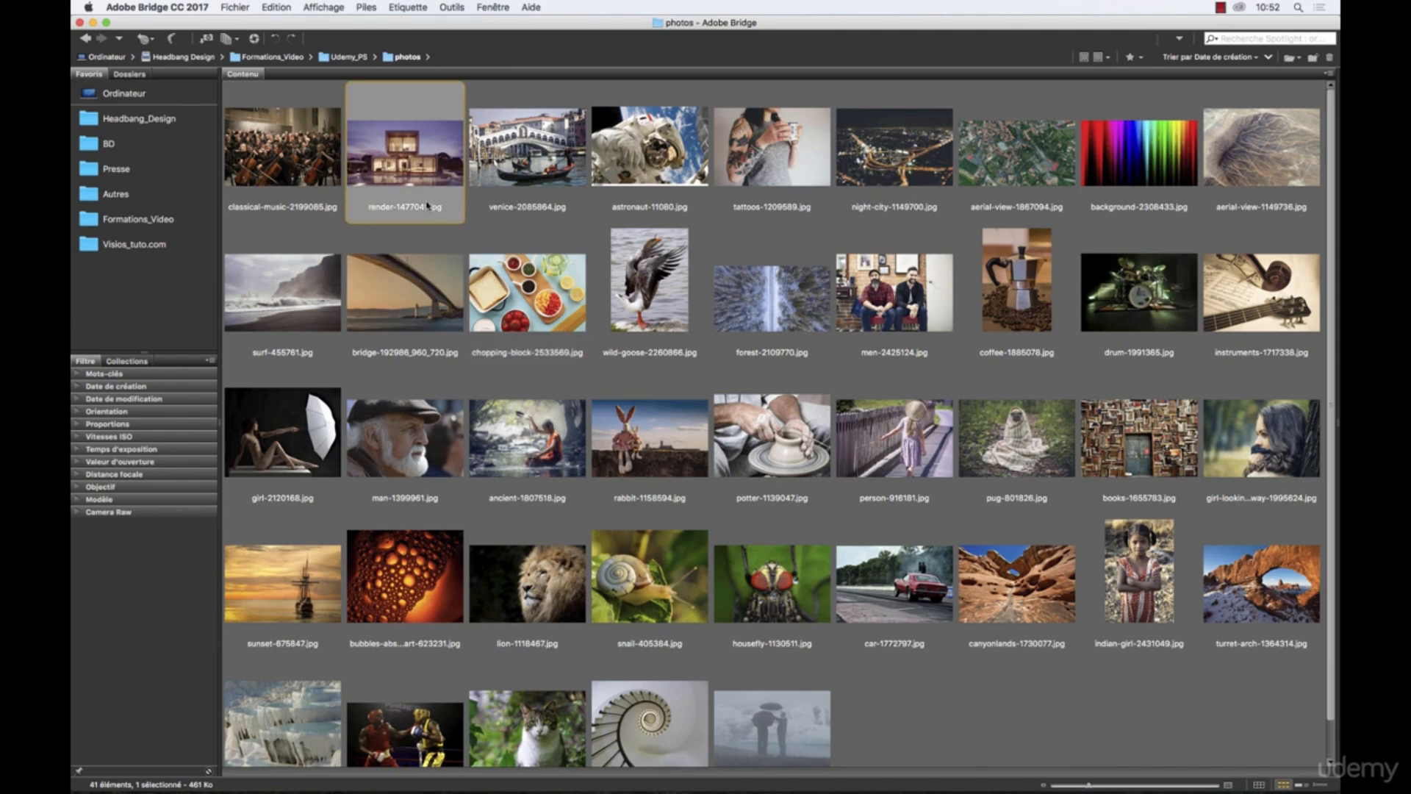
{"action": "left_click_drag", "start_coordinate": [406, 147], "coordinate": [473, 761]}
{"action": "left_click", "coordinate": [857, 455]}
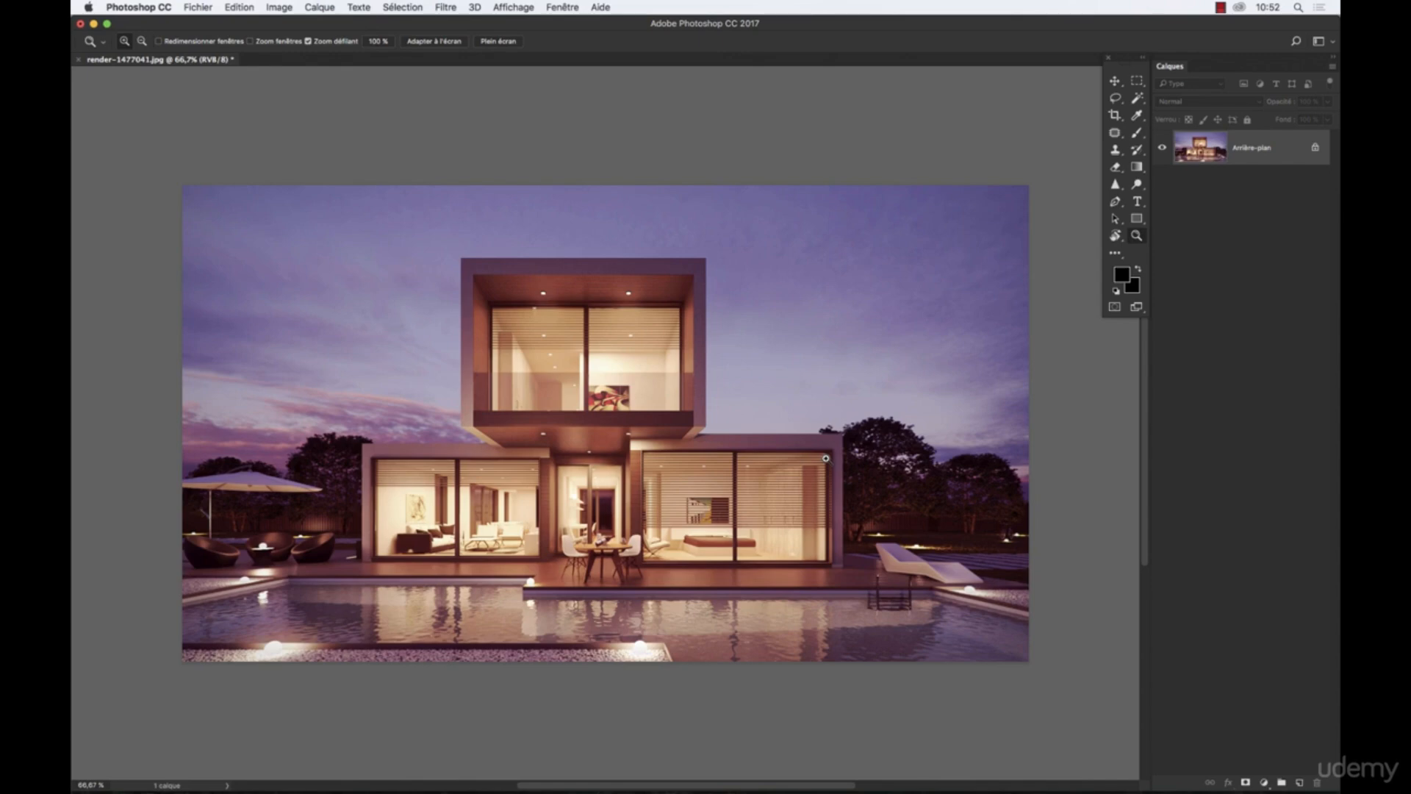
Switch to Bridge and open bridge-192986_960_720.jpg with Adobe Photoshop CC 2017, assigning the Adobe RGB (1998) working profile
{"action": "left_click", "coordinate": [93, 24]}
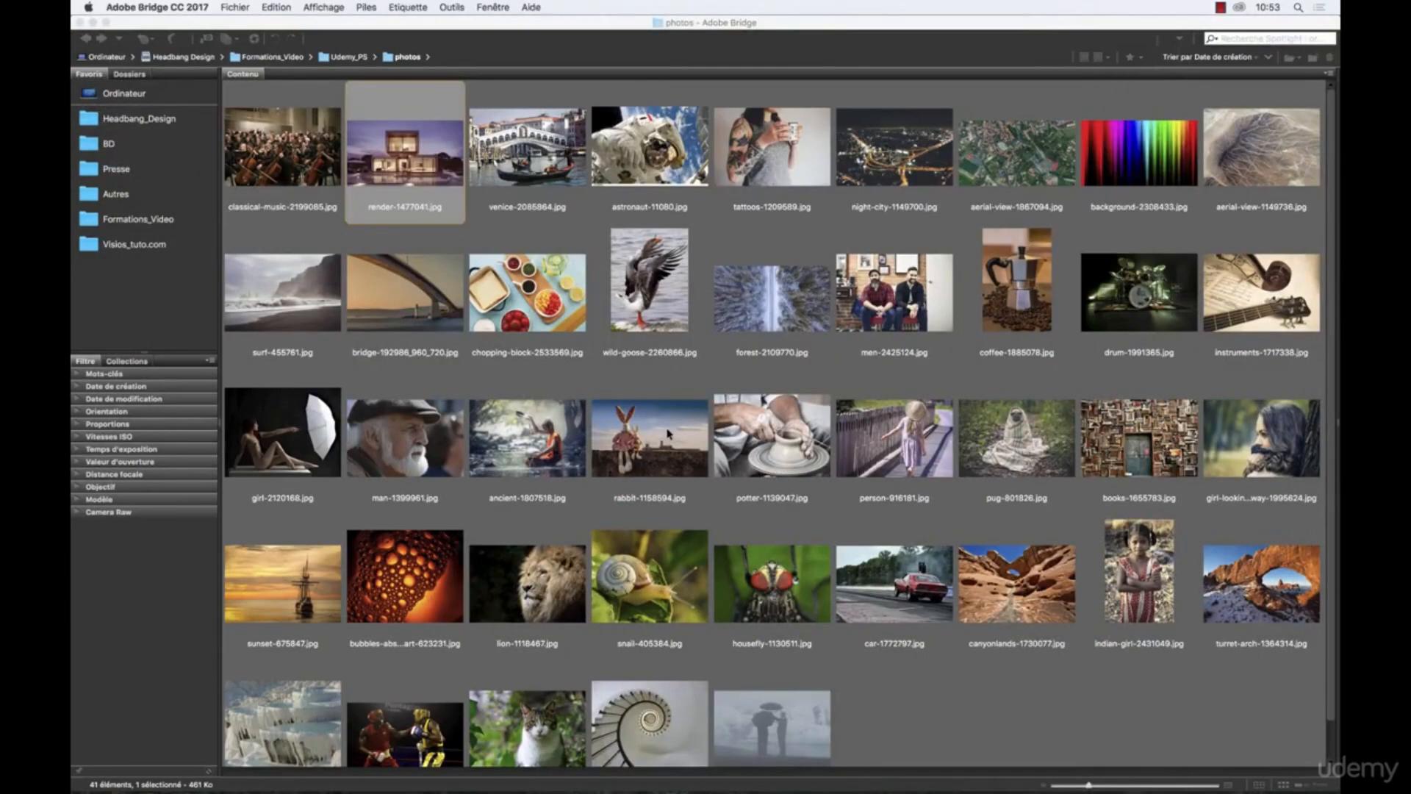
{"action": "left_click", "coordinate": [669, 434]}
{"action": "left_click", "coordinate": [403, 296]}
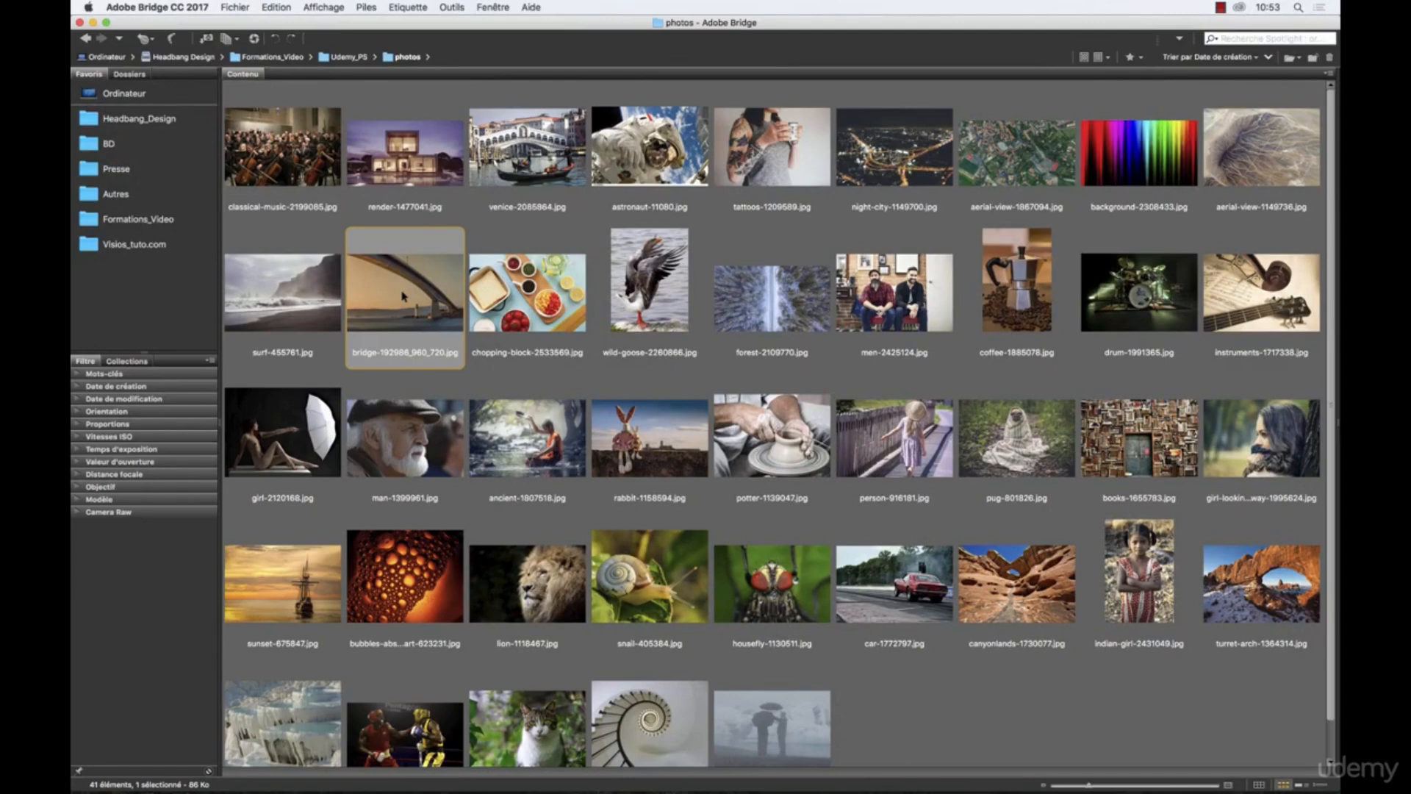
{"action": "right_click", "coordinate": [403, 296]}
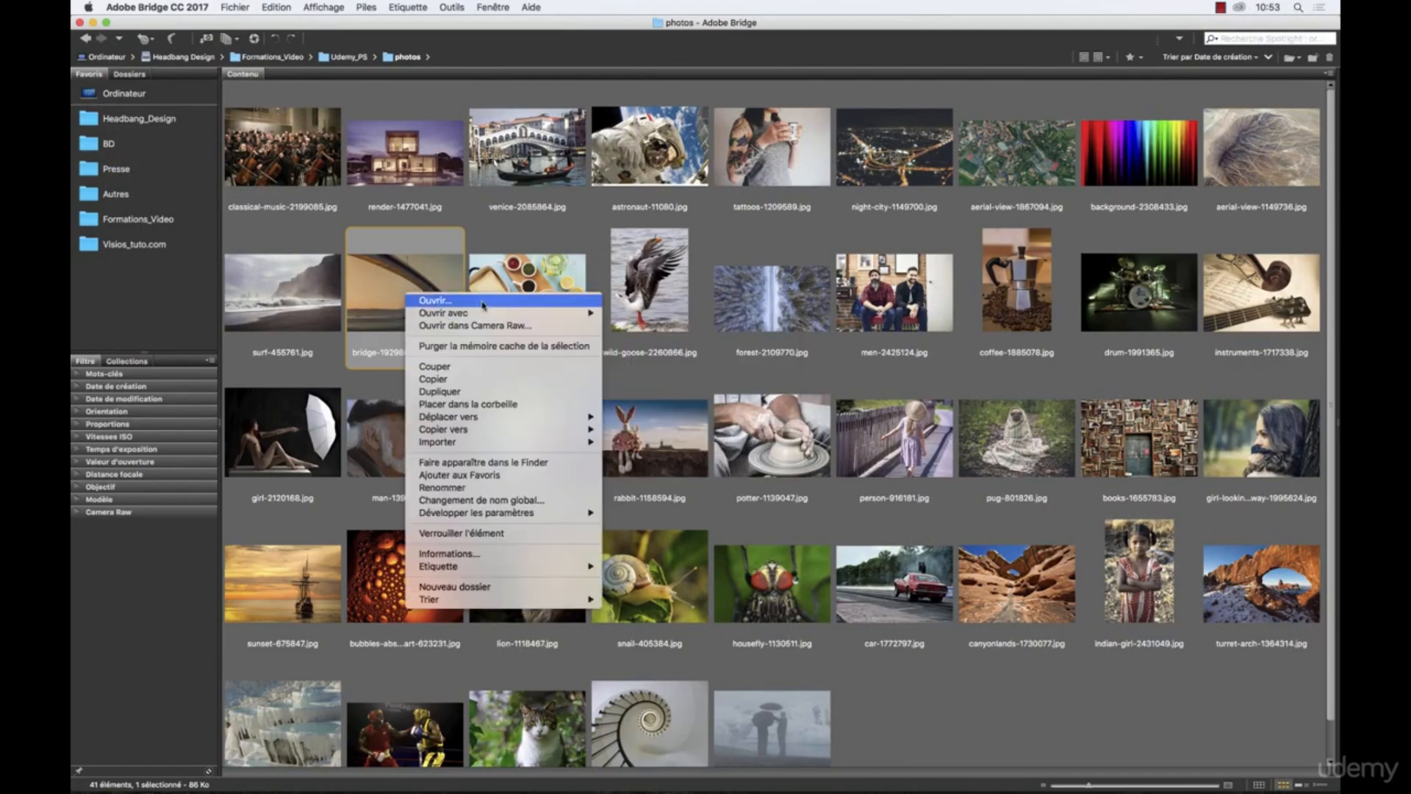
{"action": "mouse_move", "coordinate": [558, 316]}
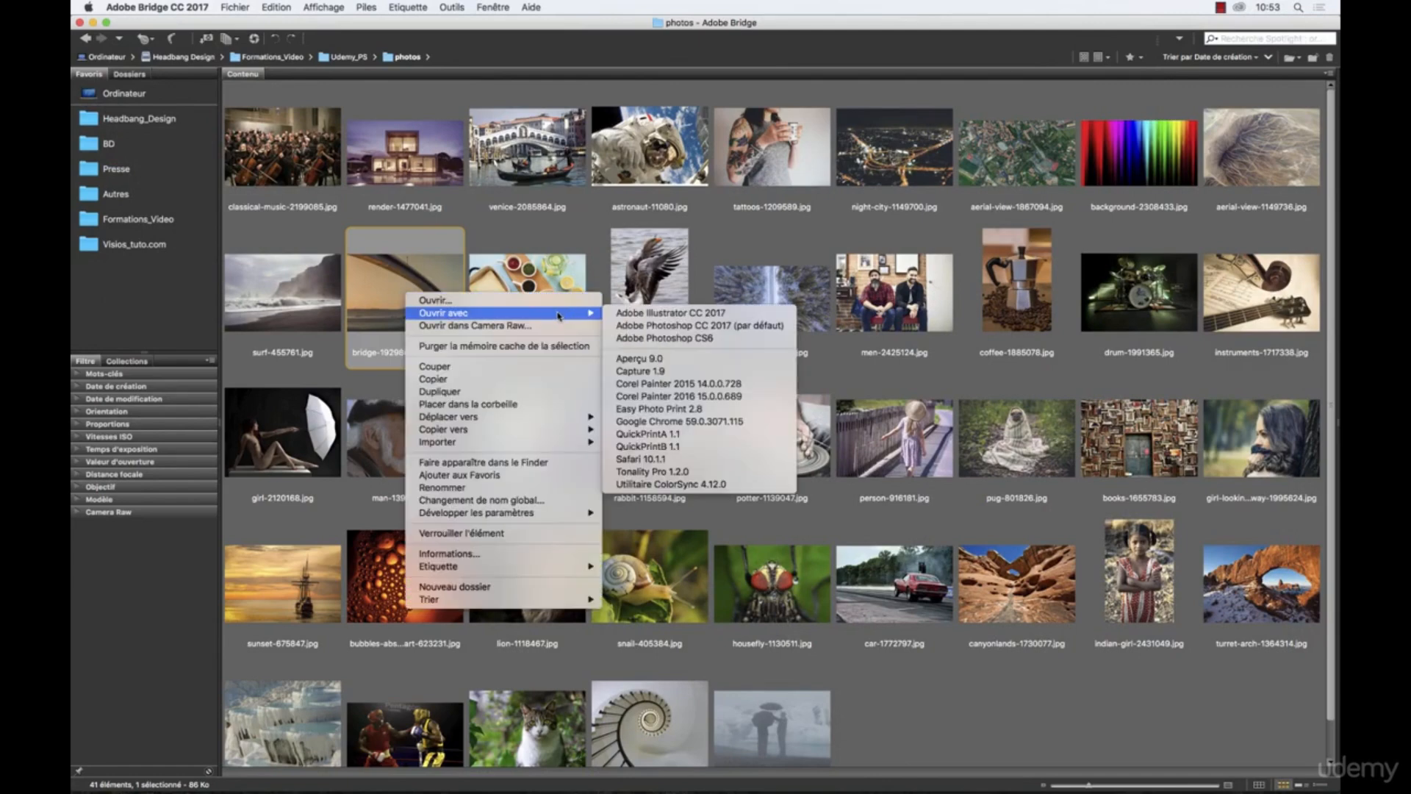
{"action": "left_click", "coordinate": [673, 328]}
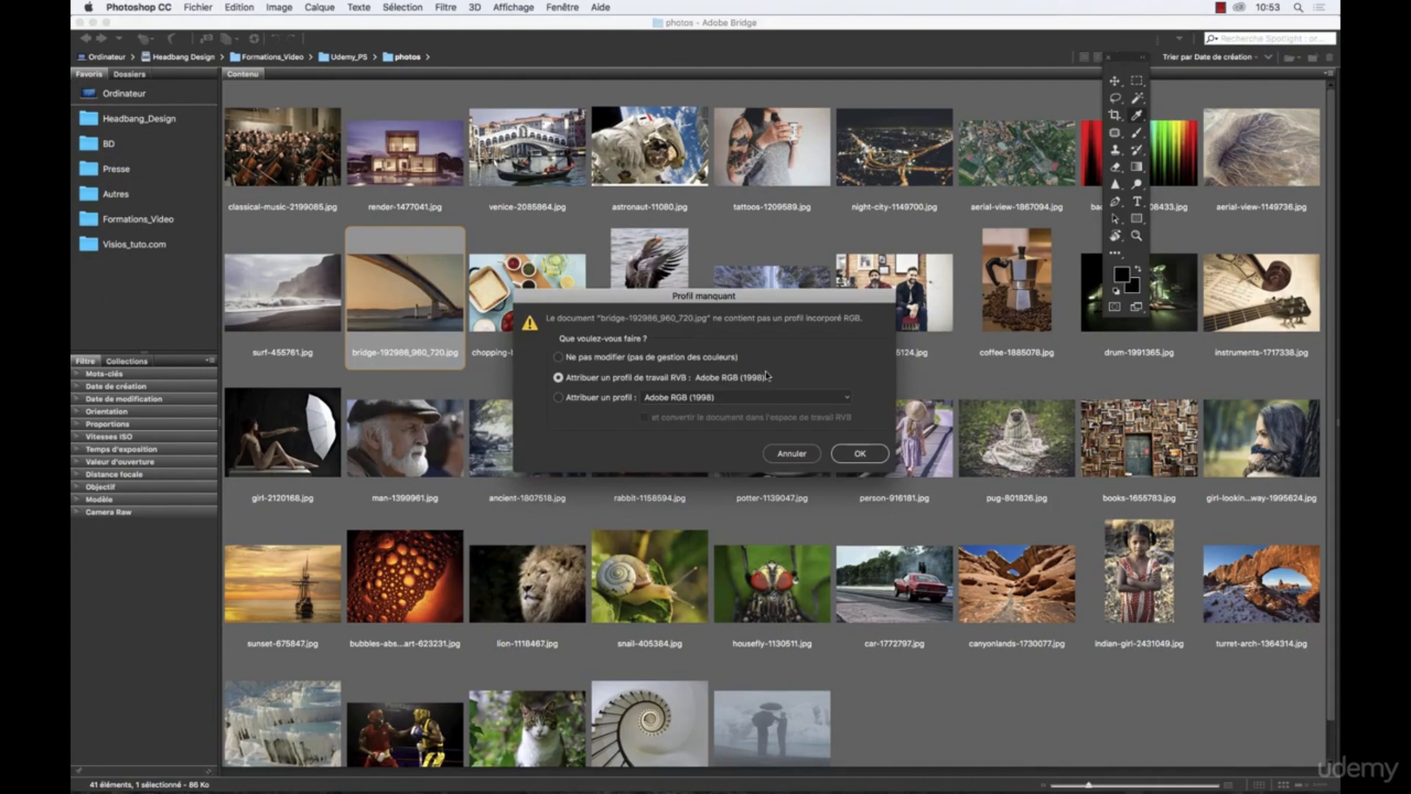
{"action": "left_click", "coordinate": [840, 452]}
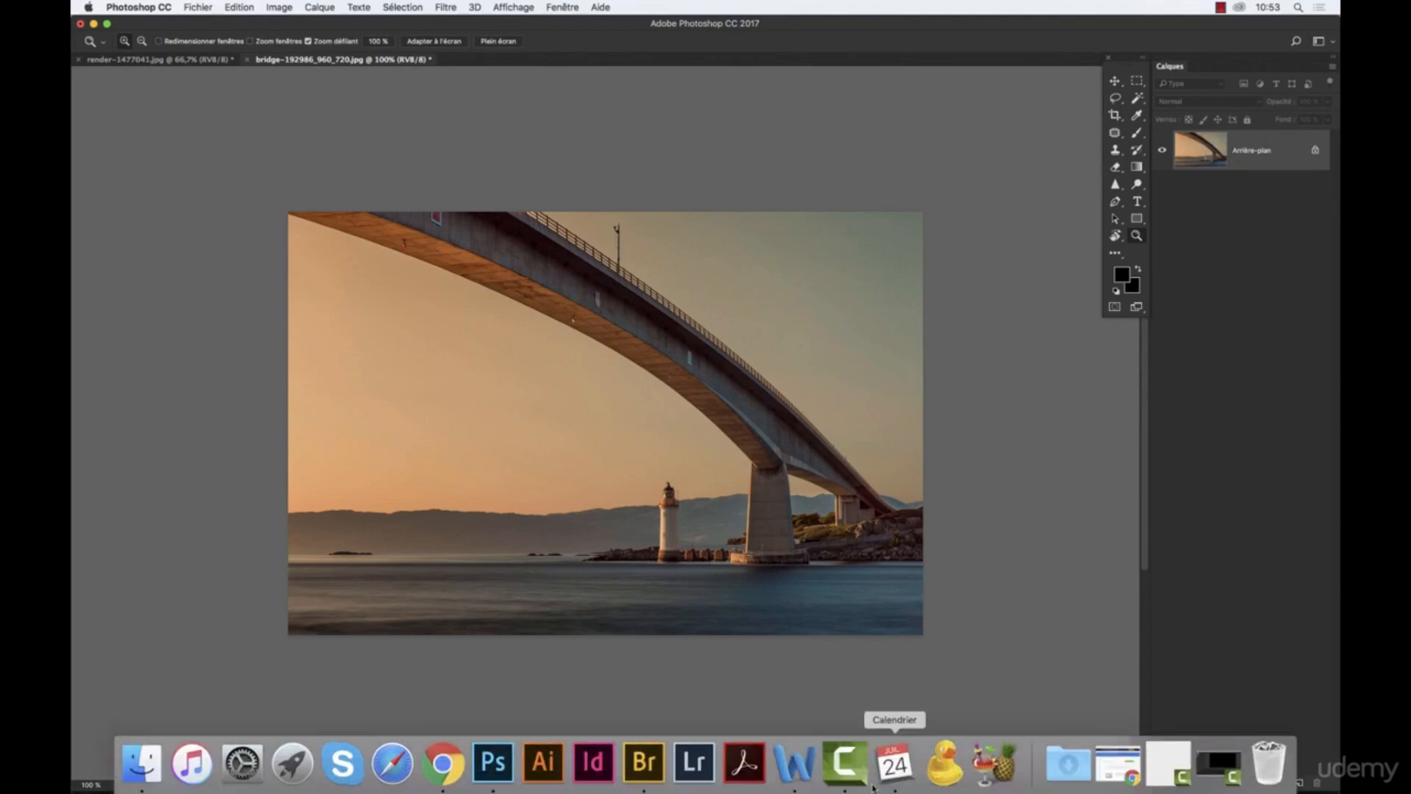
Return to Bridge and review the applications offered for opening the bridge photo
{"action": "left_click", "coordinate": [645, 768]}
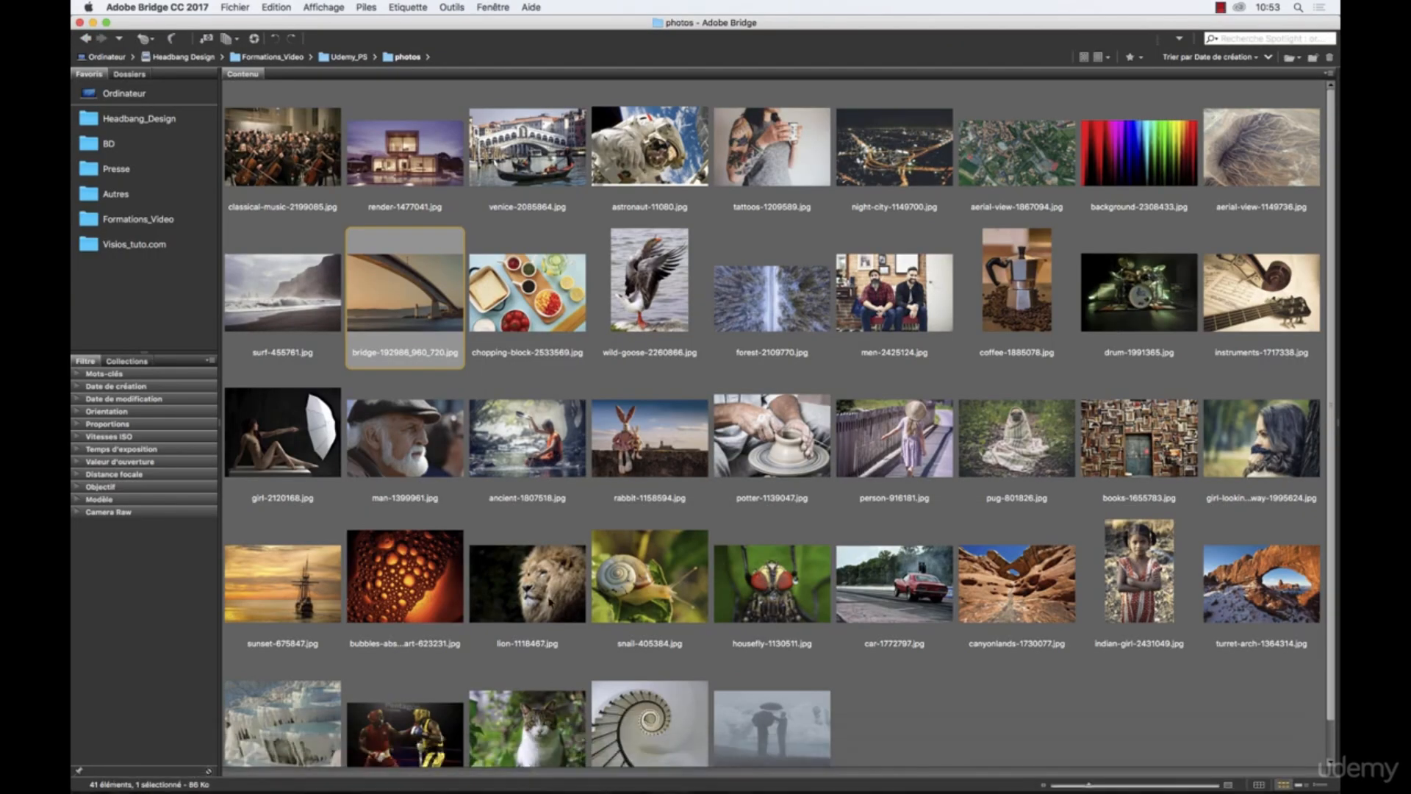
{"action": "left_click", "coordinate": [235, 6]}
{"action": "mouse_move", "coordinate": [284, 60]}
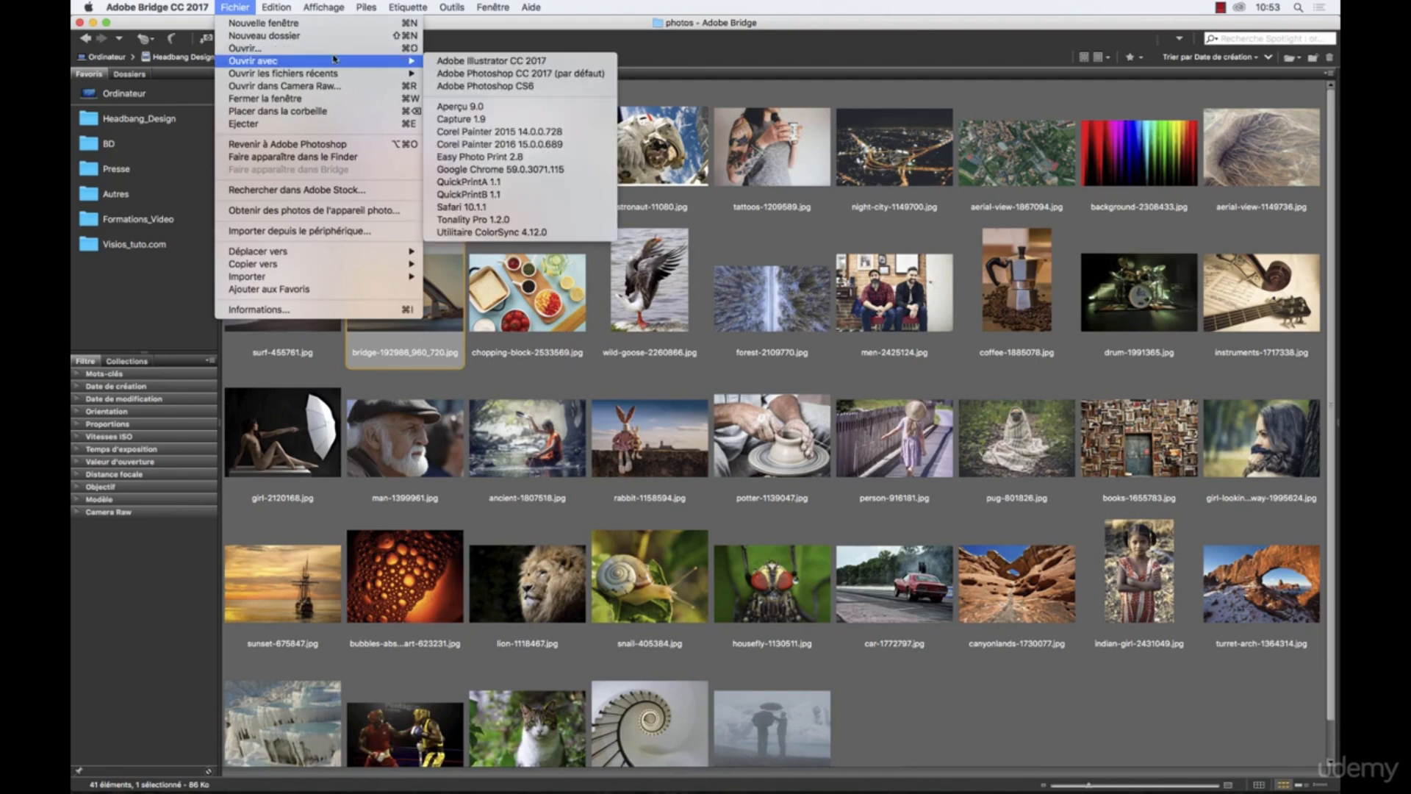
{"action": "left_click", "coordinate": [533, 78]}
{"action": "left_click", "coordinate": [853, 278]}
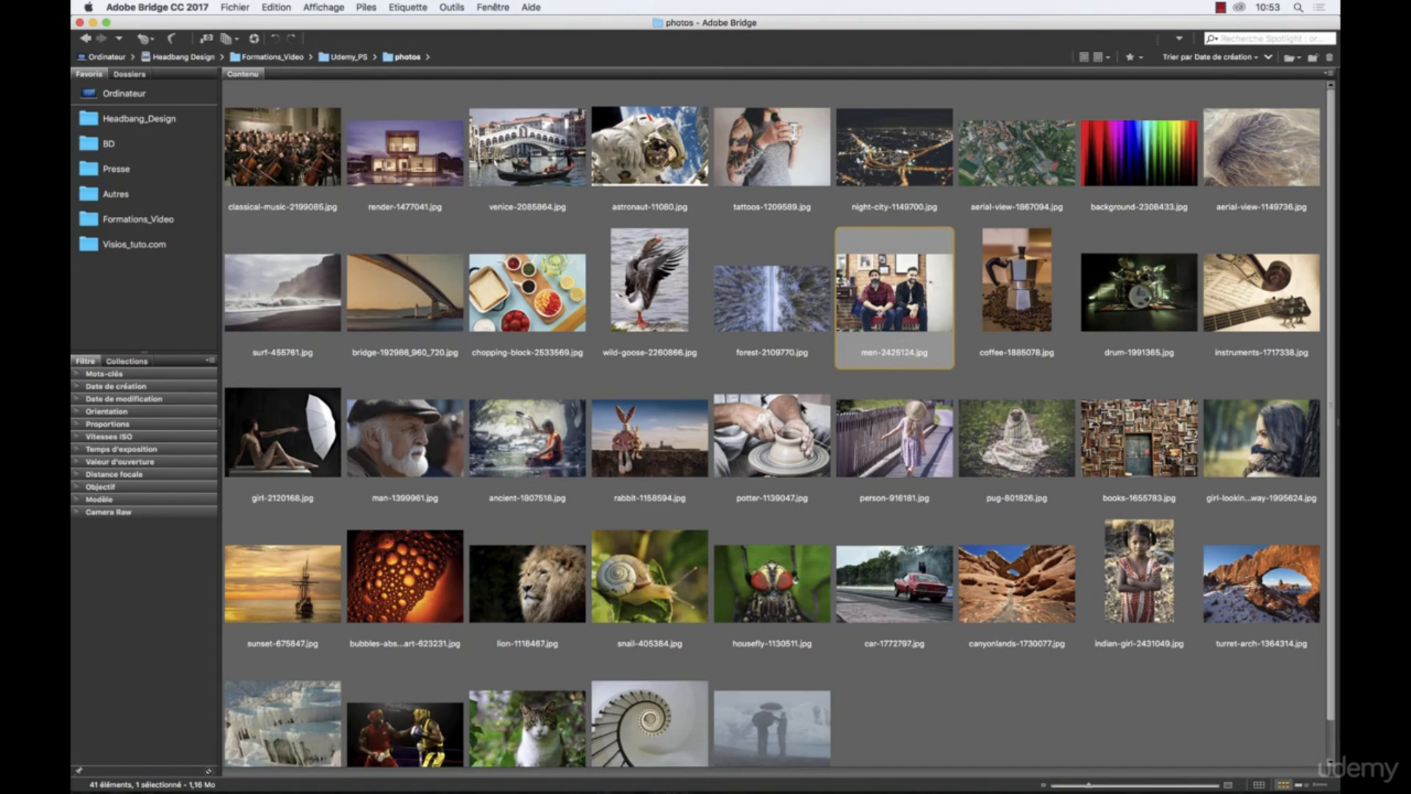
{"action": "left_click", "coordinate": [776, 434]}
{"action": "left_click", "coordinate": [638, 457]}
{"action": "left_click", "coordinate": [526, 450]}
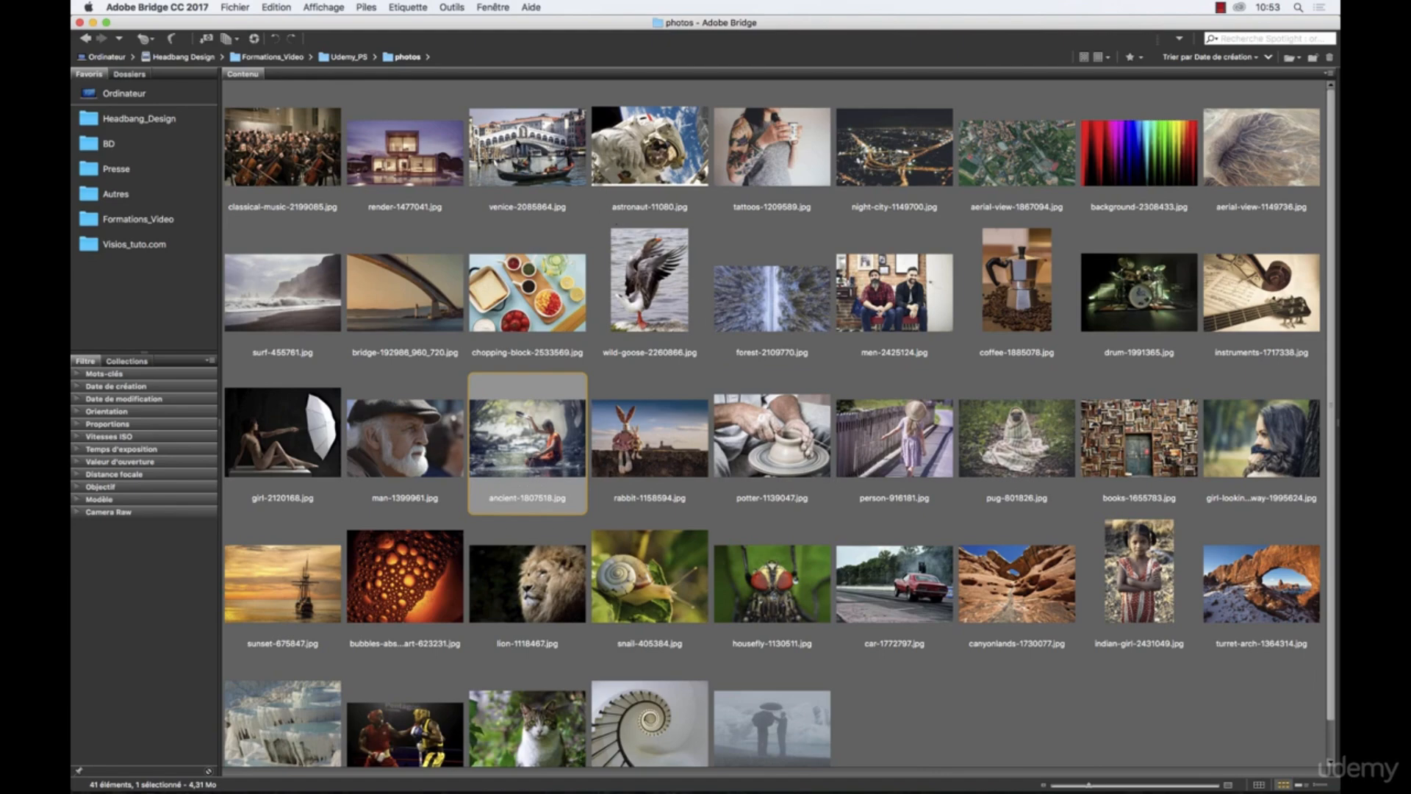
Open night-city-1149700.jpg from Bridge in Photoshop, assigning the Adobe RGB (1998) working profile, and activate the Zoom tool
{"action": "left_click", "coordinate": [895, 147]}
{"action": "left_click_drag", "start_coordinate": [898, 178], "coordinate": [488, 762]}
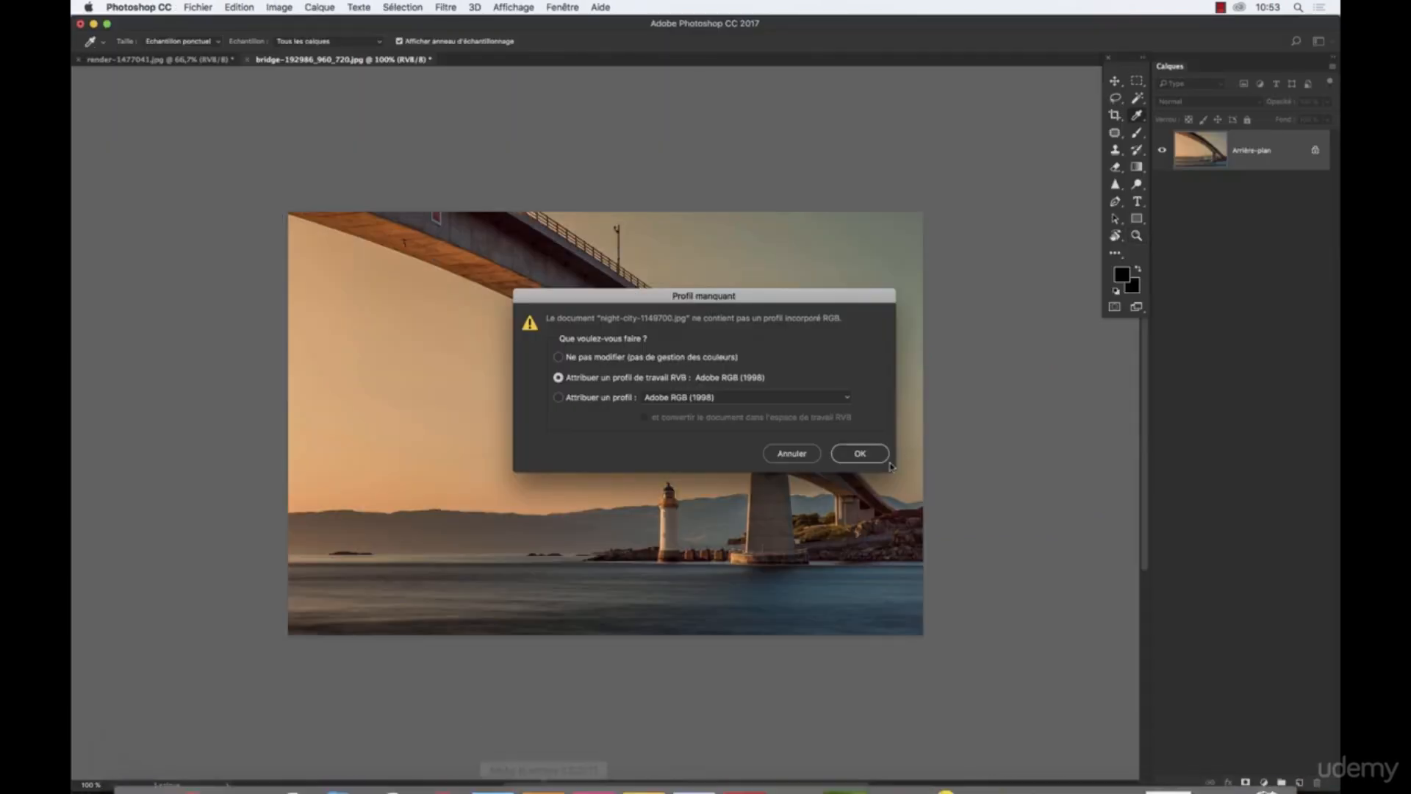
{"action": "left_click", "coordinate": [861, 456]}
{"action": "key", "text": "z"}
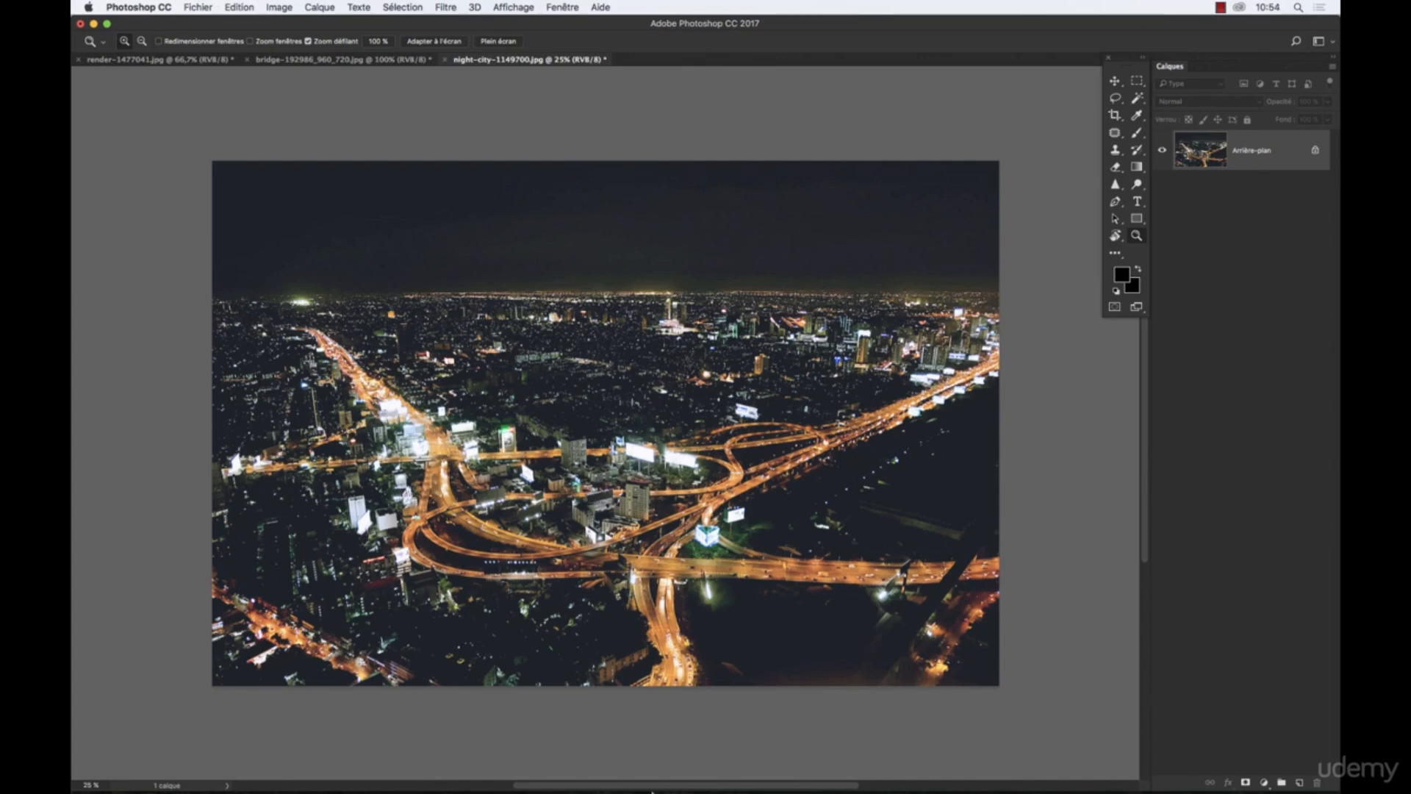
Switch back to Bridge and select the men, person, tattoos, man, indian-girl, pug and girl-looking-away photos together
{"action": "left_click", "coordinate": [644, 764]}
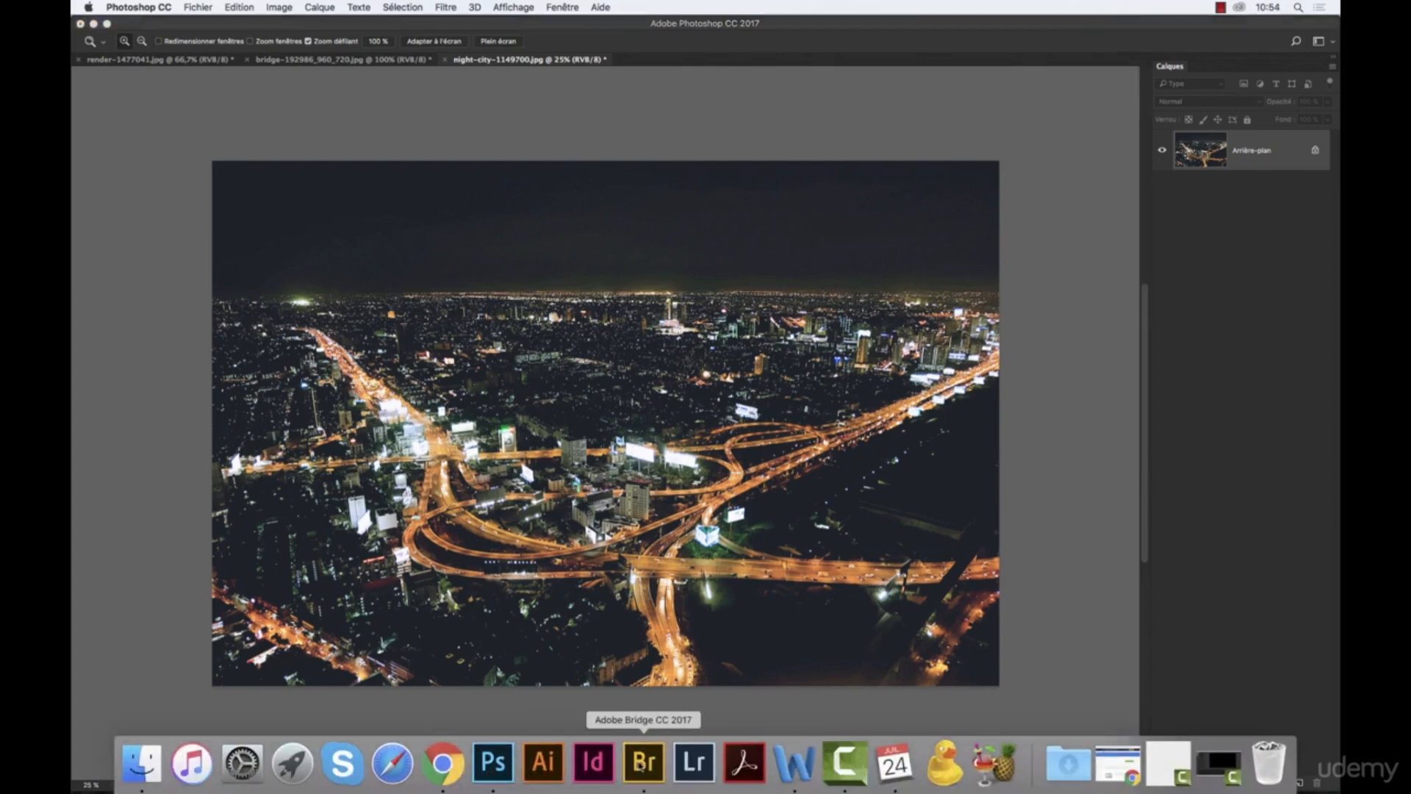
{"action": "key", "text": "Down"}
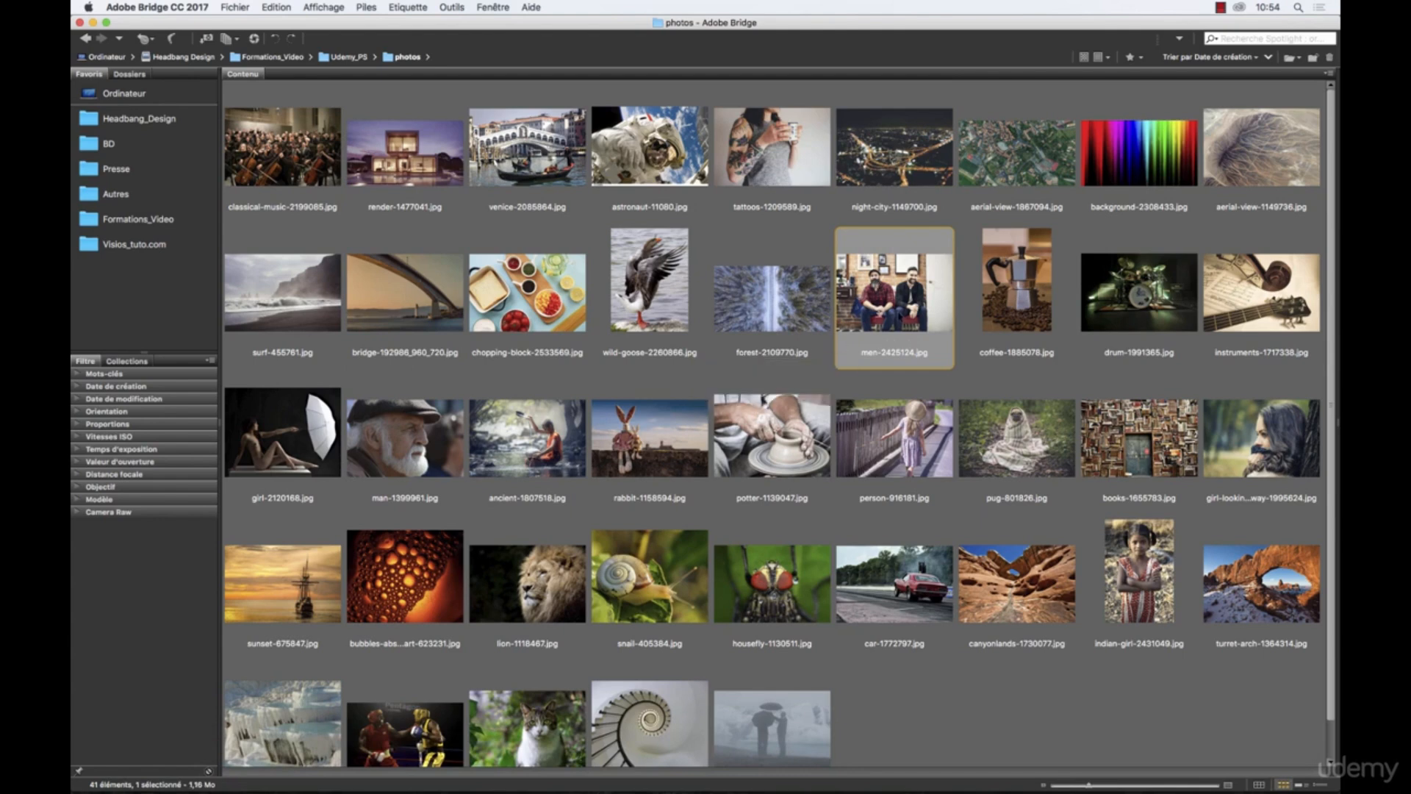
{"action": "left_click", "coordinate": [916, 419], "text": "super"}
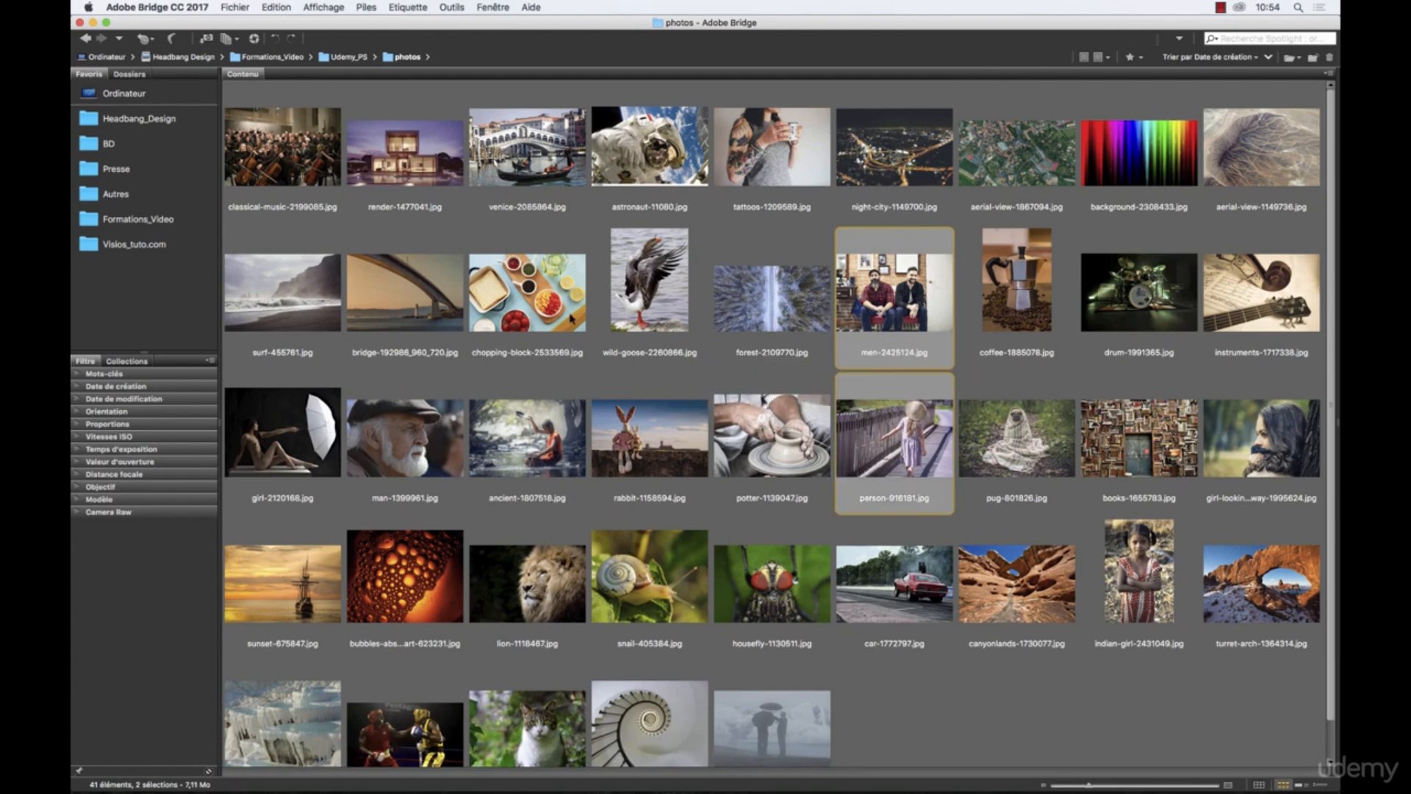
{"action": "left_click", "coordinate": [751, 152], "text": "super"}
{"action": "left_click", "coordinate": [405, 437], "text": "super"}
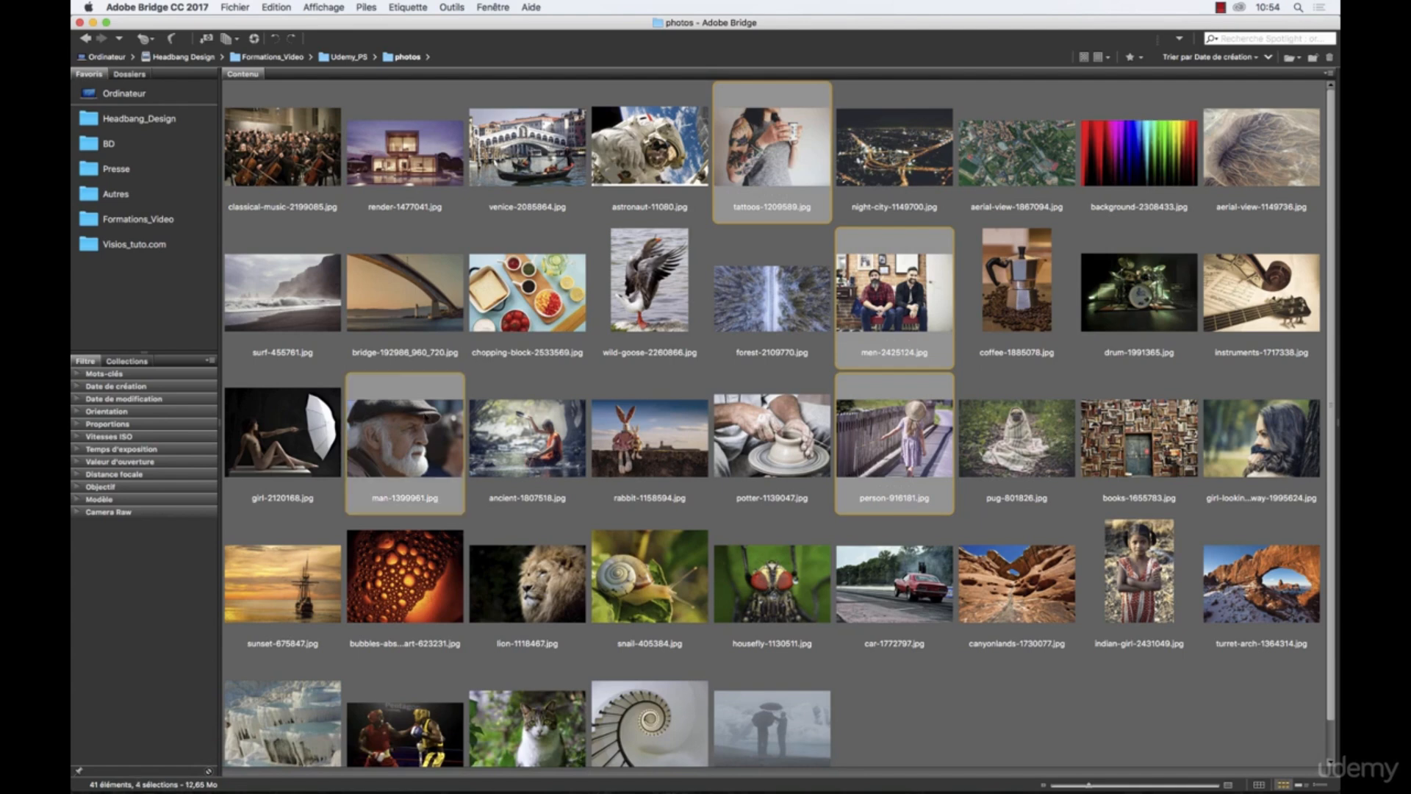
{"action": "left_click", "coordinate": [1140, 574], "text": "super"}
{"action": "left_click", "coordinate": [1003, 432], "text": "super"}
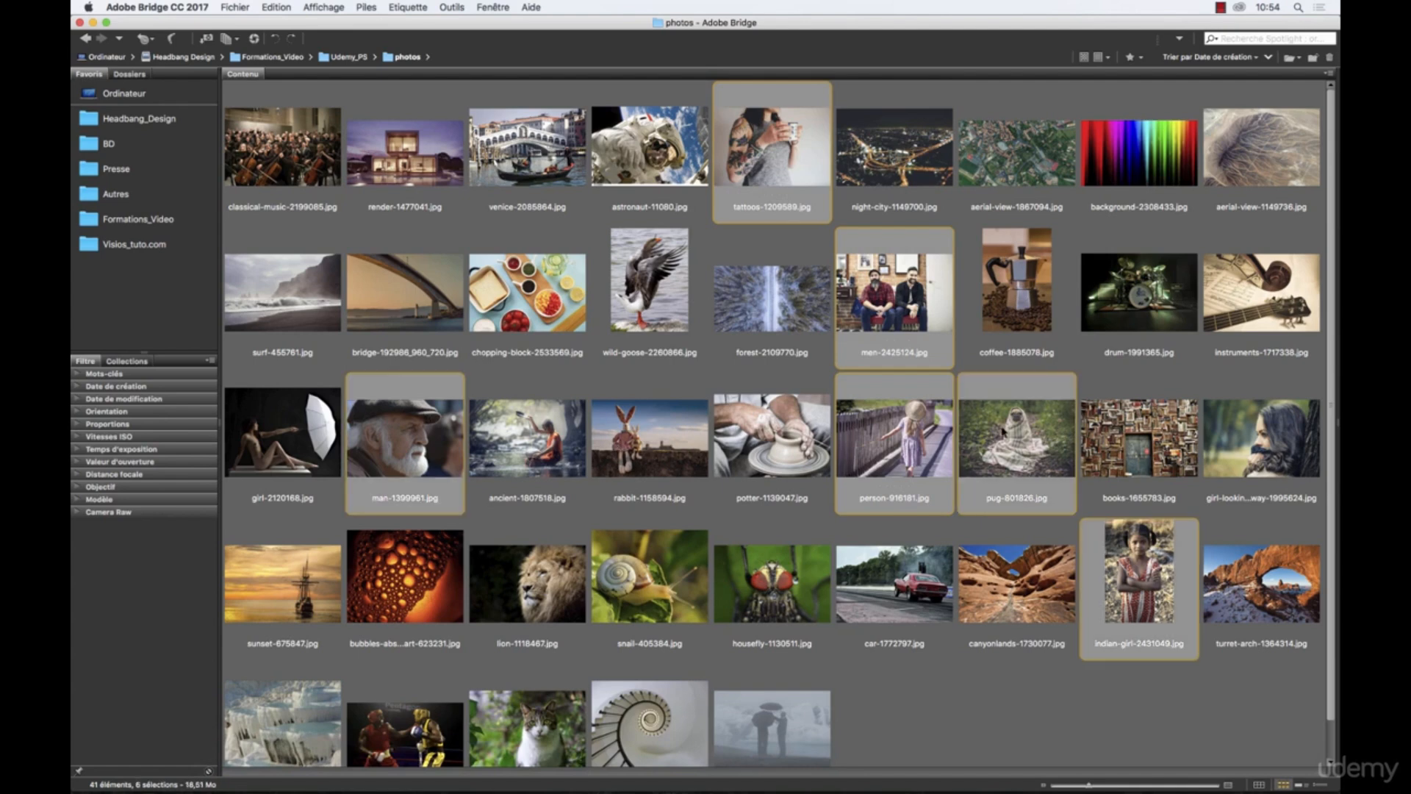
{"action": "left_click", "coordinate": [1235, 432], "text": "super"}
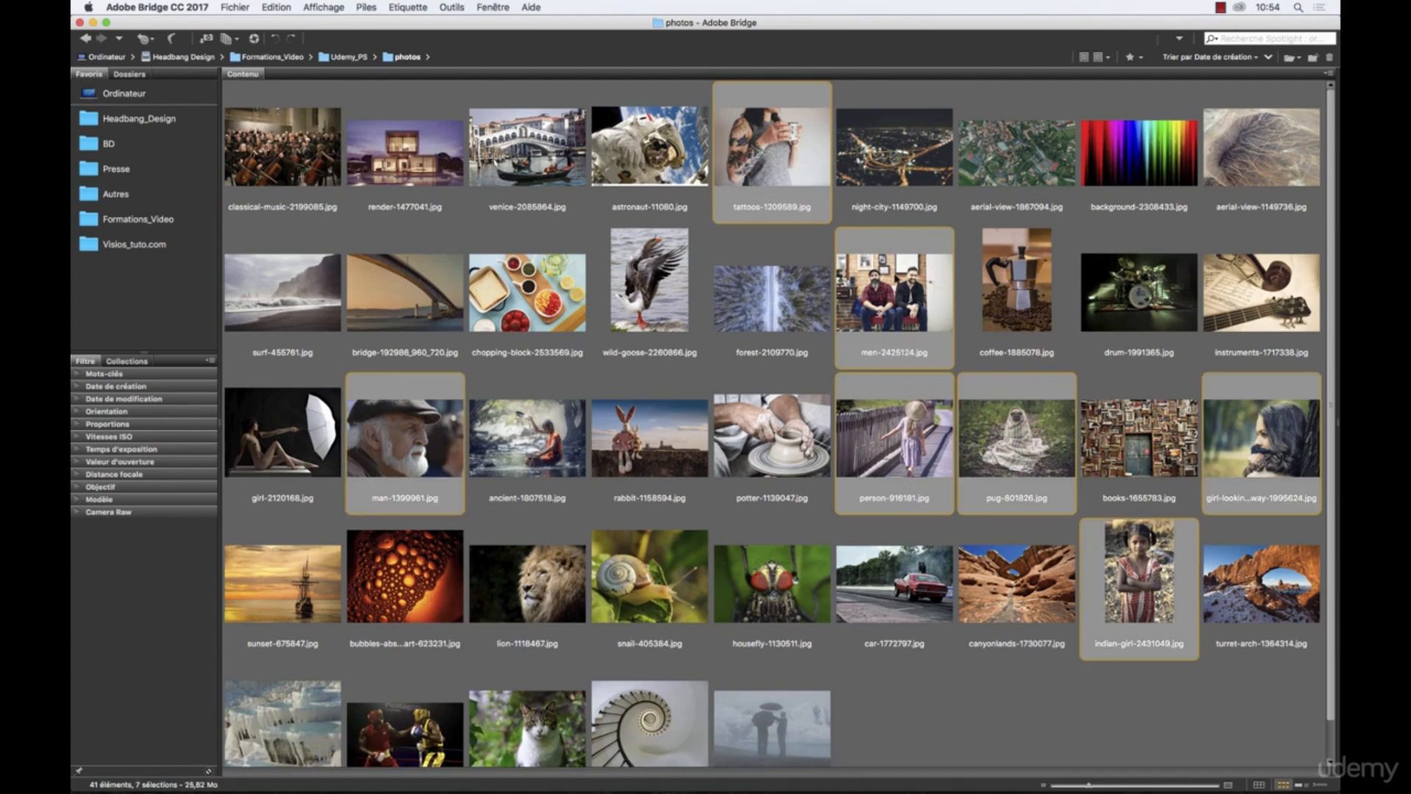
Open all the selected Bridge photos in Photoshop, assigning the Adobe RGB (1998) working profile wherever a profile is missing
{"action": "left_click_drag", "start_coordinate": [898, 281], "coordinate": [493, 765]}
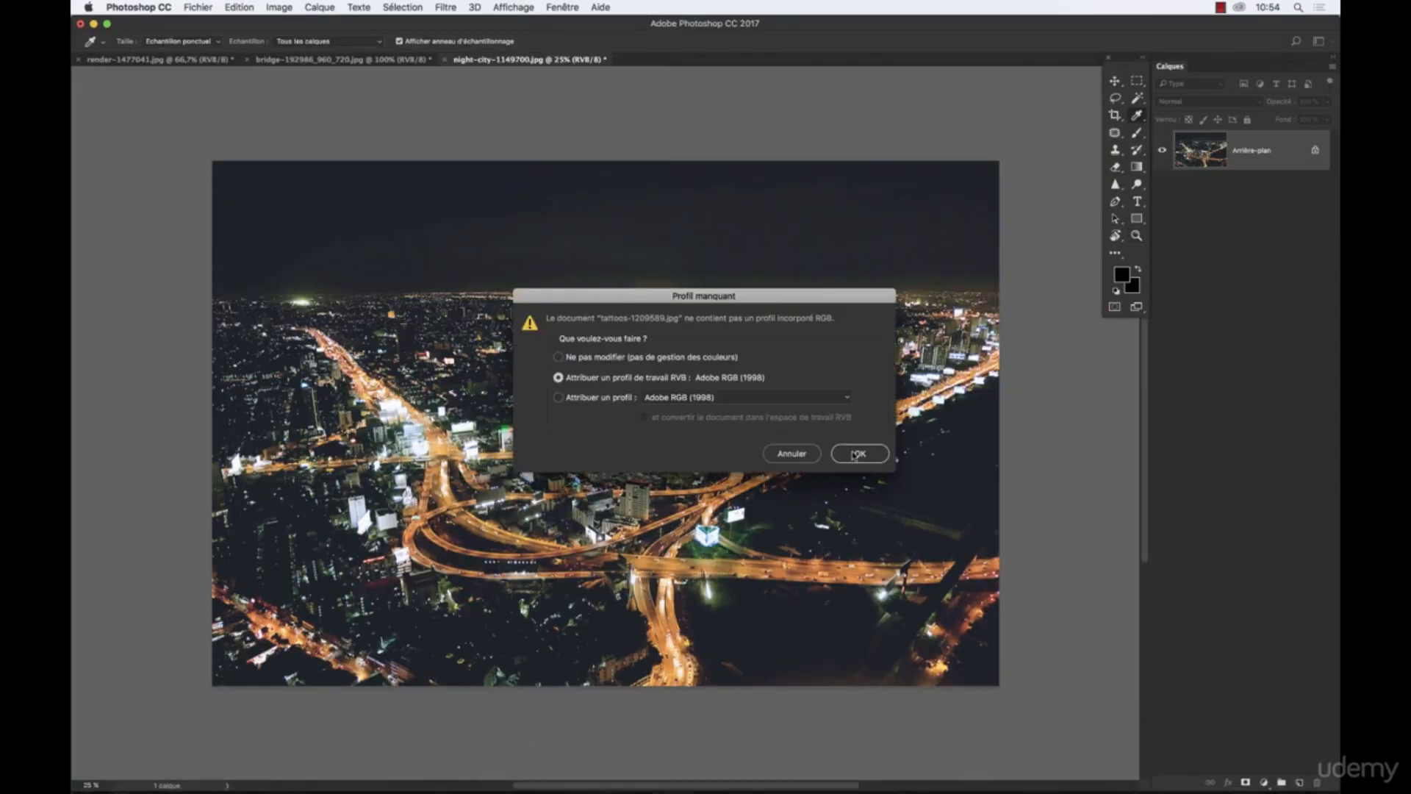
{"action": "left_click", "coordinate": [856, 454]}
{"action": "left_click", "coordinate": [857, 454]}
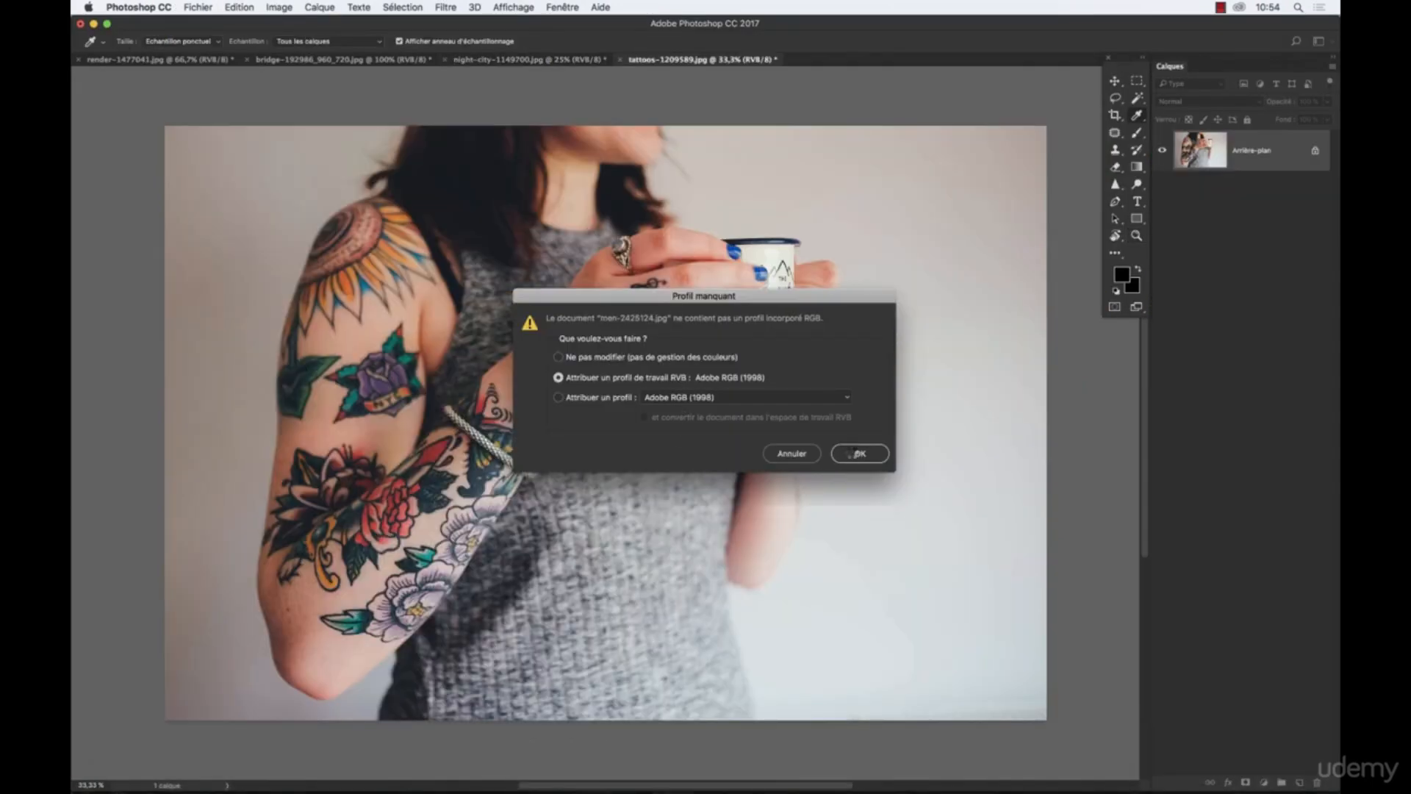
{"action": "left_click", "coordinate": [856, 454]}
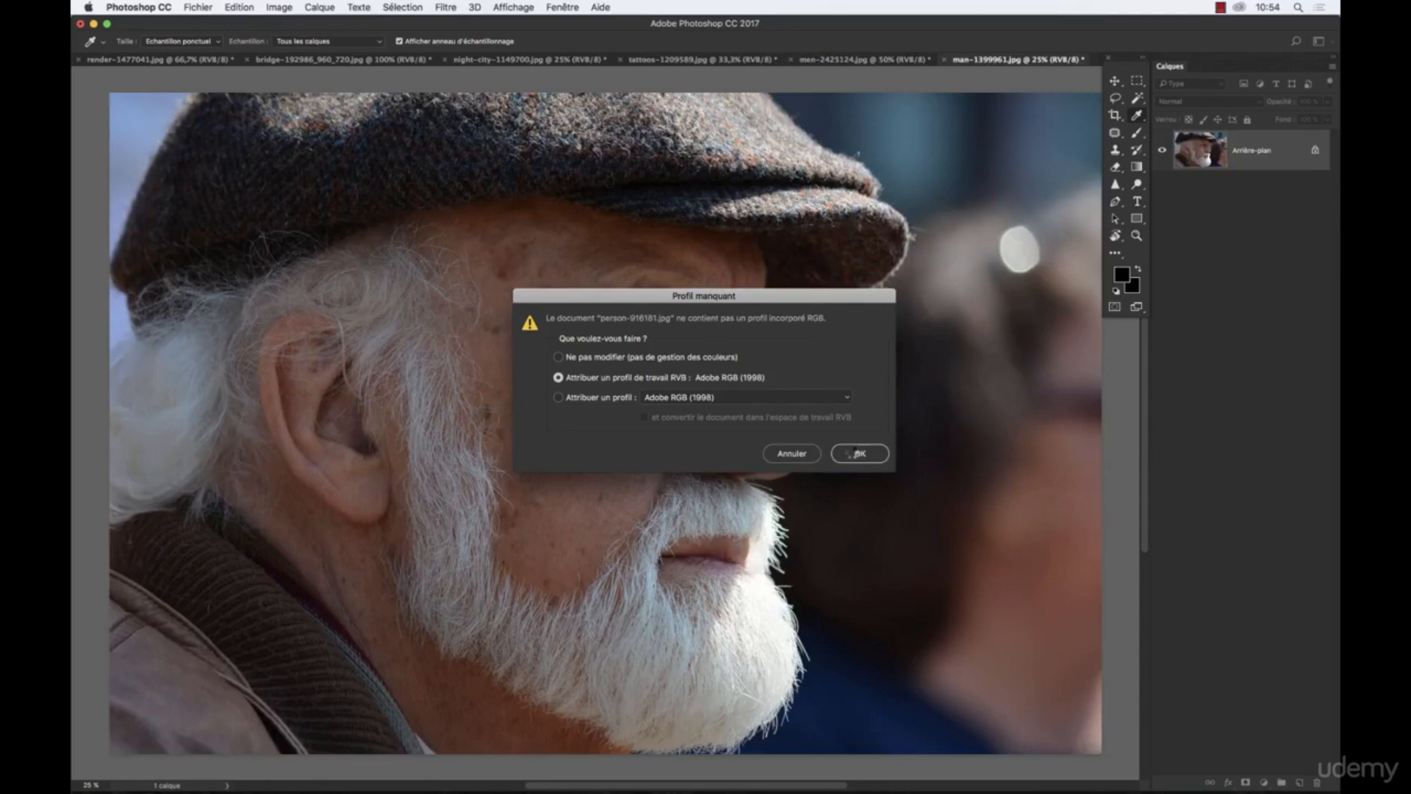
{"action": "left_click", "coordinate": [854, 454]}
{"action": "left_click", "coordinate": [855, 454]}
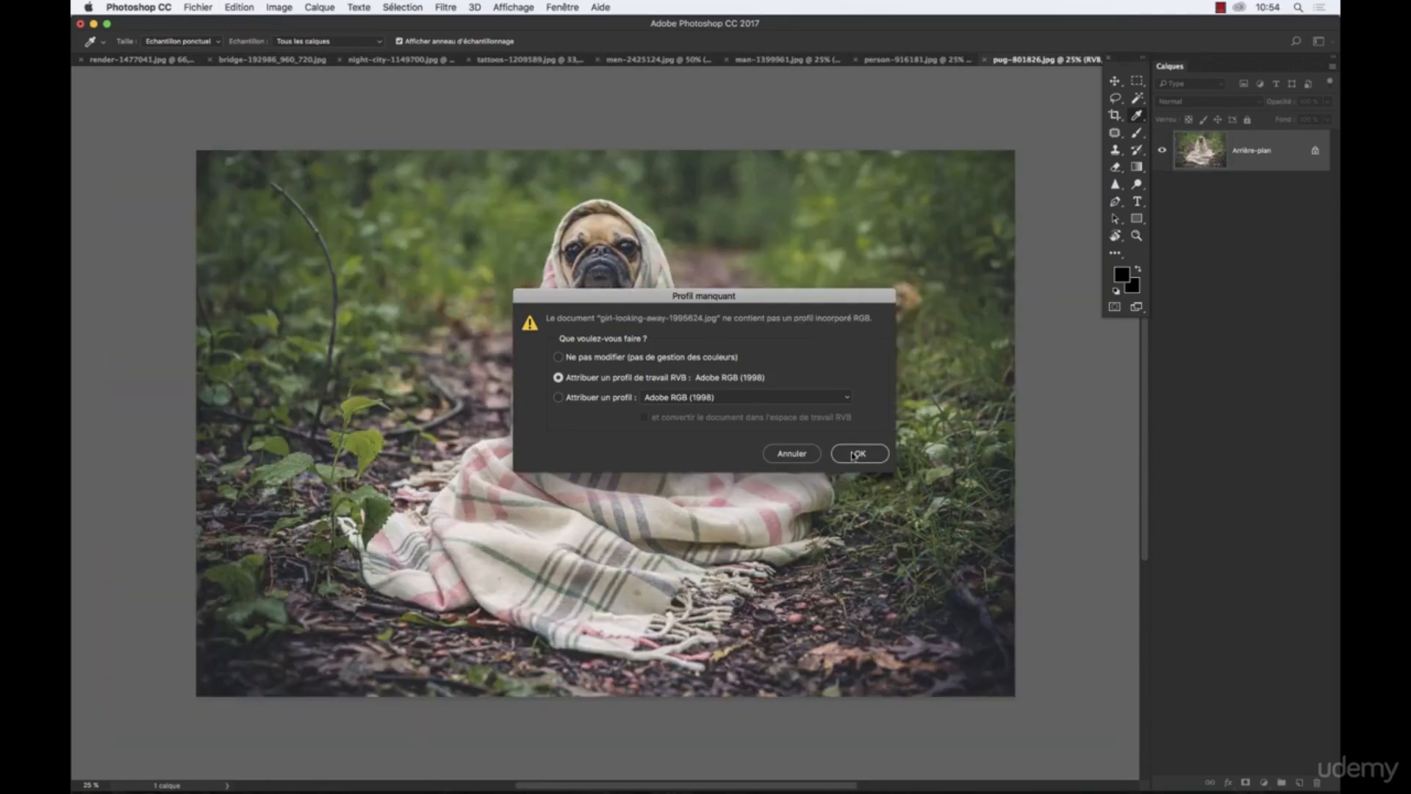
{"action": "left_click", "coordinate": [854, 453]}
{"action": "left_click", "coordinate": [854, 454]}
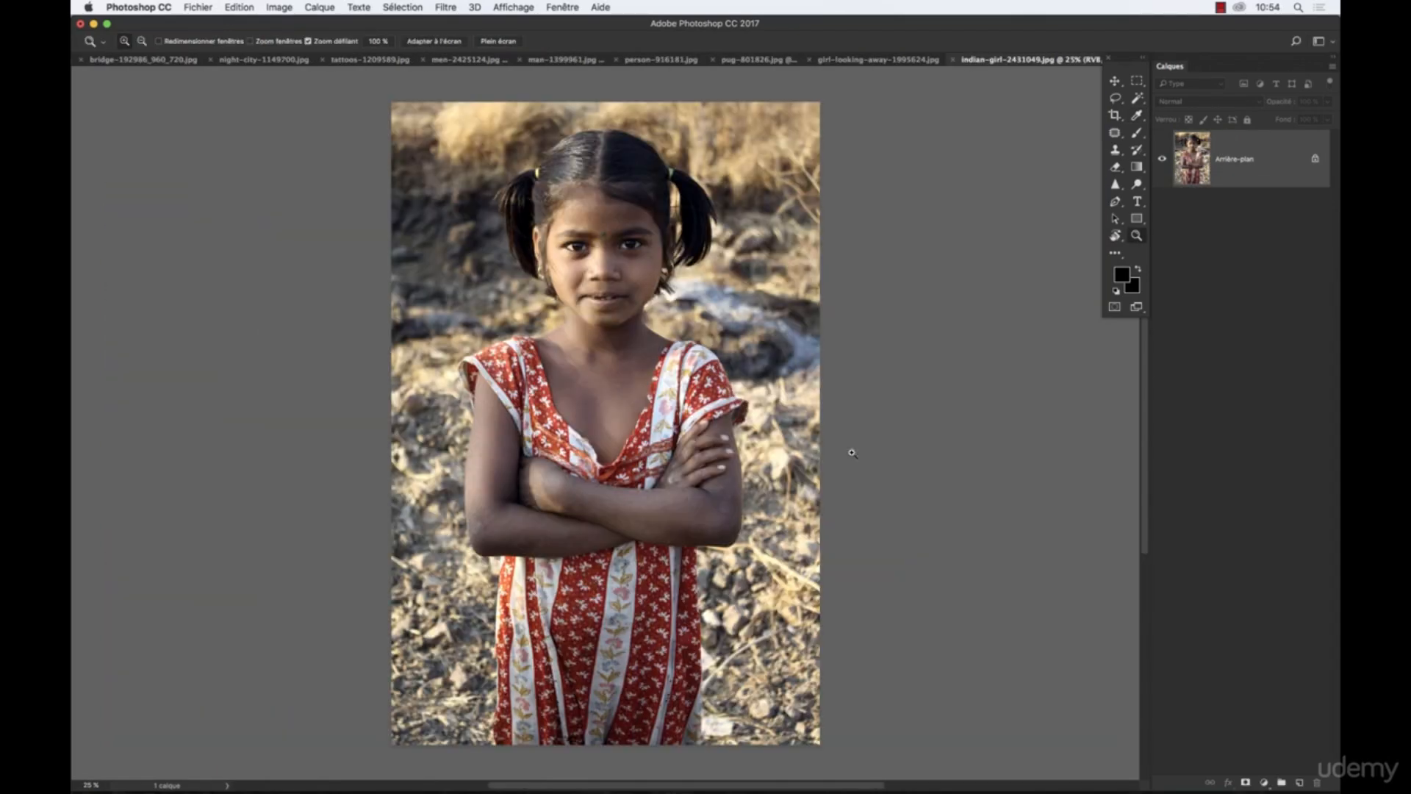
Switch through the open photos from girl-looking-away-1995624.jpg to men-2425124.jpg, and move the toolbox clear of the document tabs
{"action": "left_click", "coordinate": [838, 61]}
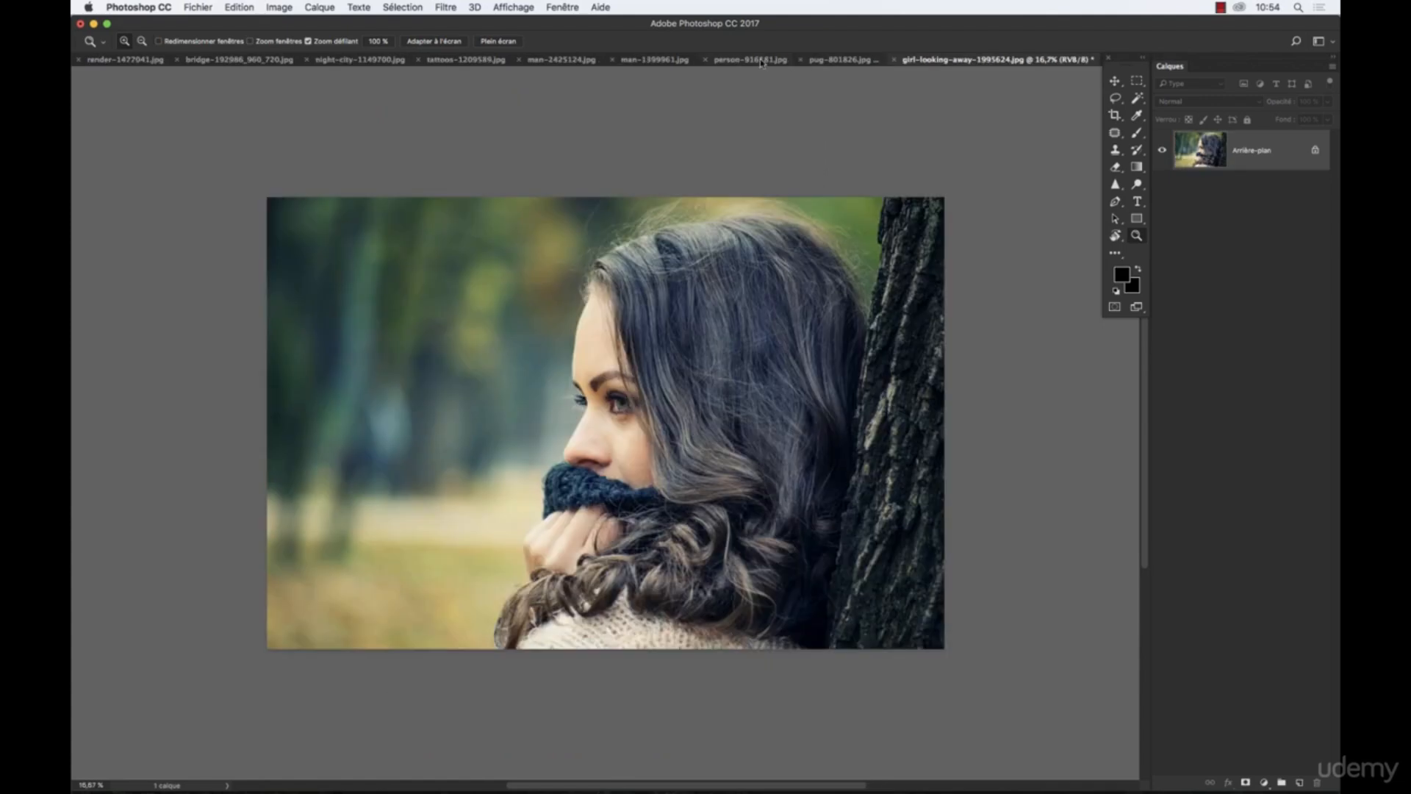
{"action": "left_click", "coordinate": [695, 63]}
{"action": "left_click", "coordinate": [571, 60]}
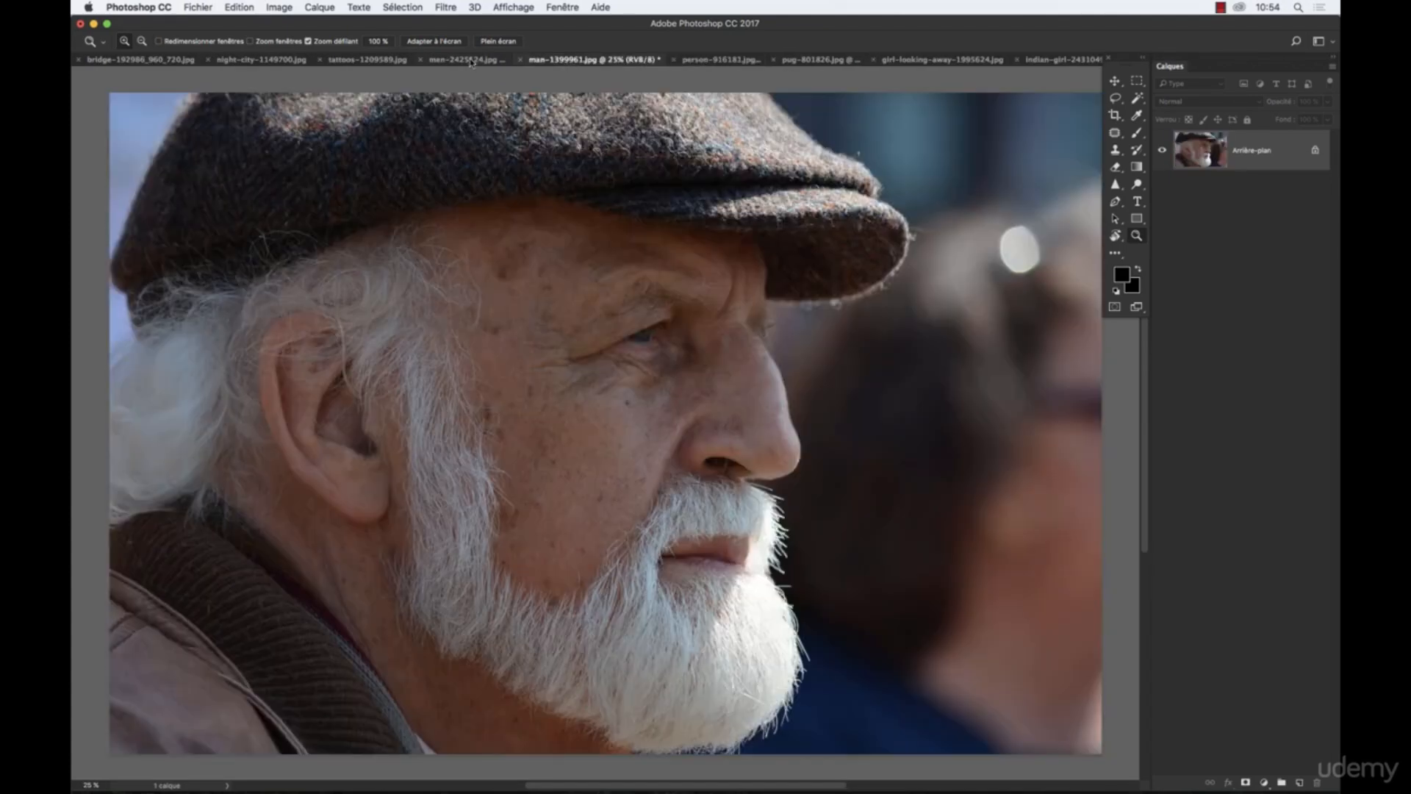
{"action": "left_click", "coordinate": [471, 60]}
{"action": "left_click_drag", "start_coordinate": [1121, 59], "coordinate": [1109, 118]}
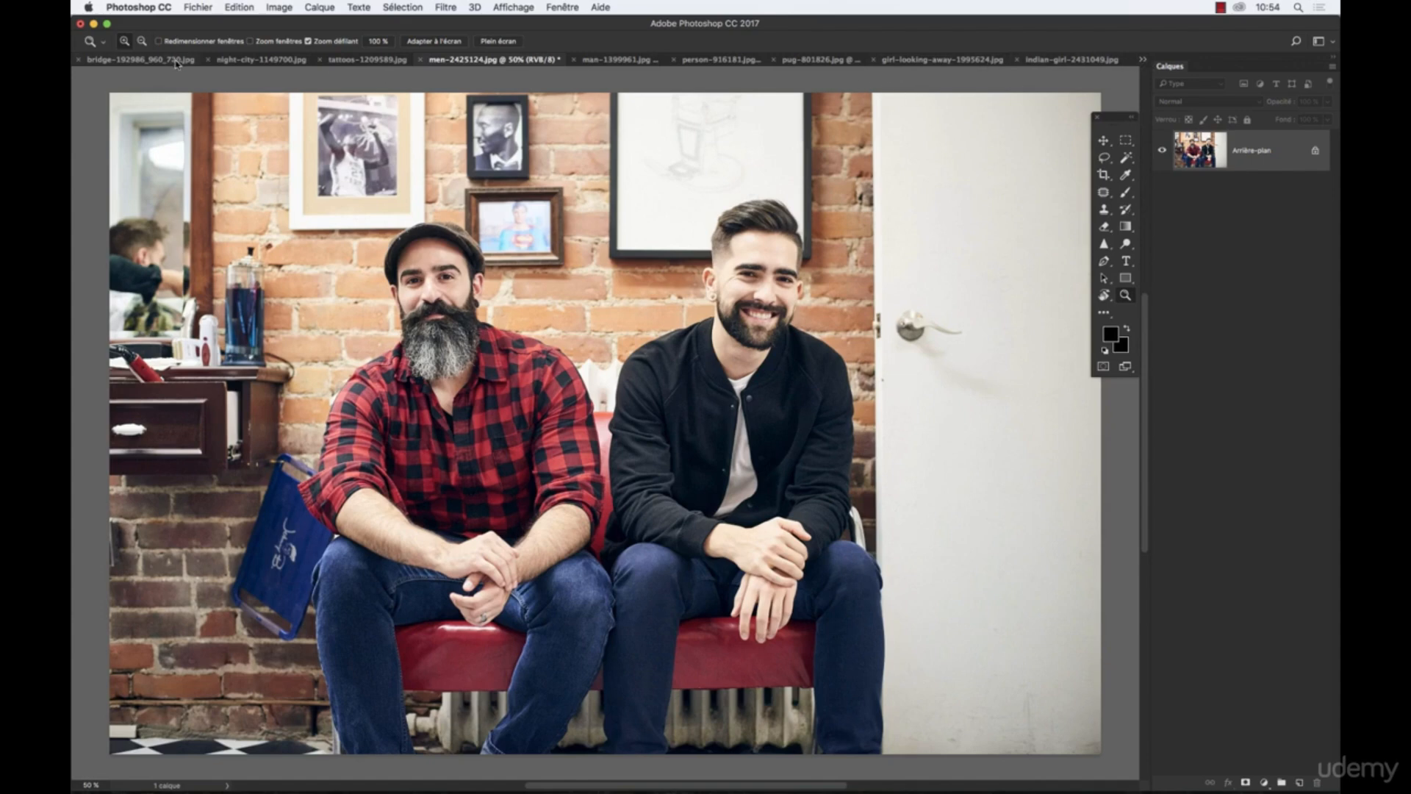
Use the full list of open documents to display pug-801826.jpg and bridge-192986_960_720.jpg
{"action": "left_click", "coordinate": [1142, 59]}
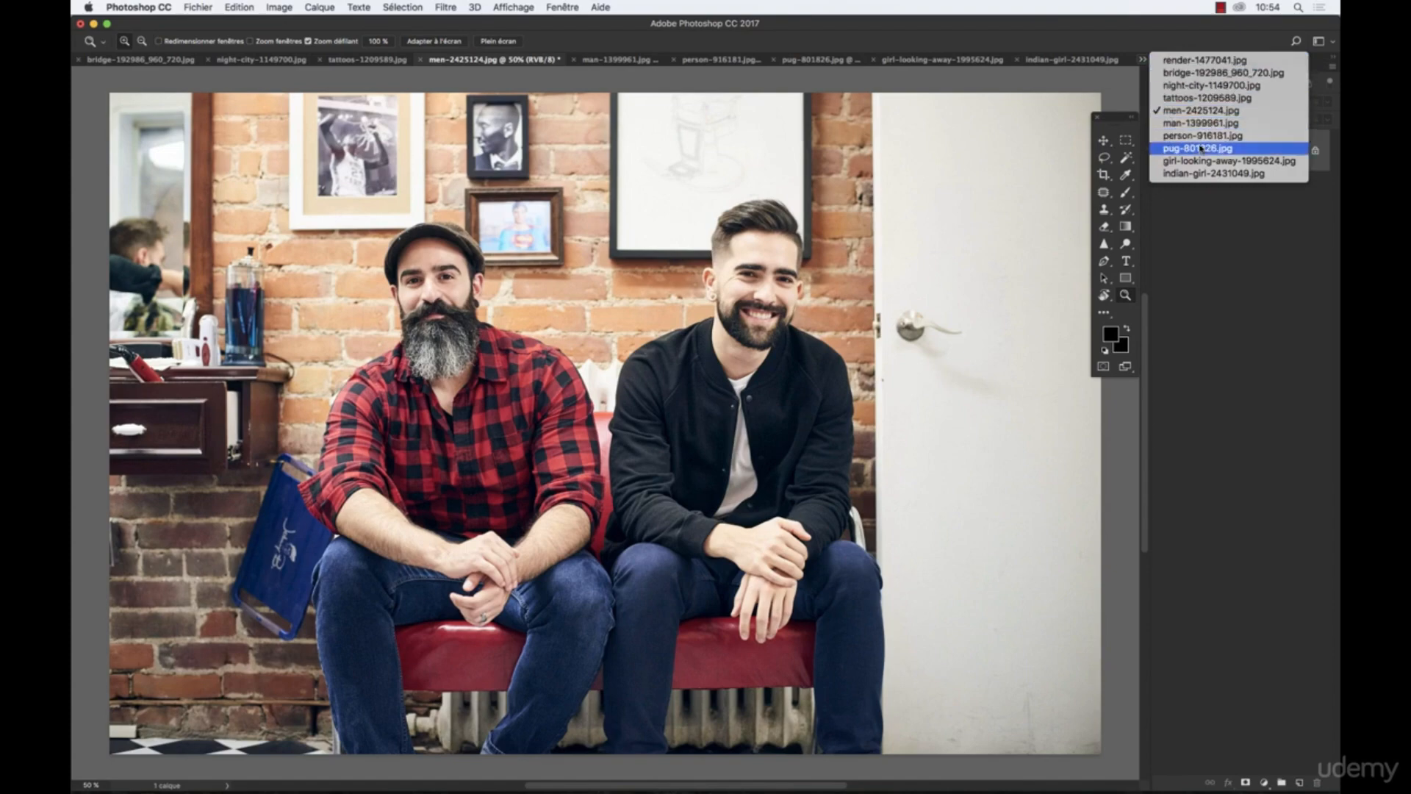
{"action": "key", "text": "Escape"}
{"action": "left_click", "coordinate": [1143, 59]}
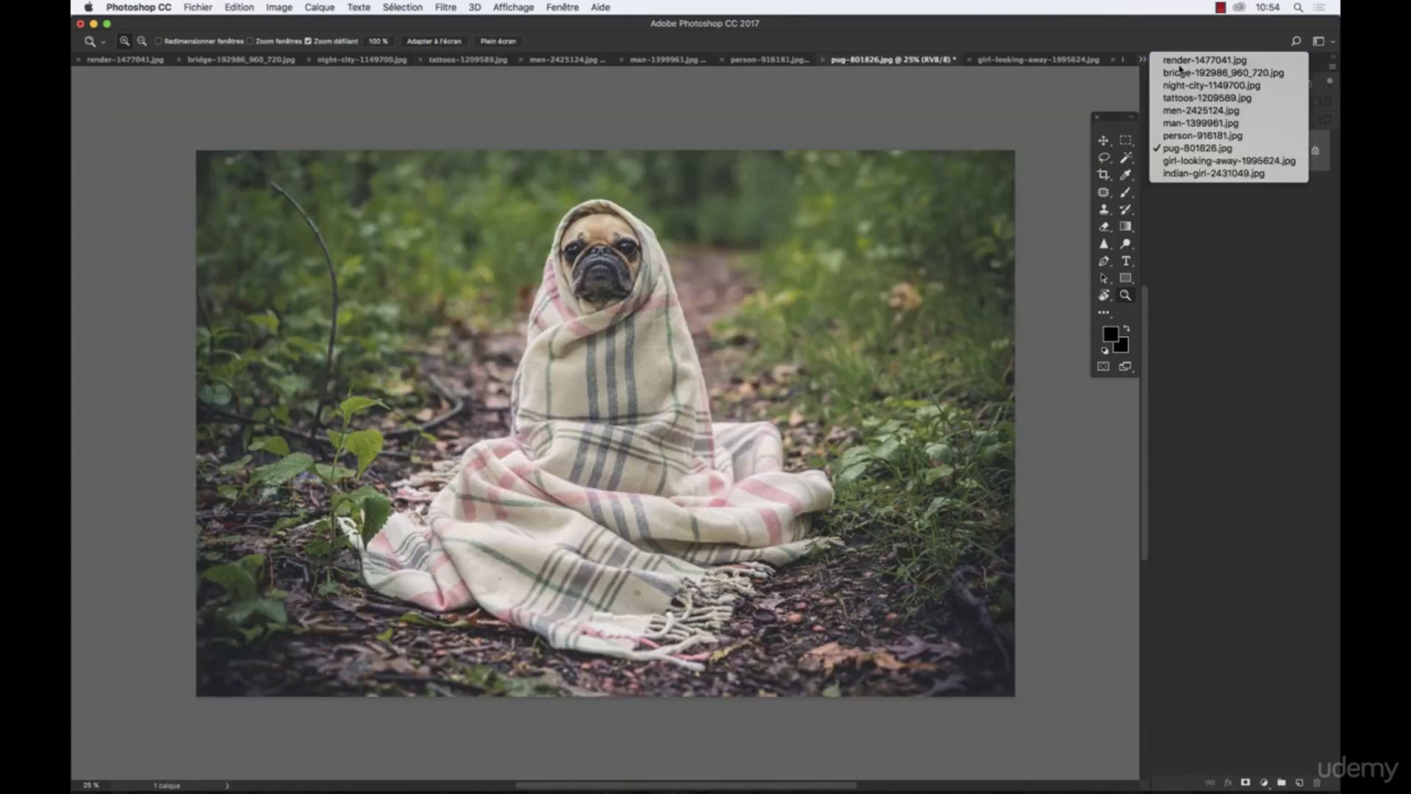
{"action": "left_click", "coordinate": [1154, 61]}
{"action": "left_click", "coordinate": [1143, 59]}
{"action": "left_click", "coordinate": [1184, 74]}
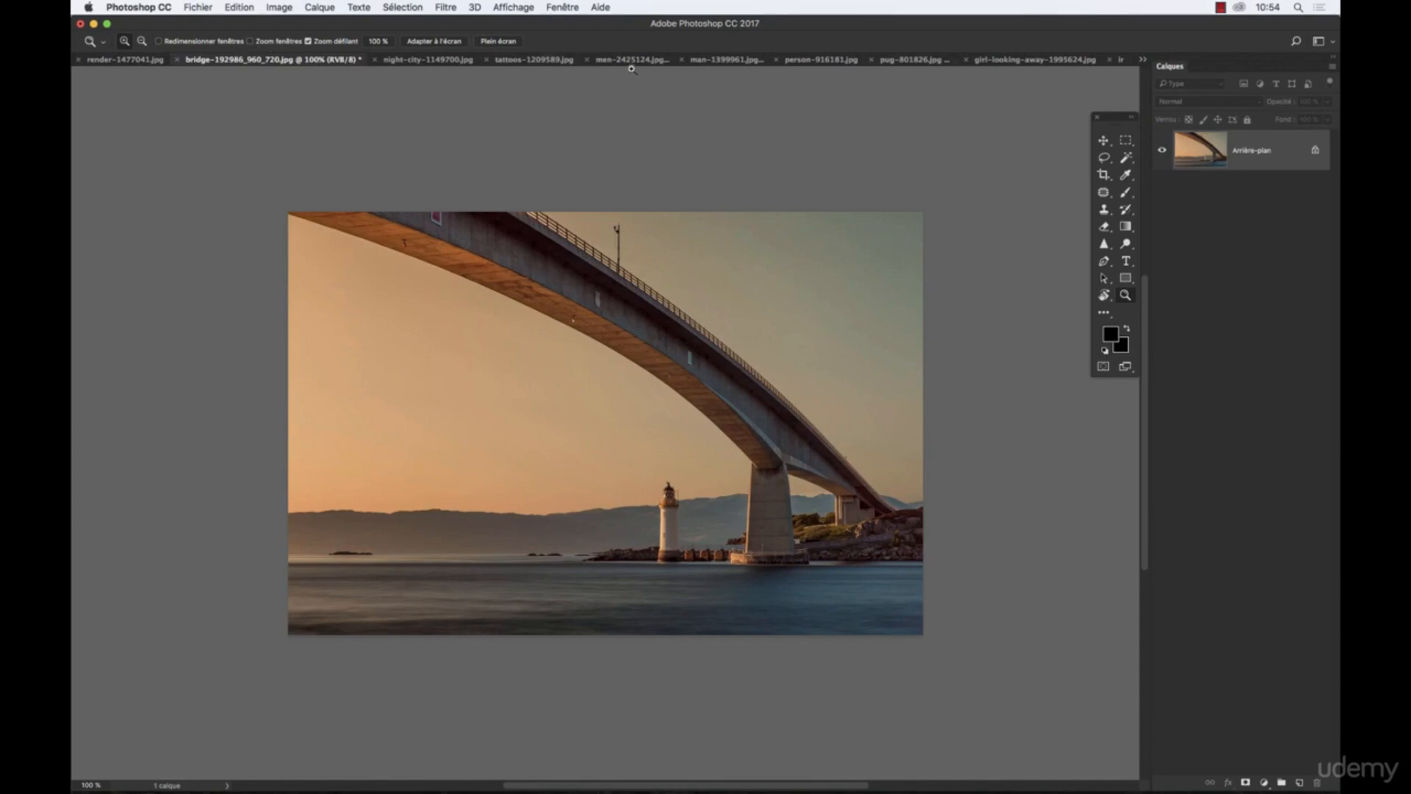
Switch through the open photos from person-916181.jpg to tattoos-1209589.jpg, and move its document tab after indian-girl-2431049.jpg
{"action": "left_click", "coordinate": [1143, 59]}
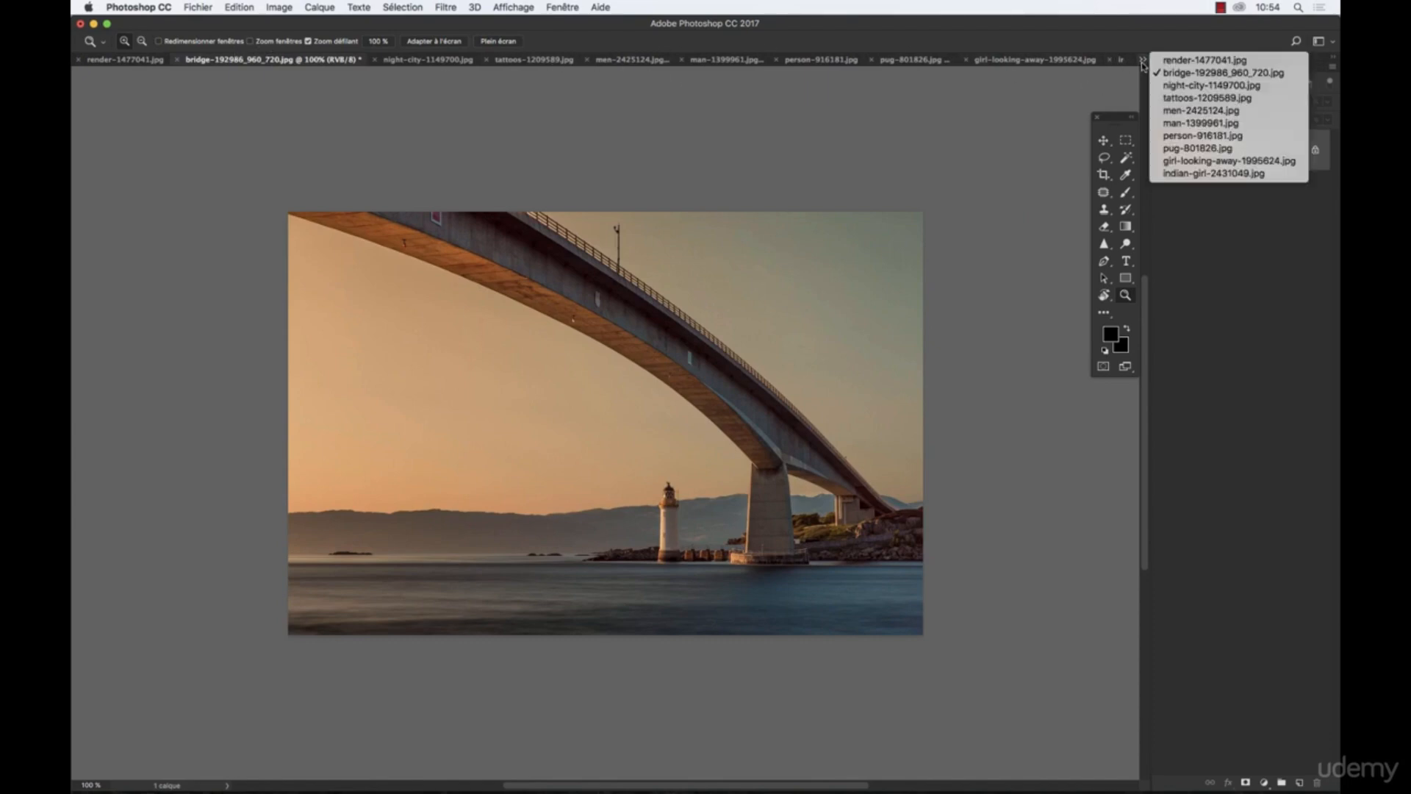
{"action": "left_click", "coordinate": [925, 61]}
{"action": "left_click", "coordinate": [805, 63]}
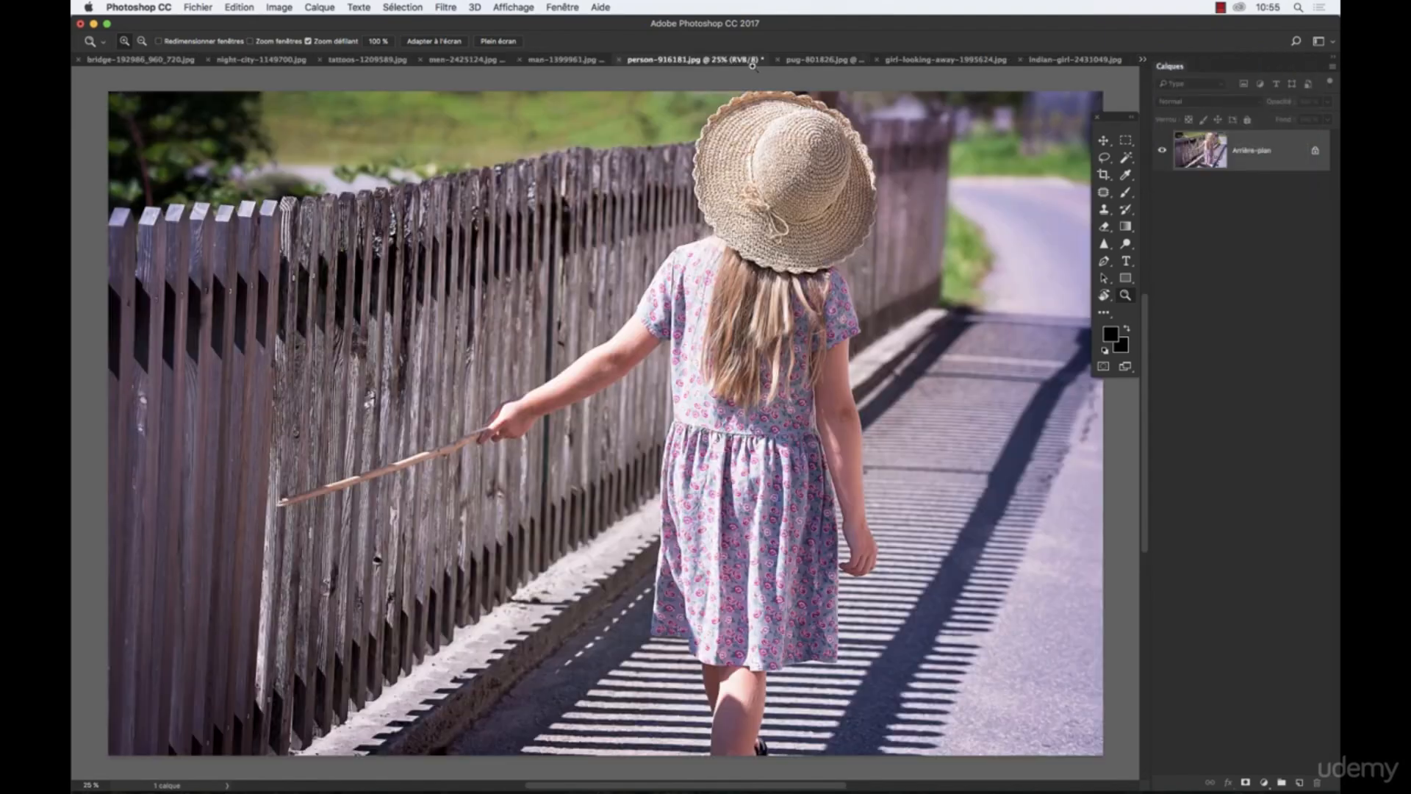
{"action": "left_click", "coordinate": [560, 63]}
{"action": "left_click", "coordinate": [441, 63]}
{"action": "left_click", "coordinate": [368, 62]}
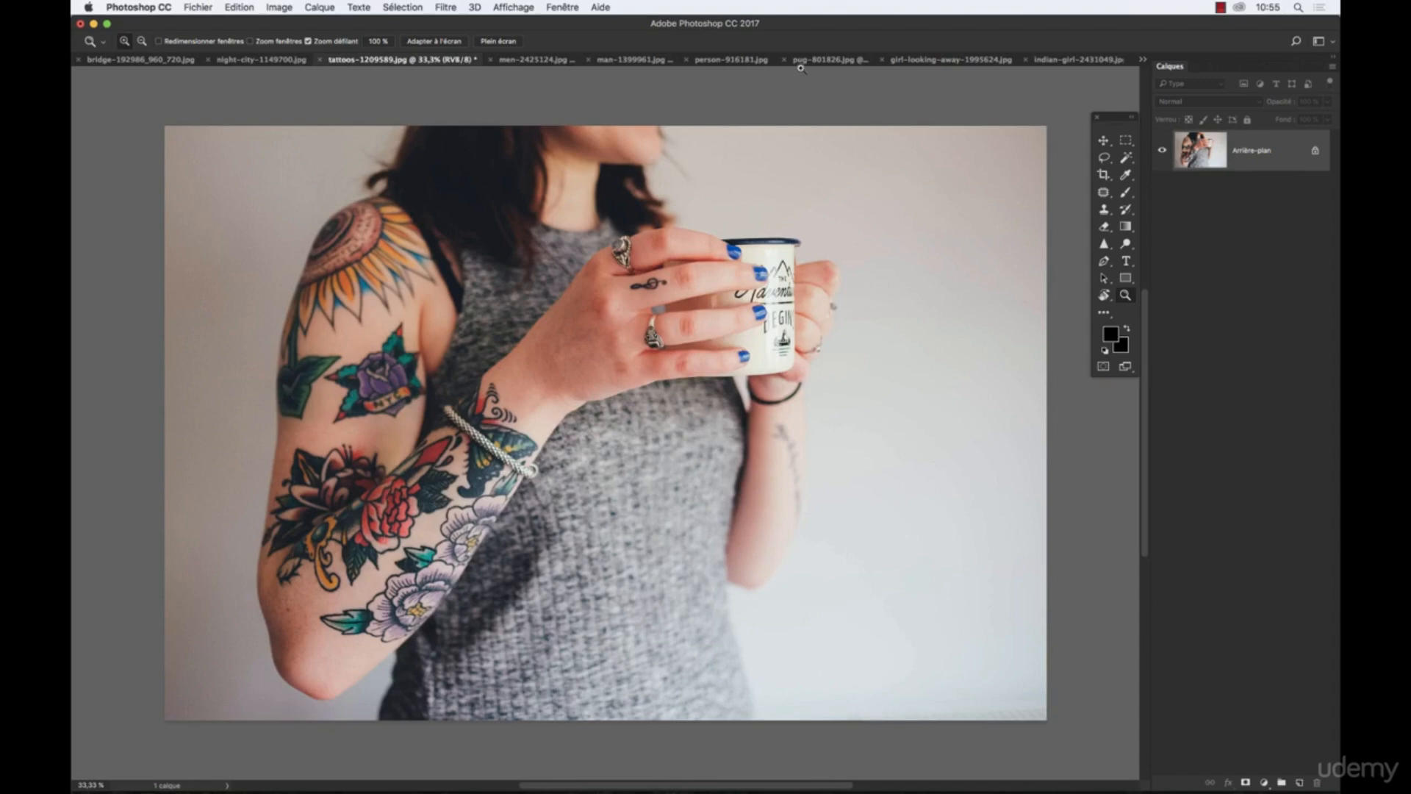
{"action": "left_click_drag", "start_coordinate": [342, 61], "coordinate": [375, 64]}
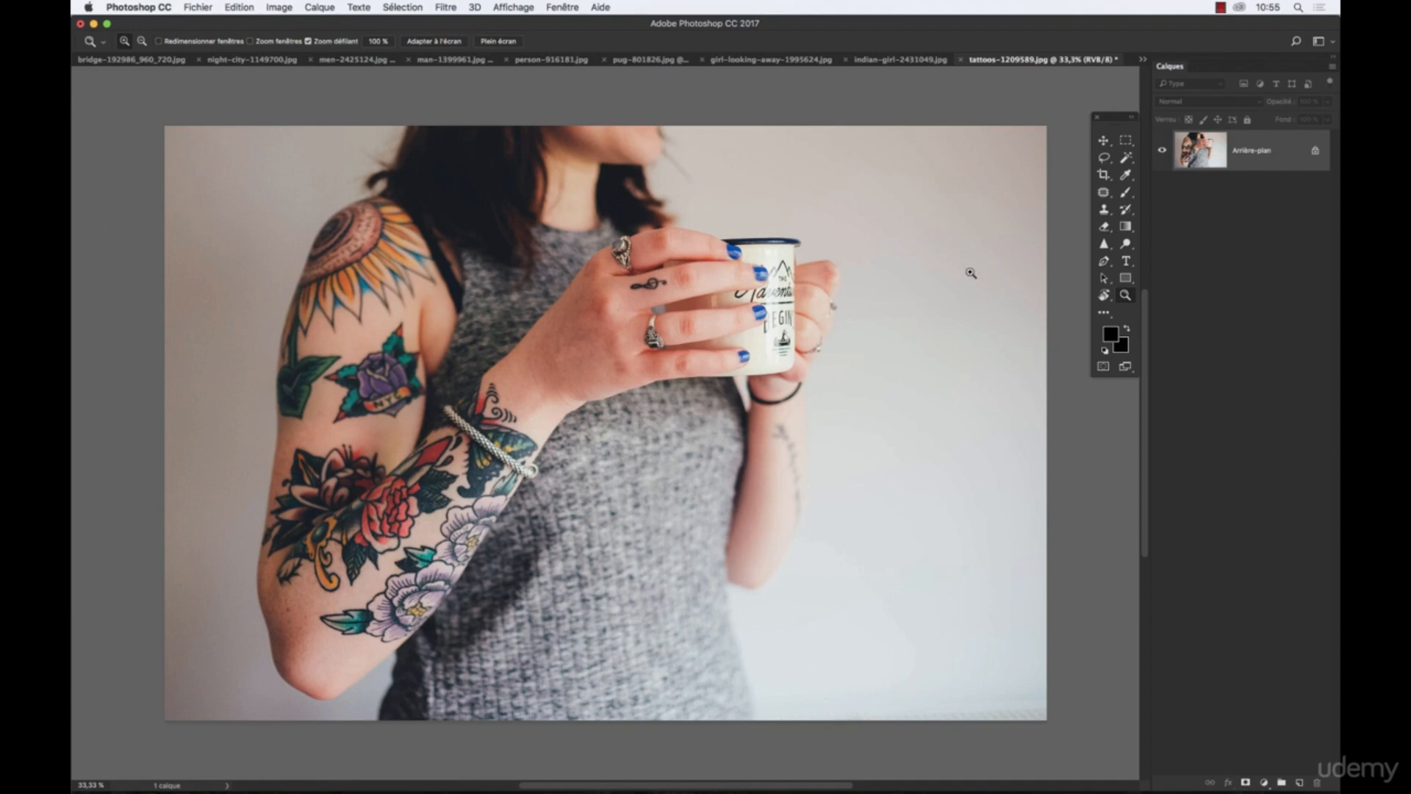
Browse the image files of the photos folder in Photoshop's file-opening dialog
{"action": "mouse_move", "coordinate": [501, 769]}
{"action": "key", "text": "super+o"}
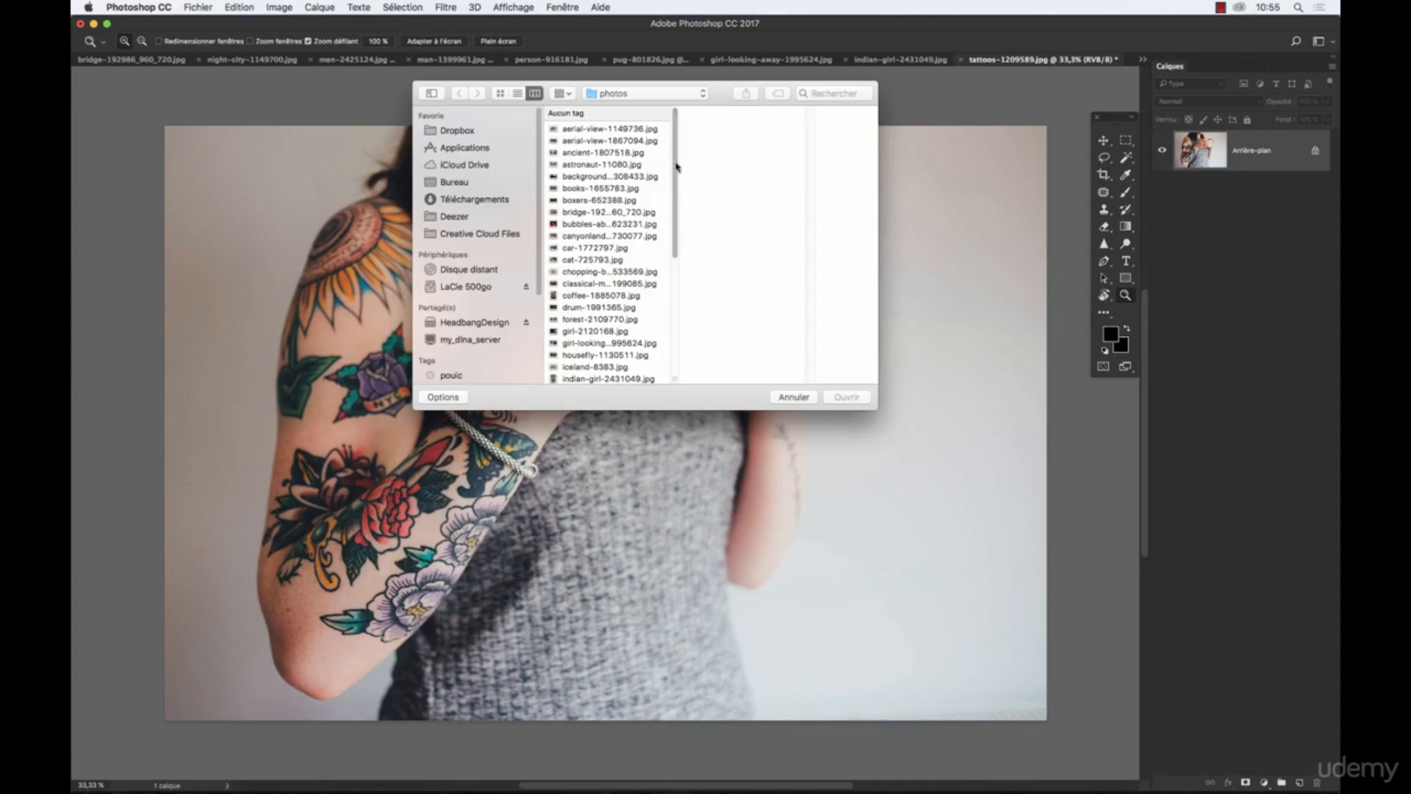
{"action": "scroll", "coordinate": [676, 166], "scroll_direction": "down", "scroll_amount": 4}
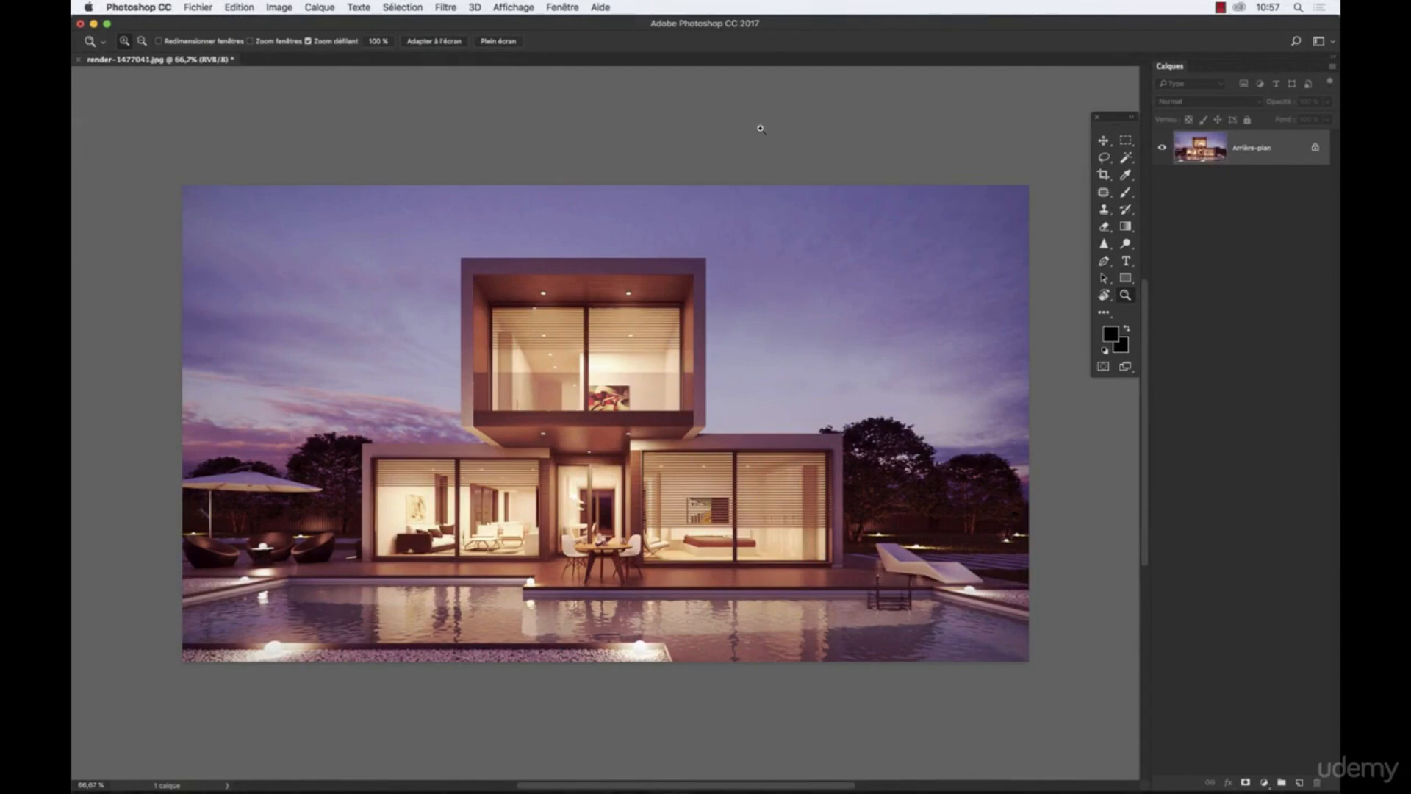
Scroll the render-1477041.jpg house photo vertically in its window
{"action": "scroll", "coordinate": [1138, 292], "scroll_direction": "down", "scroll_amount": 3}
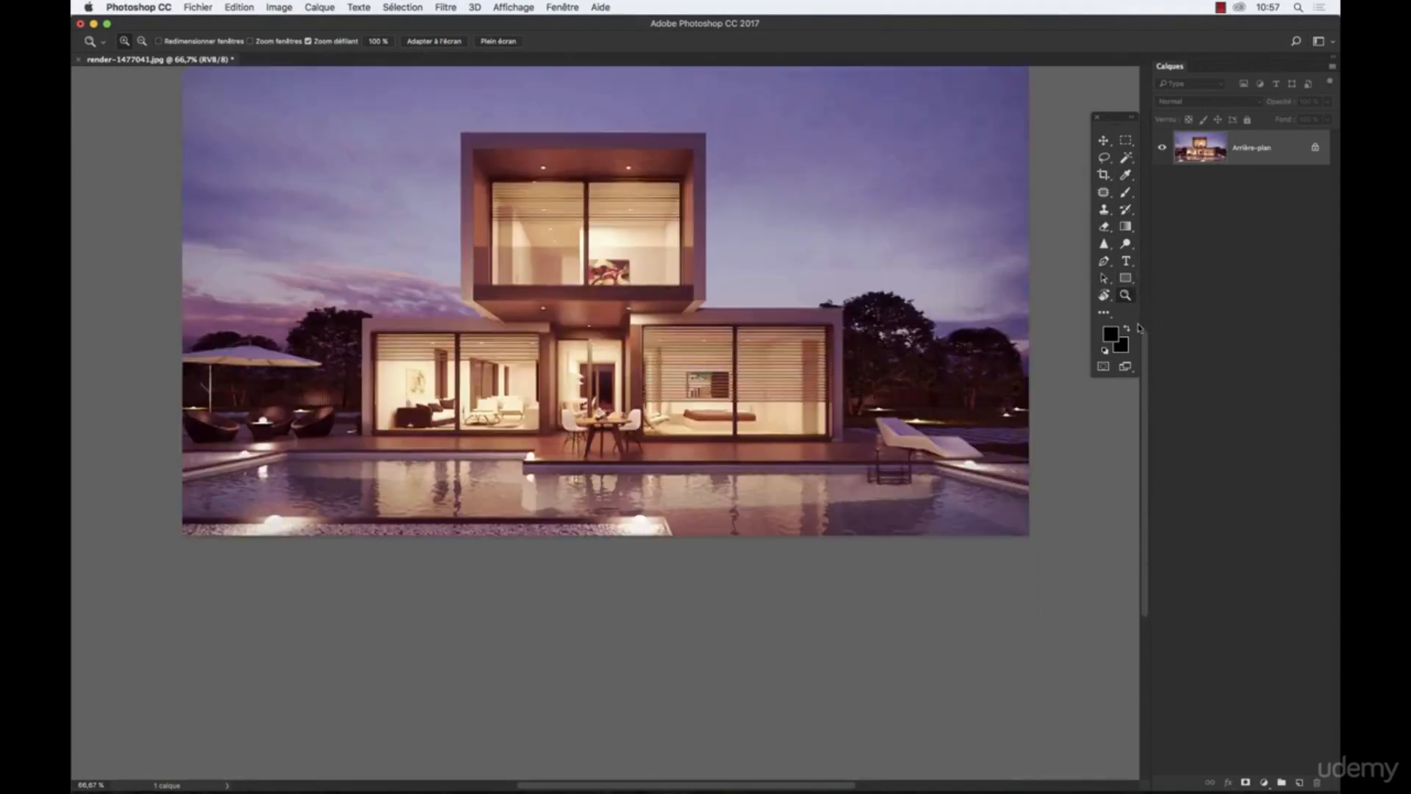
{"action": "scroll", "coordinate": [1128, 257], "scroll_direction": "up", "scroll_amount": 5}
{"action": "scroll", "coordinate": [1104, 280], "scroll_direction": "down", "scroll_amount": 3}
{"action": "scroll", "coordinate": [1105, 280], "scroll_direction": "up", "scroll_amount": 2}
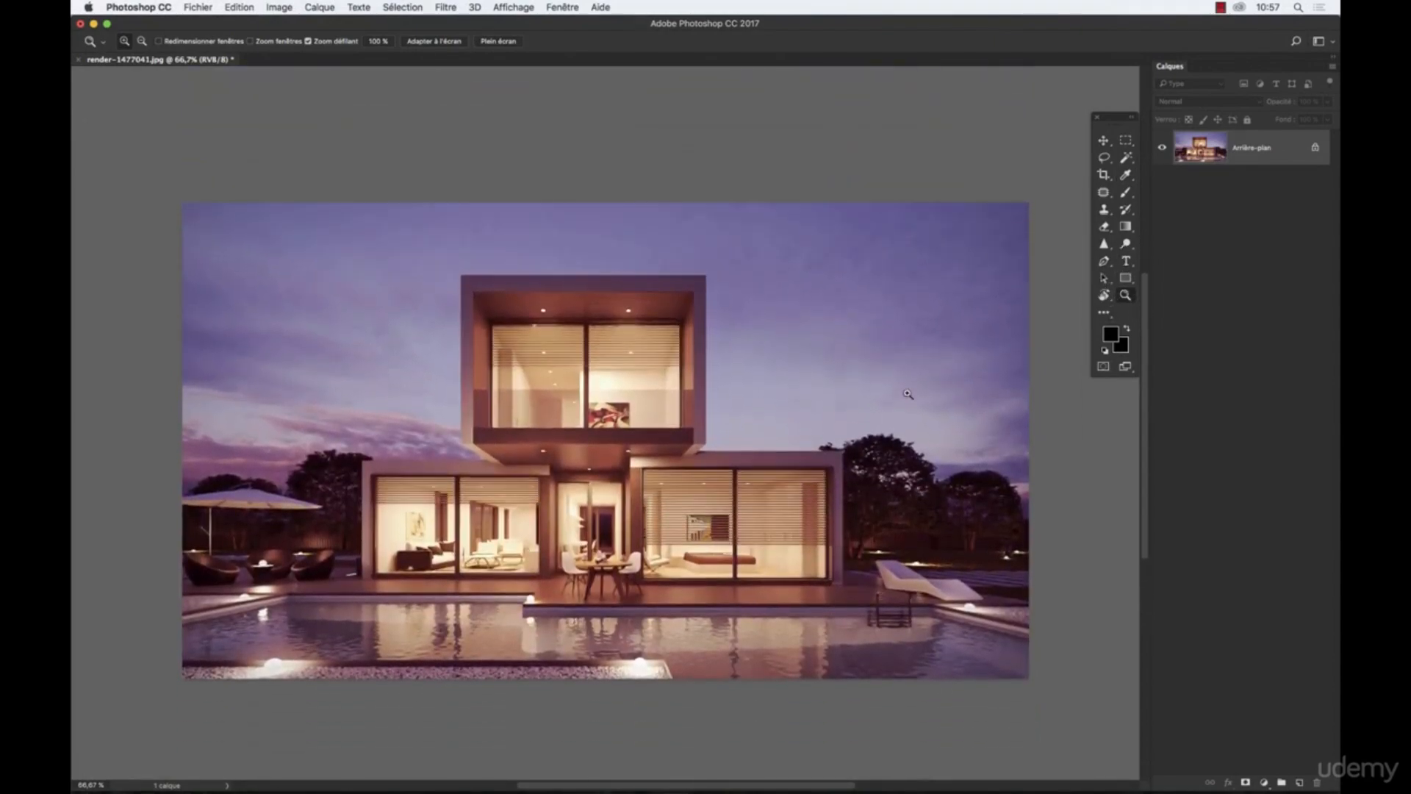
Zoom in to 300% around the painting in the upper-floor window, and zoom back out to 100%
{"action": "left_click", "coordinate": [602, 417]}
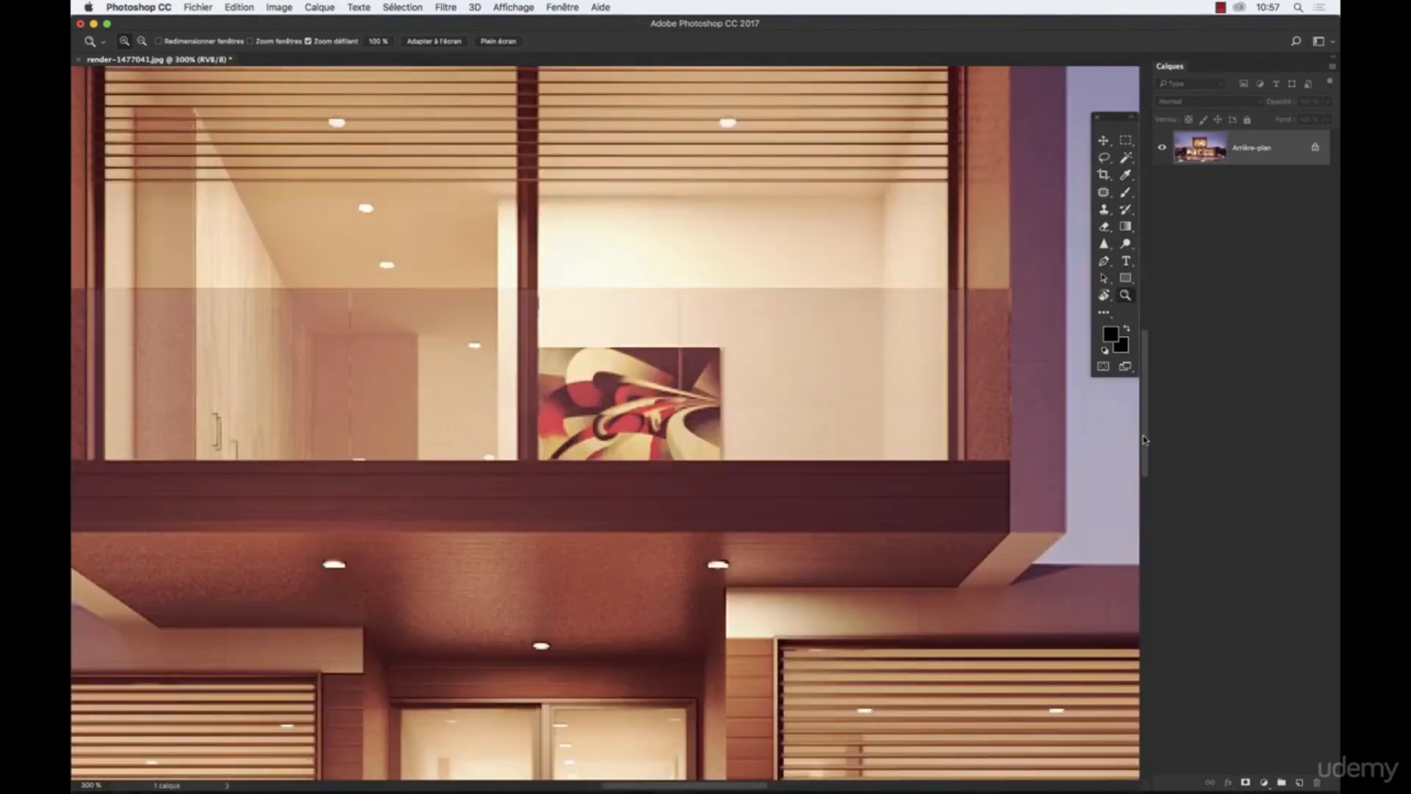
{"action": "scroll", "coordinate": [1149, 440], "scroll_direction": "up", "scroll_amount": 3}
{"action": "left_click", "coordinate": [674, 403], "text": "alt"}
{"action": "left_click", "coordinate": [674, 403], "text": "alt"}
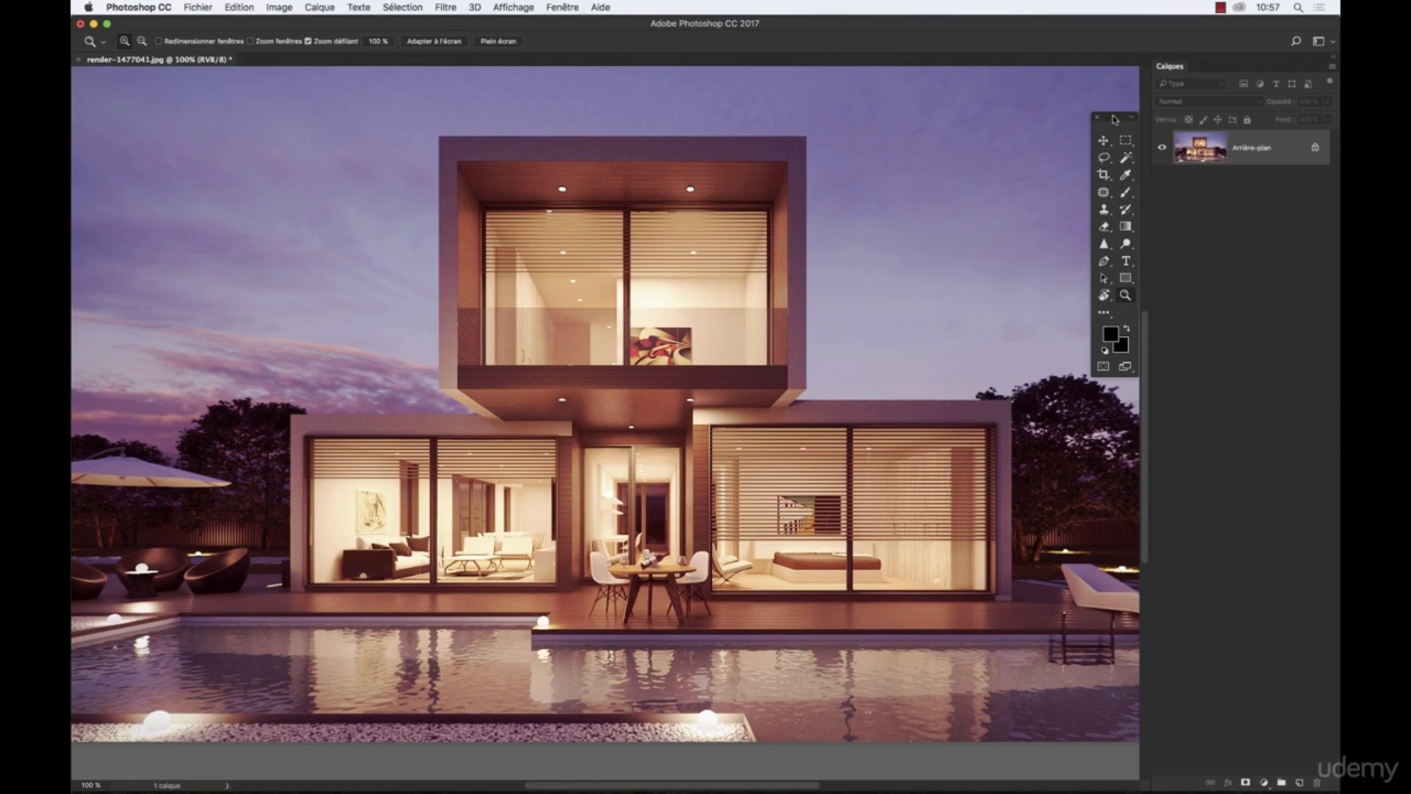
Move the floating toolbox over the sky beside the house, and display the photo at 100% with the Zoom tool's preset
{"action": "left_click_drag", "start_coordinate": [1113, 117], "coordinate": [968, 105]}
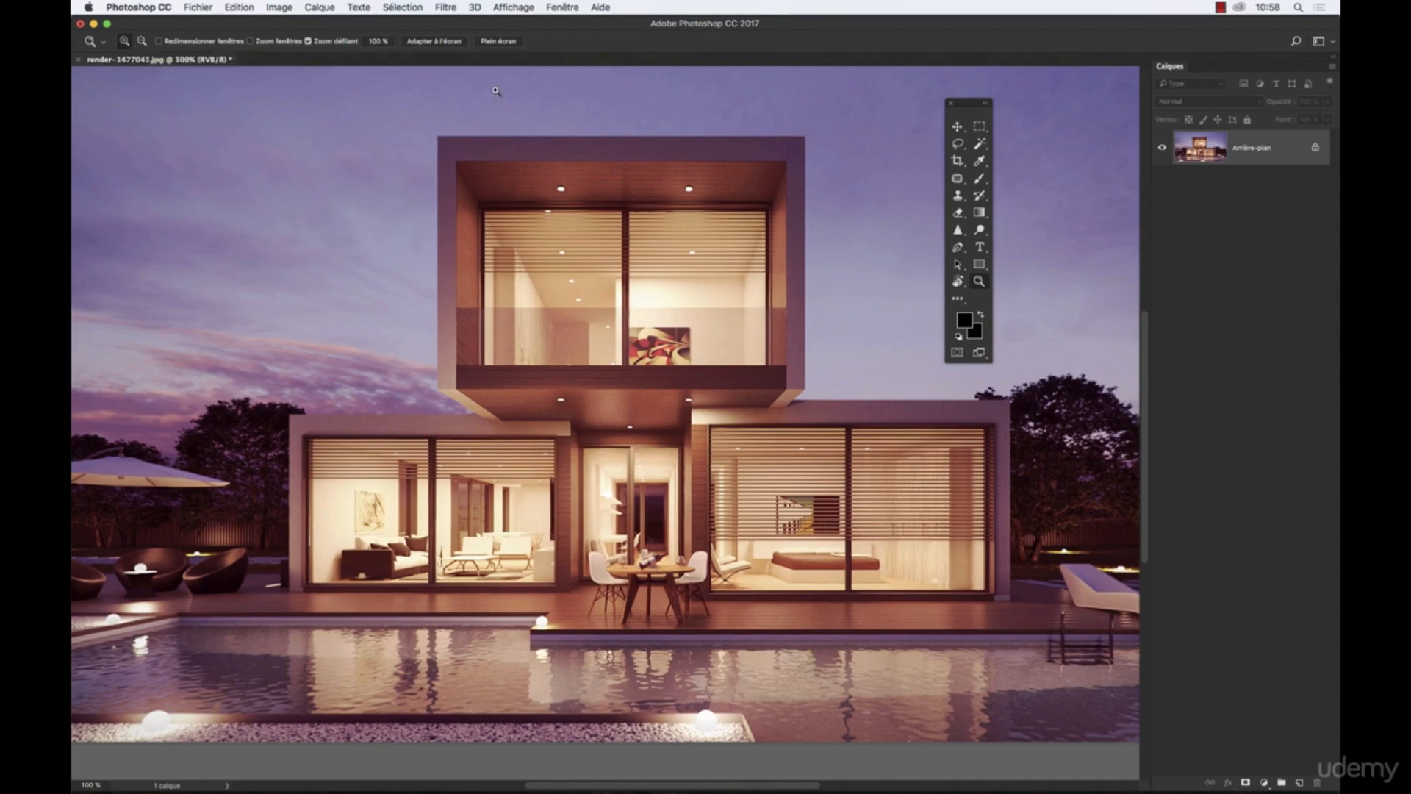
{"action": "left_click", "coordinate": [507, 135], "text": "alt"}
{"action": "left_click_drag", "start_coordinate": [598, 548], "coordinate": [488, 239]}
{"action": "left_click", "coordinate": [378, 42]}
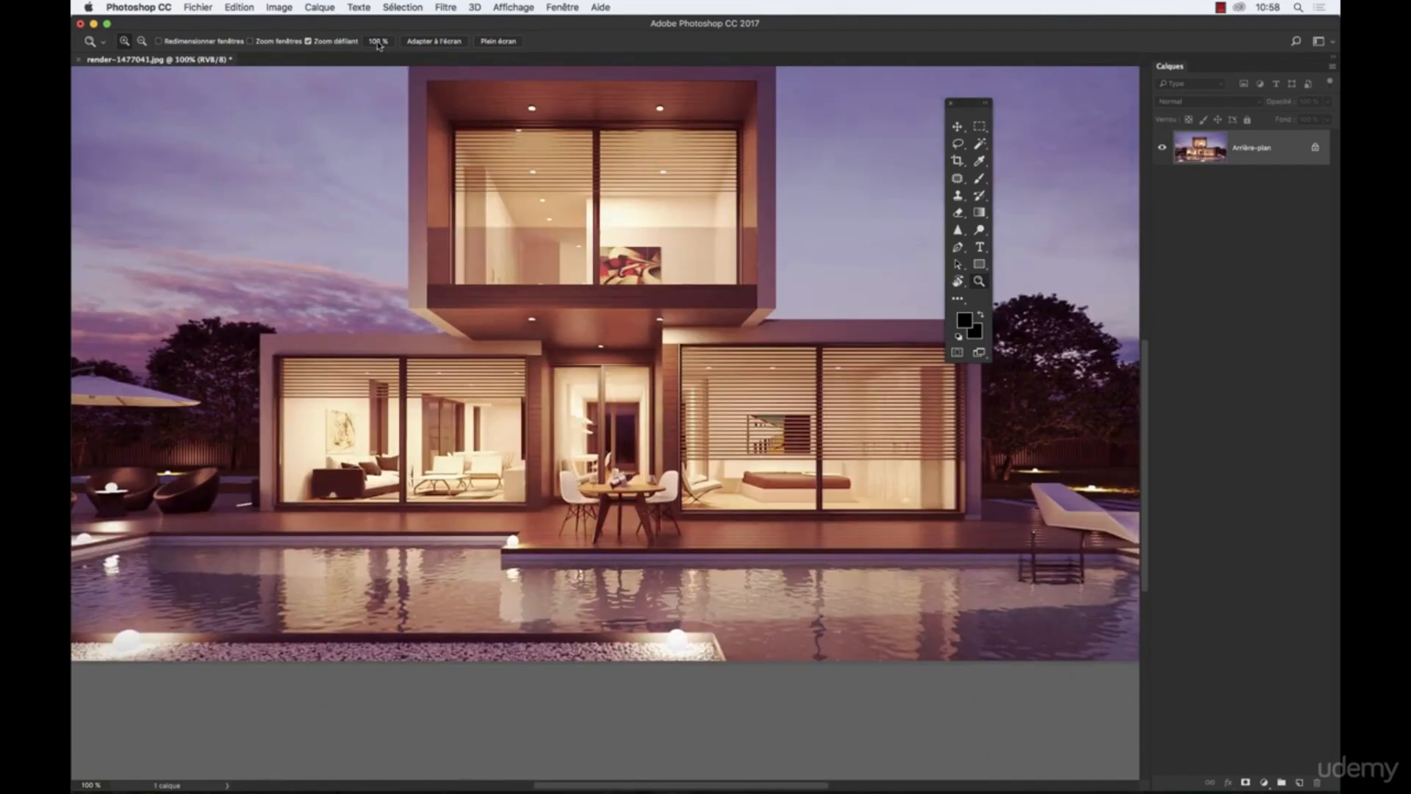
{"action": "left_click_drag", "start_coordinate": [574, 252], "coordinate": [624, 371]}
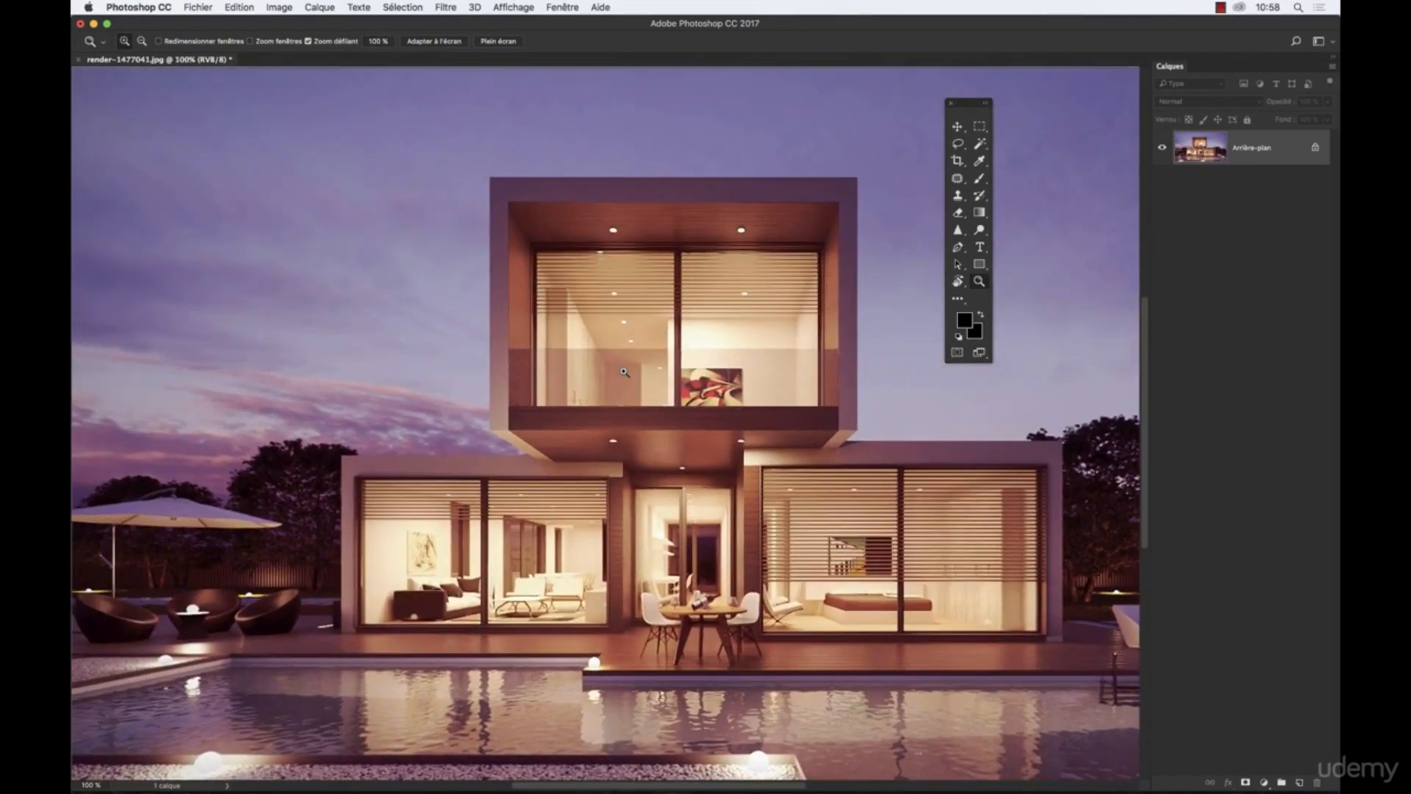
Fit the photo to the screen, repeating the fit with the layers panel widened over half the workspace and with it narrowed back
{"action": "left_click", "coordinate": [426, 42]}
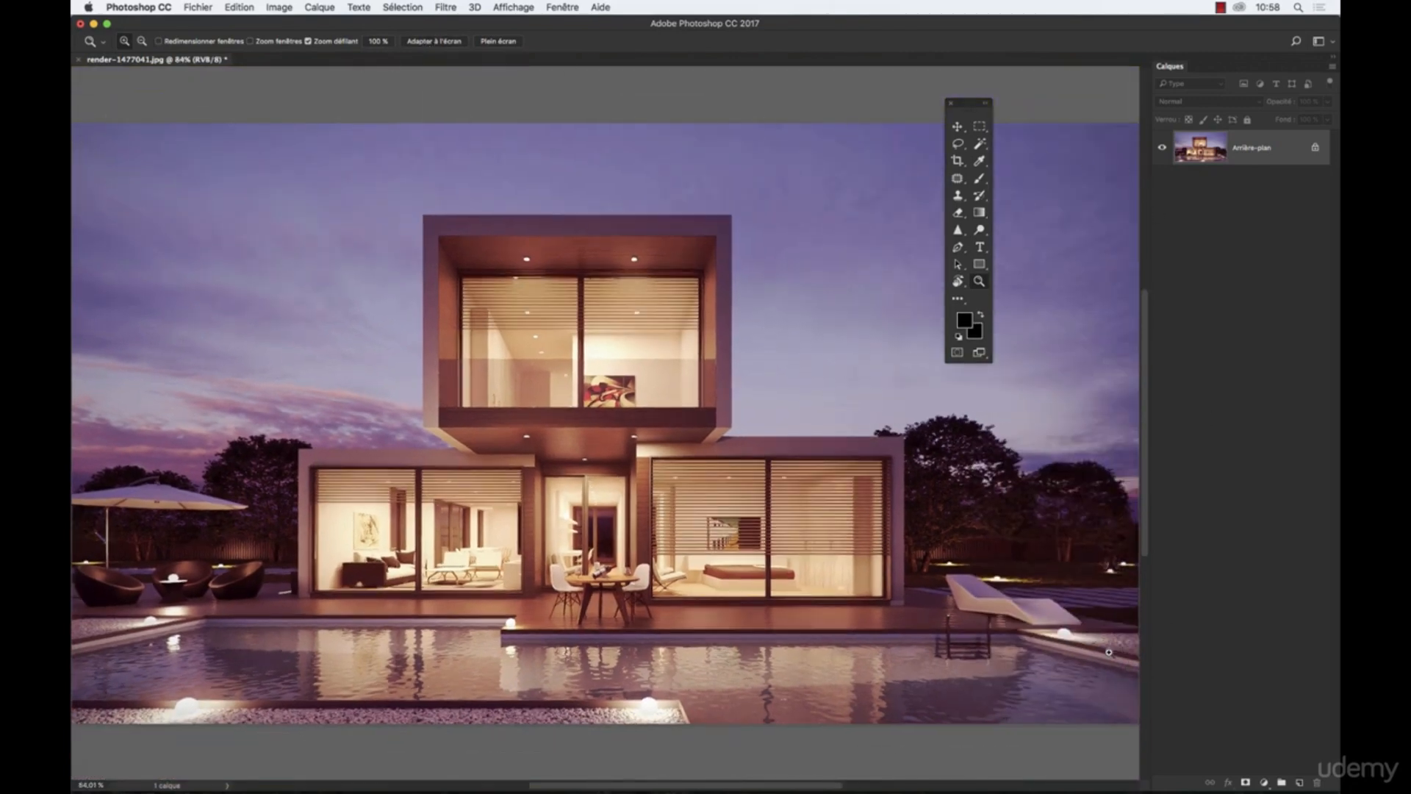
{"action": "left_click_drag", "start_coordinate": [1151, 591], "coordinate": [583, 586]}
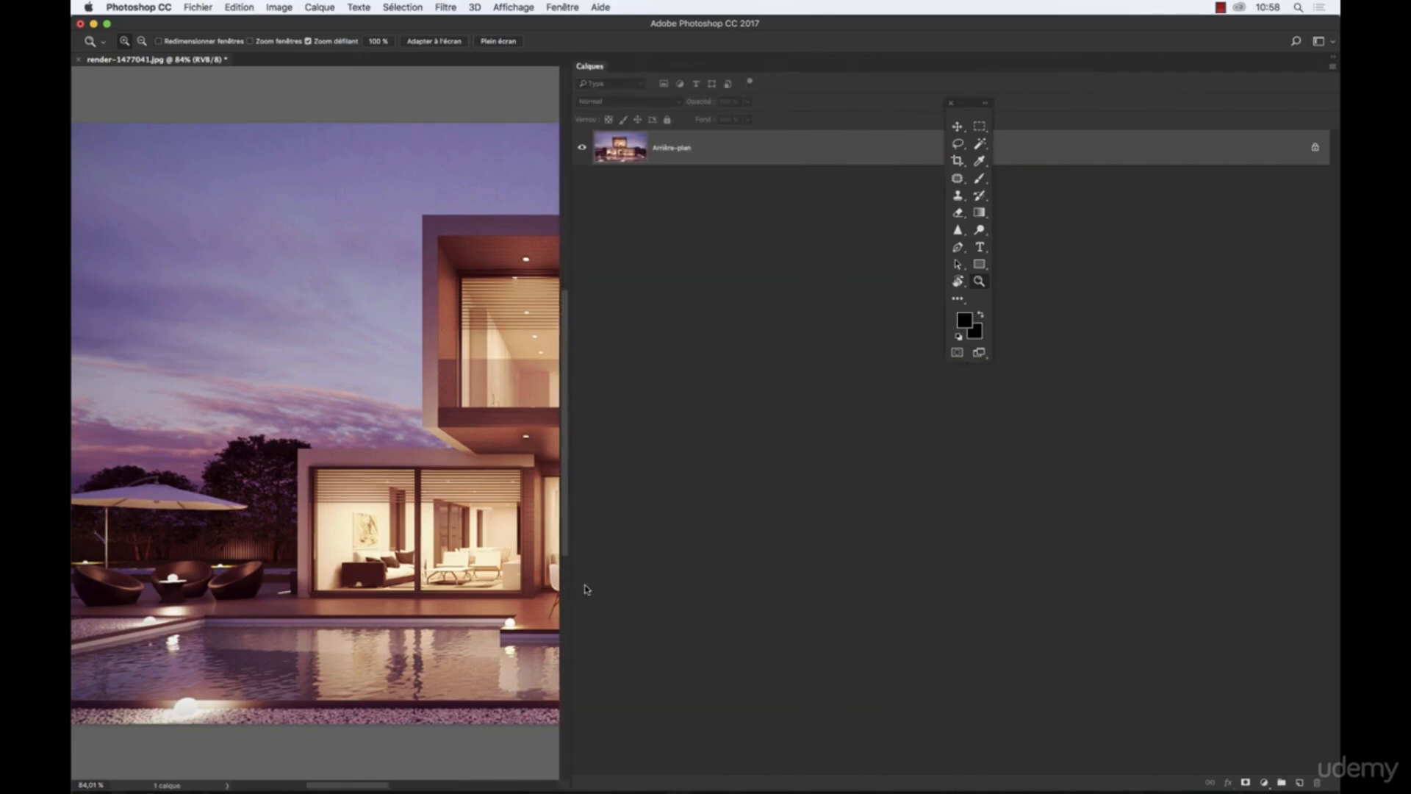
{"action": "left_click", "coordinate": [434, 41]}
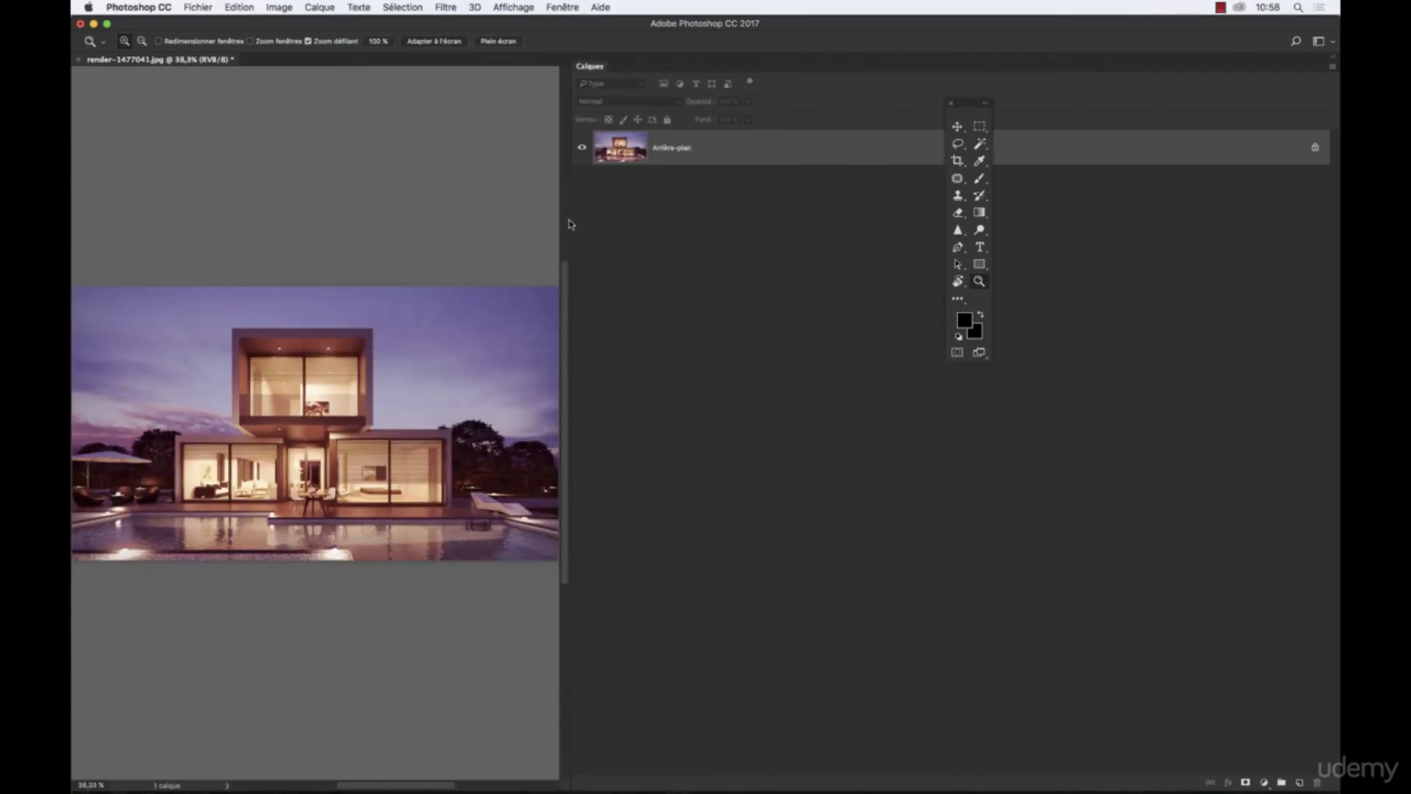
{"action": "left_click_drag", "start_coordinate": [571, 219], "coordinate": [1151, 228]}
{"action": "left_click", "coordinate": [450, 43]}
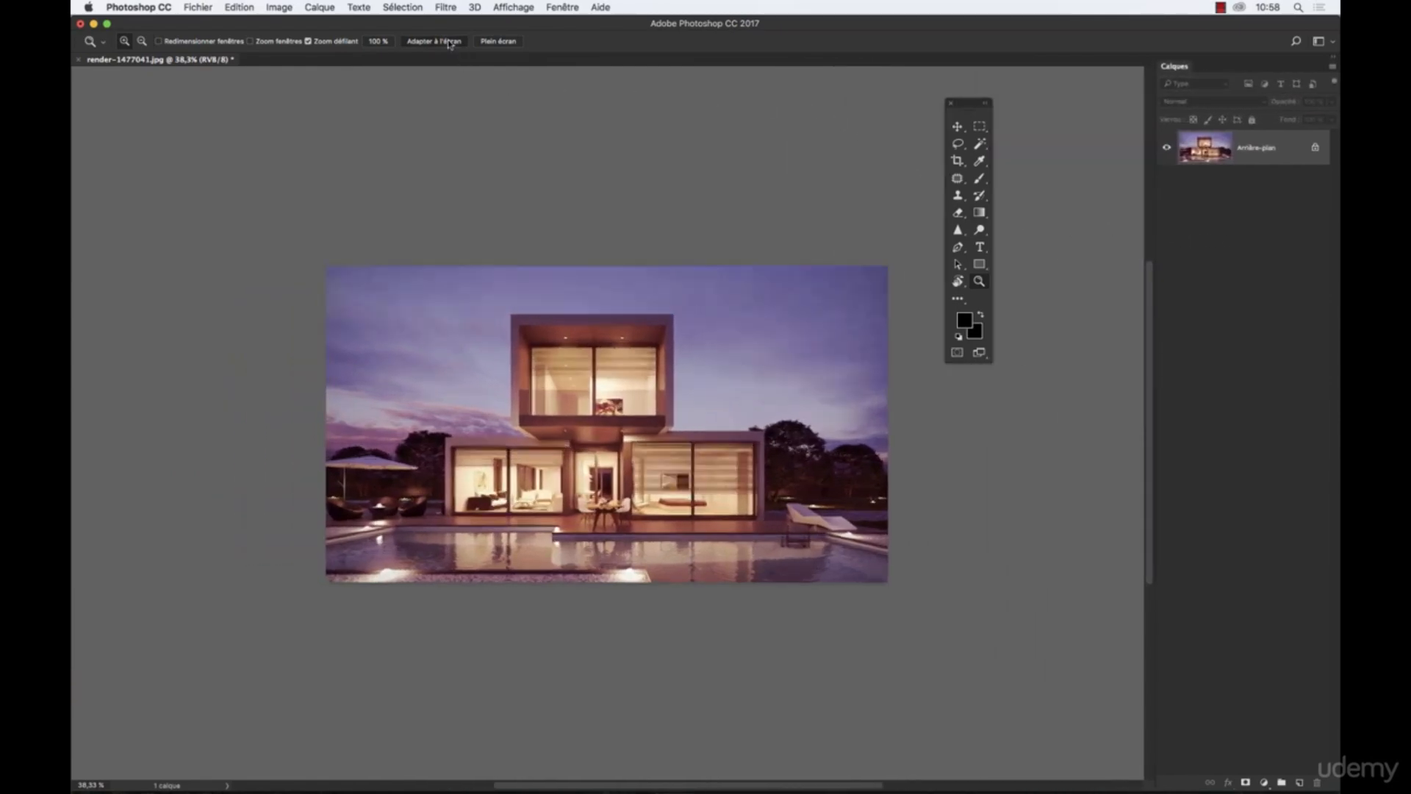
Compare the fill-screen, fit-to-screen and 100% views of the house photo
{"action": "left_click", "coordinate": [494, 41]}
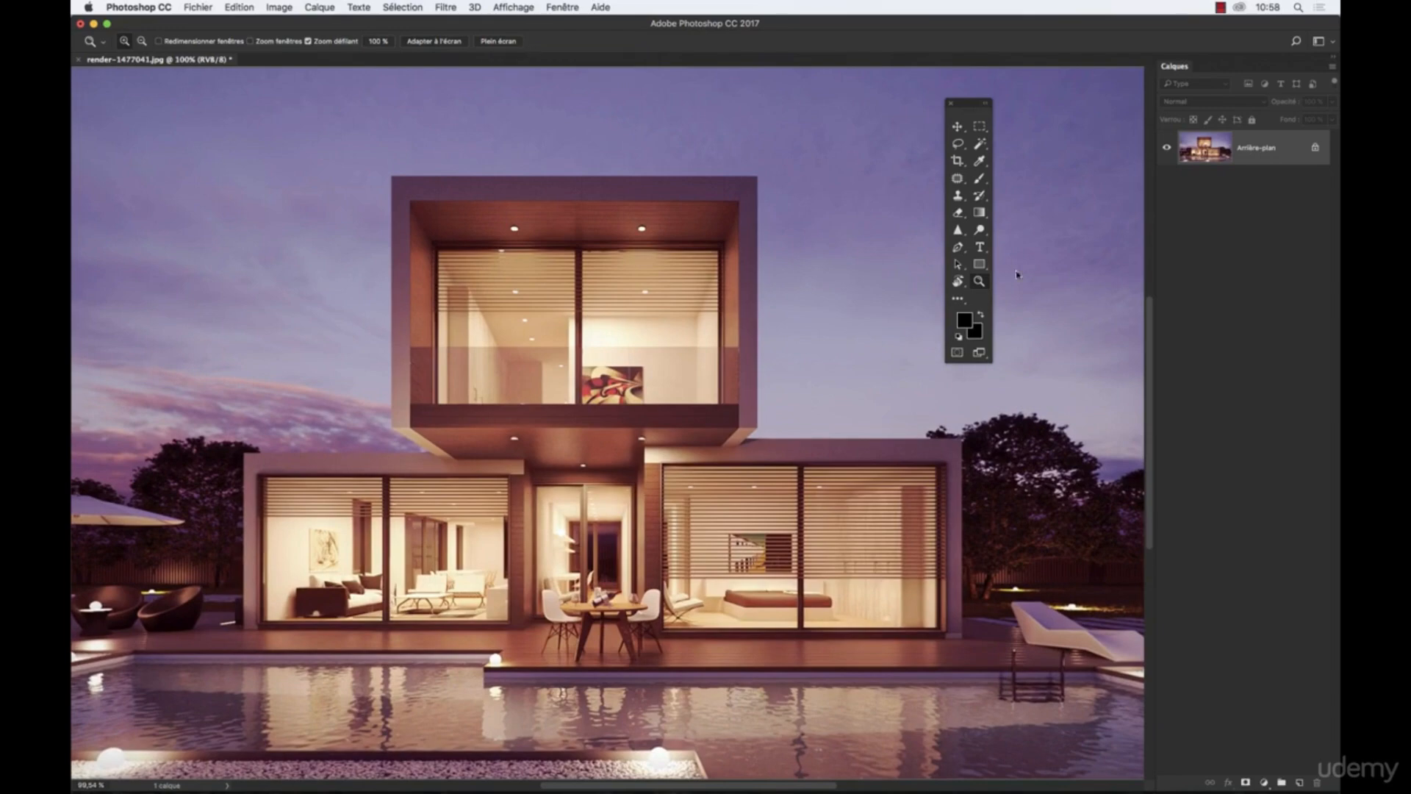
{"action": "left_click", "coordinate": [447, 43]}
{"action": "left_click", "coordinate": [497, 44]}
{"action": "left_click", "coordinate": [439, 43]}
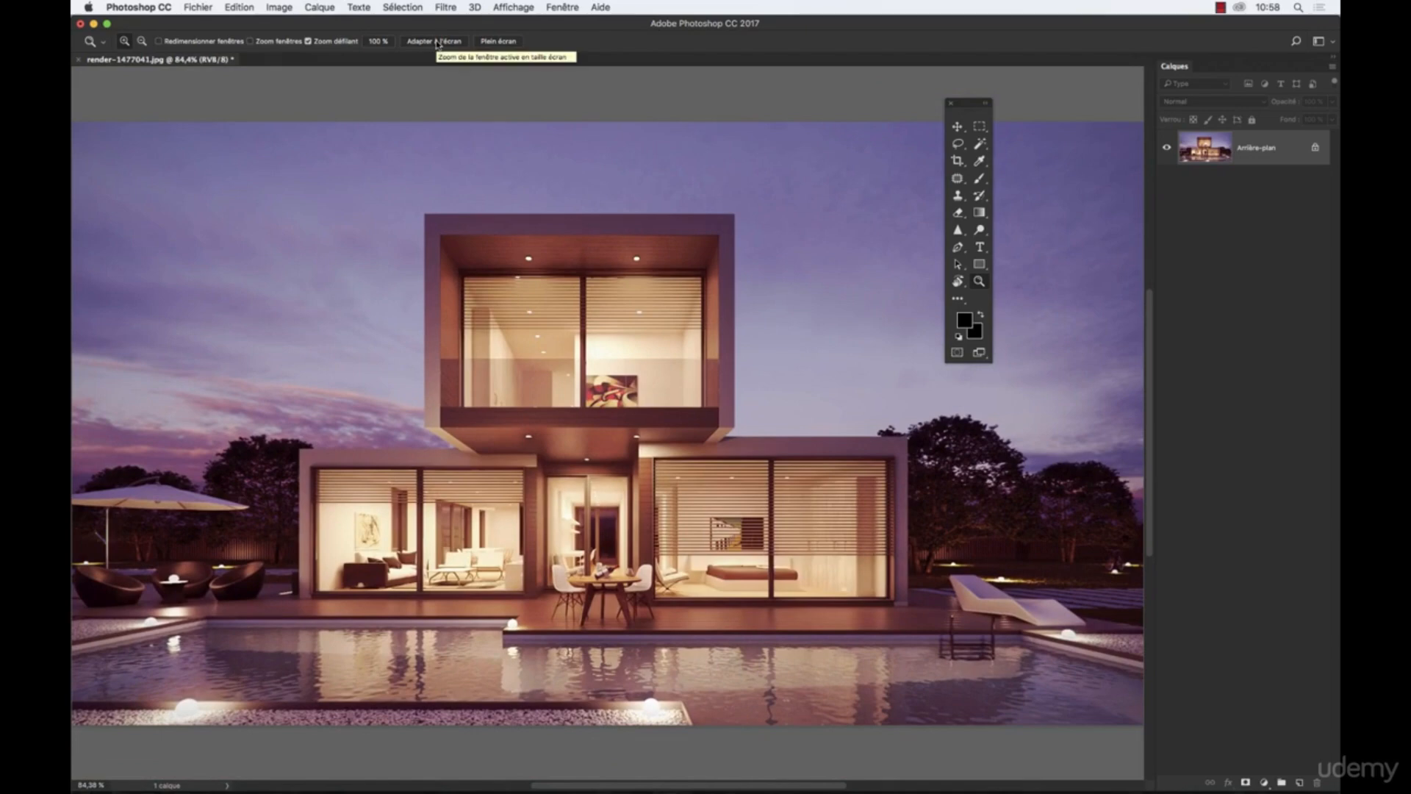
{"action": "left_click", "coordinate": [379, 42]}
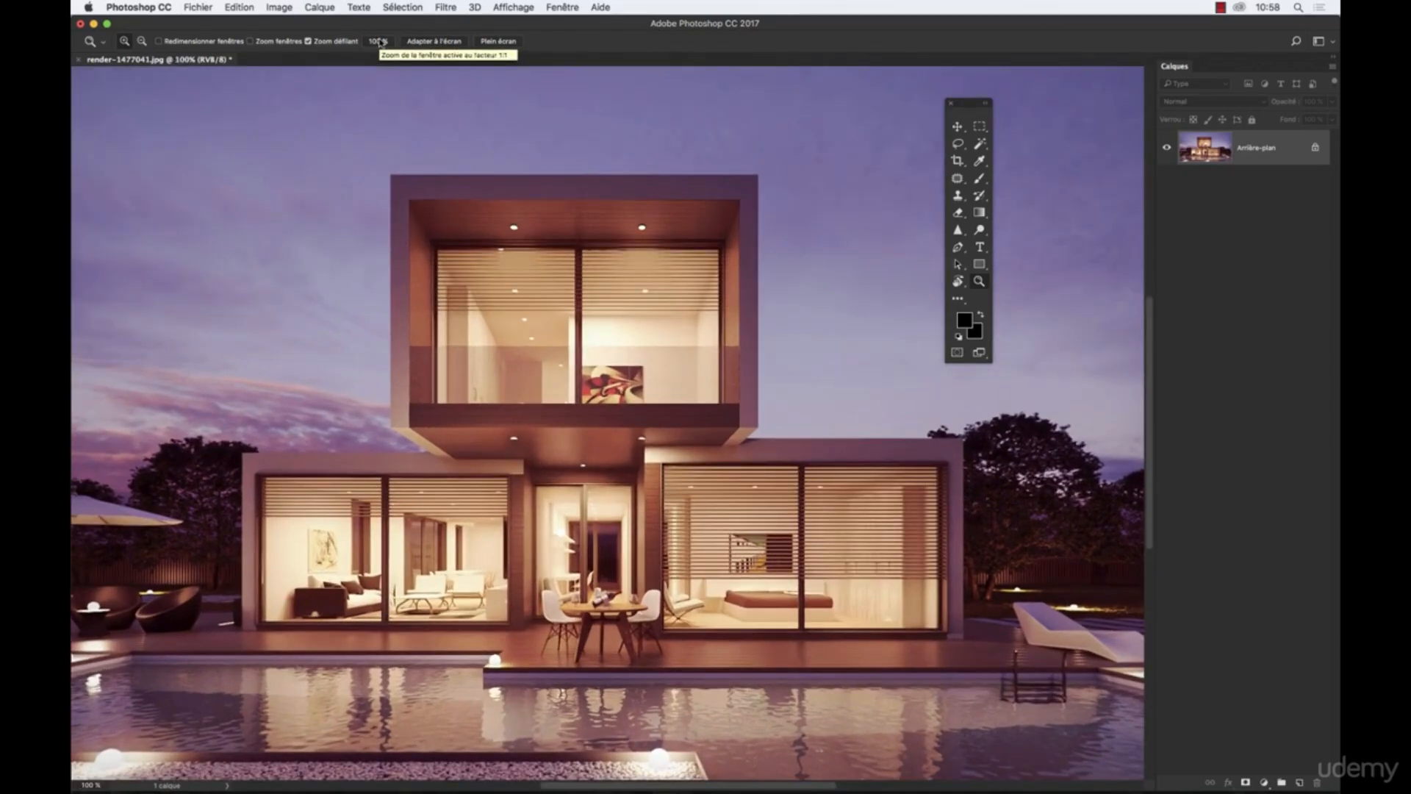
Zoom the photo out to 66.7% and toggle the Zoom tool briefly between zooming in and out
{"action": "left_click", "coordinate": [645, 284], "text": "alt"}
{"action": "scroll", "coordinate": [463, 315], "scroll_direction": "down", "scroll_amount": 3}
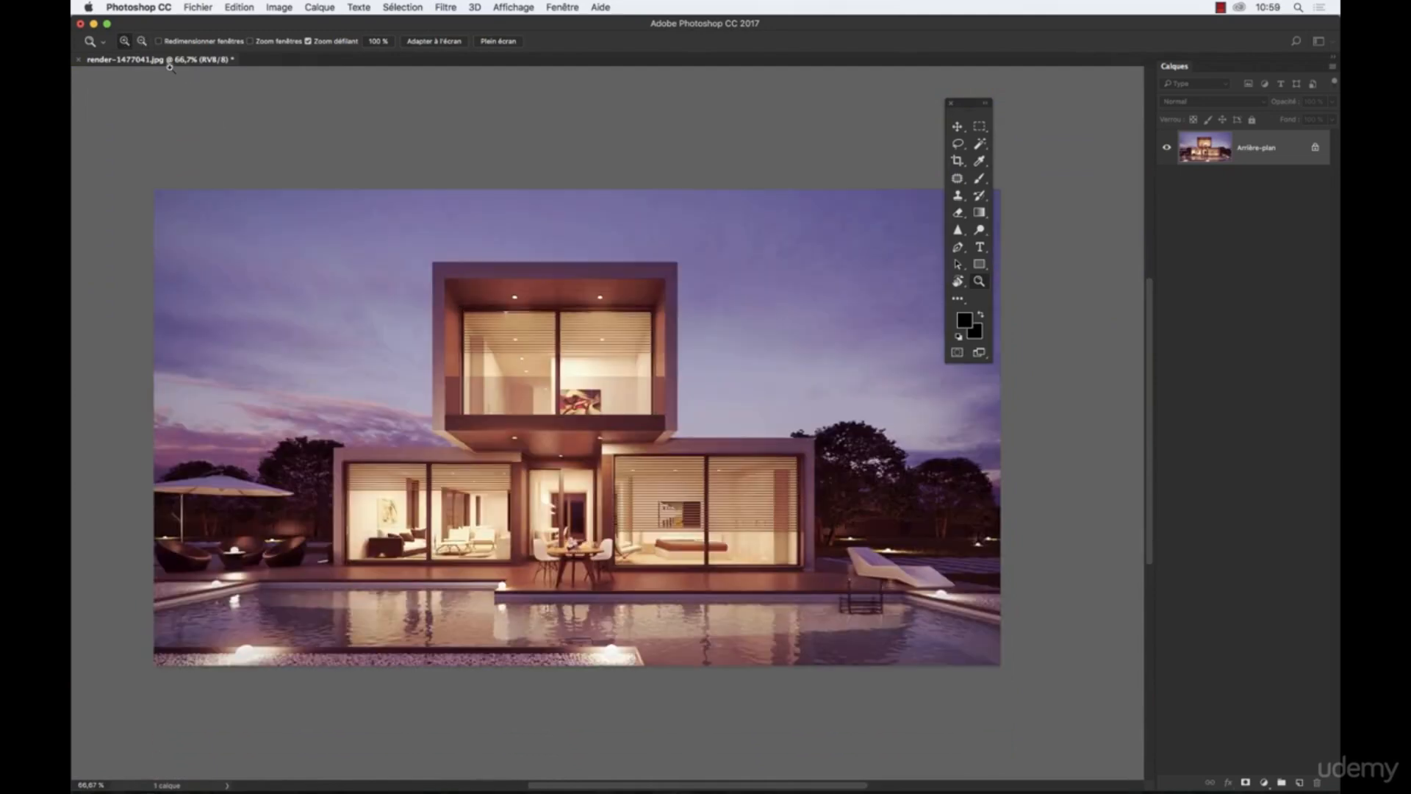
{"action": "key", "text": "alt"}
{"action": "key", "text": "alt"}
Zoom in to 200% on the upper floor of the house, and zoom back out to 50%
{"action": "left_click", "coordinate": [538, 295]}
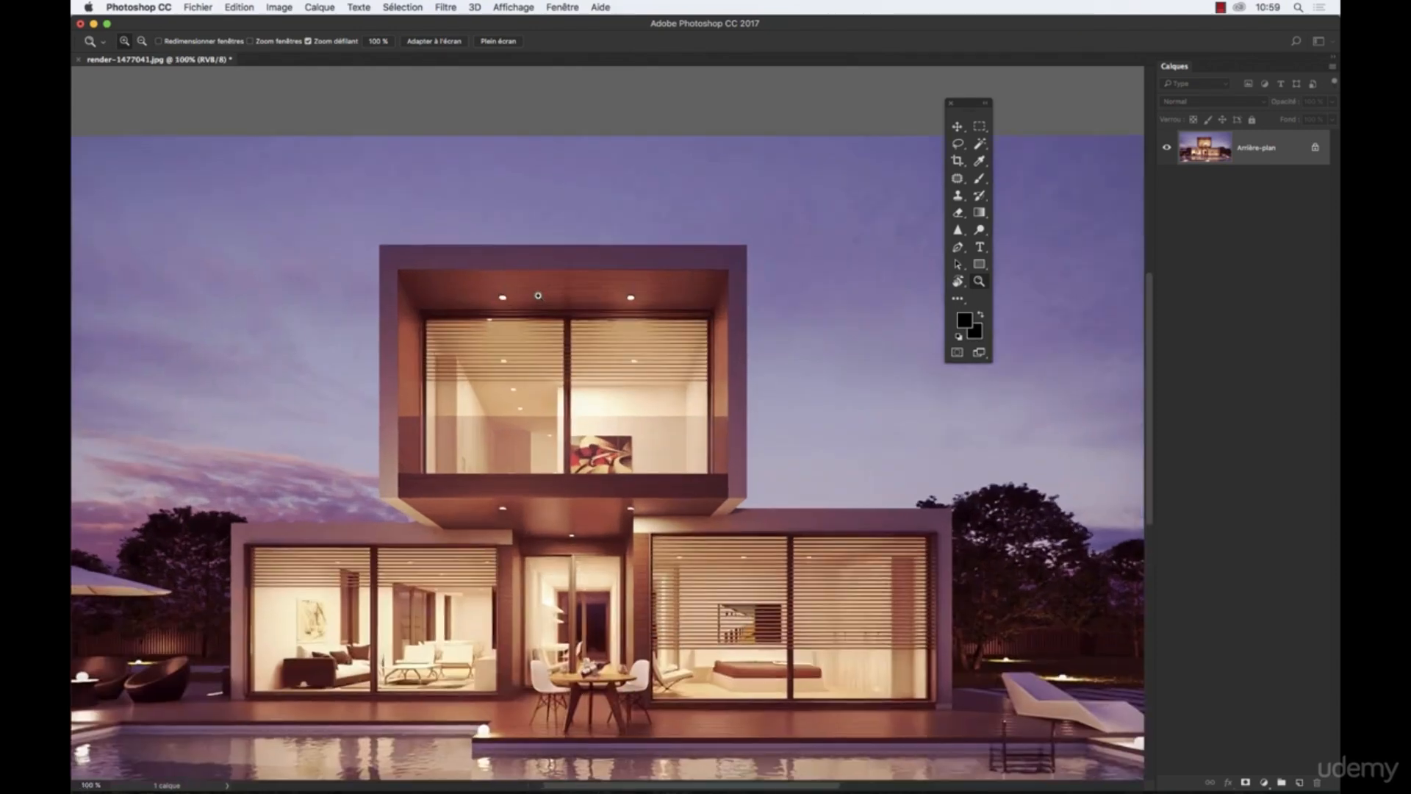
{"action": "left_click", "coordinate": [538, 296]}
{"action": "key", "text": "alt"}
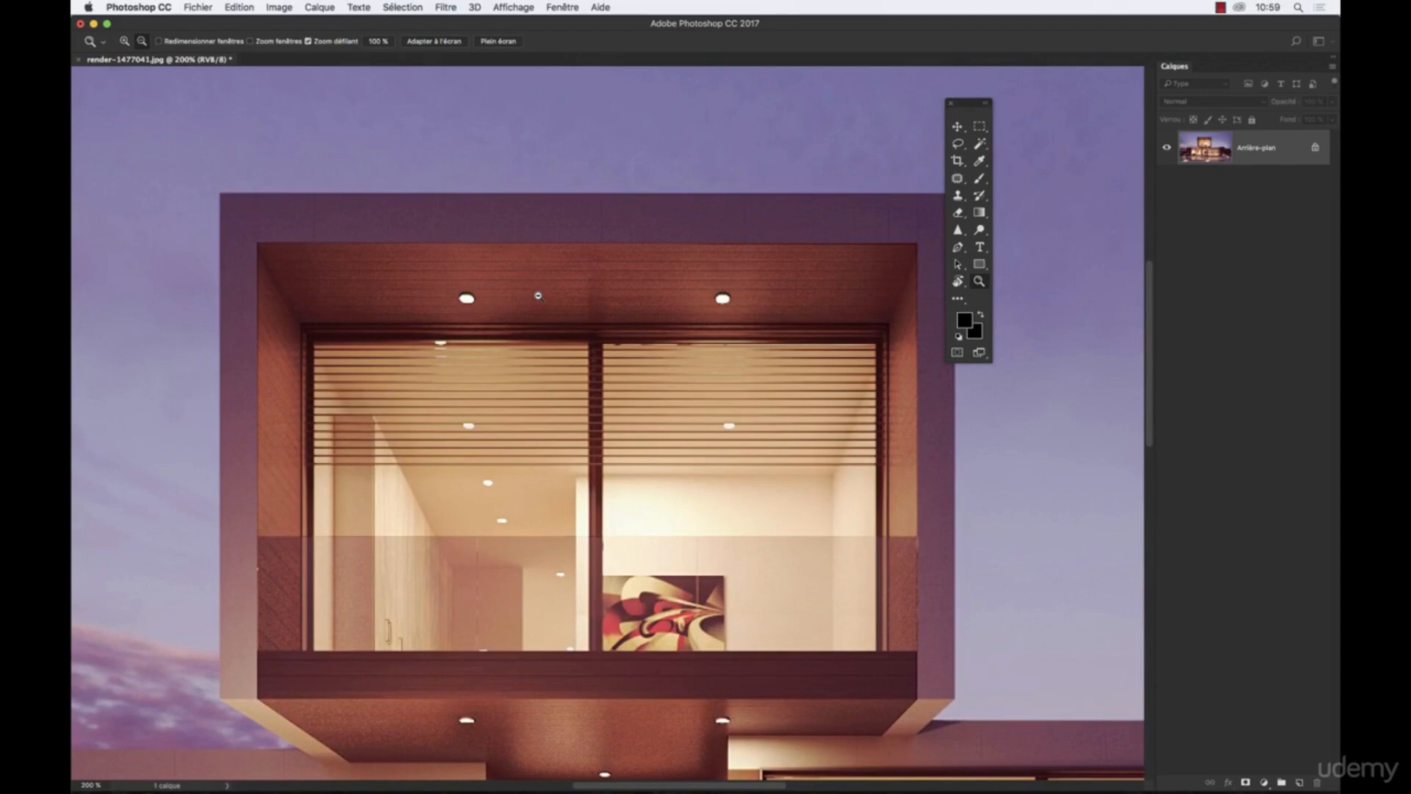
{"action": "left_click", "coordinate": [538, 295], "text": "alt"}
{"action": "left_click", "coordinate": [538, 295], "text": "alt"}
{"action": "left_click", "coordinate": [539, 296], "text": "alt"}
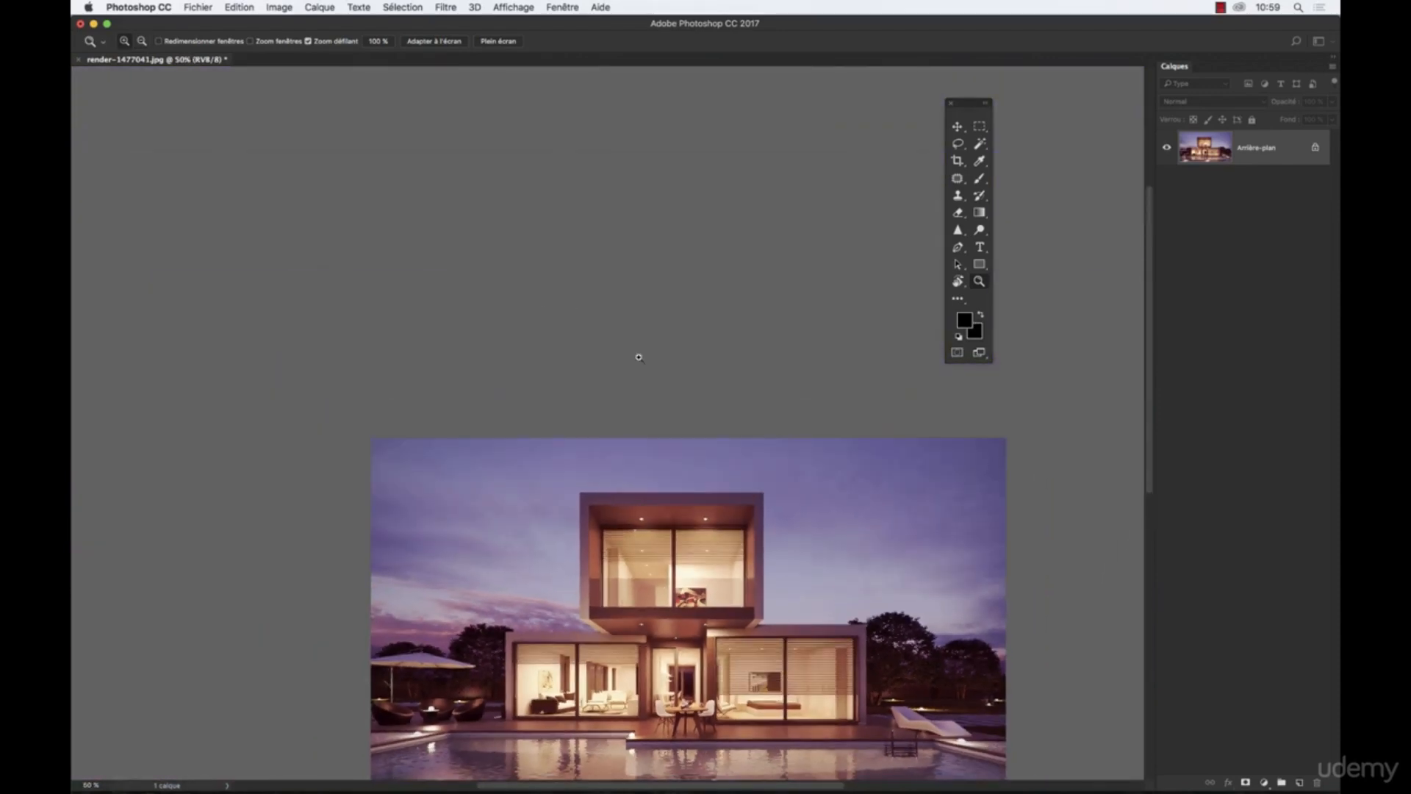
Zoom in on the photo to 100% and return to a 50% view
{"action": "left_click", "coordinate": [641, 411]}
{"action": "left_click", "coordinate": [644, 424]}
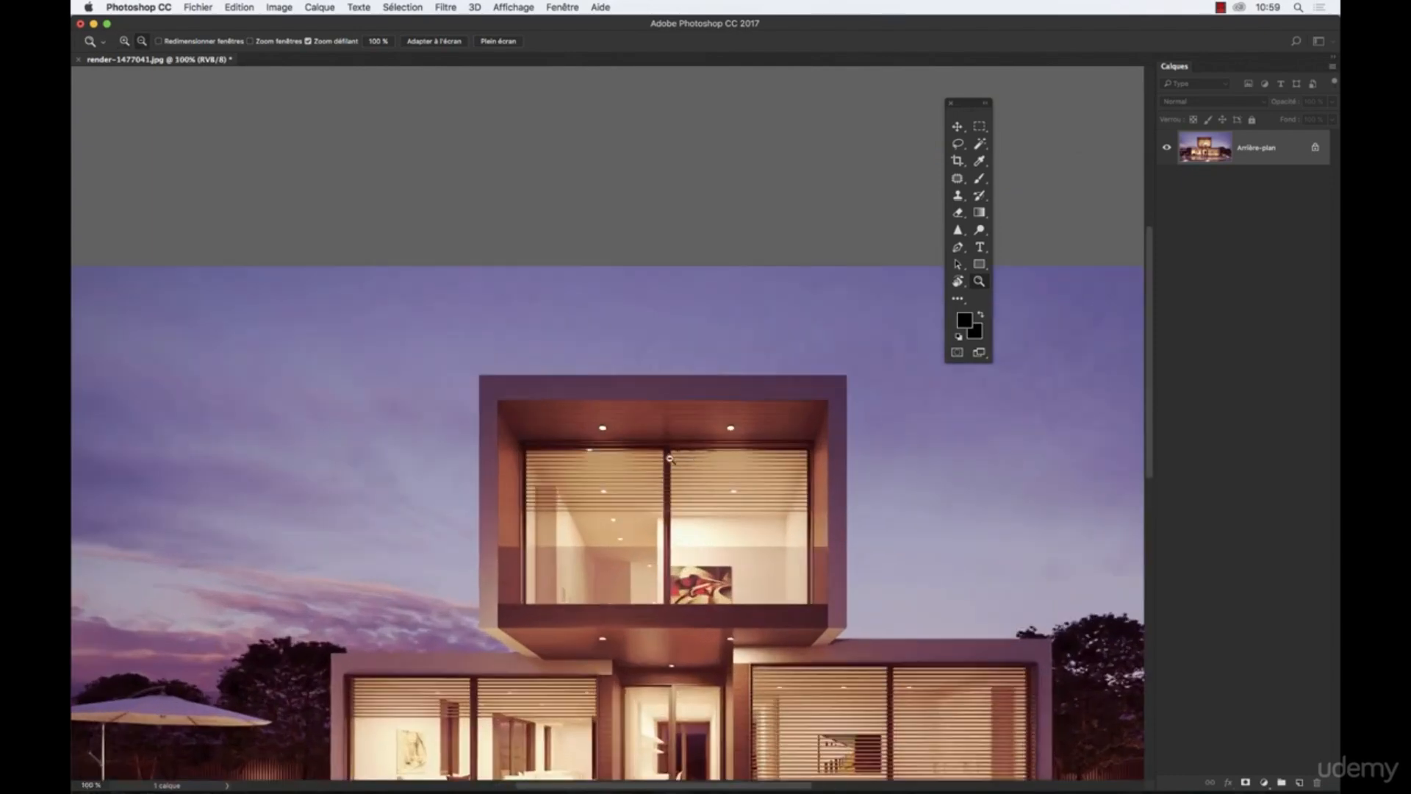
{"action": "left_click", "coordinate": [670, 459], "text": "alt"}
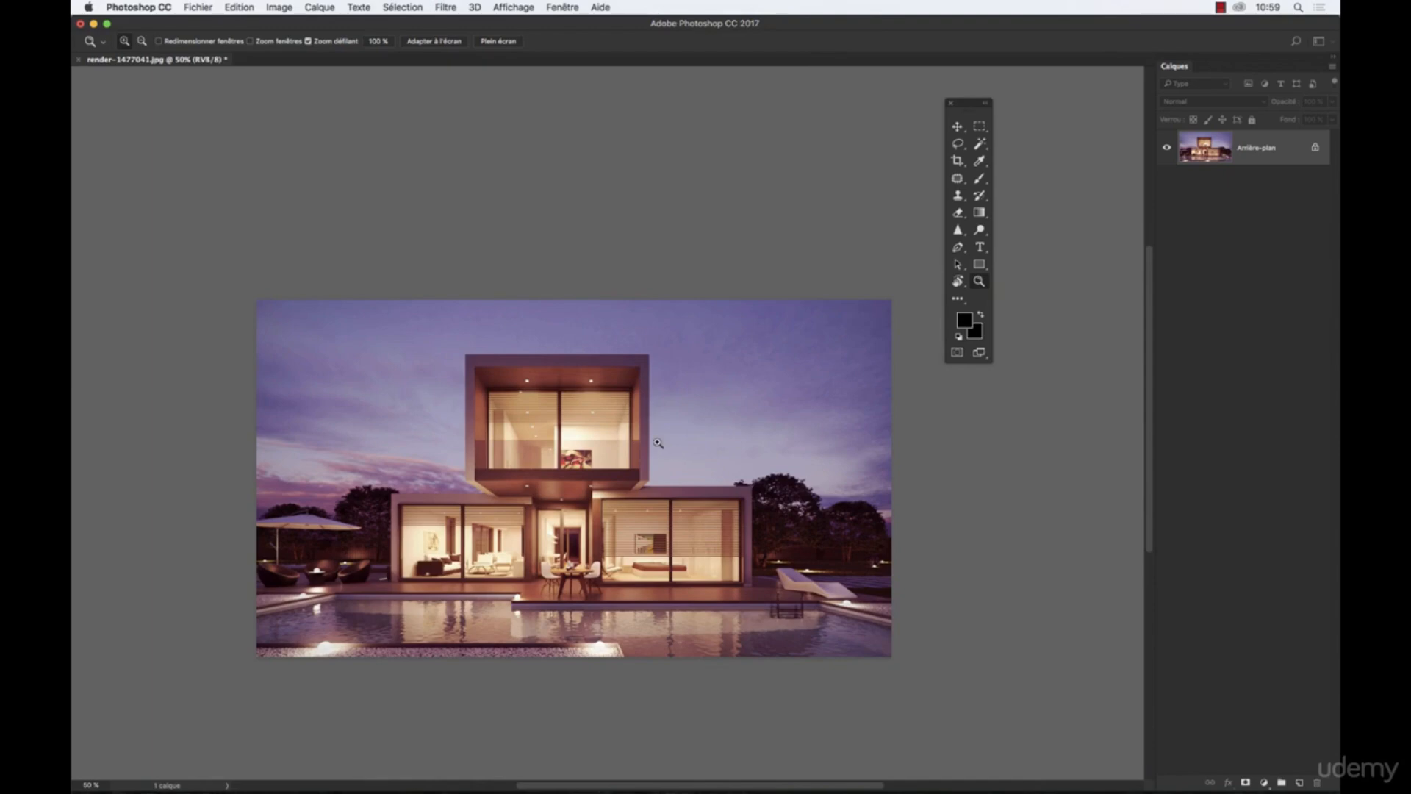
Alternate repeatedly between zooming out and in around the same point, down to 33.3%
{"action": "left_click", "coordinate": [658, 442], "text": "alt"}
{"action": "left_click", "coordinate": [657, 442]}
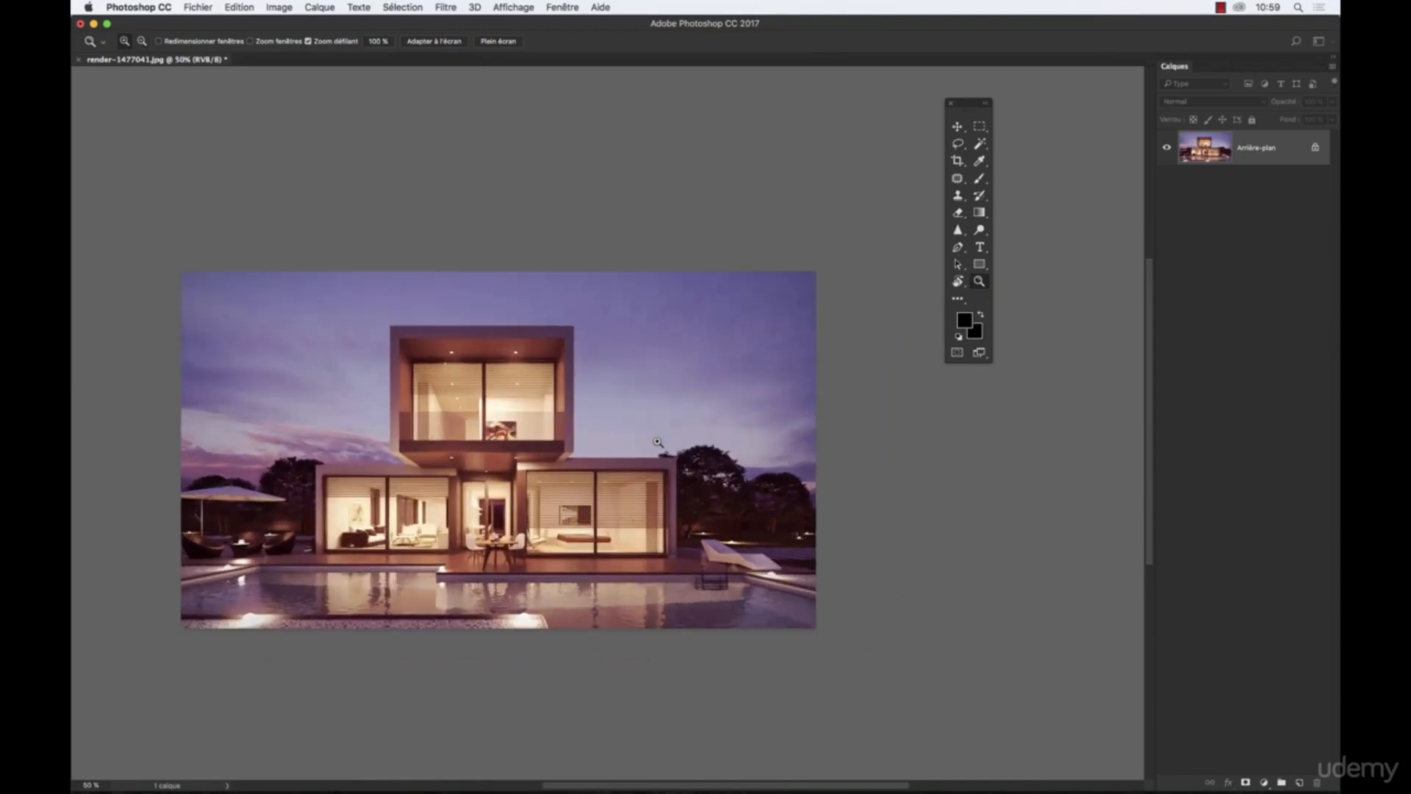
{"action": "left_click", "coordinate": [658, 443]}
{"action": "left_click", "coordinate": [658, 443], "text": "alt"}
{"action": "left_click", "coordinate": [658, 442], "text": "alt"}
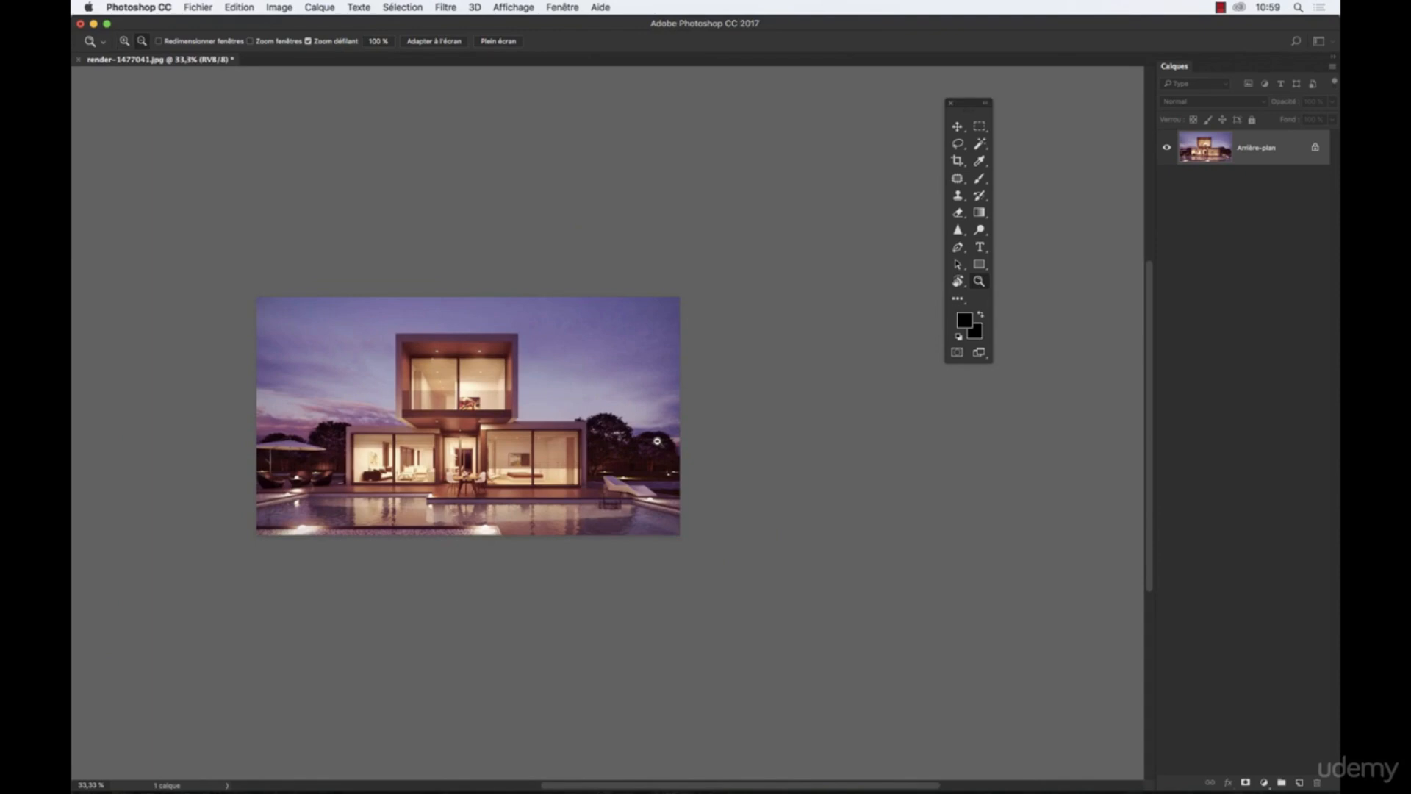
{"action": "left_click", "coordinate": [658, 441], "text": "alt"}
{"action": "left_click", "coordinate": [657, 442]}
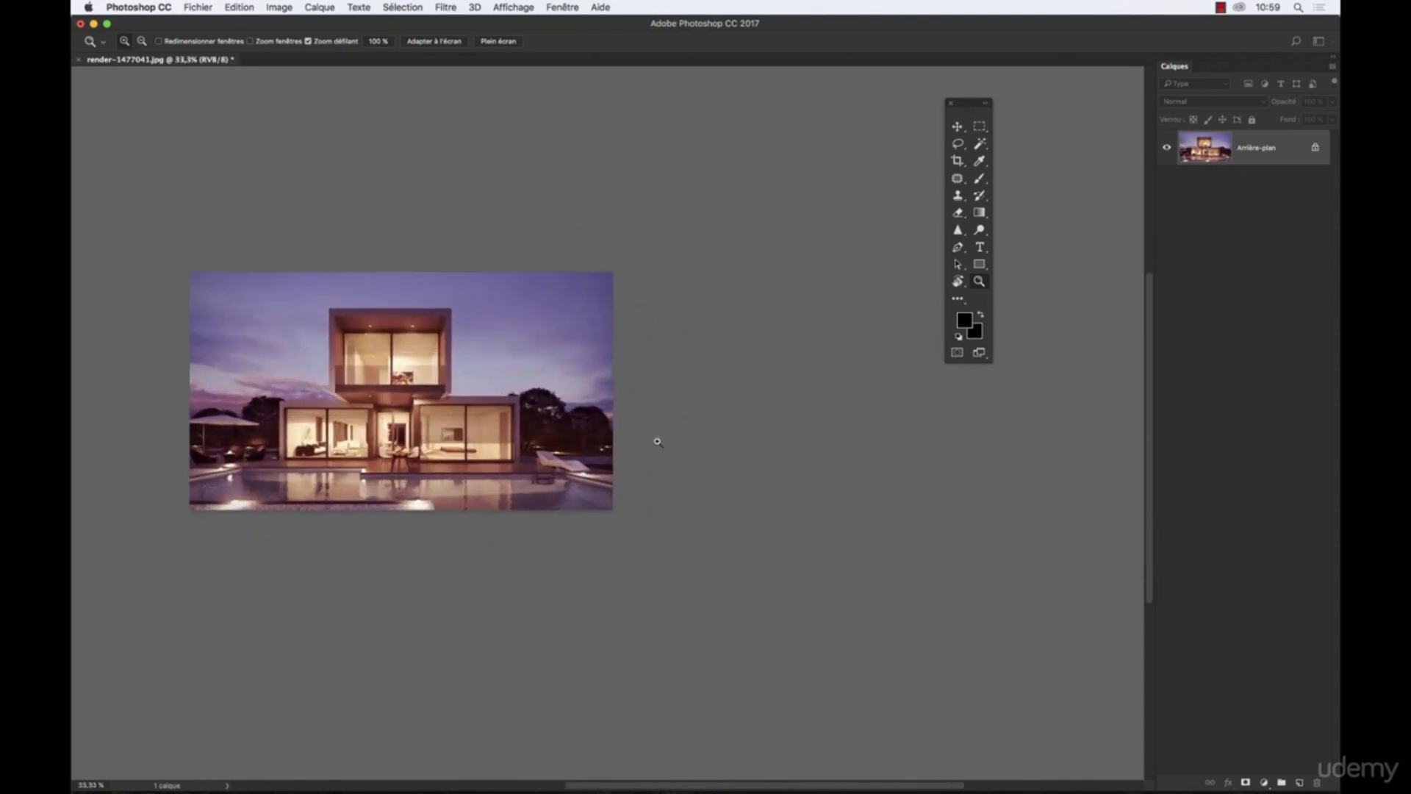
Zoom in to 66.7% and reposition the photo in the window with the scroll bars
{"action": "left_click", "coordinate": [658, 441]}
{"action": "left_click", "coordinate": [658, 442]}
{"action": "left_click_drag", "start_coordinate": [889, 788], "coordinate": [777, 788]}
{"action": "left_click_drag", "start_coordinate": [1151, 502], "coordinate": [1150, 448]}
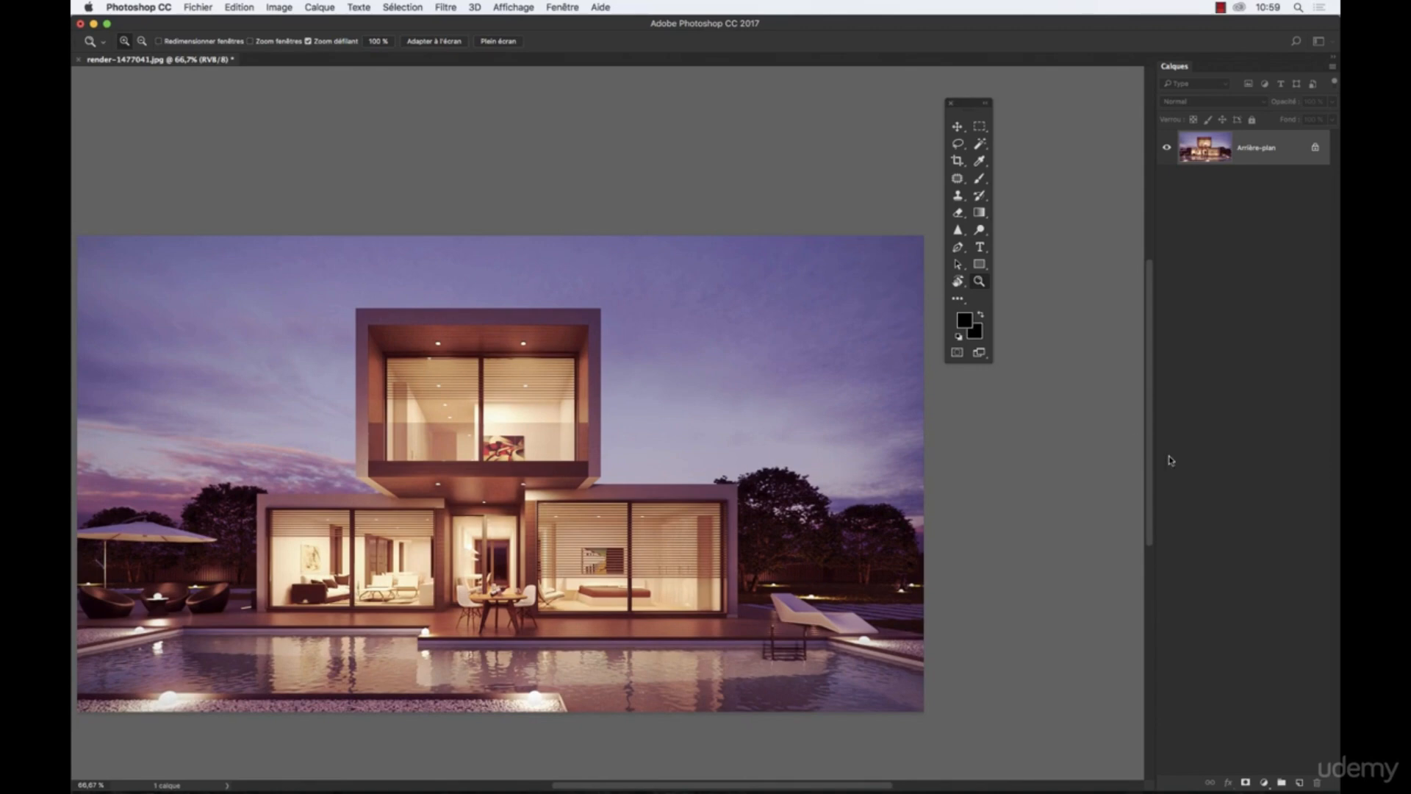
Choose the Hand tool from the group it shares with the Rotate View tool, and return to the Zoom tool
{"action": "left_click", "coordinate": [960, 282]}
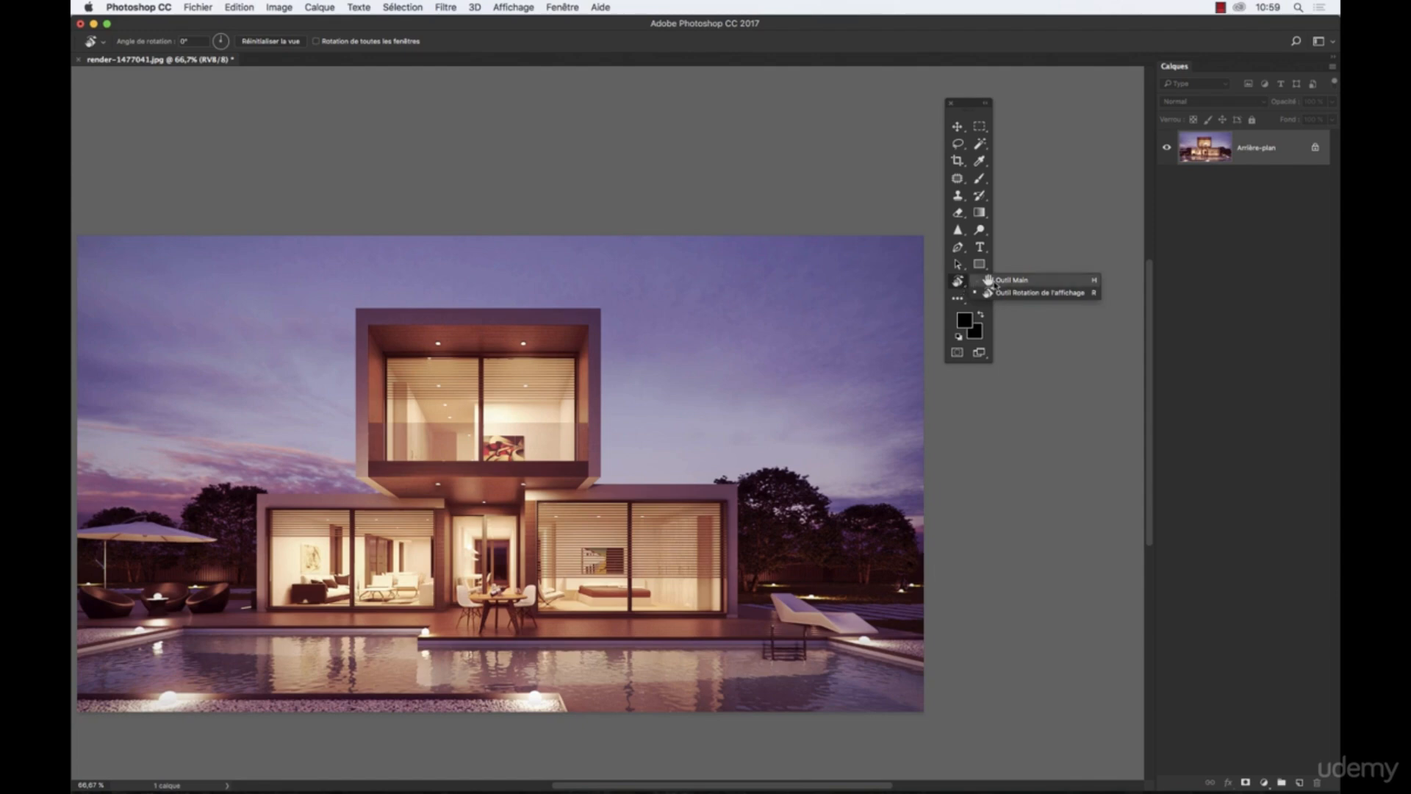
{"action": "left_click", "coordinate": [989, 282]}
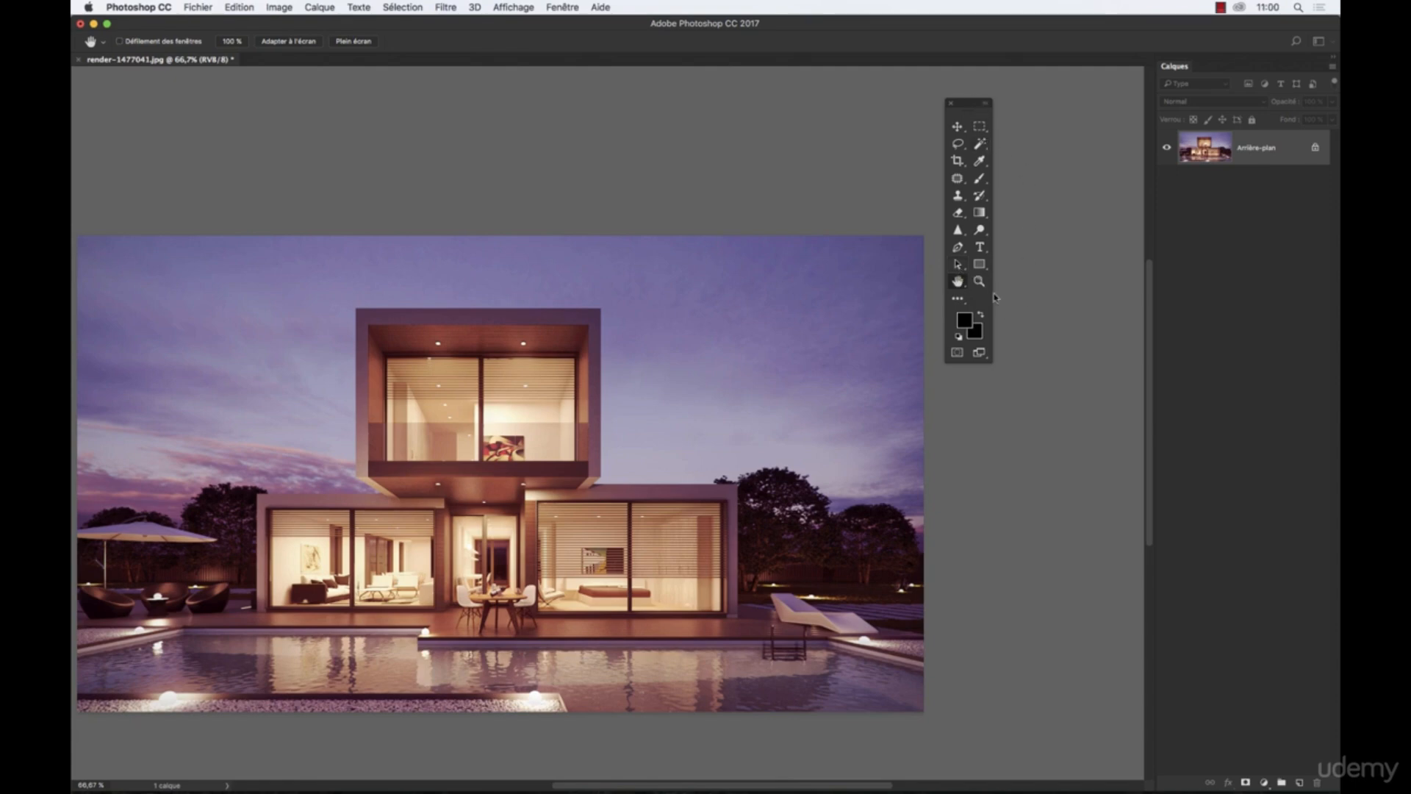
{"action": "left_click", "coordinate": [982, 283]}
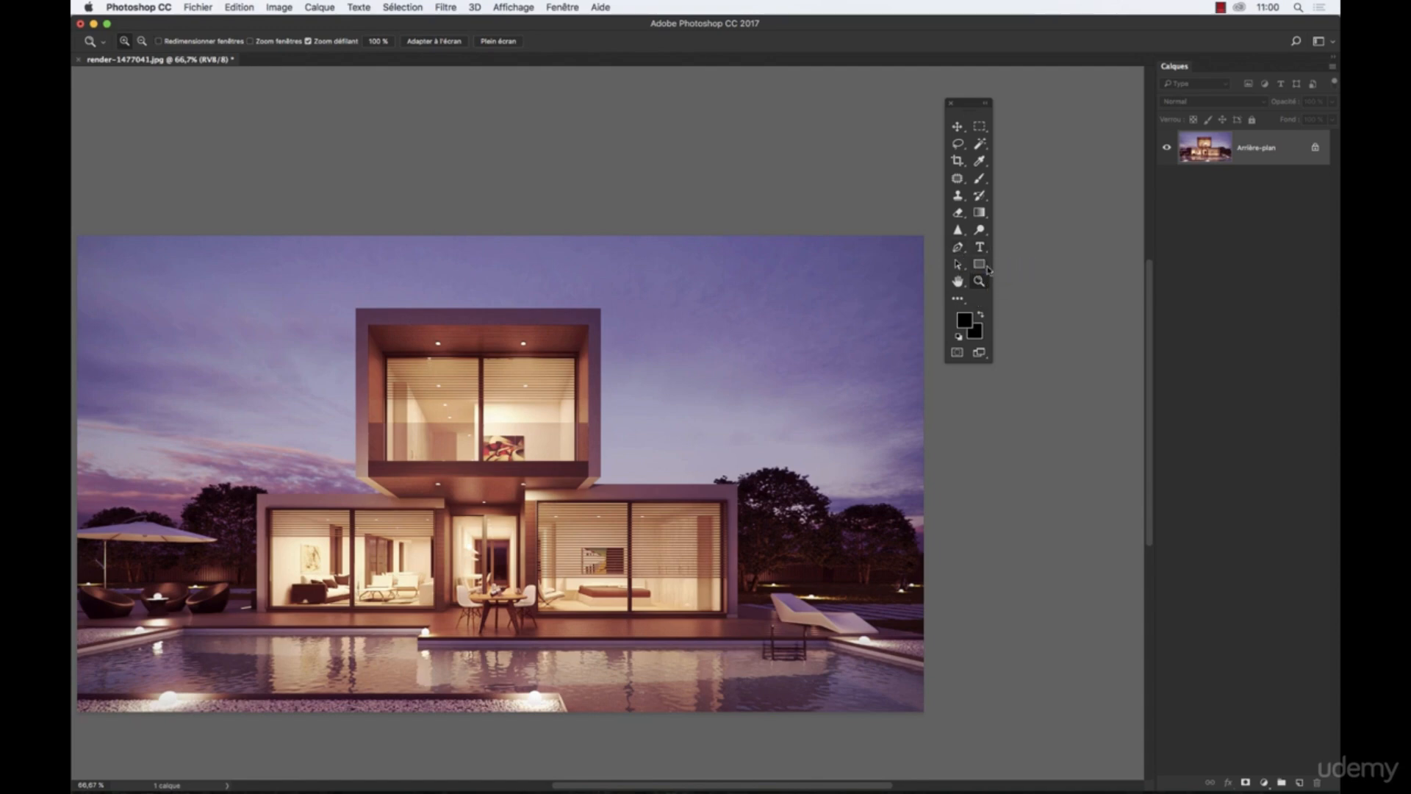
Show the hidden tool variants grouped under the Rectangle, Path Selection and Horizontal Type tools
{"action": "left_click", "coordinate": [984, 266]}
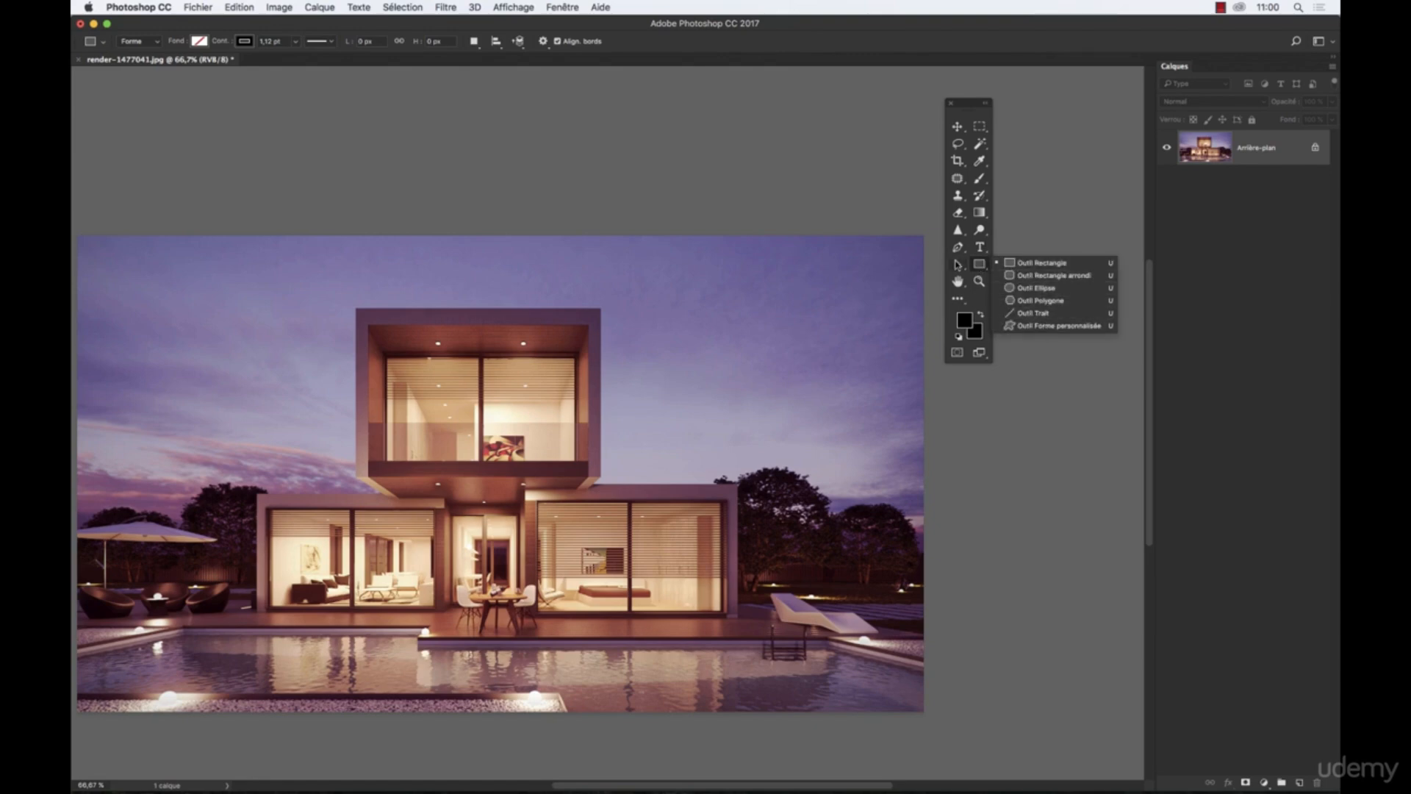
{"action": "left_click", "coordinate": [957, 263]}
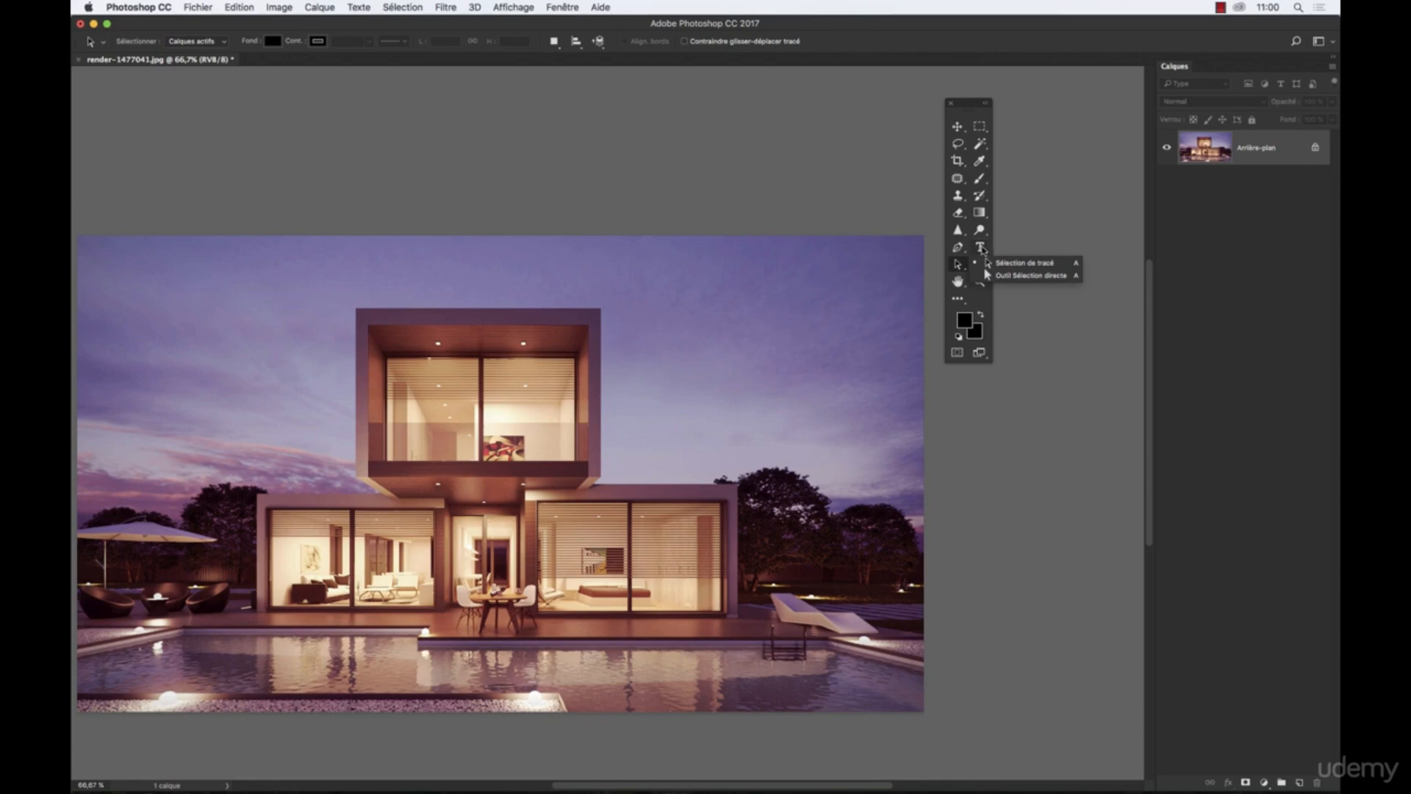
{"action": "left_click", "coordinate": [982, 248]}
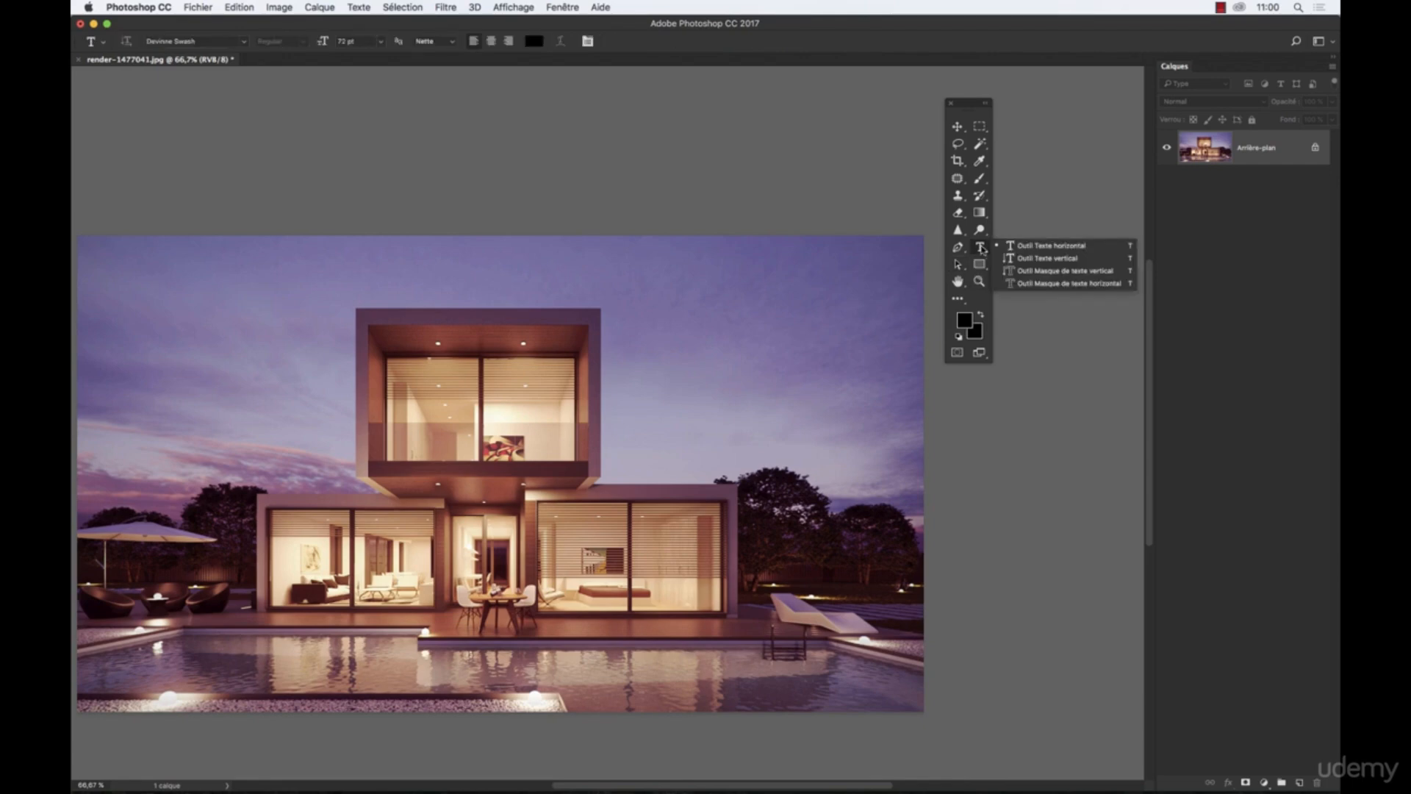
Pan the whole house photo around the workspace with the Hand tool
{"action": "left_click", "coordinate": [957, 282]}
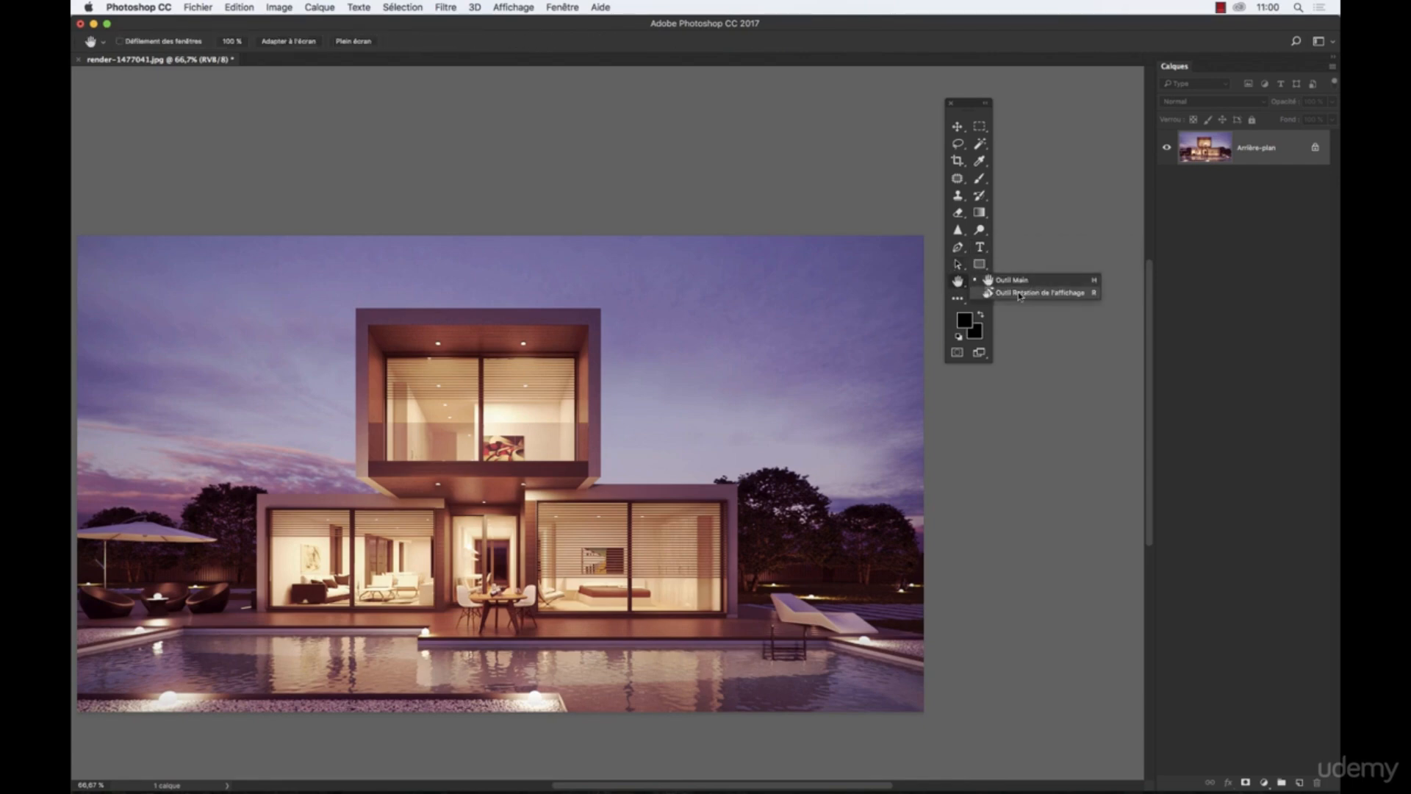
{"action": "left_click", "coordinate": [1007, 281]}
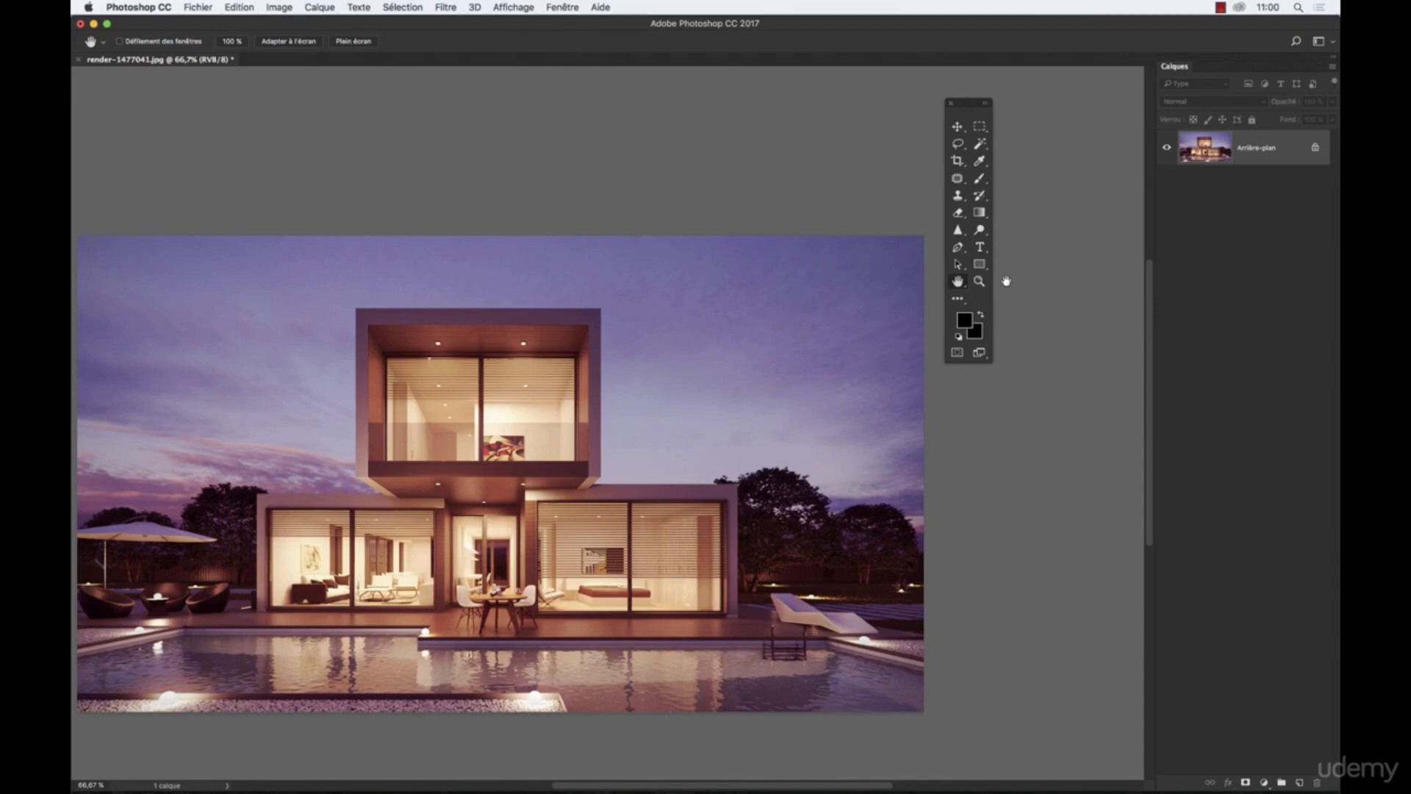
{"action": "left_click_drag", "start_coordinate": [346, 462], "coordinate": [292, 505]}
{"action": "left_click_drag", "start_coordinate": [449, 527], "coordinate": [537, 383]}
Zoom in to 200% on the house and pan with the Hand tool to the ground-floor bedroom window
{"action": "left_click", "coordinate": [981, 282]}
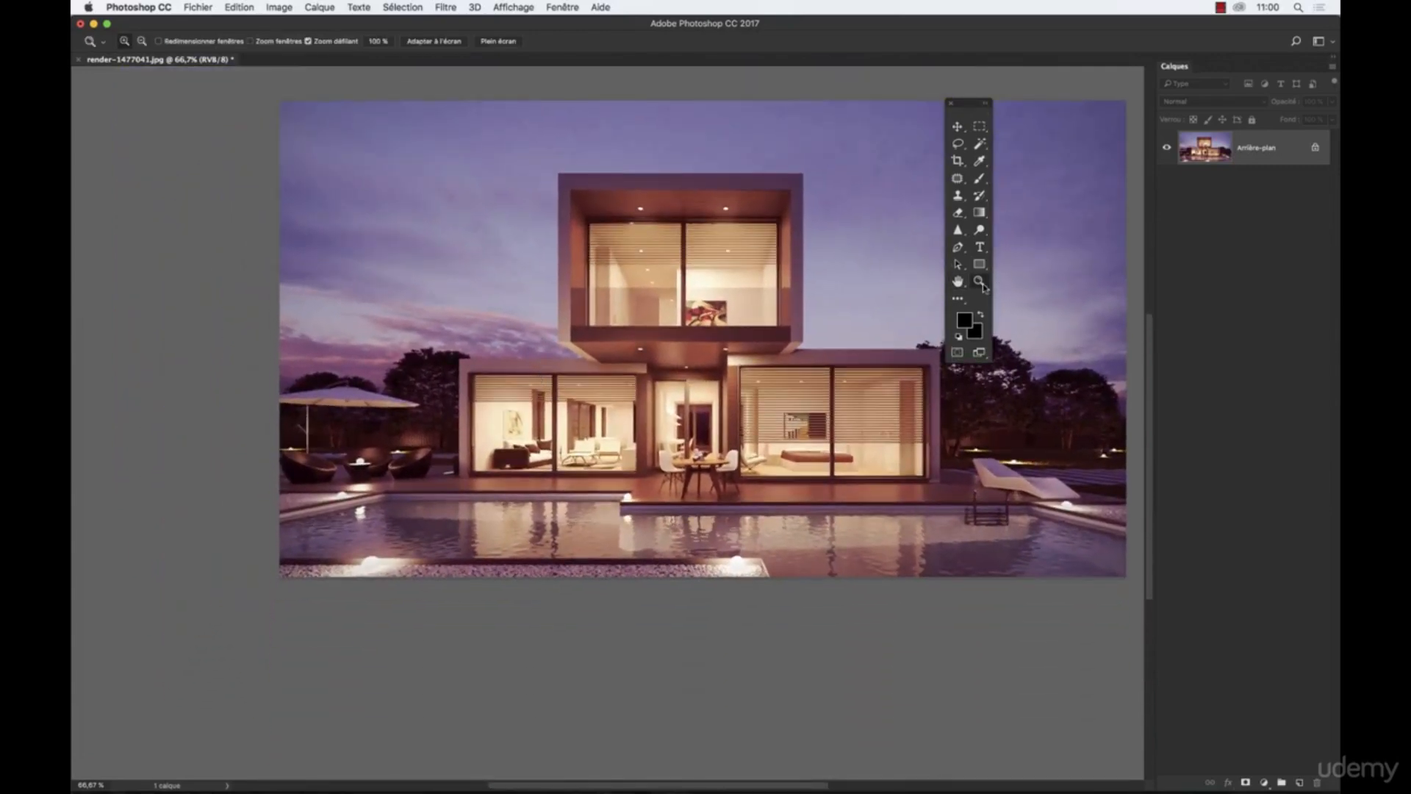
{"action": "left_click", "coordinate": [610, 325]}
{"action": "left_click", "coordinate": [610, 326]}
{"action": "left_click", "coordinate": [959, 283]}
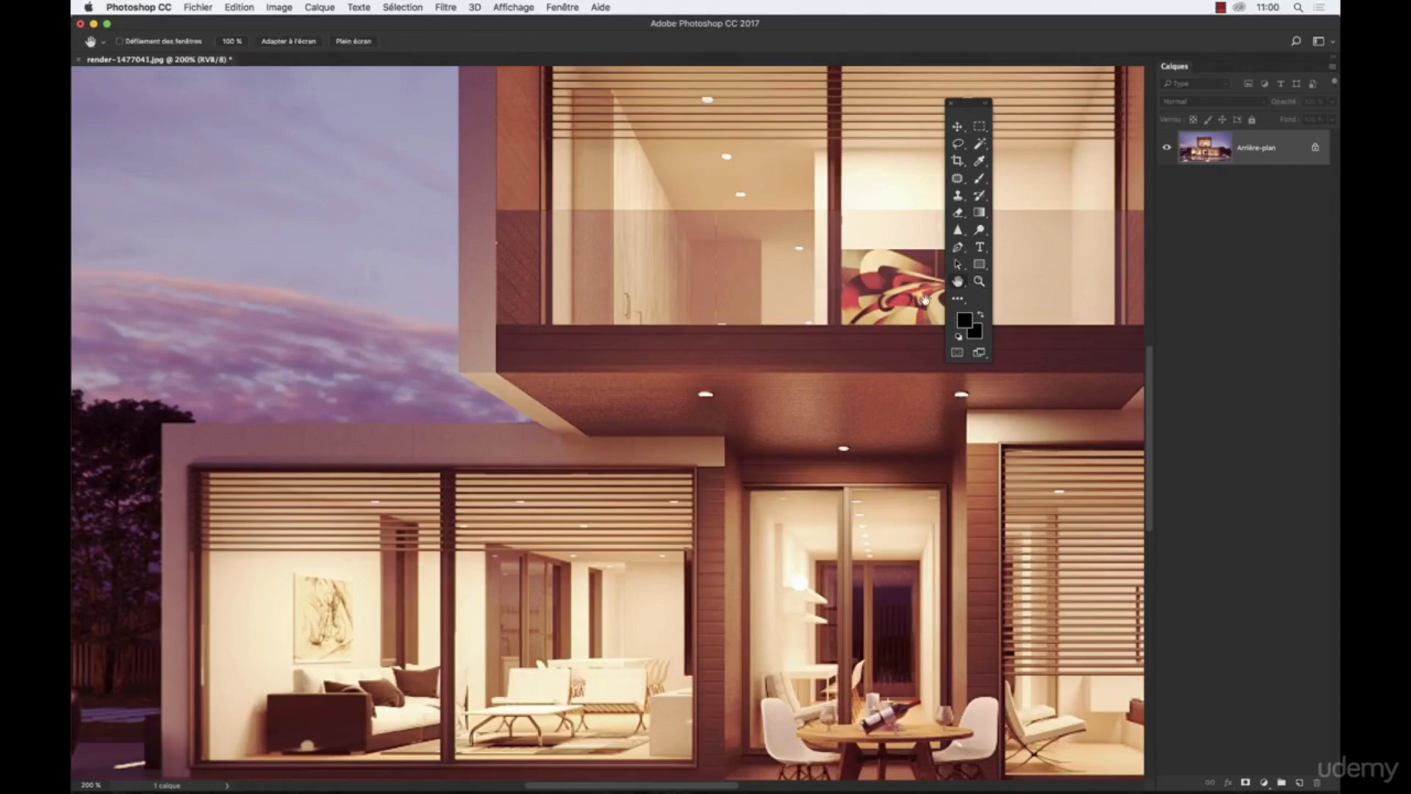
{"action": "left_click_drag", "start_coordinate": [925, 299], "coordinate": [477, 299]}
{"action": "left_click_drag", "start_coordinate": [966, 489], "coordinate": [731, 312]}
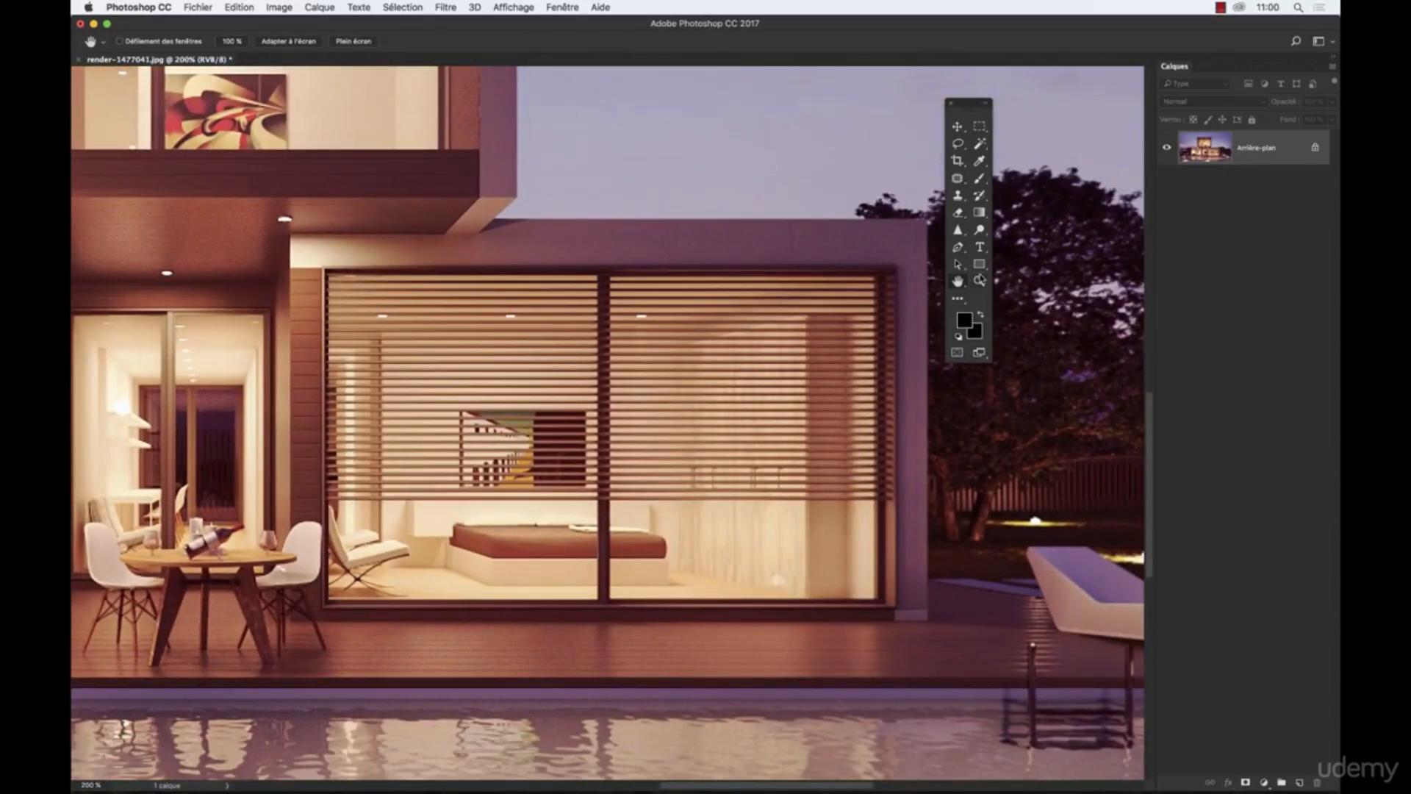
Zoom out to 100% and pan with the Hand tool until both floors of the house are in view
{"action": "left_click", "coordinate": [980, 281]}
{"action": "left_click", "coordinate": [685, 336], "text": "alt"}
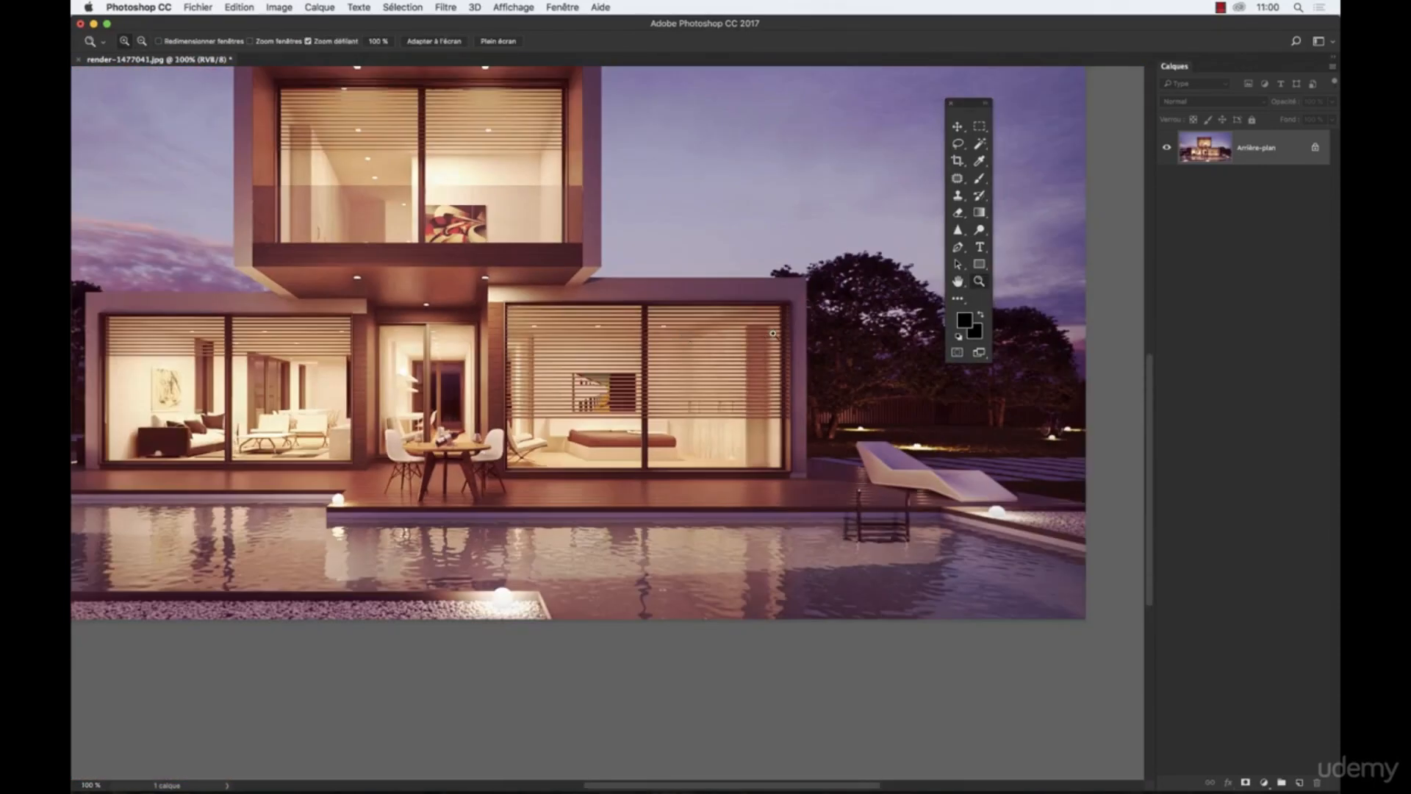
{"action": "key", "text": "h"}
{"action": "left_click_drag", "start_coordinate": [495, 282], "coordinate": [767, 387]}
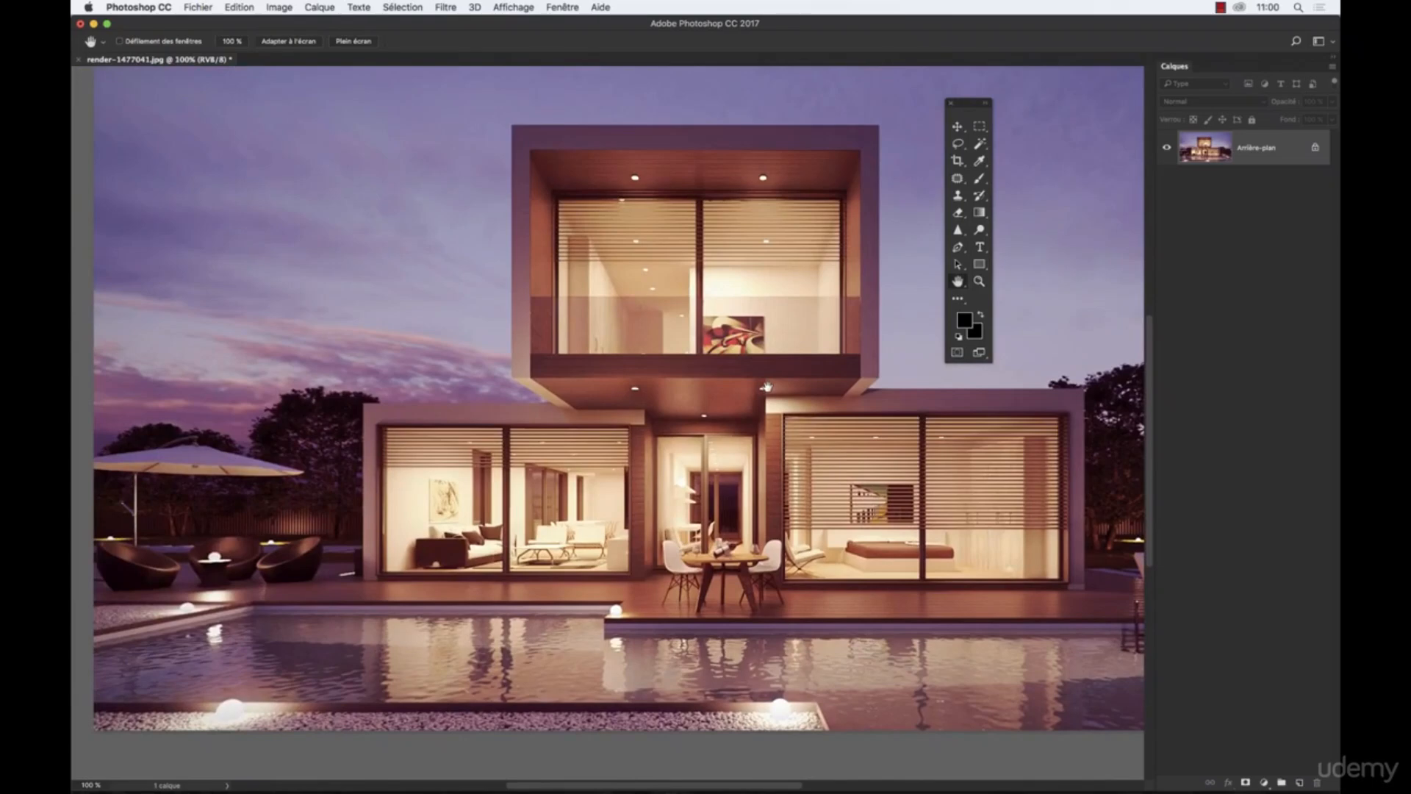
Zoom in to 200% on the upper floor and pan across the terrace, sky and upper storey while keeping the Zoom tool active
{"action": "left_click", "coordinate": [981, 282]}
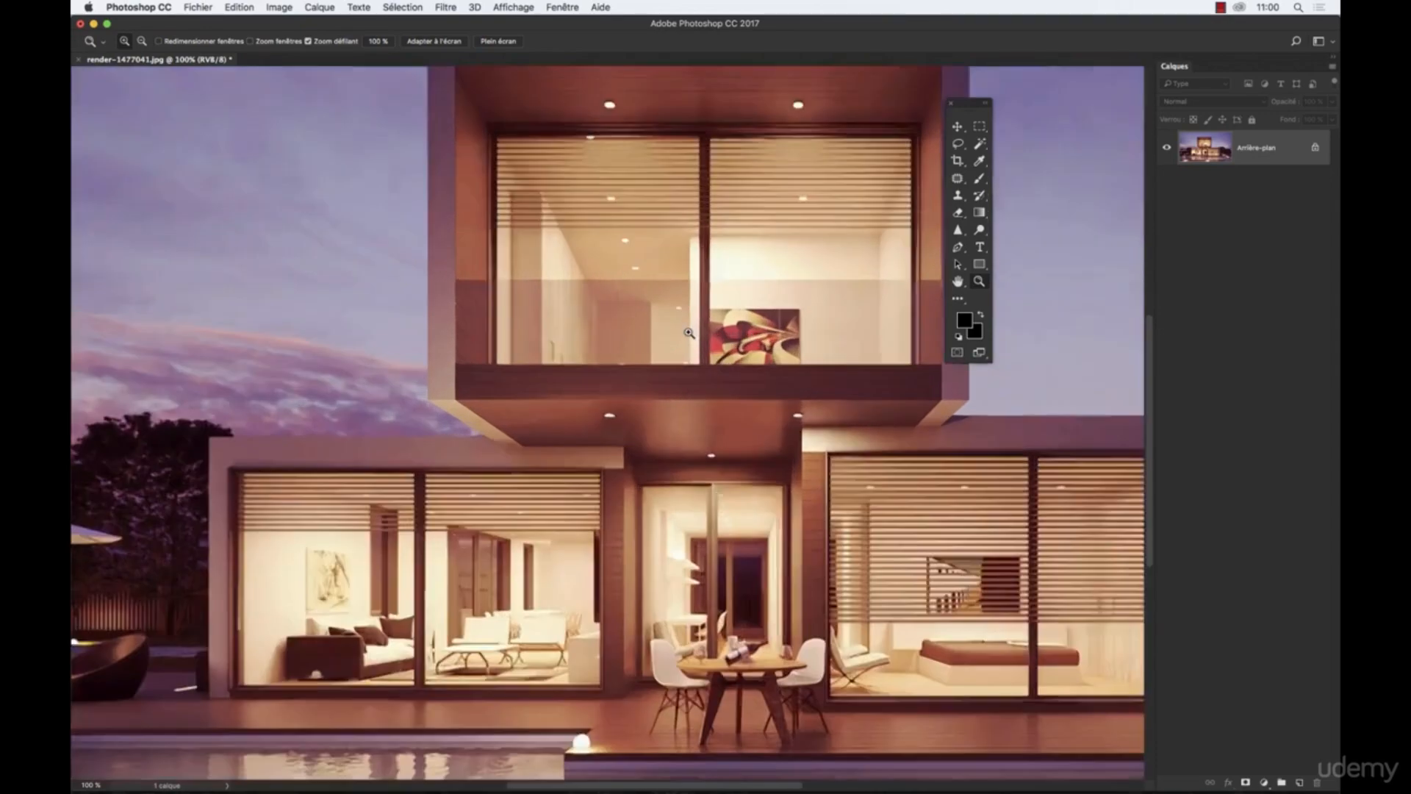
{"action": "left_click", "coordinate": [689, 333]}
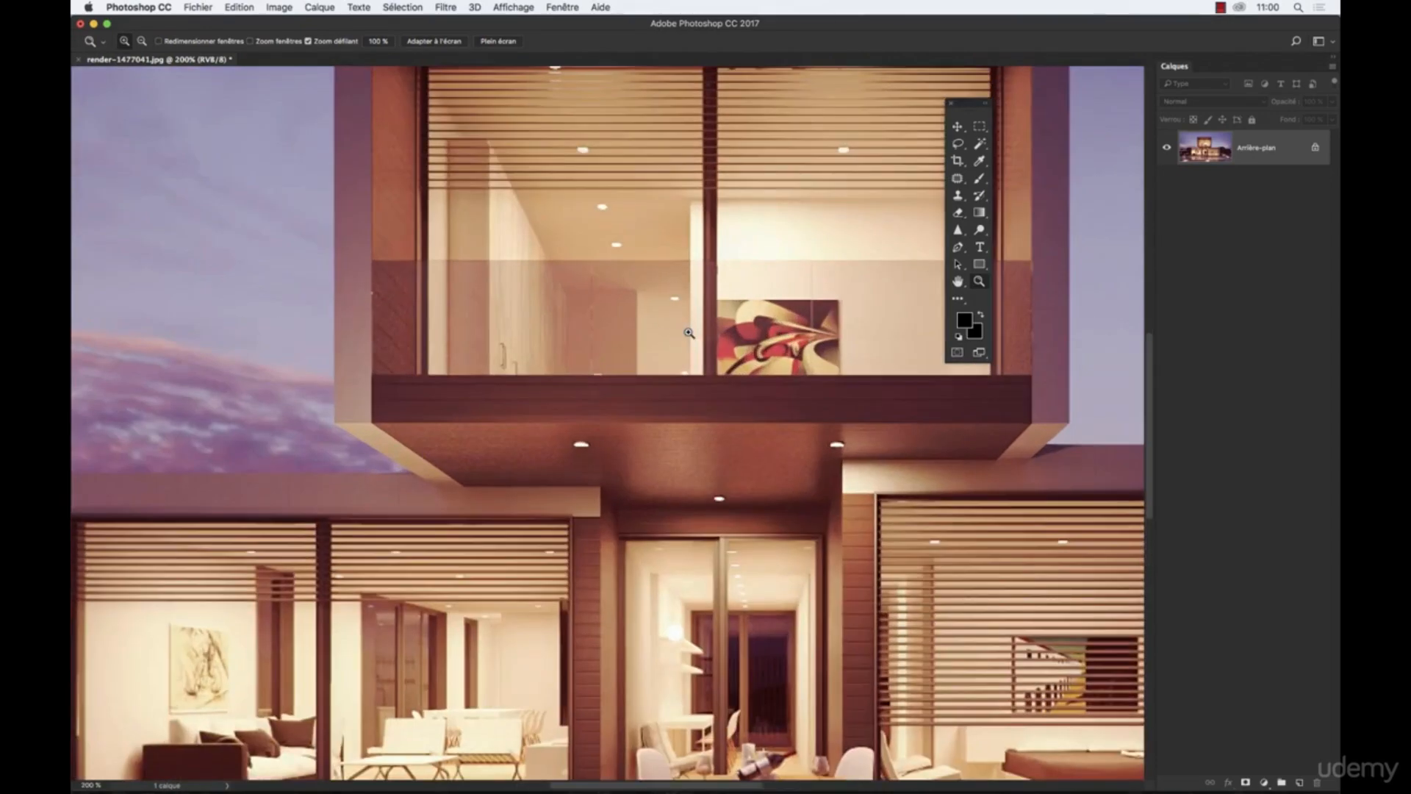
{"action": "scroll", "coordinate": [673, 327], "scroll_direction": "left", "scroll_amount": 10}
{"action": "scroll", "coordinate": [672, 327], "scroll_direction": "down", "scroll_amount": 2}
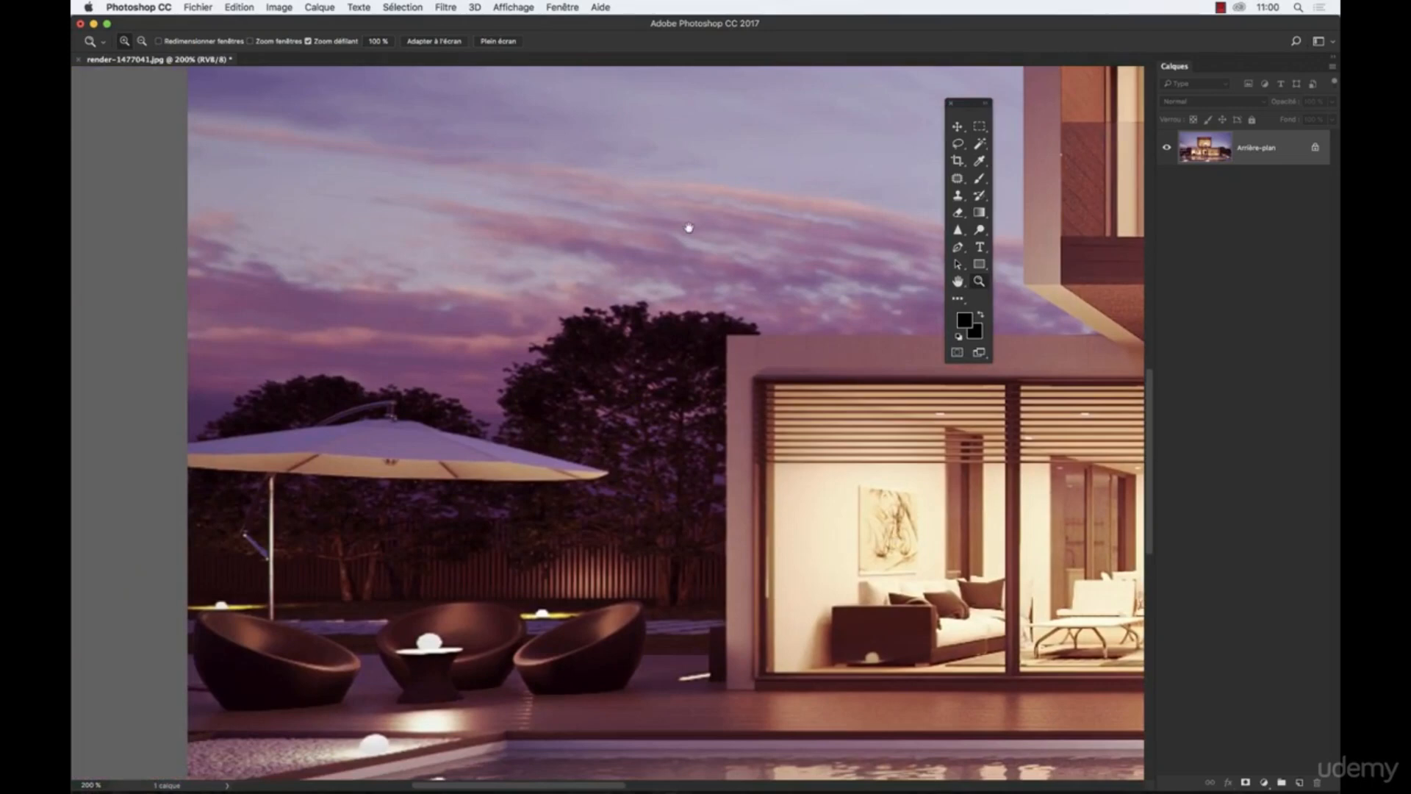
{"action": "left_click_drag", "start_coordinate": [687, 227], "coordinate": [618, 491]}
{"action": "left_click_drag", "start_coordinate": [697, 281], "coordinate": [586, 494]}
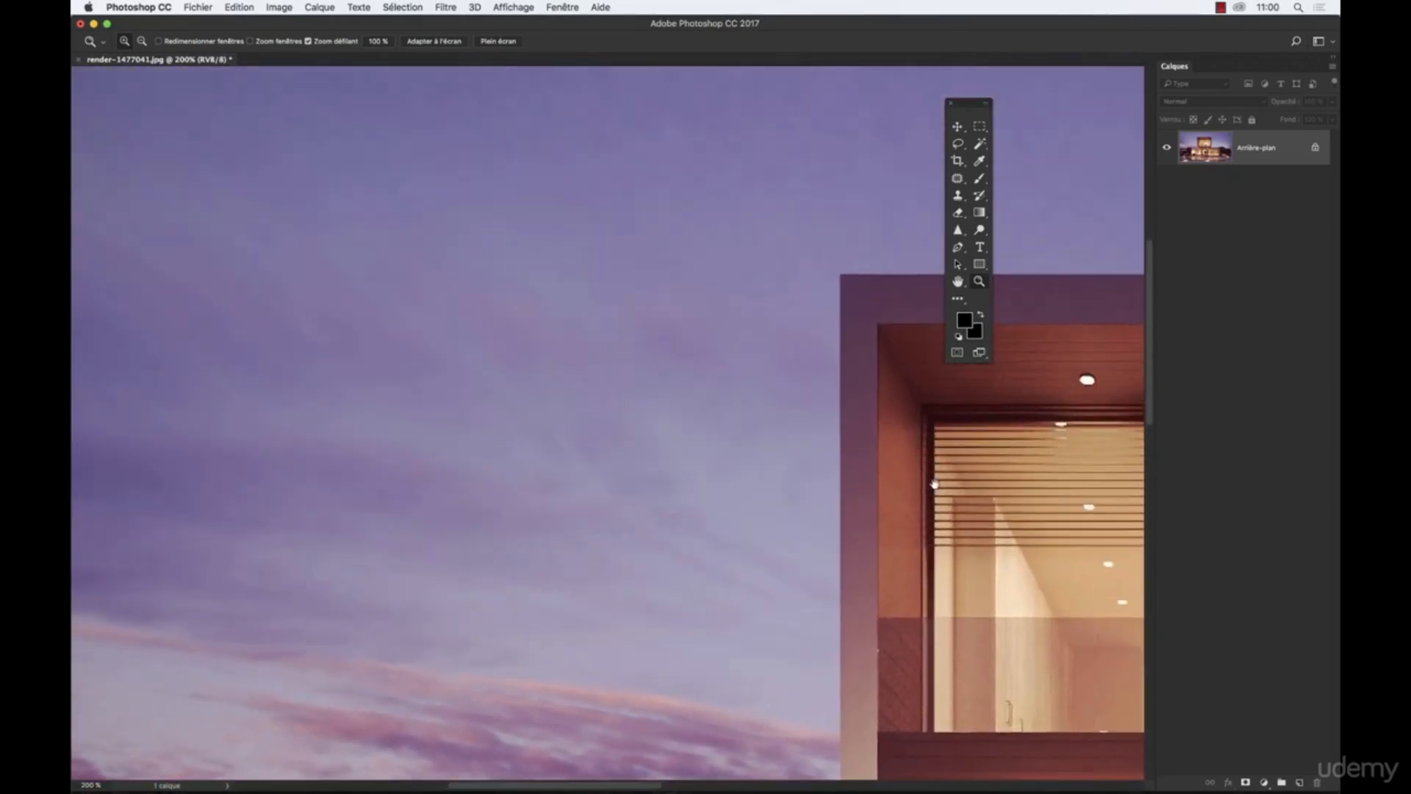
{"action": "left_click_drag", "start_coordinate": [935, 487], "coordinate": [552, 456]}
{"action": "left_click_drag", "start_coordinate": [995, 488], "coordinate": [760, 458]}
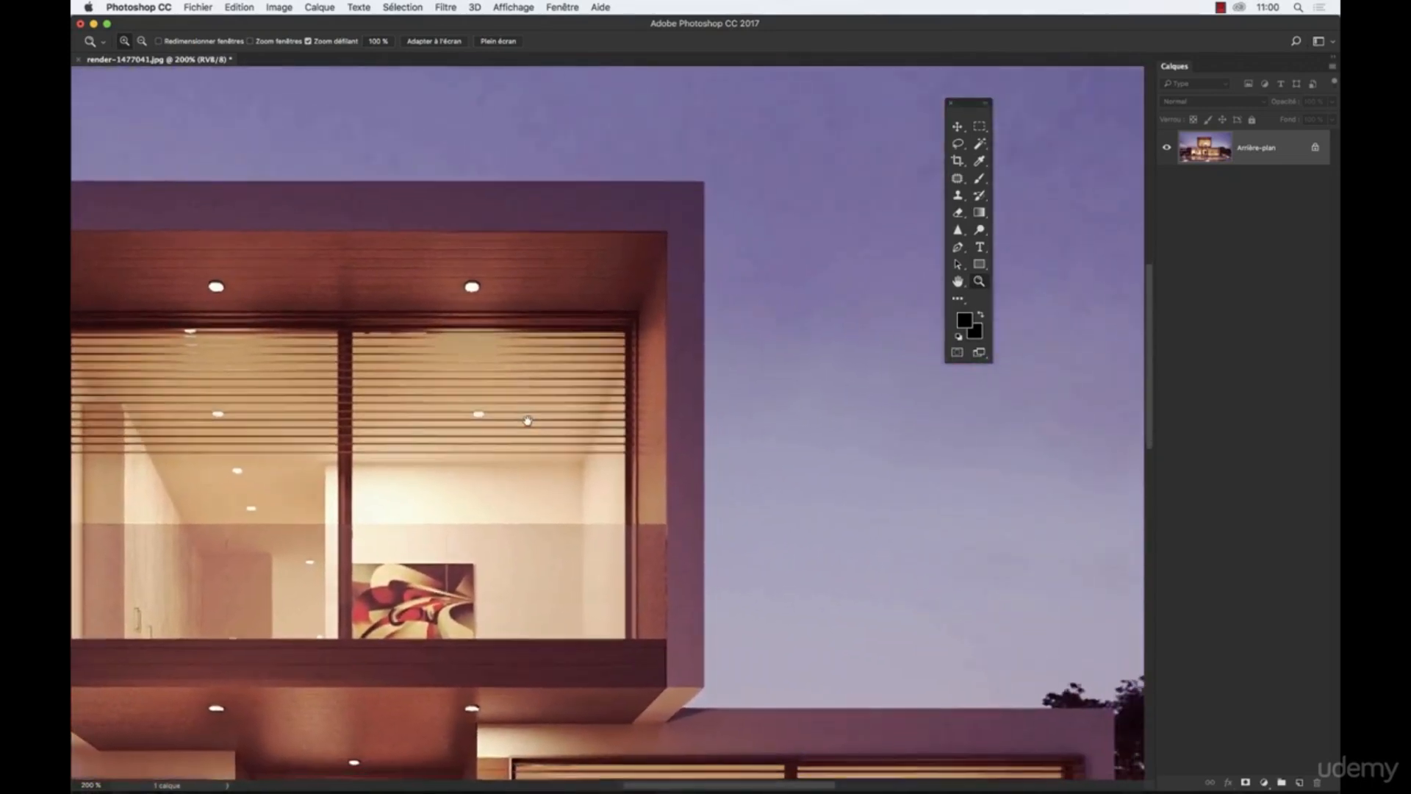
{"action": "left_click_drag", "start_coordinate": [946, 475], "coordinate": [677, 430]}
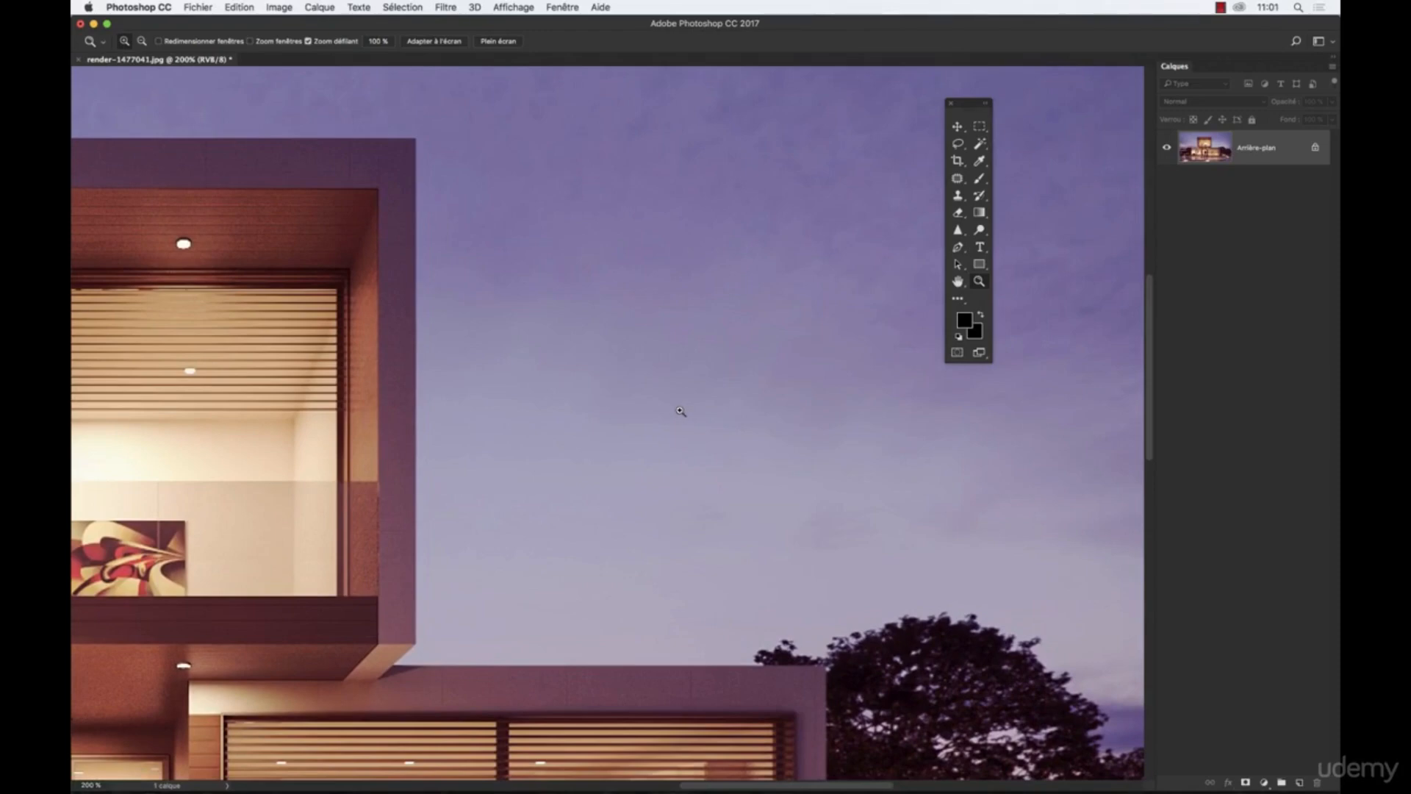
Zoom out to 66.7% and pan the whole house photo into view without leaving the Zoom tool
{"action": "key", "text": "alt"}
{"action": "left_click", "coordinate": [681, 412], "text": "alt"}
{"action": "left_click", "coordinate": [681, 412], "text": "alt"}
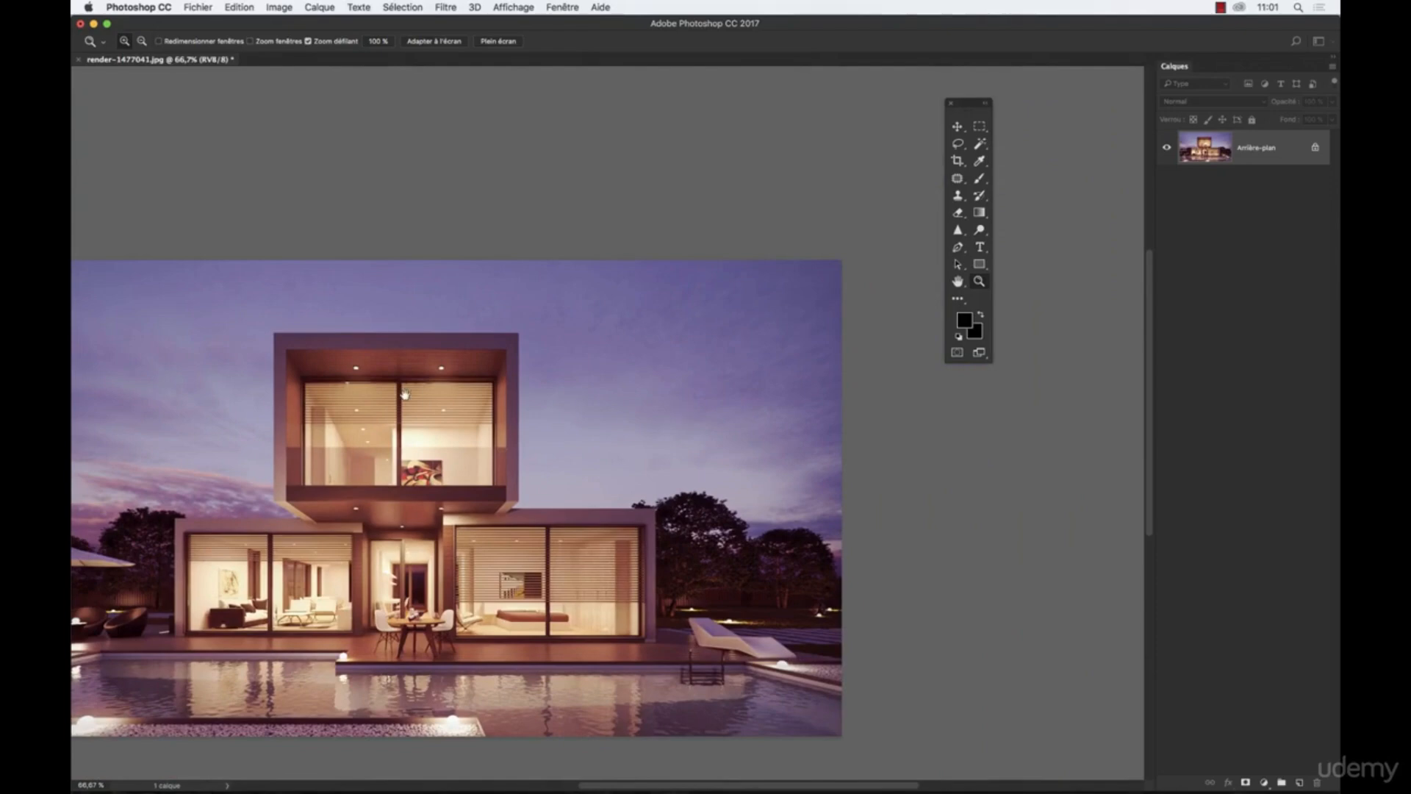
{"action": "left_click_drag", "start_coordinate": [406, 394], "coordinate": [918, 363]}
{"action": "left_click_drag", "start_coordinate": [1020, 551], "coordinate": [804, 542]}
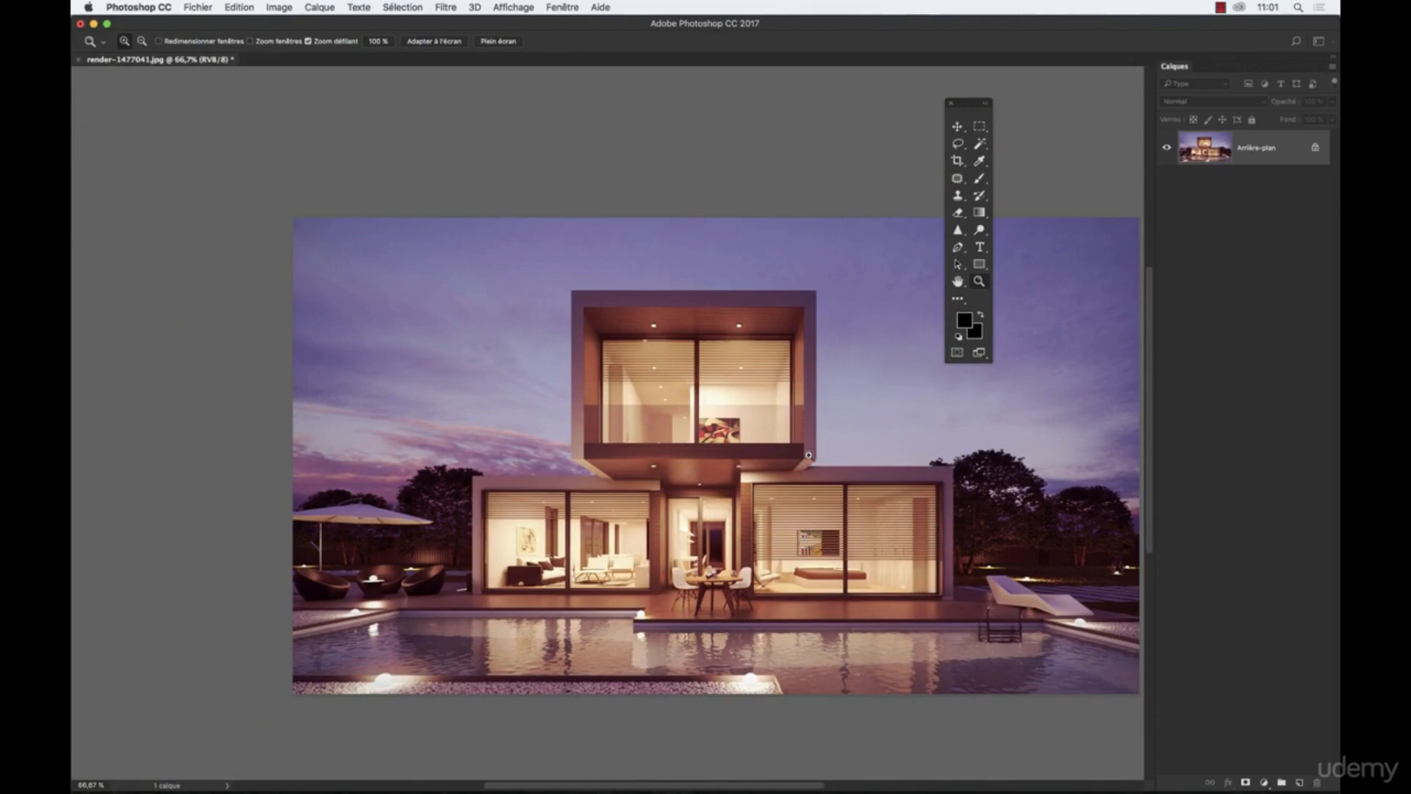
Zoom out to 50% and back in to 66.7%, and pan the photo back into the workspace
{"action": "left_click", "coordinate": [775, 451], "text": "alt"}
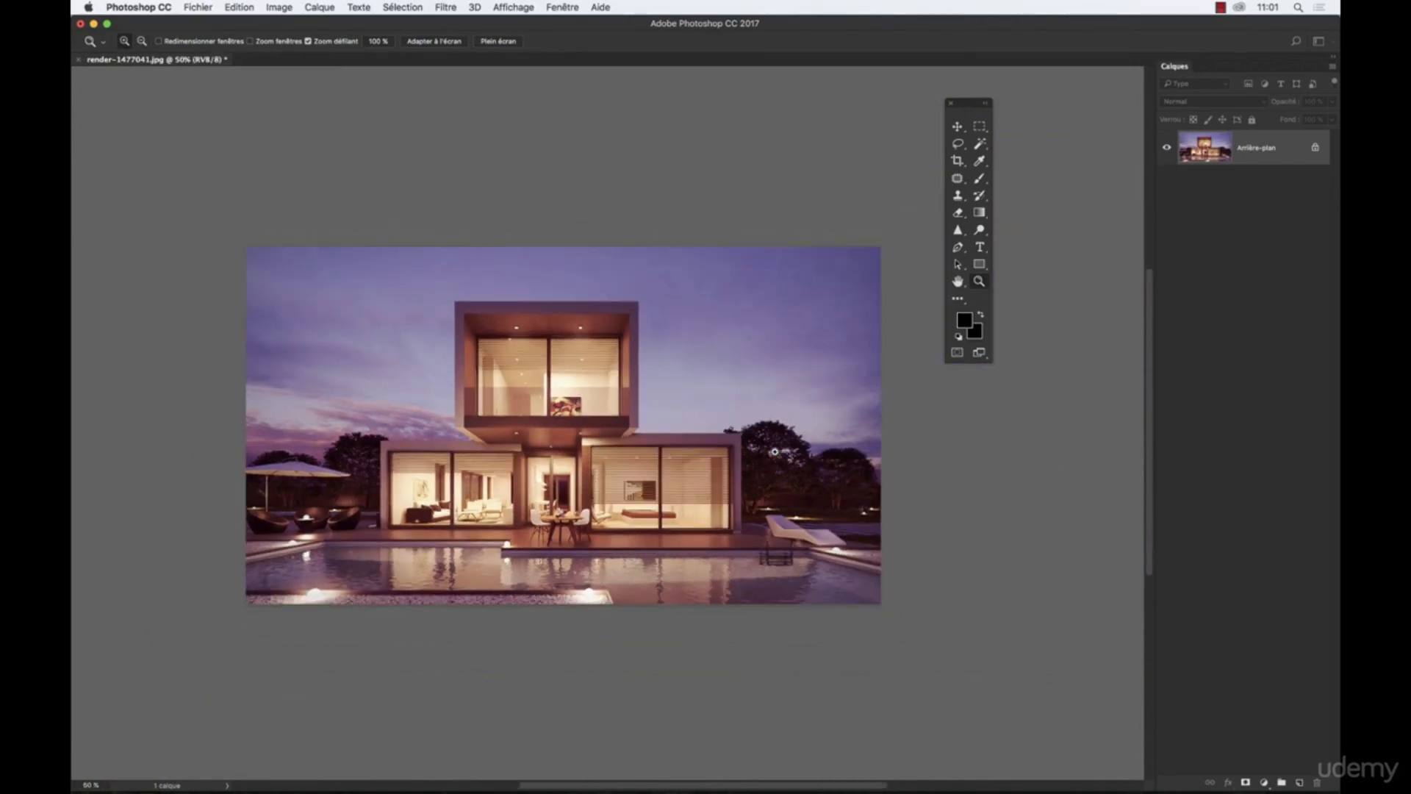
{"action": "left_click", "coordinate": [775, 452]}
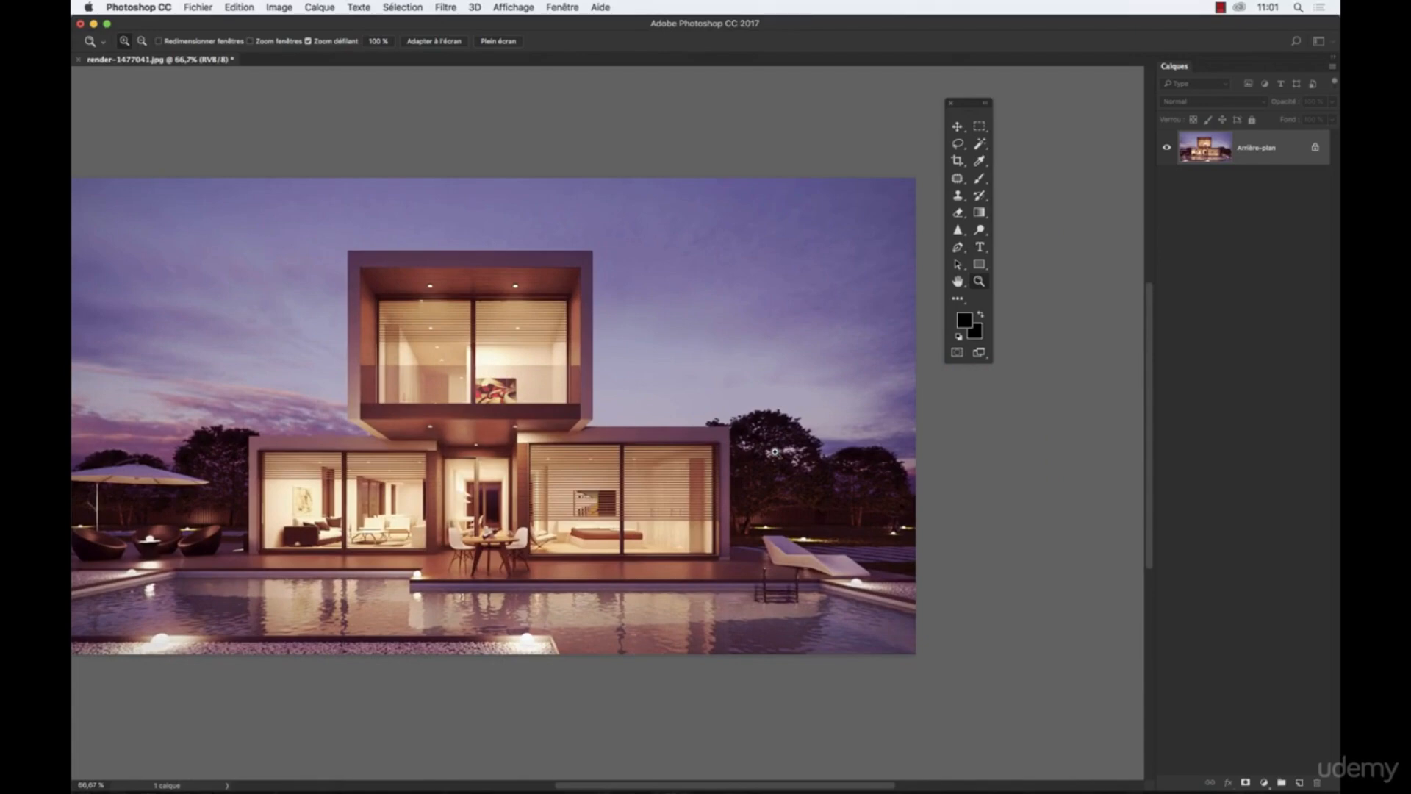
{"action": "scroll", "coordinate": [775, 452], "scroll_direction": "left", "scroll_amount": 8}
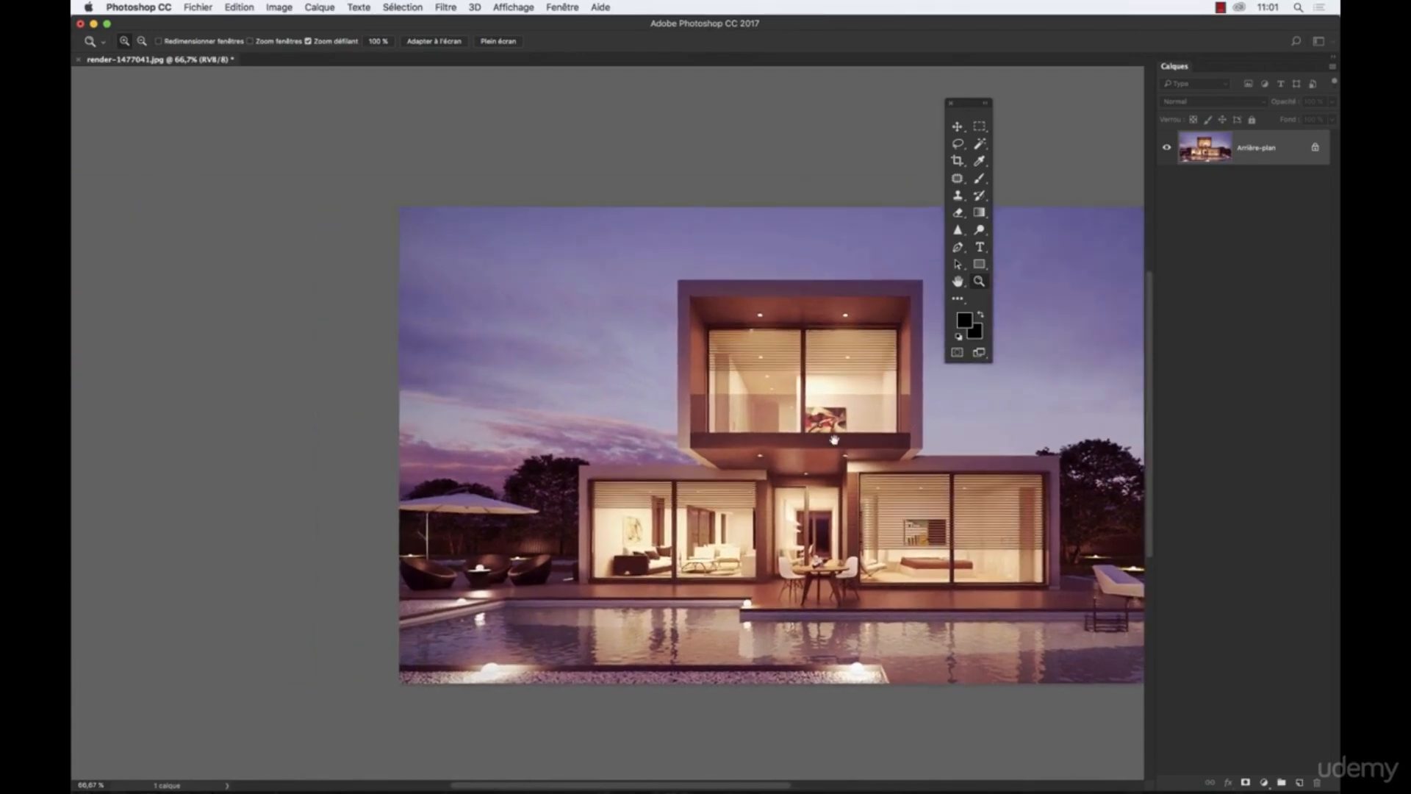
{"action": "scroll", "coordinate": [703, 416], "scroll_direction": "down", "scroll_amount": 5}
{"action": "left_click_drag", "start_coordinate": [703, 415], "coordinate": [631, 554]}
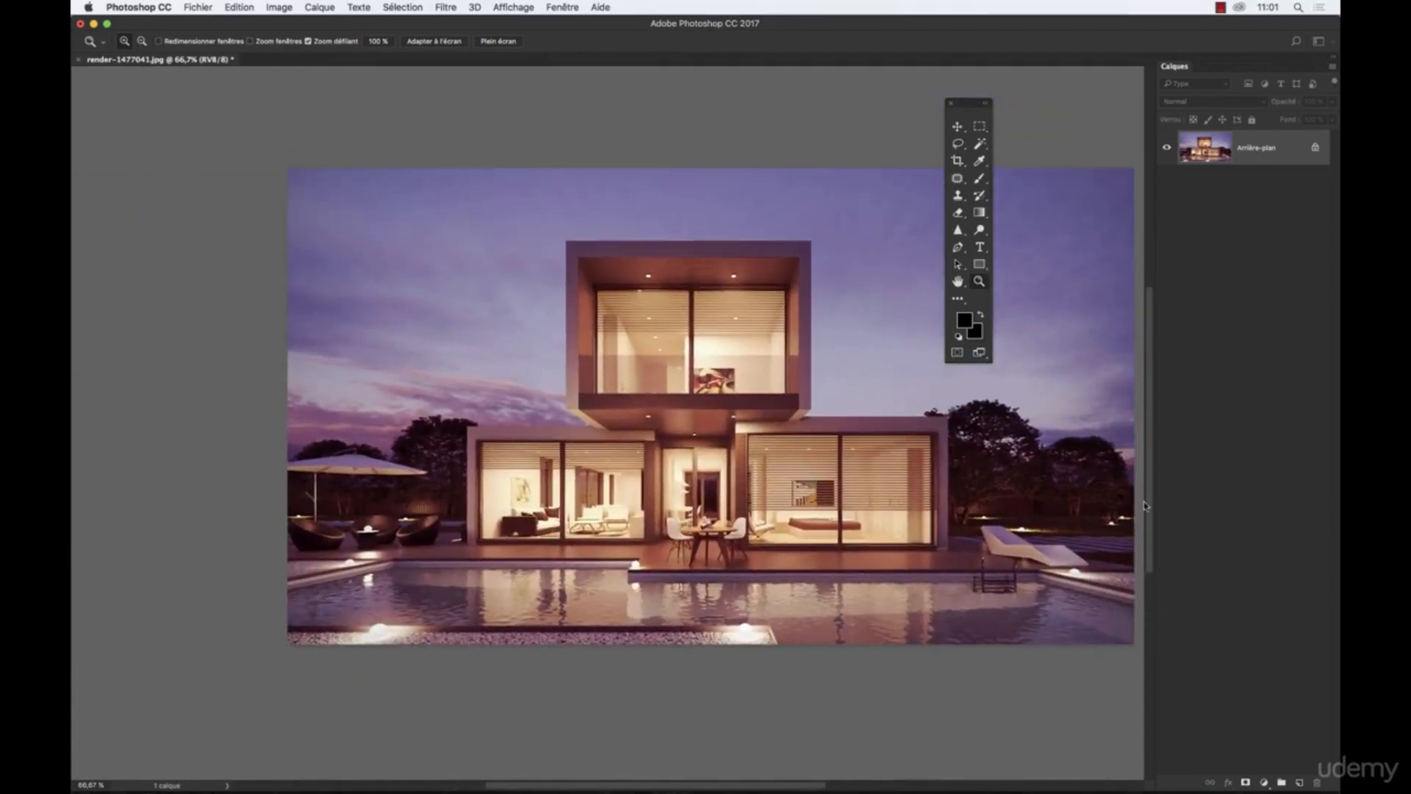
Scroll the photo vertically and pan it towards the middle of the workspace
{"action": "mouse_move", "coordinate": [1149, 503]}
{"action": "left_mouse_down"}
{"action": "mouse_move", "coordinate": [1152, 516]}
{"action": "mouse_move", "coordinate": [1157, 487]}
{"action": "mouse_move", "coordinate": [1149, 526]}
{"action": "left_mouse_up"}
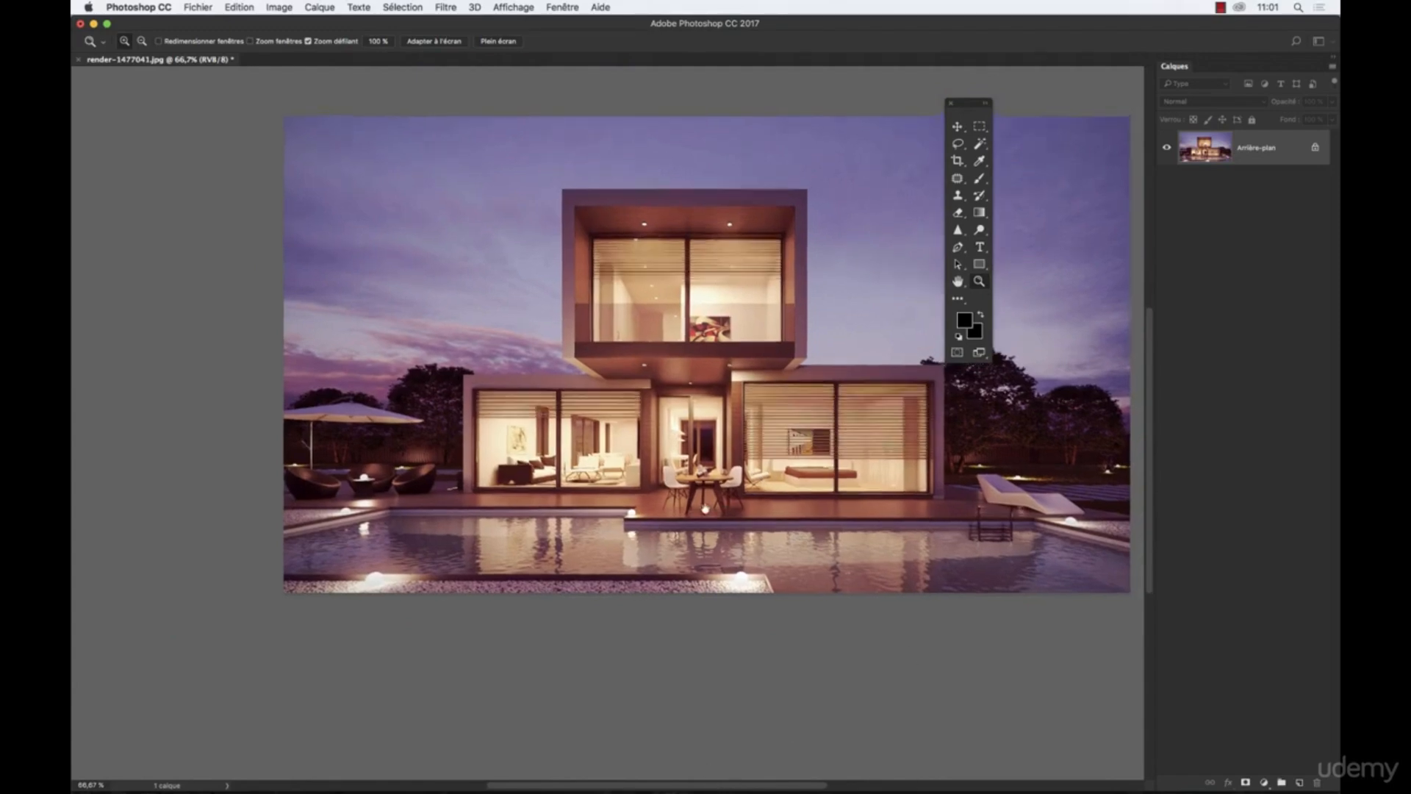
{"action": "left_click_drag", "start_coordinate": [435, 289], "coordinate": [318, 399]}
{"action": "left_click_drag", "start_coordinate": [628, 606], "coordinate": [645, 533]}
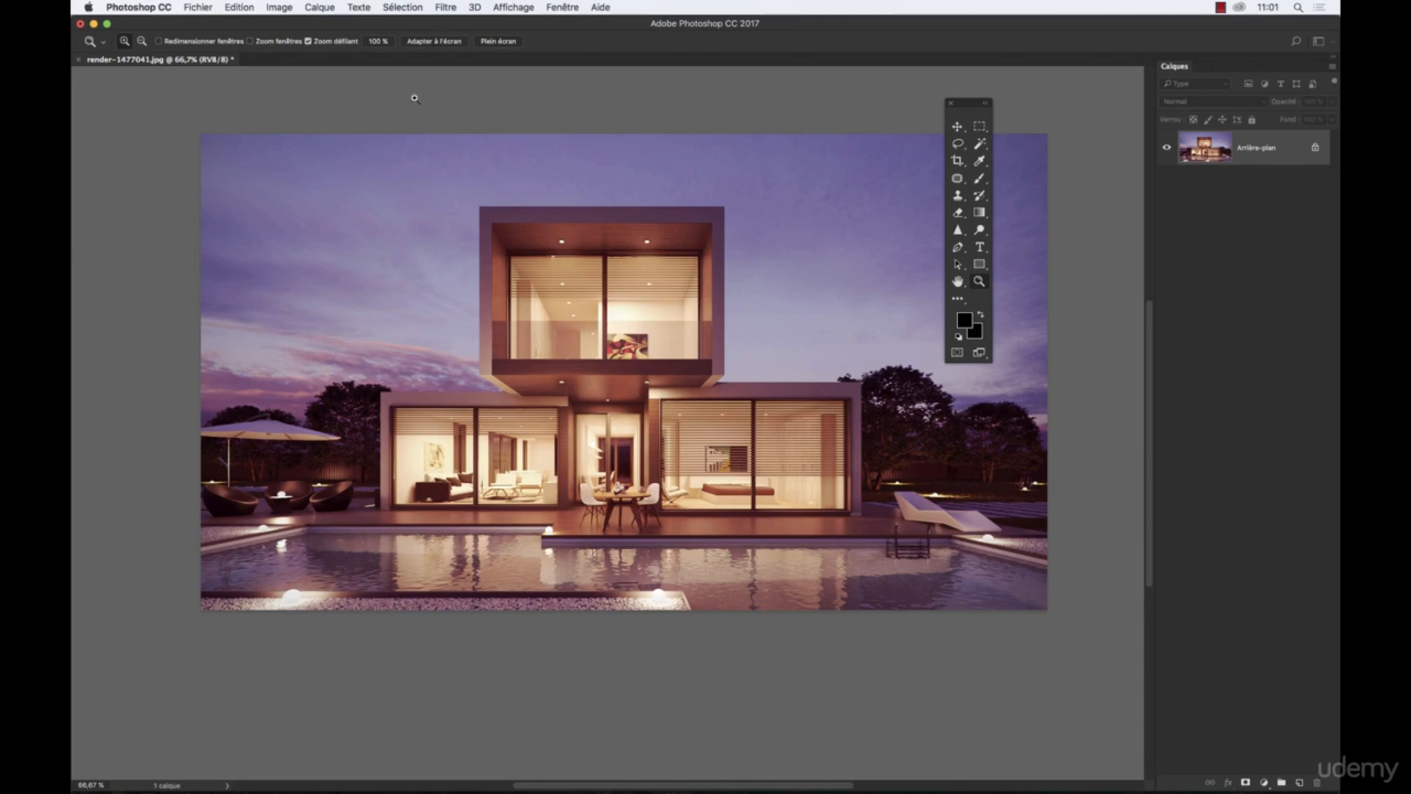
Fit the house photo to the screen size and switch its display to 100%
{"action": "left_click", "coordinate": [509, 9]}
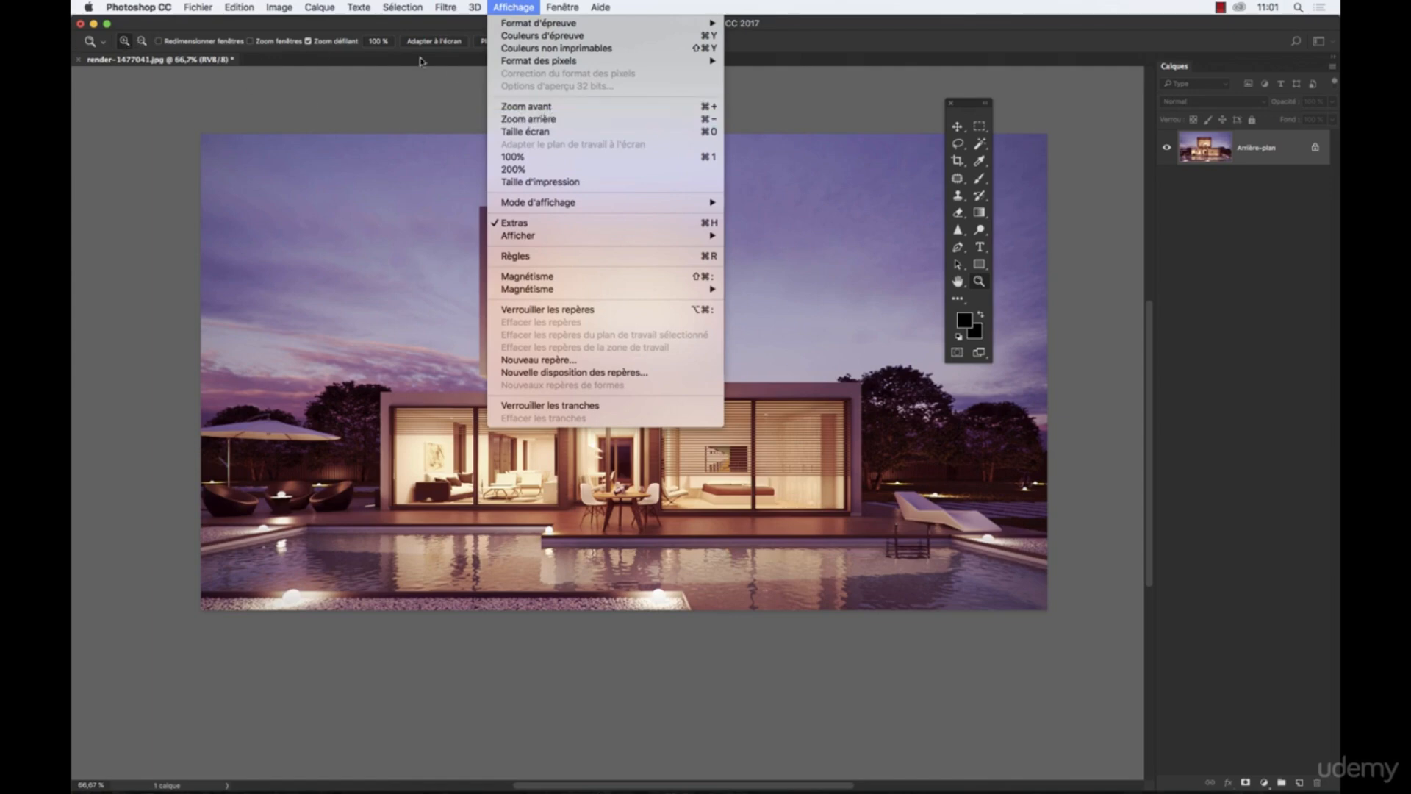
{"action": "left_click", "coordinate": [563, 134]}
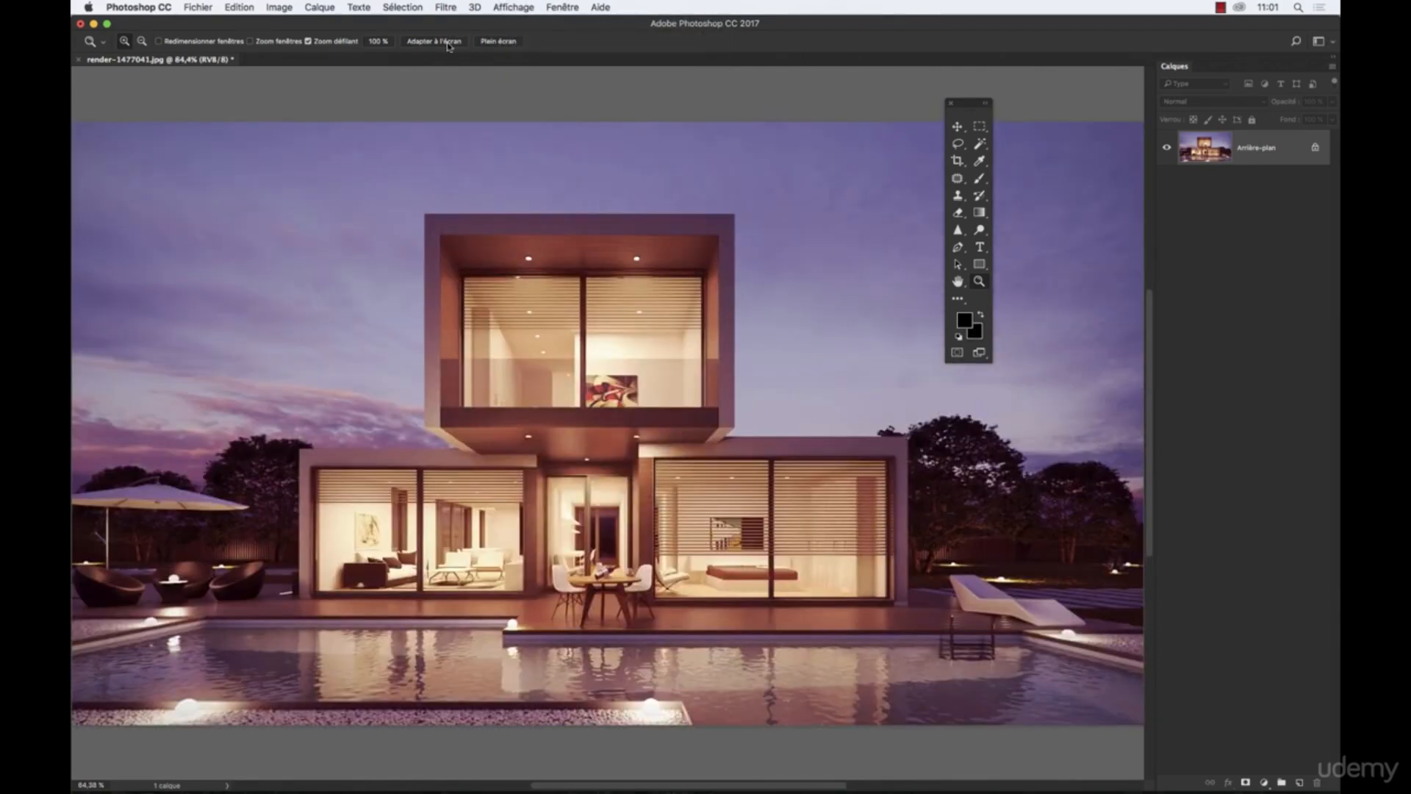
{"action": "left_click", "coordinate": [508, 7]}
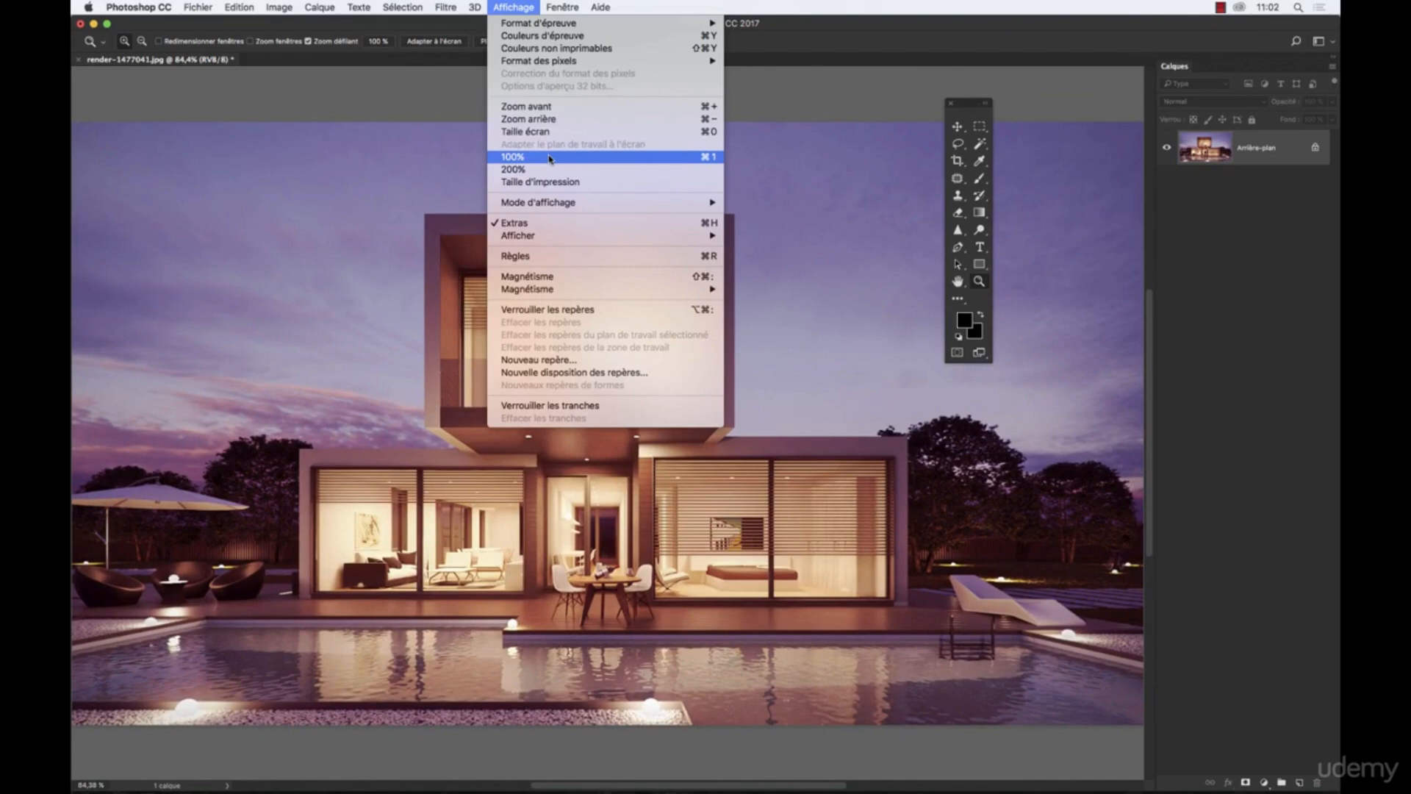
{"action": "left_click", "coordinate": [412, 105]}
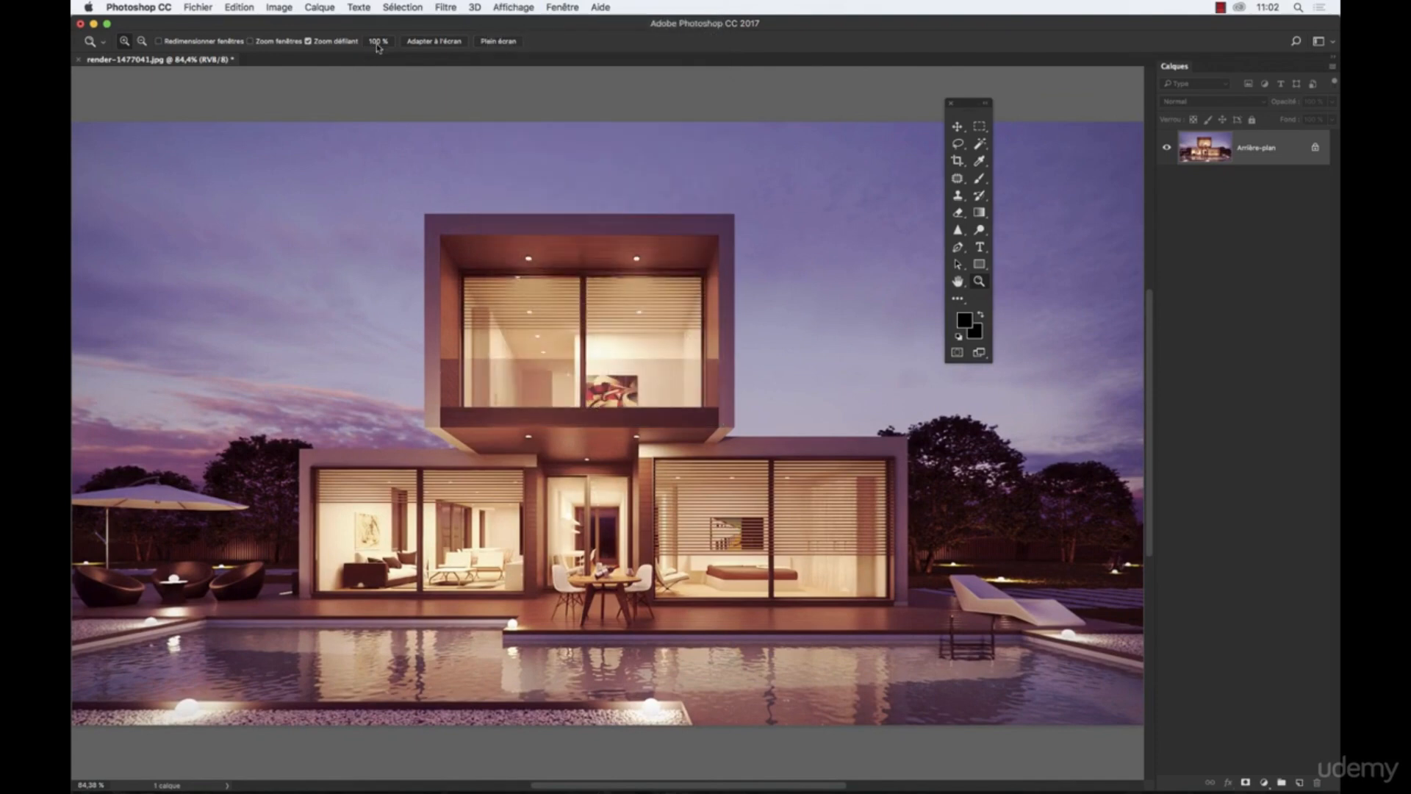
{"action": "left_click", "coordinate": [377, 42]}
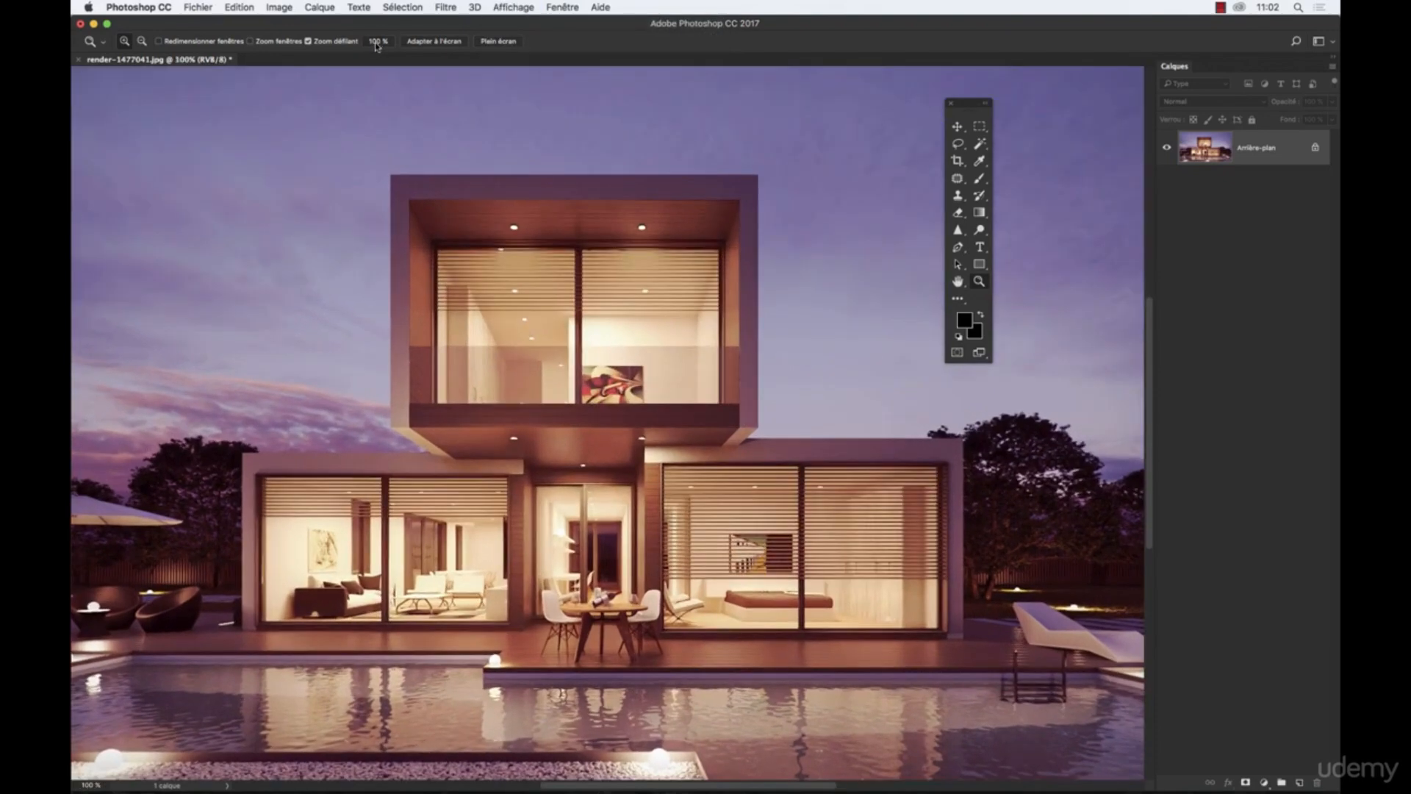
Display the house photo at 200% and switch the view to print size
{"action": "left_click", "coordinate": [510, 7]}
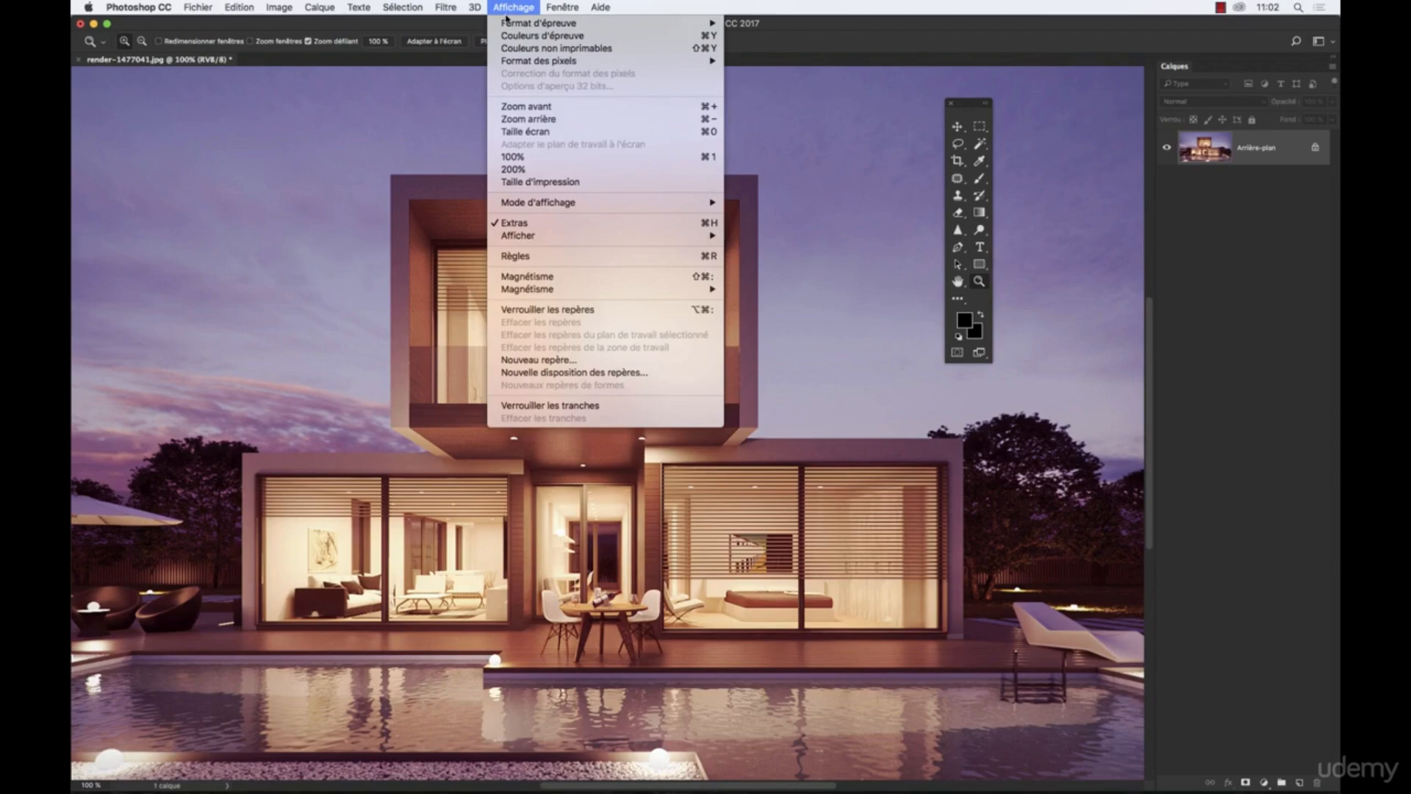
{"action": "left_click", "coordinate": [527, 170]}
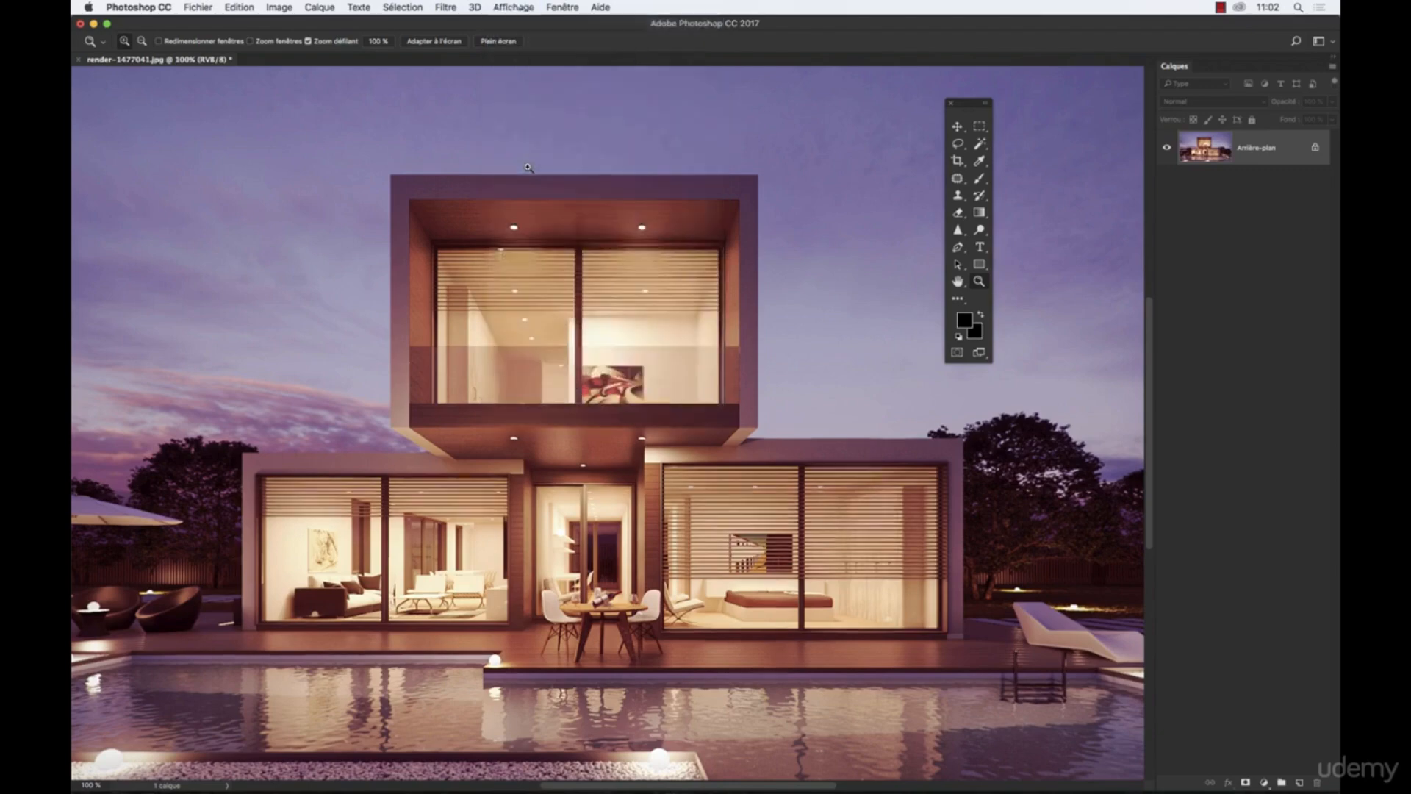
{"action": "left_click", "coordinate": [517, 7]}
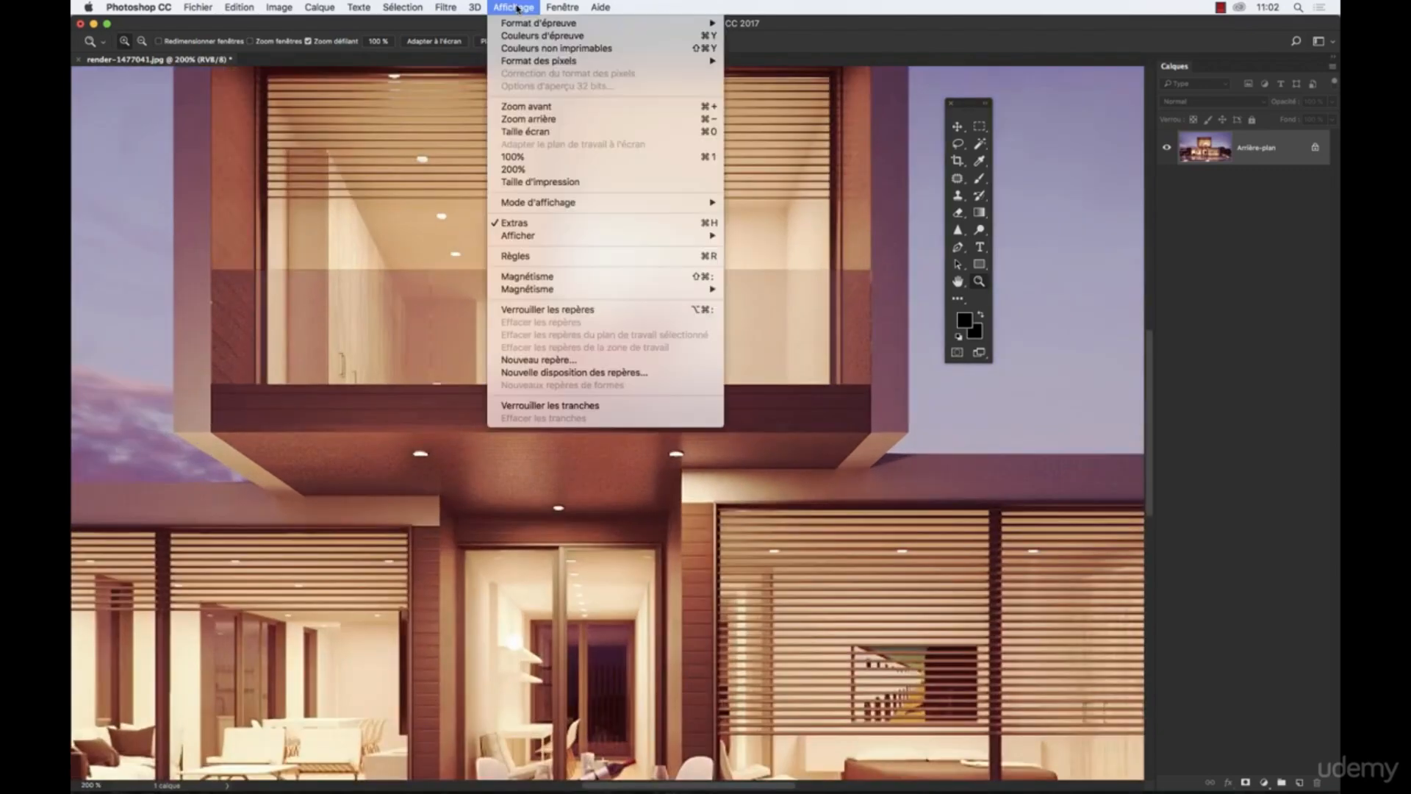
{"action": "left_click", "coordinate": [570, 182]}
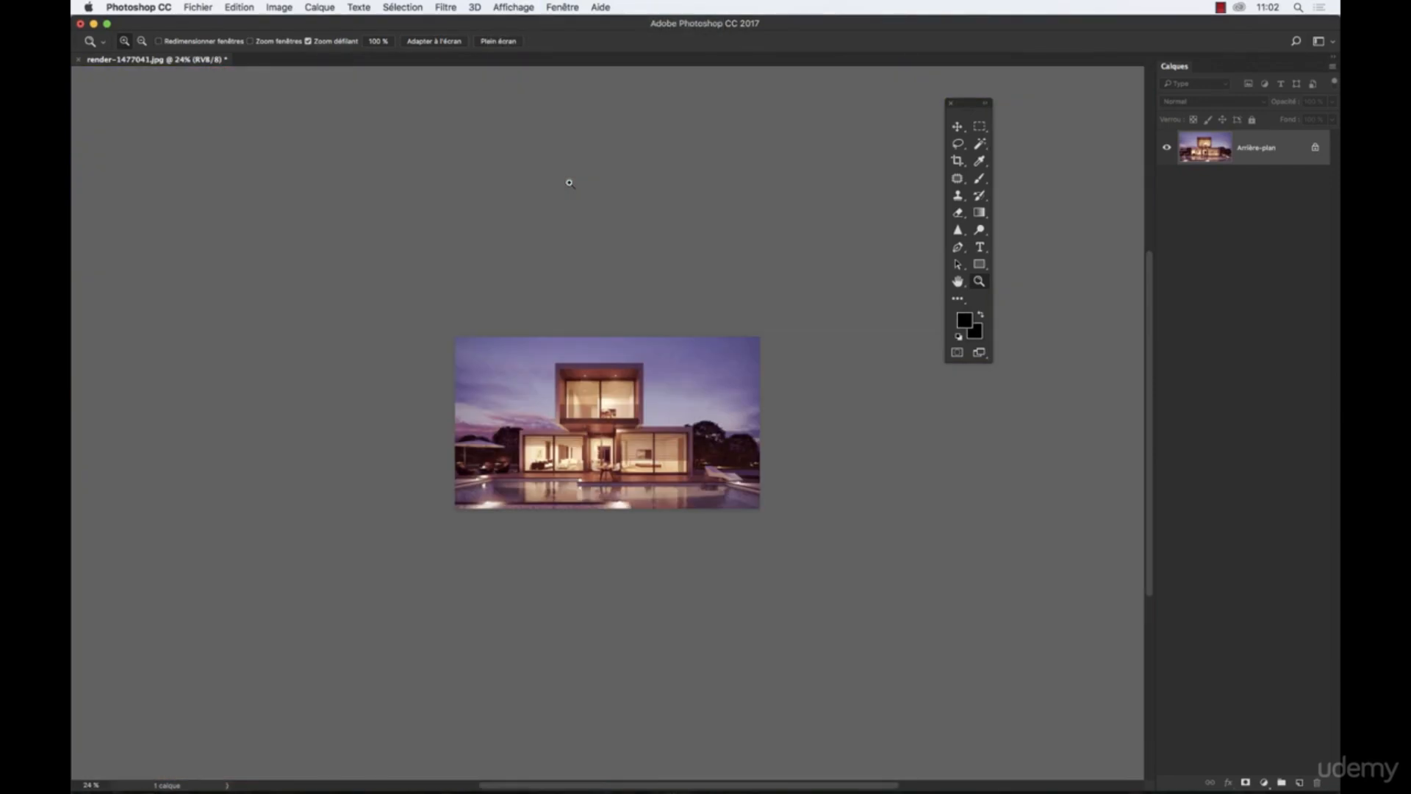
{"action": "left_click", "coordinate": [513, 7]}
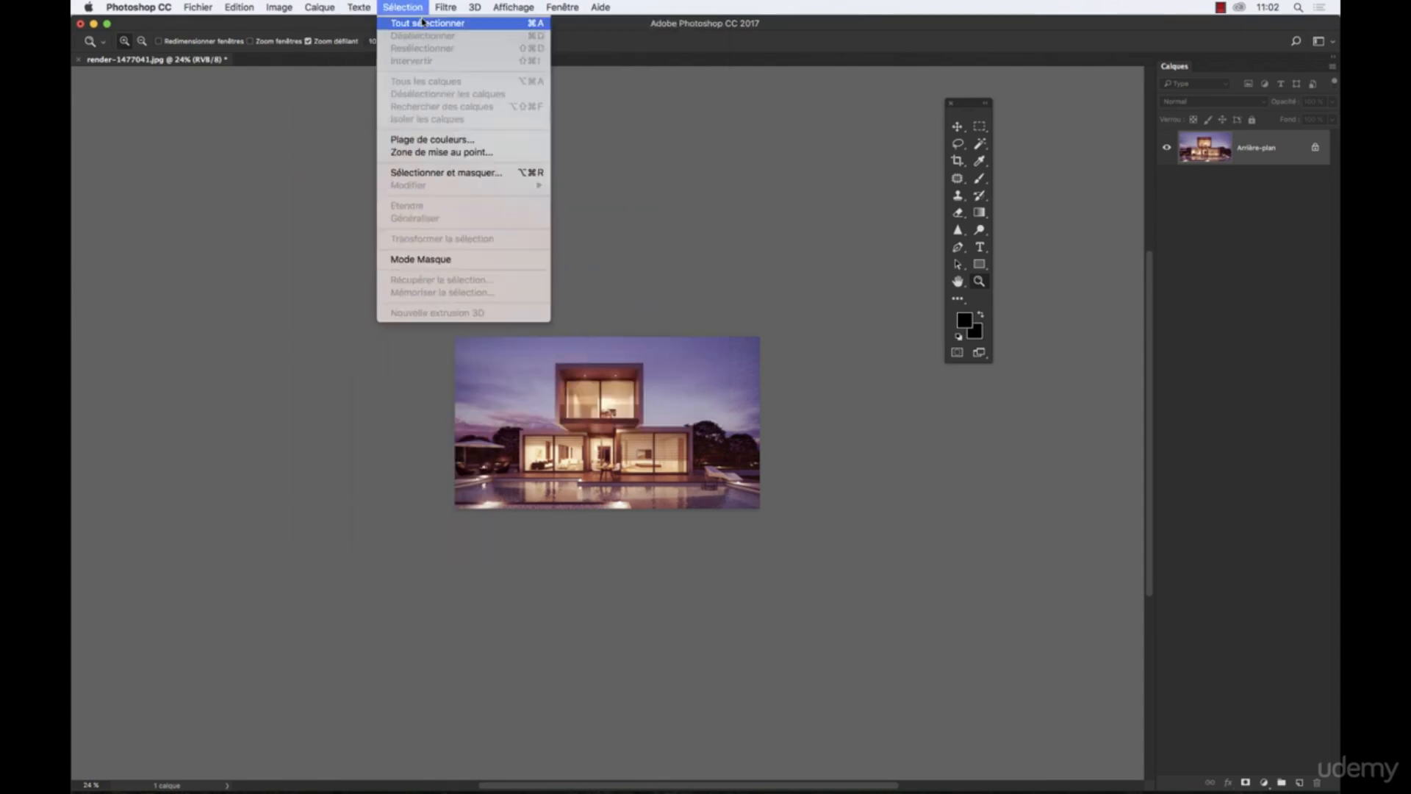
{"action": "mouse_move", "coordinate": [478, 7]}
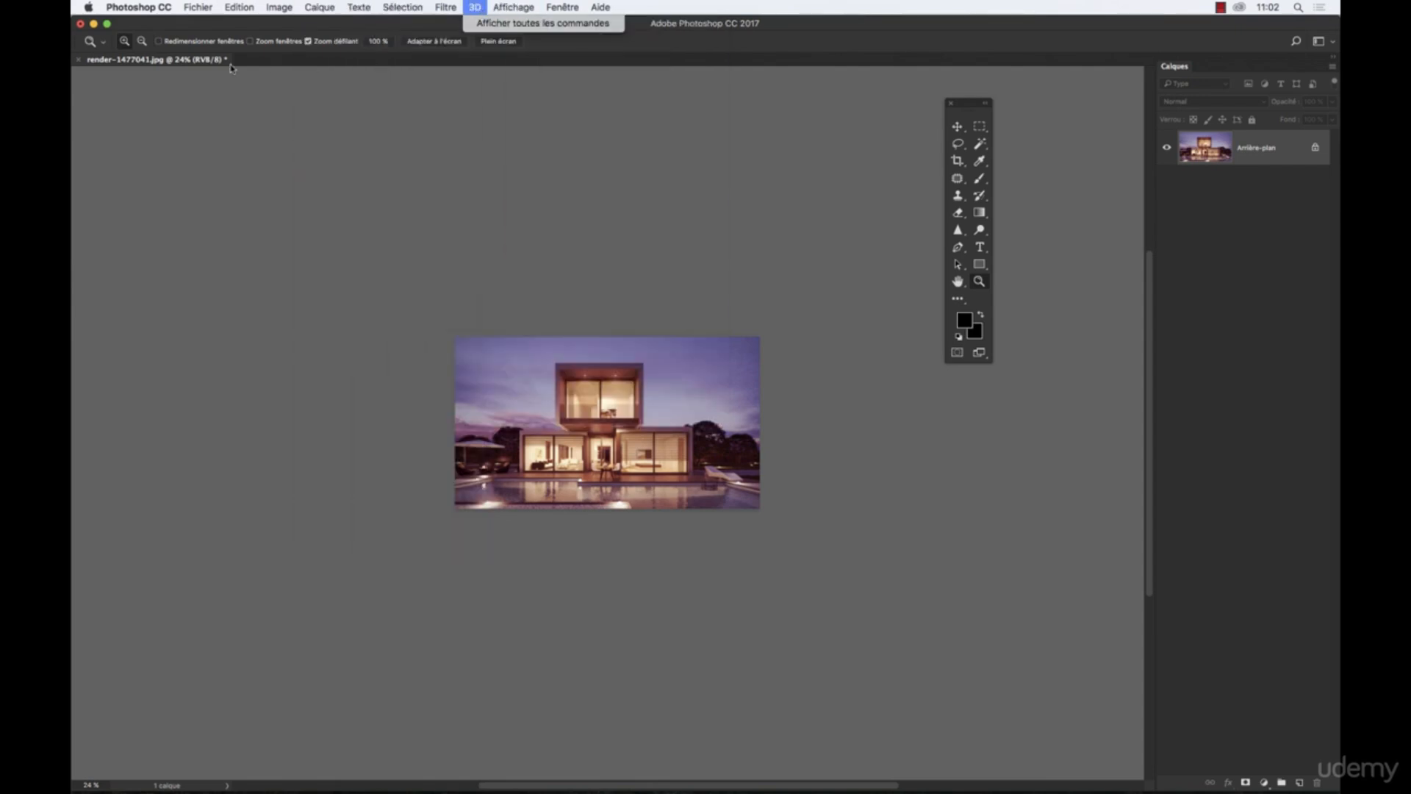
{"action": "left_click", "coordinate": [259, 224]}
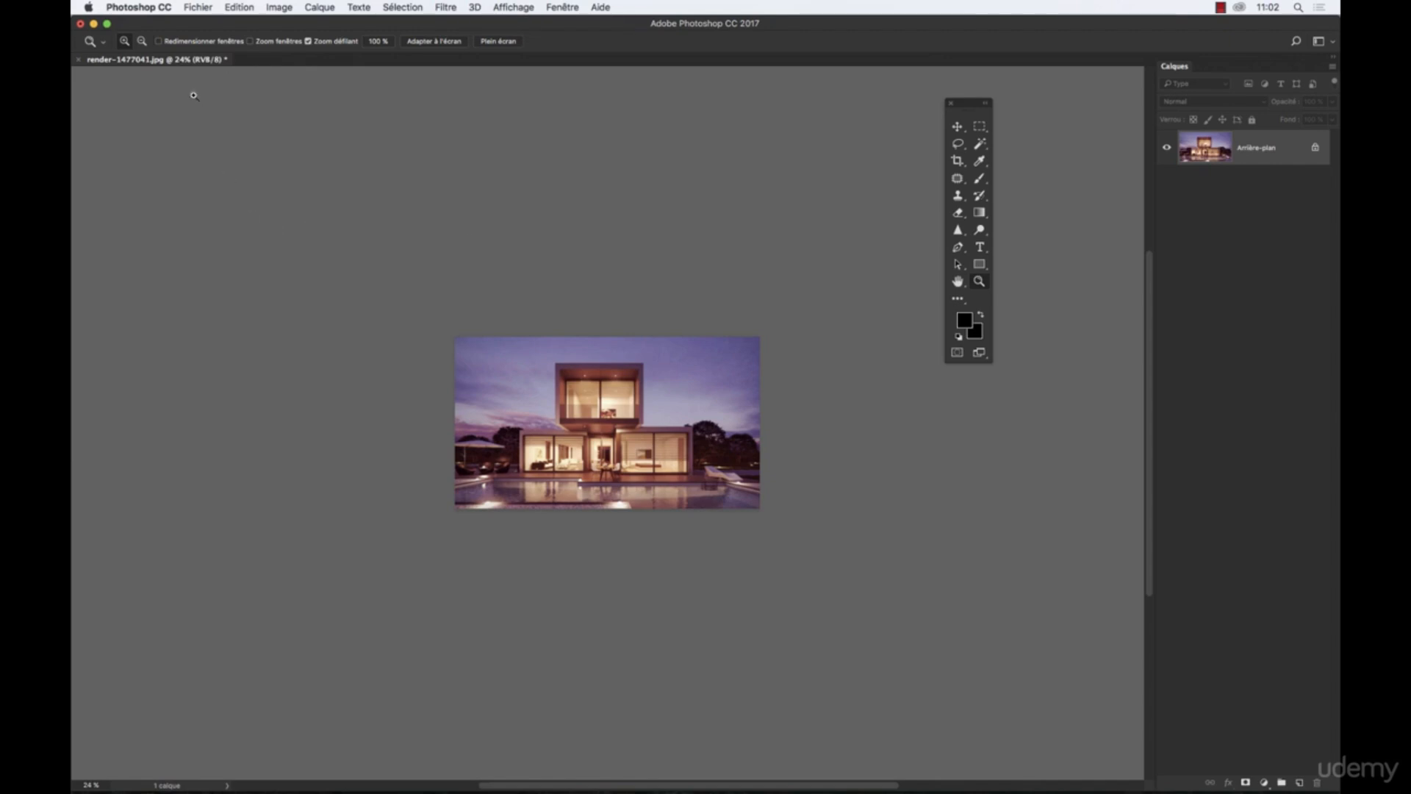
Review the shortcuts of the view commands and use them to zoom the photo in and back out by several levels
{"action": "left_click", "coordinate": [514, 7]}
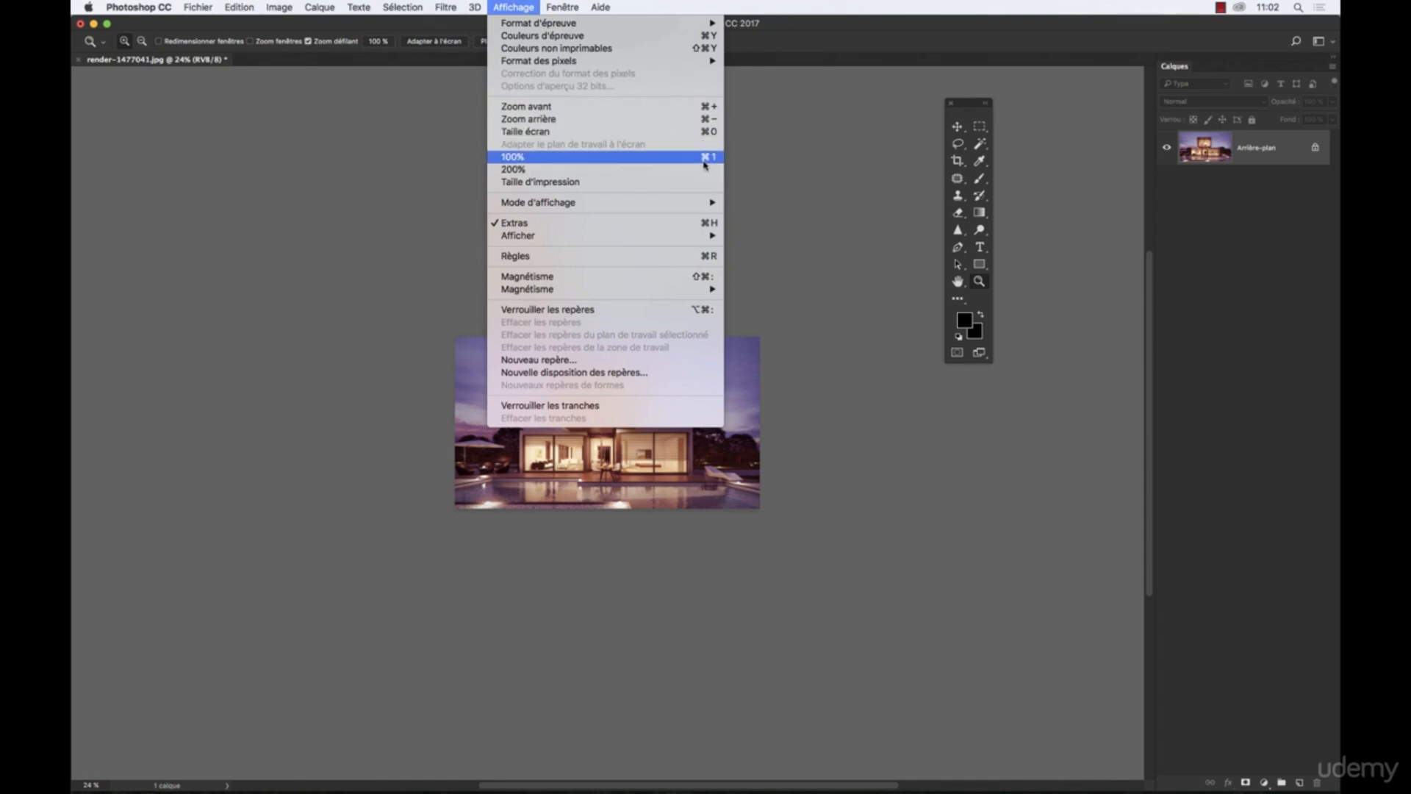
{"action": "left_click", "coordinate": [826, 183]}
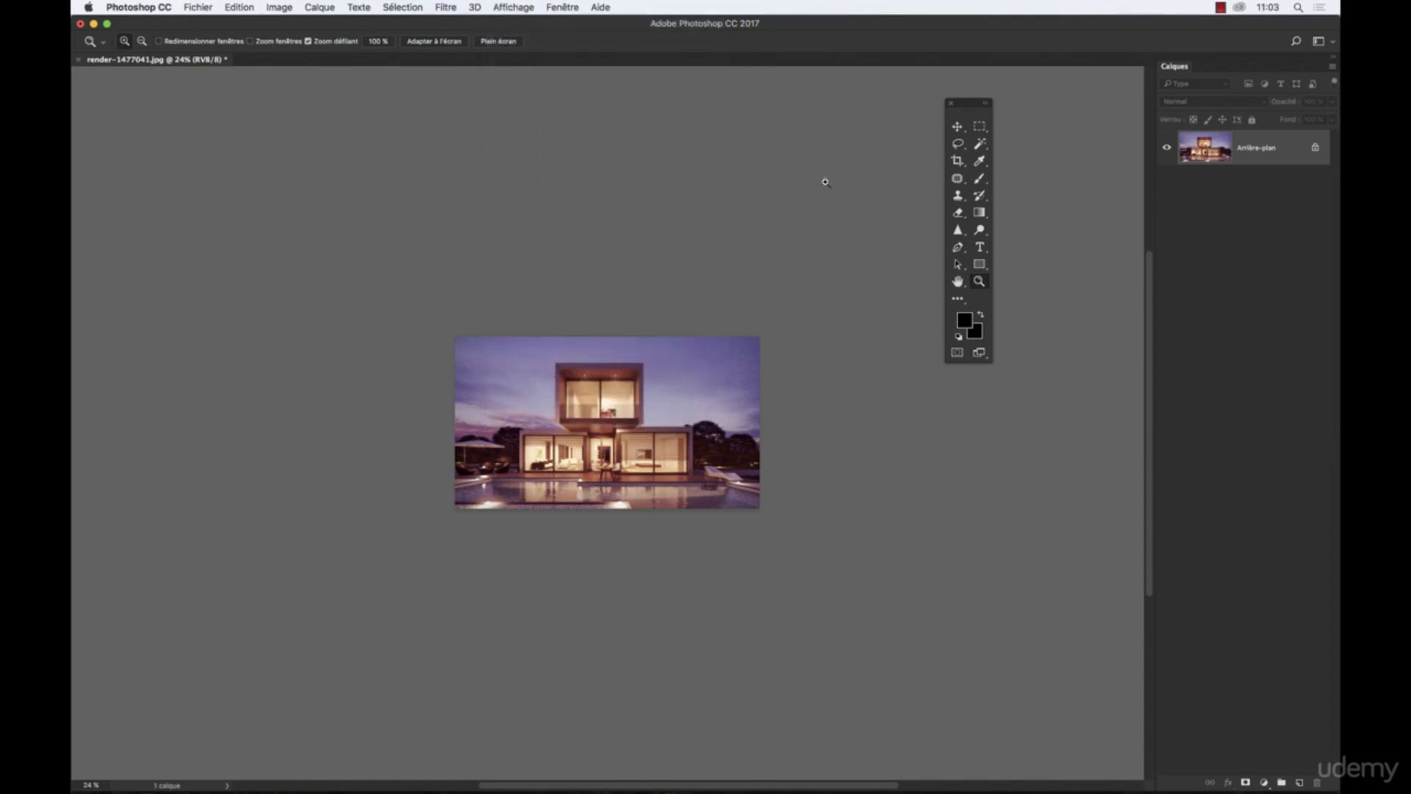
{"action": "key", "text": "super+plus"}
{"action": "key", "text": "super+plus"}
{"action": "key", "text": "super+plus"}
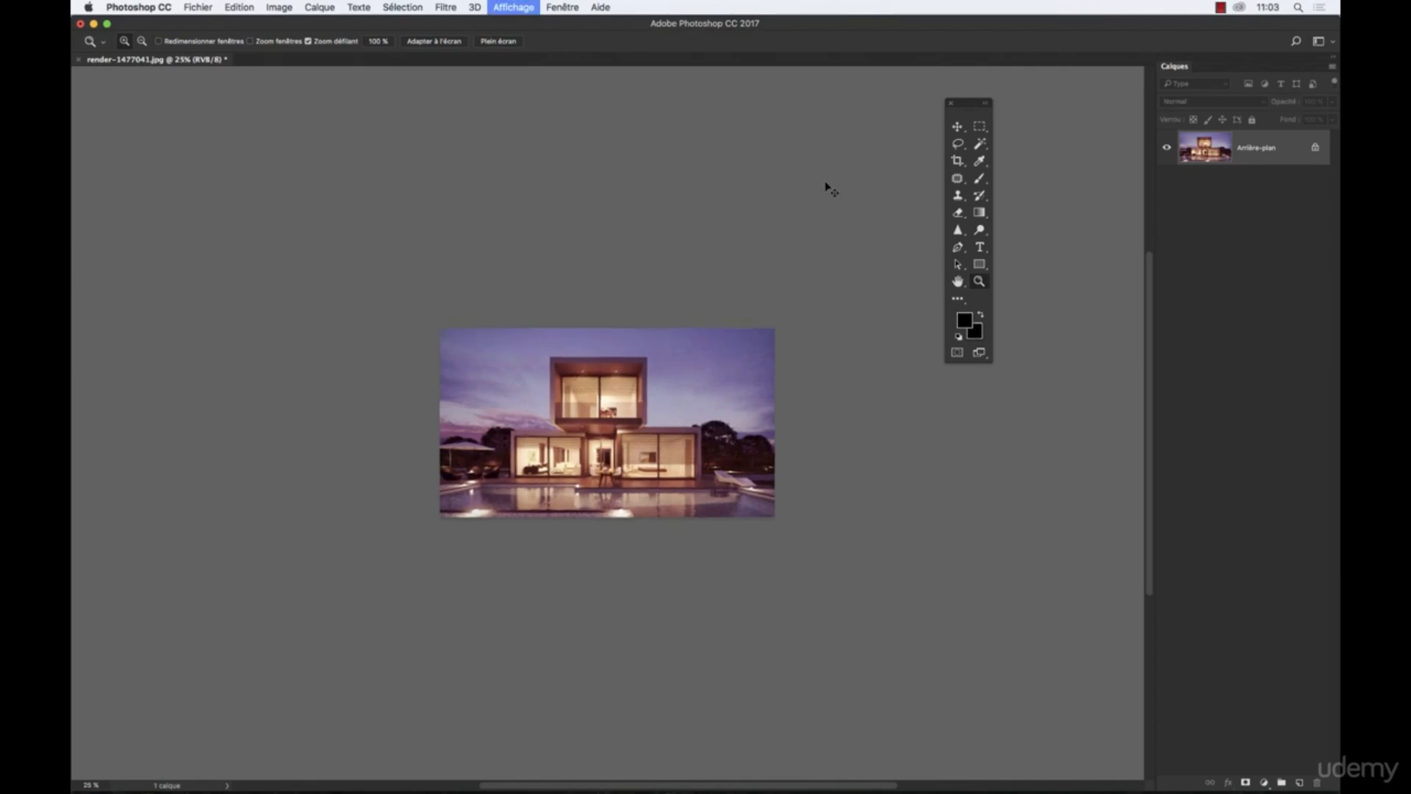
{"action": "key", "text": "super+minus"}
{"action": "key", "text": "super+minus"}
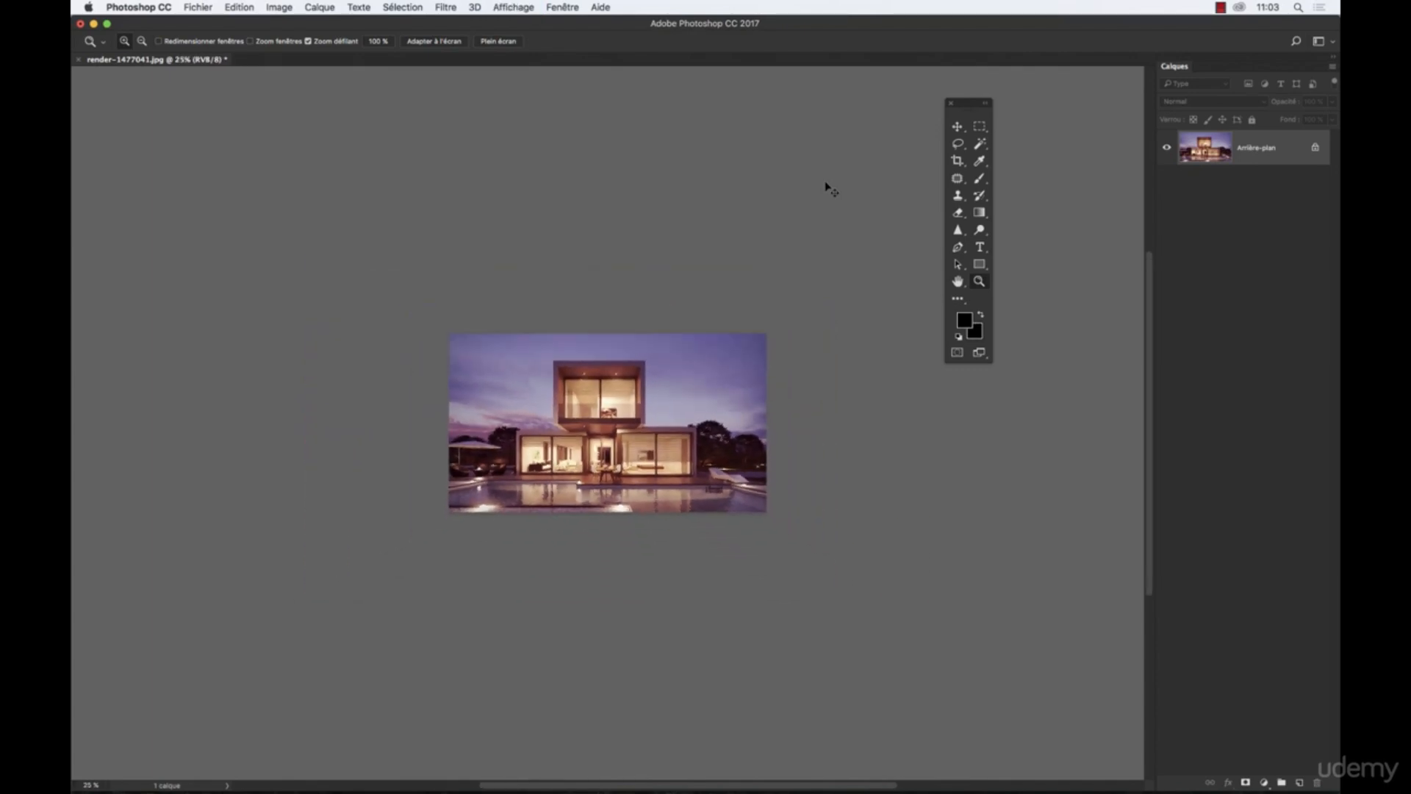
Alternate the photo between the fit-to-screen and 100% views and zoom out to 50%
{"action": "key", "text": "super+0"}
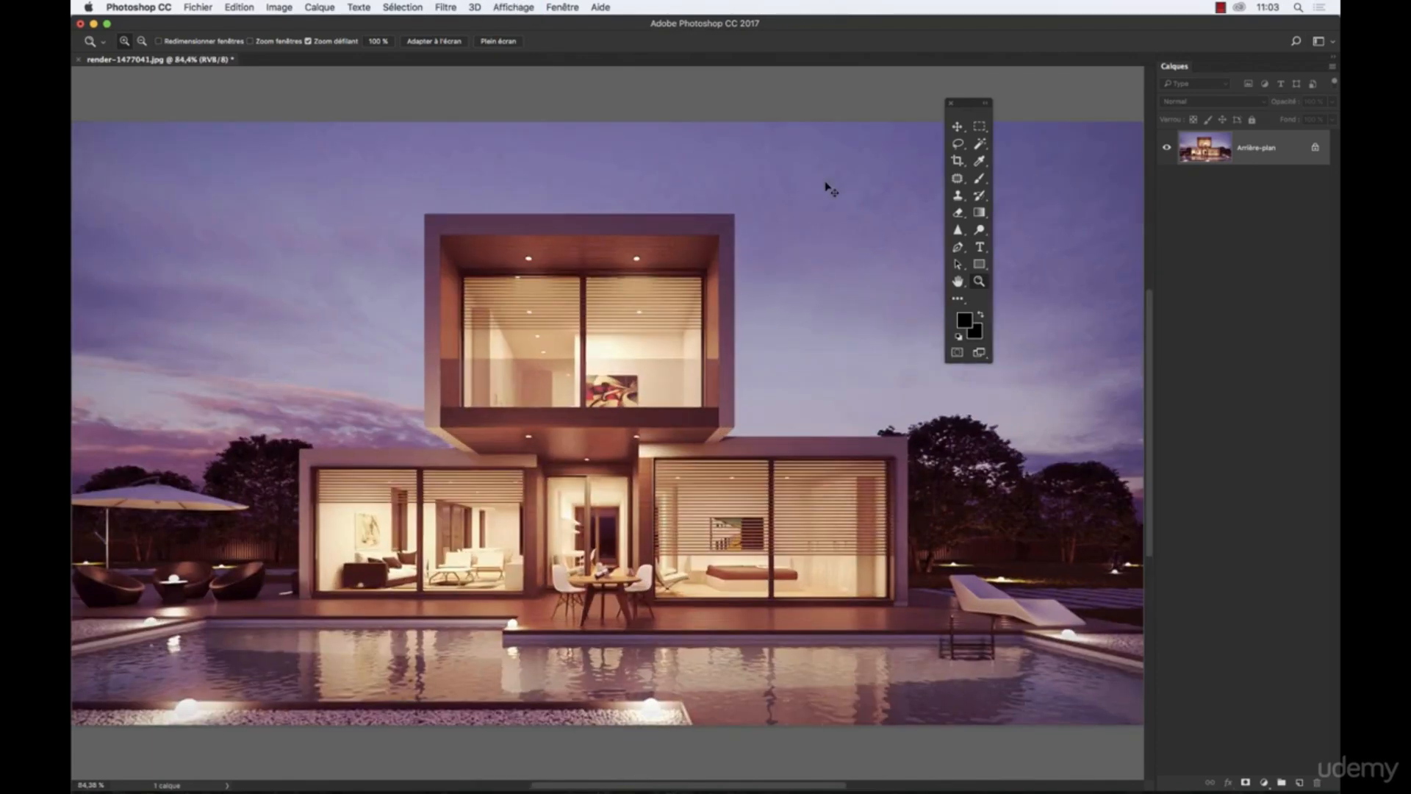
{"action": "key", "text": "super+1"}
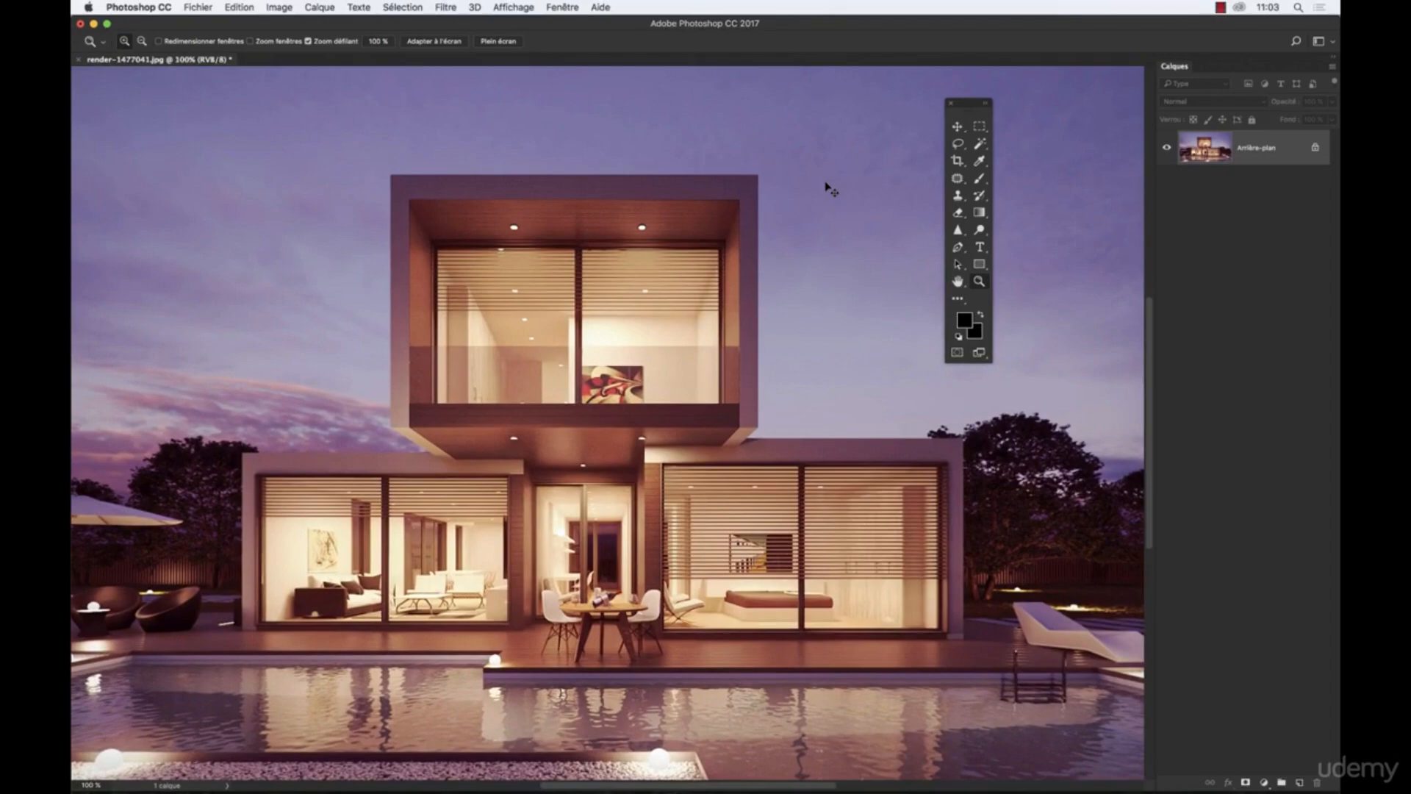
{"action": "key", "text": "super+0"}
{"action": "key", "text": "super+minus"}
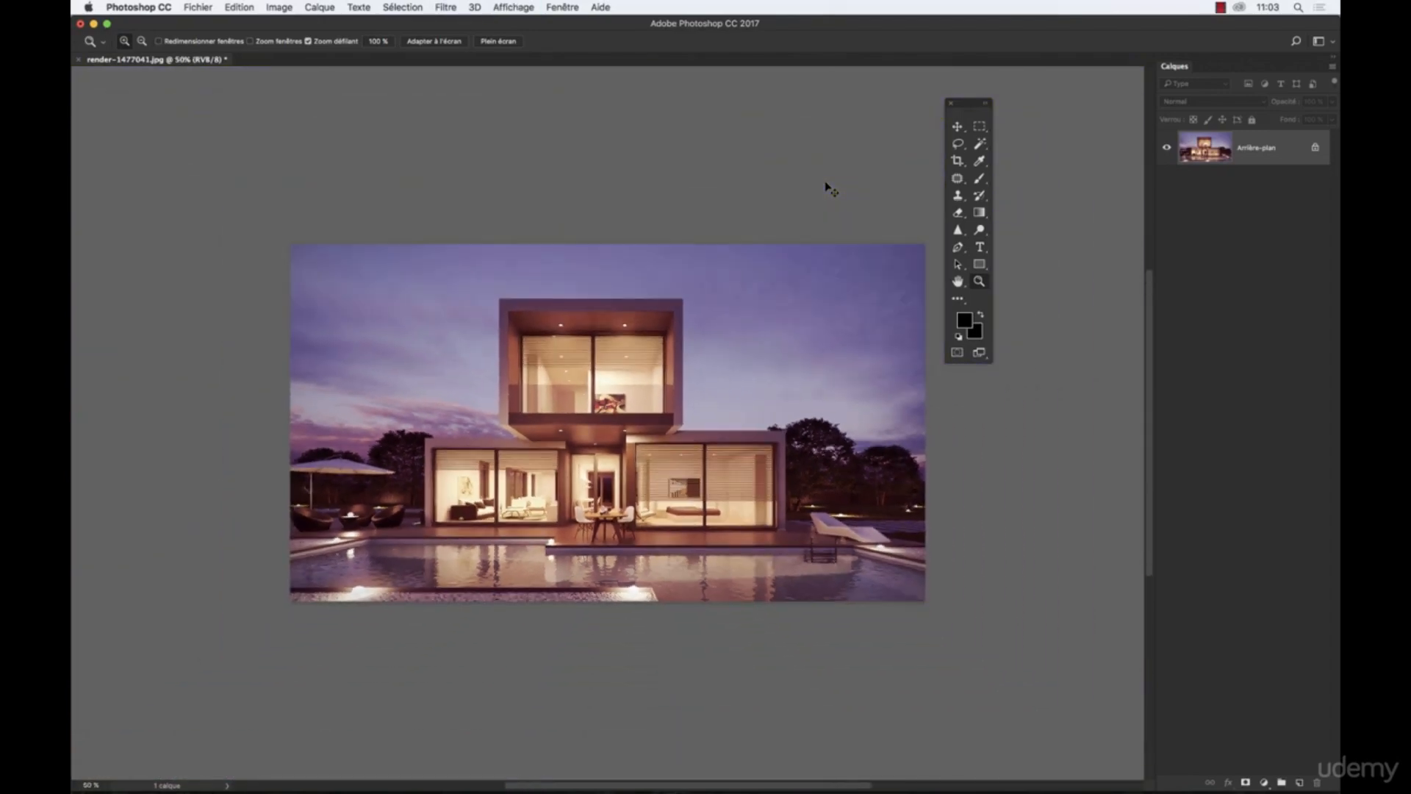
Pan the house photo across the canvas, zoom it in to 100% and move the enlarged view around
{"action": "left_click", "coordinate": [710, 407], "text": "alt"}
{"action": "scroll", "coordinate": [412, 346], "scroll_direction": "right", "scroll_amount": 5}
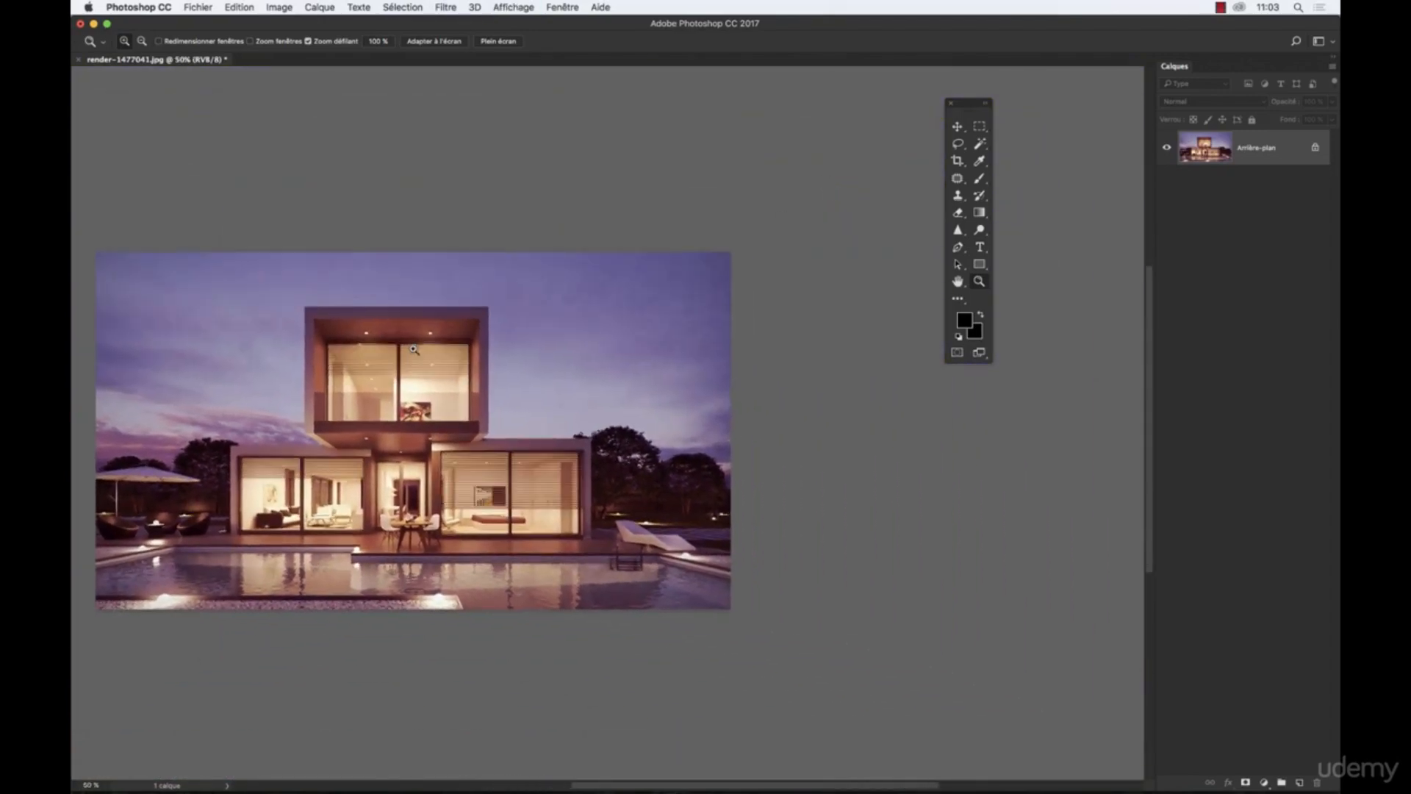
{"action": "key", "text": "super+plus"}
{"action": "key", "text": "super+plus"}
{"action": "scroll", "coordinate": [561, 337], "scroll_direction": "left", "scroll_amount": 10}
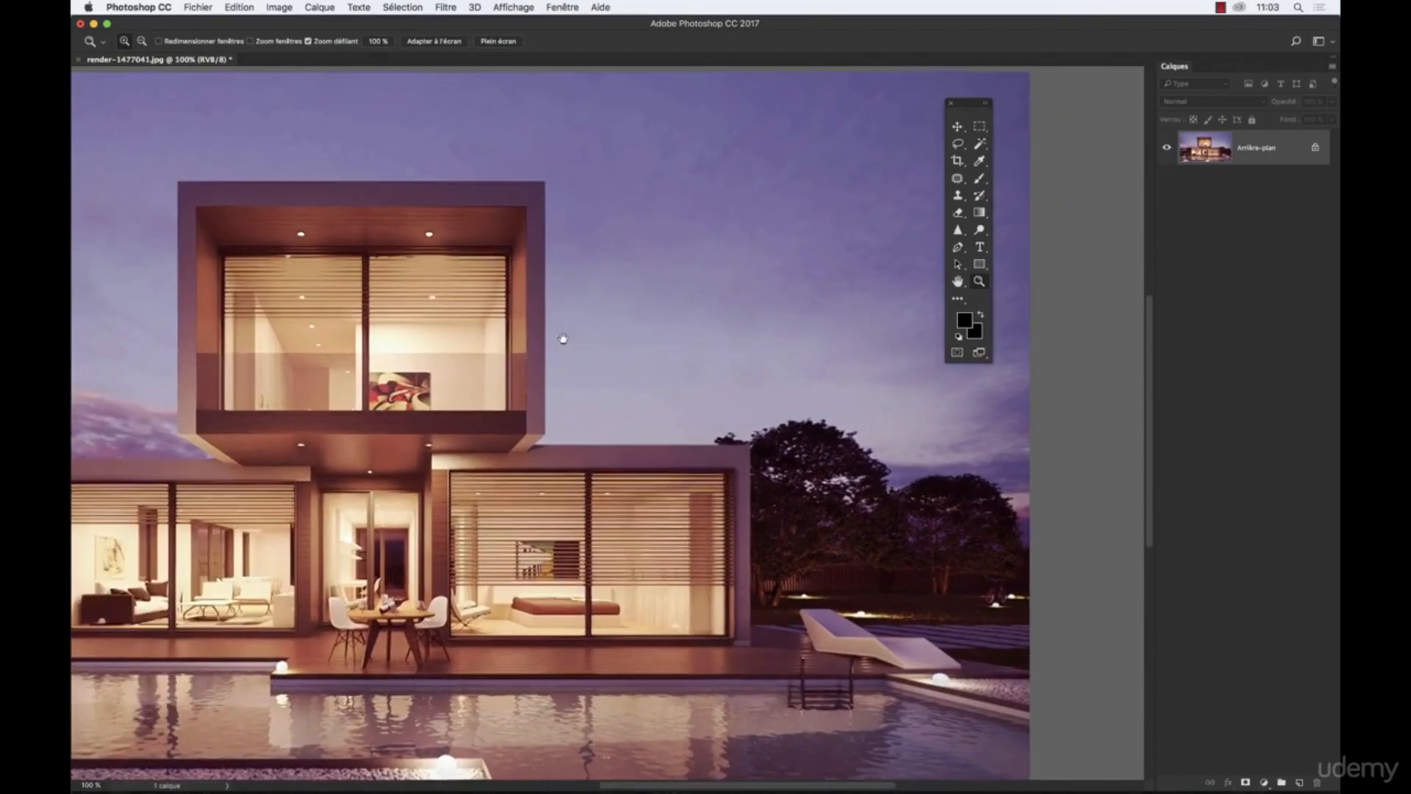
{"action": "scroll", "coordinate": [430, 409], "scroll_direction": "left", "scroll_amount": 3}
{"action": "scroll", "coordinate": [514, 397], "scroll_direction": "right", "scroll_amount": 8}
{"action": "scroll", "coordinate": [514, 397], "scroll_direction": "down", "scroll_amount": 2}
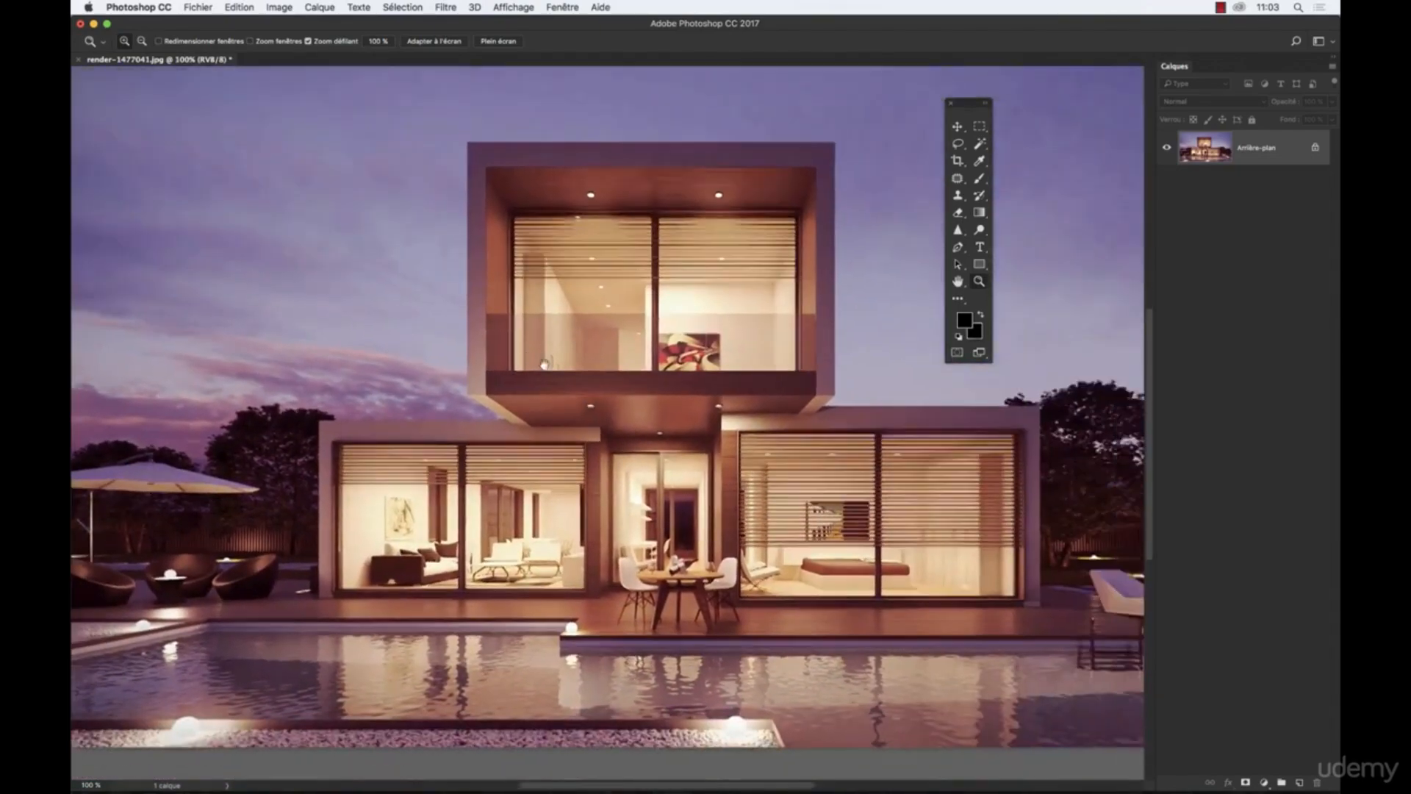
{"action": "scroll", "coordinate": [567, 389], "scroll_direction": "right", "scroll_amount": 5}
{"action": "scroll", "coordinate": [580, 345], "scroll_direction": "up", "scroll_amount": 6}
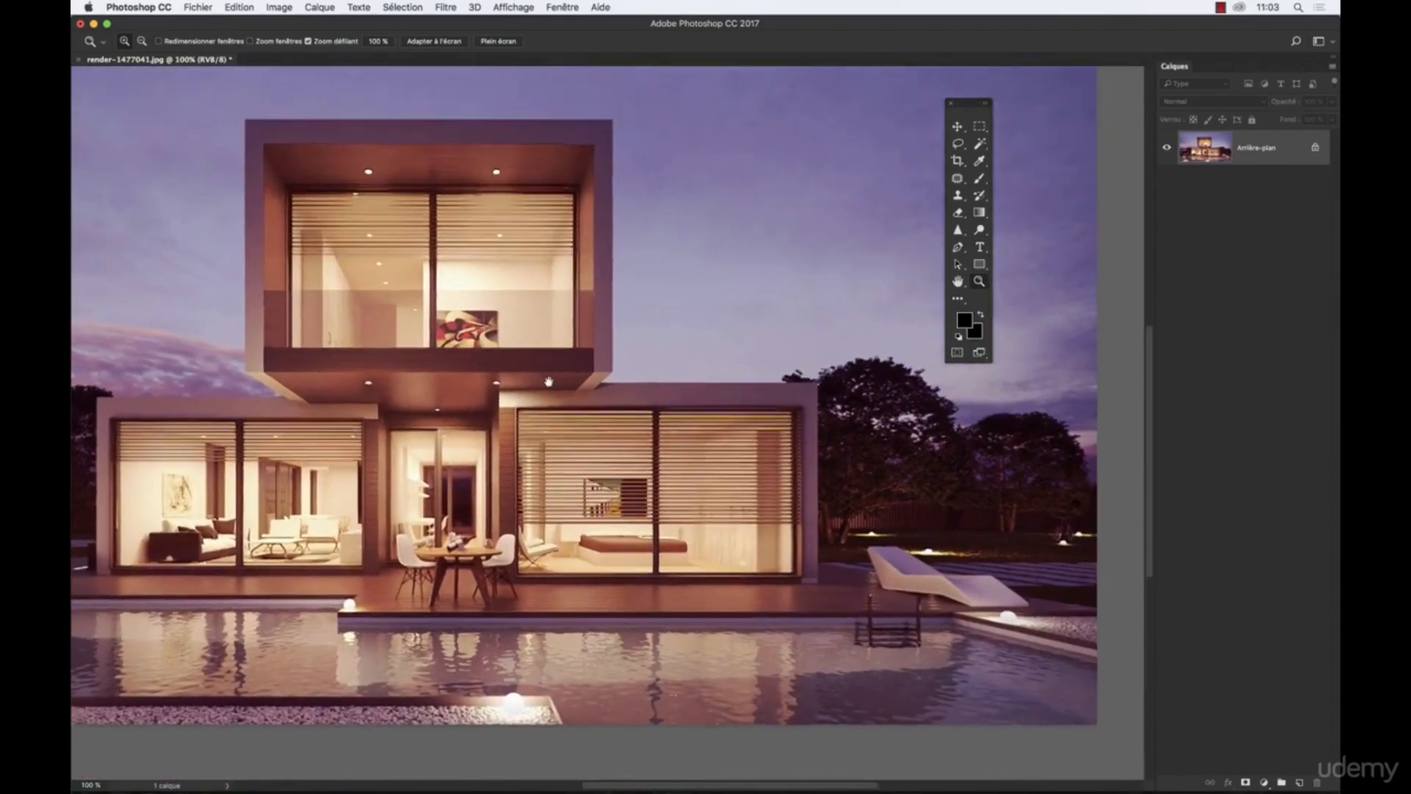
{"action": "scroll", "coordinate": [610, 259], "scroll_direction": "down", "scroll_amount": 2}
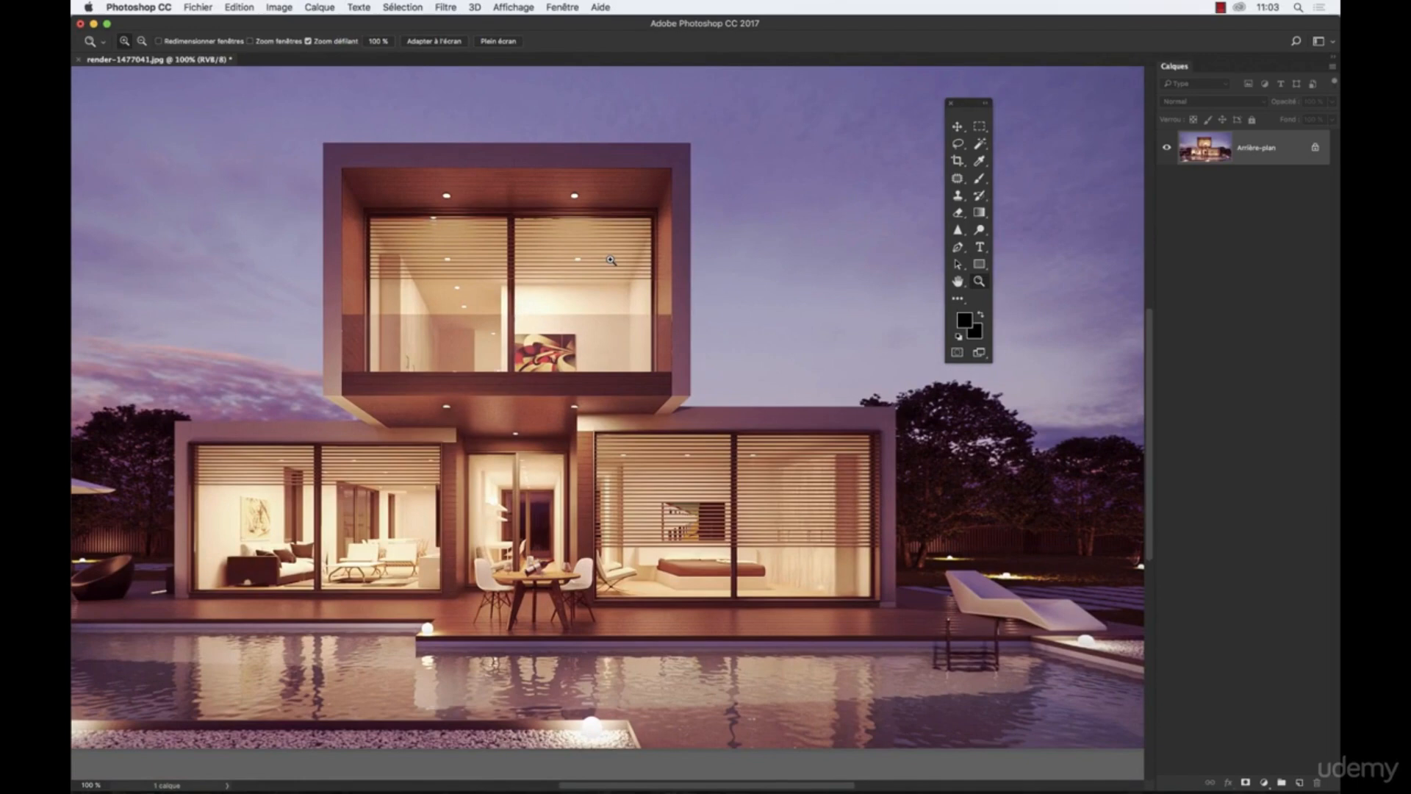
Review the zoom commands and their shortcuts, and pan the photo at 50% back toward the canvas centre
{"action": "left_click", "coordinate": [503, 5]}
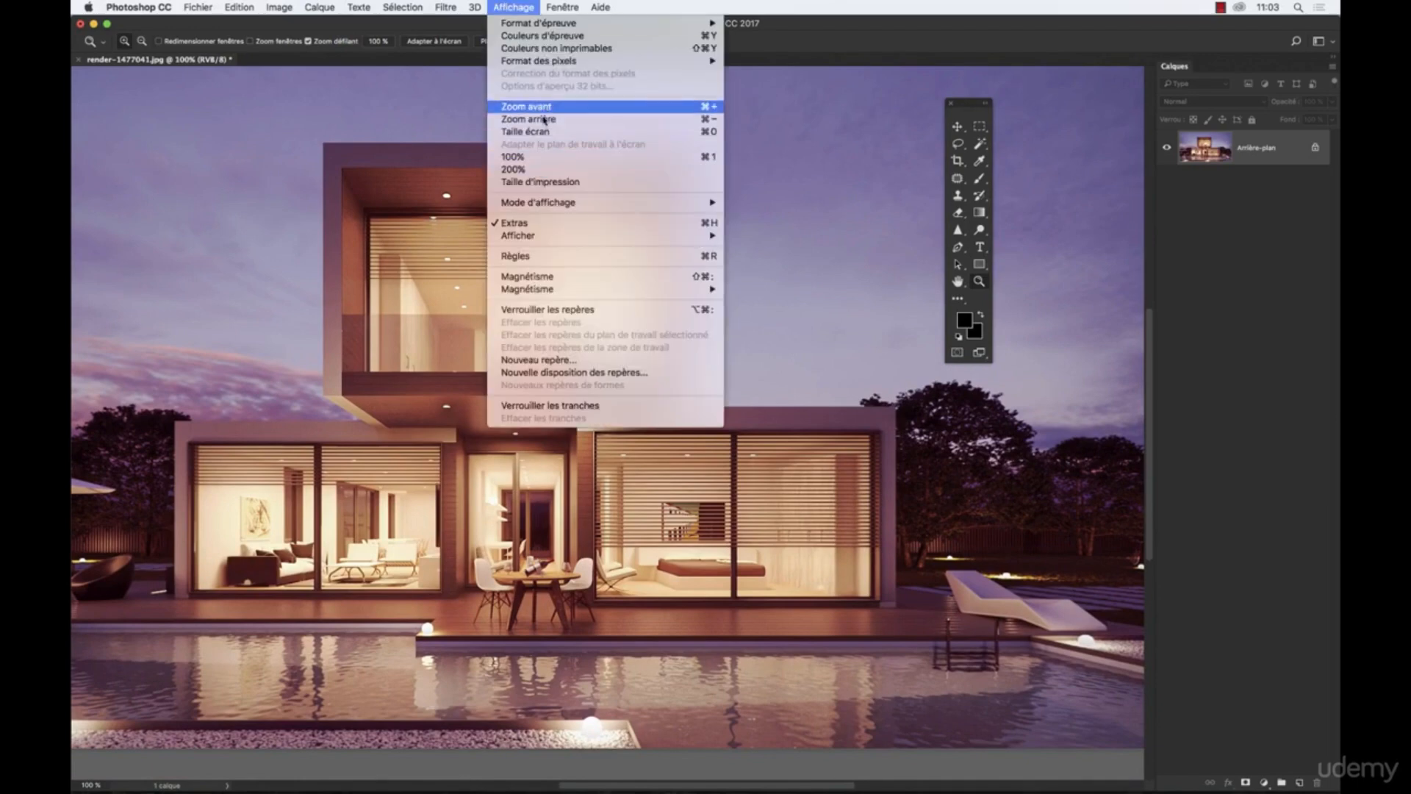
{"action": "left_click", "coordinate": [989, 177]}
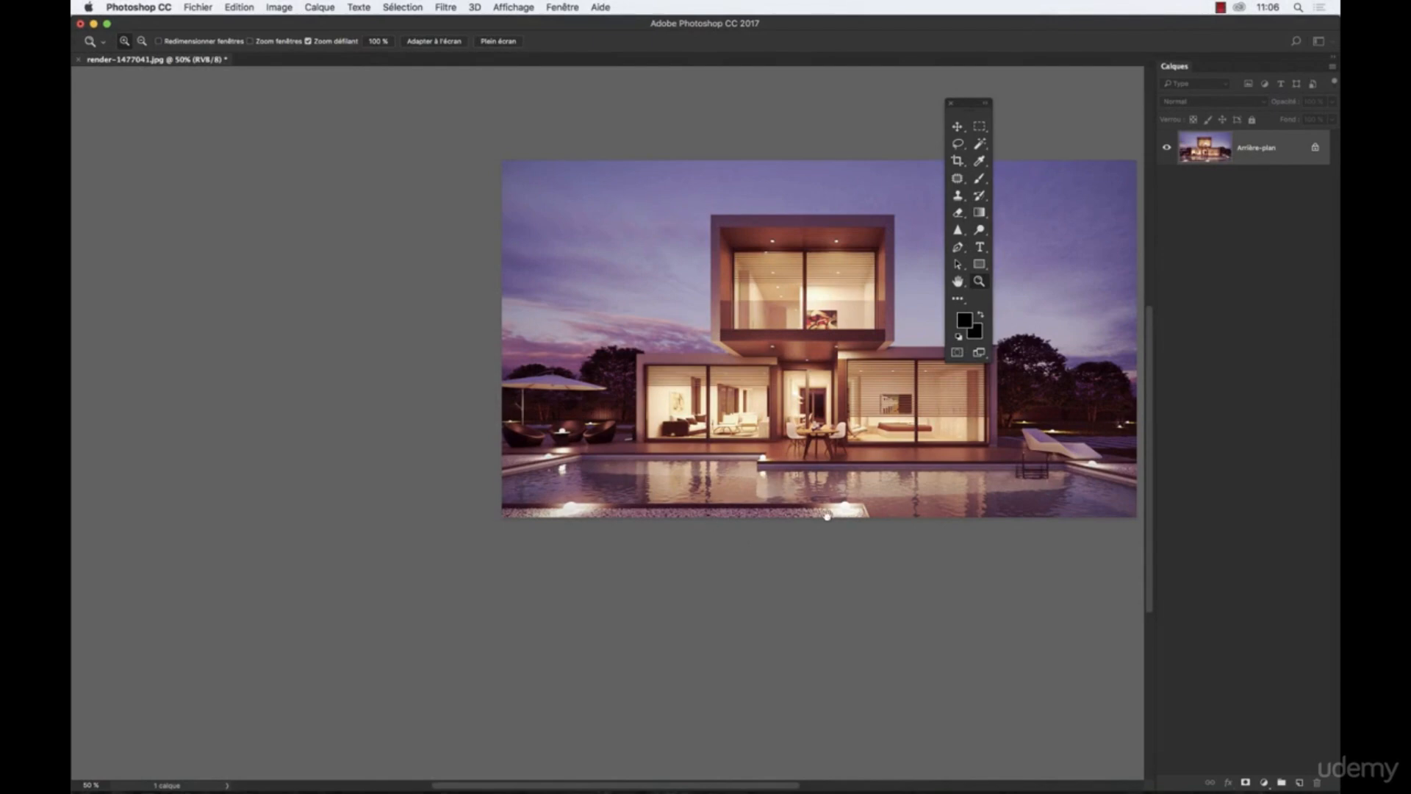
{"action": "left_click_drag", "start_coordinate": [825, 513], "coordinate": [641, 579]}
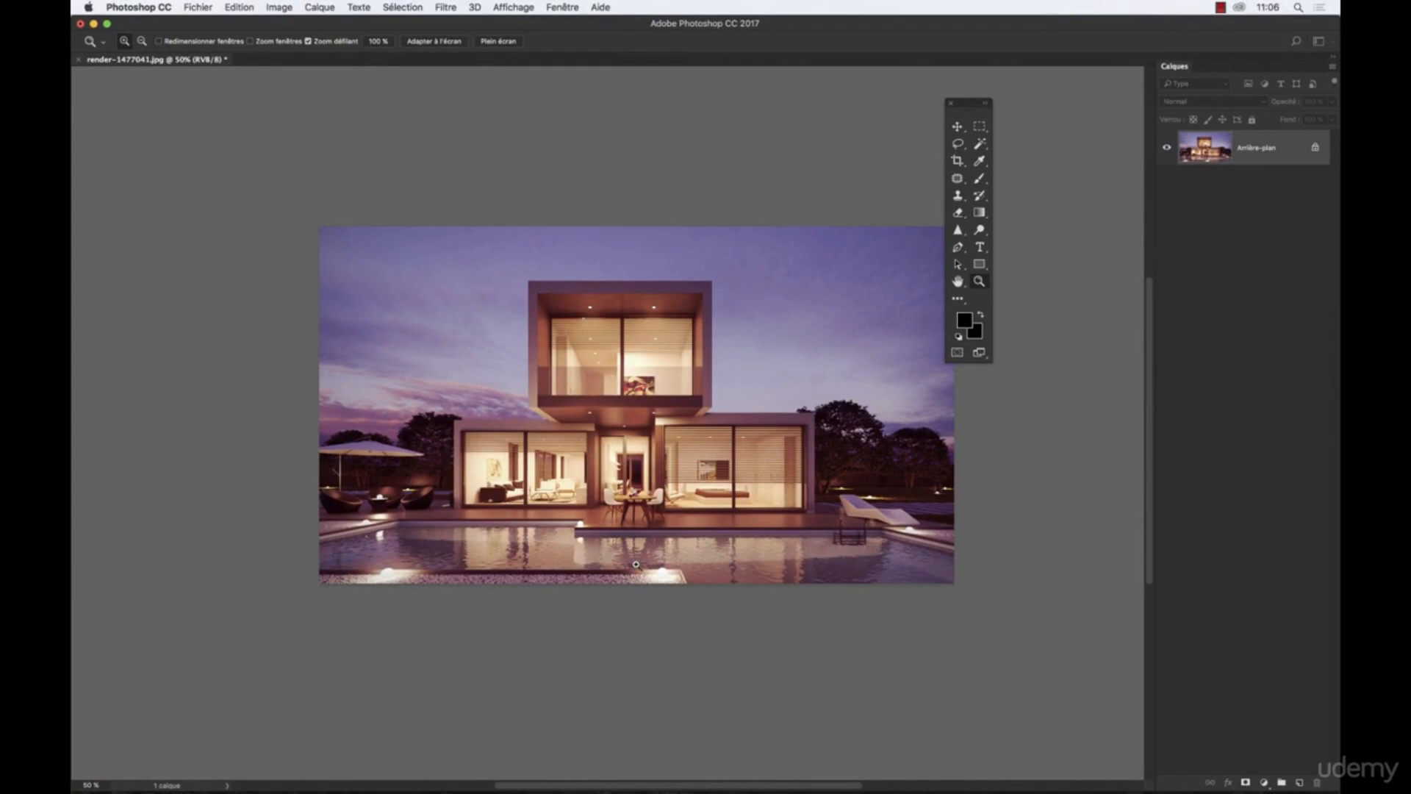
Check the graphics processor option in the Performance preferences and review its advanced settings
{"action": "left_click", "coordinate": [140, 8]}
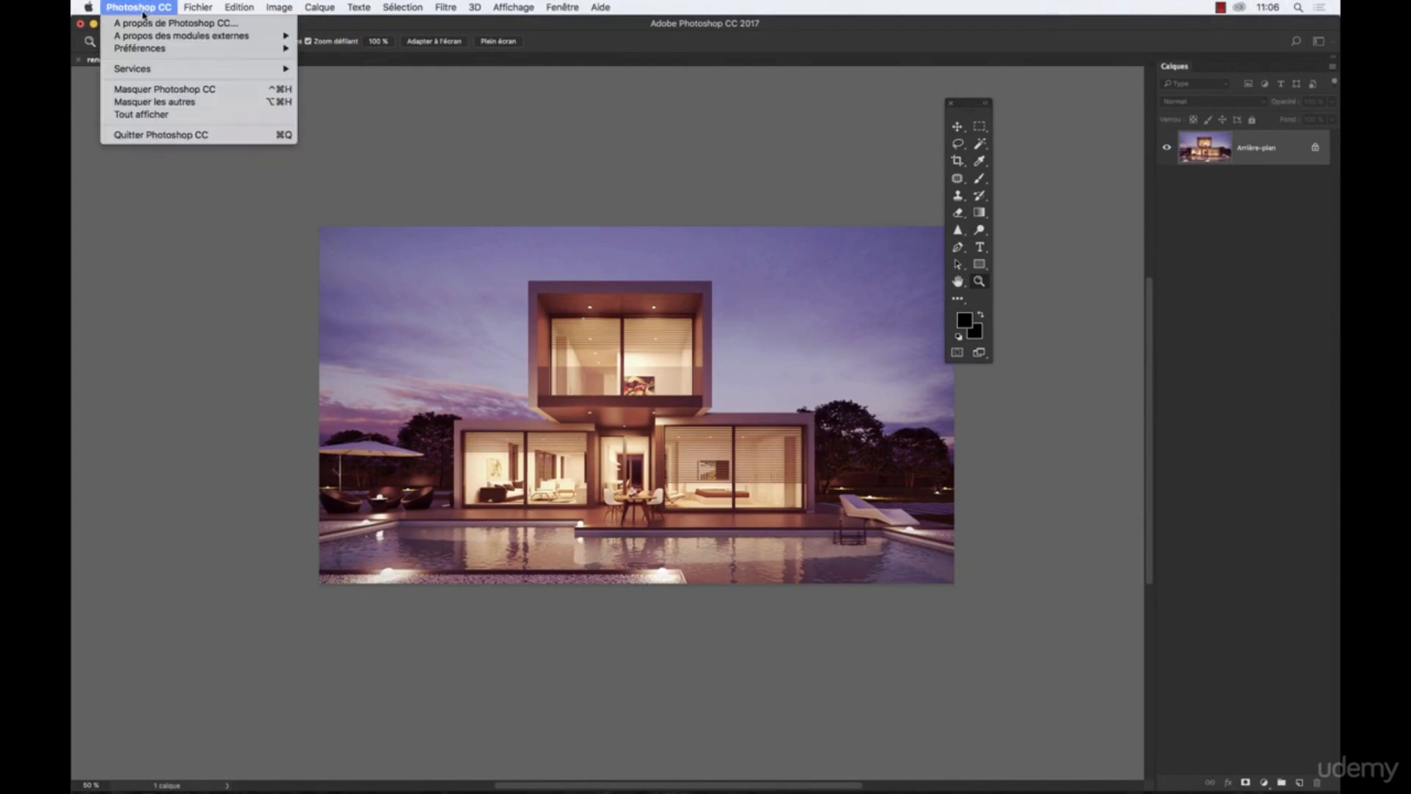
{"action": "mouse_move", "coordinate": [134, 49]}
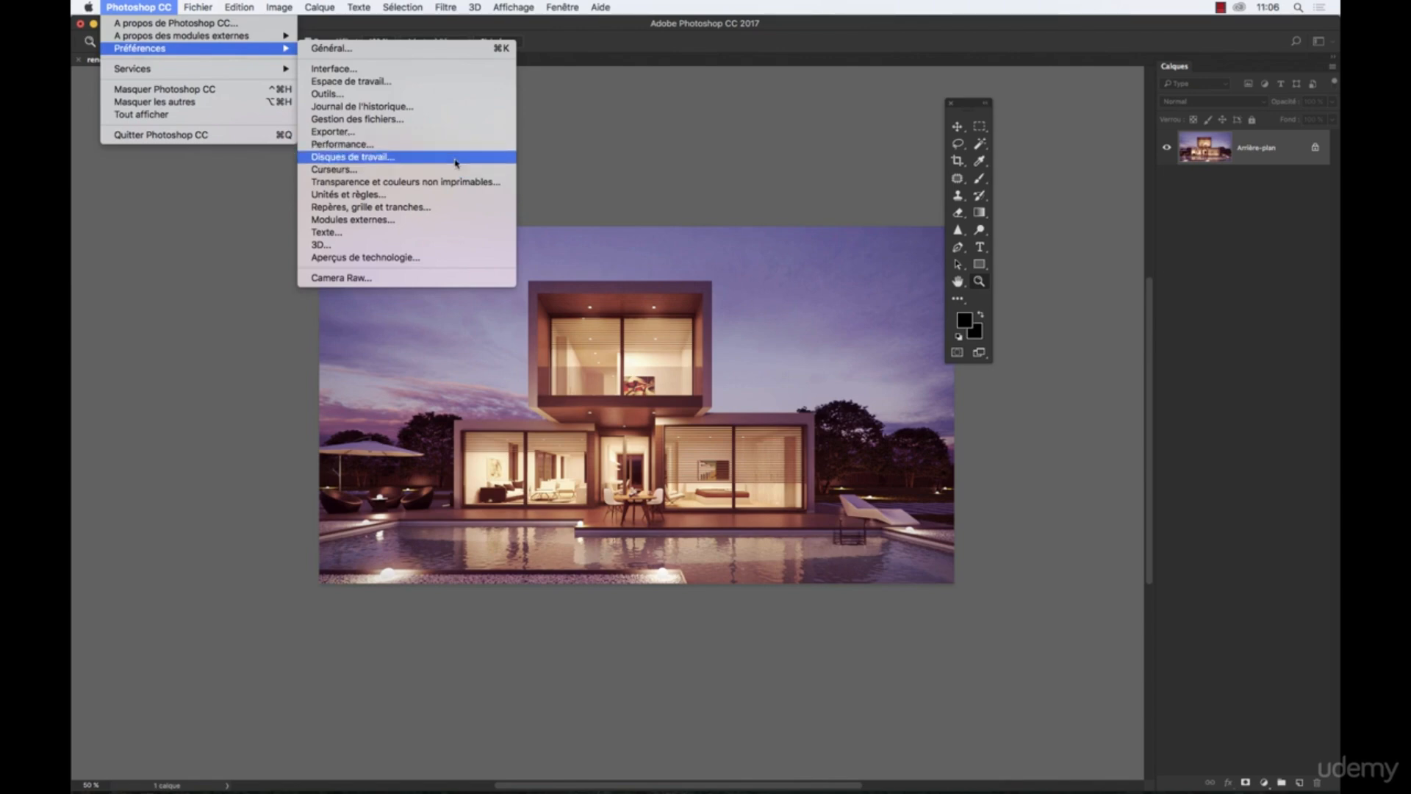
{"action": "left_click", "coordinate": [408, 144]}
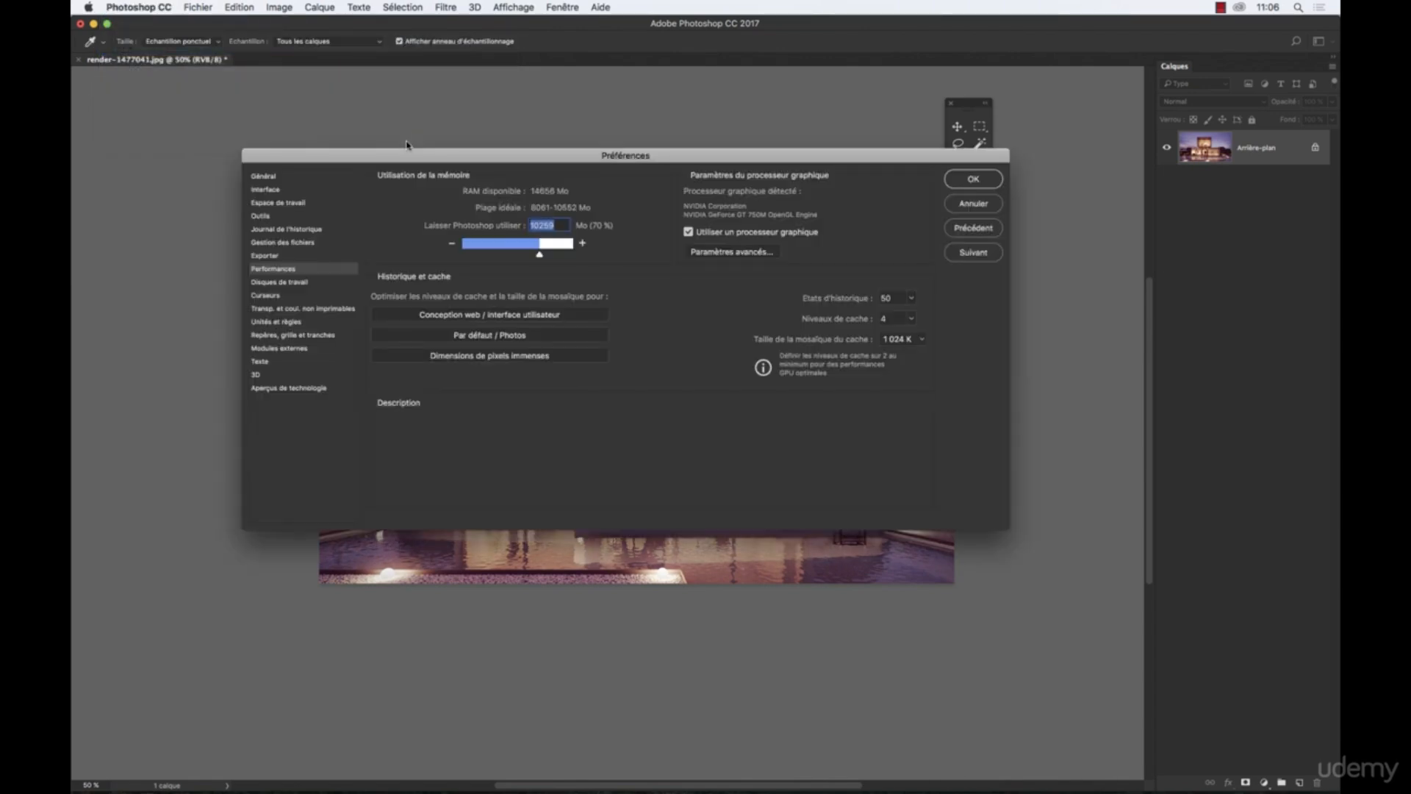
{"action": "mouse_move", "coordinate": [694, 185]}
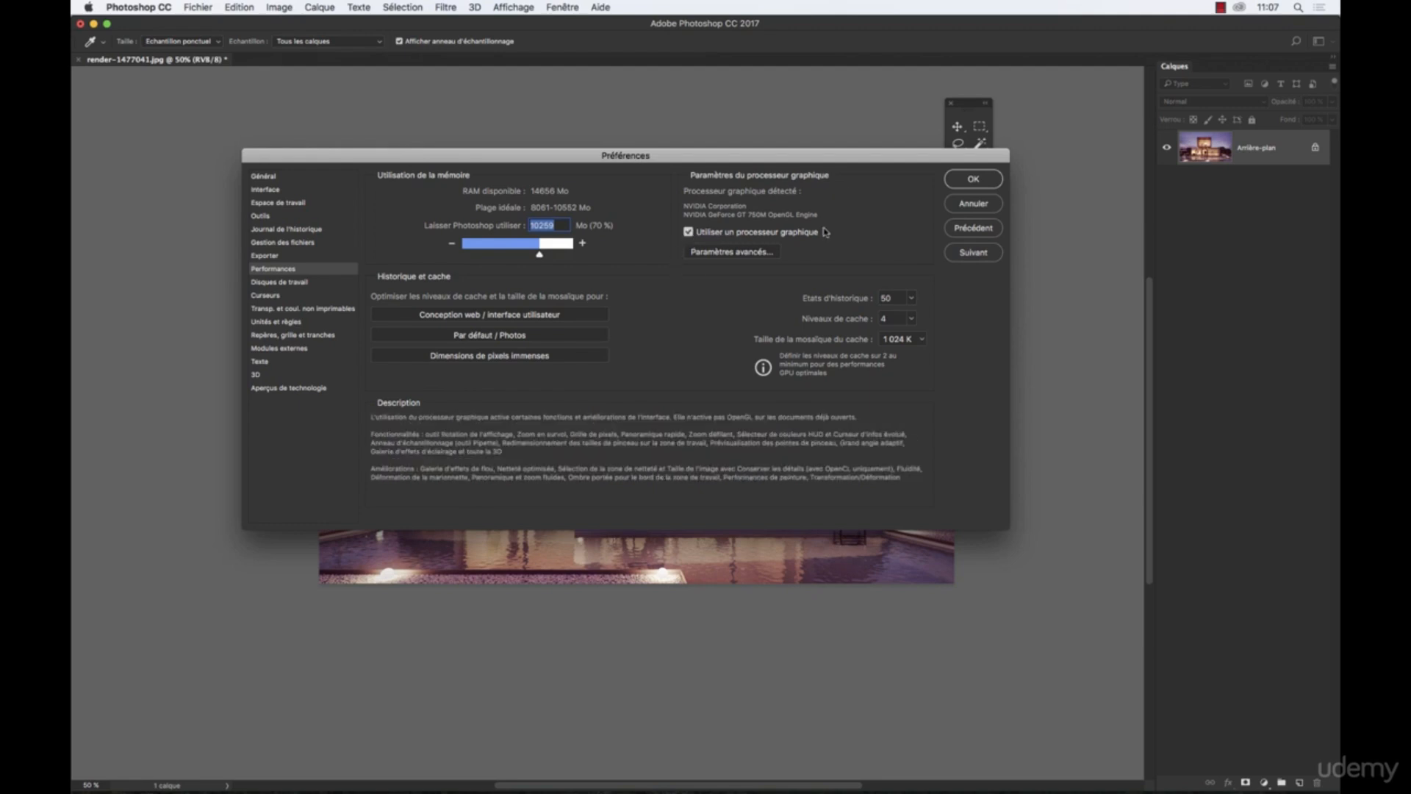
{"action": "left_click", "coordinate": [739, 254]}
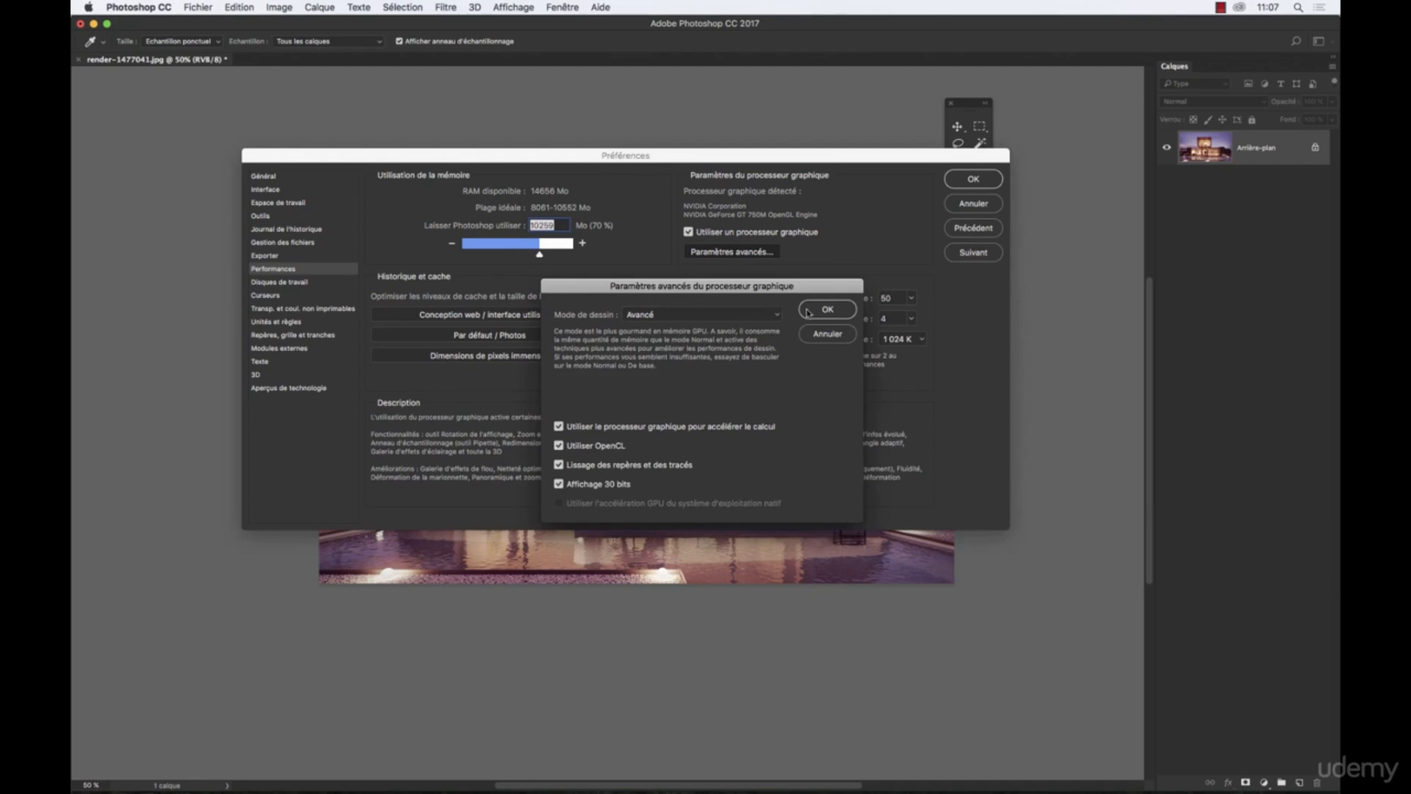
{"action": "left_click", "coordinate": [833, 312]}
{"action": "left_click", "coordinate": [970, 185]}
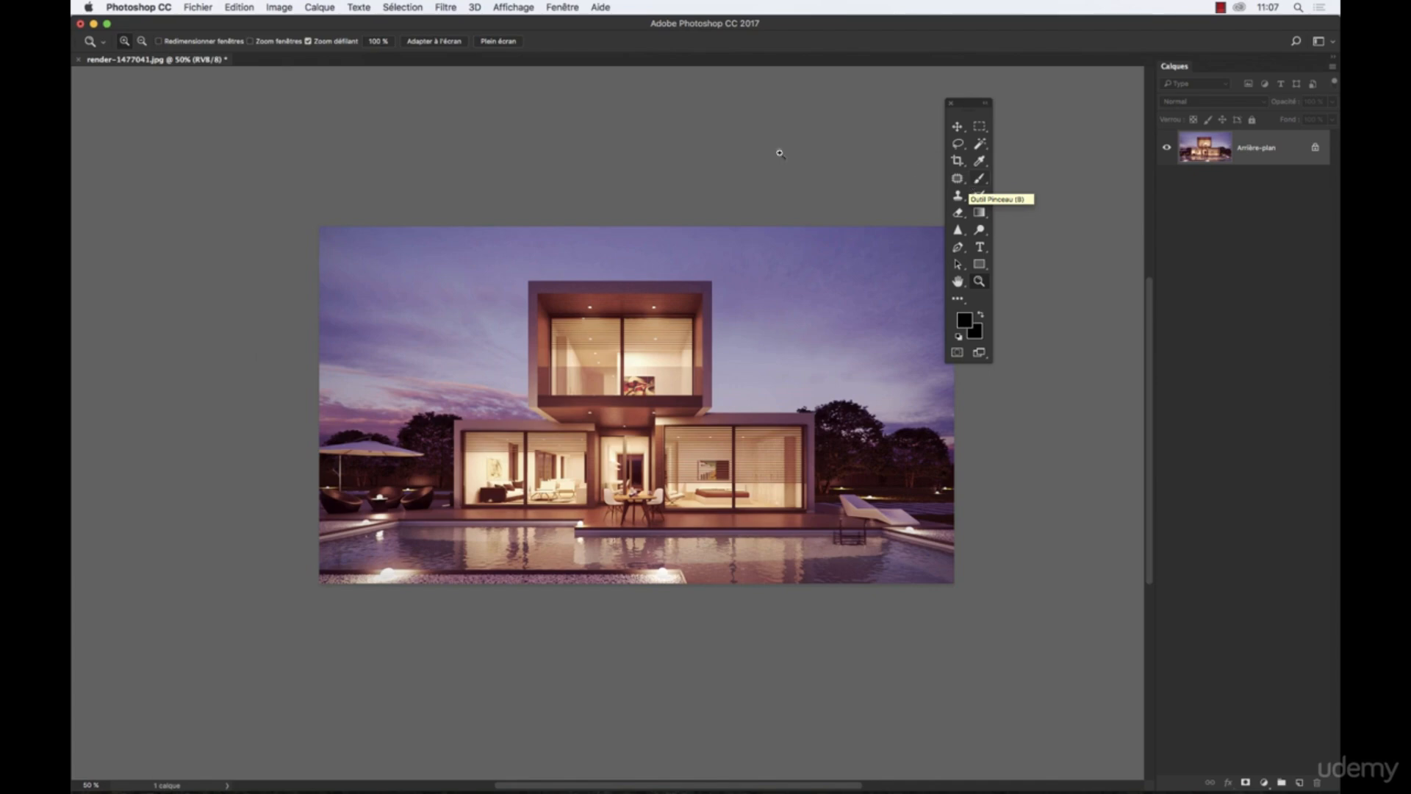
Quit Photoshop and reopen render-1477041.jpg from Adobe Bridge, assigning the Adobe RGB (1998) working profile
{"action": "left_click", "coordinate": [122, 6]}
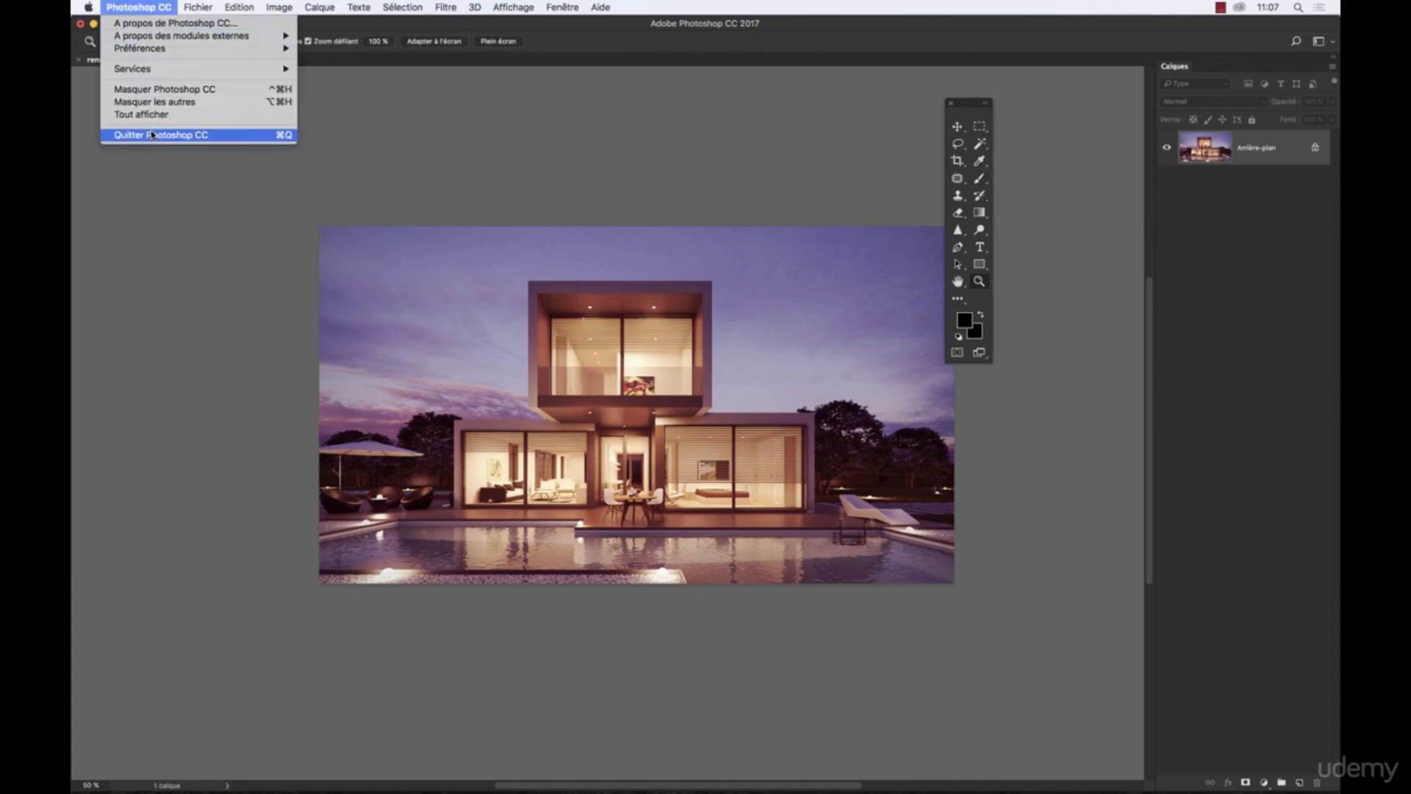
{"action": "left_click", "coordinate": [158, 134]}
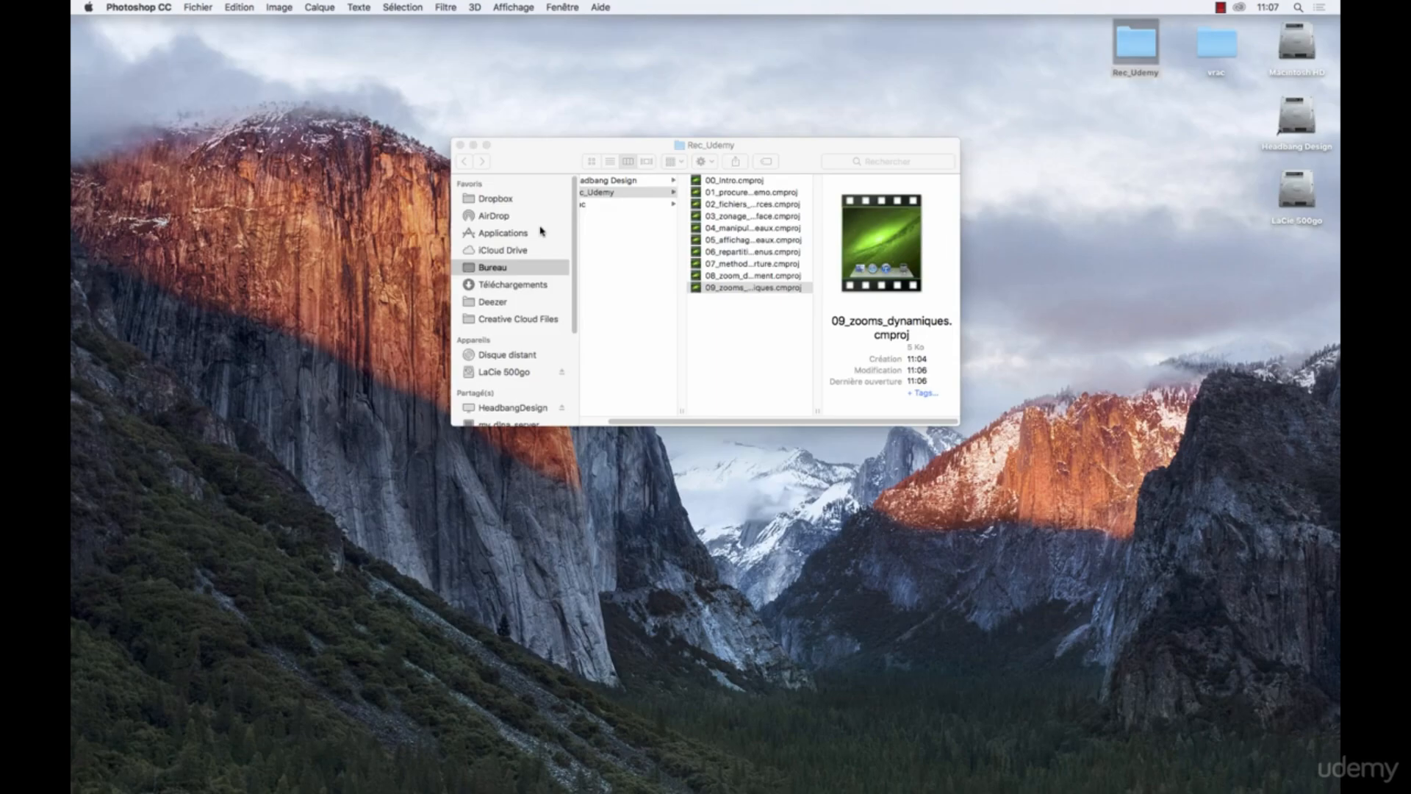
{"action": "mouse_move", "coordinate": [912, 768]}
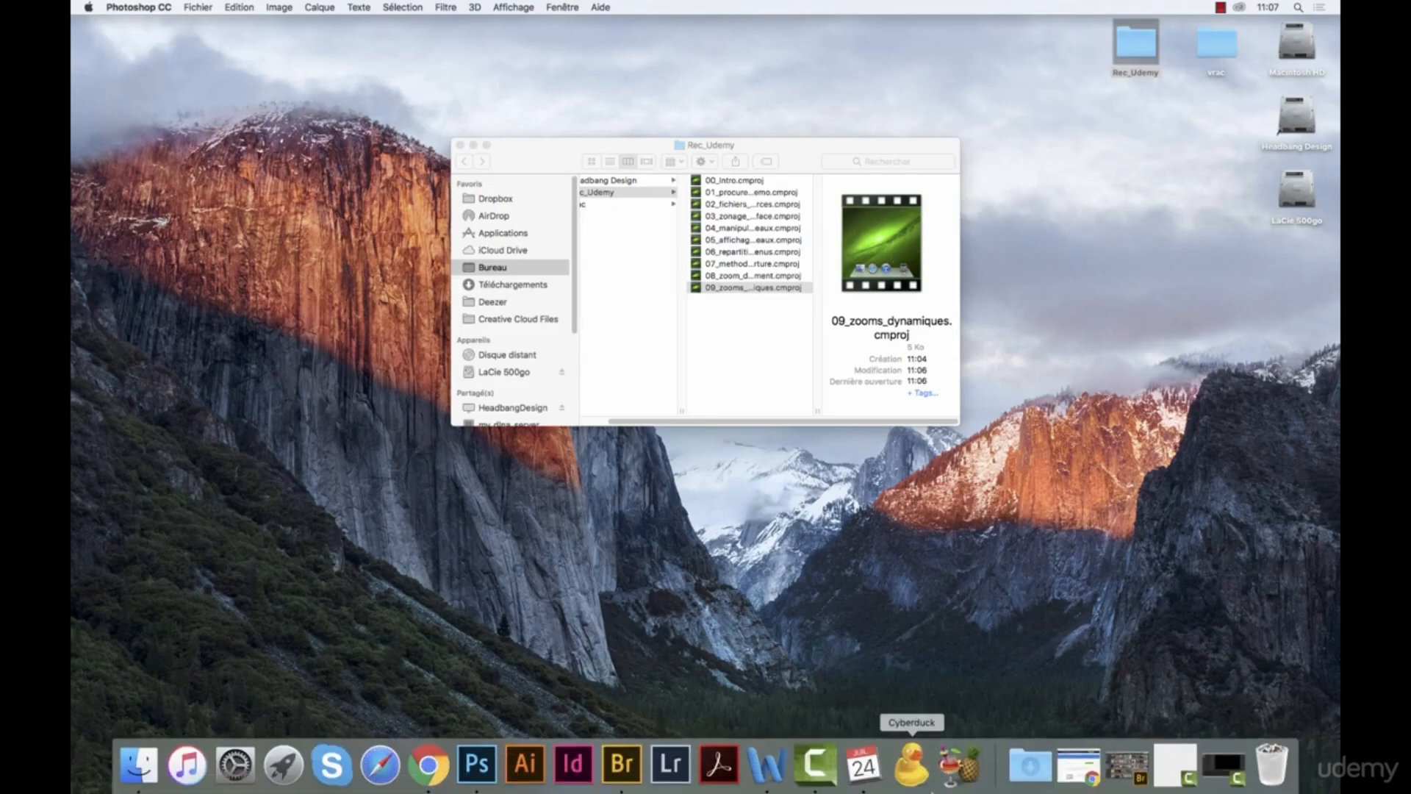
{"action": "left_click", "coordinate": [622, 763]}
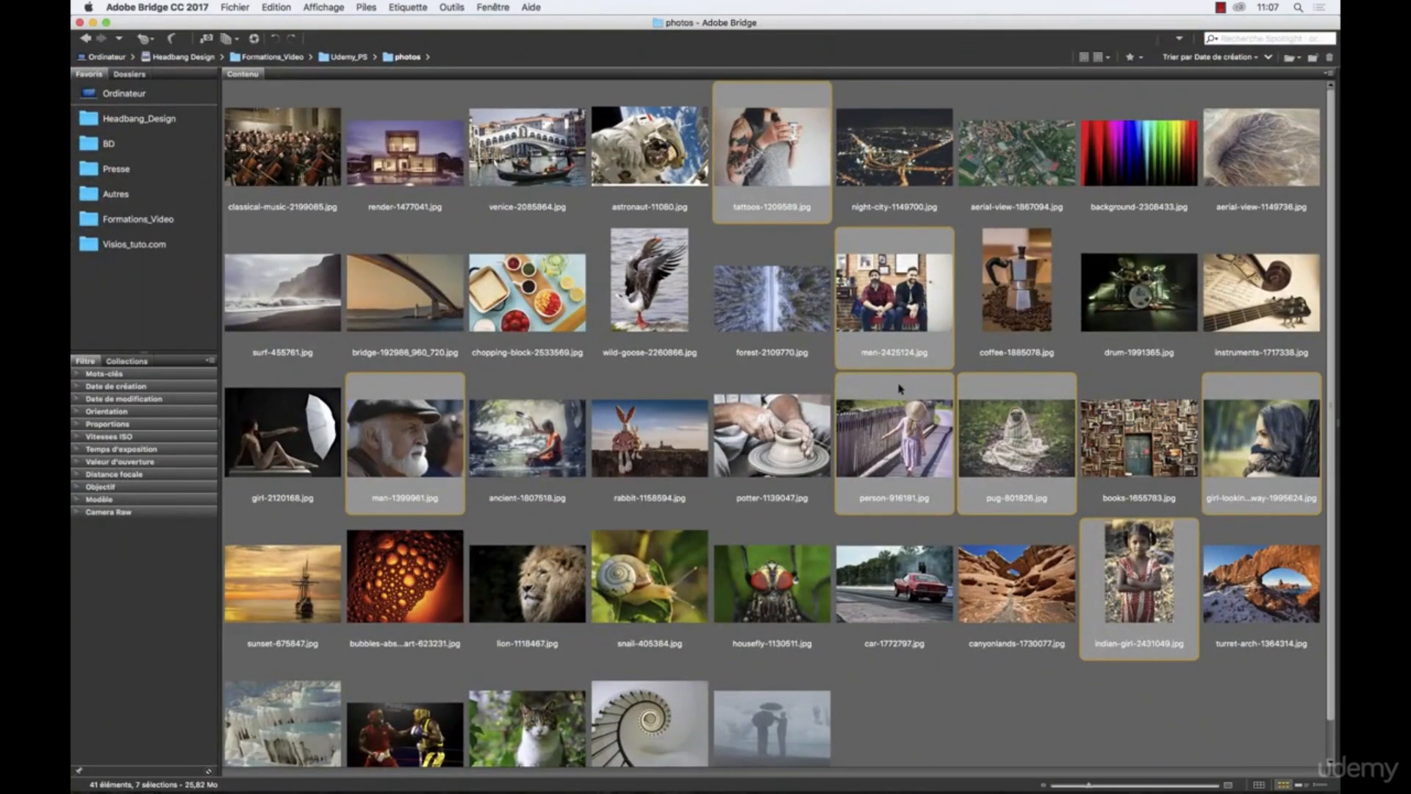
{"action": "left_click", "coordinate": [443, 144]}
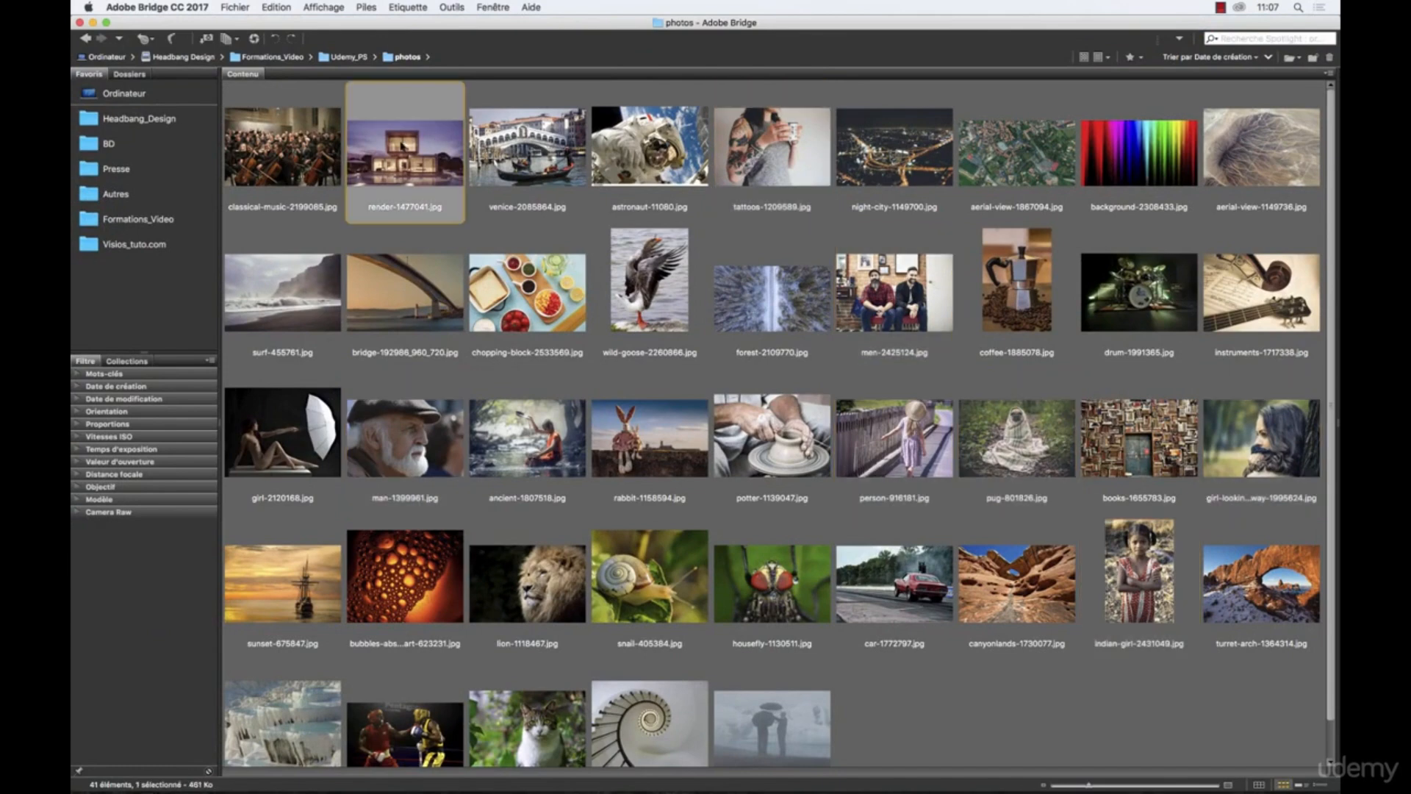
{"action": "left_click", "coordinate": [506, 766]}
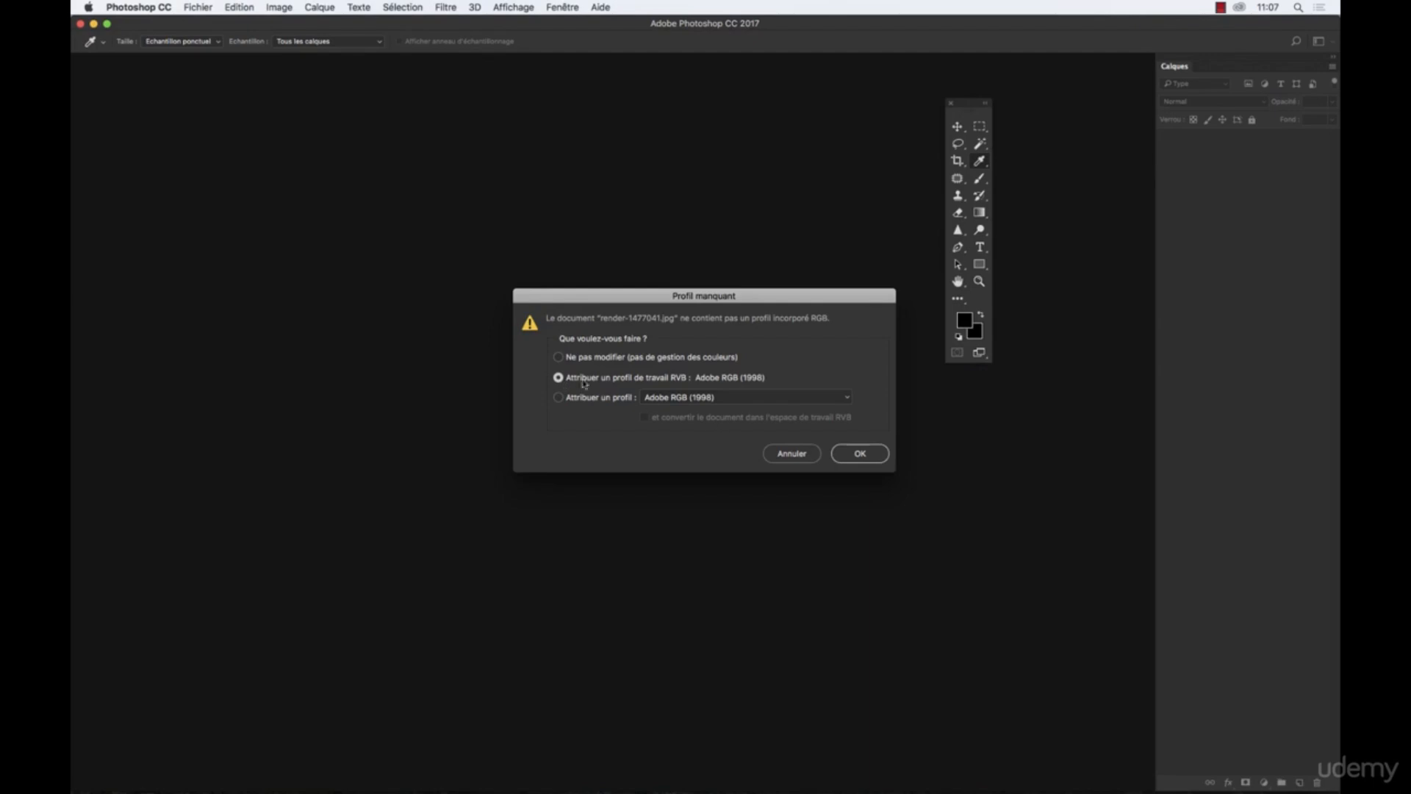
{"action": "left_click", "coordinate": [854, 455]}
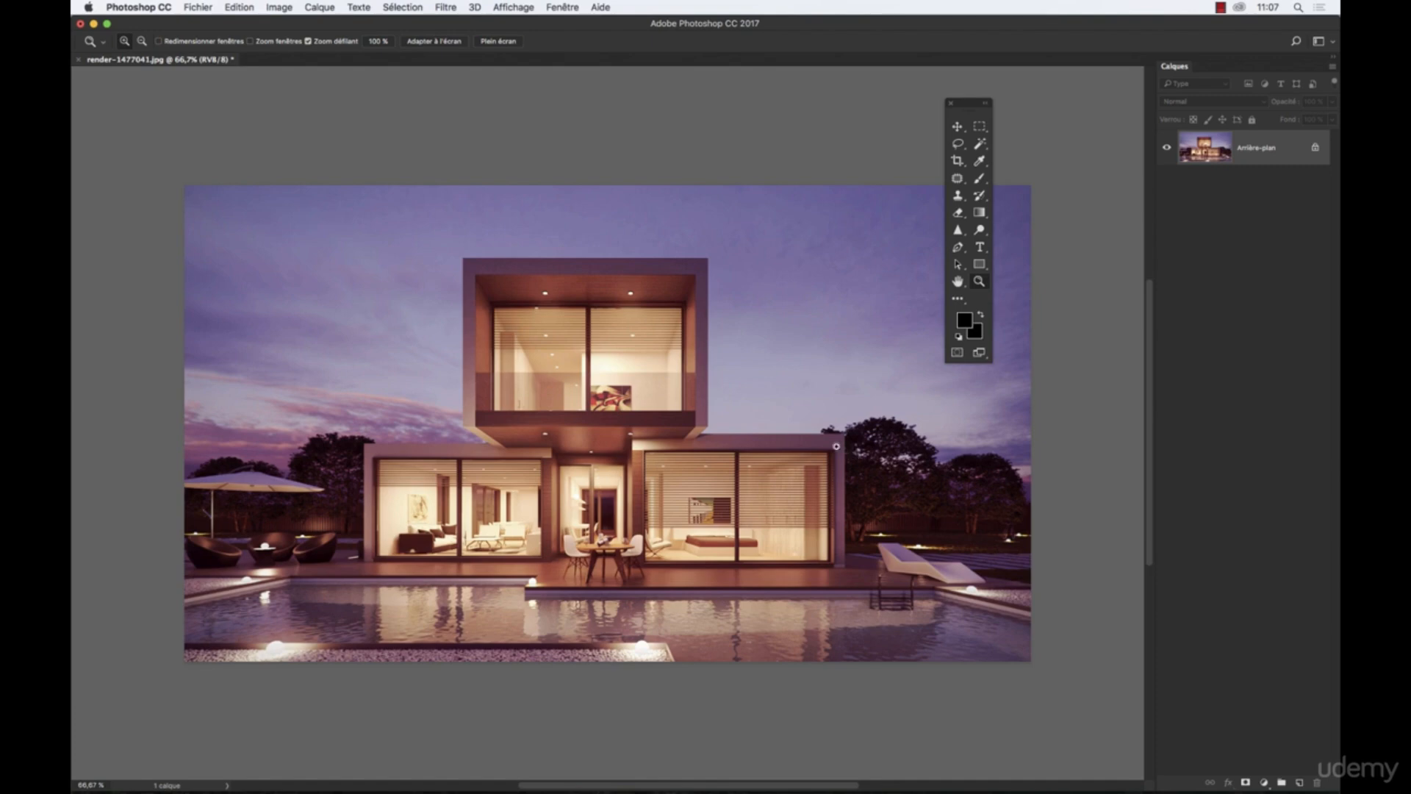
{"action": "left_click", "coordinate": [197, 7]}
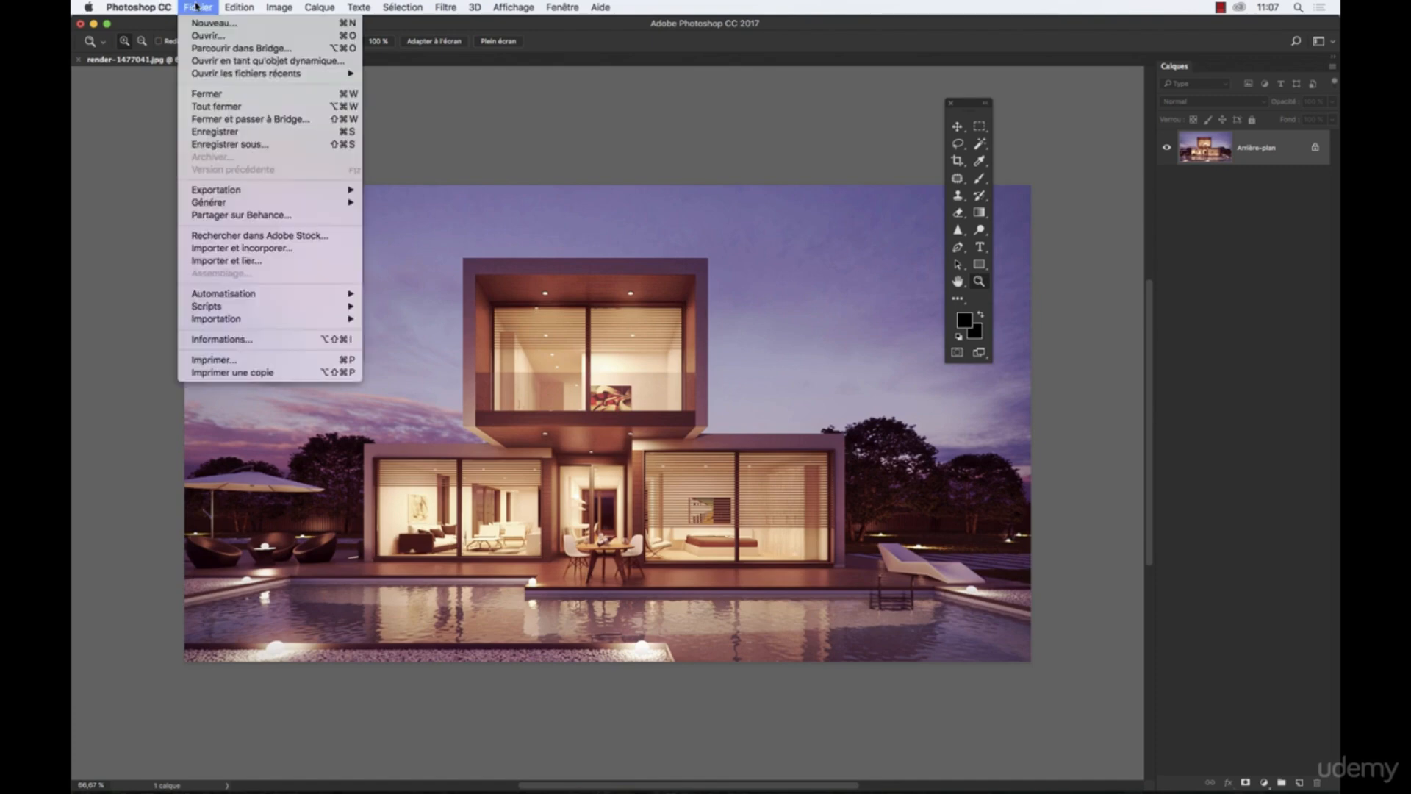
{"action": "mouse_move", "coordinate": [138, 7]}
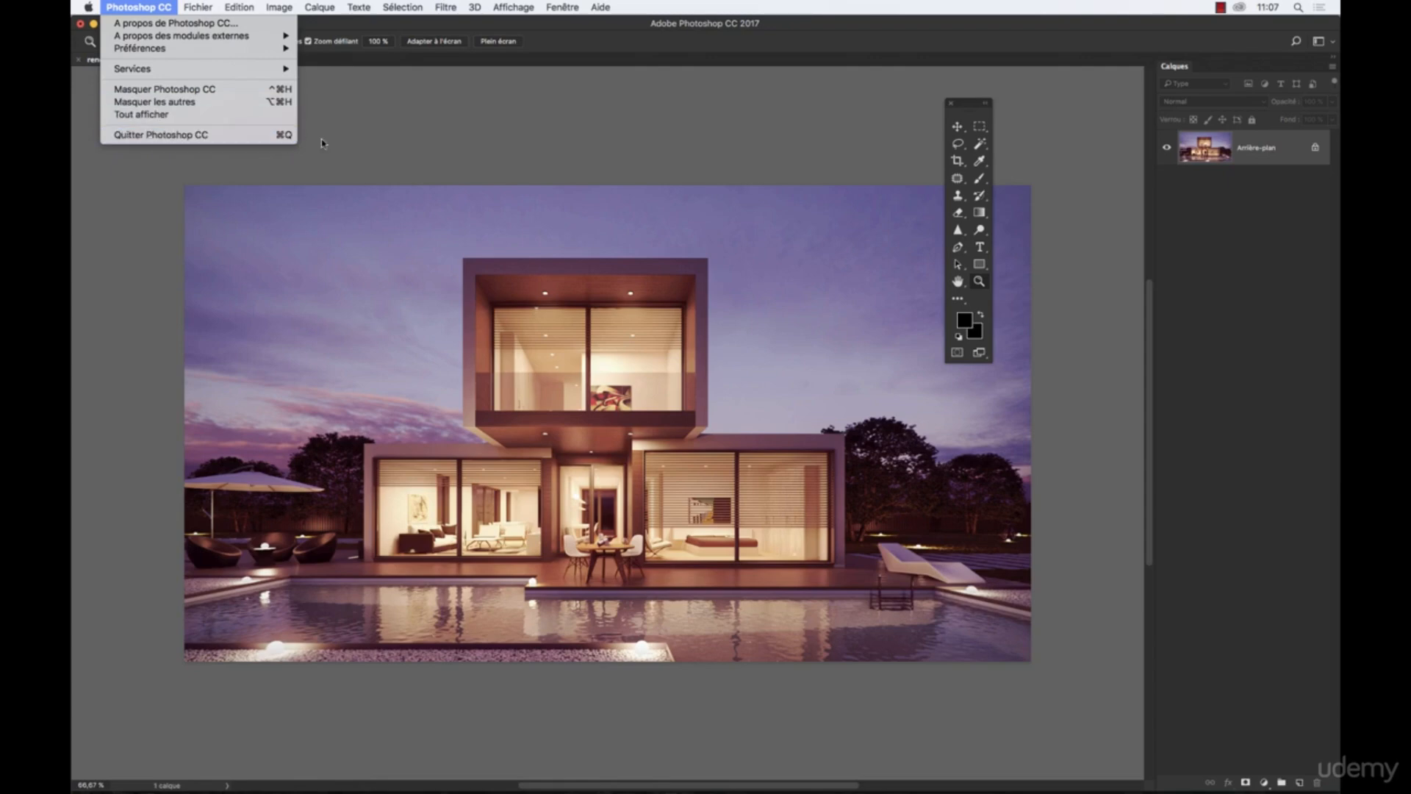
{"action": "left_click", "coordinate": [510, 133]}
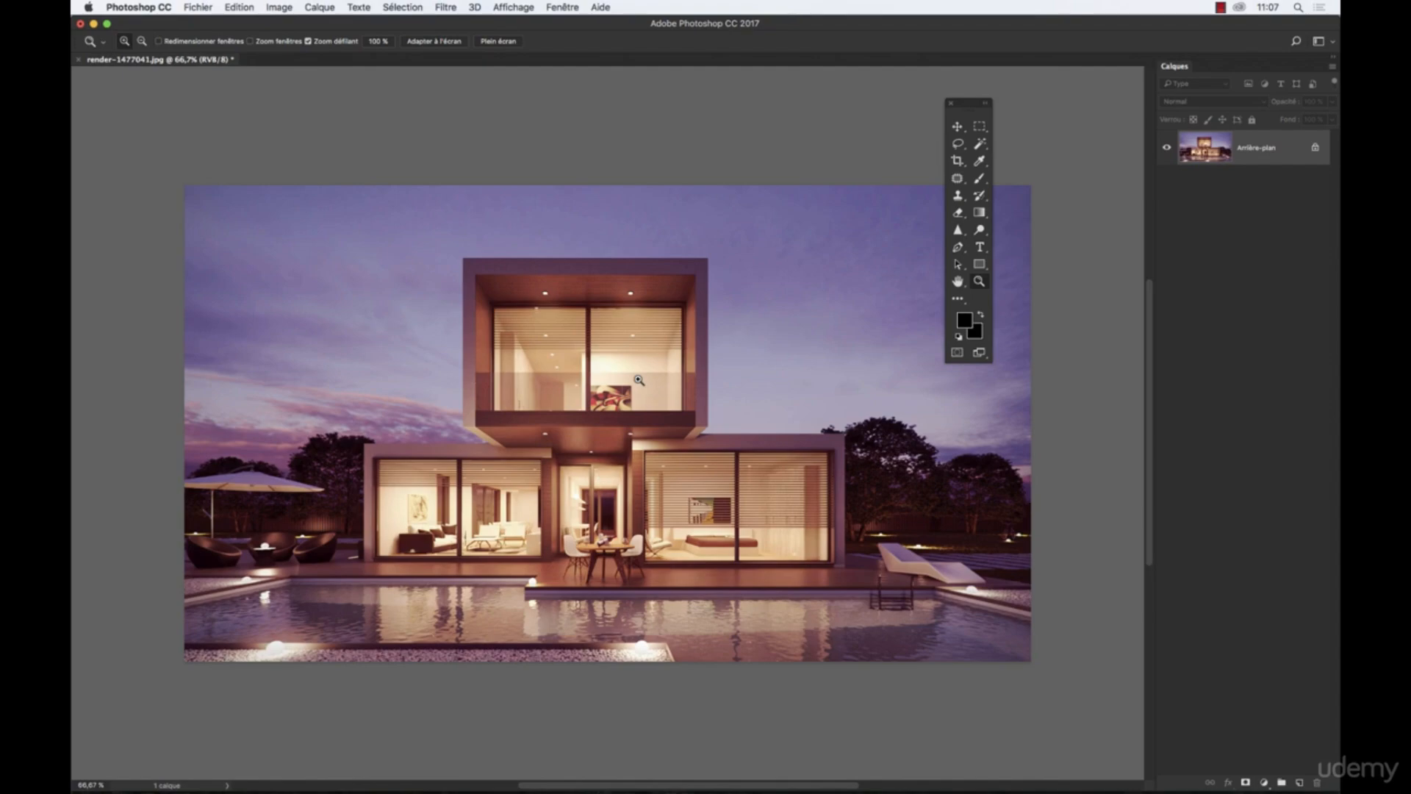
Use the Zoom tool's continuous zoom on the upper-floor window to magnify the photo and shrink it back to about 43%
{"action": "left_click_drag", "start_coordinate": [639, 380], "coordinate": [639, 380]}
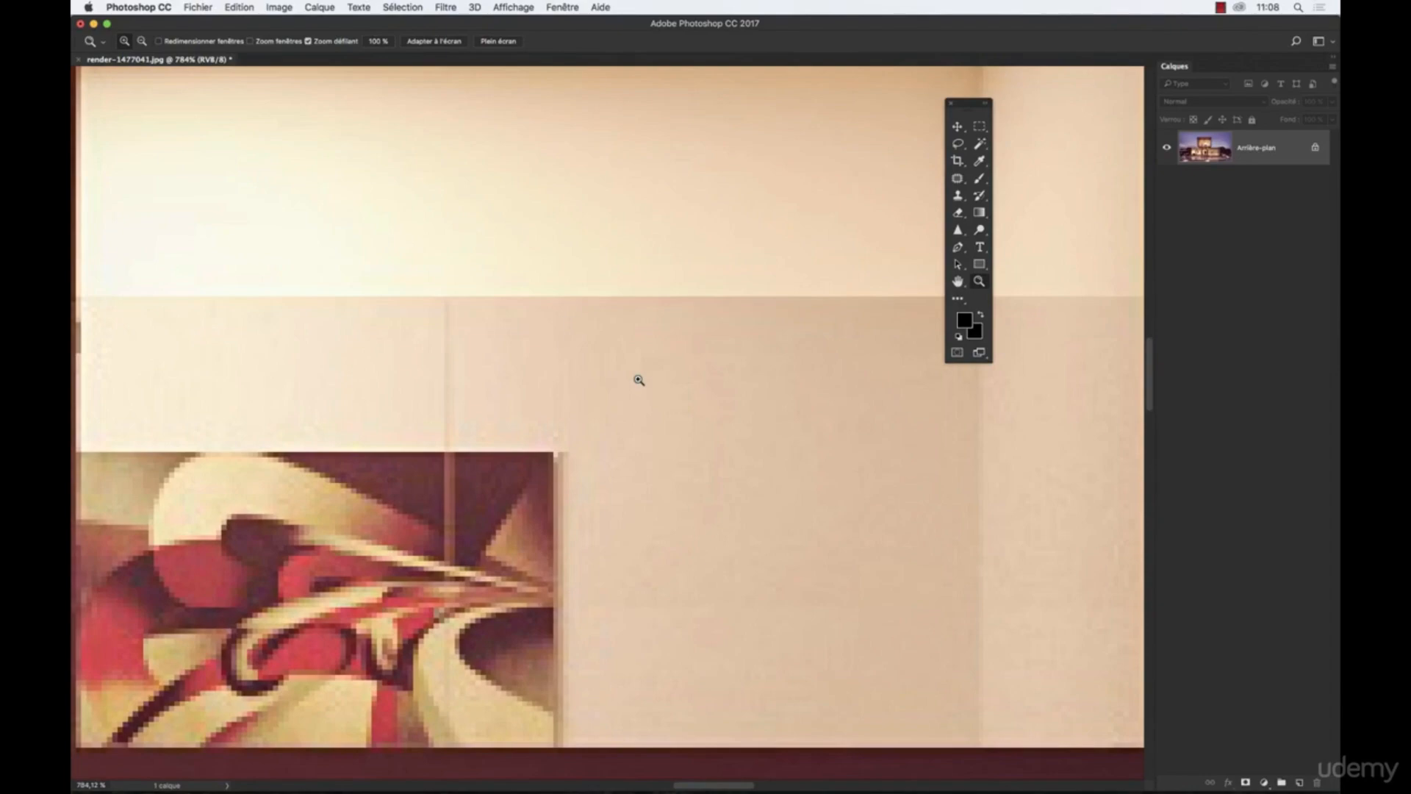
{"action": "key", "text": "alt"}
{"action": "left_click_drag", "start_coordinate": [639, 380], "coordinate": [611, 370]}
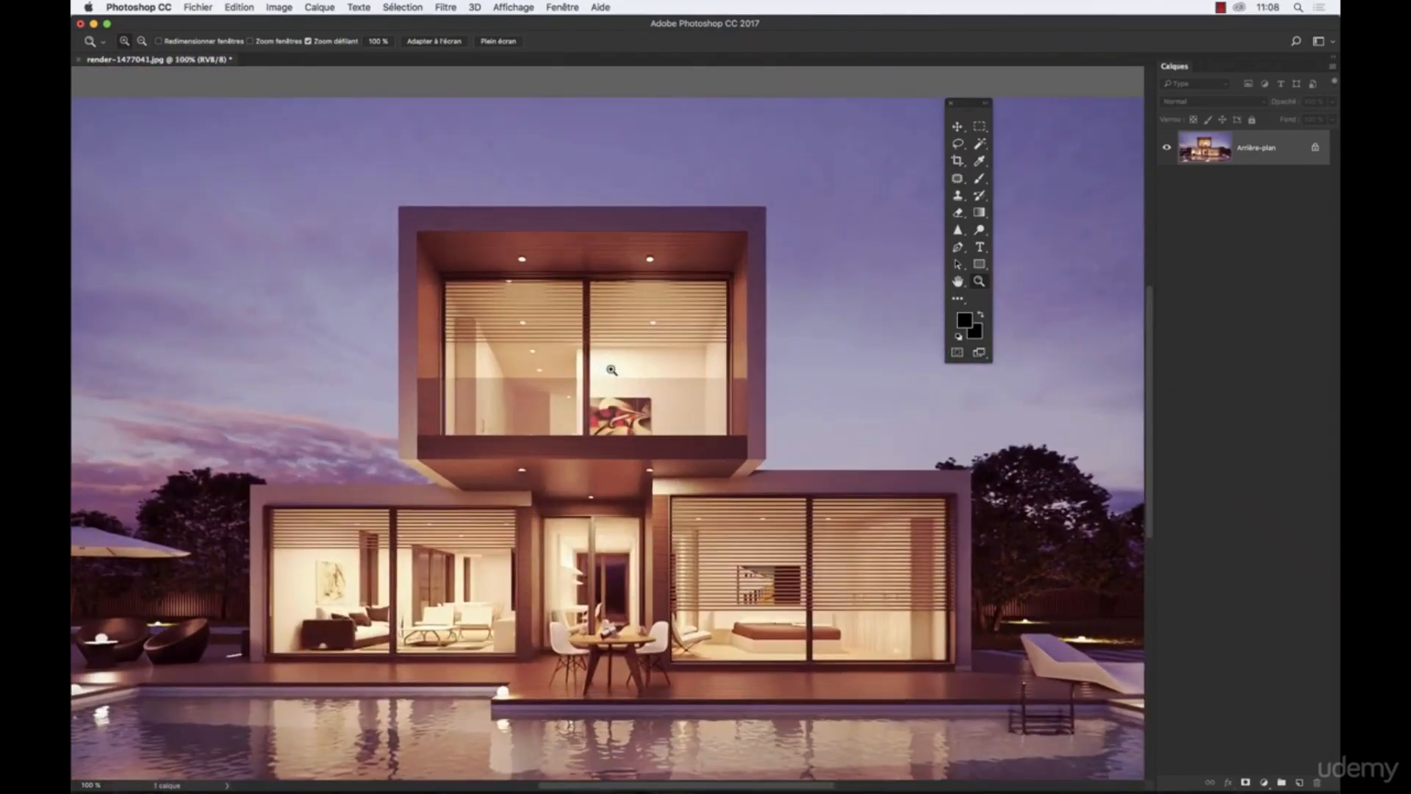
{"action": "left_click", "coordinate": [611, 370]}
{"action": "key", "text": "alt"}
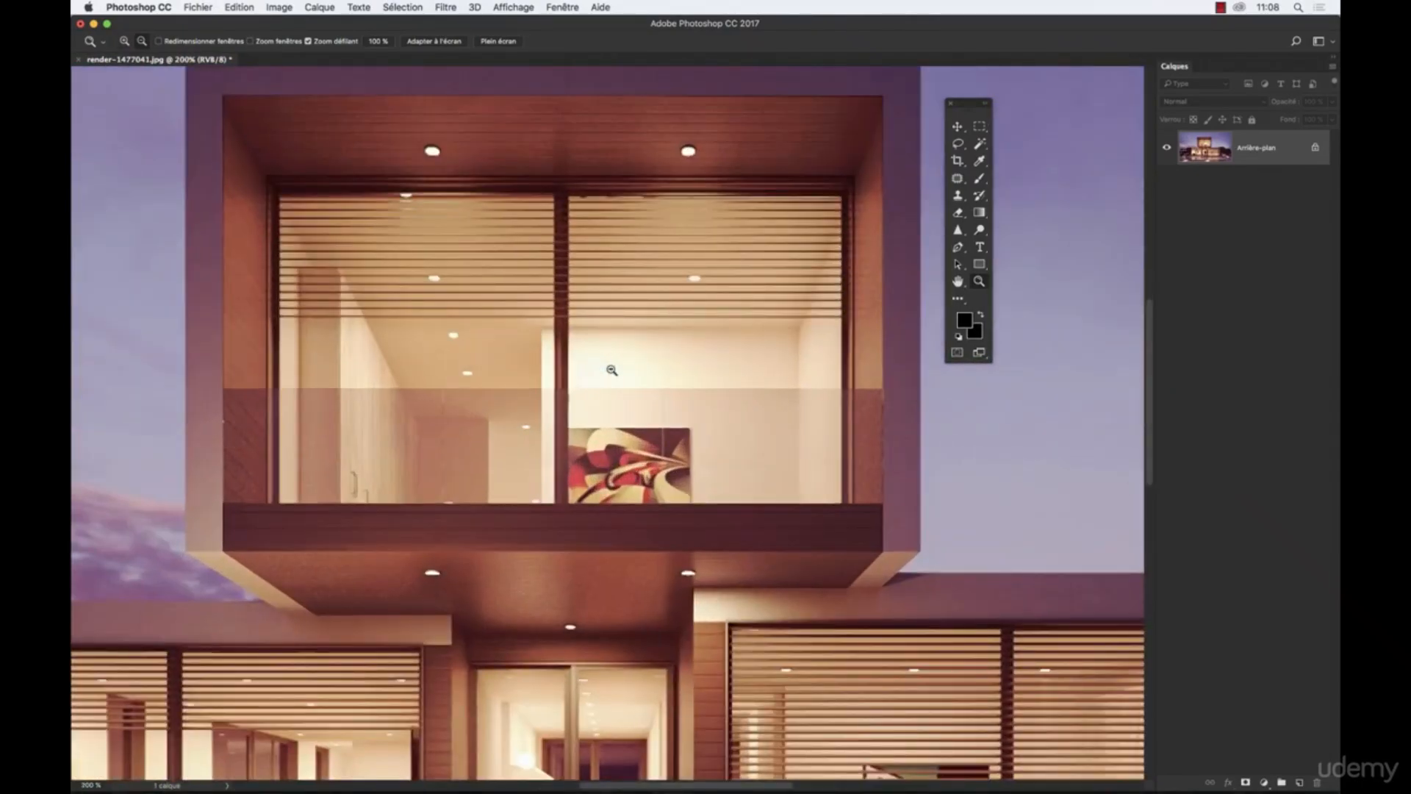
{"action": "left_click_drag", "start_coordinate": [611, 370], "coordinate": [611, 370]}
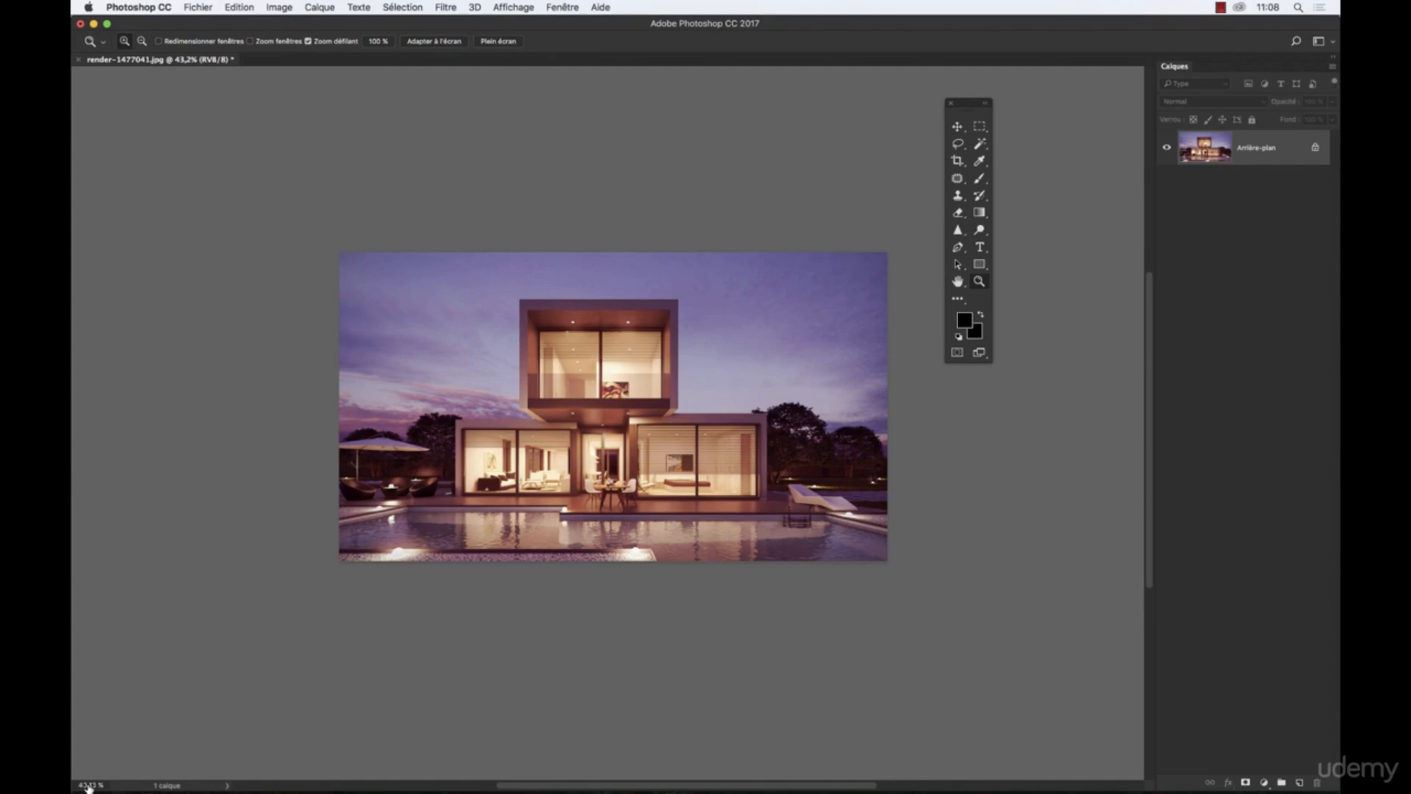
Raise the photo's zoom percentage in small increments to about 97%
{"action": "key", "text": "Up"}
{"action": "key", "text": "Up"}
{"action": "key", "text": "Up"}
{"action": "key", "text": "Up"}
{"action": "key", "text": "Up"}
{"action": "key", "text": "Up"}
{"action": "key", "text": "Up"}
{"action": "key", "text": "Up"}
{"action": "key", "text": "Up"}
{"action": "key", "text": "Up"}
{"action": "key", "text": "Up"}
{"action": "key", "text": "Up"}
{"action": "key", "text": "Up"}
{"action": "key", "text": "Up"}
{"action": "key", "text": "Up"}
{"action": "key", "text": "Up"}
{"action": "key", "text": "Up"}
{"action": "key", "text": "Up"}
{"action": "key", "text": "Up"}
{"action": "key", "text": "Up"}
{"action": "key", "text": "Up"}
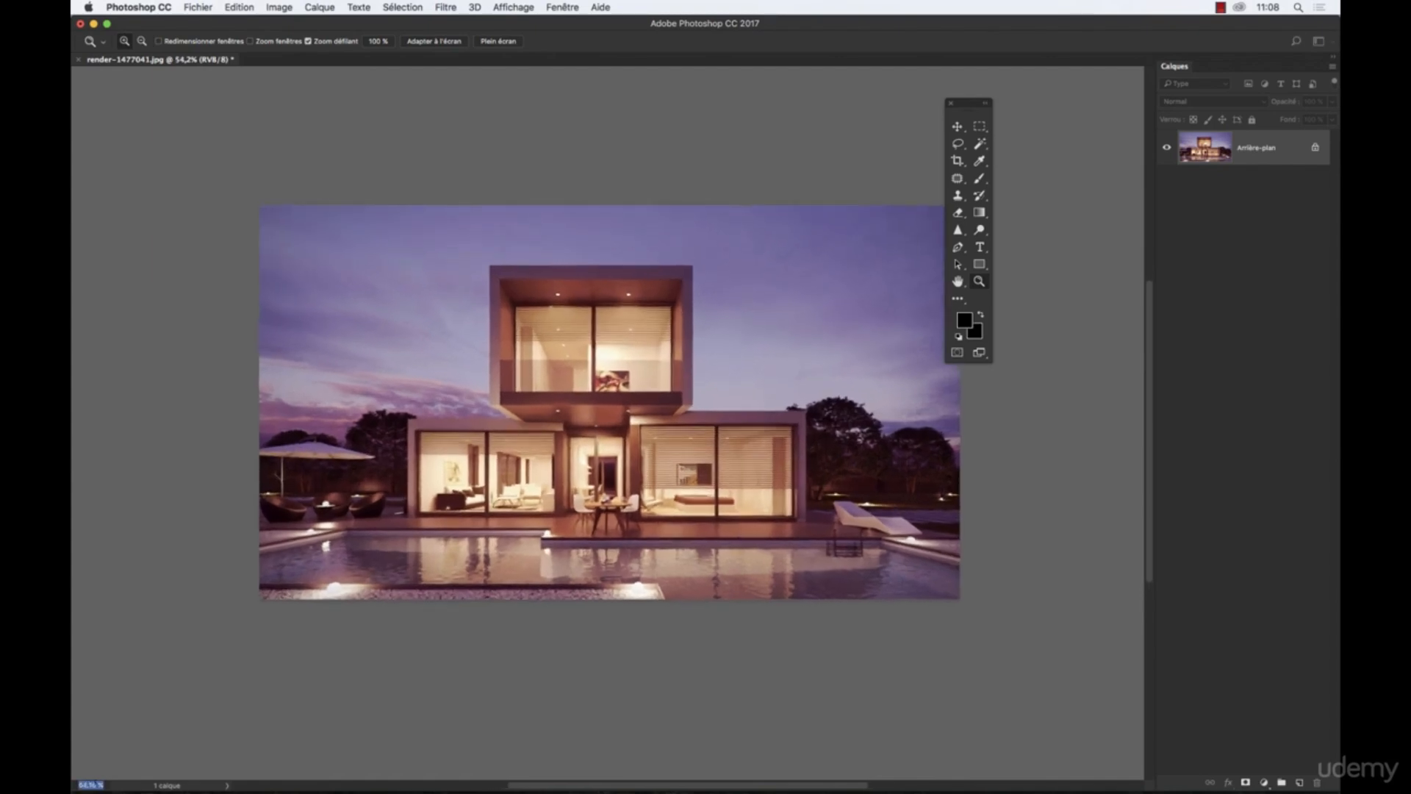
{"action": "key", "text": "Up"}
{"action": "key", "text": "Up"}
{"action": "key", "text": "Up"}
{"action": "key", "text": "Up"}
{"action": "key", "text": "Up"}
{"action": "key", "text": "Up"}
{"action": "key", "text": "Up"}
{"action": "key", "text": "Up"}
{"action": "key", "text": "Up"}
{"action": "key", "text": "Up"}
{"action": "key", "text": "Up"}
{"action": "key", "text": "Up"}
{"action": "key", "text": "Up"}
{"action": "key", "text": "Up"}
{"action": "key", "text": "Up"}
{"action": "key", "text": "Up"}
{"action": "key", "text": "Up"}
{"action": "key", "text": "Up"}
{"action": "key", "text": "Up"}
{"action": "key", "text": "Up"}
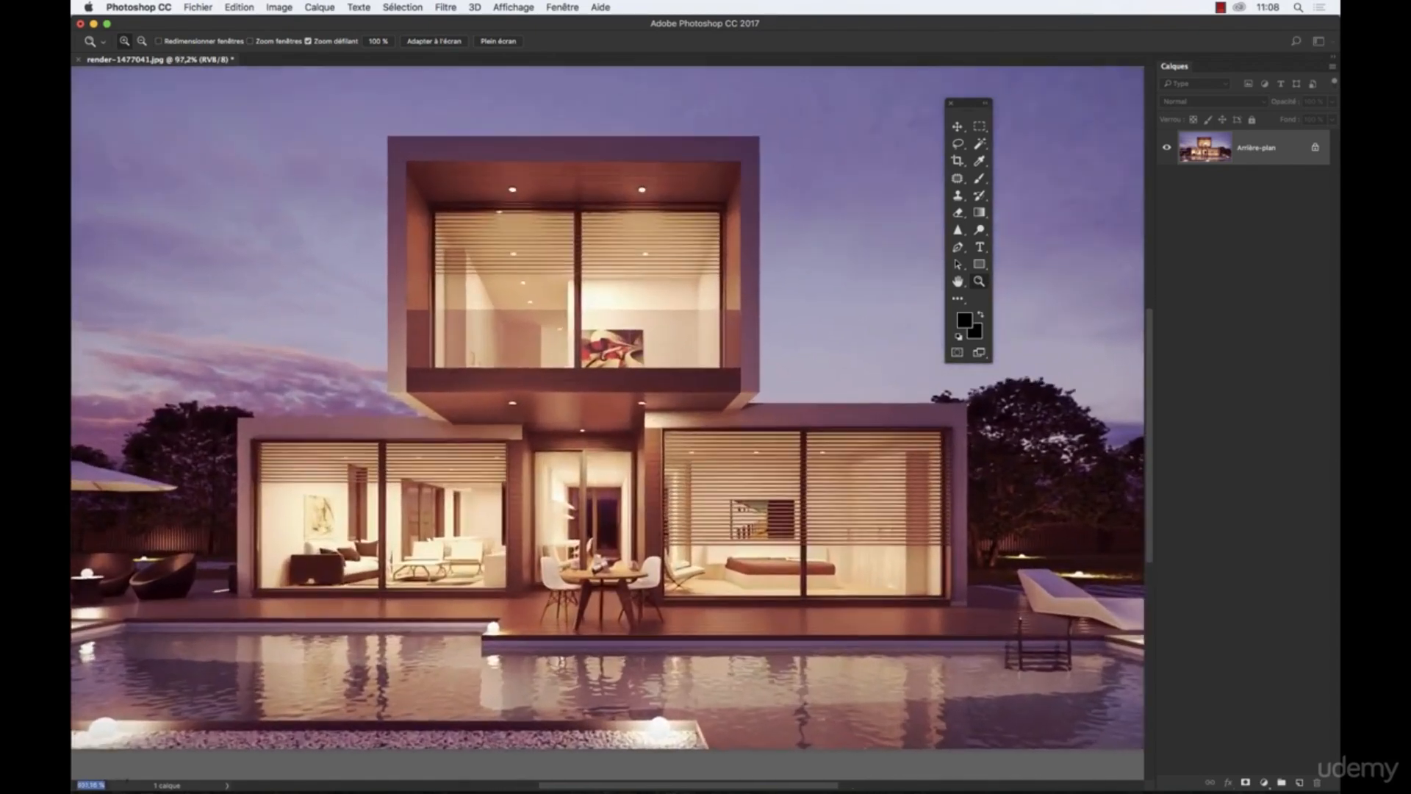
Lower the photo's zoom percentage in small increments to about 32%
{"action": "key", "text": "Down"}
{"action": "key", "text": "Down"}
{"action": "key", "text": "Down"}
{"action": "key", "text": "Down"}
{"action": "key", "text": "Down"}
{"action": "key", "text": "Down"}
{"action": "key", "text": "Down"}
{"action": "key", "text": "Down"}
{"action": "key", "text": "Down"}
{"action": "key", "text": "Down"}
{"action": "key", "text": "Down"}
{"action": "key", "text": "Down"}
{"action": "key", "text": "Down"}
{"action": "key", "text": "Down"}
{"action": "key", "text": "Down"}
{"action": "key", "text": "Down"}
{"action": "key", "text": "Down"}
{"action": "key", "text": "Down"}
{"action": "key", "text": "Down"}
{"action": "key", "text": "Down"}
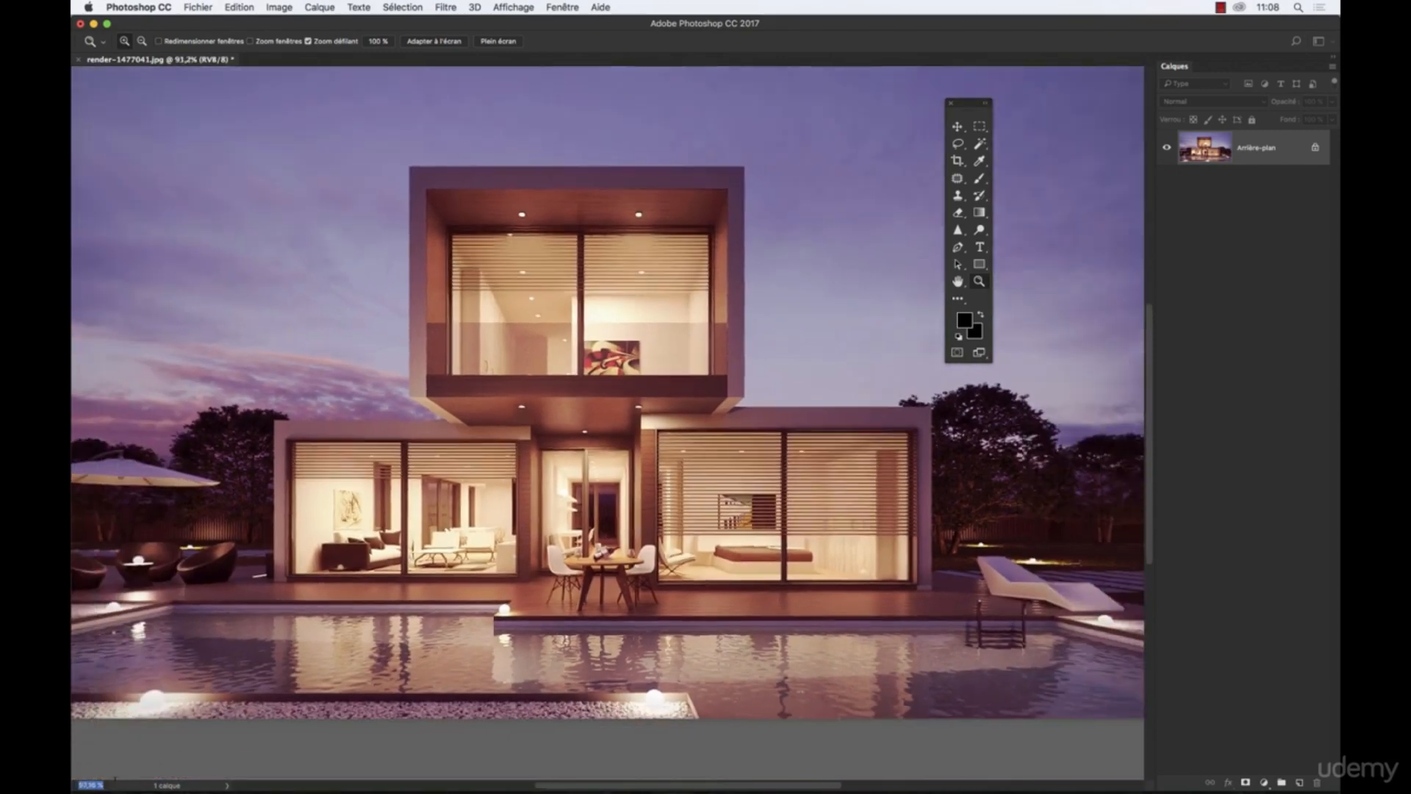
{"action": "key", "text": "Down"}
{"action": "key", "text": "Down"}
{"action": "key", "text": "Down"}
{"action": "key", "text": "Down"}
{"action": "key", "text": "Down"}
{"action": "key", "text": "Down"}
{"action": "key", "text": "Down"}
{"action": "key", "text": "Down"}
{"action": "key", "text": "Down"}
{"action": "key", "text": "Down"}
{"action": "key", "text": "Down"}
{"action": "key", "text": "Down"}
{"action": "key", "text": "Down"}
{"action": "key", "text": "Down"}
{"action": "key", "text": "Down"}
{"action": "key", "text": "Down"}
{"action": "key", "text": "Down"}
{"action": "key", "text": "Down"}
{"action": "key", "text": "Down"}
{"action": "key", "text": "Down"}
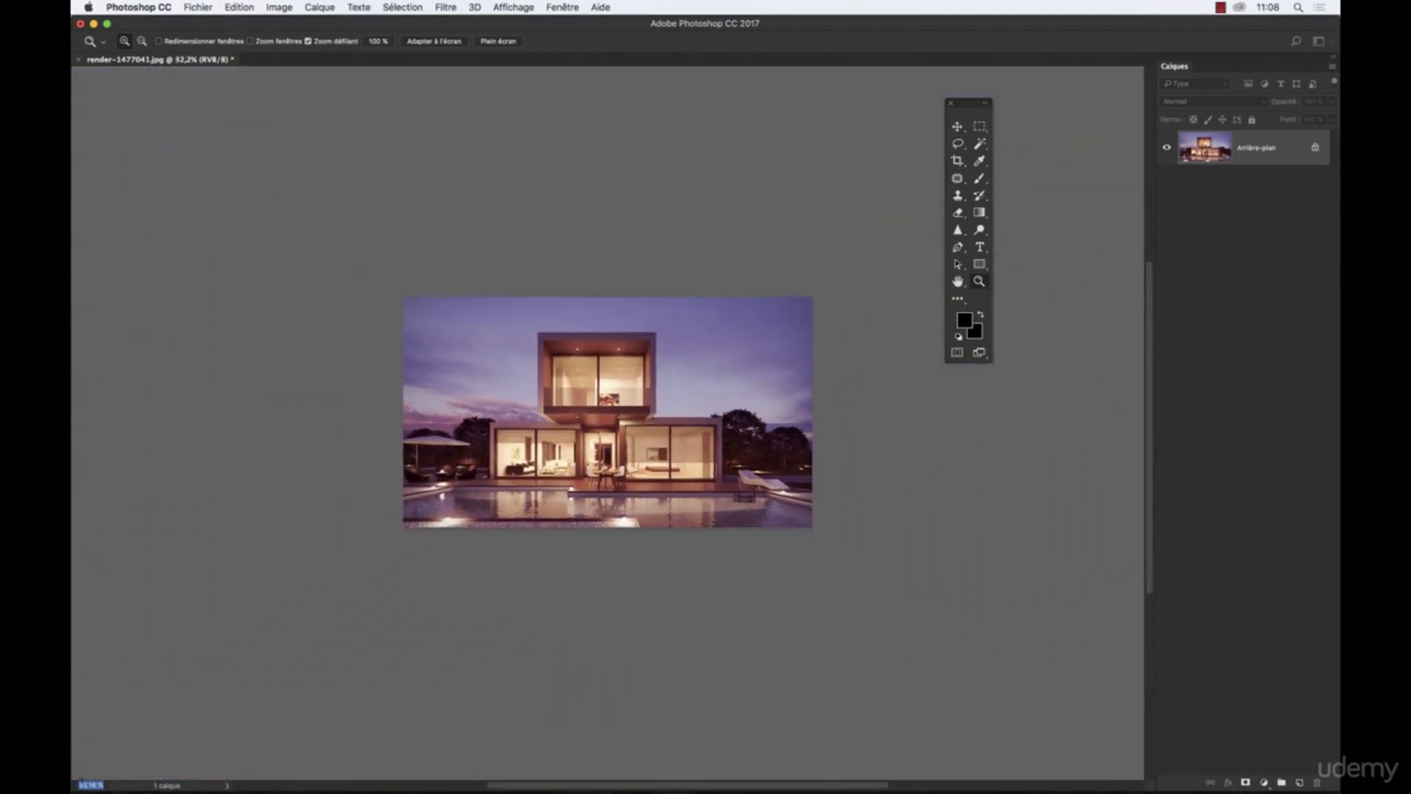
Raise and lower the photo's zoom percentage once more in small increments, ending at about 49%
{"action": "key", "text": "Up"}
{"action": "key", "text": "Up"}
{"action": "key", "text": "Up"}
{"action": "key", "text": "Up"}
{"action": "key", "text": "Up"}
{"action": "key", "text": "Up"}
{"action": "key", "text": "Up"}
{"action": "key", "text": "Up"}
{"action": "key", "text": "Up"}
{"action": "key", "text": "Up"}
{"action": "key", "text": "Up"}
{"action": "key", "text": "Up"}
{"action": "key", "text": "Up"}
{"action": "key", "text": "Up"}
{"action": "key", "text": "Up"}
{"action": "key", "text": "Up"}
{"action": "key", "text": "Up"}
{"action": "key", "text": "Up"}
{"action": "key", "text": "Up"}
{"action": "key", "text": "Up"}
{"action": "key", "text": "Down"}
{"action": "key", "text": "Down"}
{"action": "key", "text": "Down"}
{"action": "key", "text": "Down"}
{"action": "key", "text": "Down"}
{"action": "key", "text": "Down"}
{"action": "key", "text": "Down"}
{"action": "key", "text": "Down"}
{"action": "key", "text": "Down"}
{"action": "key", "text": "Down"}
{"action": "key", "text": "Down"}
{"action": "key", "text": "Down"}
{"action": "key", "text": "Down"}
{"action": "key", "text": "Down"}
{"action": "key", "text": "Down"}
{"action": "key", "text": "Down"}
{"action": "key", "text": "Down"}
{"action": "key", "text": "Down"}
{"action": "key", "text": "Down"}
{"action": "key", "text": "Down"}
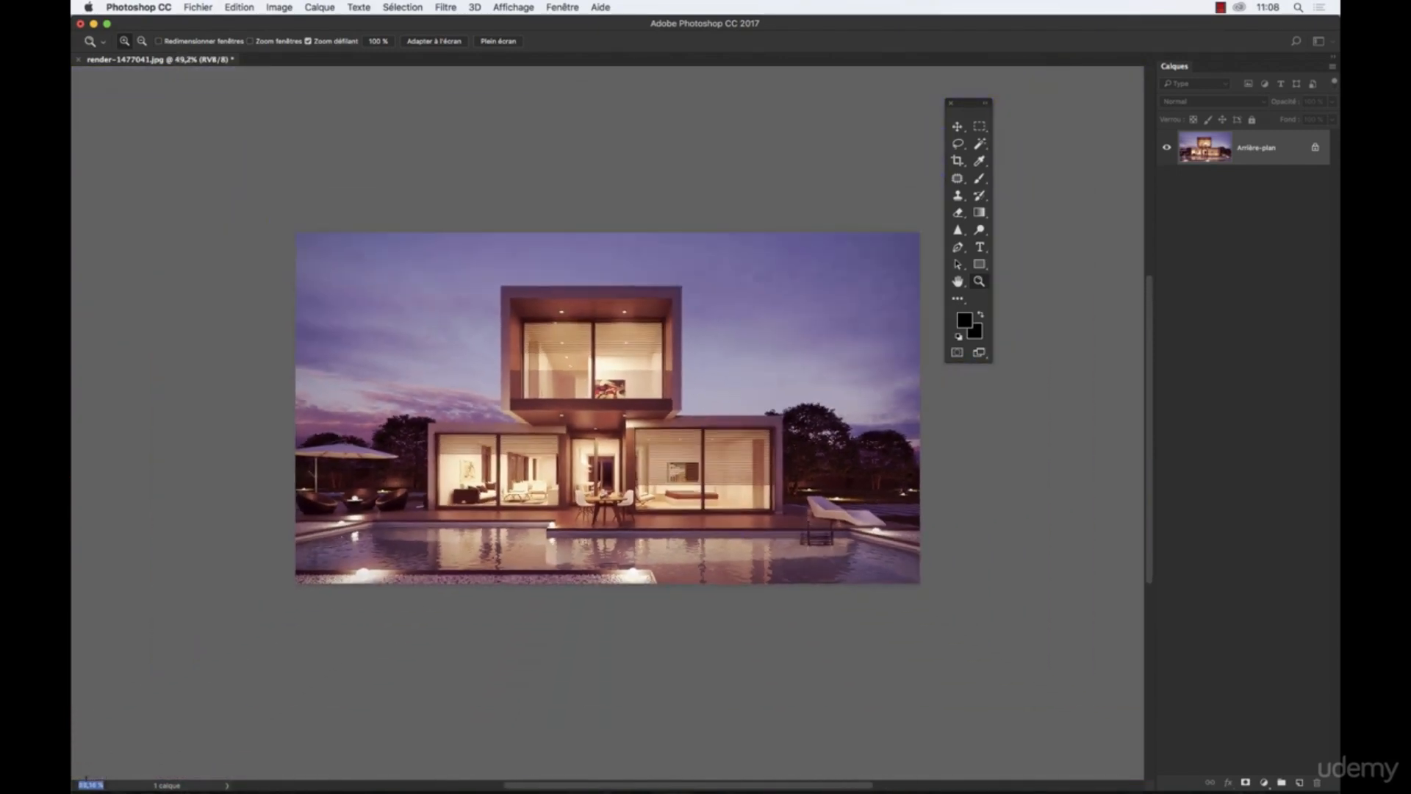
Raise the photo's zoom percentage in small increments to about 85%
{"action": "key", "text": "Up"}
{"action": "key", "text": "Up"}
{"action": "key", "text": "Up"}
{"action": "key", "text": "Up"}
{"action": "key", "text": "Up"}
{"action": "key", "text": "Up"}
{"action": "key", "text": "Up"}
{"action": "key", "text": "Up"}
{"action": "key", "text": "Up"}
{"action": "key", "text": "Up"}
{"action": "key", "text": "Up"}
{"action": "key", "text": "Up"}
{"action": "key", "text": "Up"}
{"action": "key", "text": "Up"}
{"action": "key", "text": "Up"}
{"action": "key", "text": "Up"}
{"action": "key", "text": "Up"}
{"action": "key", "text": "Up"}
{"action": "key", "text": "Up"}
{"action": "key", "text": "Up"}
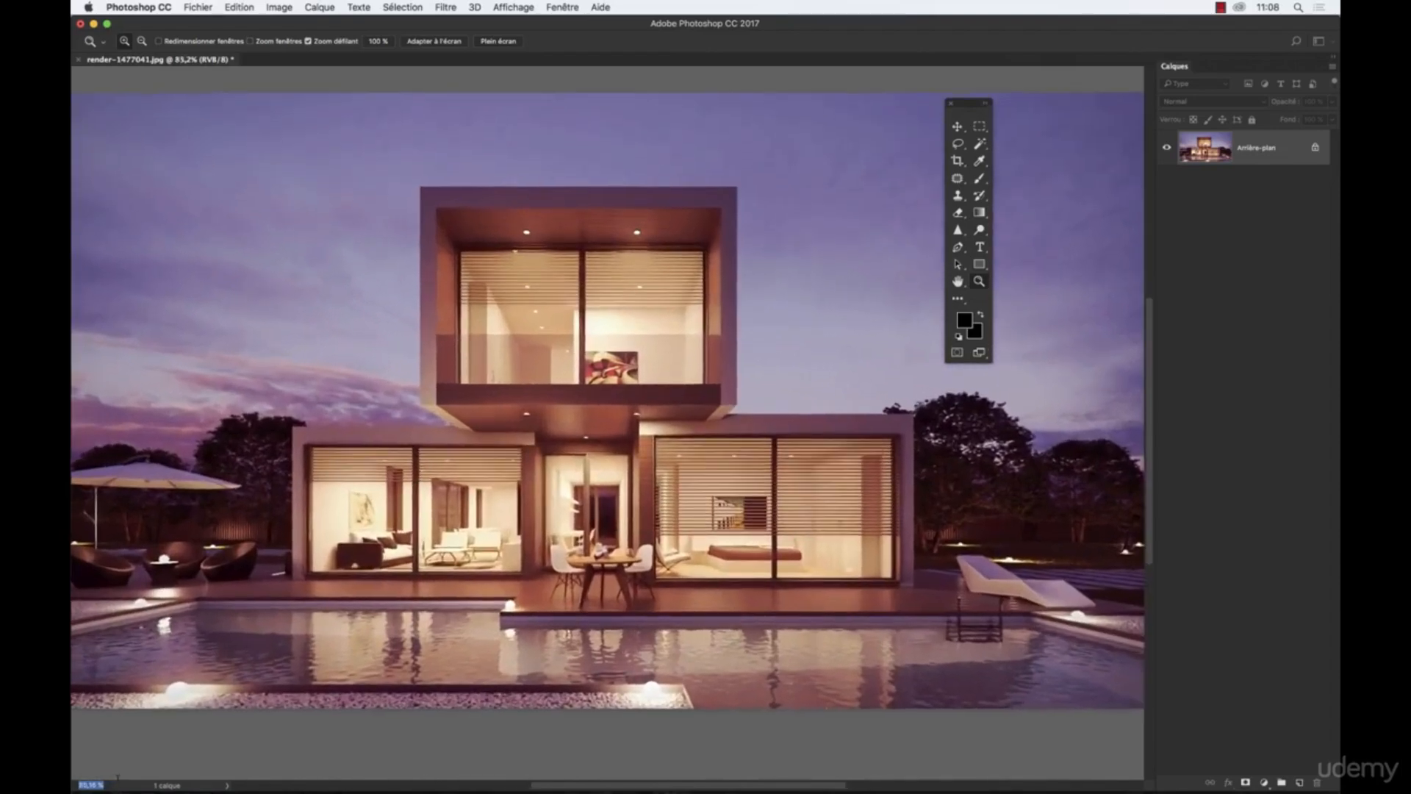
Lower the photo's zoom percentage in small increments to about 40%
{"action": "key", "text": "Down"}
{"action": "key", "text": "Down"}
{"action": "key", "text": "Down"}
{"action": "key", "text": "Down"}
{"action": "key", "text": "Down"}
{"action": "key", "text": "Down"}
{"action": "key", "text": "Down"}
{"action": "key", "text": "Down"}
{"action": "key", "text": "Down"}
{"action": "key", "text": "Down"}
{"action": "key", "text": "Down"}
{"action": "key", "text": "Down"}
{"action": "key", "text": "Down"}
{"action": "key", "text": "Down"}
{"action": "key", "text": "Down"}
{"action": "key", "text": "Down"}
{"action": "key", "text": "Down"}
{"action": "key", "text": "Down"}
{"action": "key", "text": "Down"}
{"action": "key", "text": "Down"}
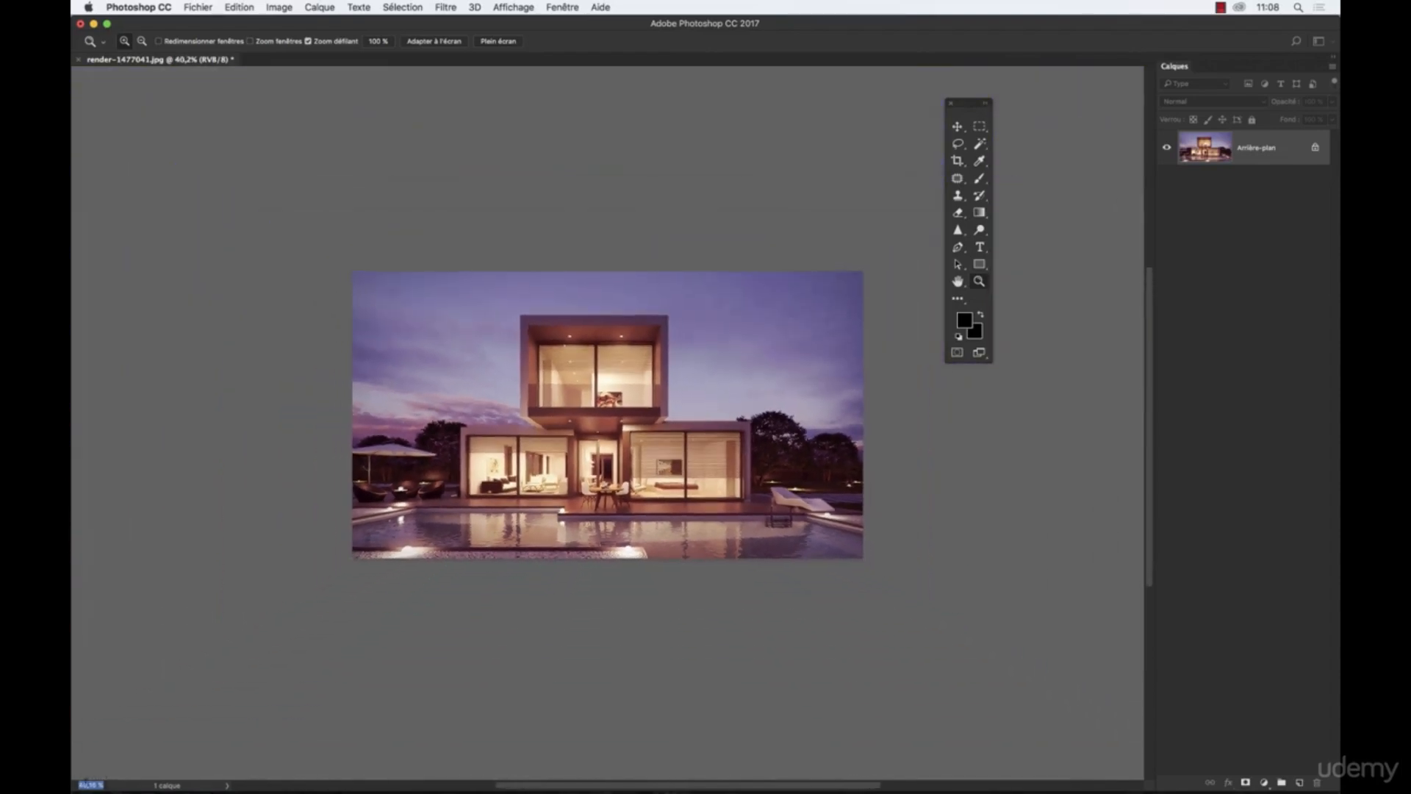
Raise the photo's zoom percentage in small increments to about 112%
{"action": "key", "text": "Up"}
{"action": "key", "text": "Up"}
{"action": "key", "text": "Up"}
{"action": "key", "text": "Up"}
{"action": "key", "text": "Up"}
{"action": "key", "text": "Up"}
{"action": "key", "text": "Up"}
{"action": "key", "text": "Up"}
{"action": "key", "text": "Up"}
{"action": "key", "text": "Up"}
{"action": "key", "text": "Up"}
{"action": "key", "text": "Up"}
{"action": "key", "text": "Up"}
{"action": "key", "text": "Up"}
{"action": "key", "text": "Up"}
{"action": "key", "text": "Up"}
{"action": "key", "text": "Up"}
{"action": "key", "text": "Up"}
{"action": "key", "text": "Up"}
{"action": "key", "text": "Up"}
{"action": "key", "text": "Up"}
{"action": "key", "text": "Up"}
{"action": "key", "text": "Up"}
{"action": "key", "text": "Up"}
{"action": "key", "text": "Up"}
{"action": "key", "text": "Up"}
{"action": "key", "text": "Up"}
{"action": "key", "text": "Up"}
{"action": "key", "text": "Up"}
{"action": "key", "text": "Up"}
{"action": "key", "text": "Up"}
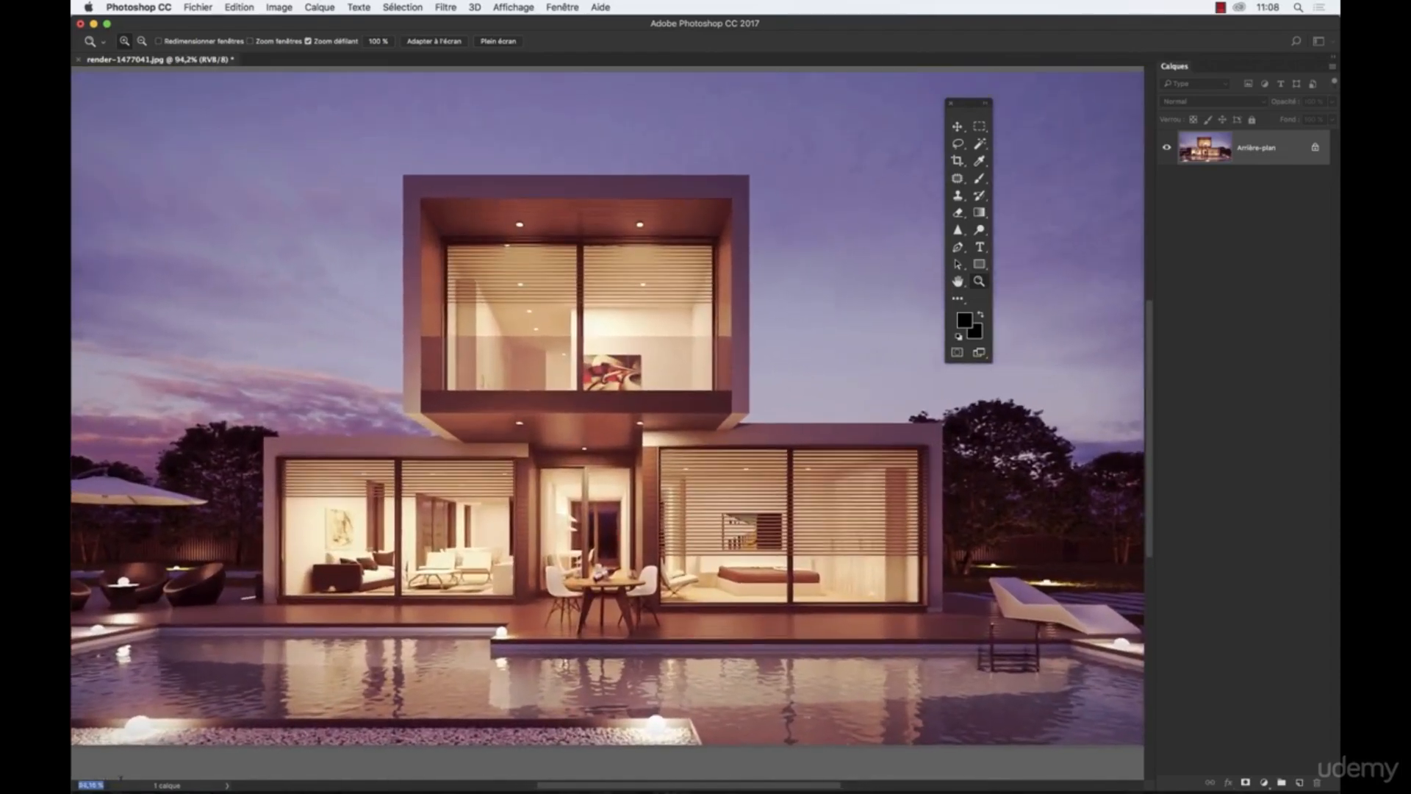
{"action": "key", "text": "Up"}
{"action": "key", "text": "Up"}
{"action": "key", "text": "Up"}
{"action": "key", "text": "Up"}
{"action": "key", "text": "Up"}
{"action": "key", "text": "Up"}
{"action": "key", "text": "Up"}
{"action": "key", "text": "Up"}
{"action": "key", "text": "Up"}
{"action": "key", "text": "Up"}
{"action": "key", "text": "Up"}
{"action": "key", "text": "Up"}
{"action": "key", "text": "Up"}
{"action": "key", "text": "Up"}
{"action": "key", "text": "Up"}
{"action": "key", "text": "Up"}
{"action": "key", "text": "Up"}
{"action": "key", "text": "Up"}
{"action": "key", "text": "Up"}
{"action": "key", "text": "Up"}
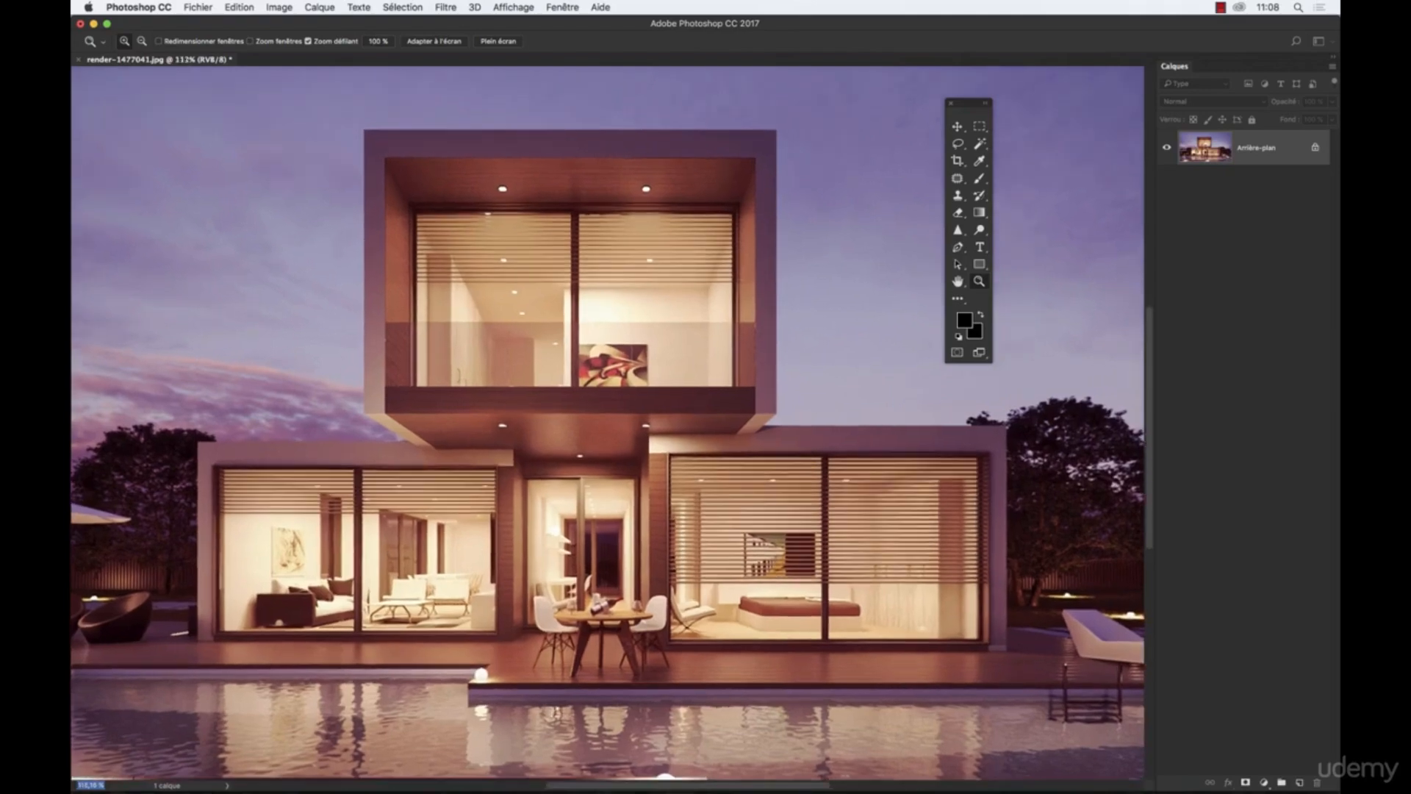
Lower the photo's zoom percentage well below 87% in small increments and bring it back up to about 73%
{"action": "key", "text": "Down"}
{"action": "key", "text": "Down"}
{"action": "key", "text": "Down"}
{"action": "key", "text": "Down"}
{"action": "key", "text": "Down"}
{"action": "key", "text": "Down"}
{"action": "key", "text": "Down"}
{"action": "key", "text": "Down"}
{"action": "key", "text": "Down"}
{"action": "key", "text": "Down"}
{"action": "key", "text": "Down"}
{"action": "key", "text": "Down"}
{"action": "key", "text": "Down"}
{"action": "key", "text": "Down"}
{"action": "key", "text": "Down"}
{"action": "key", "text": "Down"}
{"action": "key", "text": "Down"}
{"action": "key", "text": "Down"}
{"action": "key", "text": "Down"}
{"action": "key", "text": "Down"}
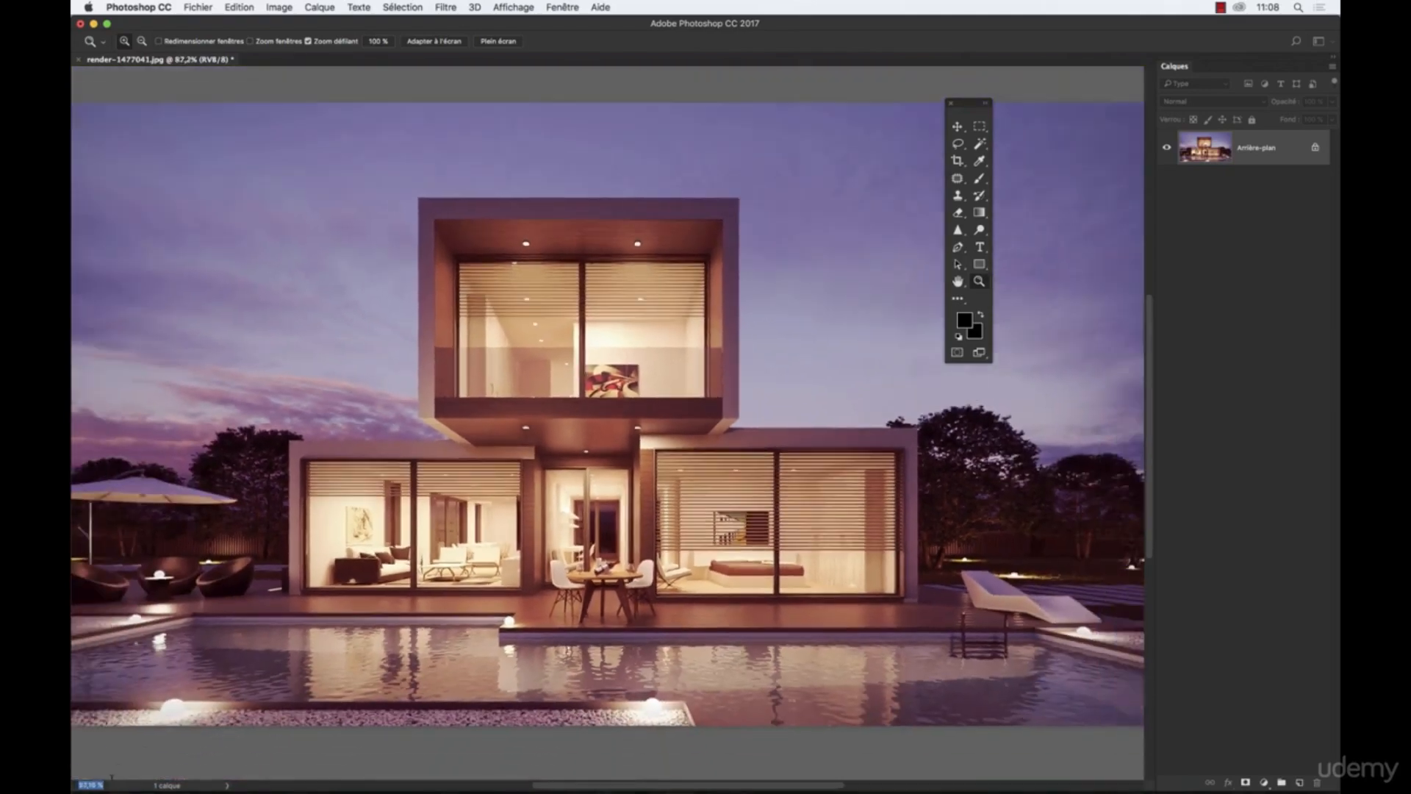
{"action": "key", "text": "Down"}
{"action": "key", "text": "Down"}
{"action": "key", "text": "Down"}
{"action": "key", "text": "Down"}
{"action": "key", "text": "Down"}
{"action": "key", "text": "Down"}
{"action": "key", "text": "Down"}
{"action": "key", "text": "Down"}
{"action": "key", "text": "Down"}
{"action": "key", "text": "Down"}
{"action": "key", "text": "Down"}
{"action": "key", "text": "Down"}
{"action": "key", "text": "Down"}
{"action": "key", "text": "Down"}
{"action": "key", "text": "Down"}
{"action": "key", "text": "Down"}
{"action": "key", "text": "Down"}
{"action": "key", "text": "Down"}
{"action": "key", "text": "Down"}
{"action": "key", "text": "Down"}
{"action": "key", "text": "Up"}
{"action": "key", "text": "Up"}
{"action": "key", "text": "Up"}
{"action": "key", "text": "Up"}
{"action": "key", "text": "Up"}
{"action": "key", "text": "Up"}
{"action": "key", "text": "Up"}
{"action": "key", "text": "Up"}
{"action": "key", "text": "Up"}
{"action": "key", "text": "Up"}
{"action": "key", "text": "Up"}
{"action": "key", "text": "Up"}
{"action": "key", "text": "Up"}
{"action": "key", "text": "Up"}
{"action": "key", "text": "Up"}
{"action": "key", "text": "Up"}
{"action": "key", "text": "Up"}
{"action": "key", "text": "Up"}
{"action": "key", "text": "Up"}
{"action": "key", "text": "Up"}
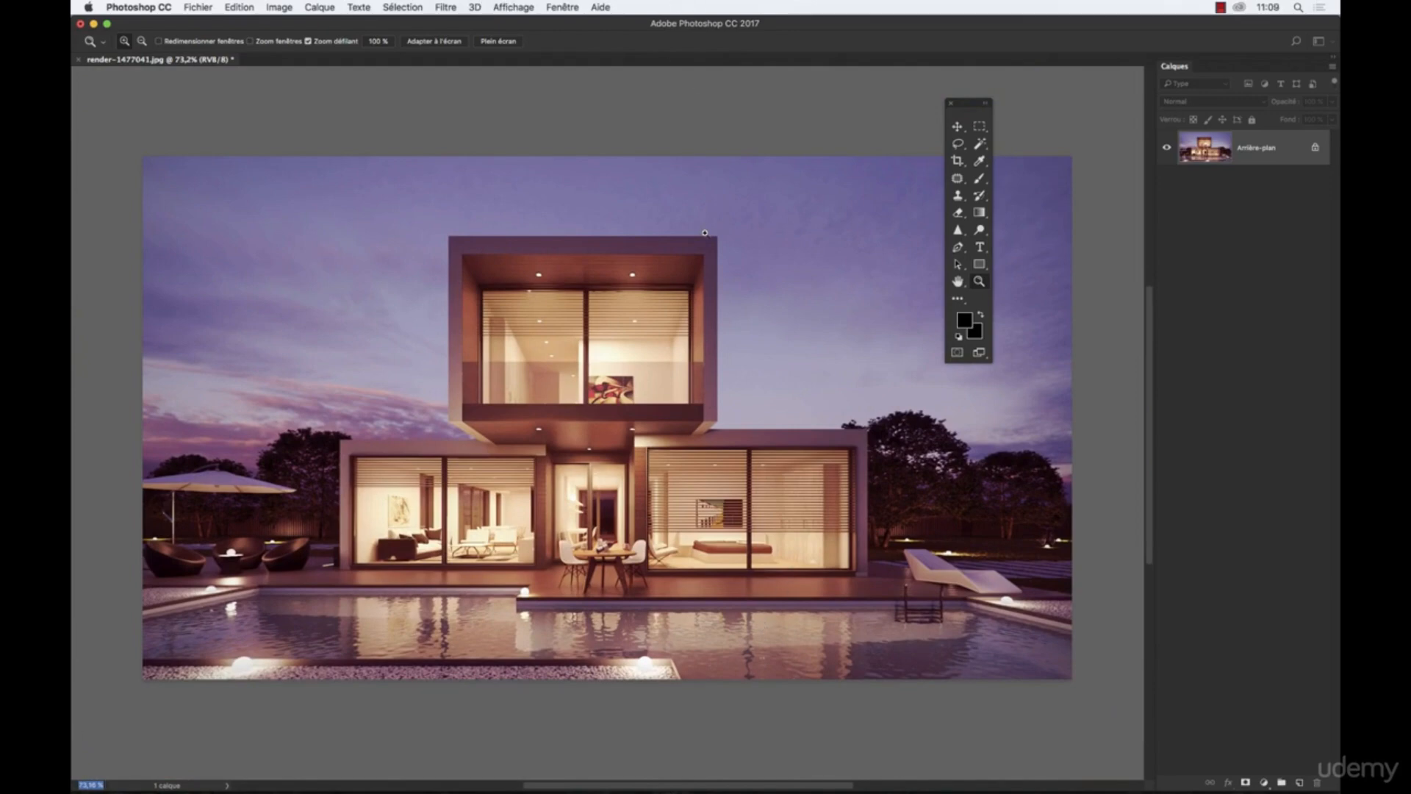
Magnify the ground-floor living room with the sofa to 200% using the Zoom tool
{"action": "left_click_drag", "start_coordinate": [588, 402], "coordinate": [588, 403]}
{"action": "scroll", "coordinate": [647, 461], "scroll_direction": "down", "scroll_amount": 2}
{"action": "scroll", "coordinate": [648, 461], "scroll_direction": "down", "scroll_amount": 2}
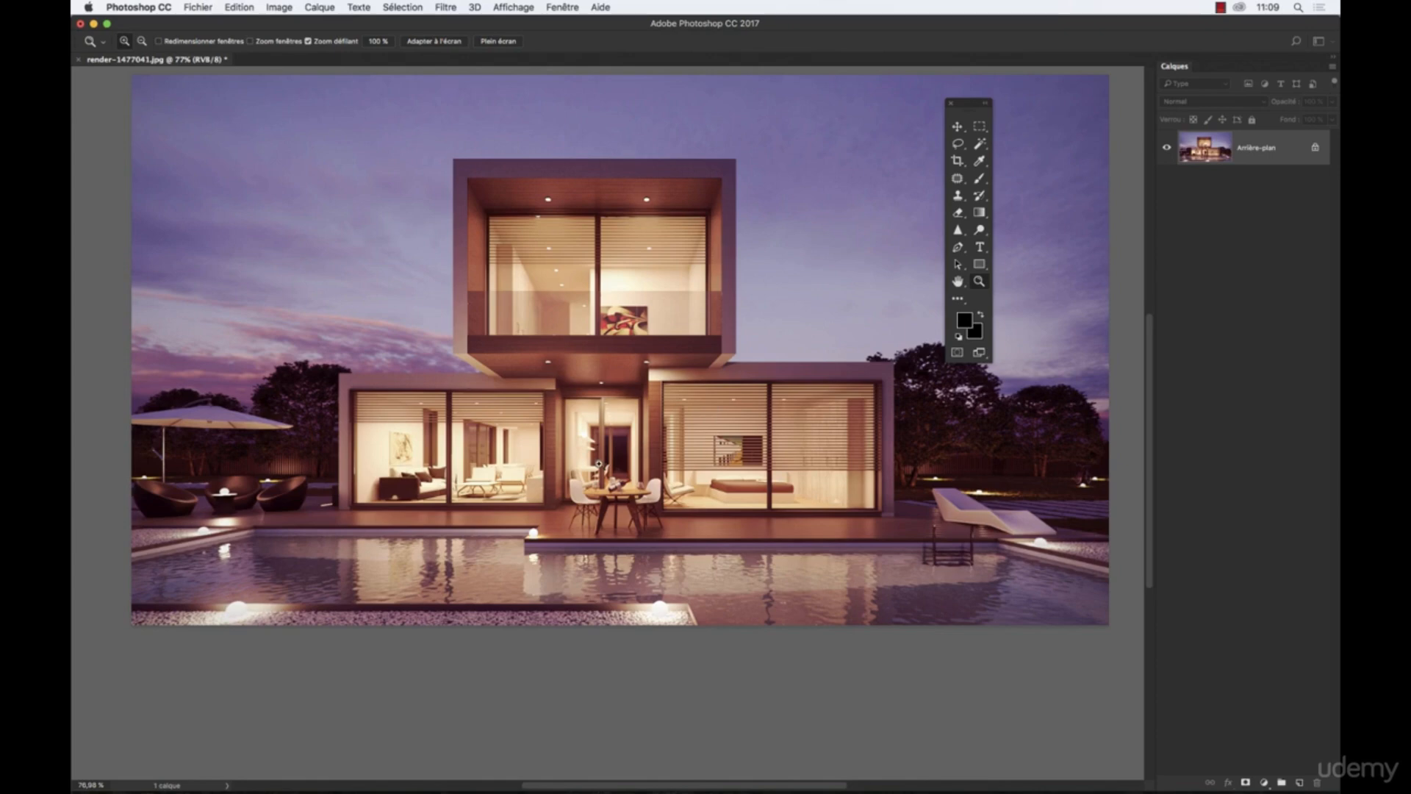
{"action": "left_click", "coordinate": [387, 472]}
{"action": "left_click", "coordinate": [404, 459]}
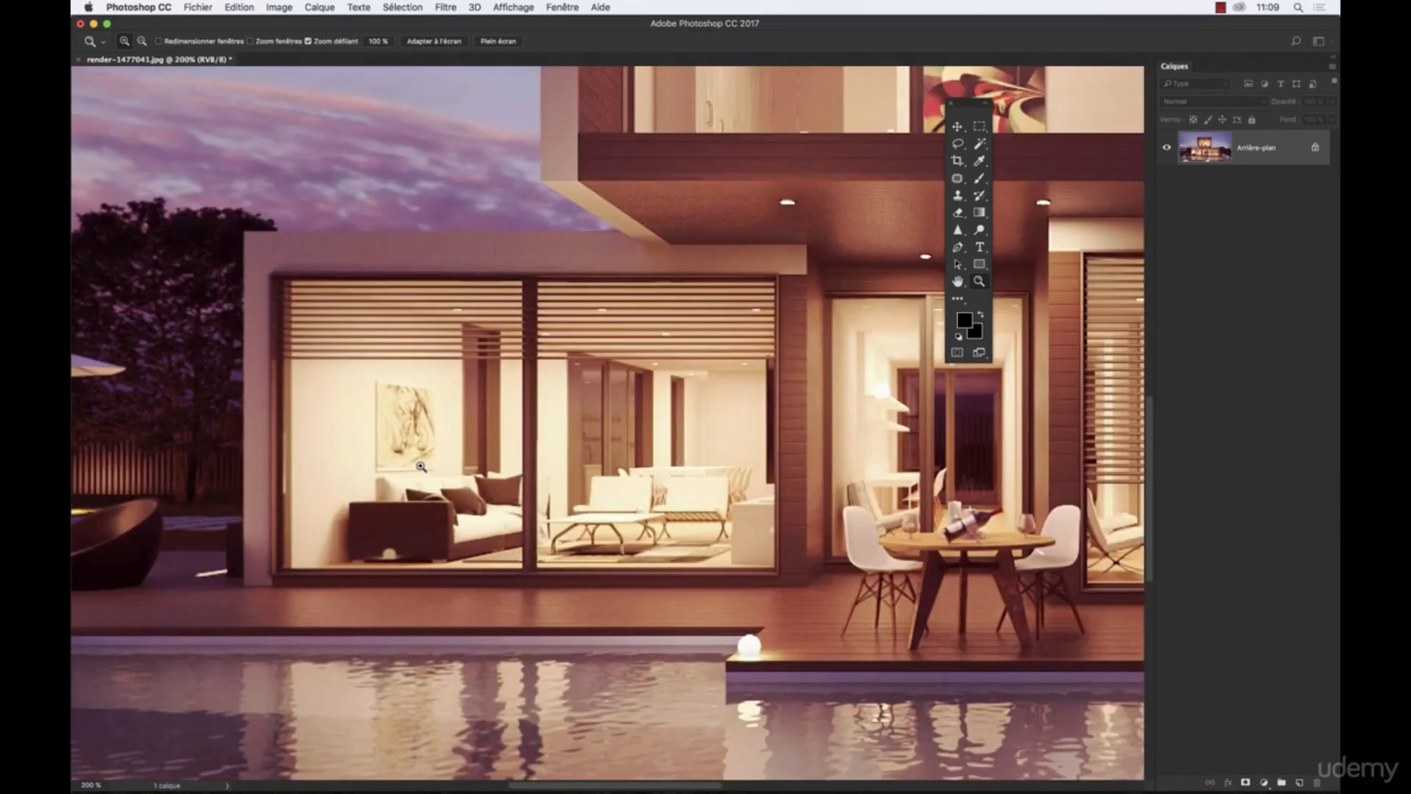
Use the Hand tool's temporary bird's-eye view to move the 200% view from the living room to the upper-floor window
{"action": "key", "text": "h"}
{"action": "left_click", "coordinate": [442, 512]}
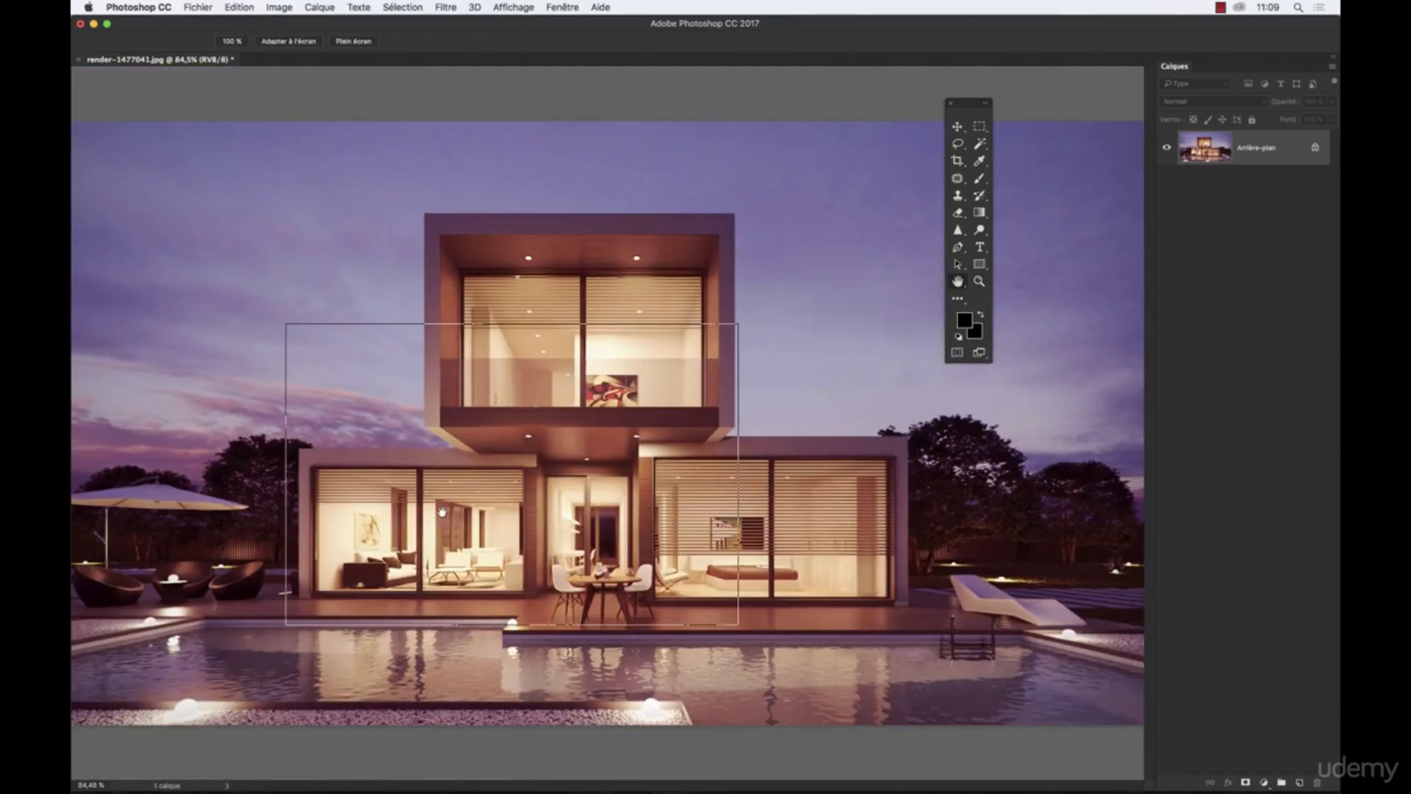
{"action": "left_click_drag", "start_coordinate": [442, 511], "coordinate": [663, 290]}
{"action": "key", "text": "h"}
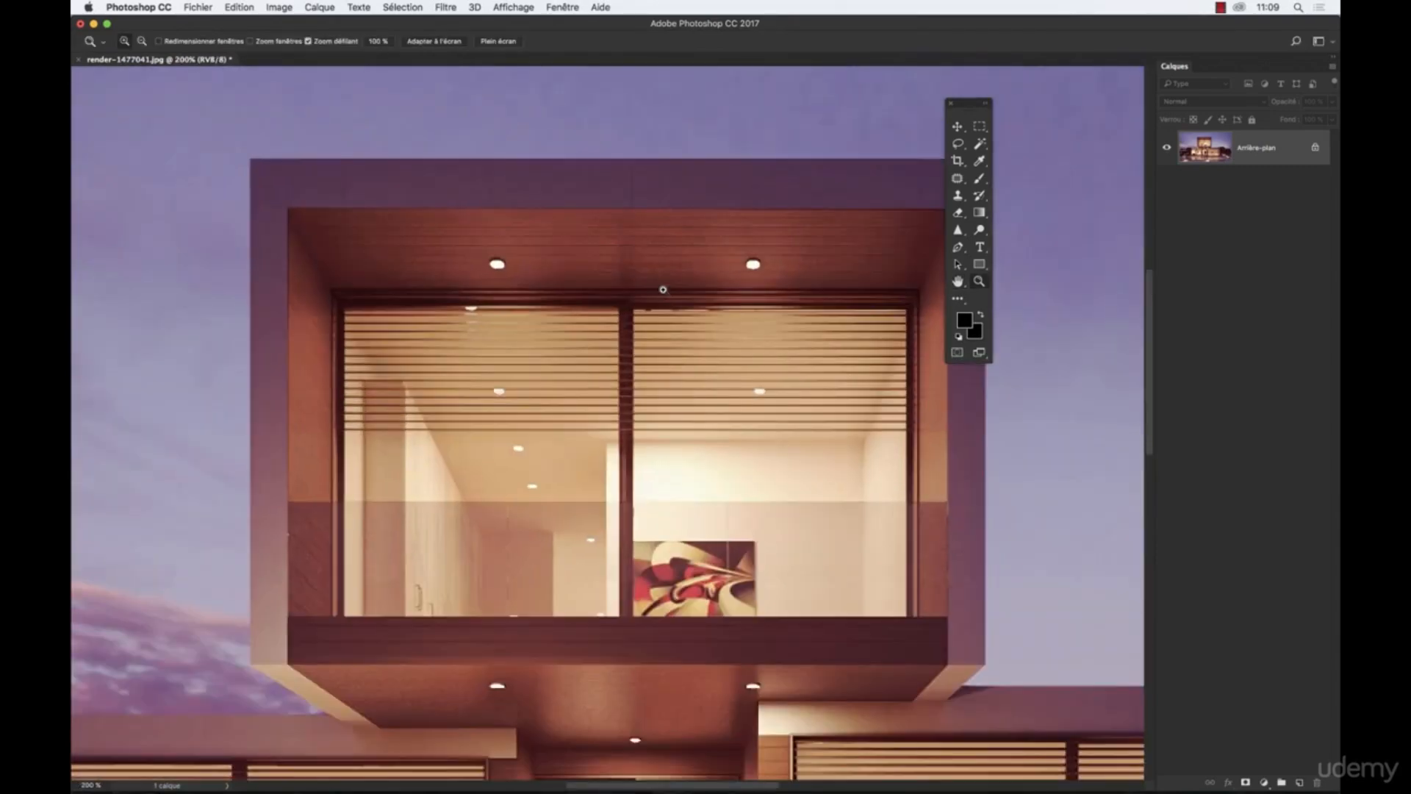
Magnify the upper-floor window to 300% with the Zoom tool and move the floating tool palette beside the Layers panel
{"action": "left_click", "coordinate": [595, 353]}
{"action": "left_click_drag", "start_coordinate": [597, 501], "coordinate": [560, 388]}
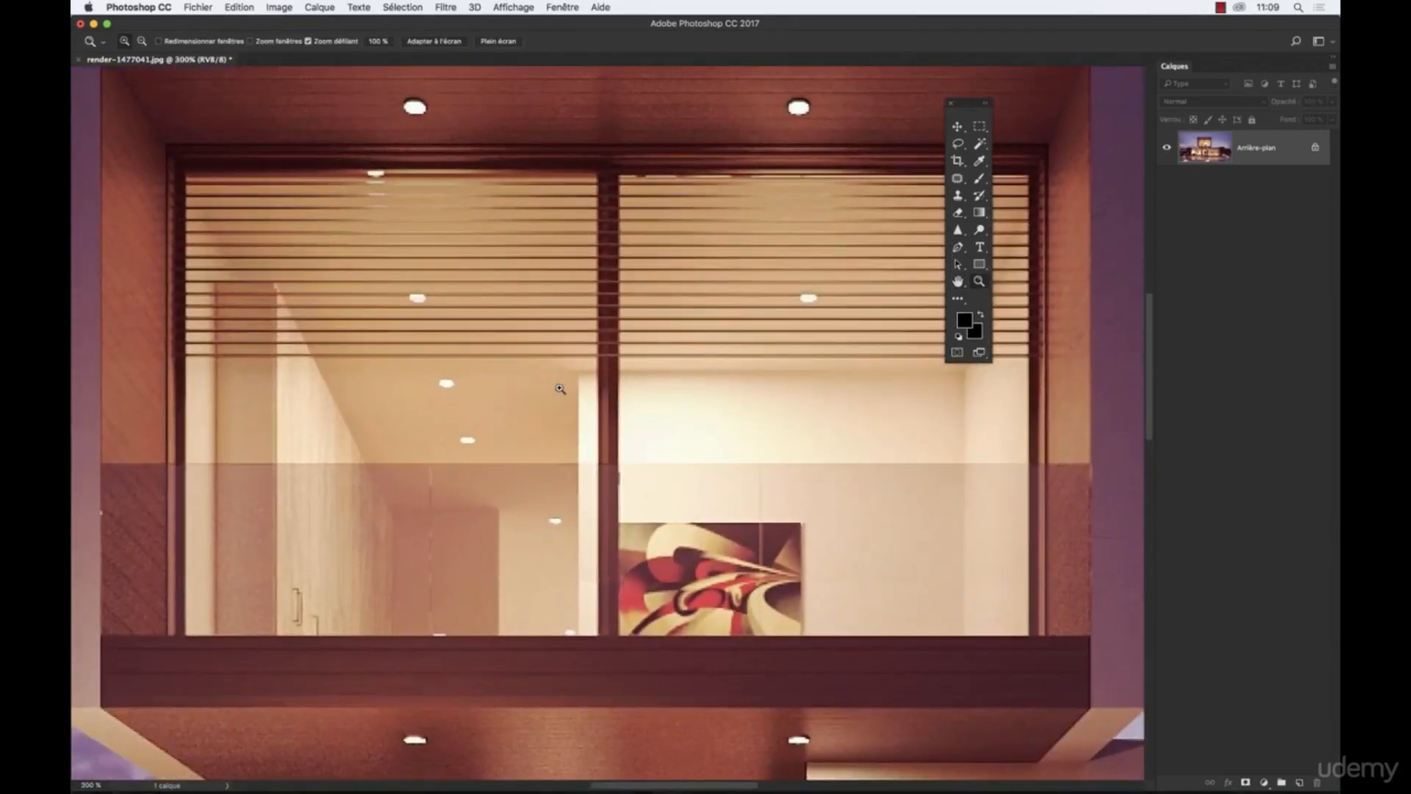
{"action": "left_click_drag", "start_coordinate": [970, 121], "coordinate": [1112, 118]}
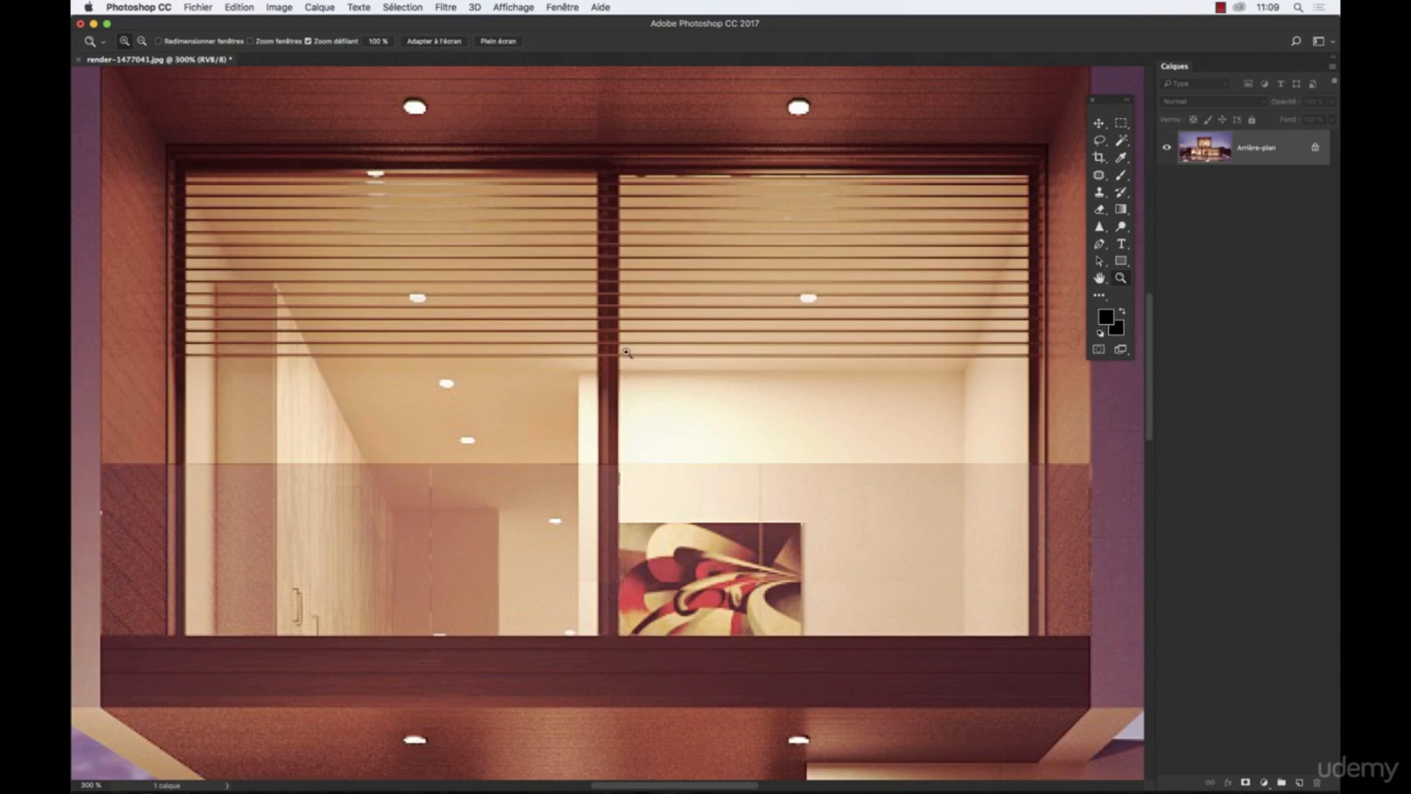
Use the Hand tool's temporary bird's-eye view to move the 300% view to the ground-floor living room, then to the poolside lounger
{"action": "key", "text": "h"}
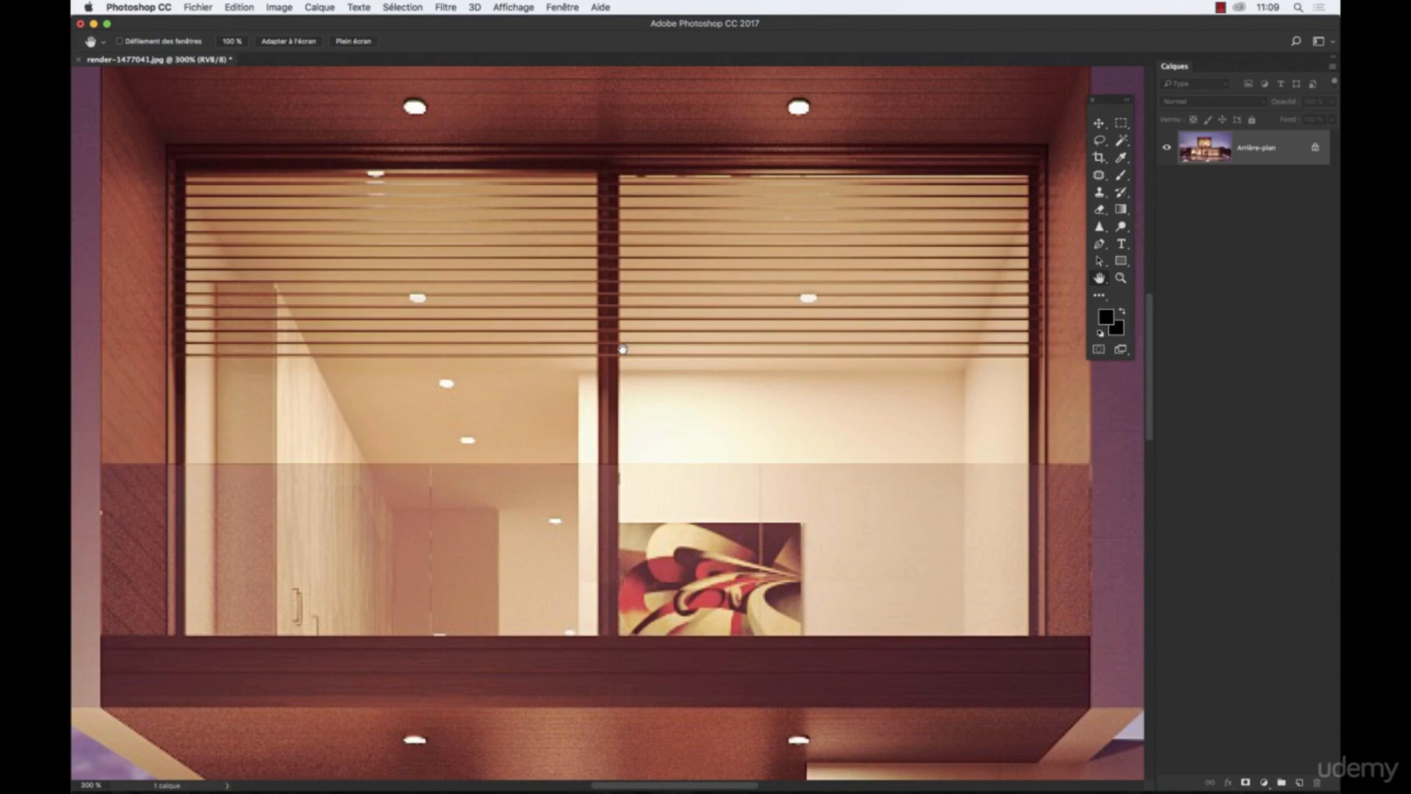
{"action": "left_click", "coordinate": [649, 312]}
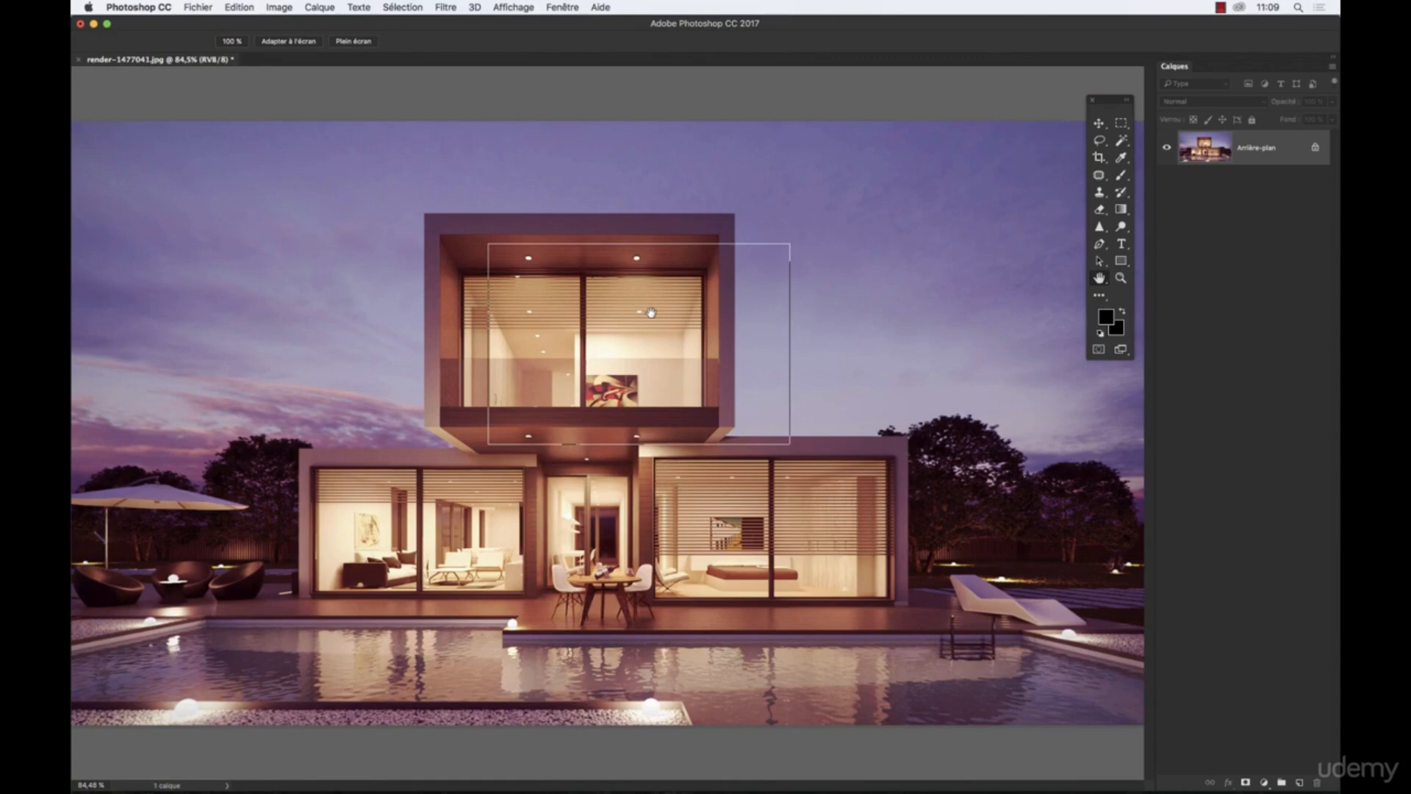
{"action": "left_click_drag", "start_coordinate": [651, 312], "coordinate": [433, 507]}
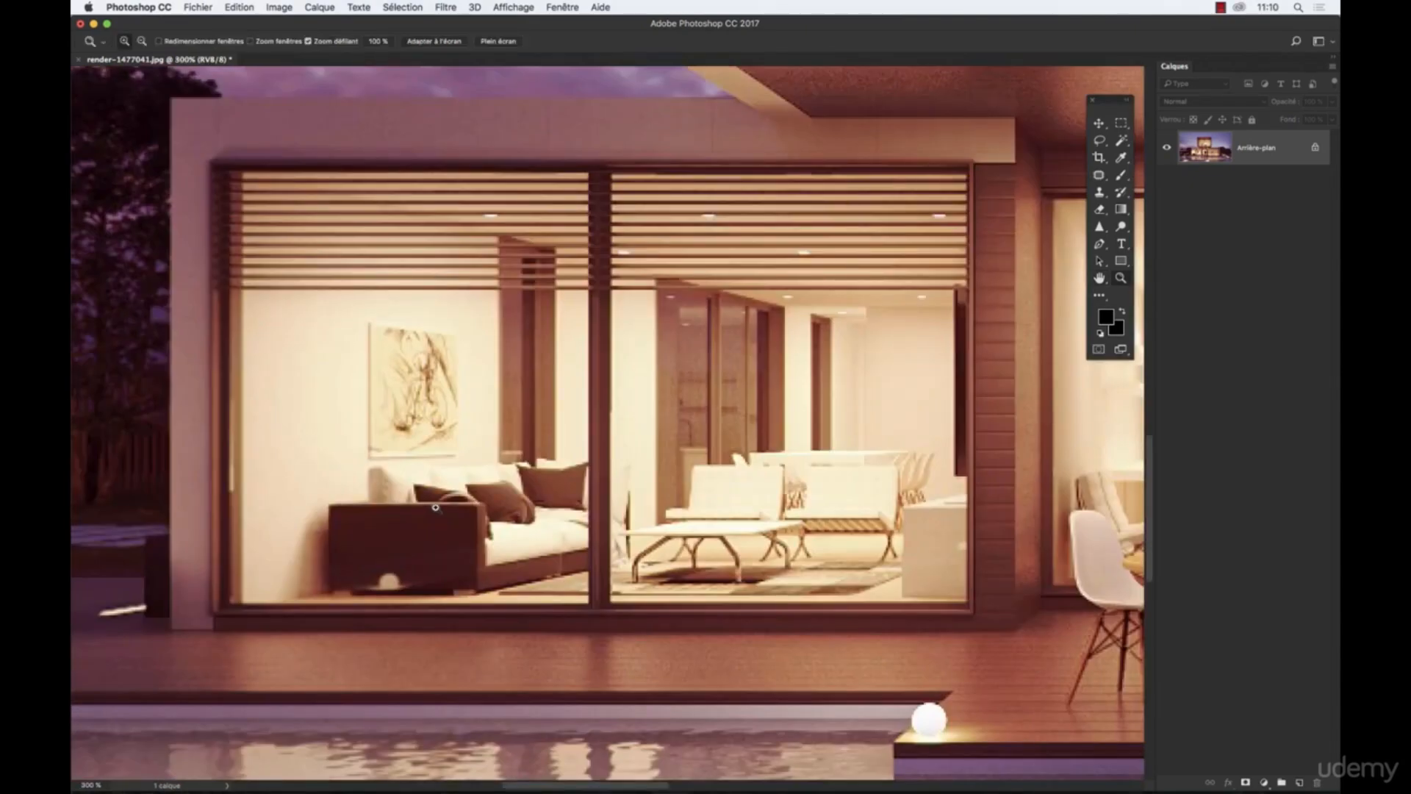
{"action": "key", "text": "h"}
{"action": "left_click_drag", "start_coordinate": [453, 467], "coordinate": [1002, 667]}
{"action": "key", "text": "h"}
{"action": "key", "text": "h"}
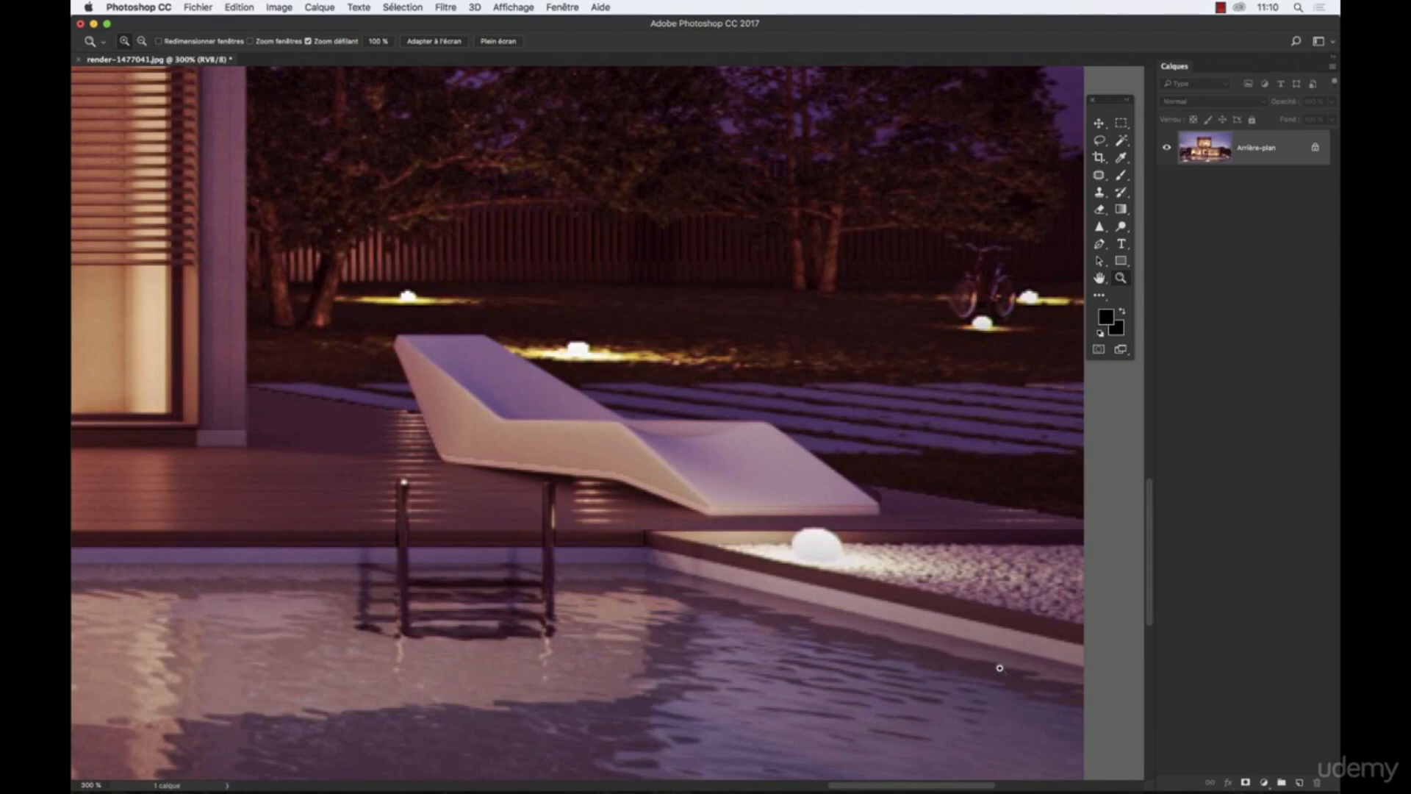
Use the temporary bird's-eye view to move the 300% view from the lounger to the treetops and back to the upper-floor window
{"action": "key", "text": "h"}
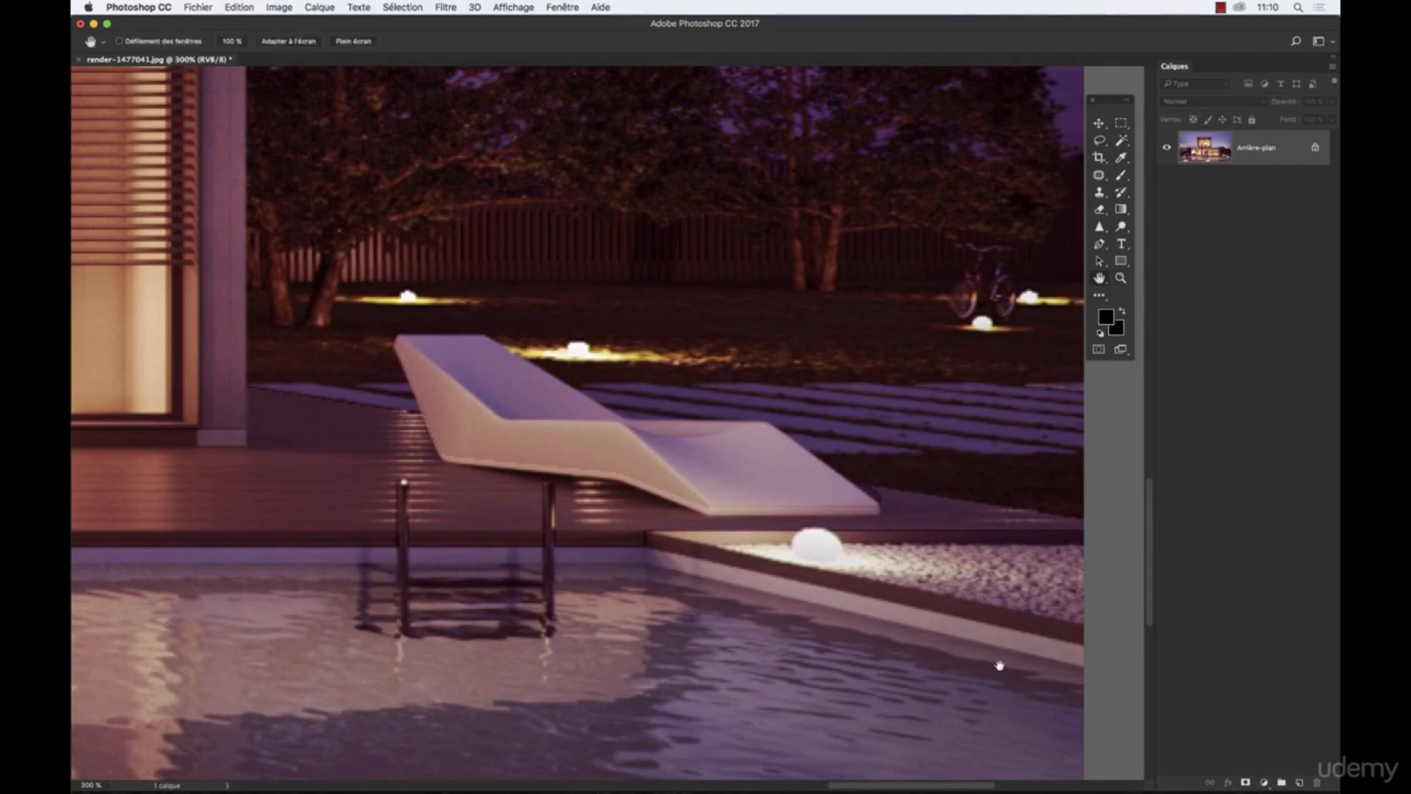
{"action": "left_click_drag", "start_coordinate": [1000, 665], "coordinate": [467, 479]}
{"action": "left_click_drag", "start_coordinate": [580, 441], "coordinate": [982, 463]}
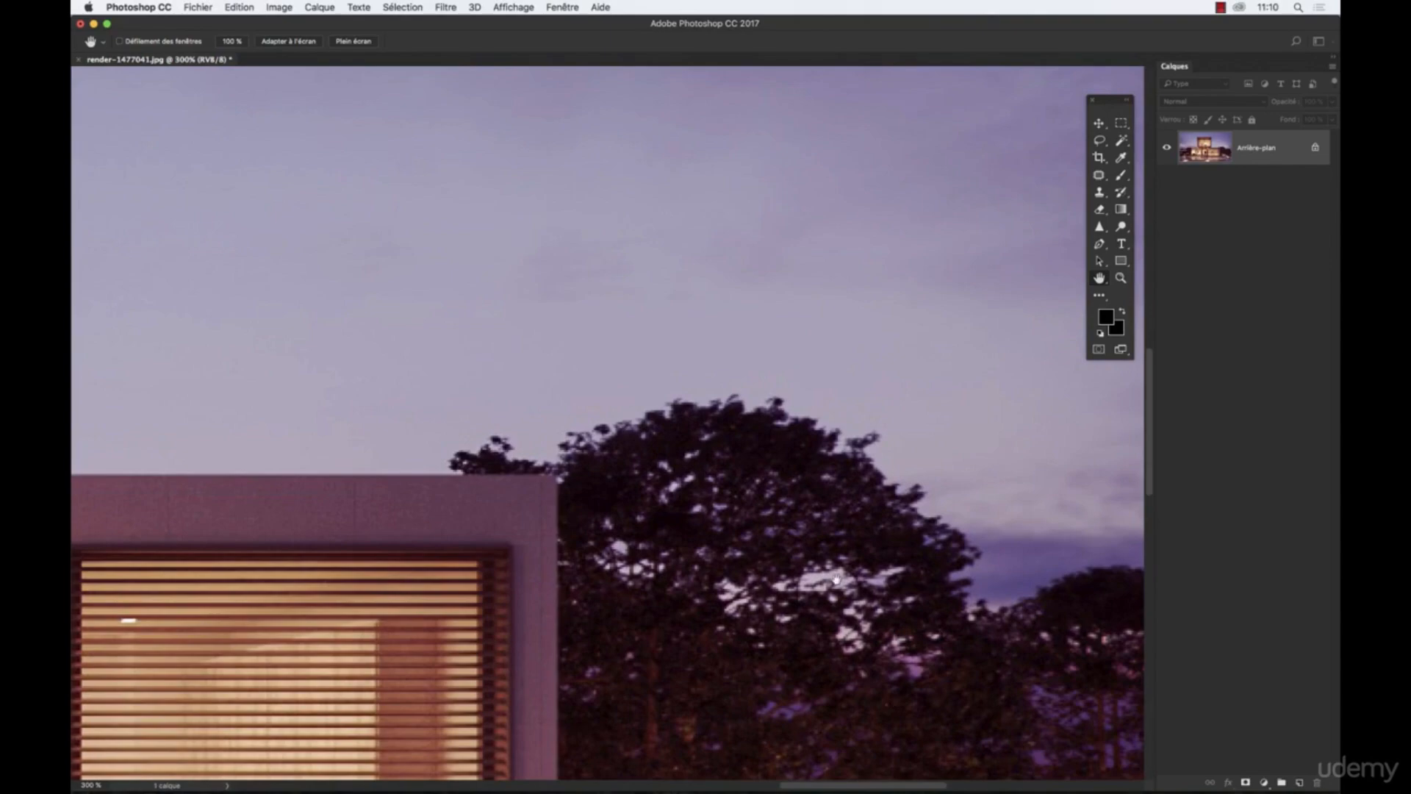
{"action": "left_click_drag", "start_coordinate": [692, 463], "coordinate": [602, 350]}
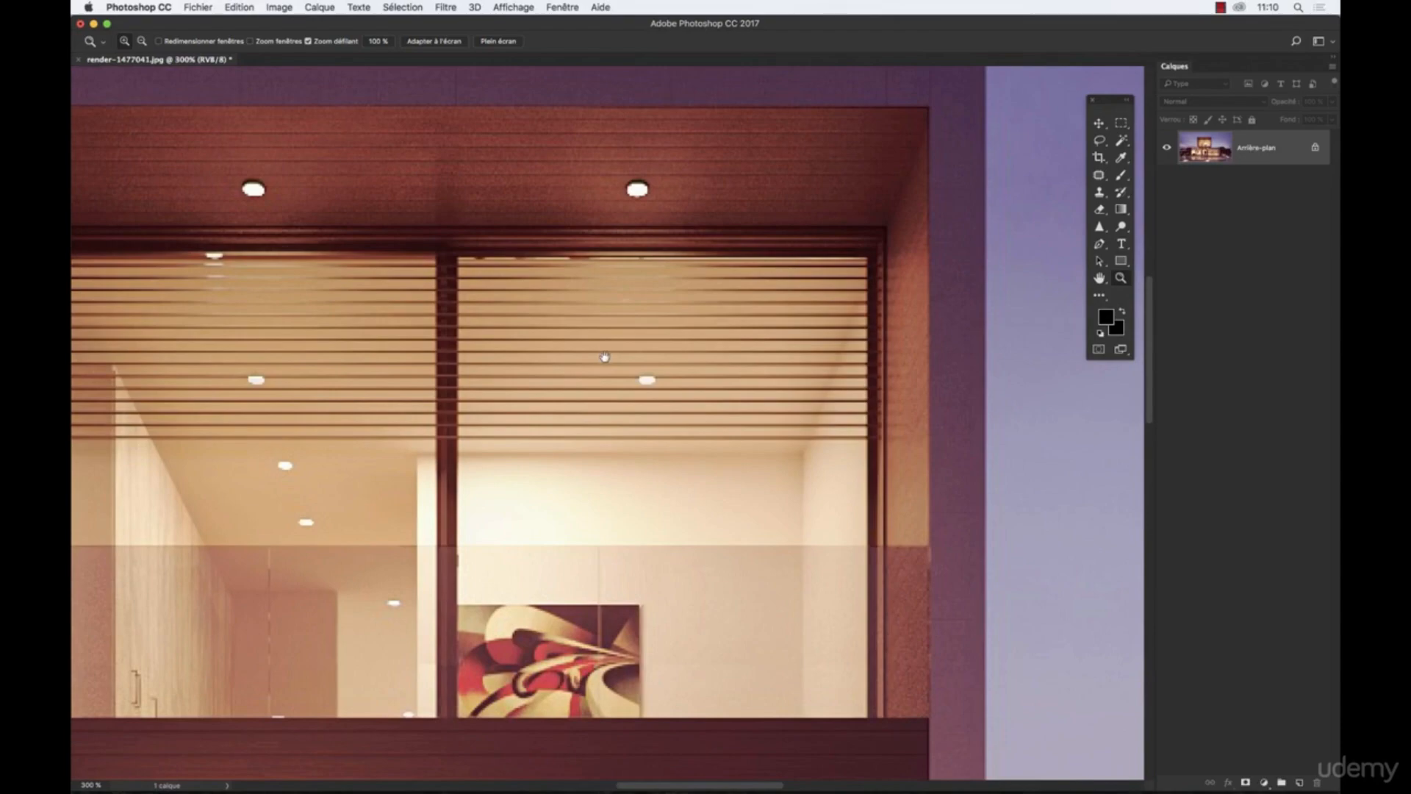
Pan the 300% view from the upper window past the terrace table and living room to the lounger, and fit the photo on screen
{"action": "scroll", "coordinate": [604, 357], "scroll_direction": "down", "scroll_amount": 10}
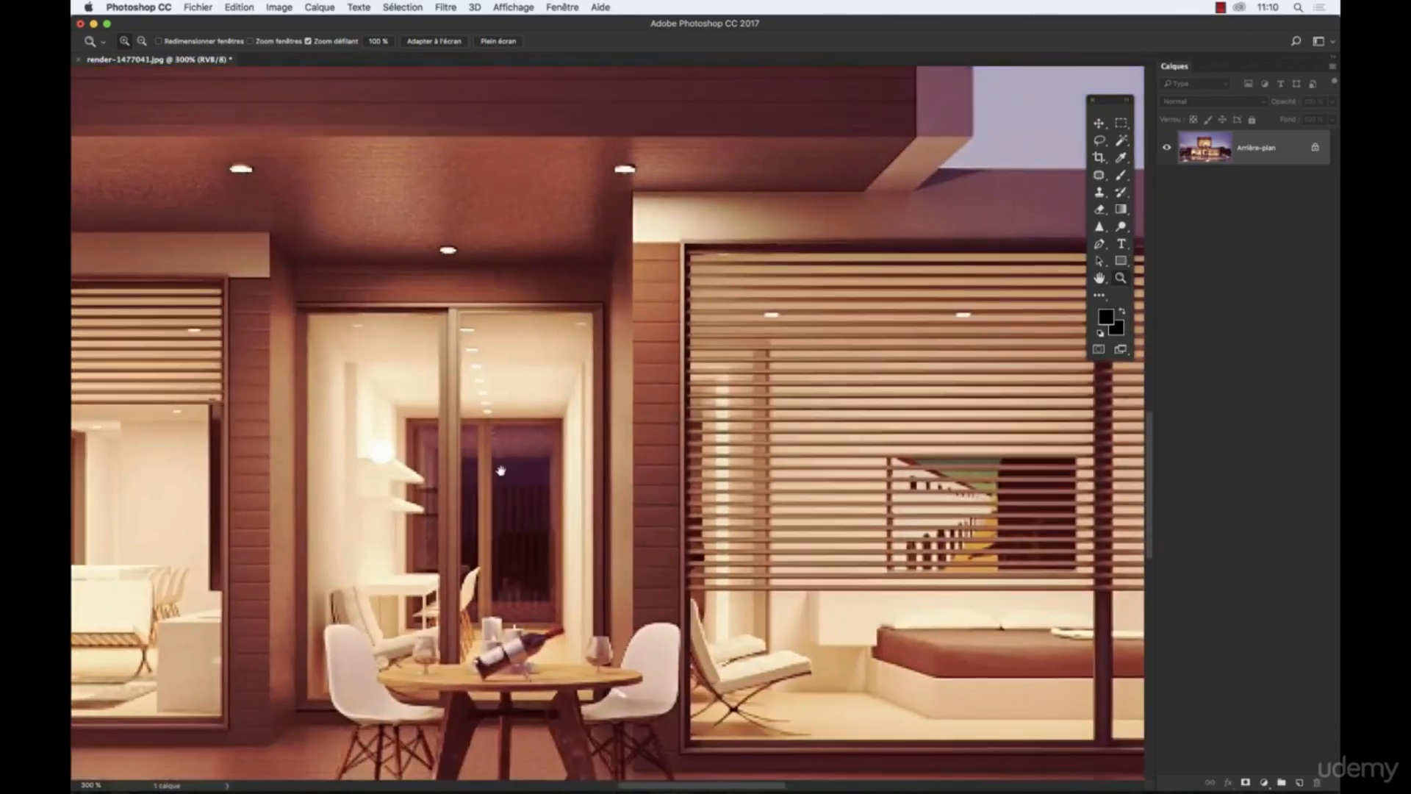
{"action": "scroll", "coordinate": [501, 470], "scroll_direction": "down", "scroll_amount": 3}
{"action": "scroll", "coordinate": [353, 474], "scroll_direction": "left", "scroll_amount": 5}
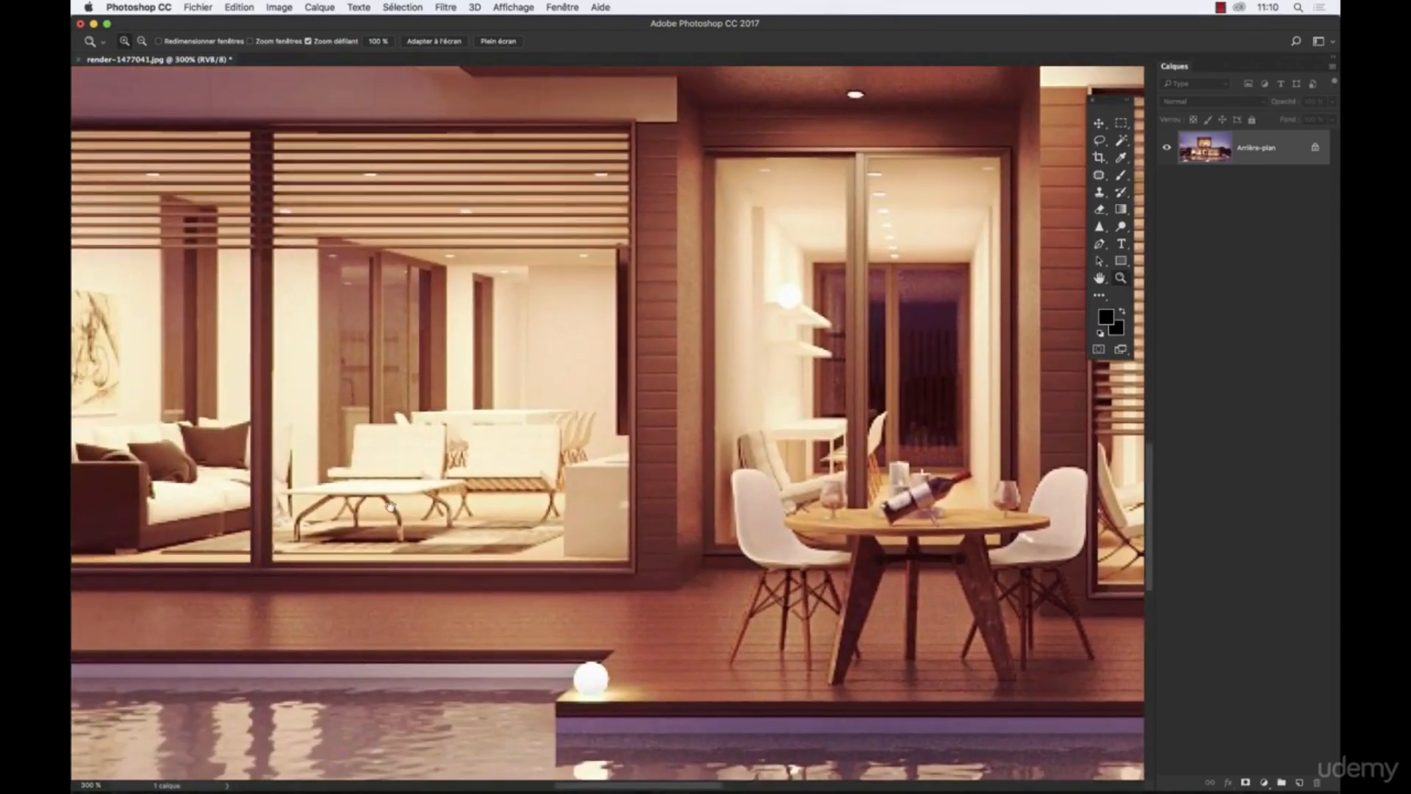
{"action": "scroll", "coordinate": [391, 506], "scroll_direction": "left", "scroll_amount": 6}
{"action": "scroll", "coordinate": [888, 511], "scroll_direction": "right", "scroll_amount": 5}
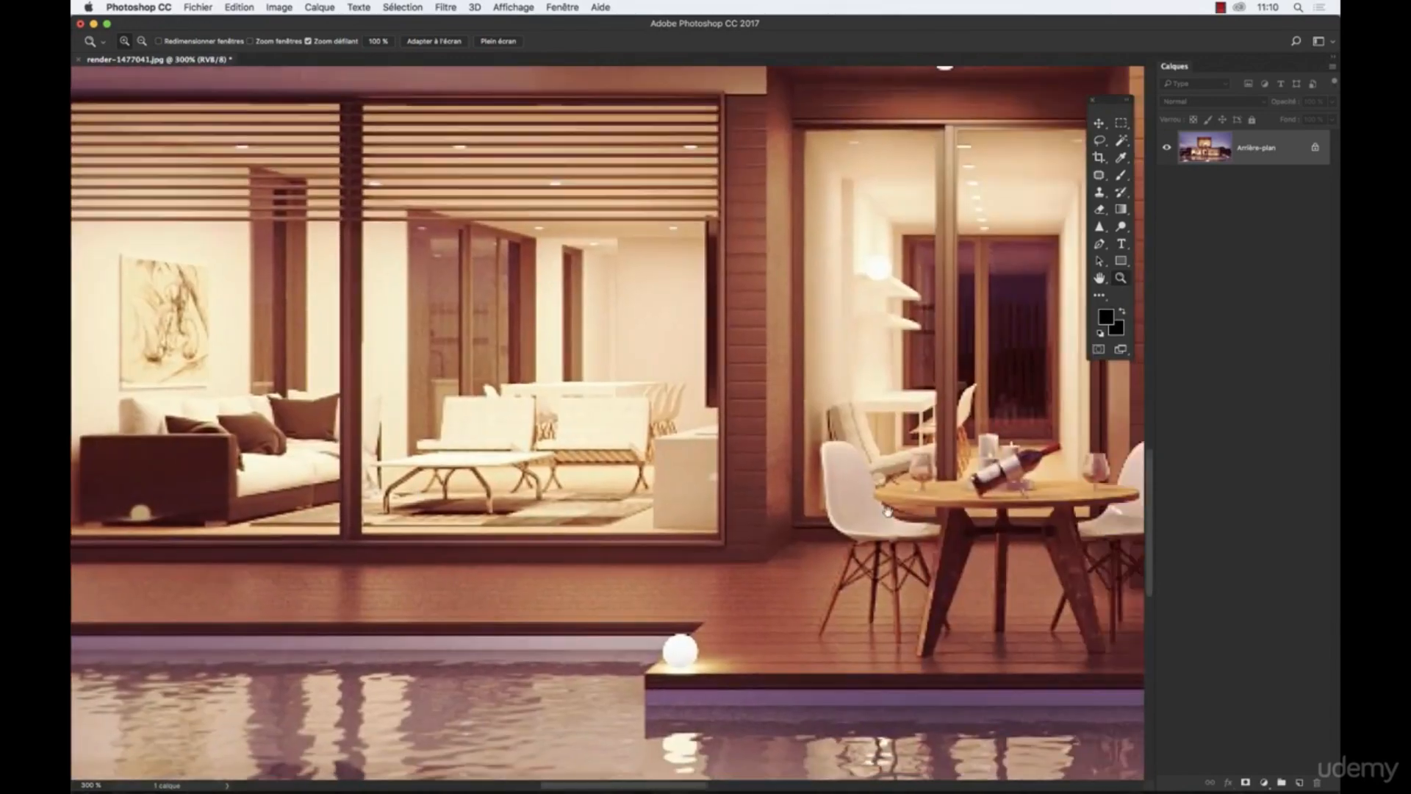
{"action": "scroll", "coordinate": [888, 511], "scroll_direction": "right", "scroll_amount": 10}
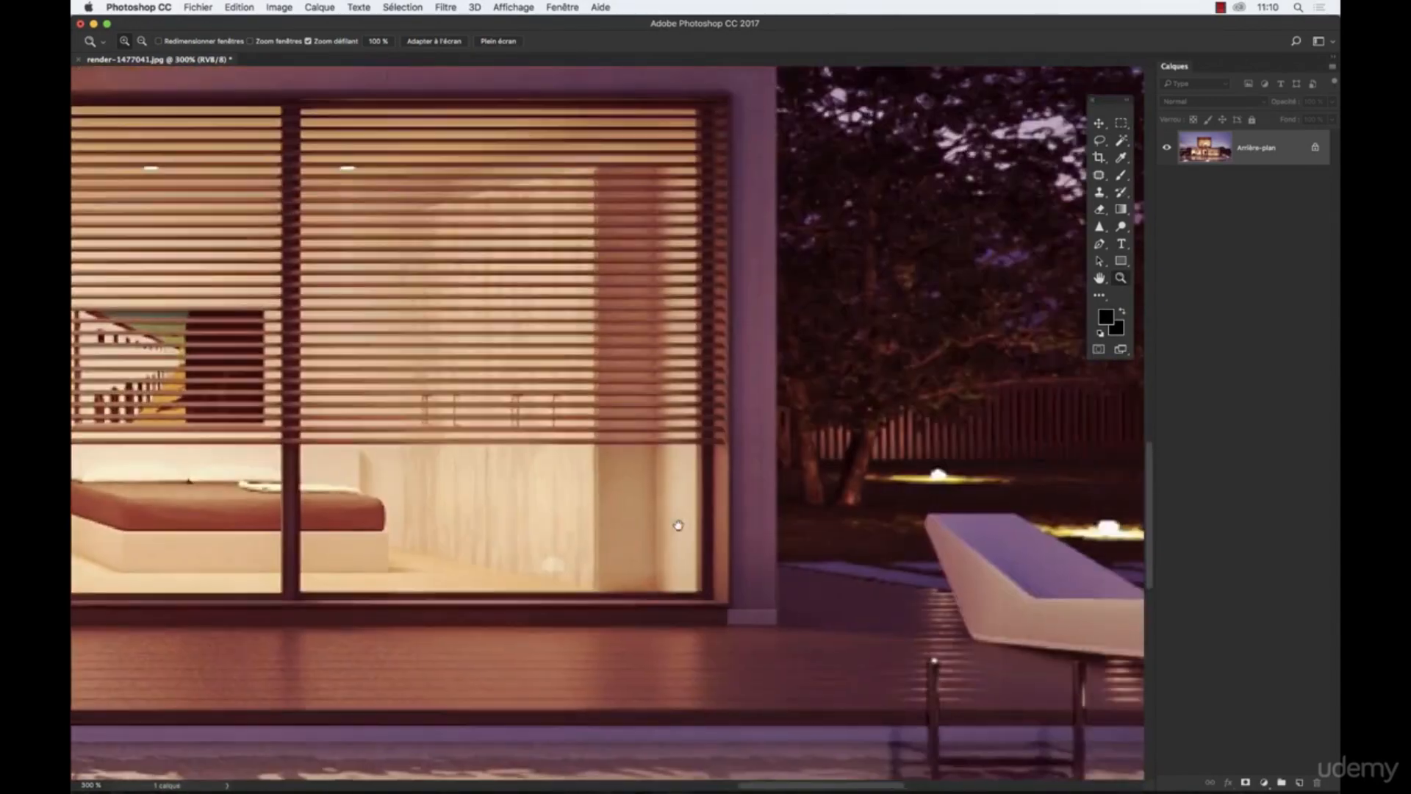
{"action": "scroll", "coordinate": [677, 525], "scroll_direction": "right", "scroll_amount": 5}
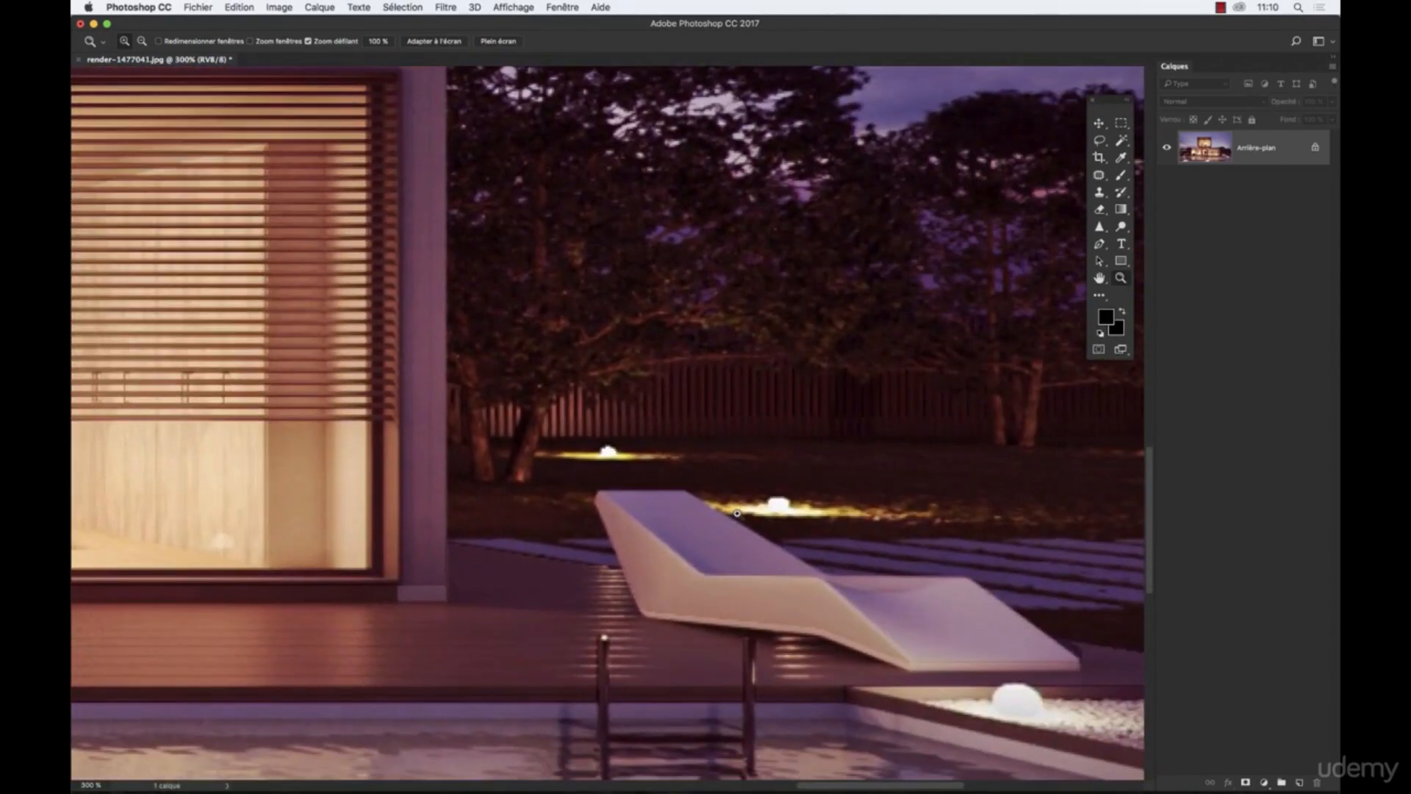
{"action": "key", "text": "super+0"}
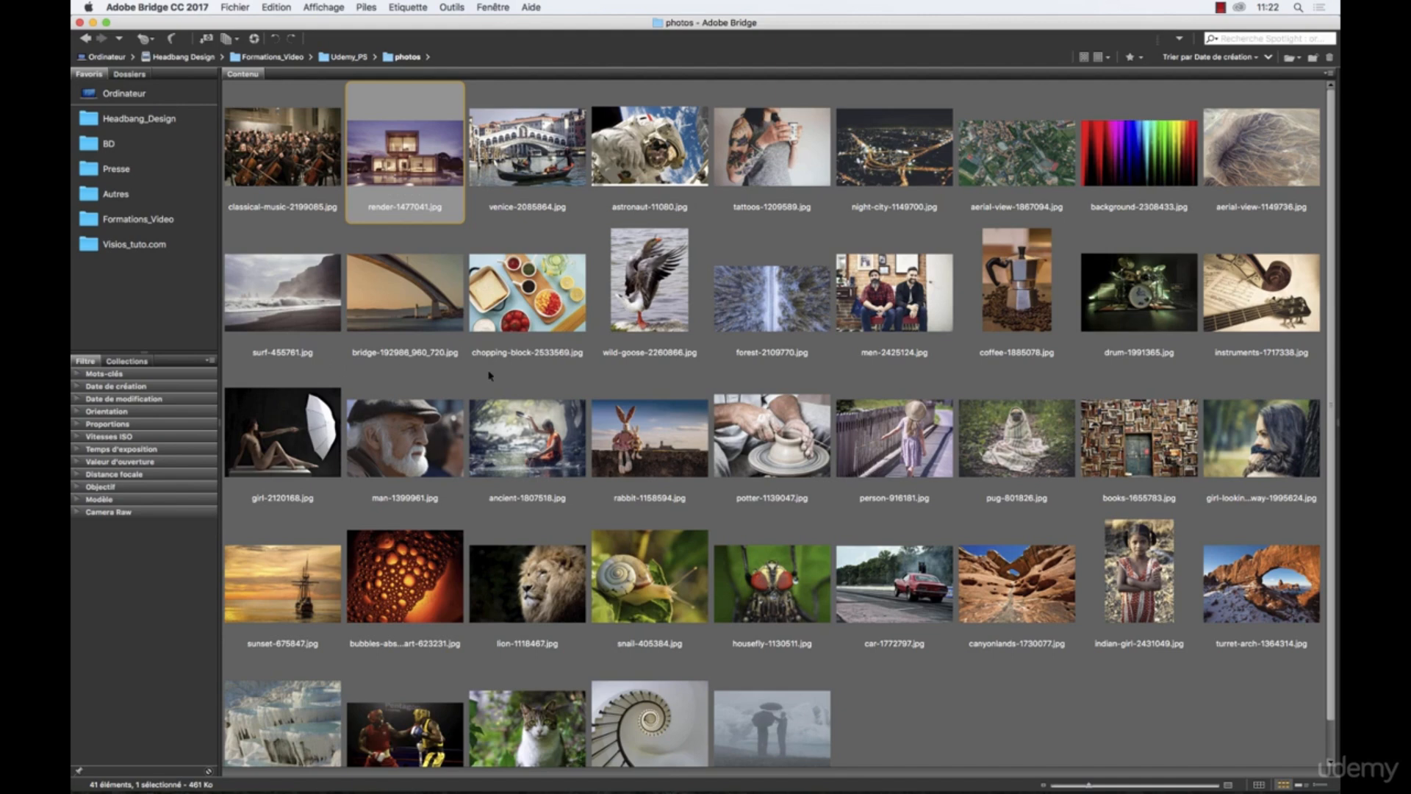
In Adobe Bridge, select surf-455761.jpg, sunset-675847.jpg, iceland-8383.jpg, aerial-view-1149736.jpg and pamukkale-14979.jpg together
{"action": "left_click", "coordinate": [294, 322]}
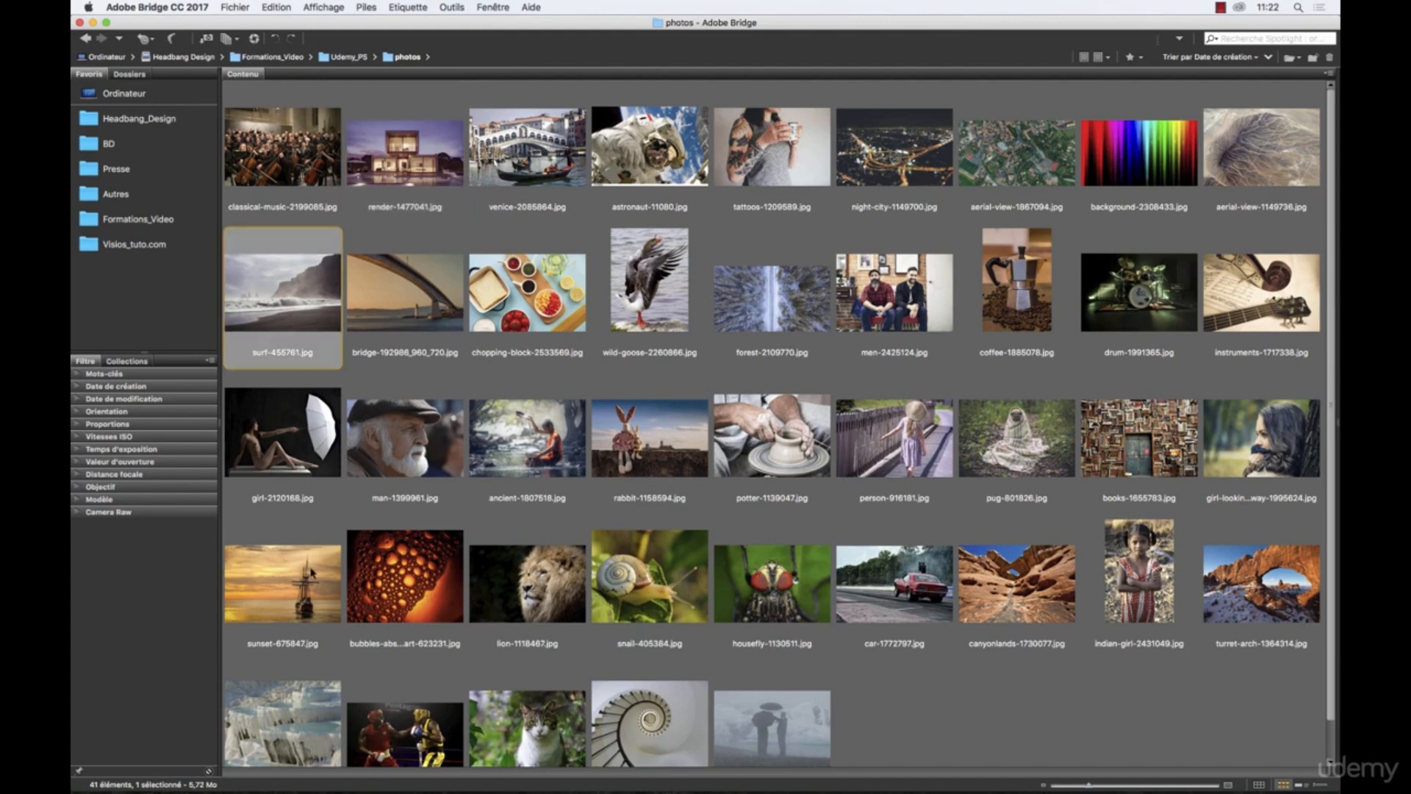
{"action": "left_click", "coordinate": [312, 573], "text": "super"}
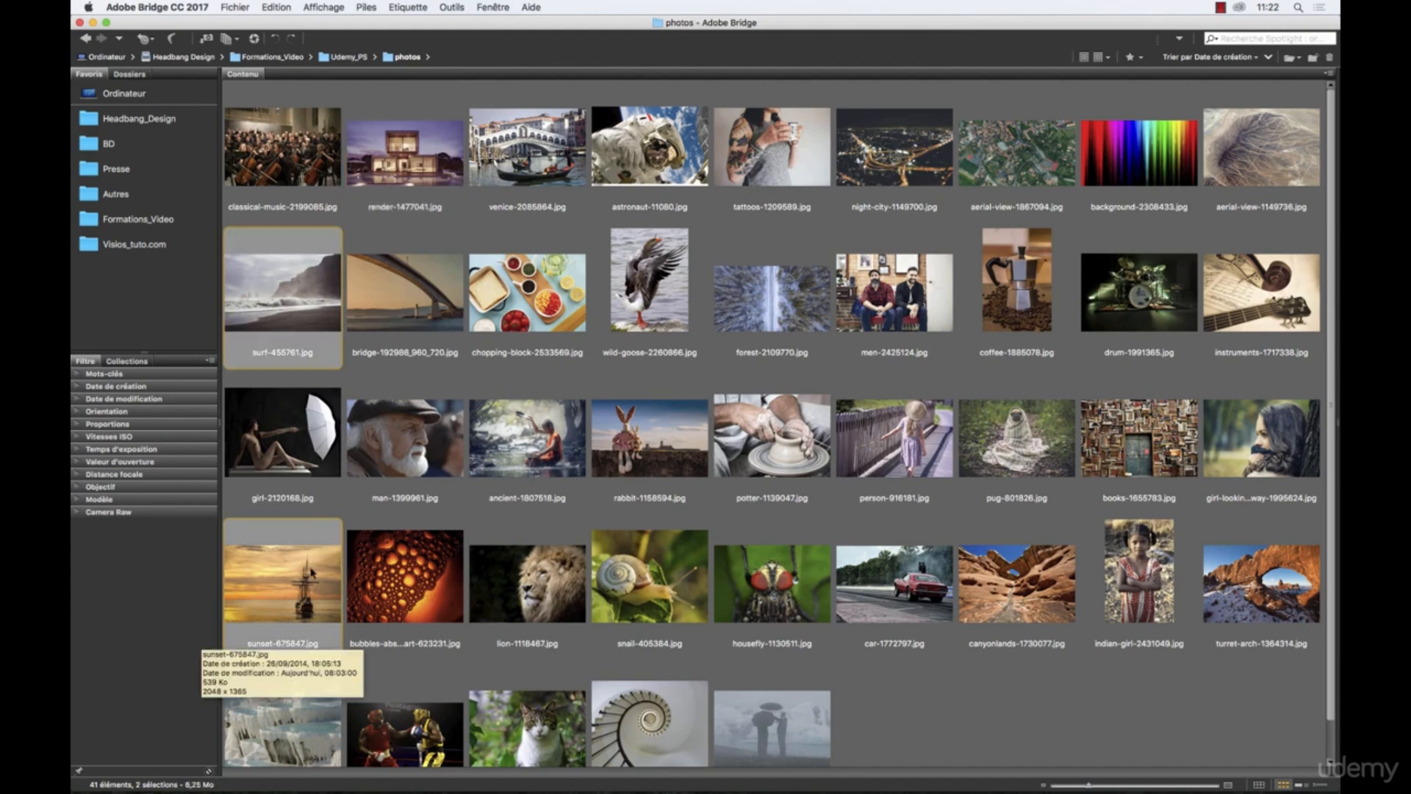
{"action": "left_click", "coordinate": [814, 710], "text": "super"}
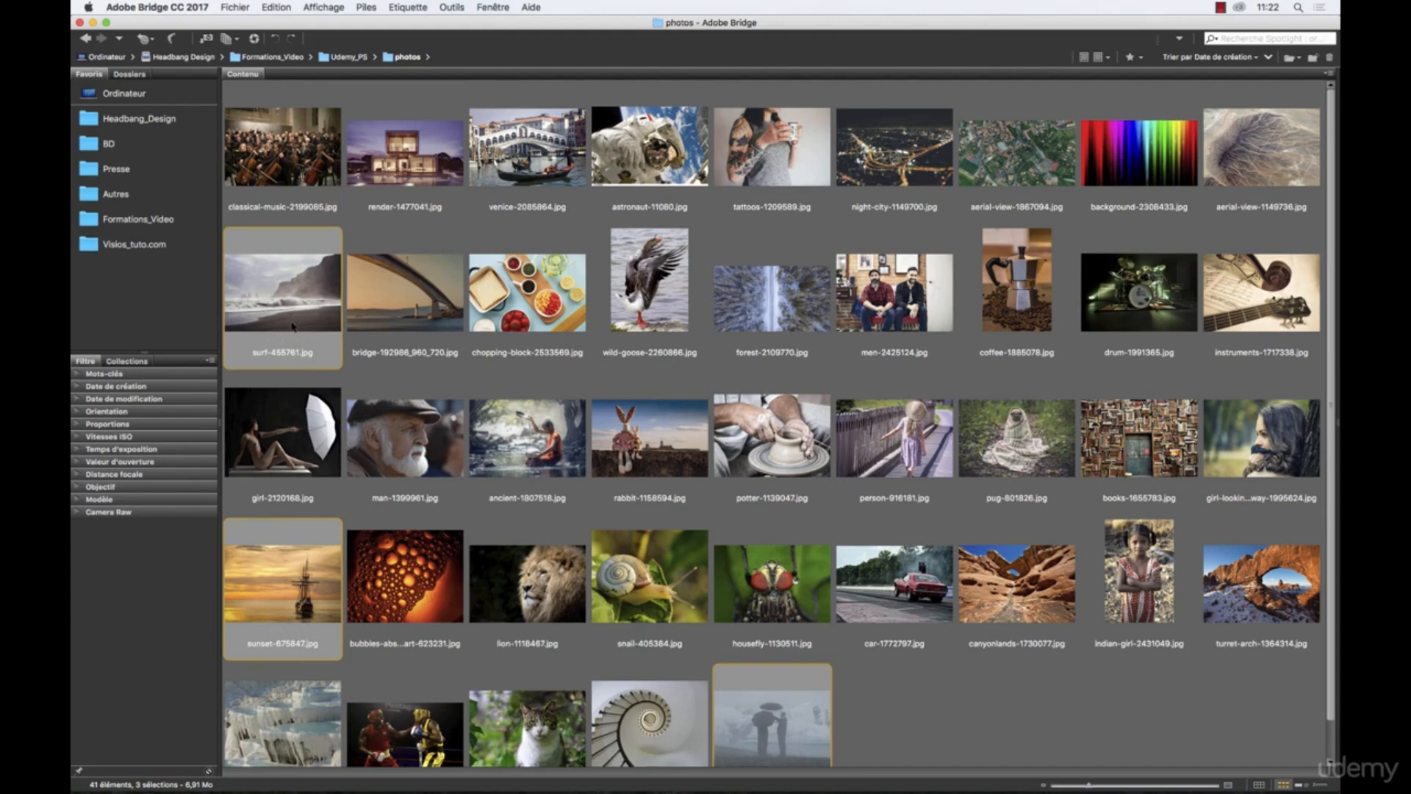
{"action": "left_click", "coordinate": [1254, 162], "text": "super"}
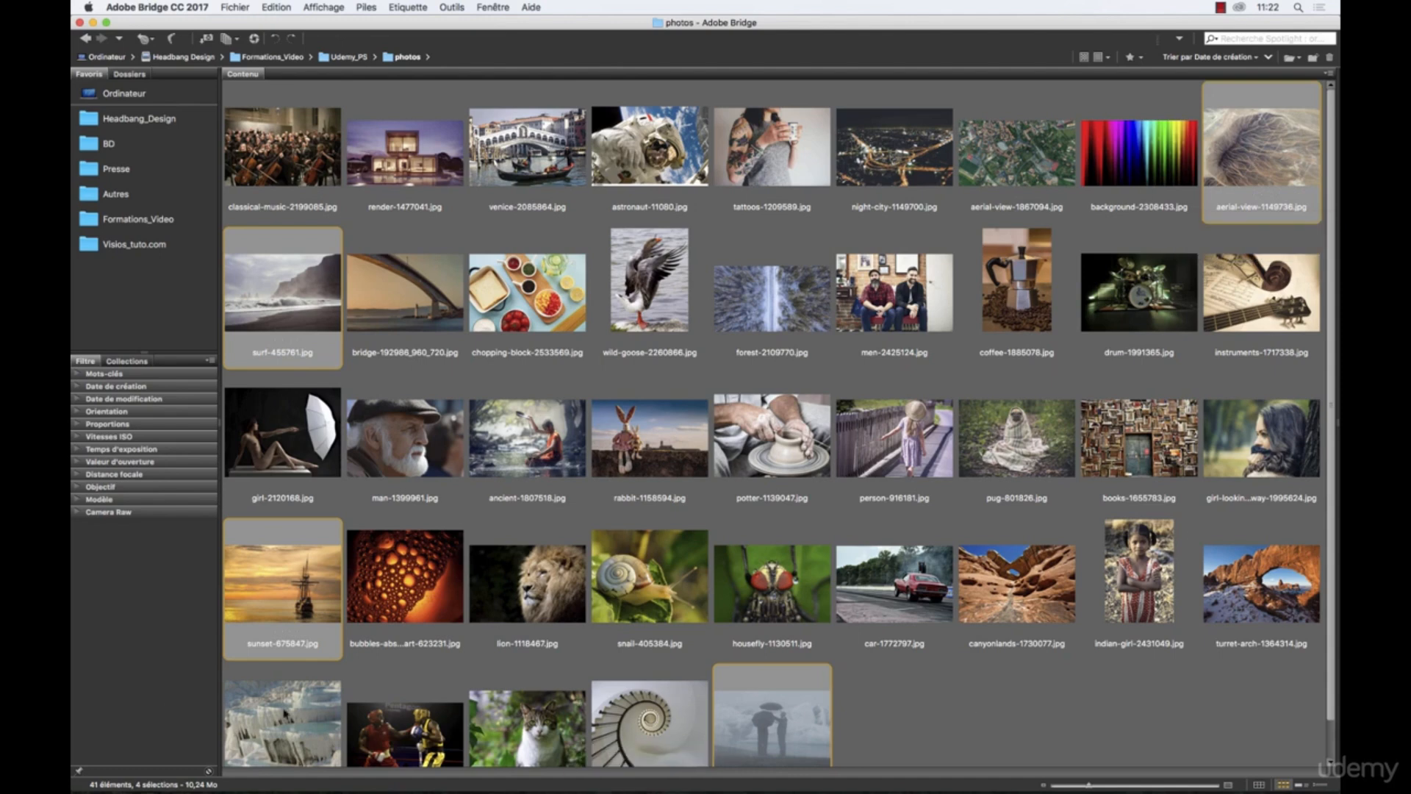
{"action": "left_click", "coordinate": [284, 713], "text": "super"}
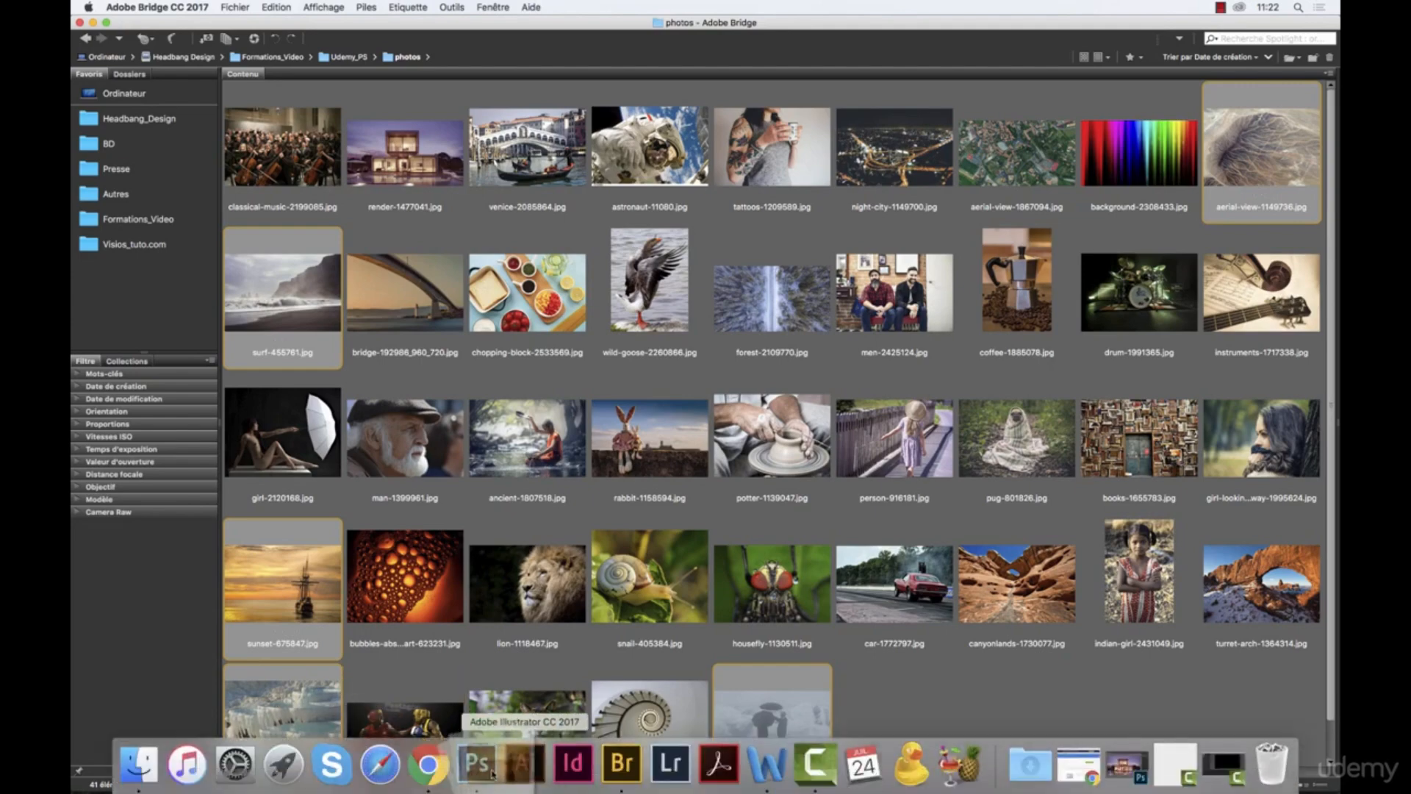
Open the five selected photos in Photoshop, assigning each the working RGB profile Adobe RGB (1998)
{"action": "left_click", "coordinate": [478, 764]}
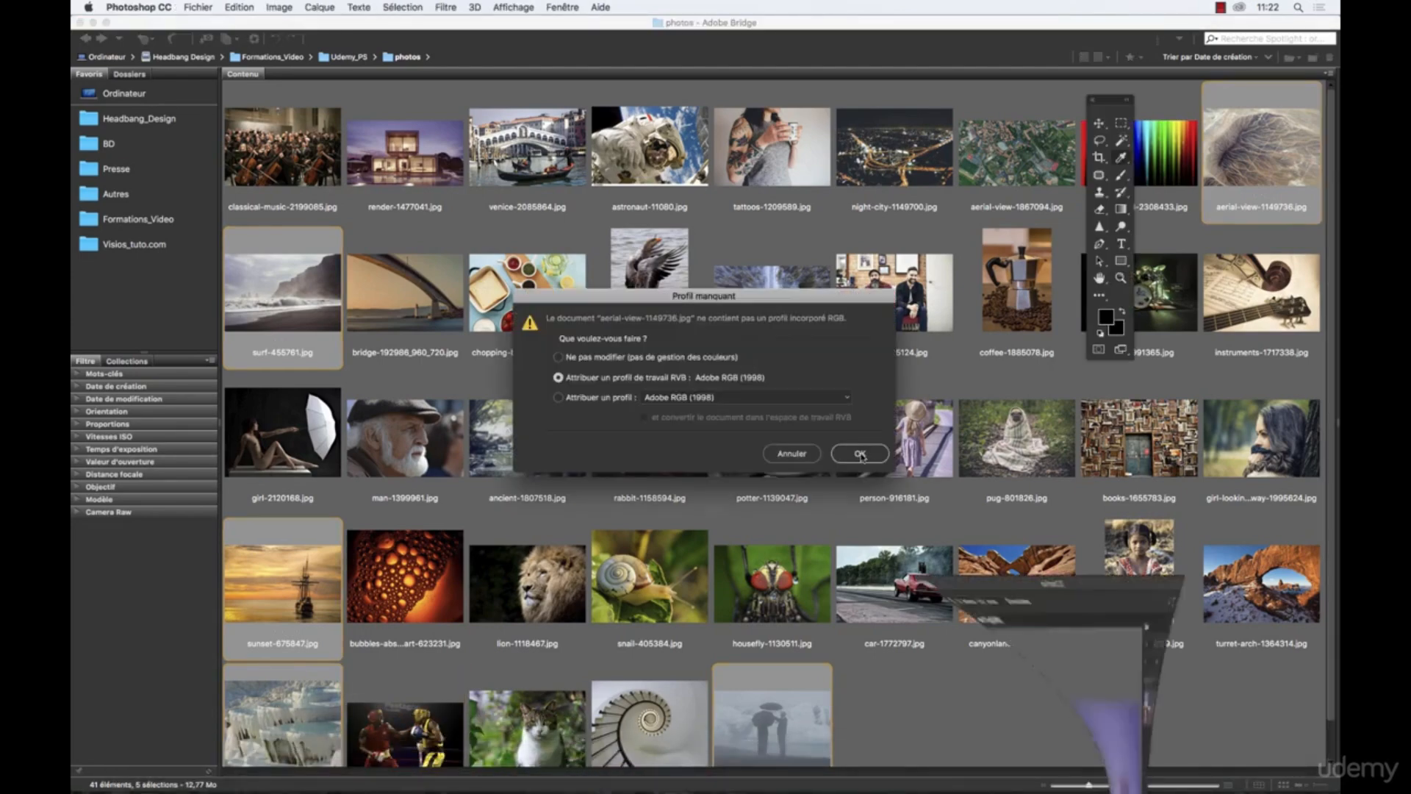
{"action": "left_click", "coordinate": [862, 454]}
{"action": "left_click", "coordinate": [861, 453]}
{"action": "left_click", "coordinate": [861, 454]}
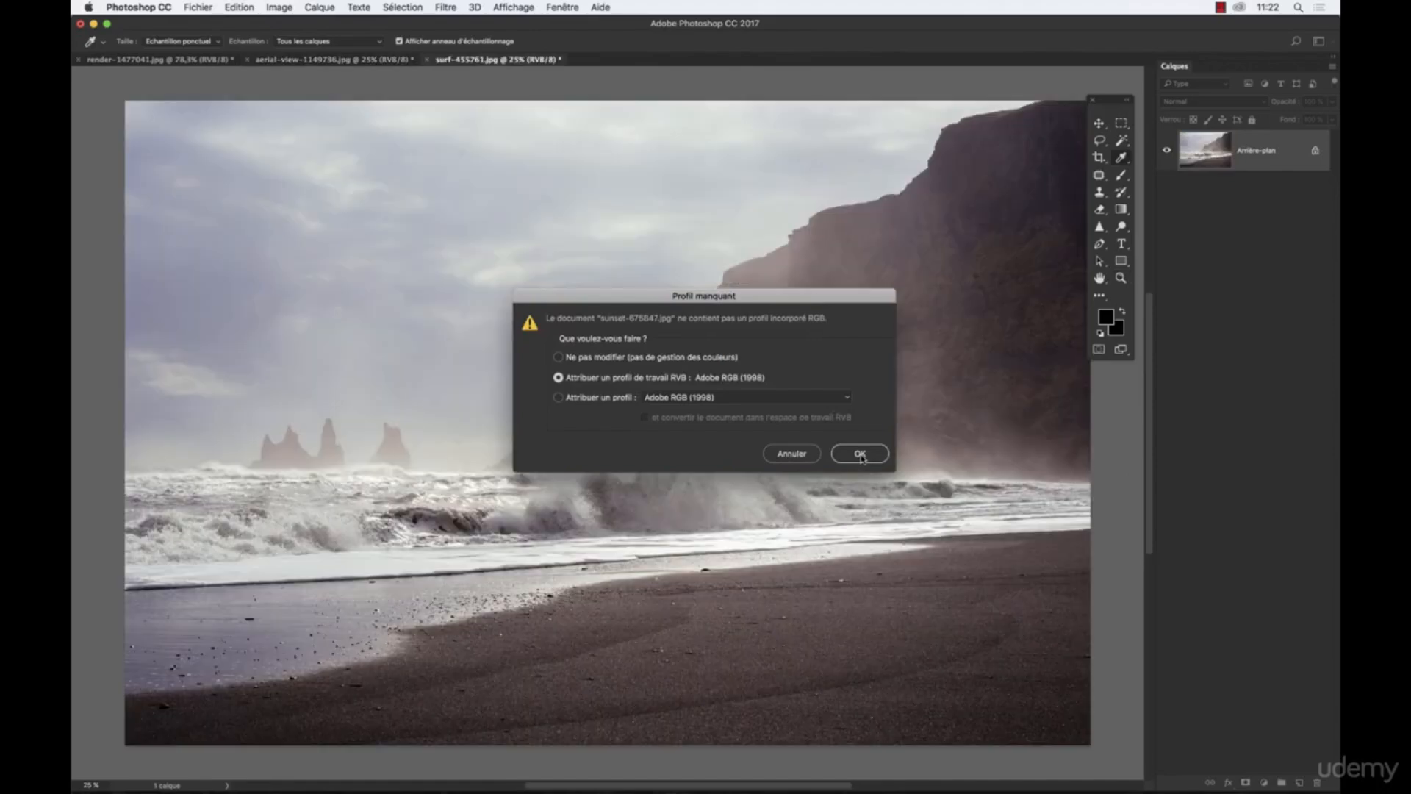
{"action": "left_click", "coordinate": [861, 453]}
{"action": "left_click", "coordinate": [858, 454]}
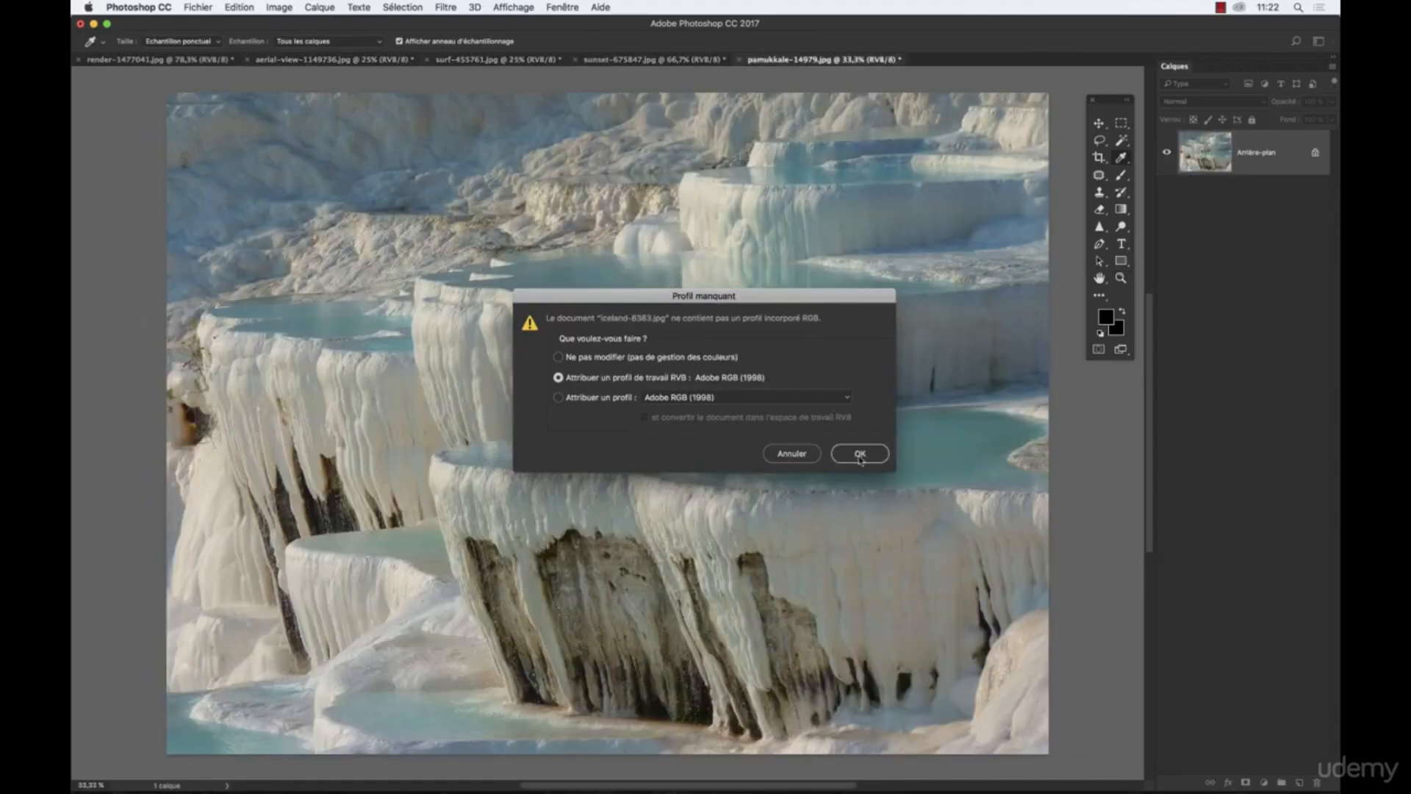
{"action": "left_click", "coordinate": [860, 452]}
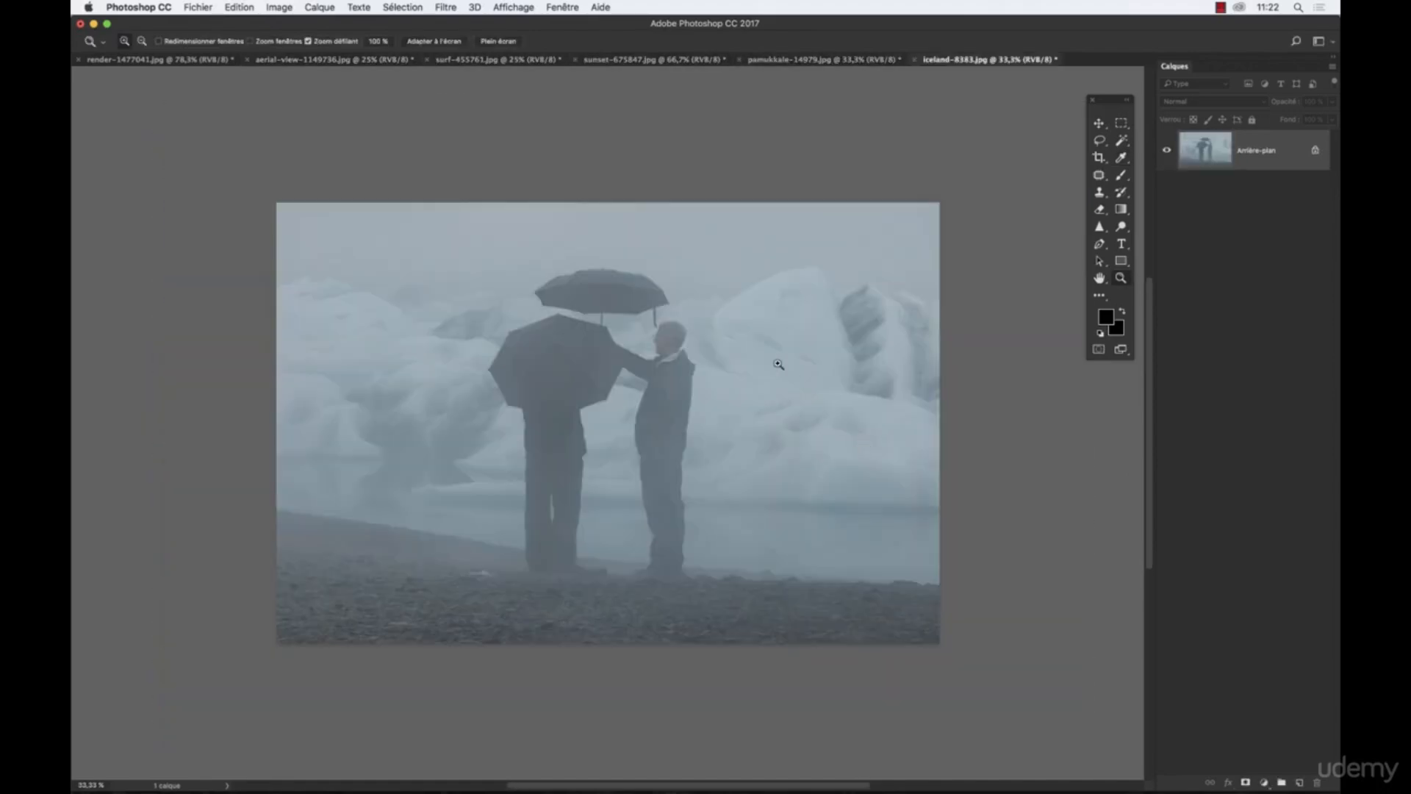
Show the pamukkale, sunset and surf photos in turn, and resize the Layers panel to slightly wider than its original width
{"action": "key", "text": "z"}
{"action": "left_click", "coordinate": [823, 58]}
{"action": "left_click", "coordinate": [655, 59]}
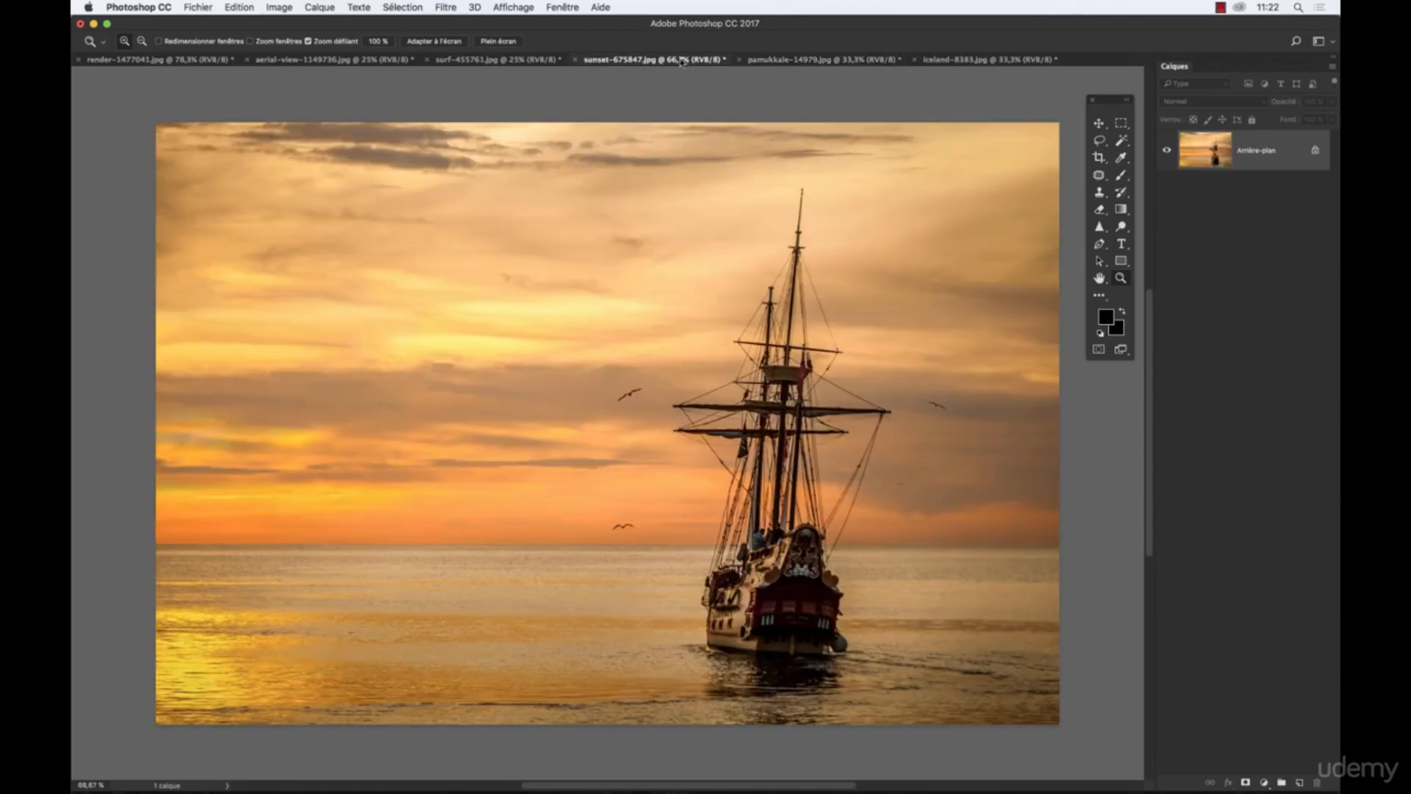
{"action": "left_click", "coordinate": [527, 61]}
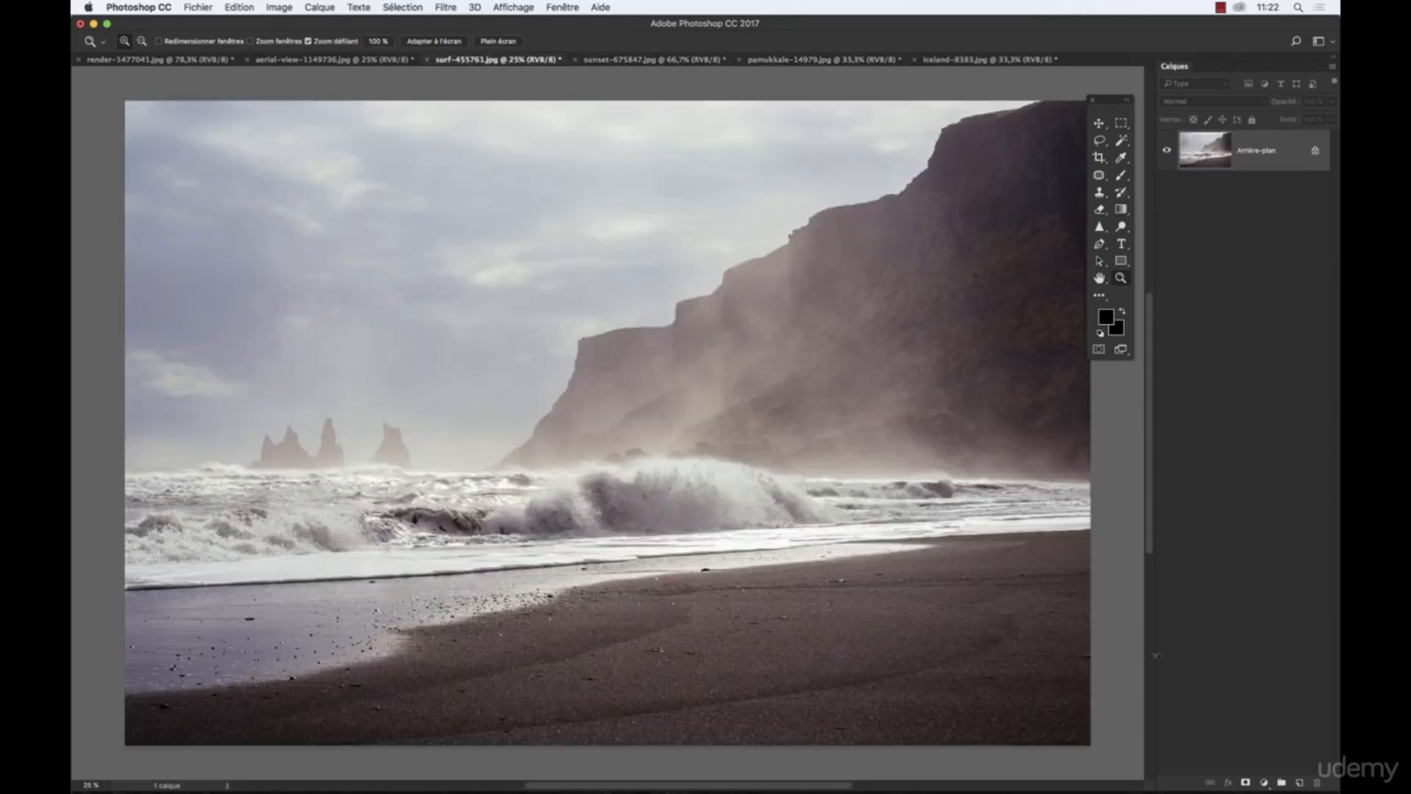
{"action": "left_click_drag", "start_coordinate": [1147, 660], "coordinate": [913, 662]}
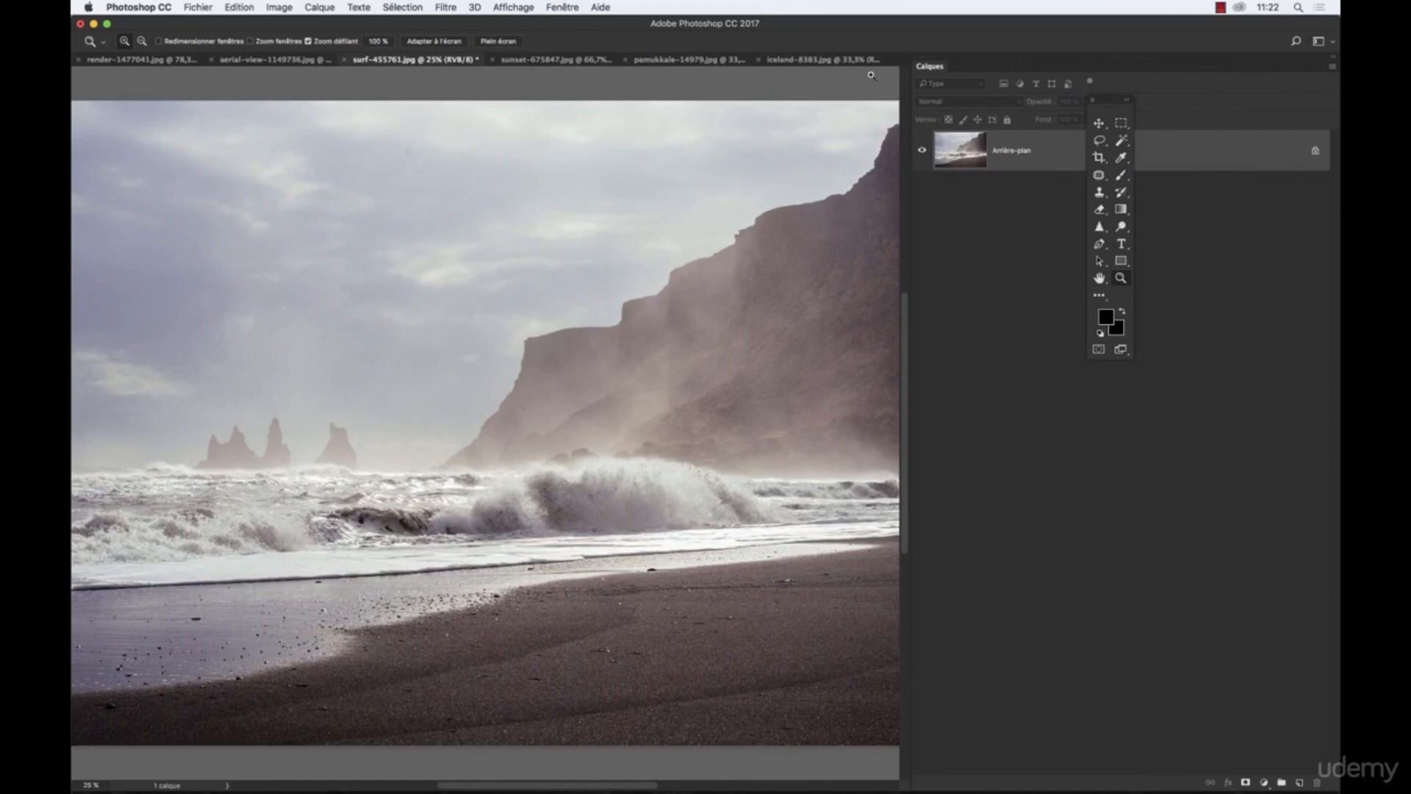
{"action": "left_click_drag", "start_coordinate": [912, 711], "coordinate": [1118, 699]}
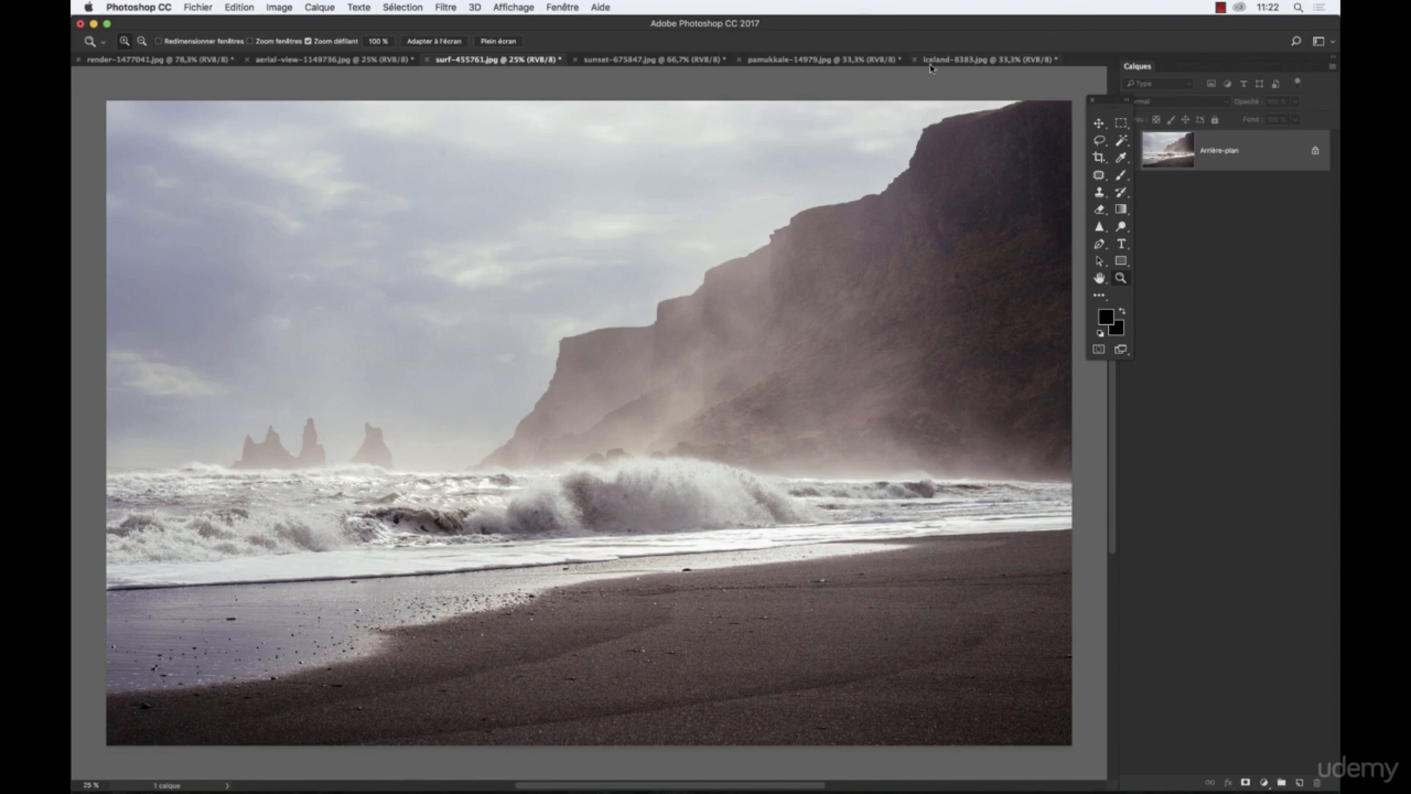
Detach iceland-8383.jpg and pamukkale-14979.jpg from the tabbed documents into floating windows
{"action": "left_click_drag", "start_coordinate": [932, 62], "coordinate": [227, 114]}
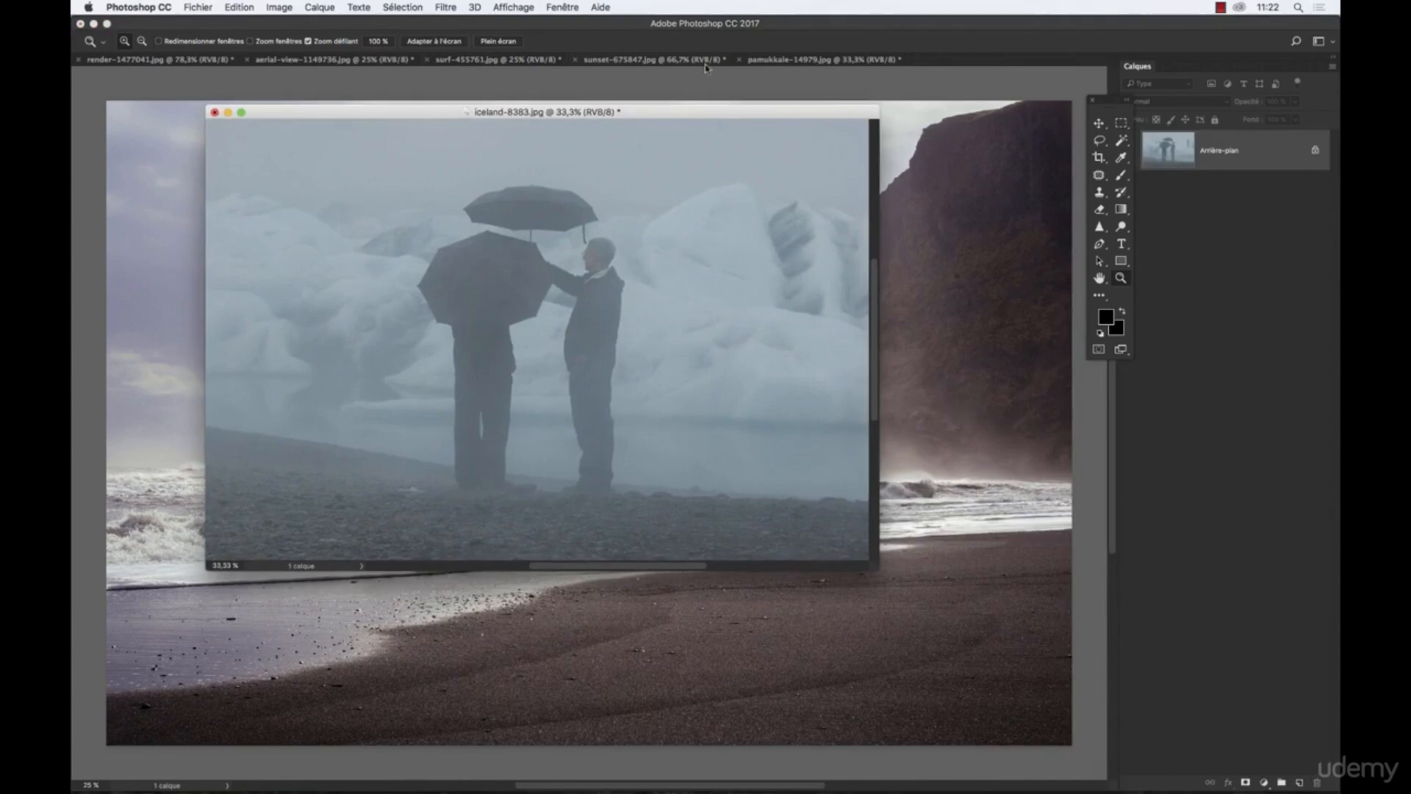
{"action": "left_click_drag", "start_coordinate": [781, 63], "coordinate": [607, 110]}
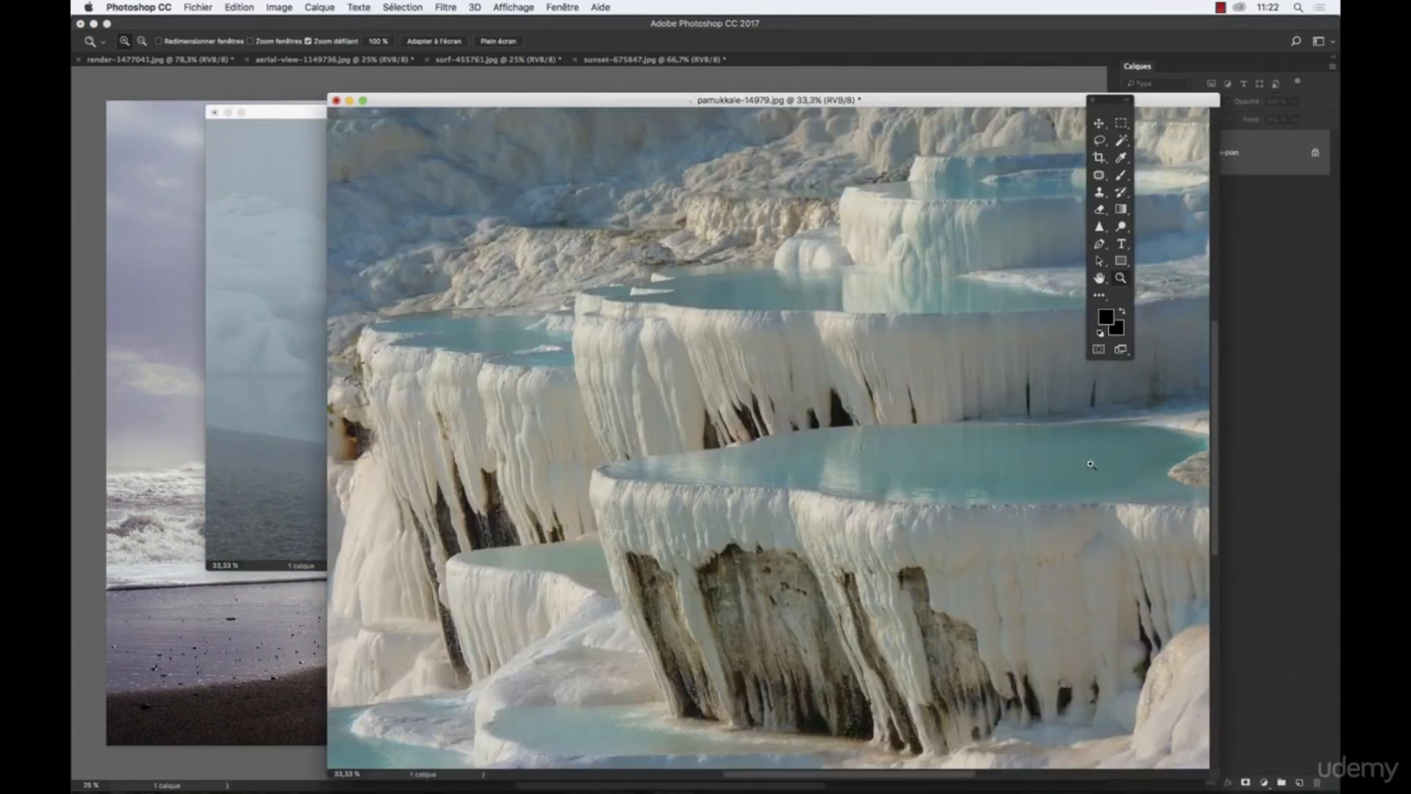
Zoom the pamukkale photo out to 25%, shrink its floating window around the photo and move the window lower over the workspace
{"action": "left_click", "coordinate": [977, 486], "text": "alt"}
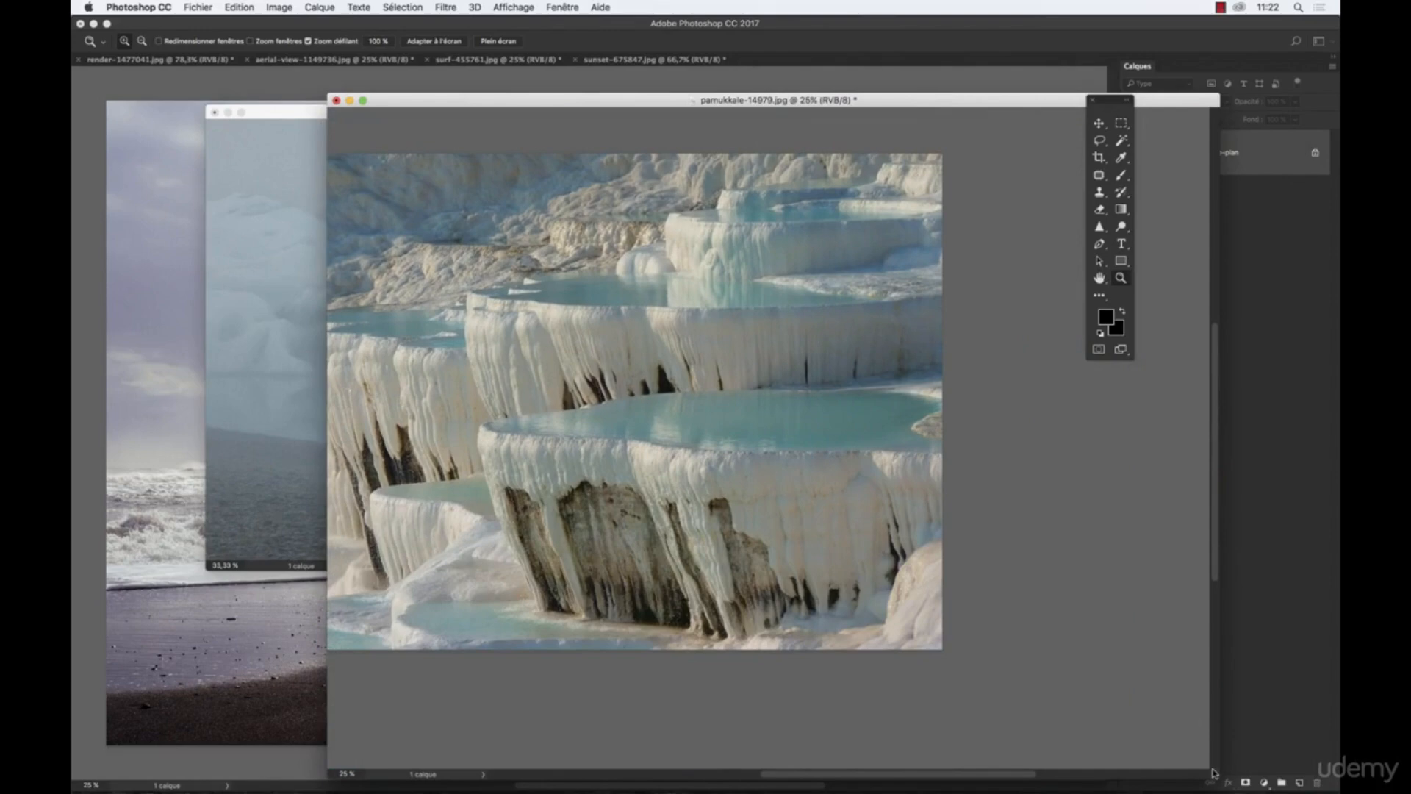
{"action": "left_click_drag", "start_coordinate": [1212, 772], "coordinate": [1013, 619]}
{"action": "left_click_drag", "start_coordinate": [749, 104], "coordinate": [646, 273]}
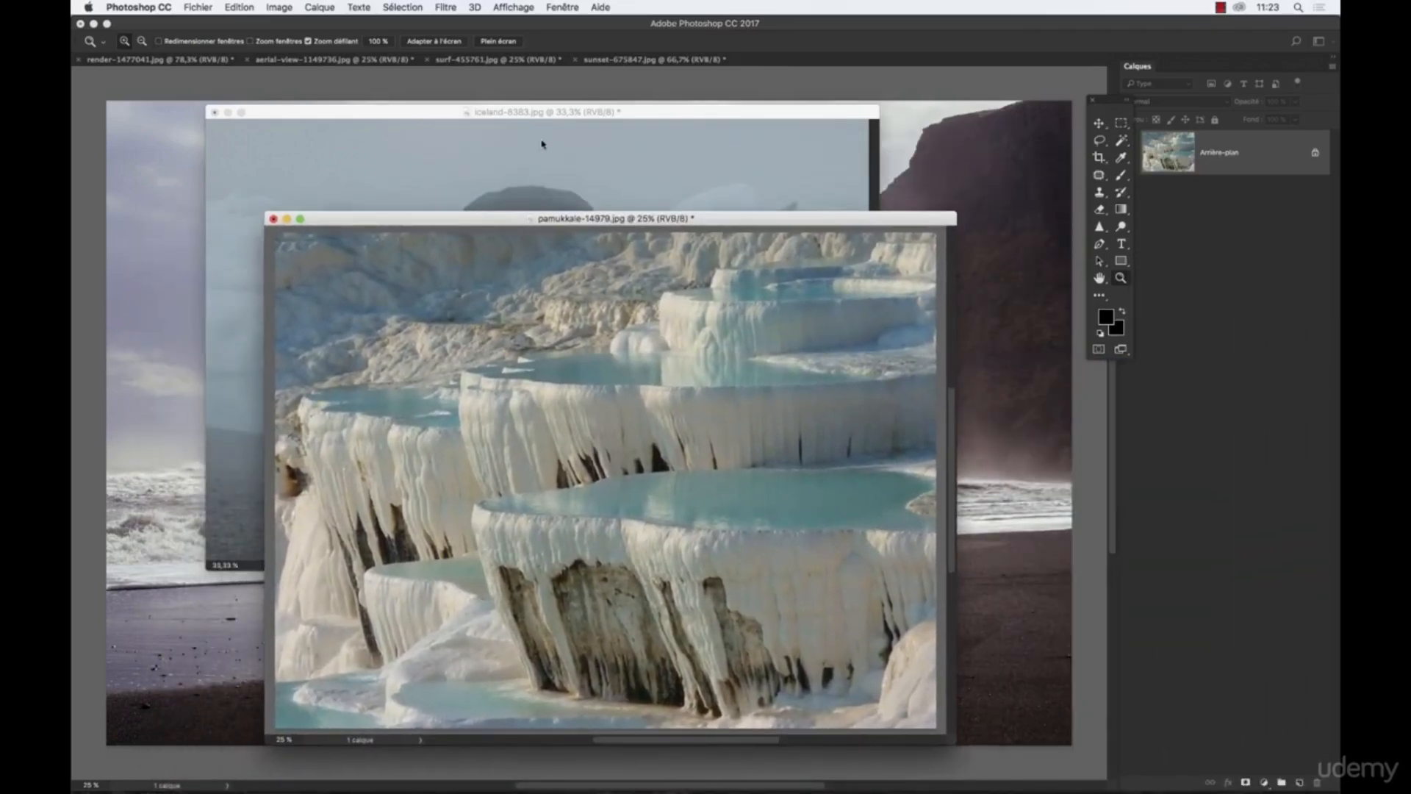
Arrange the two floating windows side by side, with the iceland photo in the upper-left area and the pamukkale photo to its right
{"action": "left_click_drag", "start_coordinate": [478, 219], "coordinate": [803, 268]}
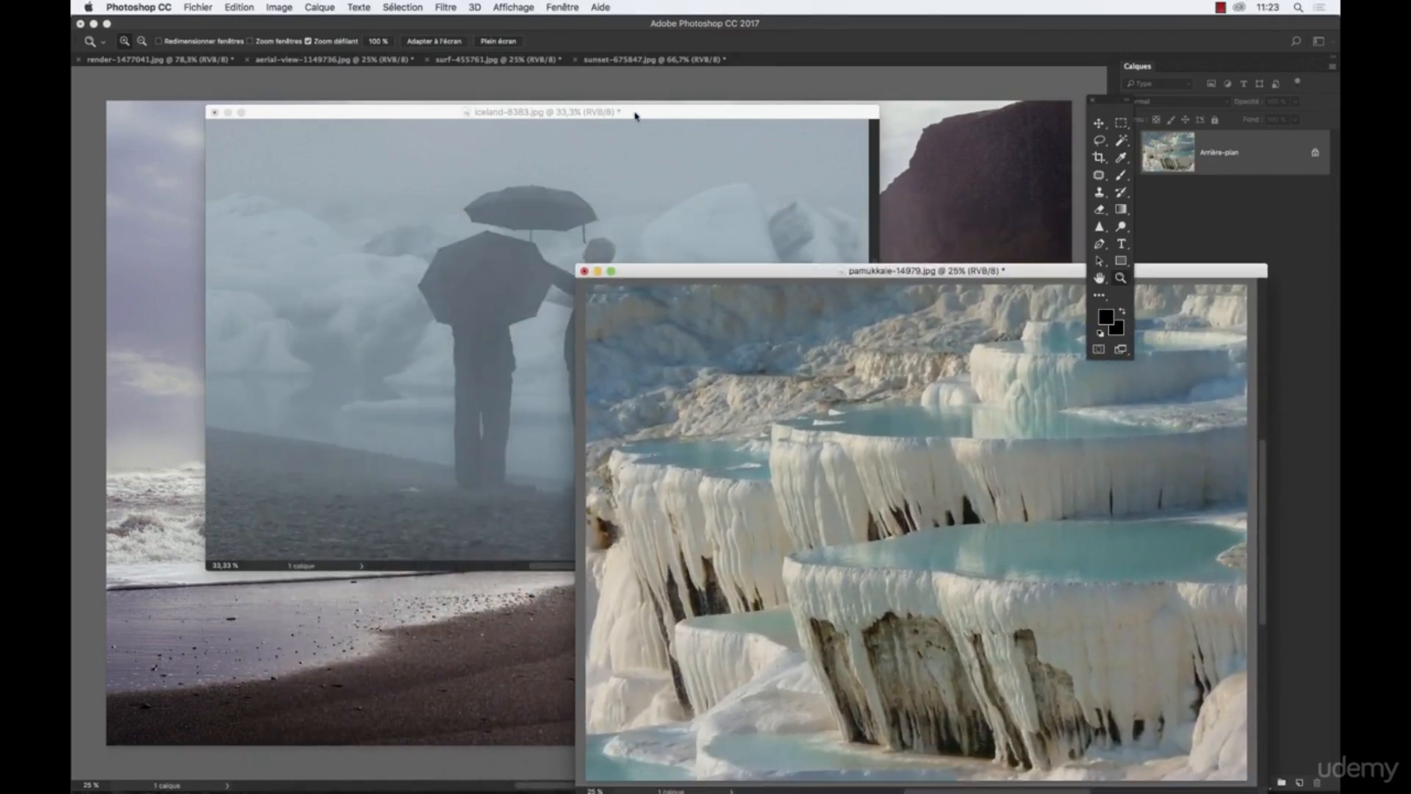
{"action": "left_click_drag", "start_coordinate": [637, 112], "coordinate": [509, 82]}
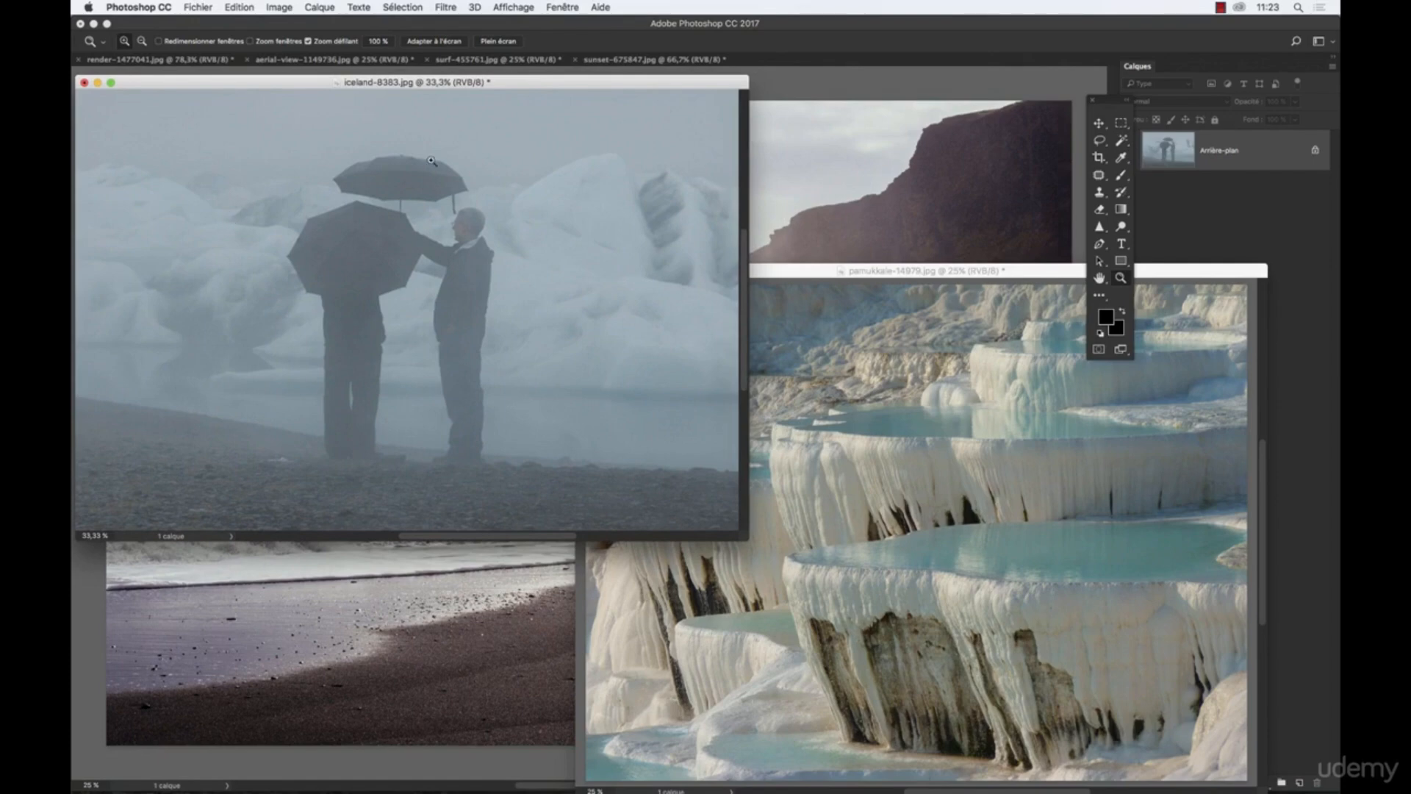
{"action": "left_click", "coordinate": [810, 270]}
{"action": "left_click_drag", "start_coordinate": [816, 264], "coordinate": [869, 178]}
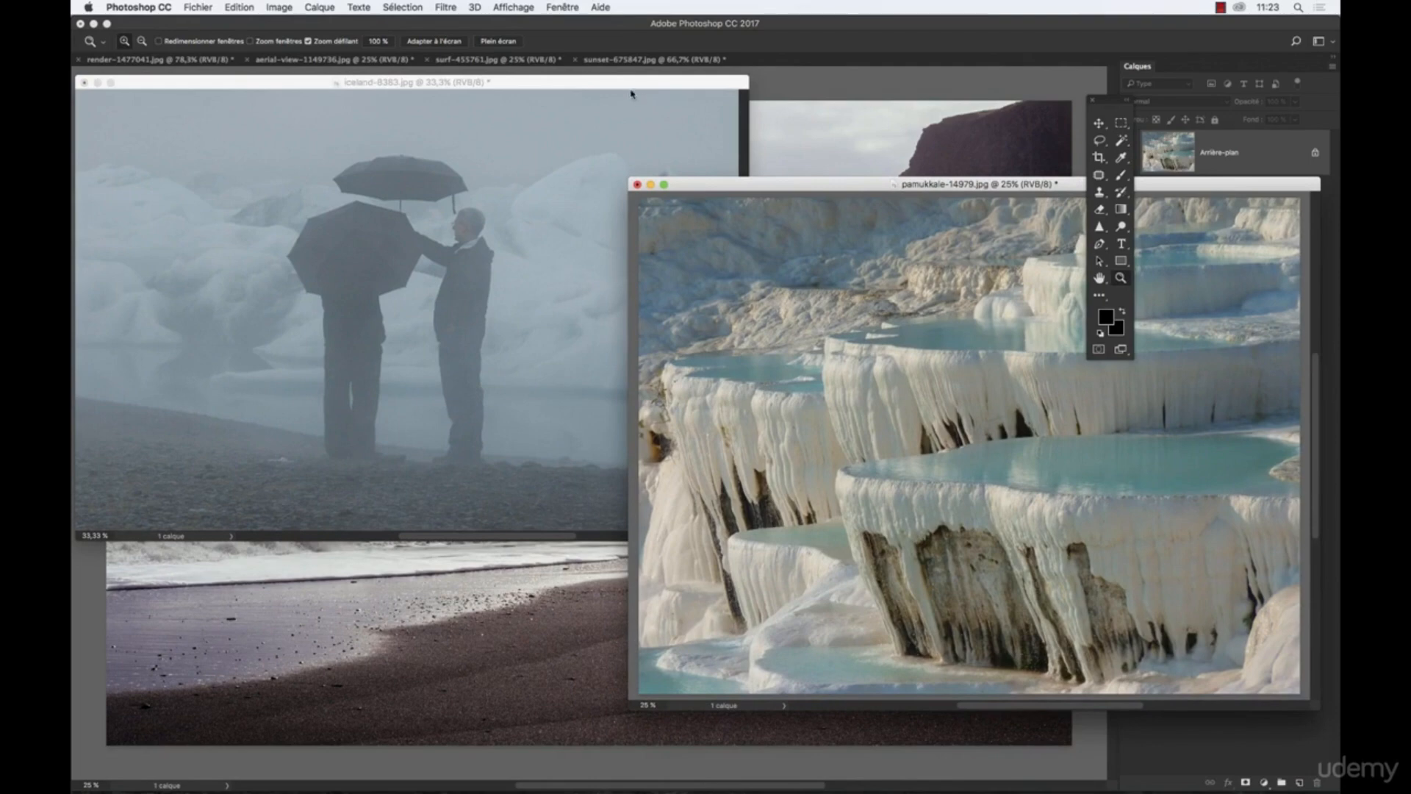
Detach surf-455761.jpg from the tabbed documents into a floating window and shrink that window in width and height
{"action": "left_click_drag", "start_coordinate": [506, 60], "coordinate": [352, 91]}
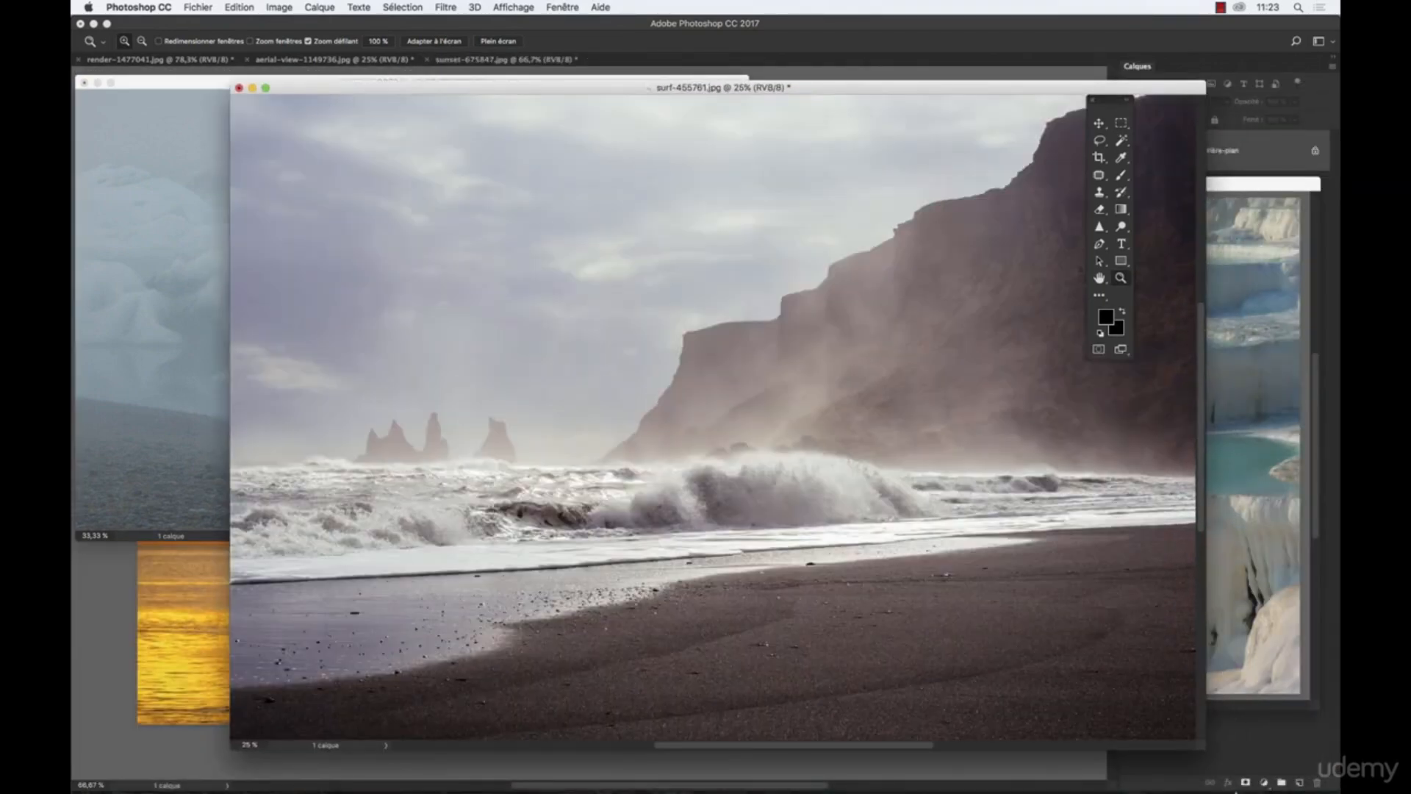
{"action": "left_click_drag", "start_coordinate": [1204, 748], "coordinate": [1022, 654]}
Bring the floating pamukkale, iceland, pamukkale and surf windows to the front in turn
{"action": "left_click", "coordinate": [1165, 411]}
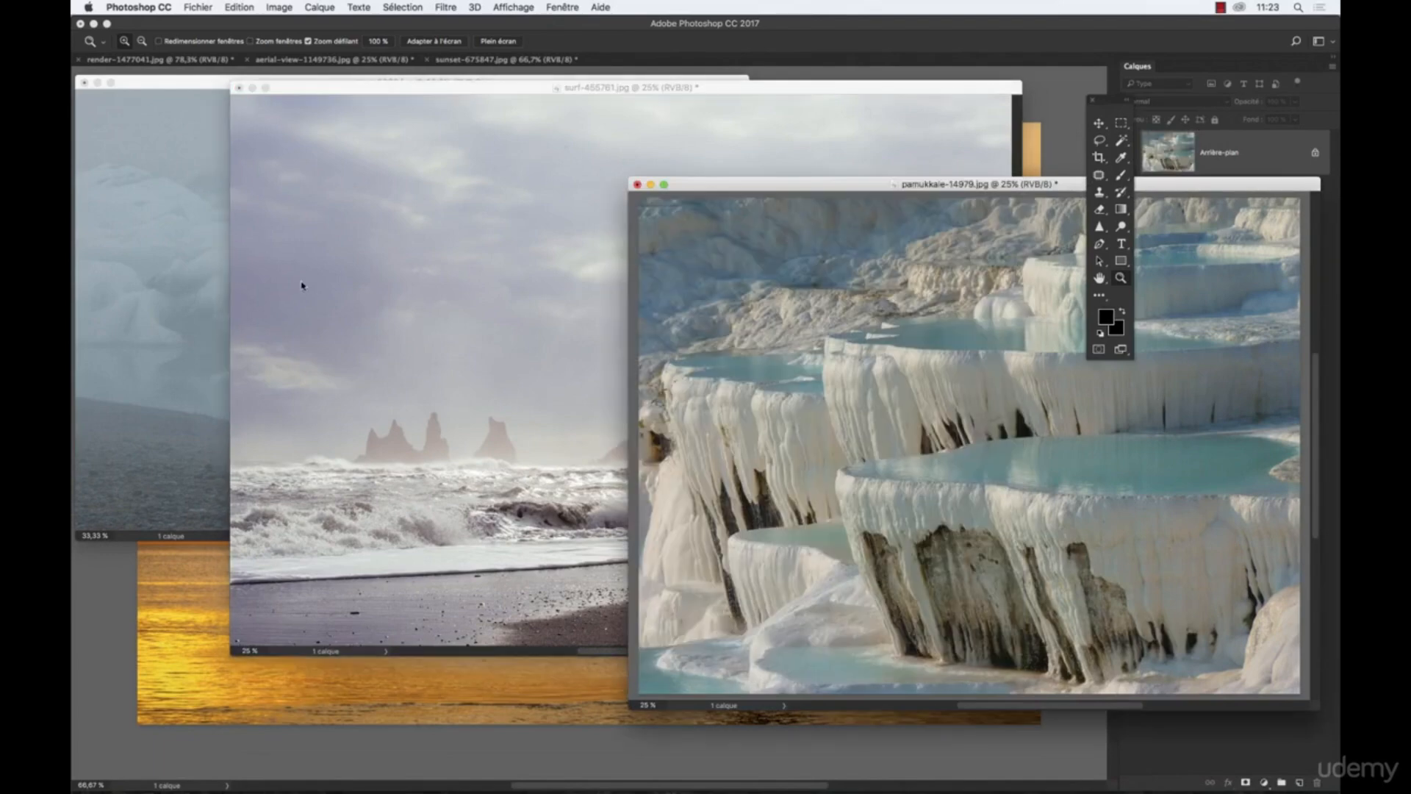
{"action": "left_click", "coordinate": [147, 285]}
{"action": "left_click", "coordinate": [820, 300]}
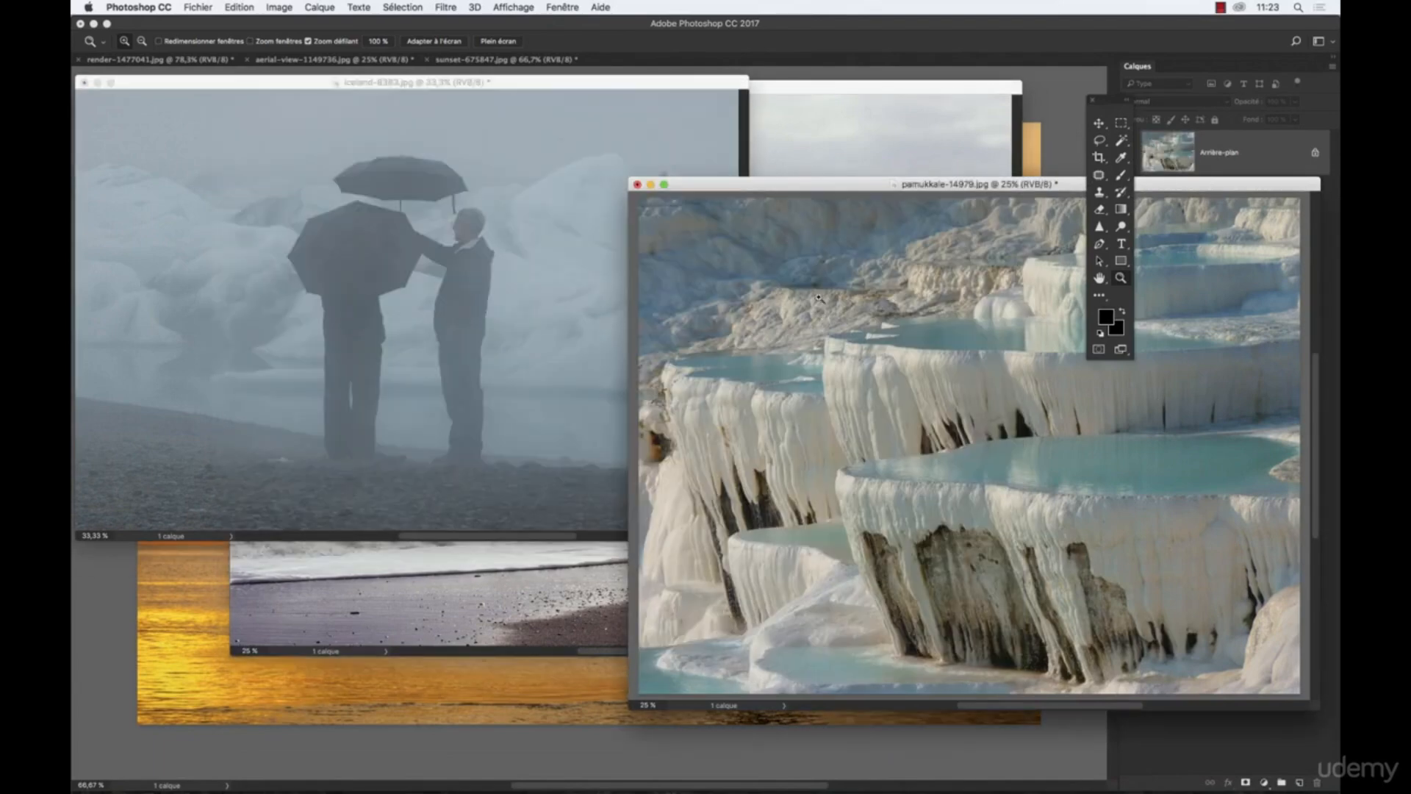
{"action": "left_click", "coordinate": [800, 171]}
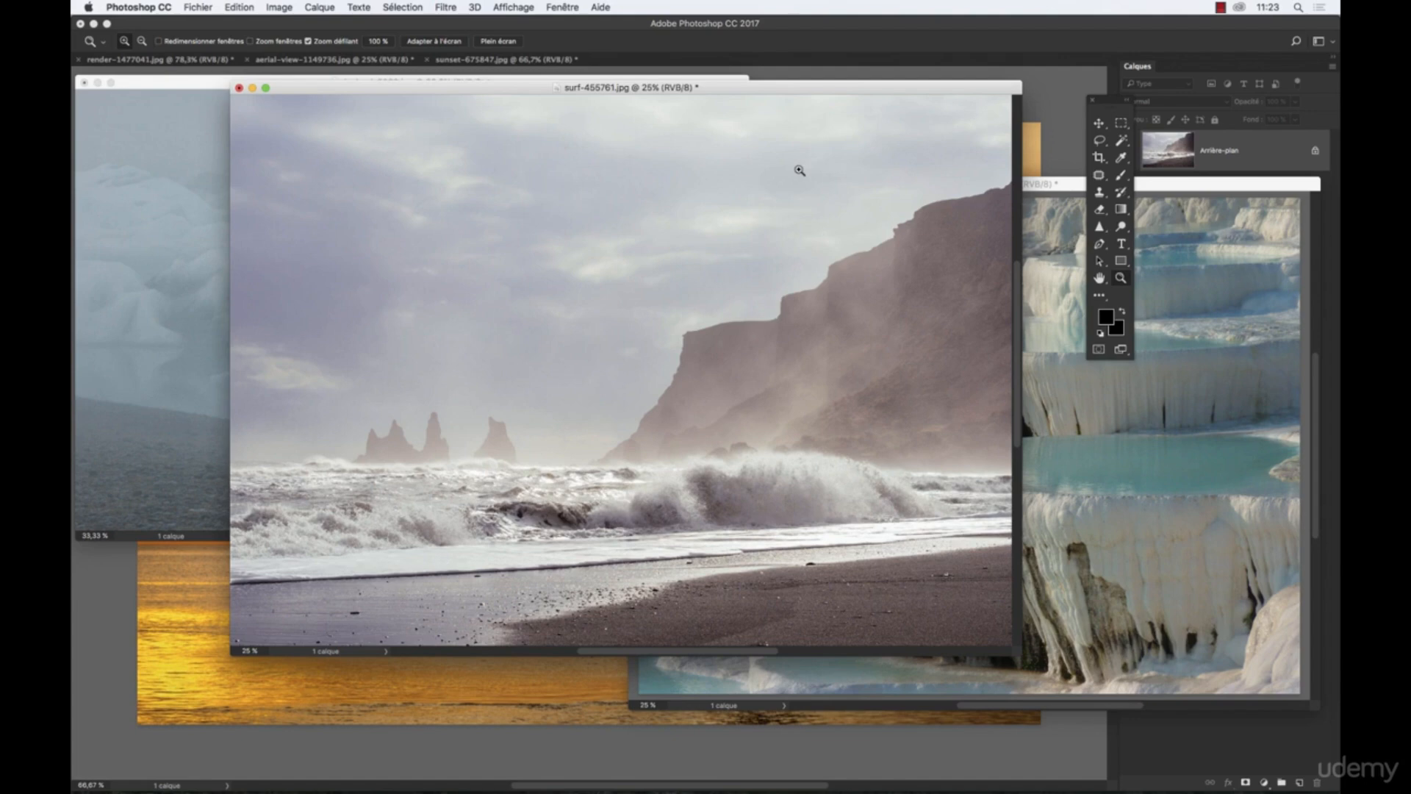
Arrange all open photos side by side as a vertical mosaic (Tout disposer en mosaïque verticale)
{"action": "left_click", "coordinate": [510, 6]}
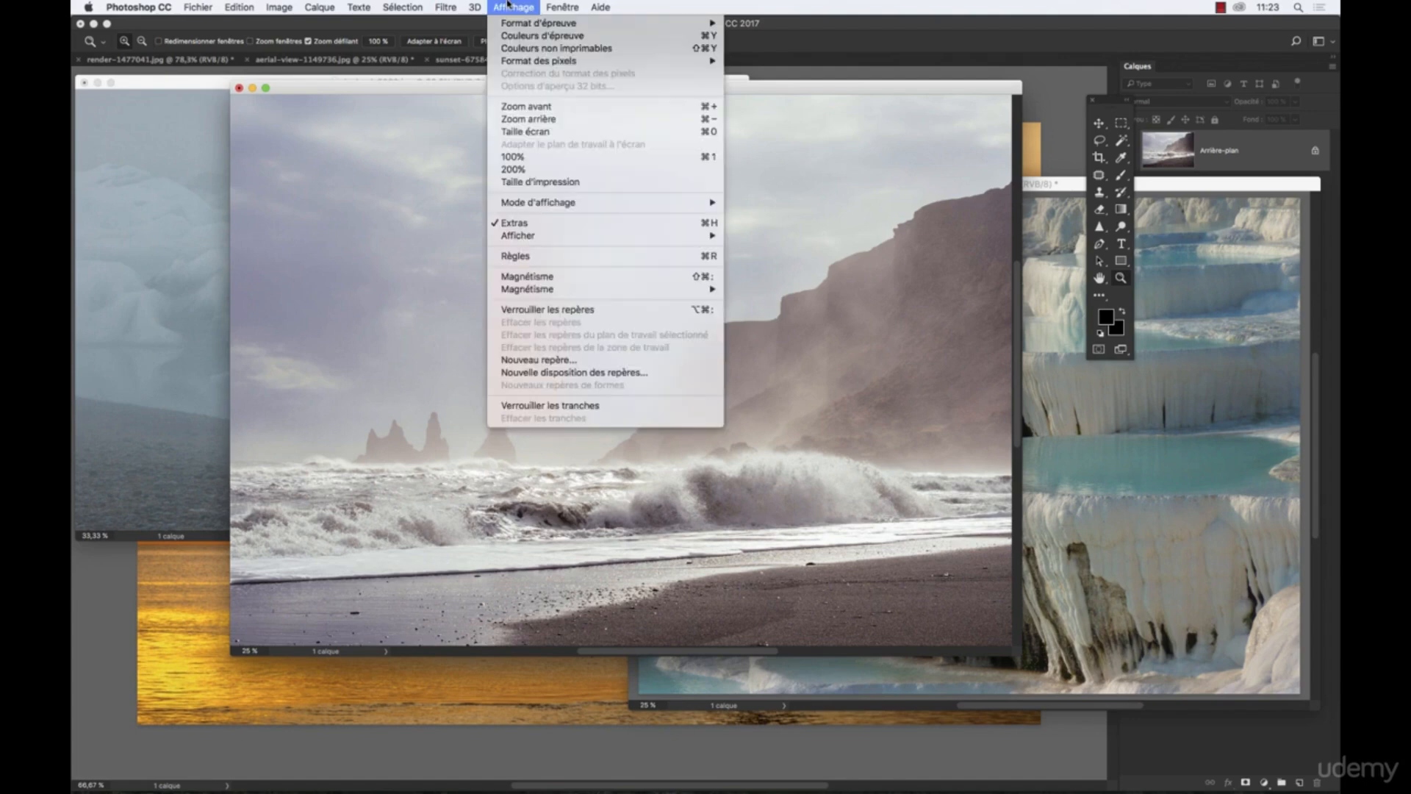
{"action": "mouse_move", "coordinate": [547, 4]}
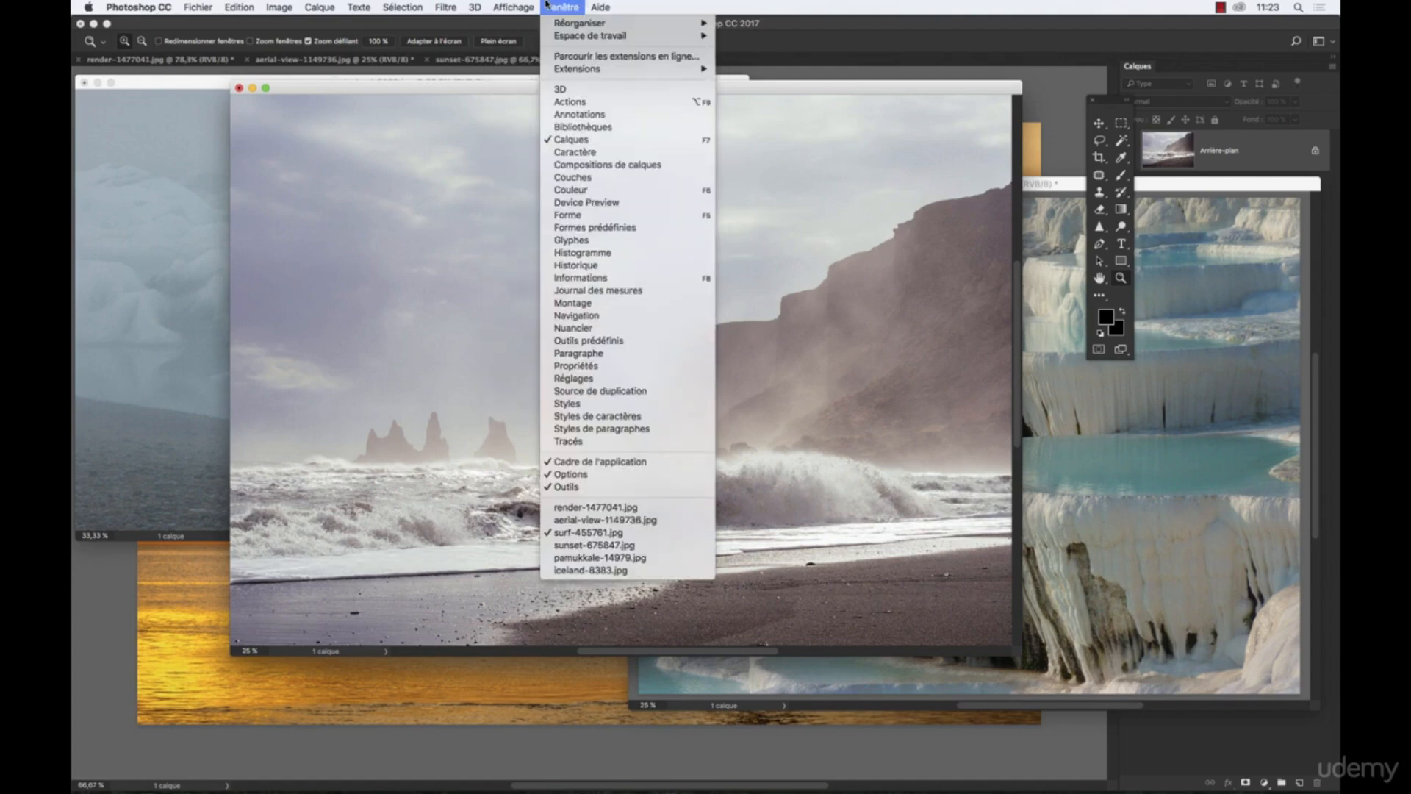
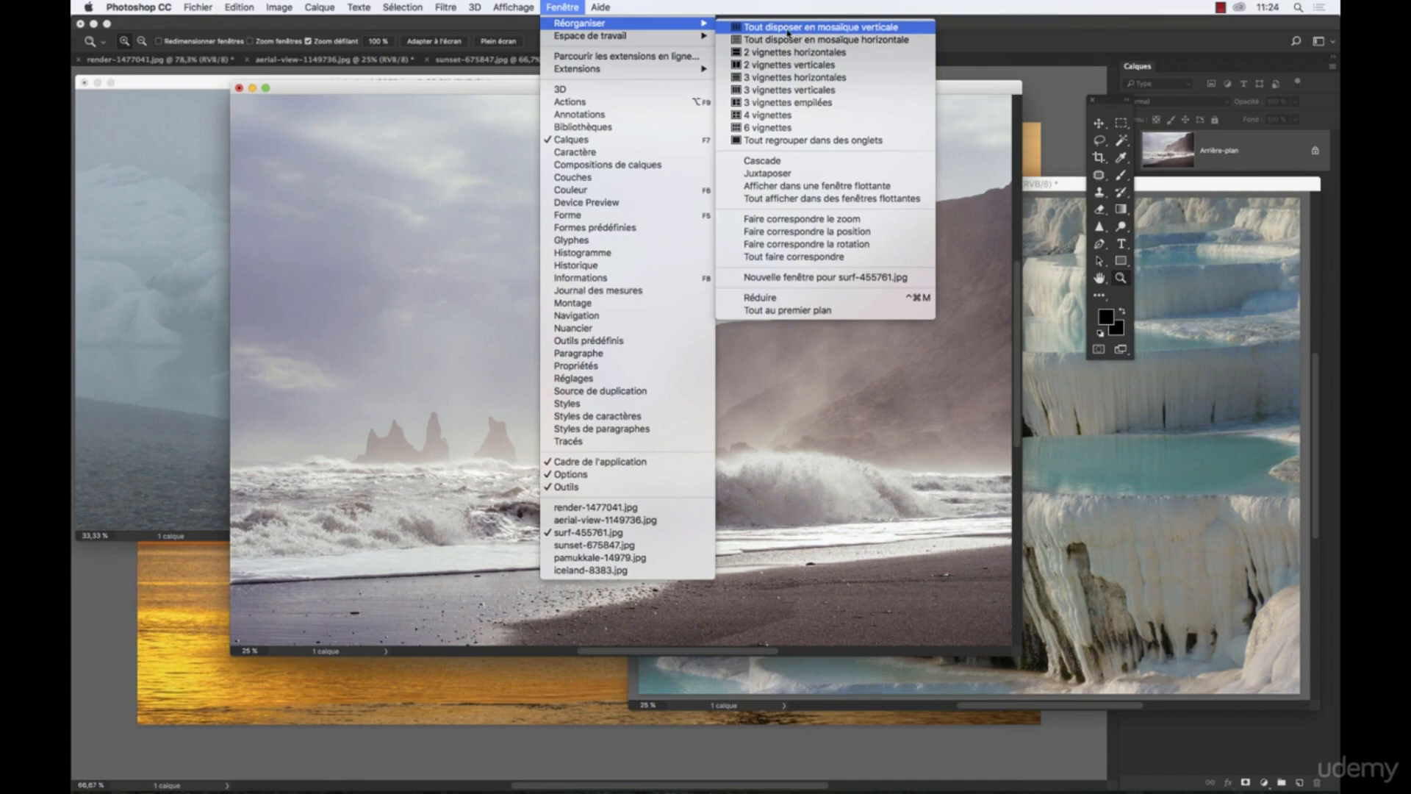
{"action": "left_click", "coordinate": [813, 29]}
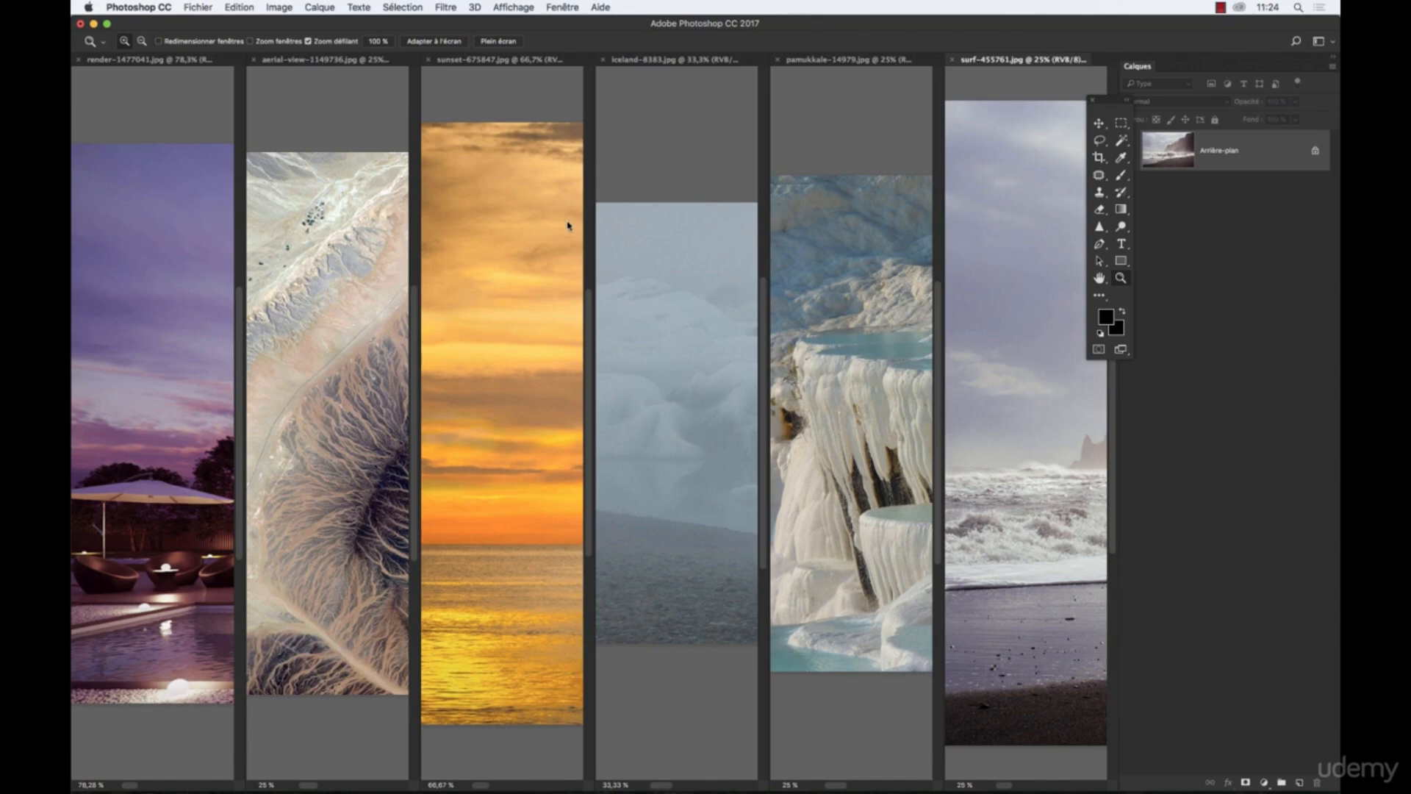
Tile all six open documents in a horizontal mosaic
{"action": "left_click", "coordinate": [562, 8]}
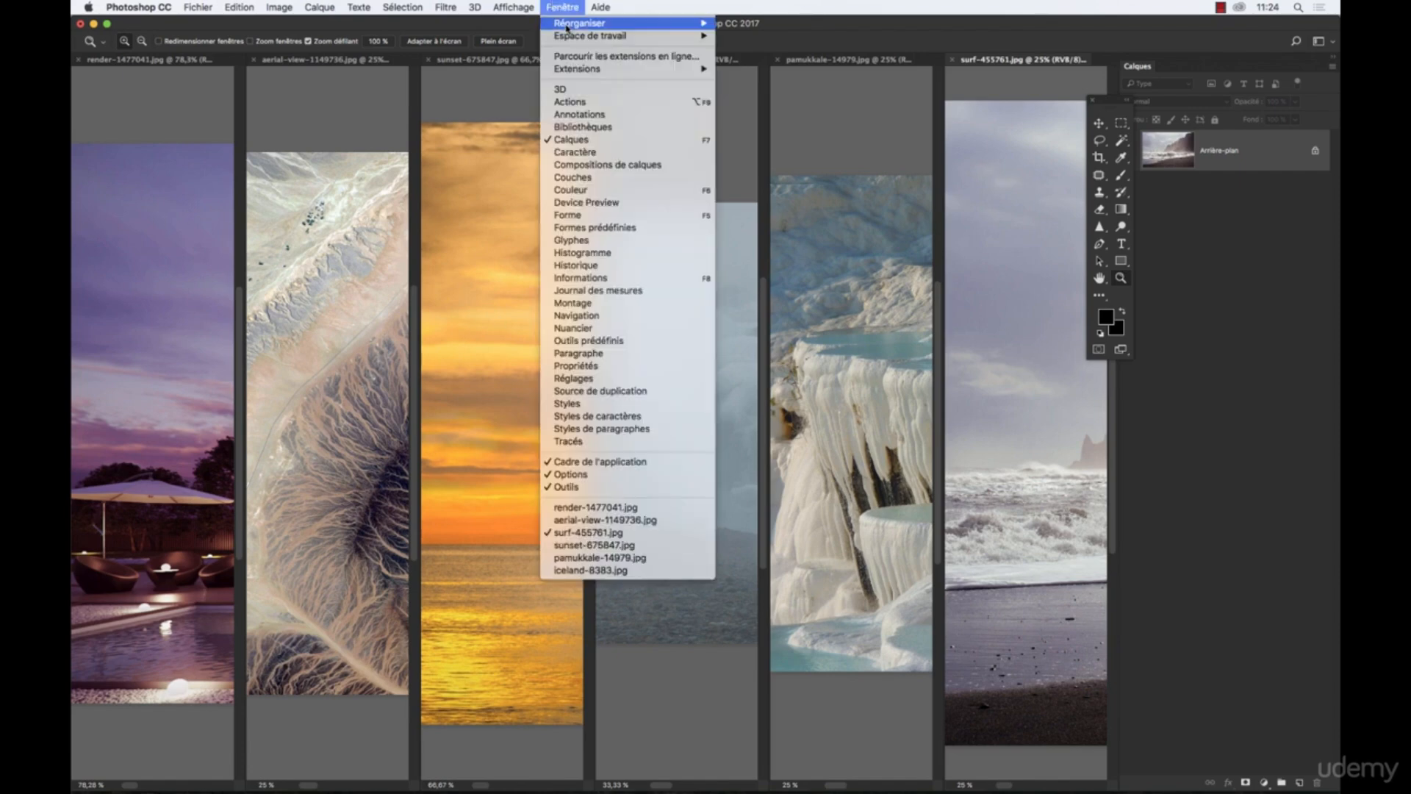
{"action": "mouse_move", "coordinate": [581, 23]}
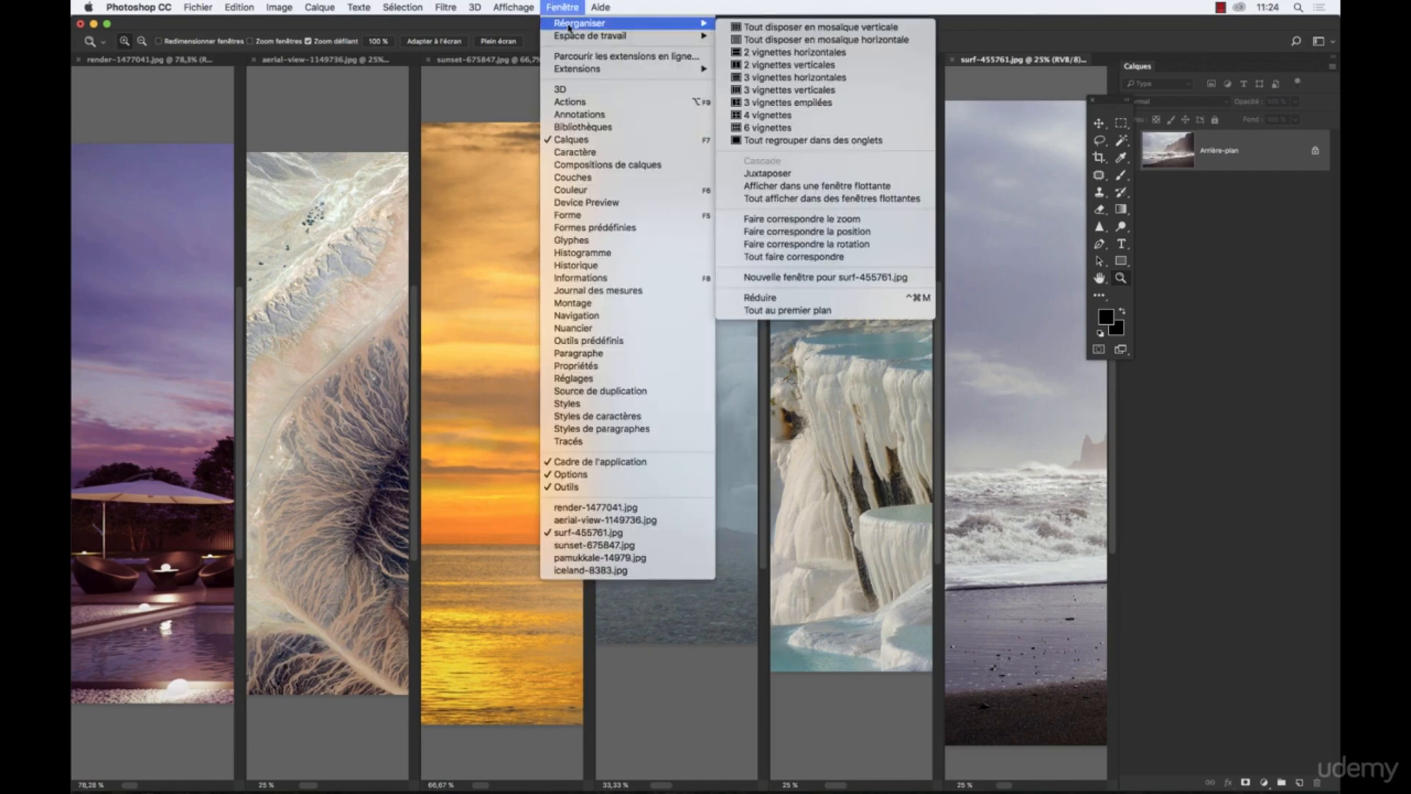
{"action": "left_click", "coordinate": [764, 41]}
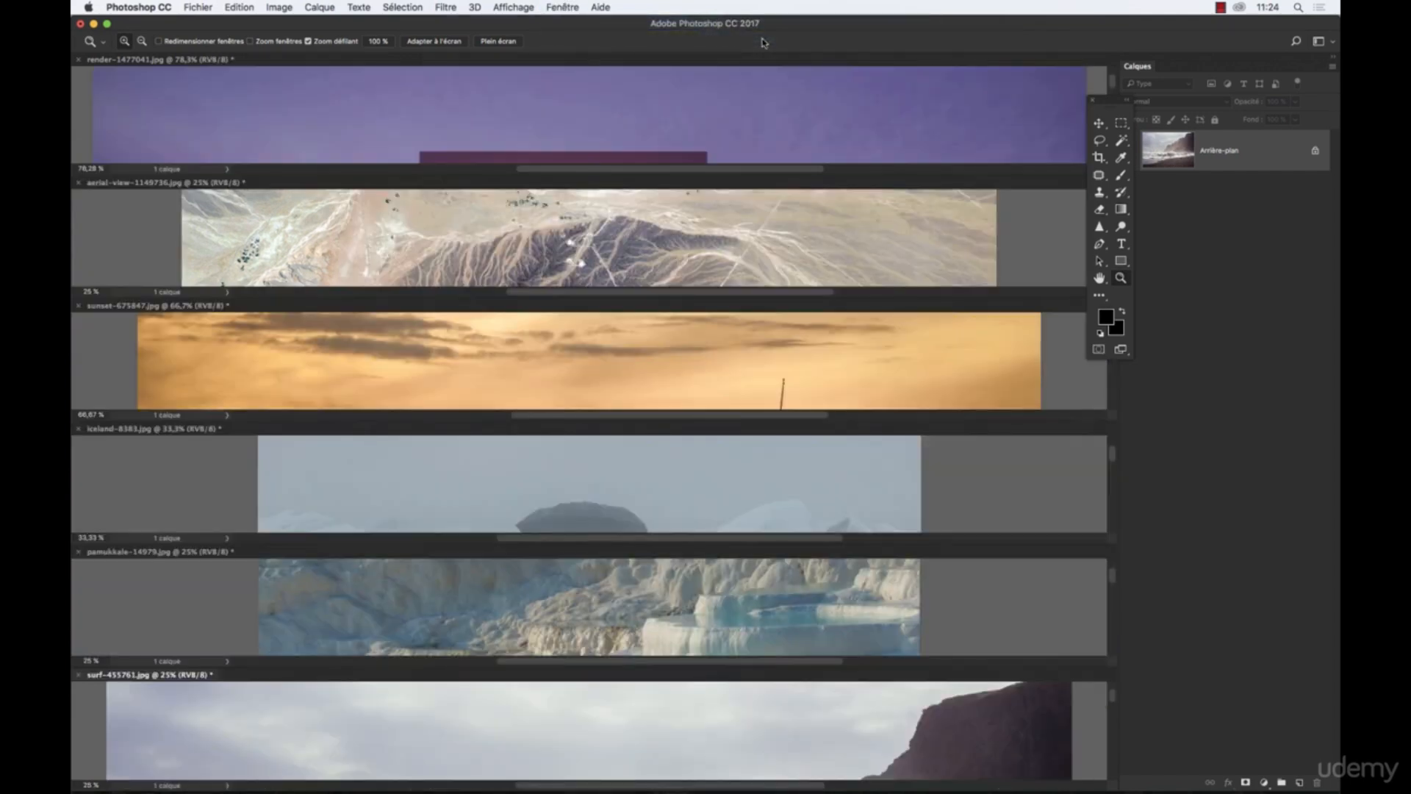
Arrange the open documents in the two-up horizontal layout
{"action": "left_click", "coordinate": [563, 7]}
{"action": "mouse_move", "coordinate": [560, 23]}
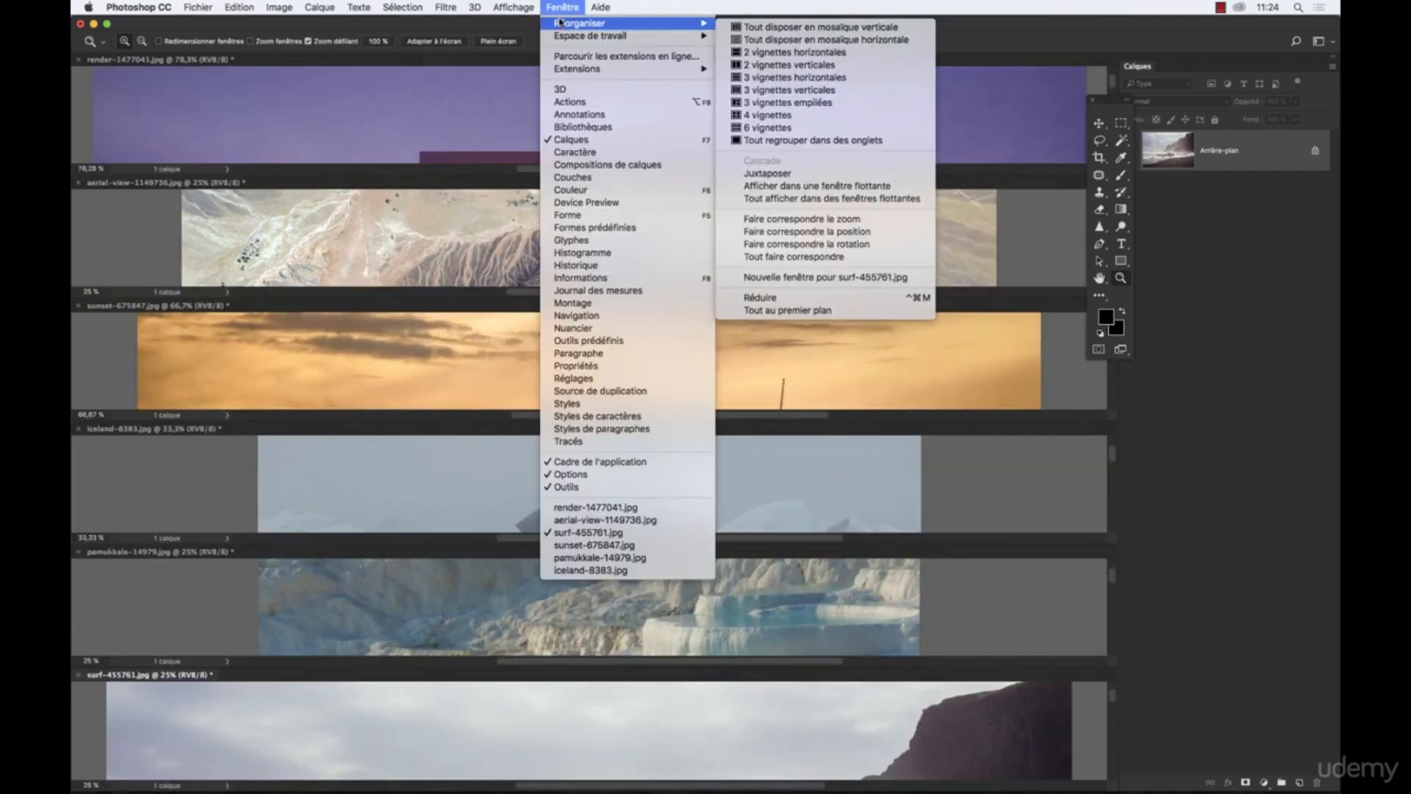
{"action": "left_click", "coordinate": [786, 52]}
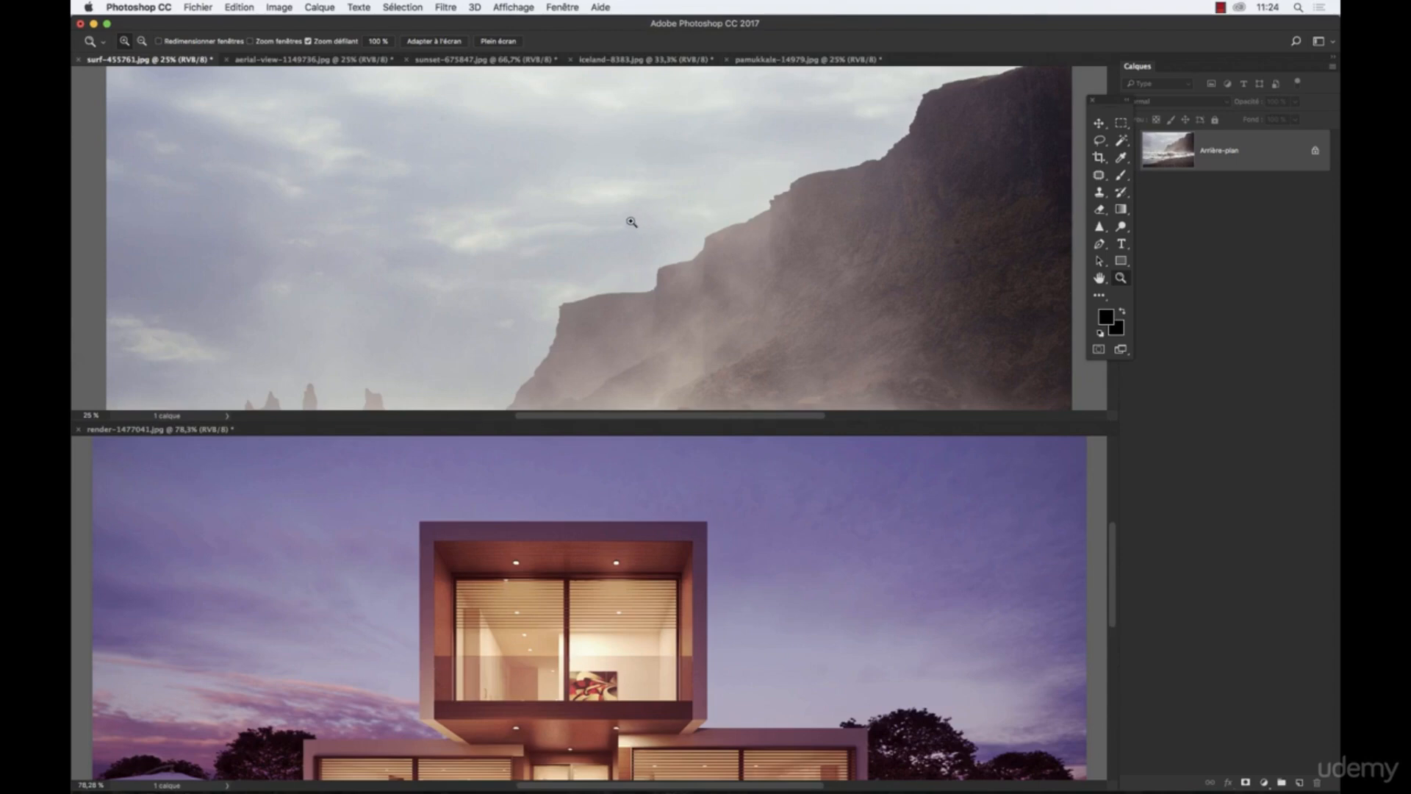
Zoom the surf photo out to 16.7% and reposition it, and zoom the house render out to 66.7%
{"action": "left_click", "coordinate": [745, 210], "text": "alt"}
{"action": "left_click", "coordinate": [745, 209], "text": "alt"}
{"action": "left_click_drag", "start_coordinate": [694, 276], "coordinate": [671, 189]}
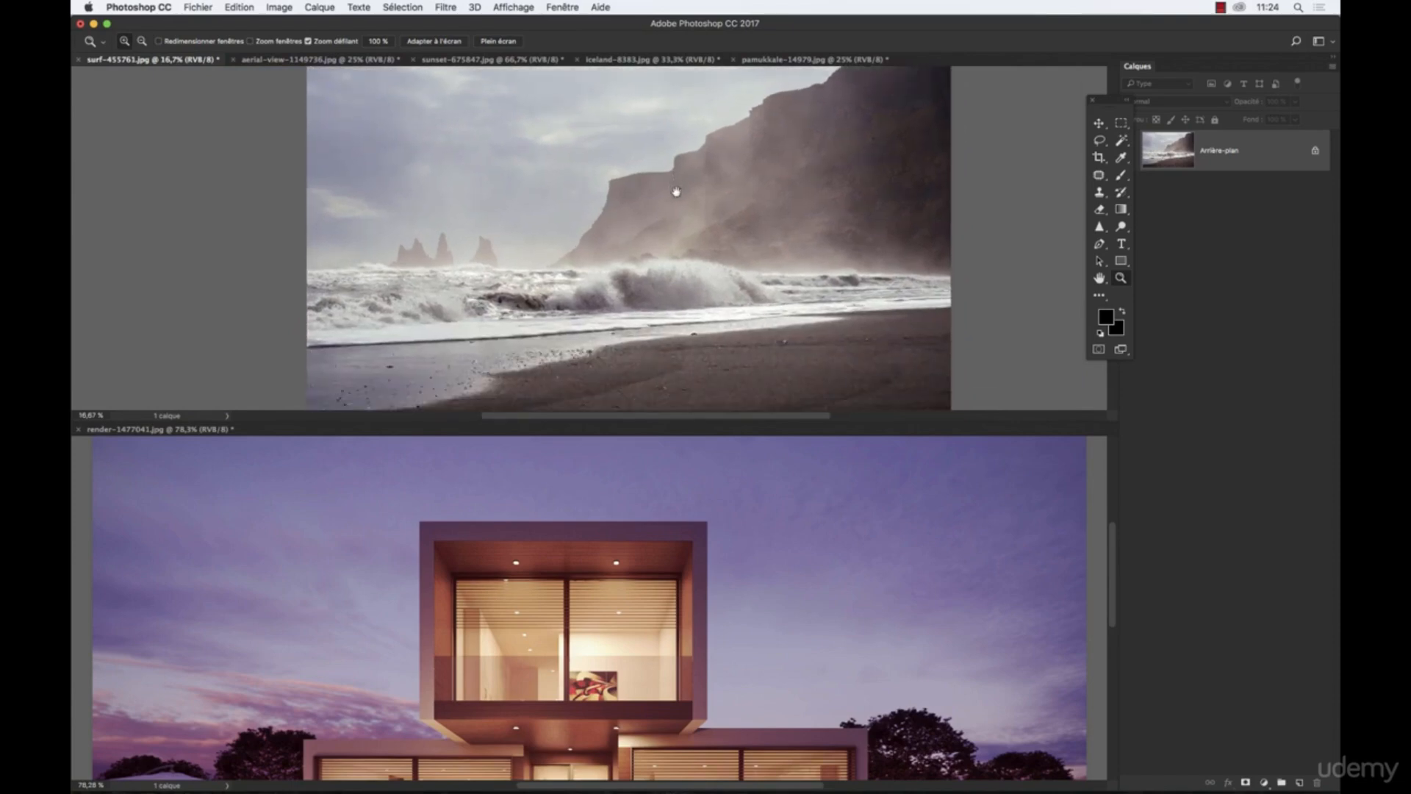
{"action": "left_click", "coordinate": [659, 514]}
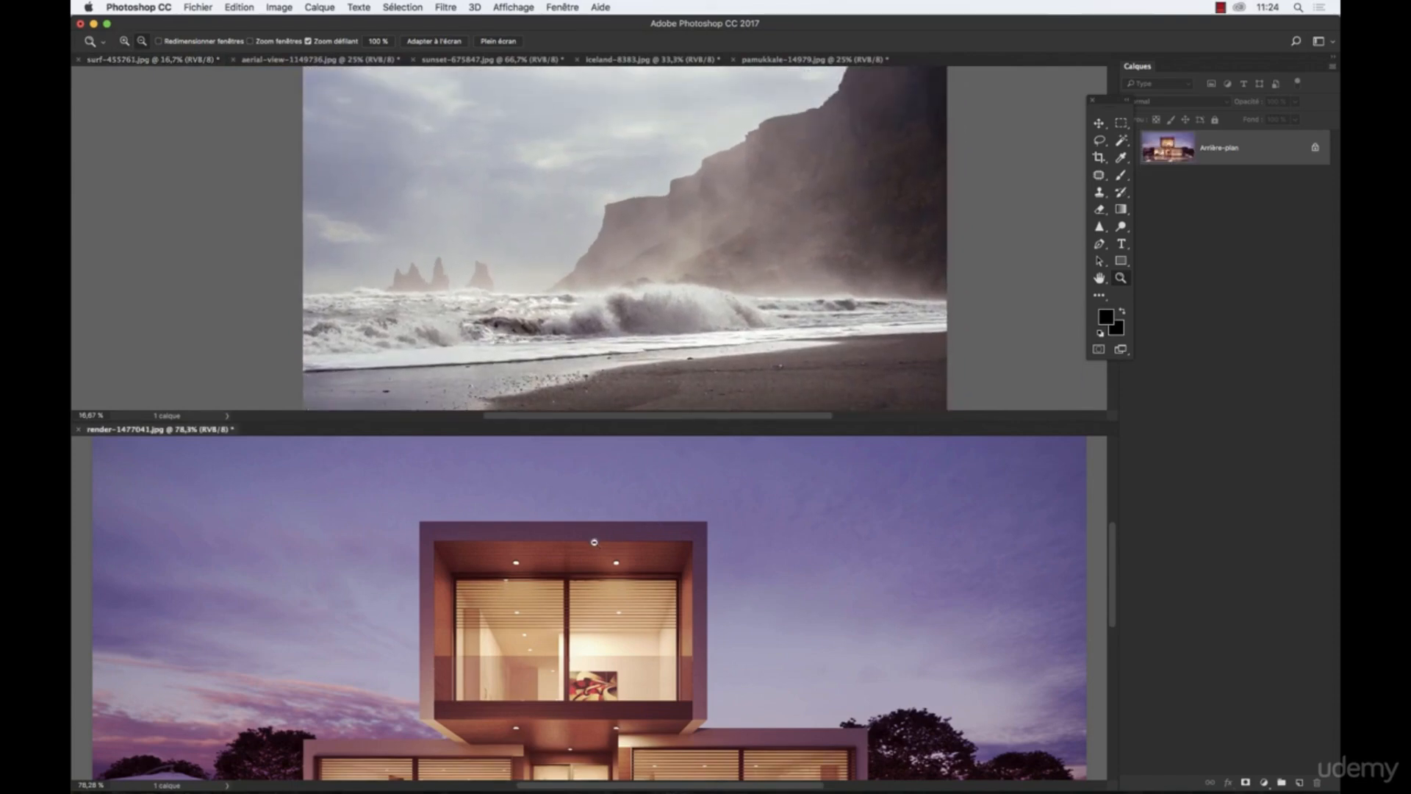
{"action": "left_click", "coordinate": [658, 514], "text": "alt"}
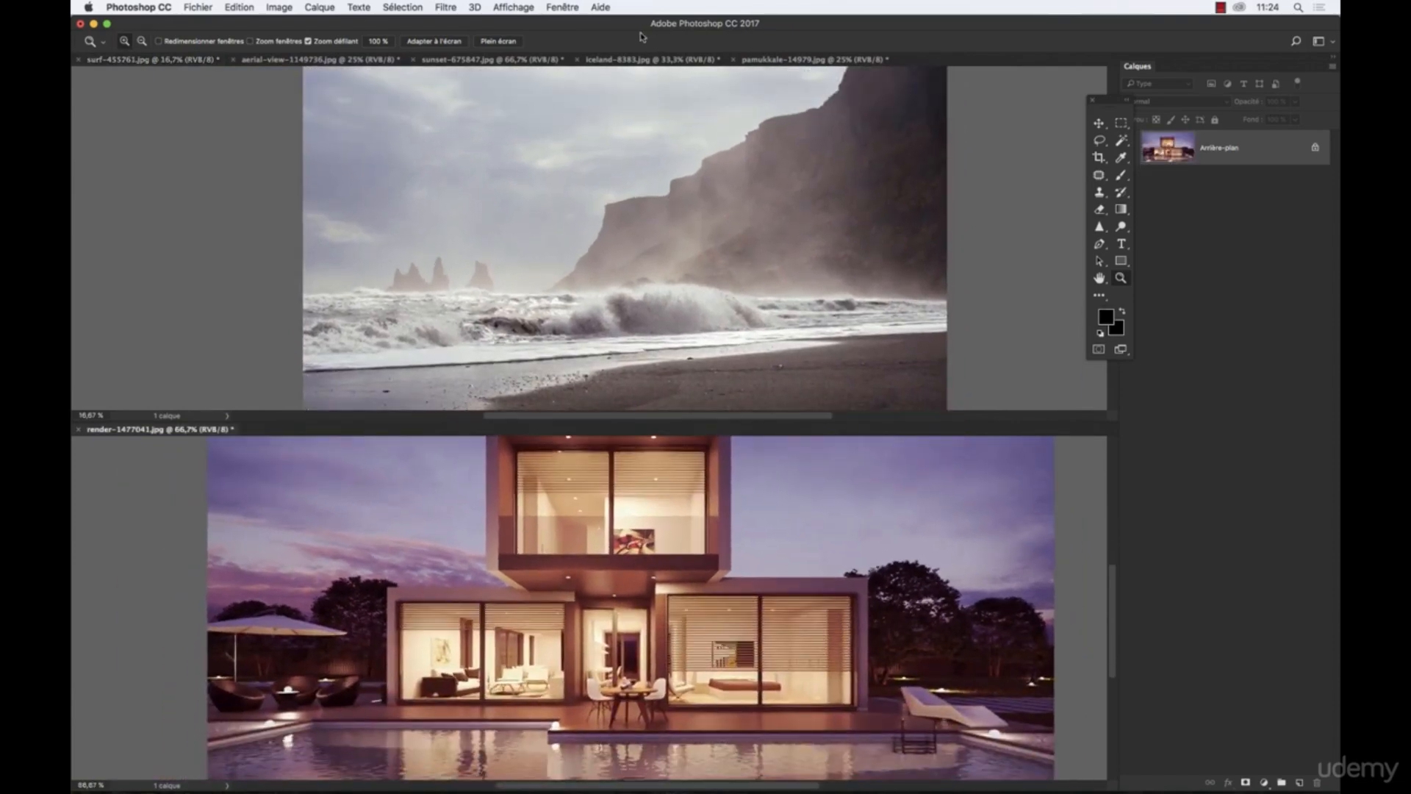
Switch the open documents to the two-up vertical layout
{"action": "left_click", "coordinate": [576, 7]}
{"action": "mouse_move", "coordinate": [609, 29]}
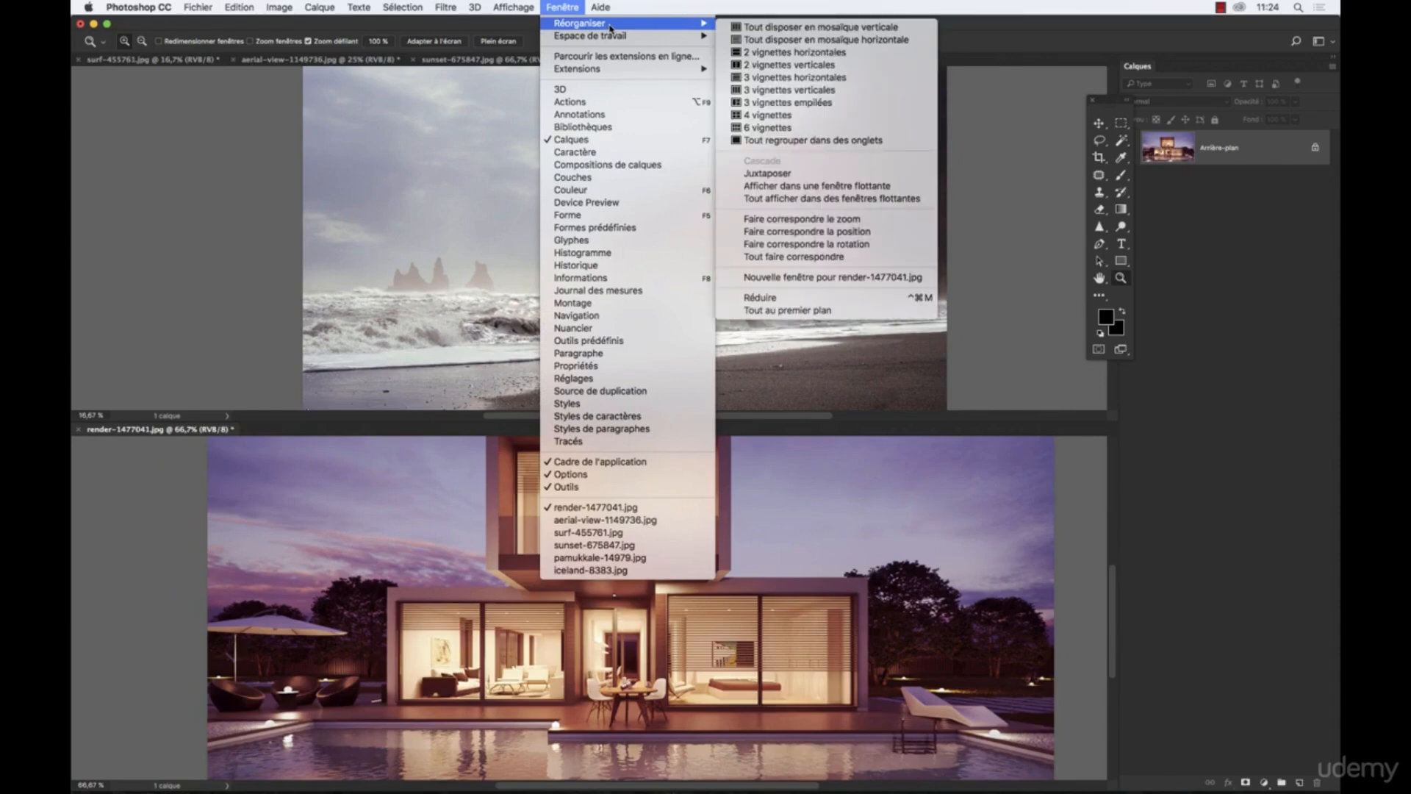
{"action": "left_click", "coordinate": [831, 67]}
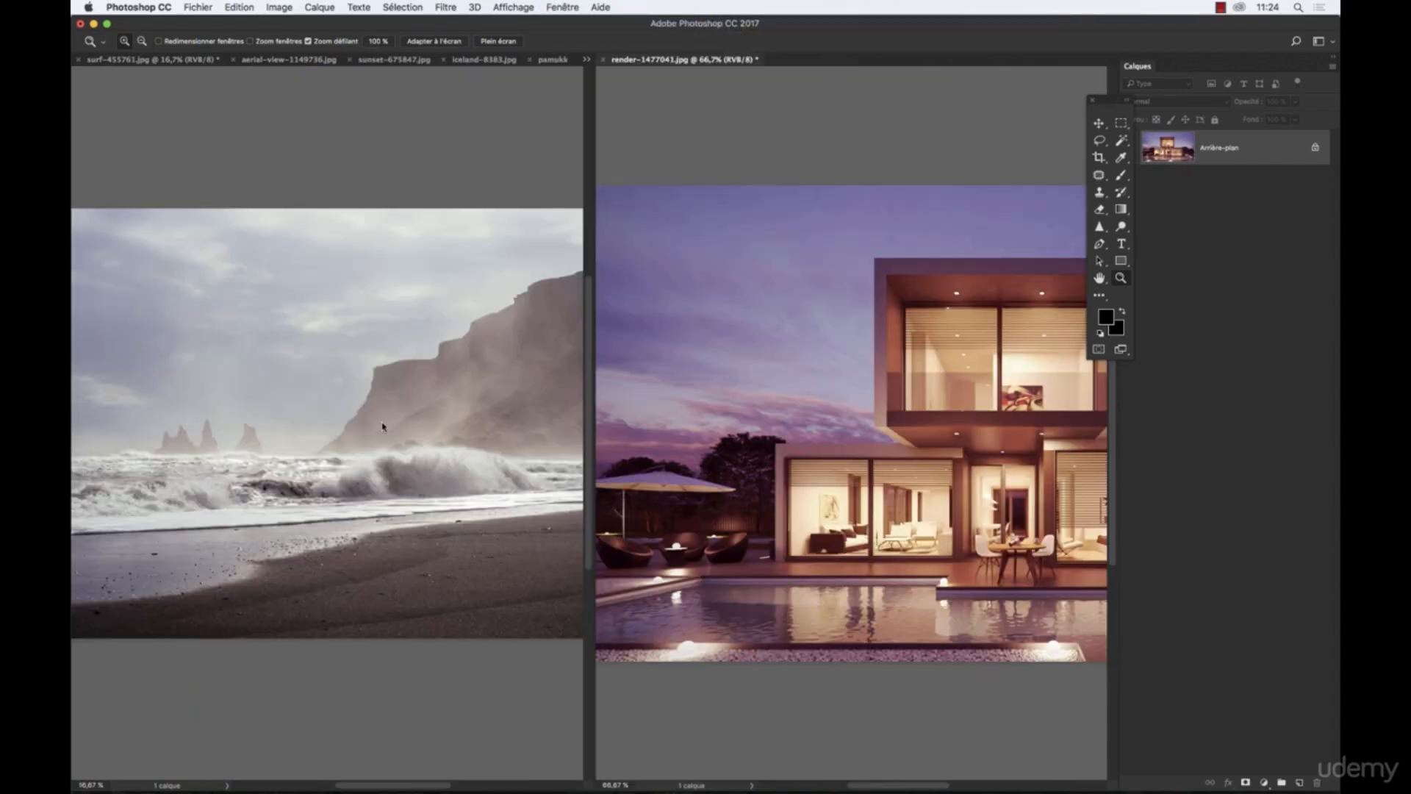
Pan the surf photo and the house render independently, each within its own window
{"action": "left_click", "coordinate": [376, 426]}
{"action": "left_click_drag", "start_coordinate": [261, 419], "coordinate": [456, 413]}
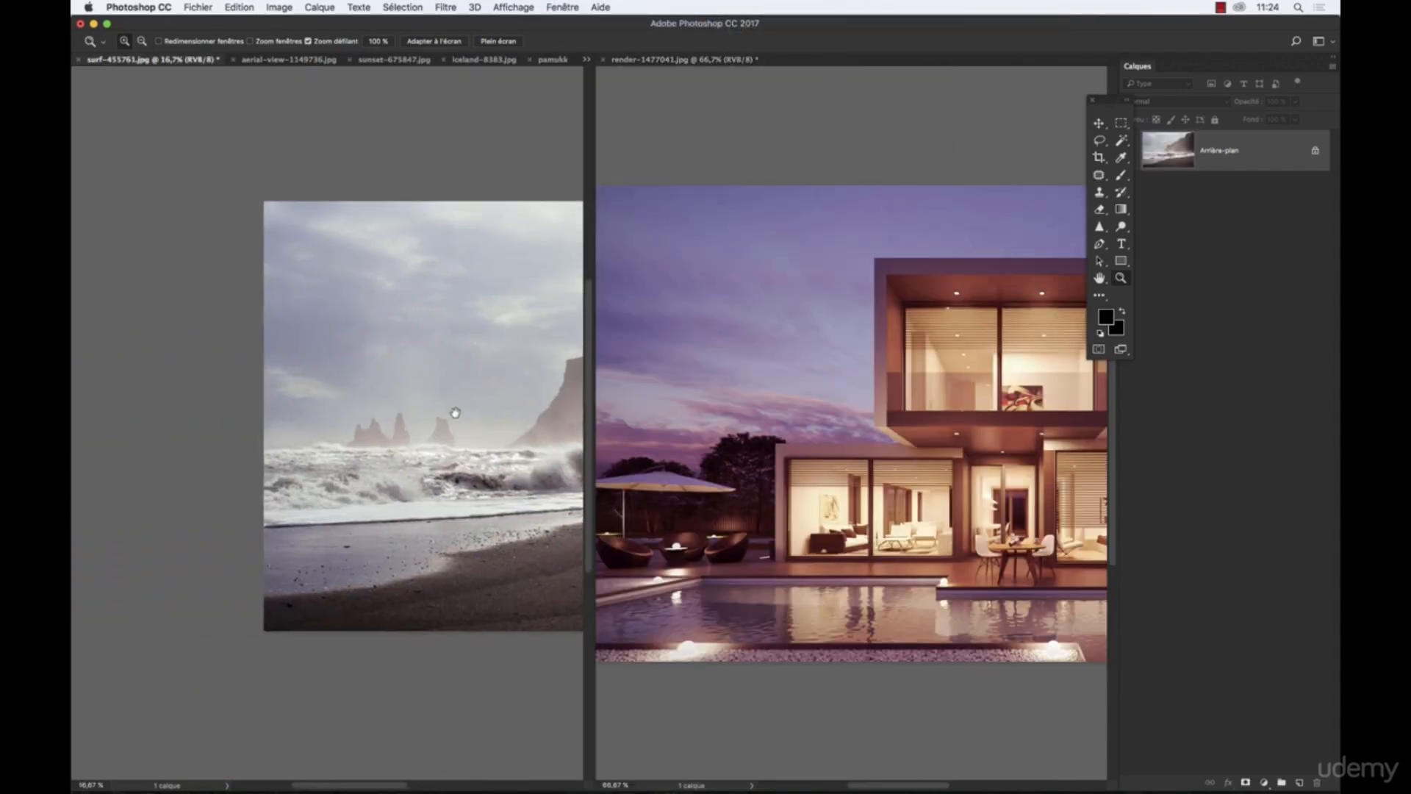
{"action": "left_click", "coordinate": [840, 441]}
{"action": "scroll", "coordinate": [838, 445], "scroll_direction": "right", "scroll_amount": 5}
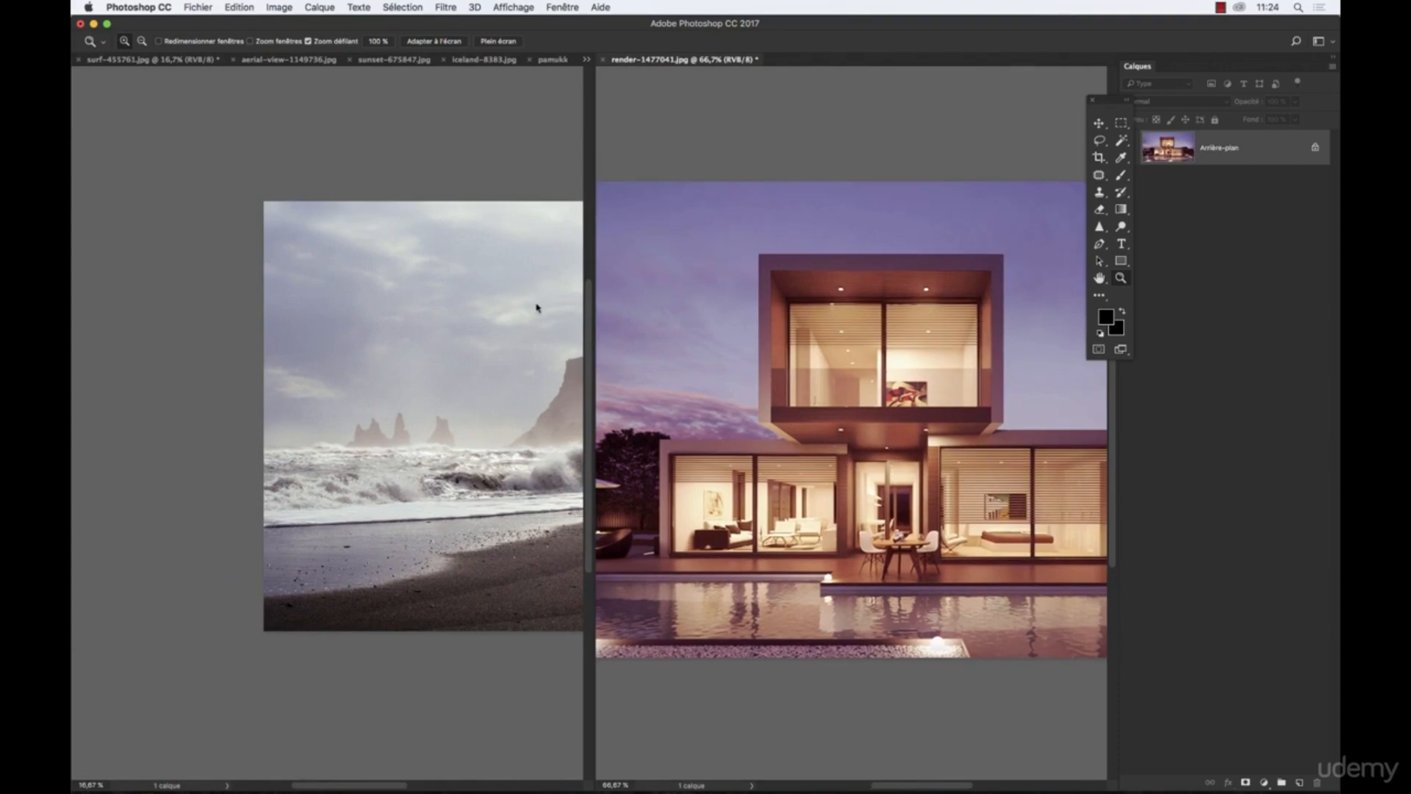
{"action": "left_click", "coordinate": [286, 154]}
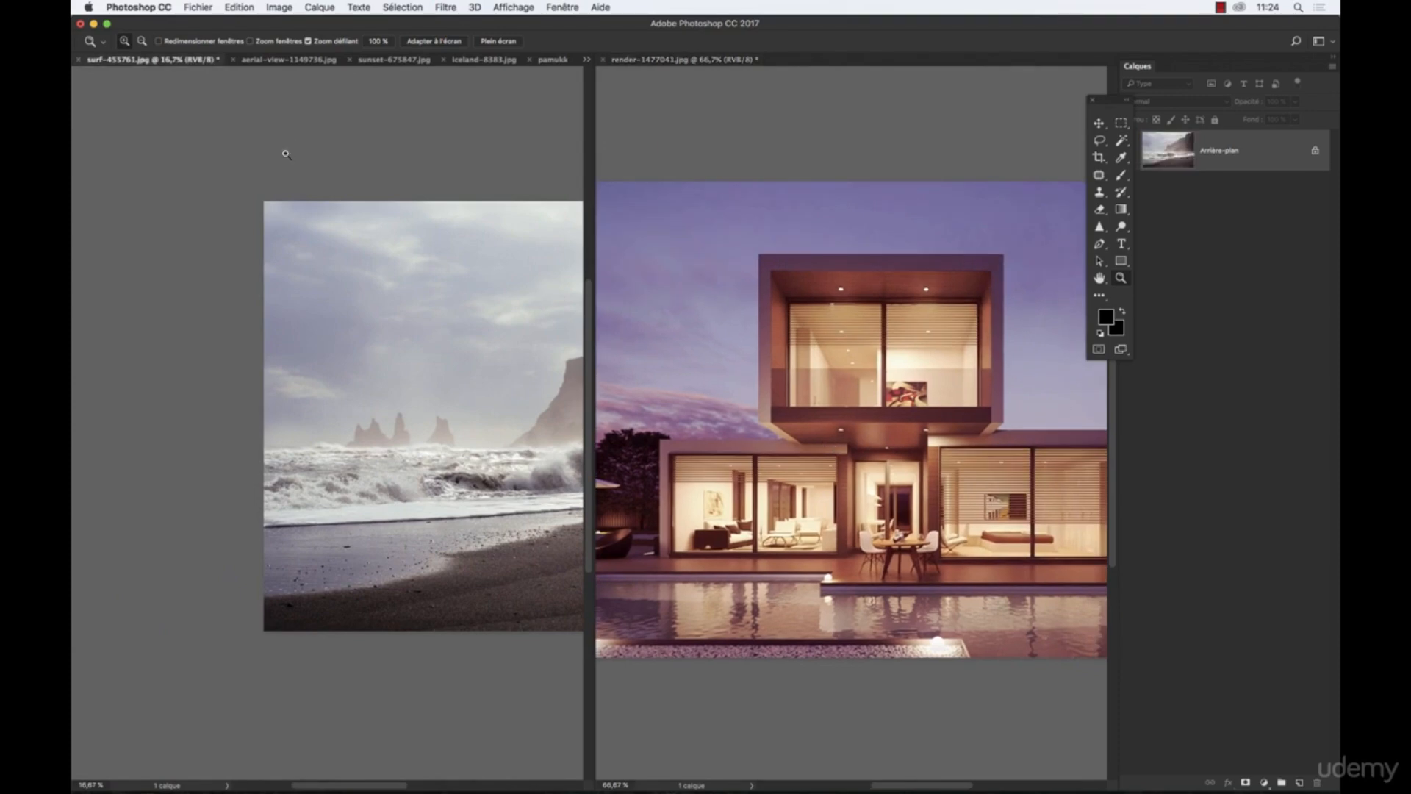
{"action": "left_click_drag", "start_coordinate": [444, 287], "coordinate": [284, 300]}
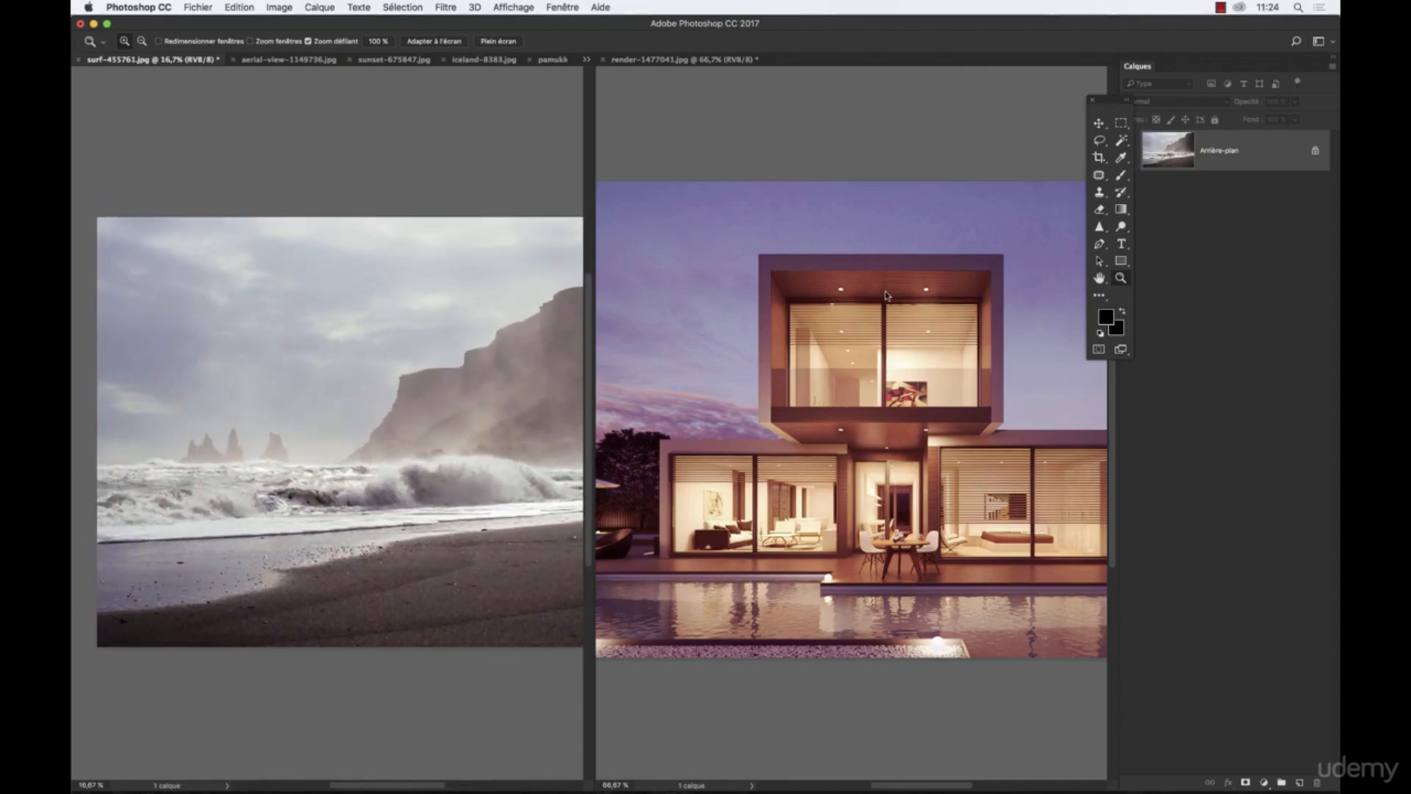
{"action": "left_click", "coordinate": [886, 291]}
{"action": "scroll", "coordinate": [905, 338], "scroll_direction": "right", "scroll_amount": 2}
{"action": "scroll", "coordinate": [905, 338], "scroll_direction": "up", "scroll_amount": 2}
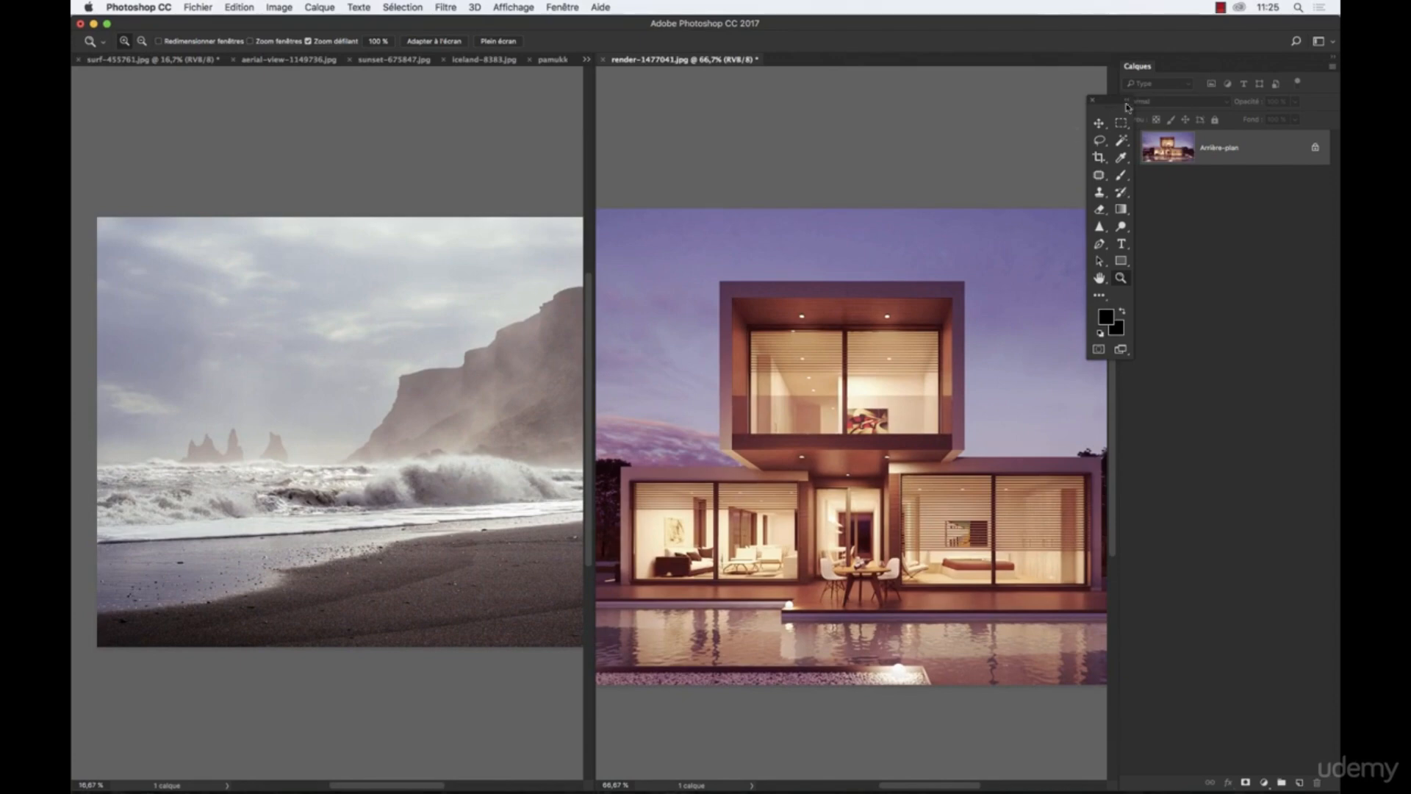
Alternate the active document between the surf photo and the house render, finishing on the surf photo
{"action": "left_click", "coordinate": [443, 172]}
{"action": "key", "text": "ctrl+Tab"}
{"action": "left_click", "coordinate": [429, 180]}
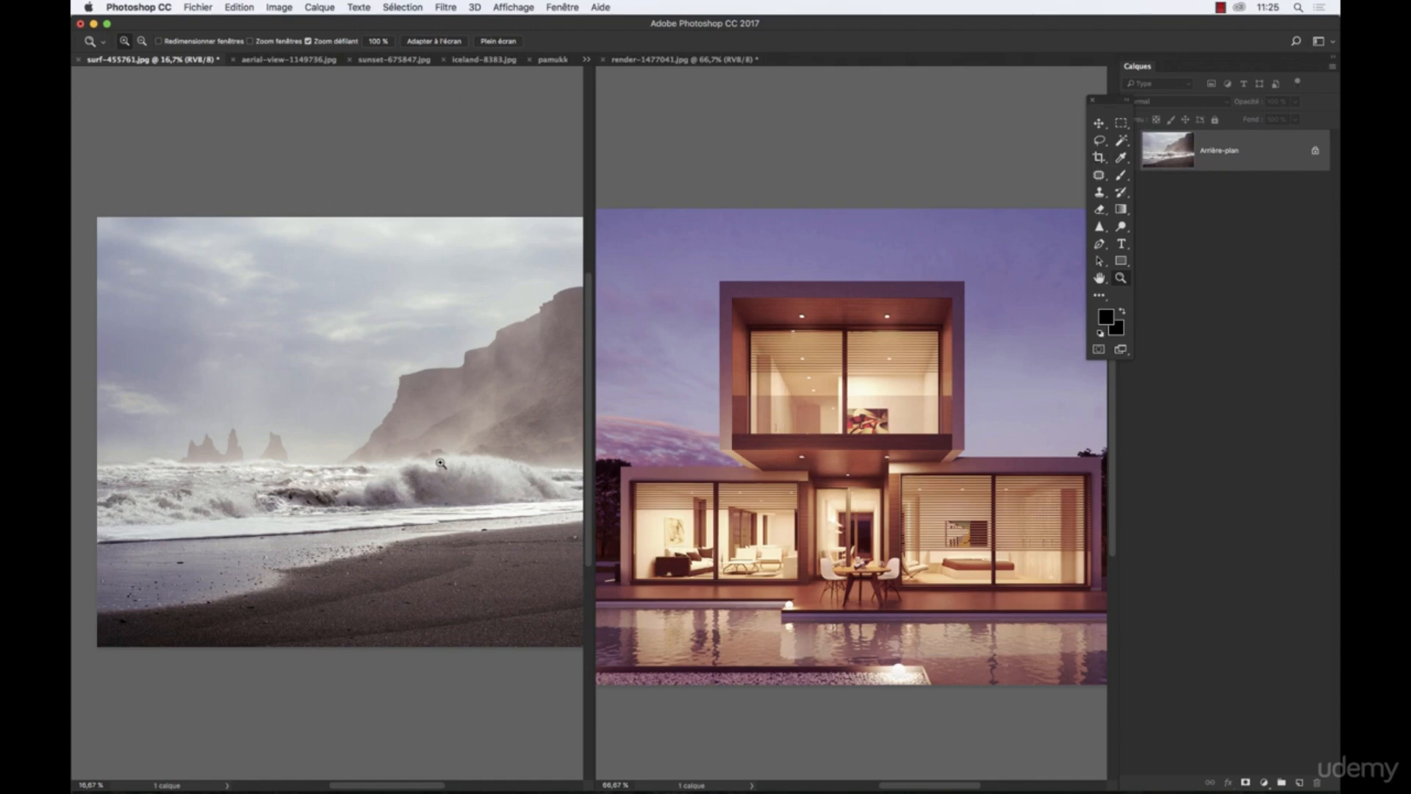
{"action": "left_click", "coordinate": [766, 131]}
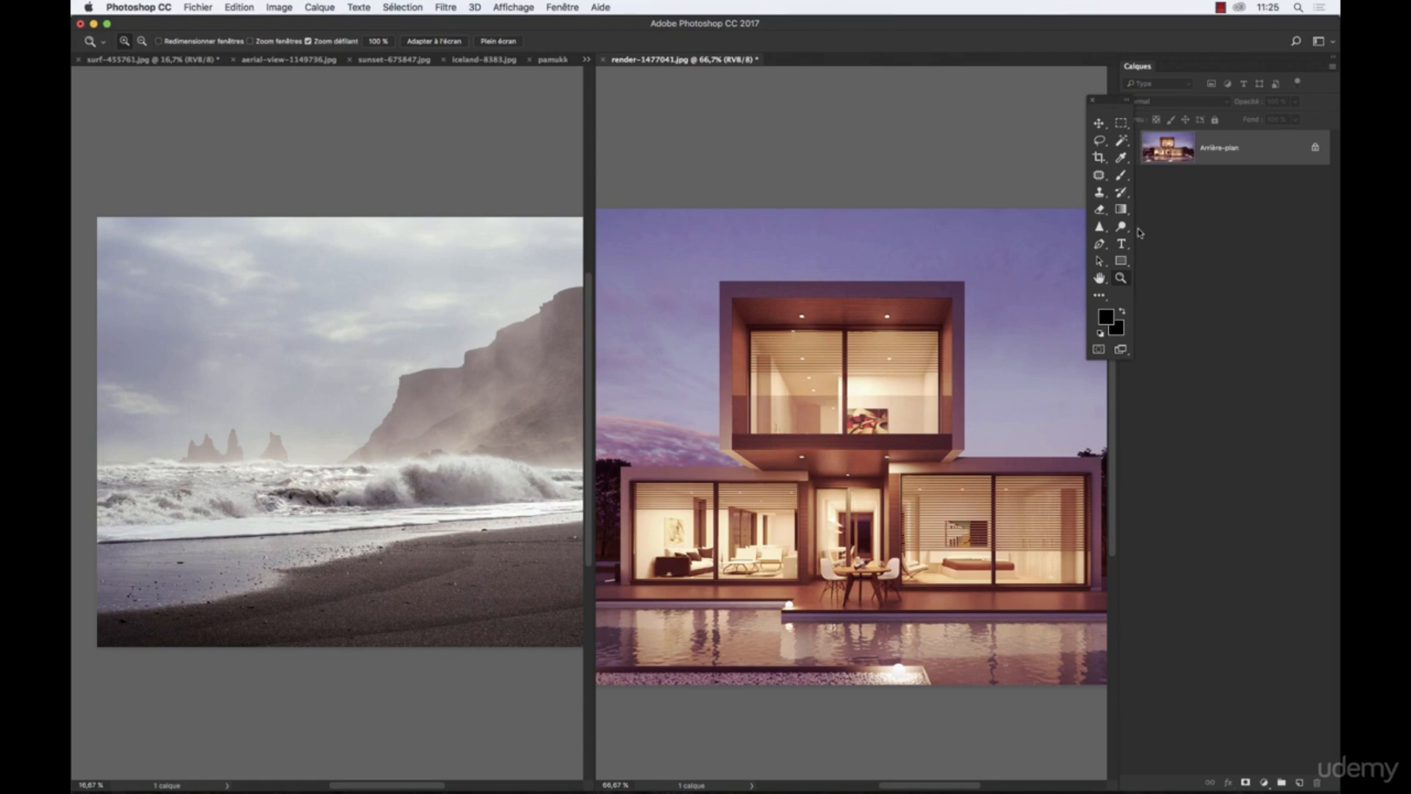
{"action": "left_click", "coordinate": [413, 191]}
{"action": "left_click", "coordinate": [675, 164]}
{"action": "left_click", "coordinate": [486, 171]}
{"action": "left_click", "coordinate": [650, 175]}
{"action": "left_click", "coordinate": [420, 165]}
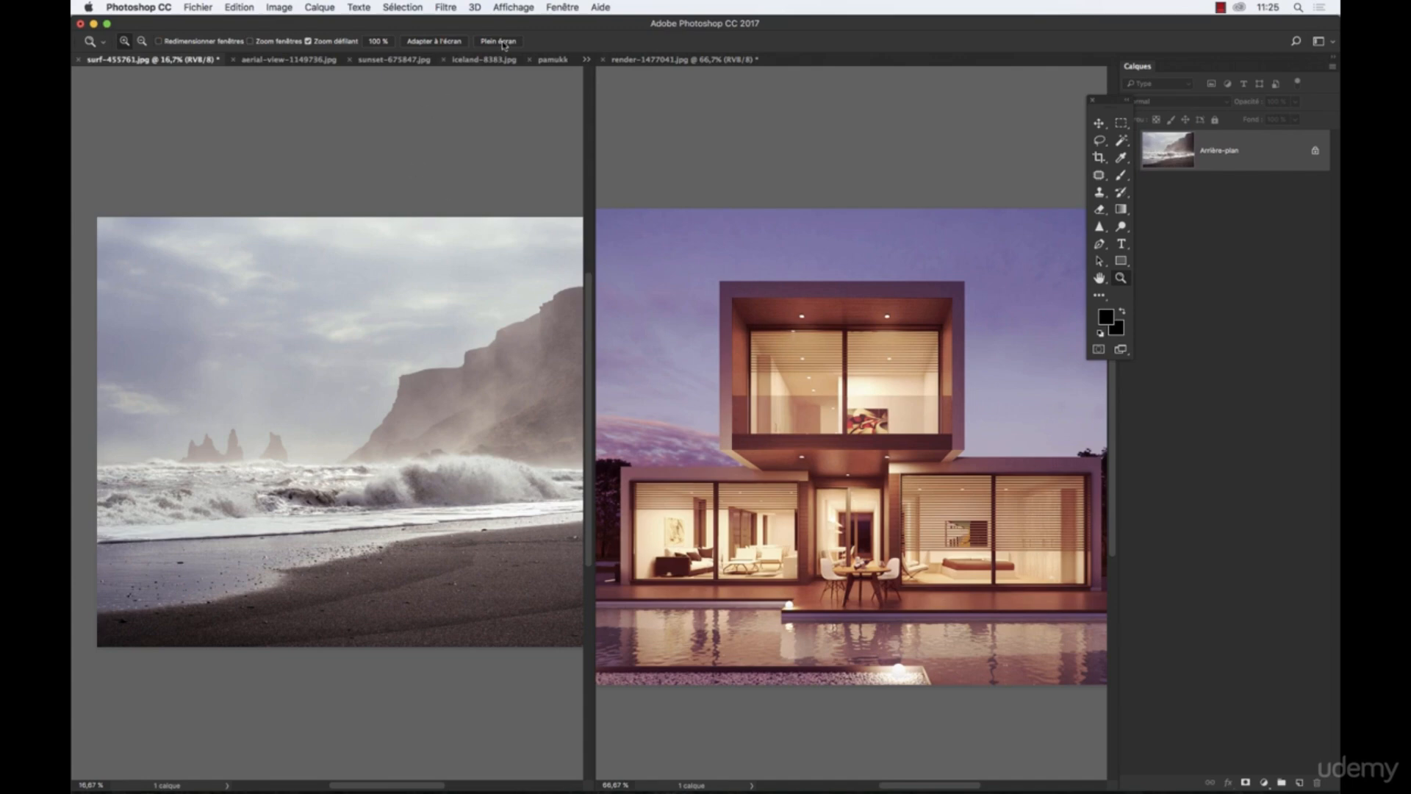
Consolidate all open documents into tabs in a single window
{"action": "left_click", "coordinate": [549, 10]}
{"action": "mouse_move", "coordinate": [588, 28]}
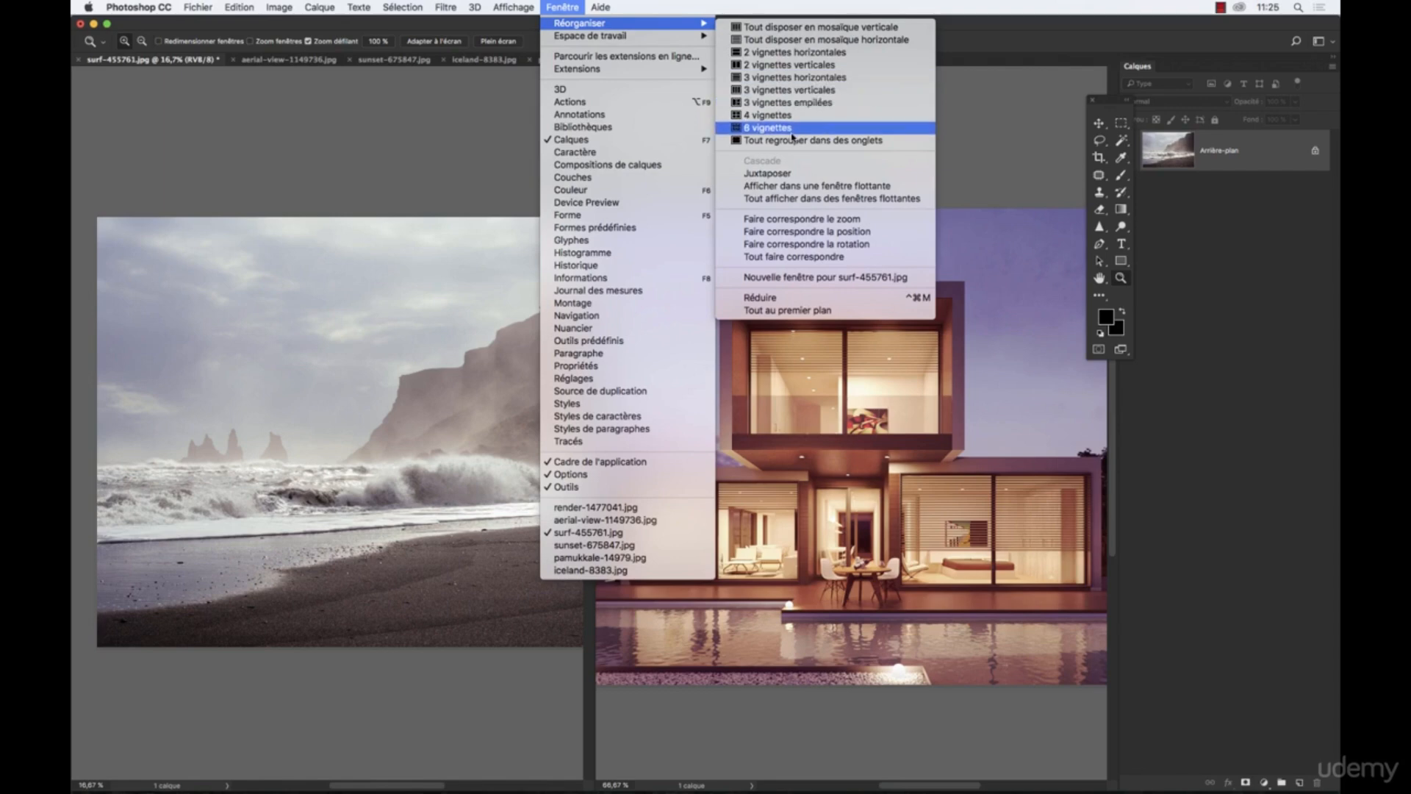
{"action": "left_click", "coordinate": [755, 142]}
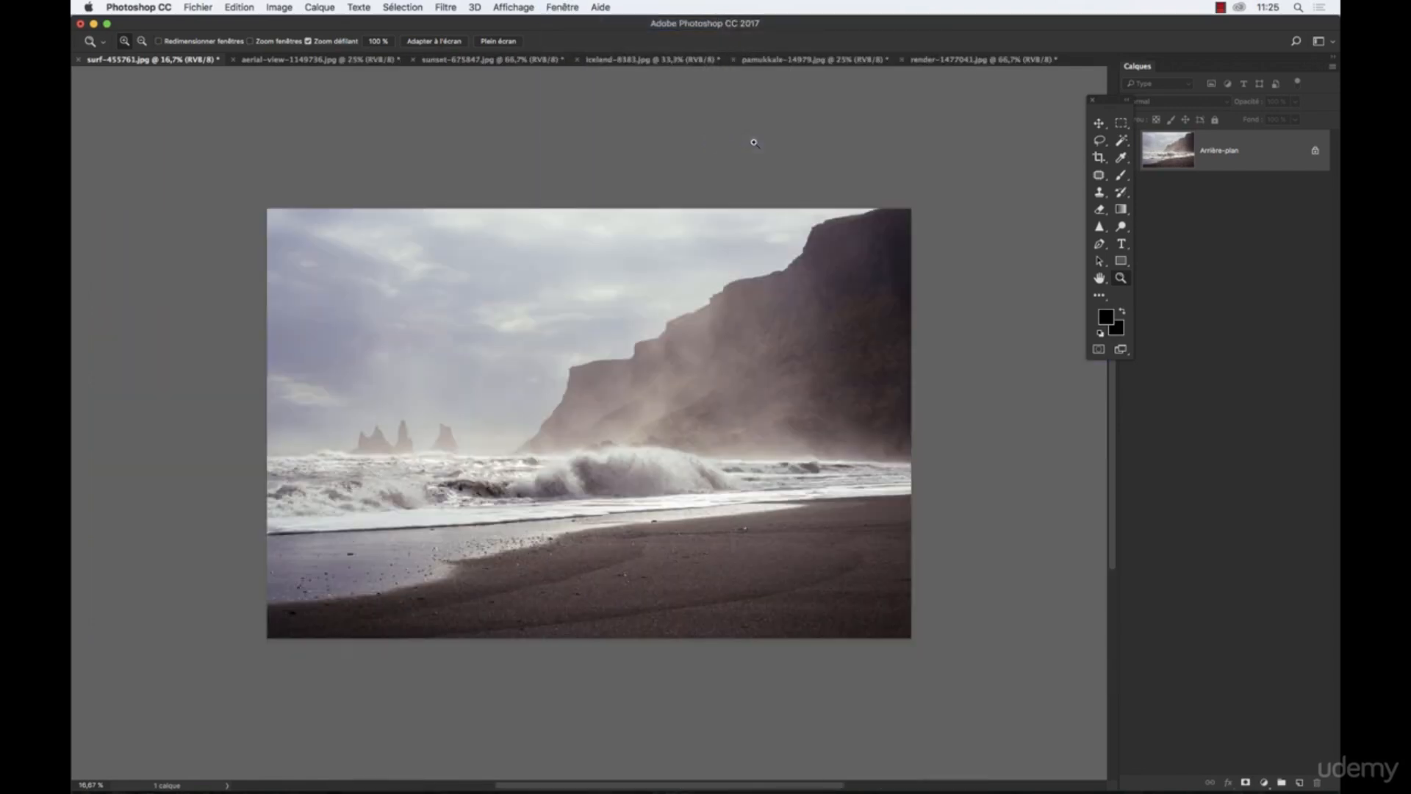
Arrange the open documents in the three-up stacked layout
{"action": "left_click", "coordinate": [564, 7]}
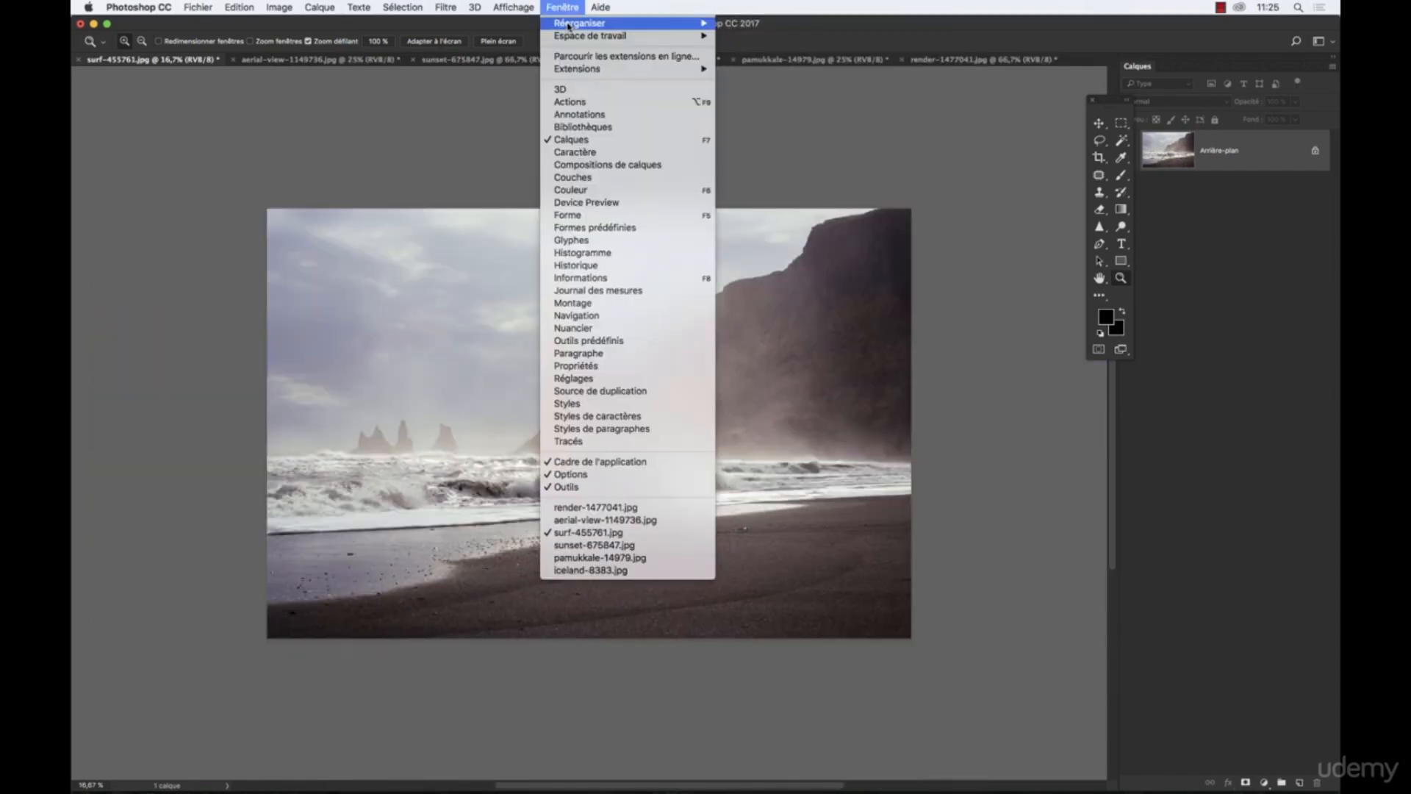
{"action": "mouse_move", "coordinate": [570, 24]}
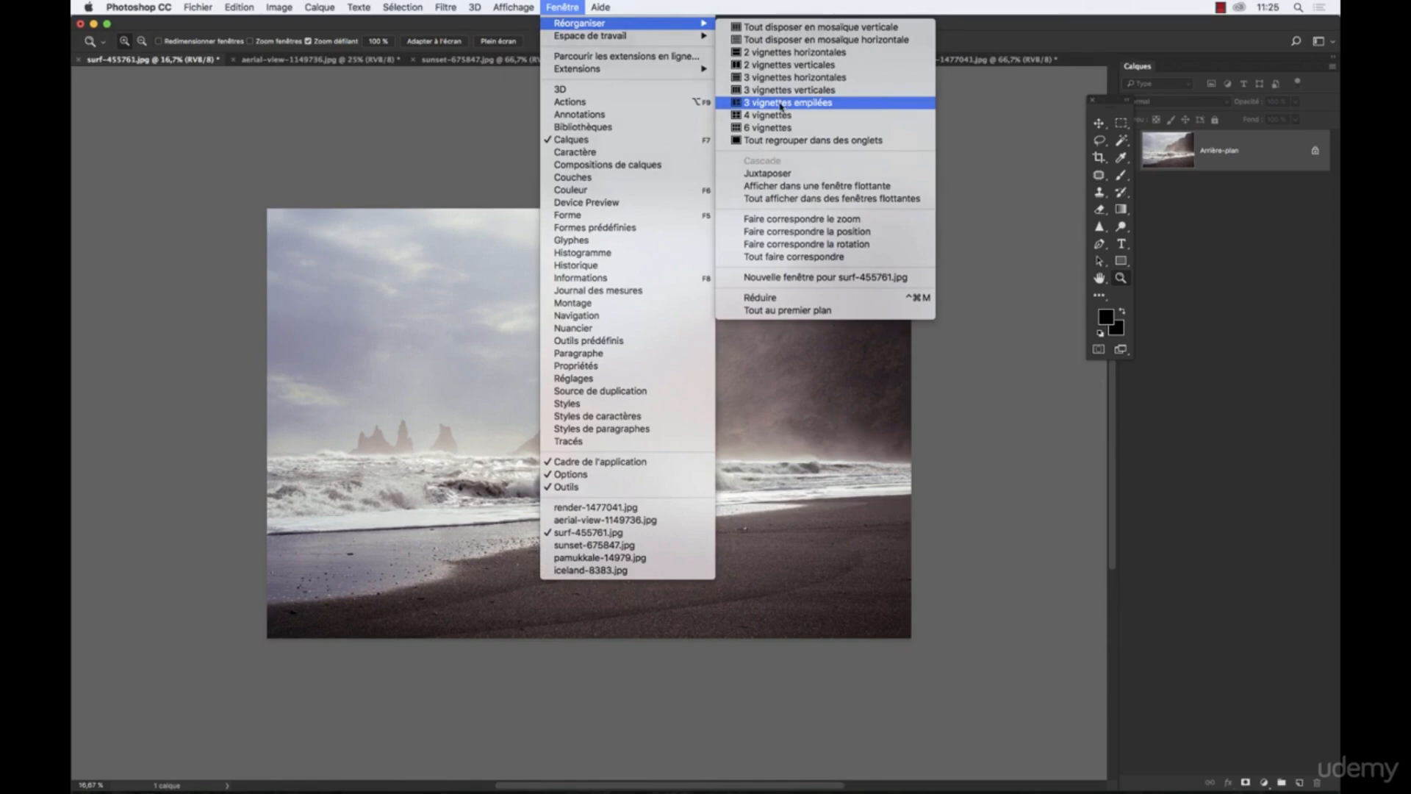
{"action": "left_click", "coordinate": [784, 103]}
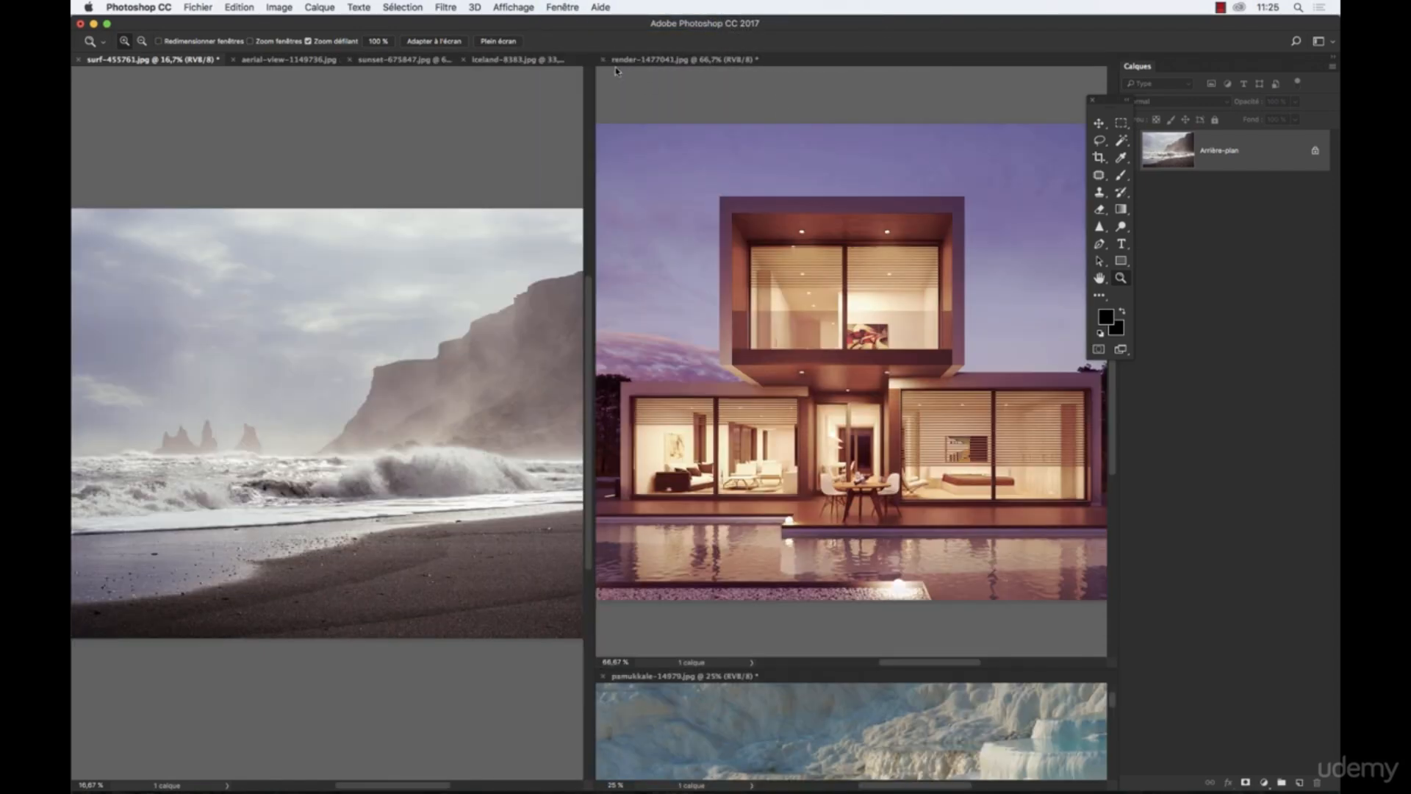
Return the open documents to the two-up vertical layout
{"action": "left_click", "coordinate": [572, 8]}
{"action": "mouse_move", "coordinate": [586, 36]}
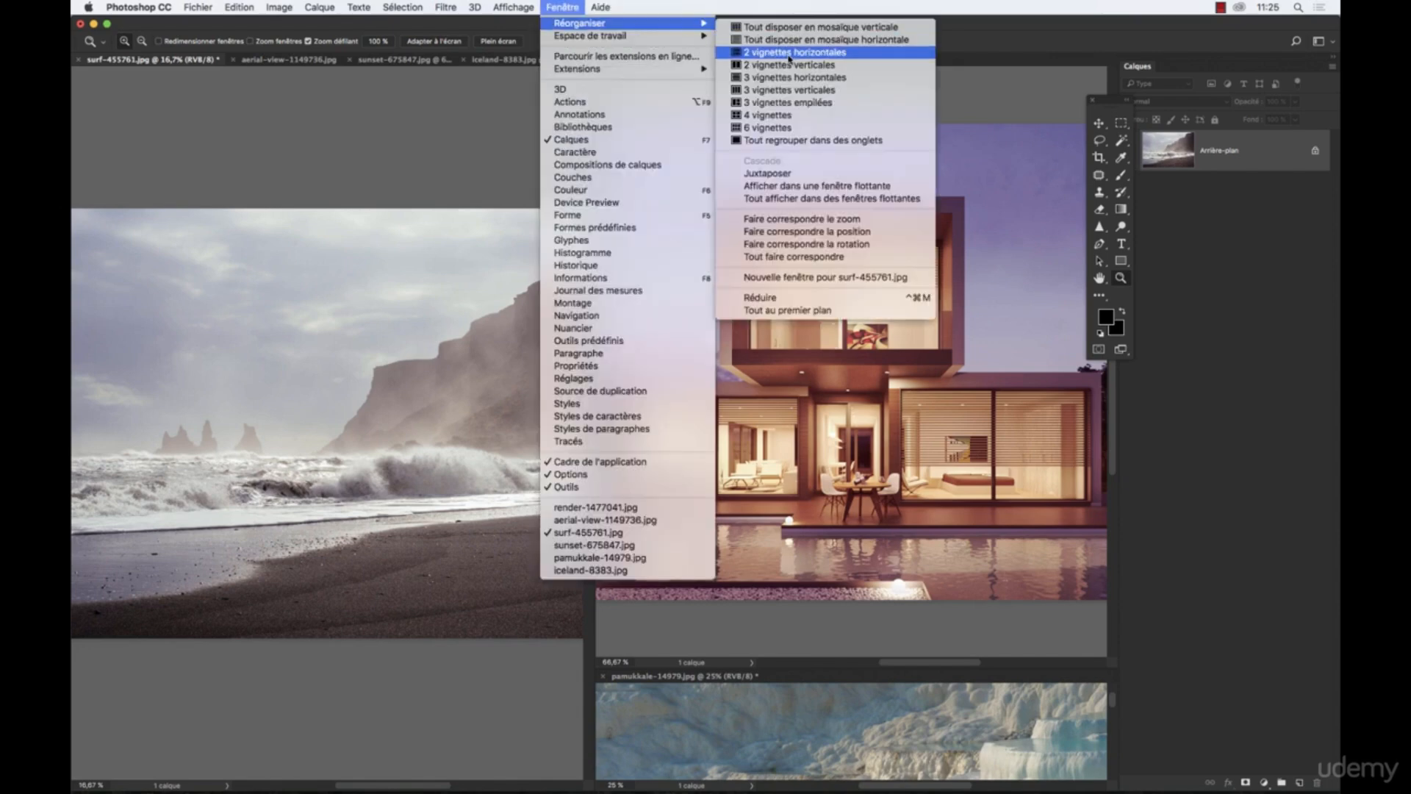
{"action": "left_click", "coordinate": [788, 65]}
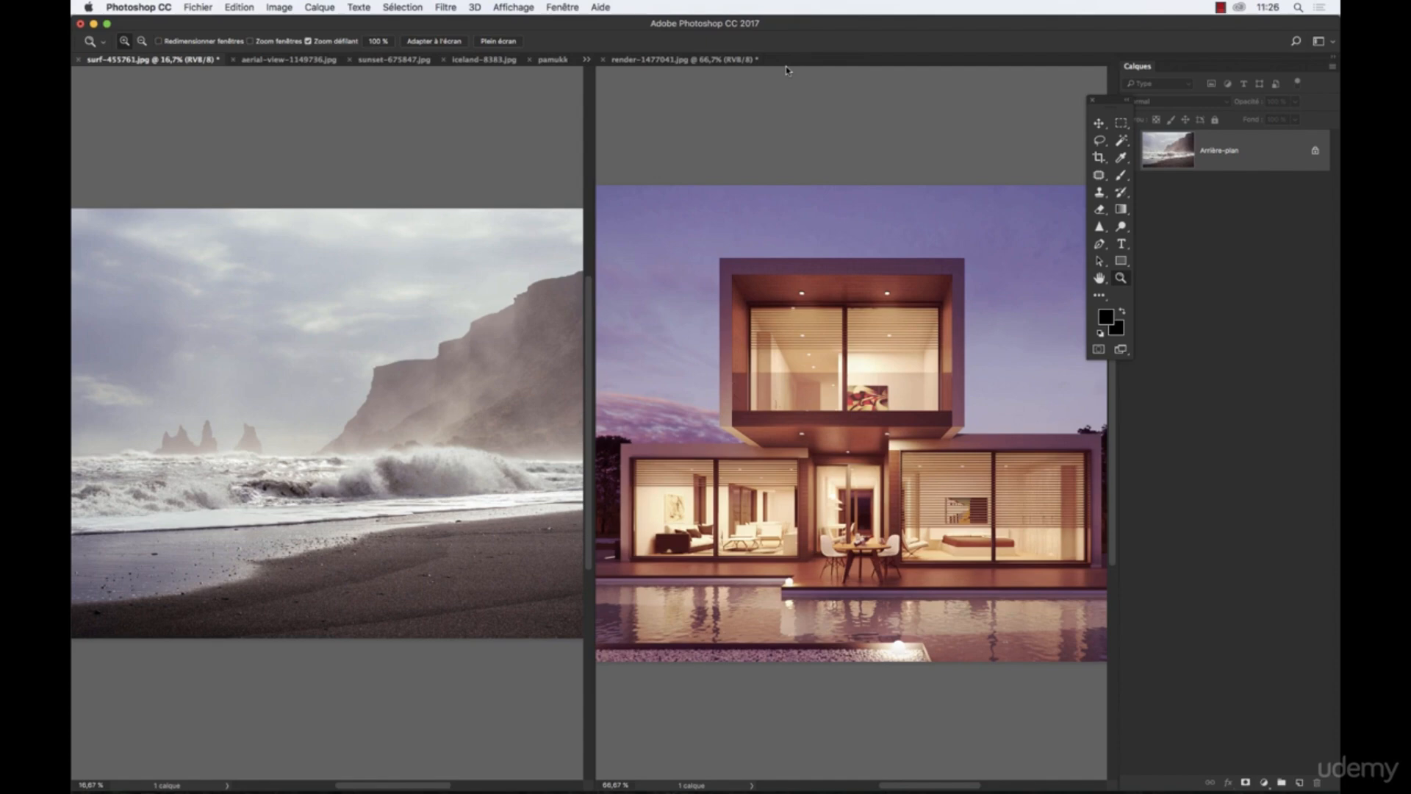
Make the house render active, zoom only that image in to 100%, and zoom it back out to 66.7%
{"action": "left_click", "coordinate": [767, 207]}
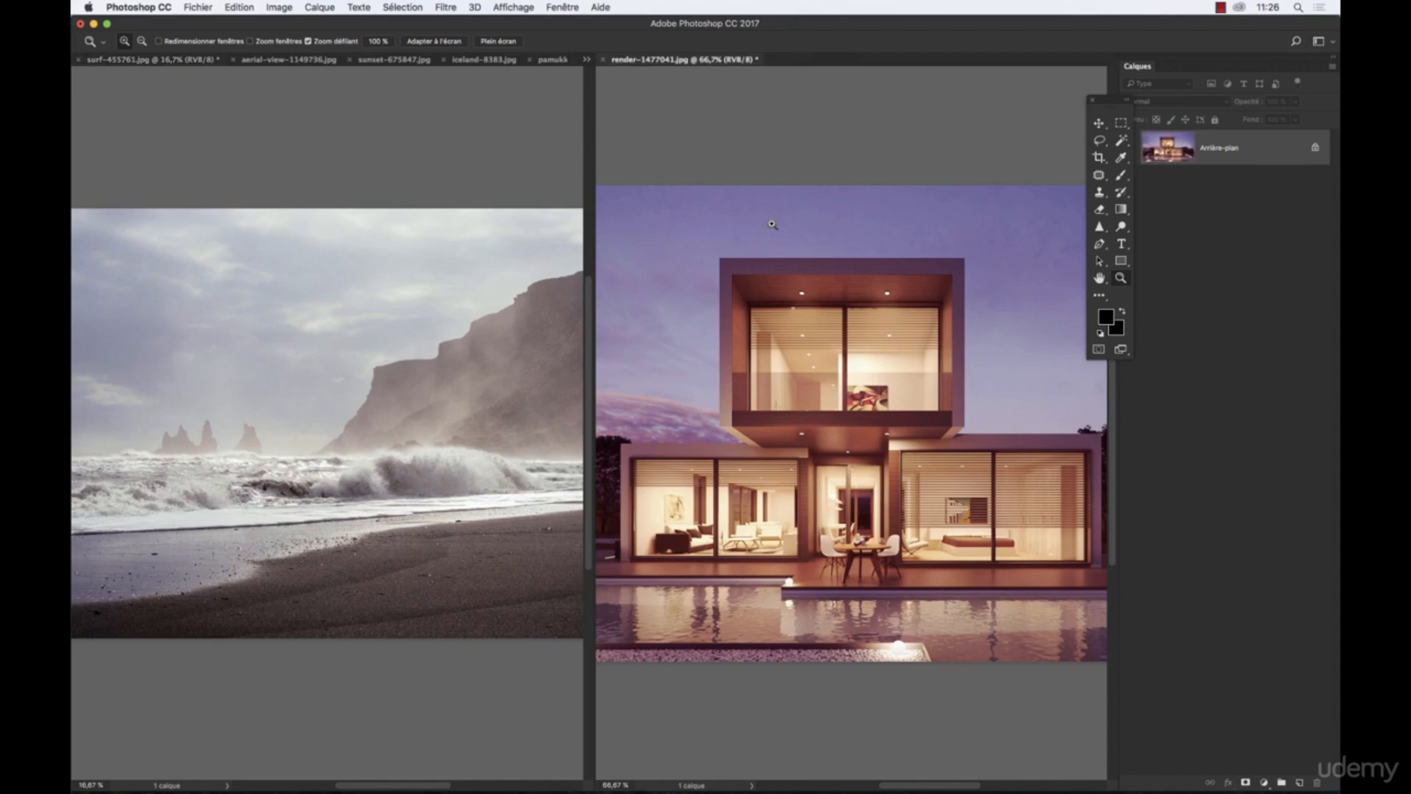
{"action": "left_click", "coordinate": [782, 256]}
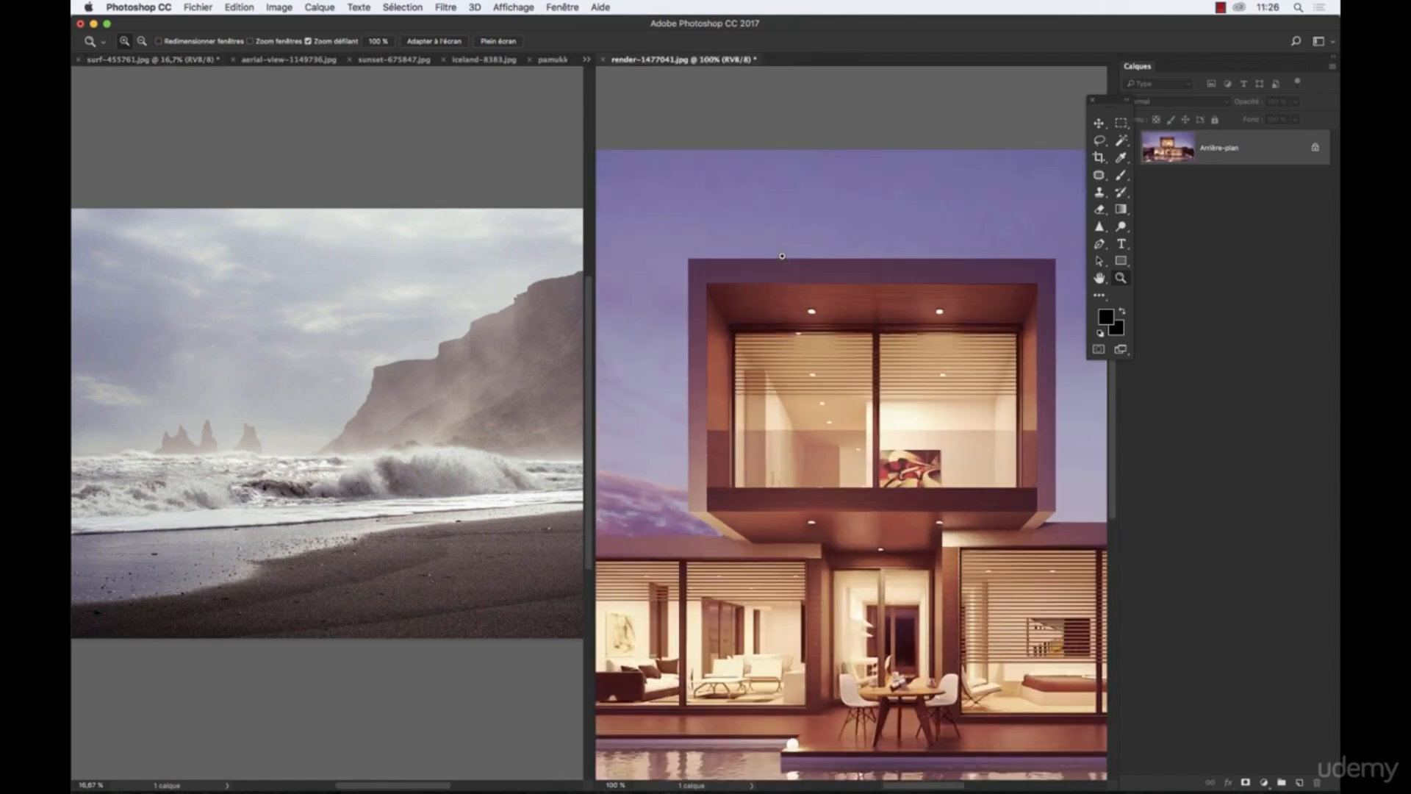
{"action": "left_click", "coordinate": [782, 256], "text": "alt"}
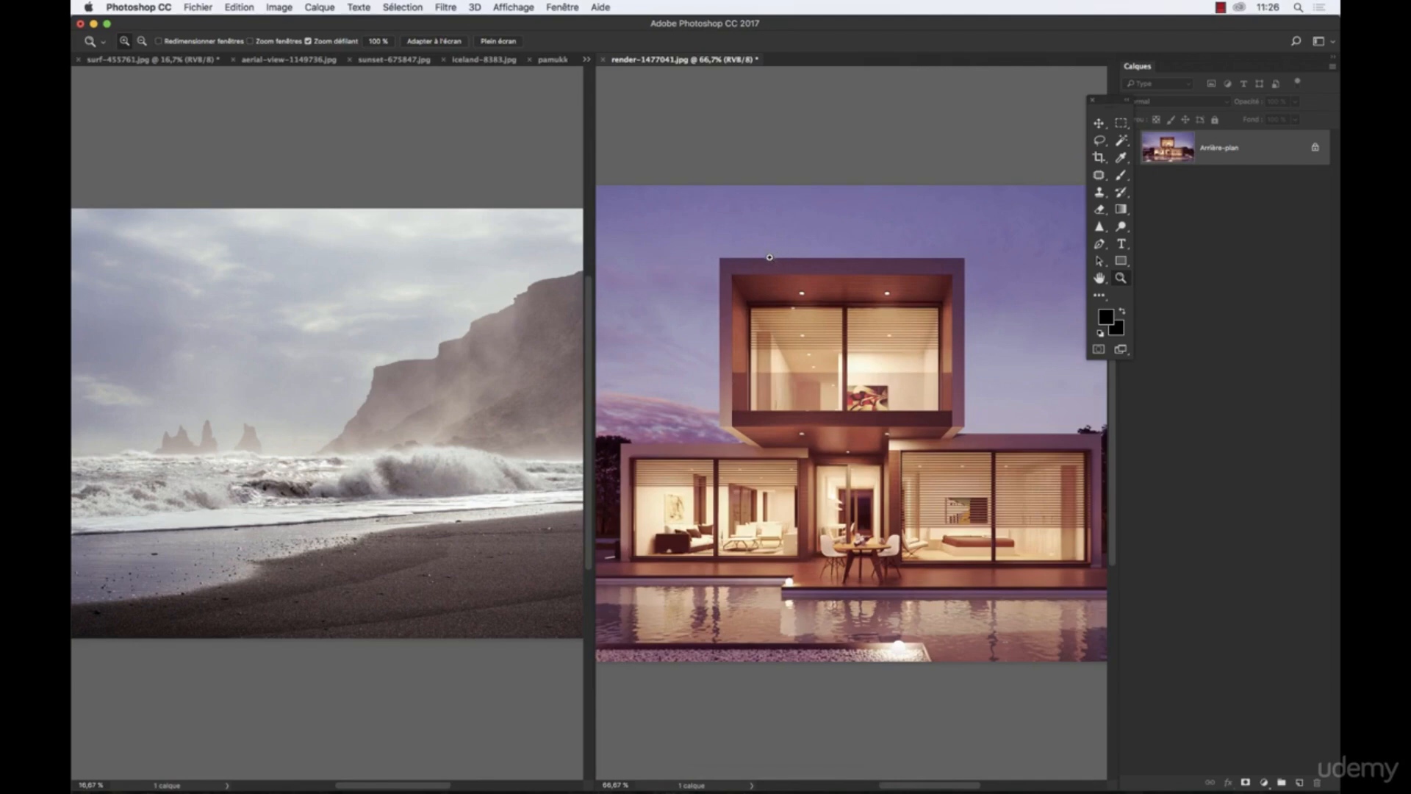
Zoom both visible documents in simultaneously until the render is at 200%, and zoom them back out together to 66.7%
{"action": "left_click", "coordinate": [770, 258], "text": "shift"}
{"action": "left_click", "coordinate": [772, 315], "text": "shift"}
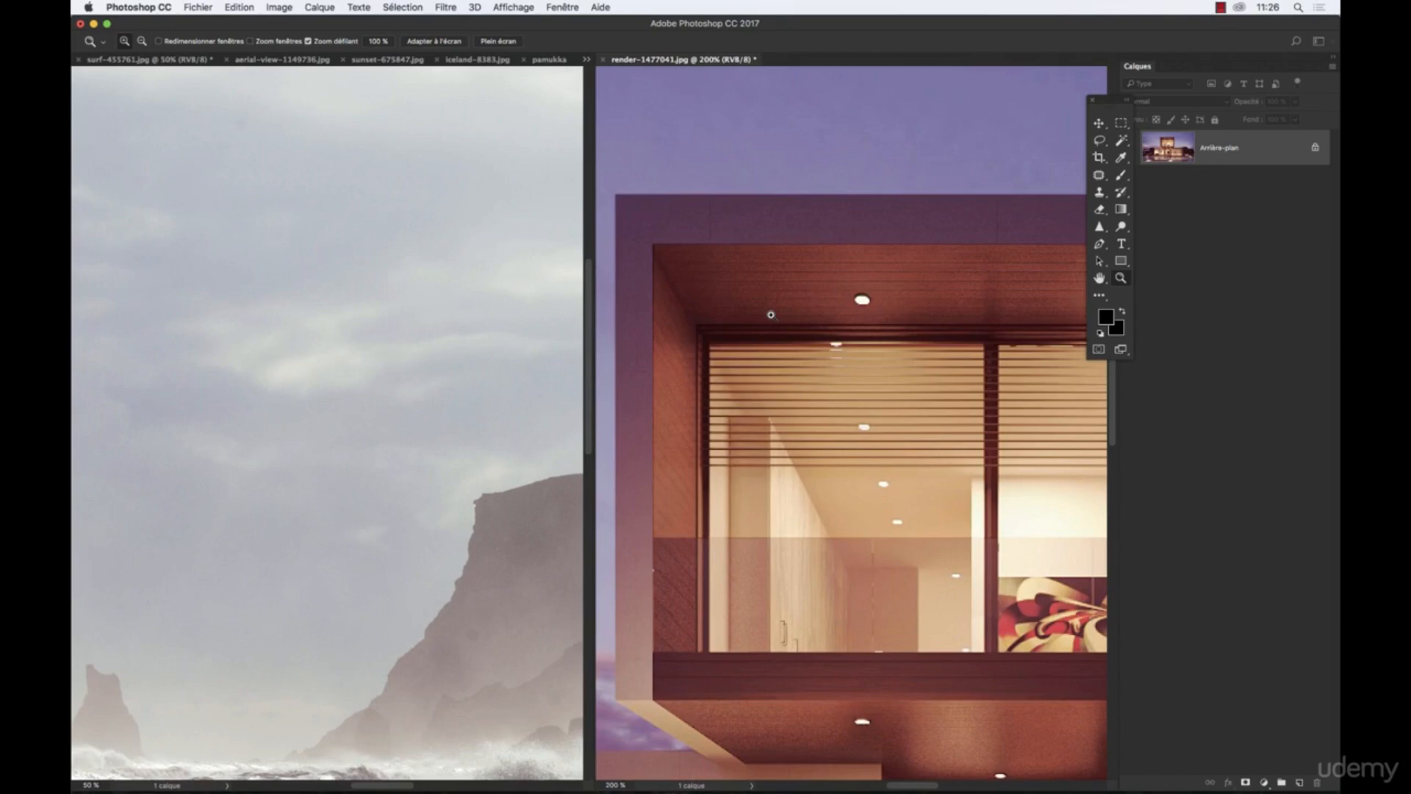
{"action": "key", "text": "alt"}
{"action": "left_click", "coordinate": [770, 315], "text": "alt+shift"}
{"action": "left_click", "coordinate": [771, 315], "text": "alt+shift"}
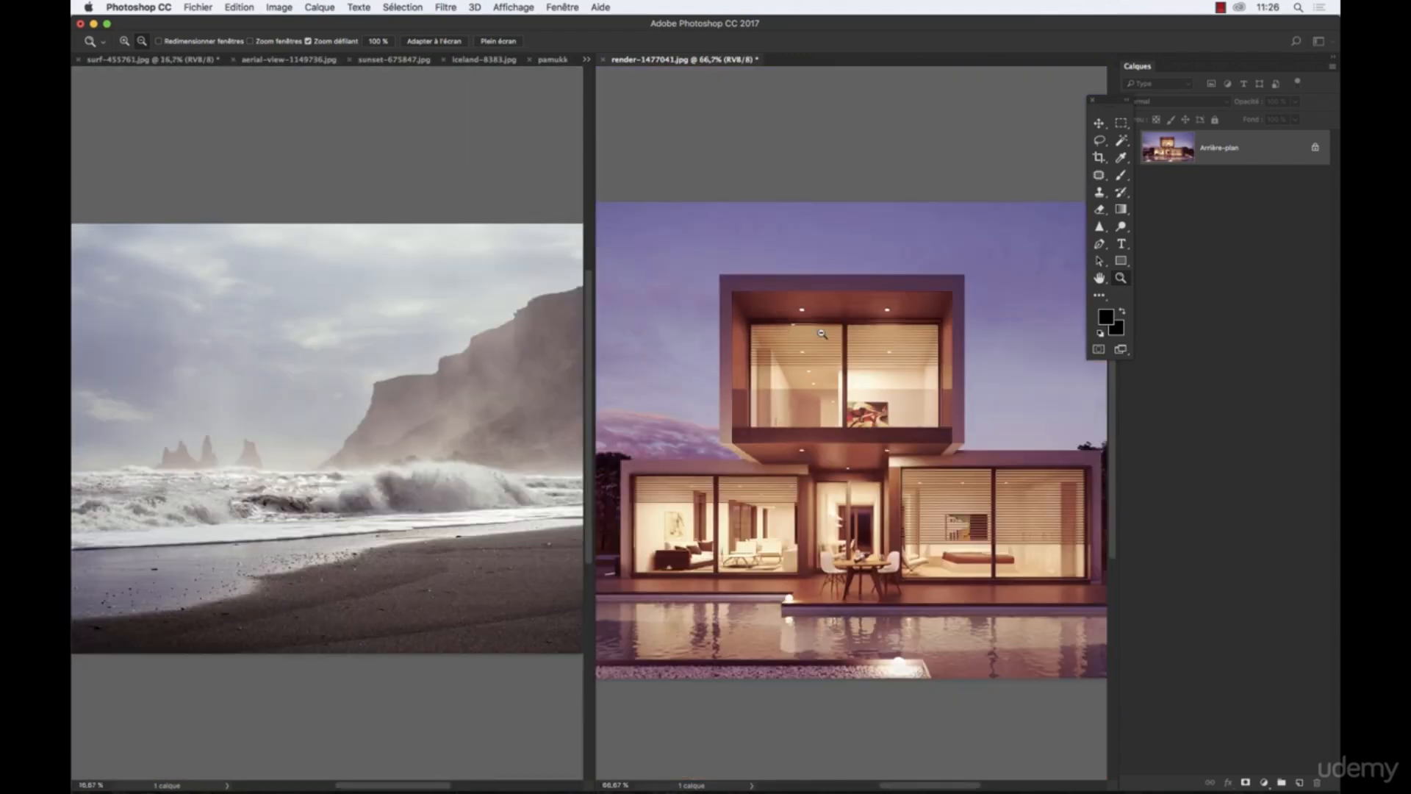
Zoom both visible documents out simultaneously until the render is at 33.3%, and zoom them back in together by two levels
{"action": "left_click", "coordinate": [764, 340], "text": "alt+shift"}
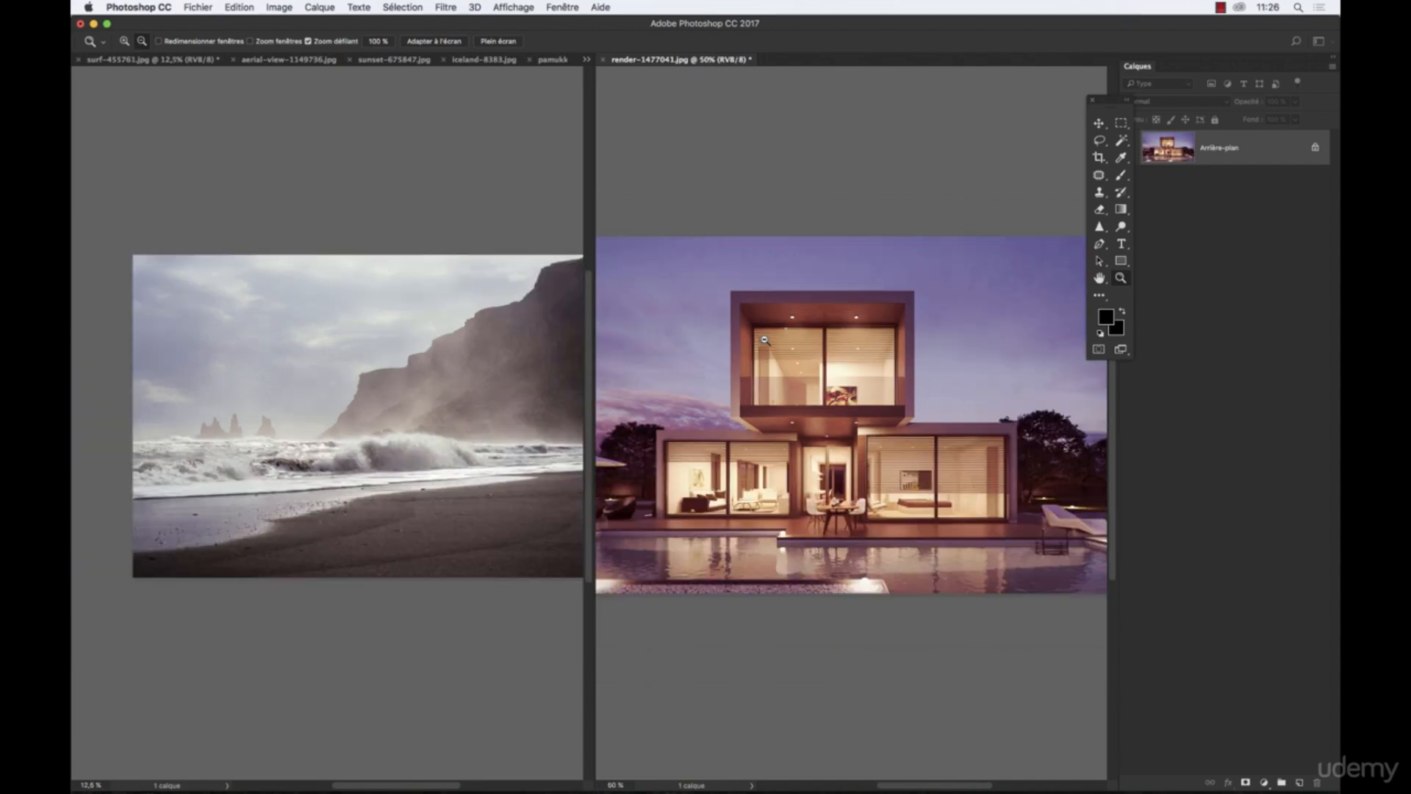
{"action": "left_click", "coordinate": [764, 341], "text": "alt+shift"}
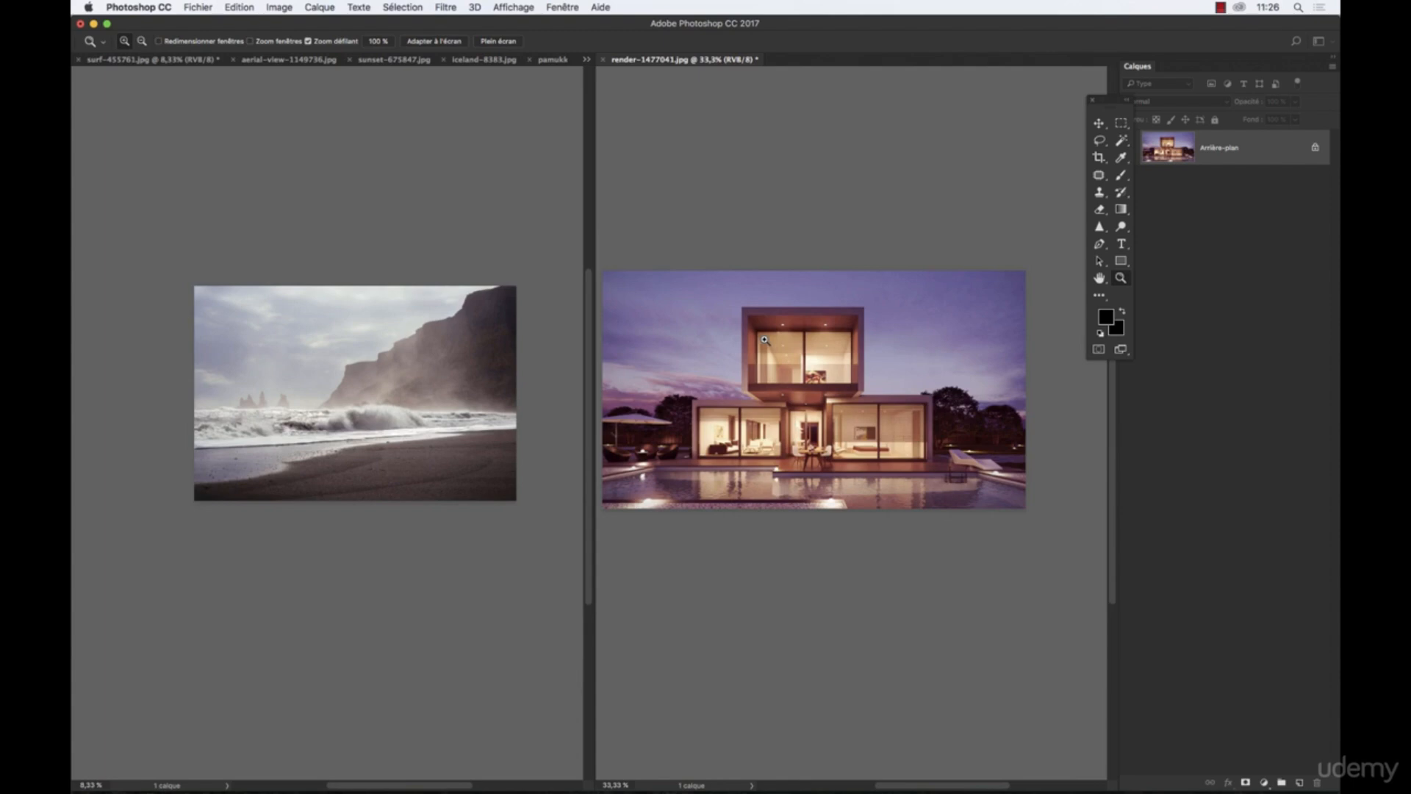
{"action": "left_click", "coordinate": [765, 341], "text": "shift"}
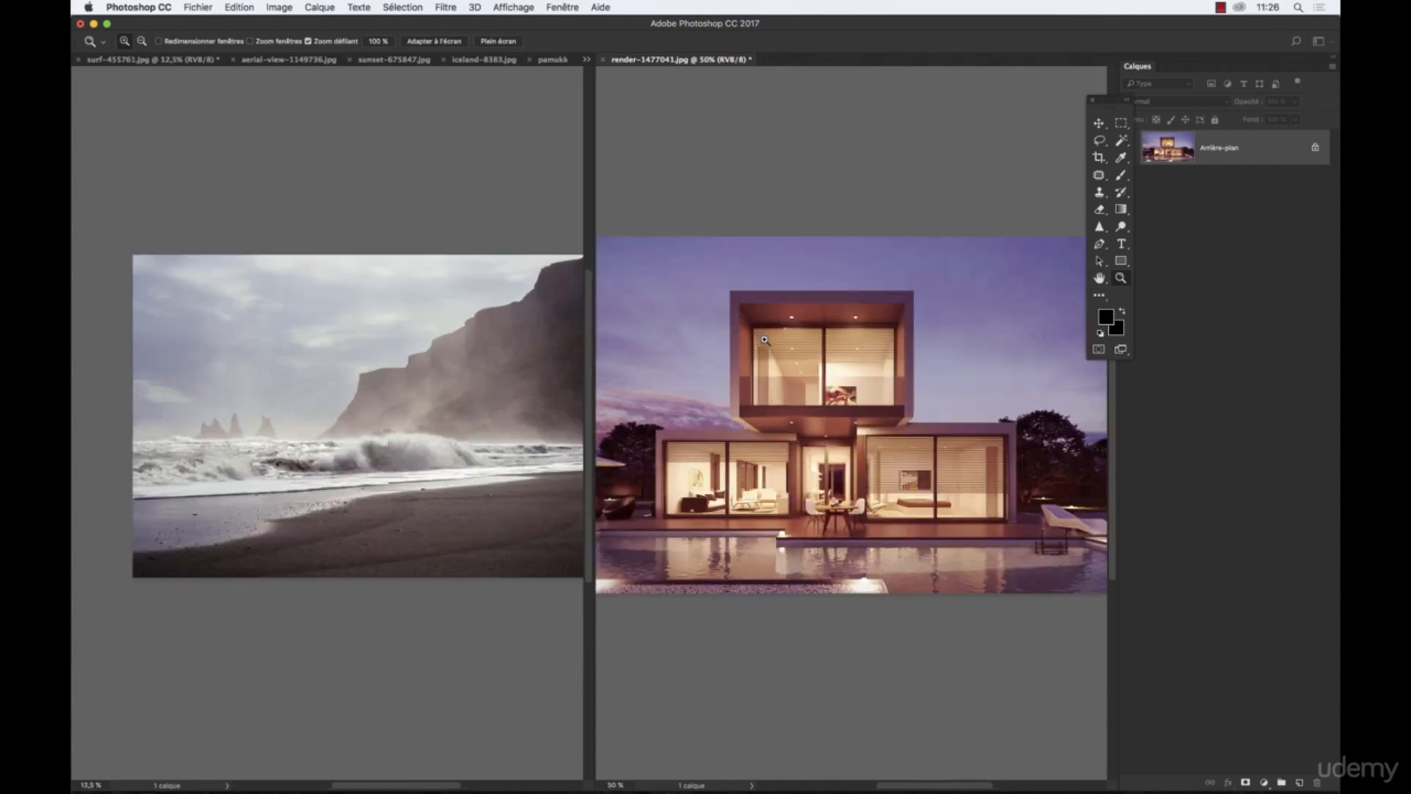
{"action": "left_click", "coordinate": [764, 340], "text": "shift"}
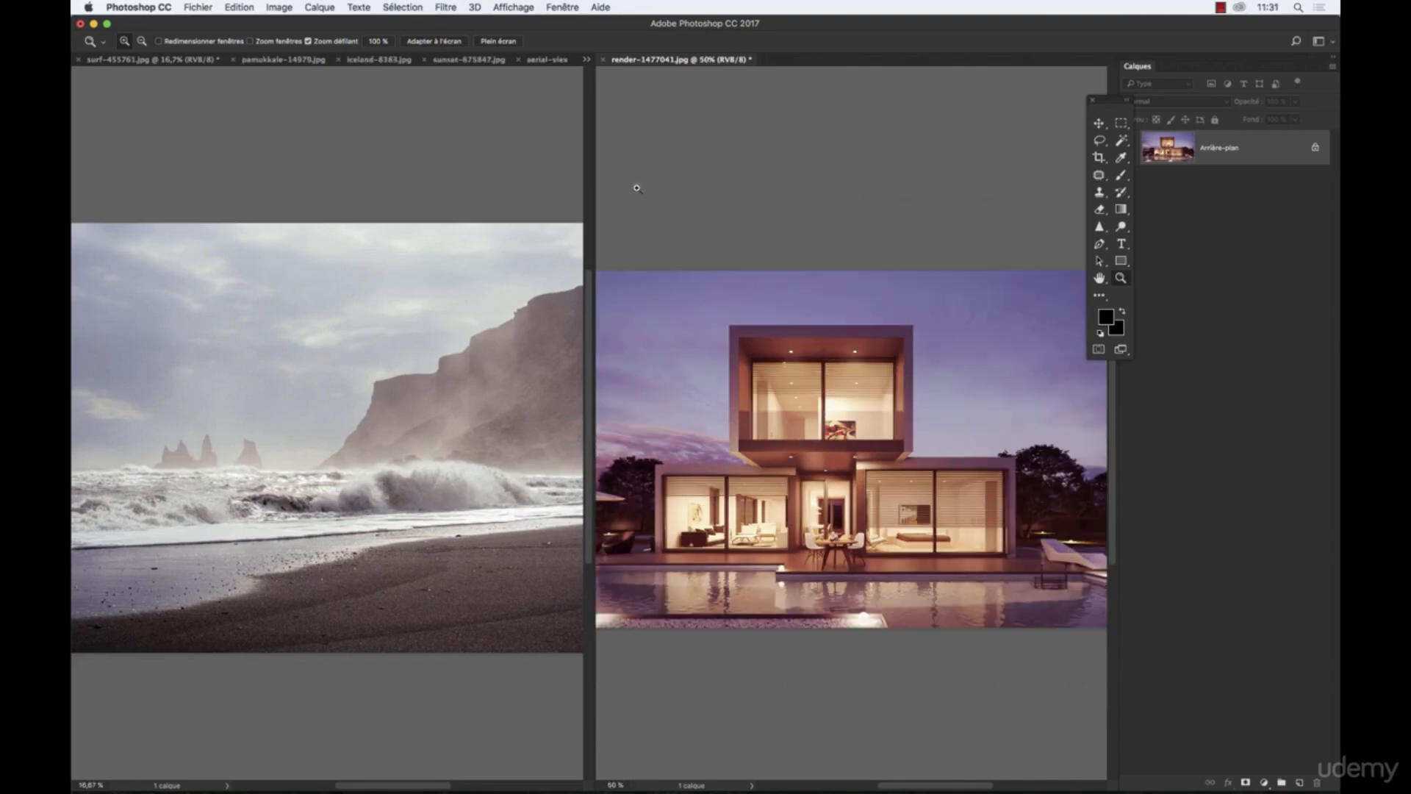
Match the location of the other open documents to the active house render
{"action": "left_click", "coordinate": [562, 8]}
{"action": "mouse_move", "coordinate": [557, 27]}
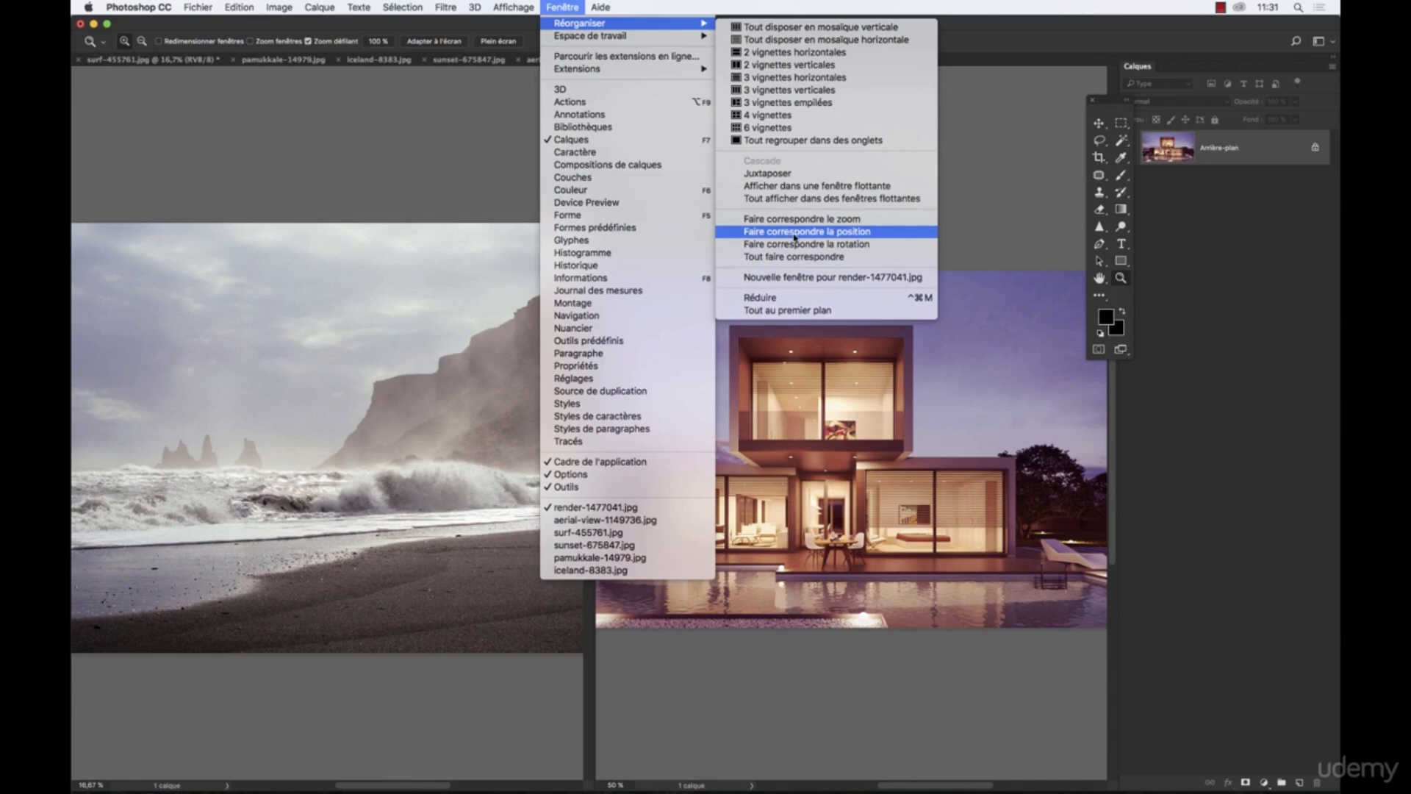
{"action": "left_click", "coordinate": [794, 232]}
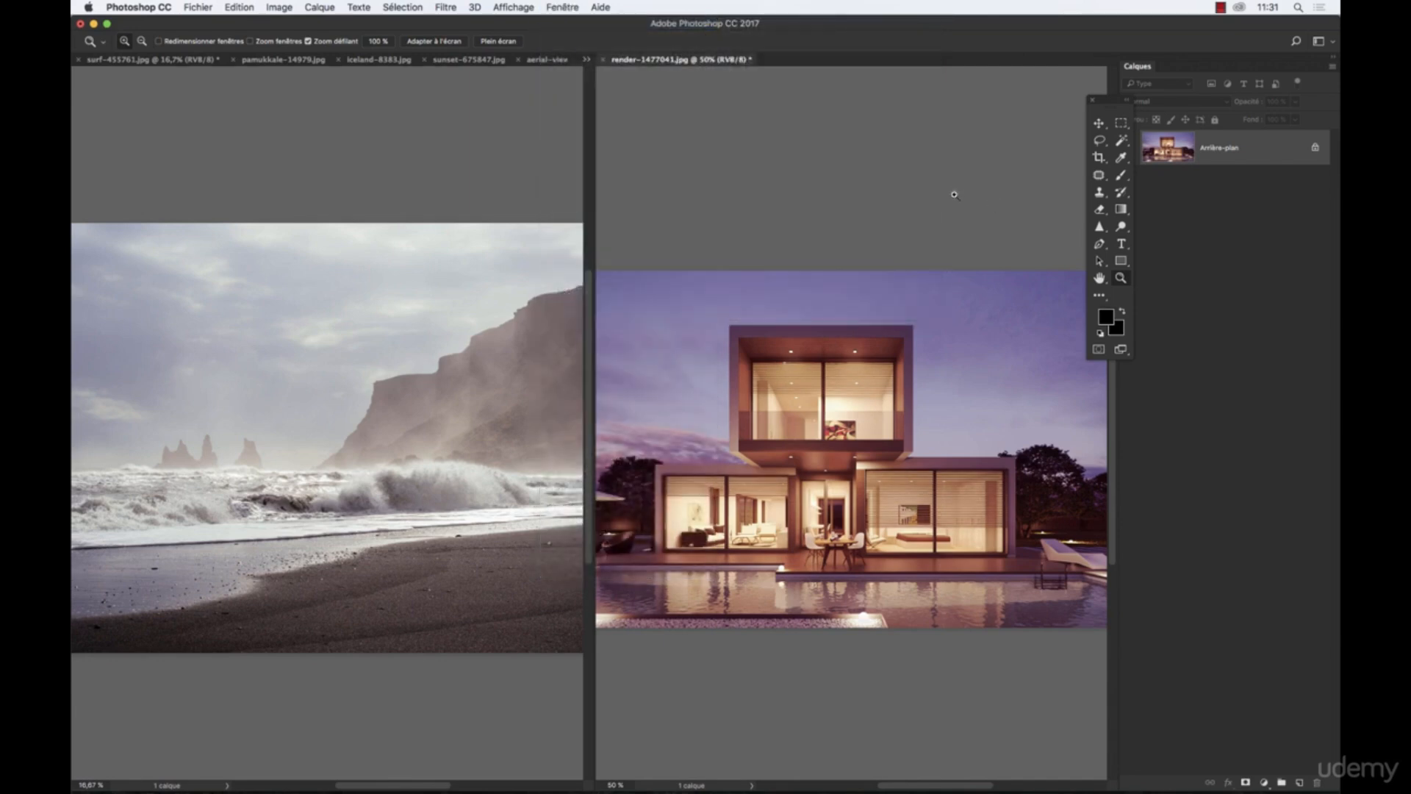
Make the surf image active and zoom only that image in to 100%
{"action": "key", "text": "ctrl+Tab"}
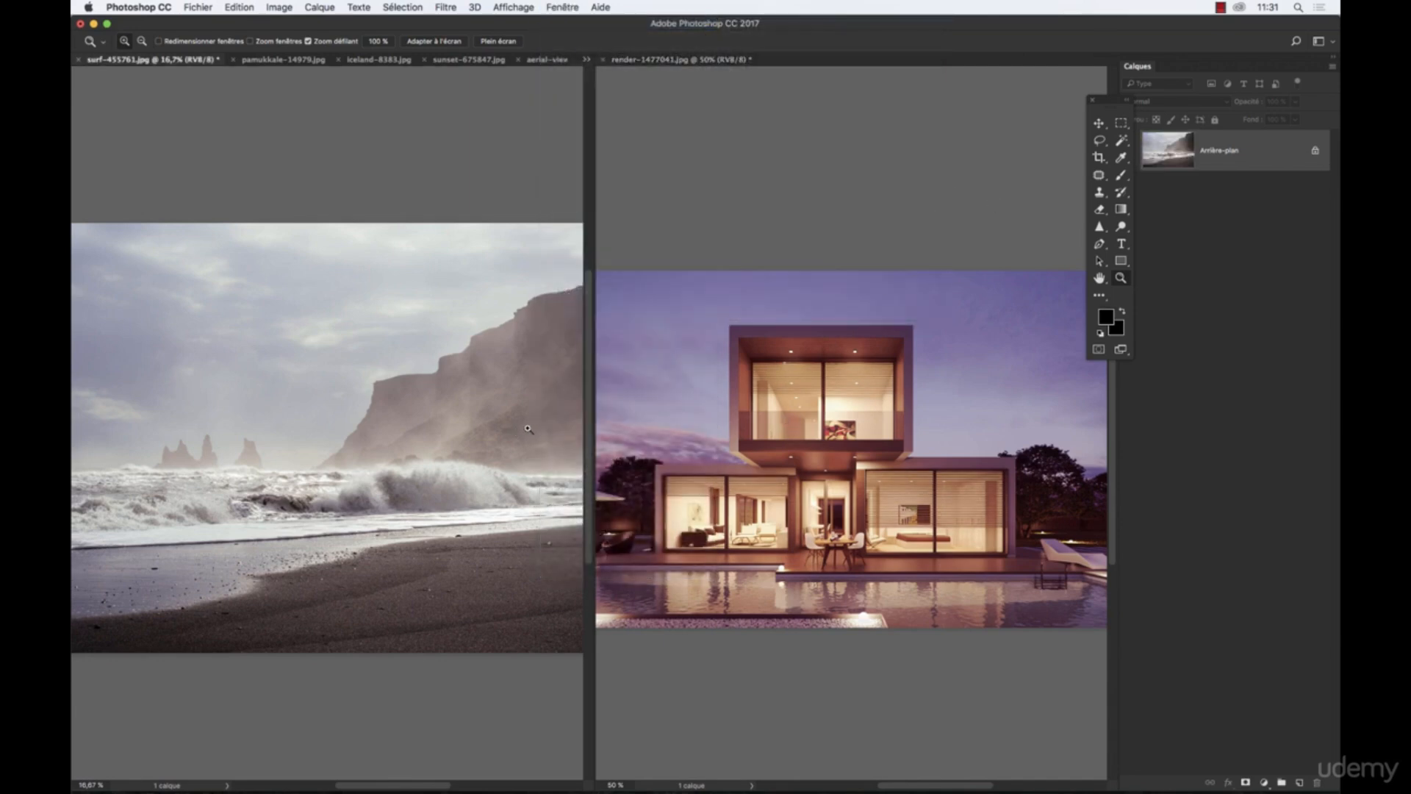
{"action": "left_click", "coordinate": [408, 426]}
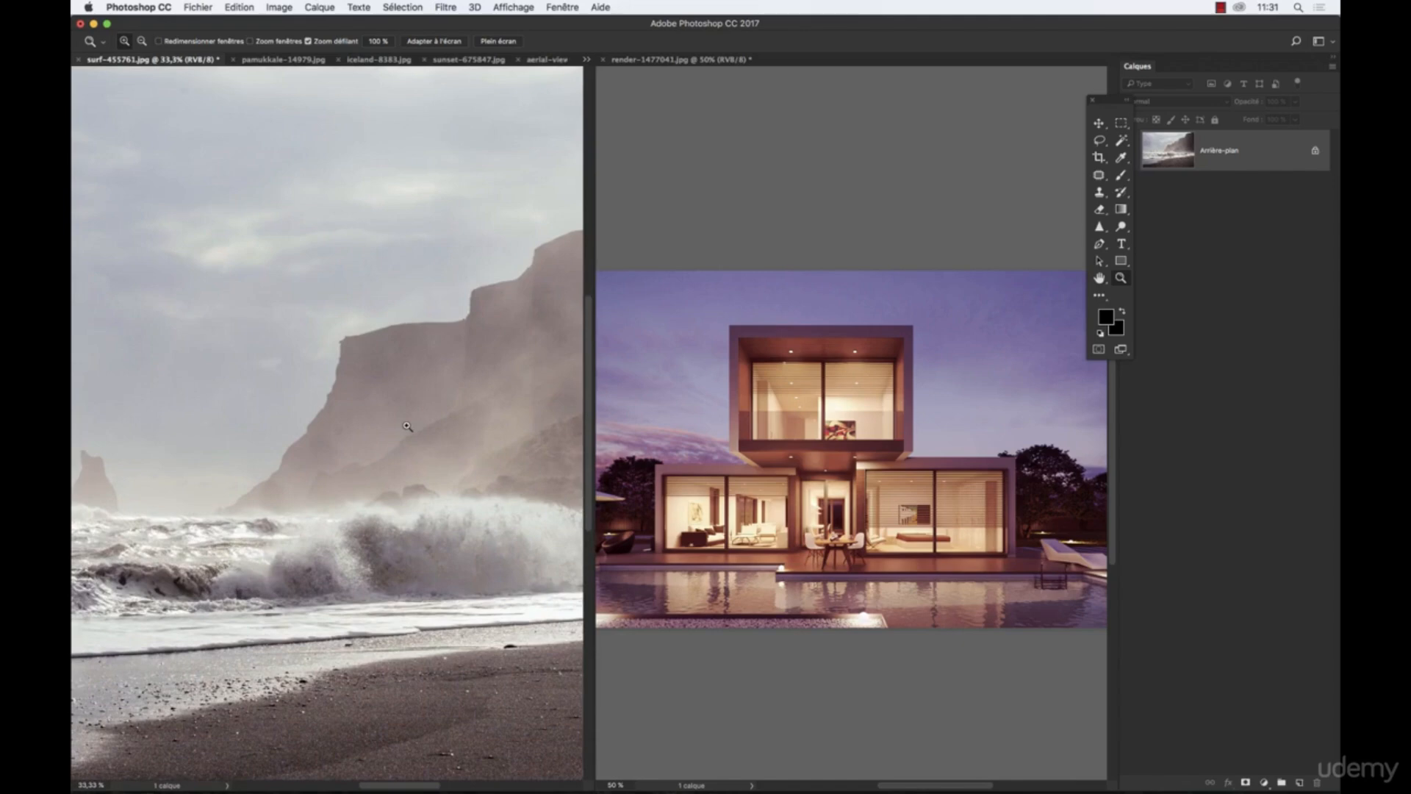
{"action": "left_click", "coordinate": [408, 426]}
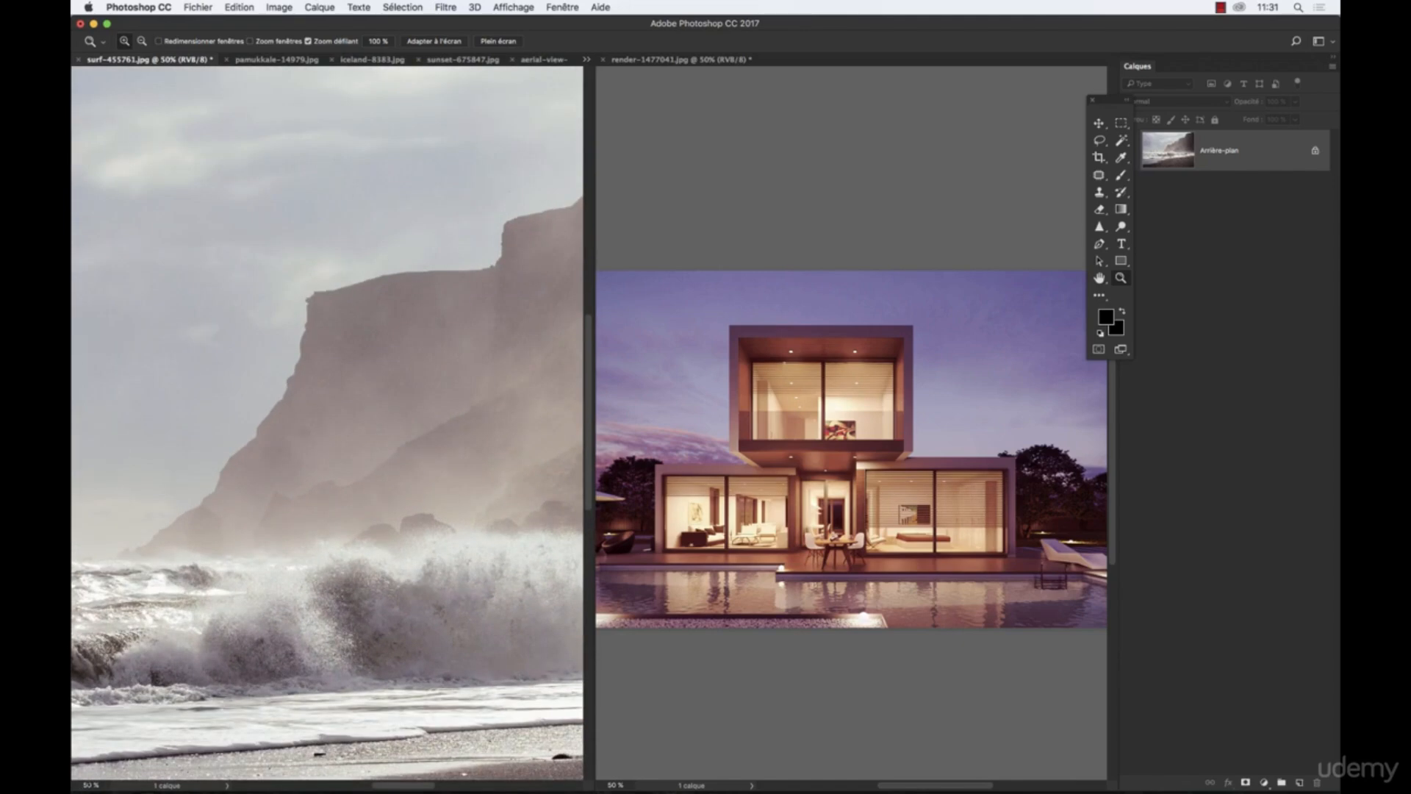
{"action": "left_click", "coordinate": [166, 638]}
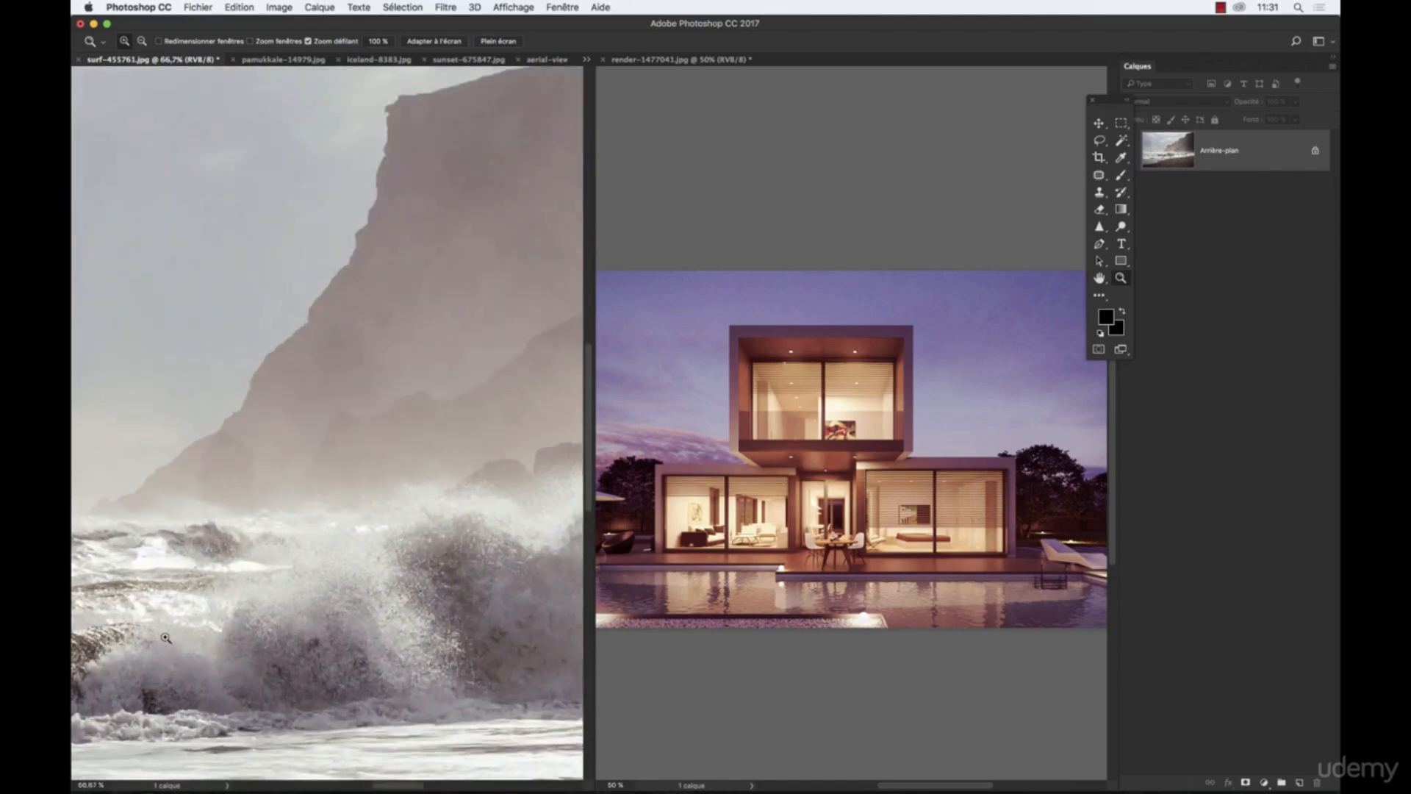
{"action": "left_click", "coordinate": [165, 638]}
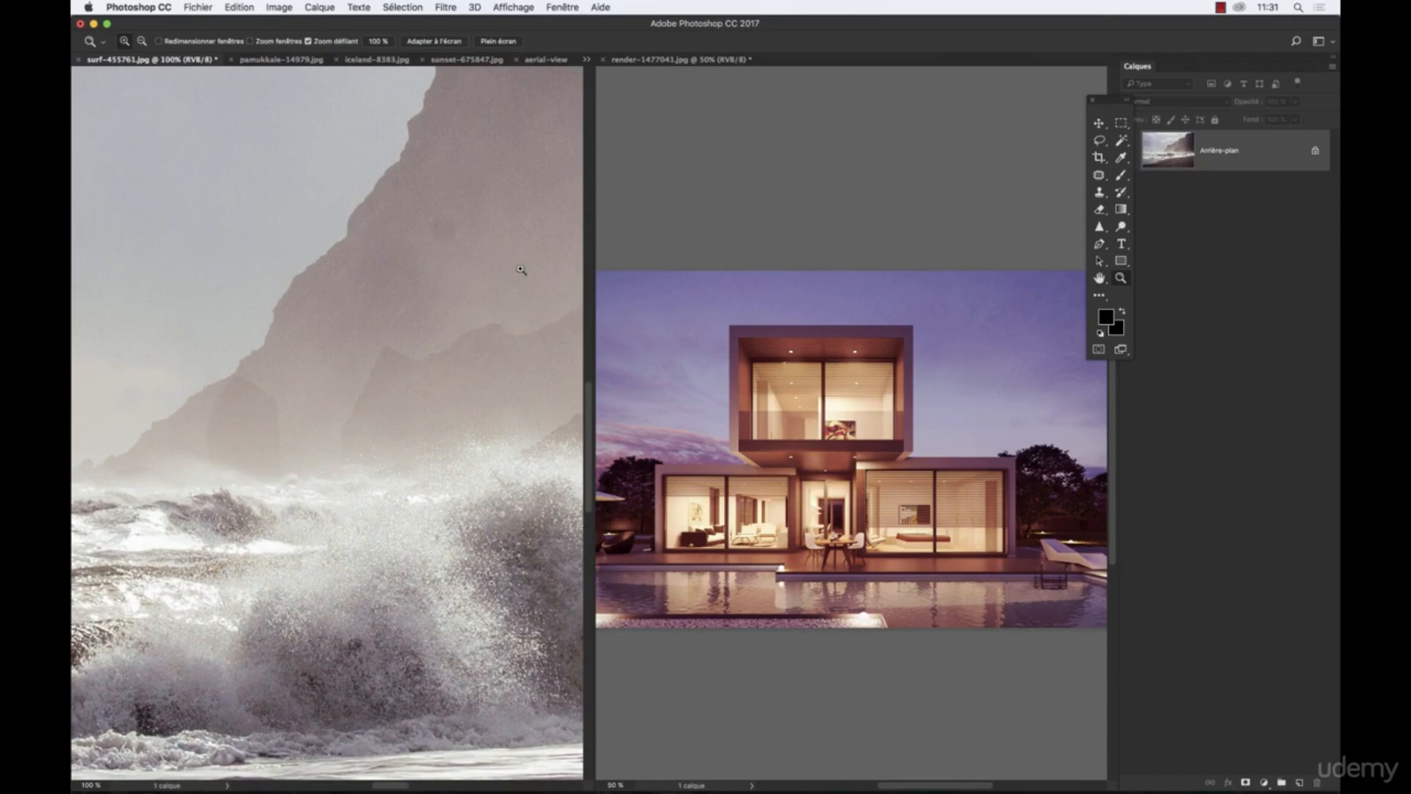
Match the zoom level of all open documents to the active surf image
{"action": "left_click", "coordinate": [568, 7]}
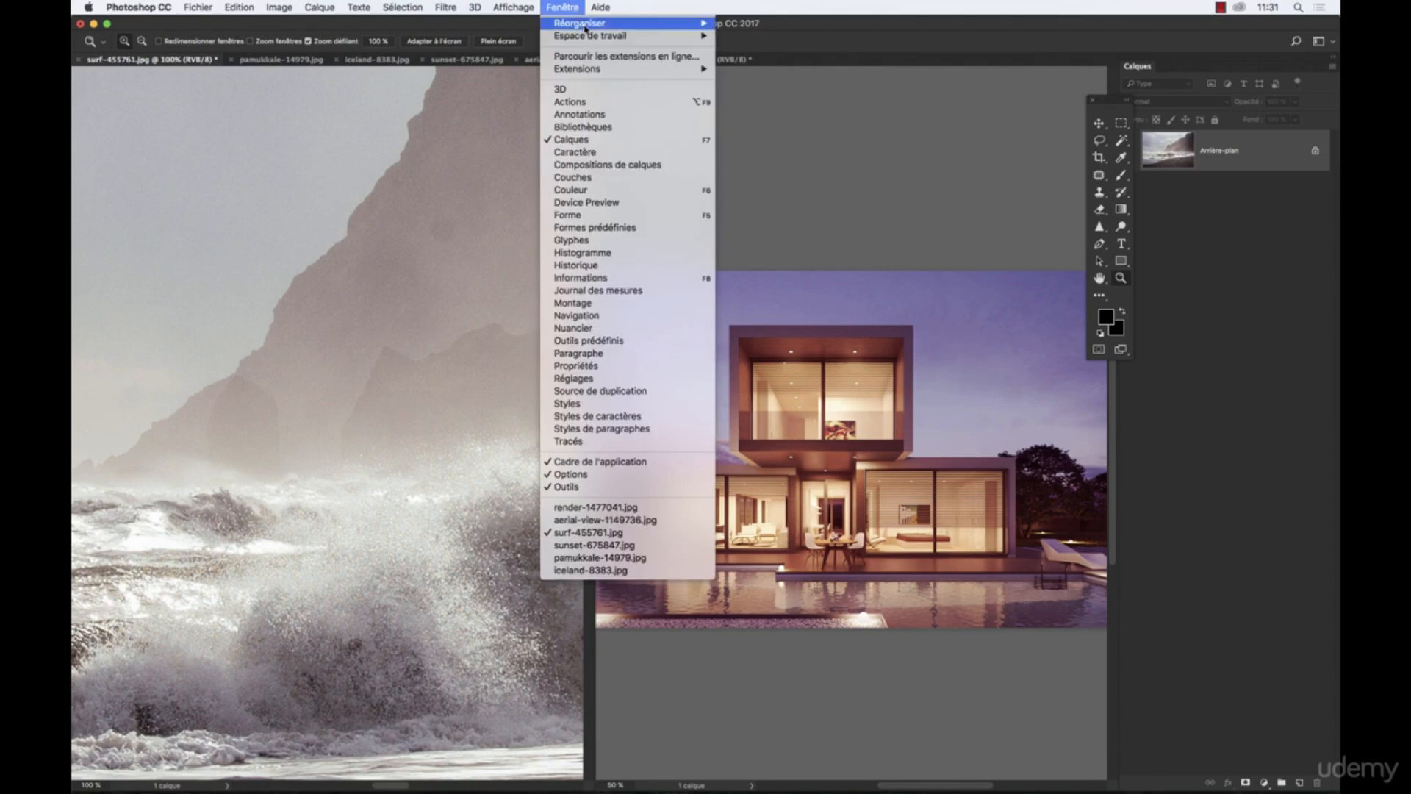
{"action": "mouse_move", "coordinate": [616, 26]}
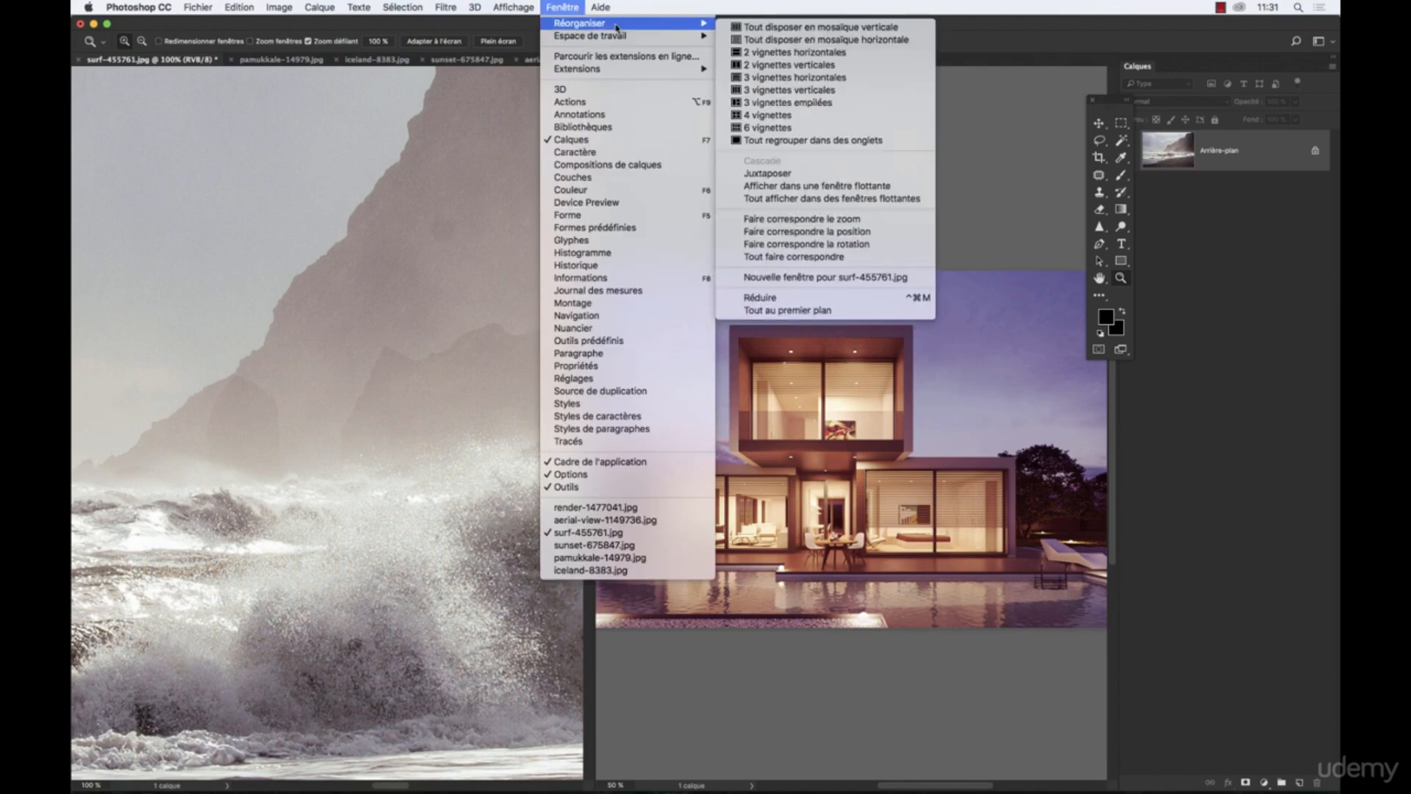
{"action": "left_click", "coordinate": [846, 219]}
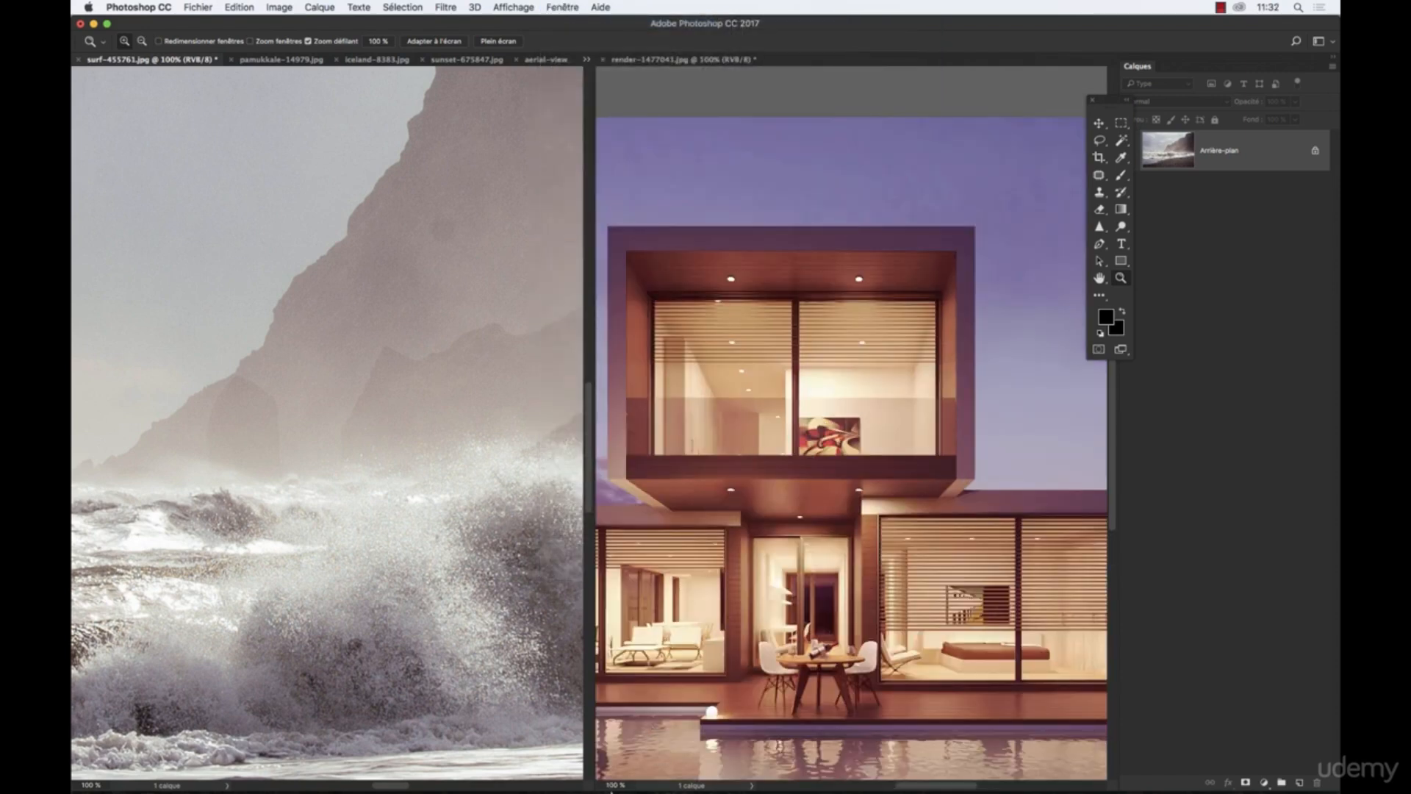
Make the house render active and zoom only that image out to 12.5%
{"action": "left_click", "coordinate": [850, 99]}
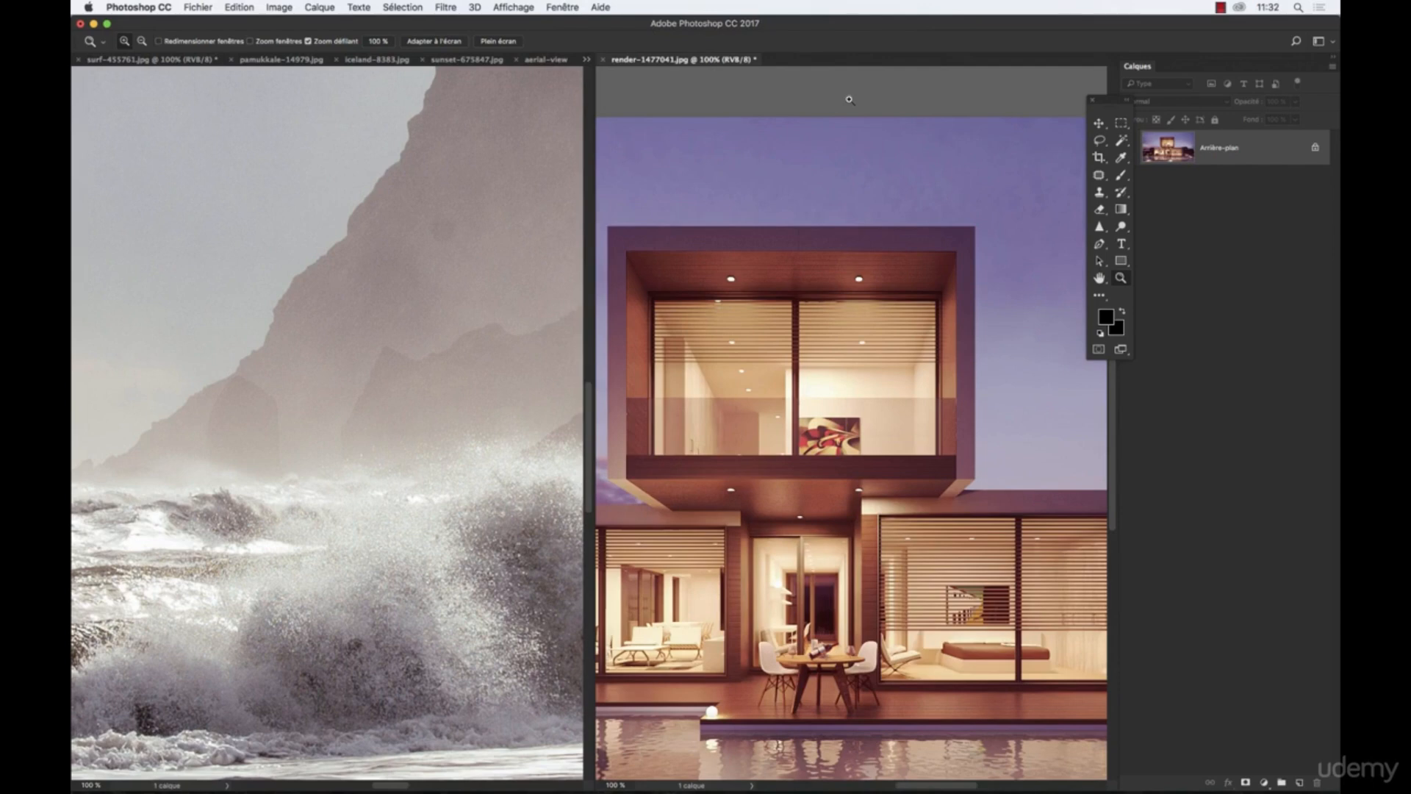
{"action": "left_click", "coordinate": [815, 274], "text": "alt"}
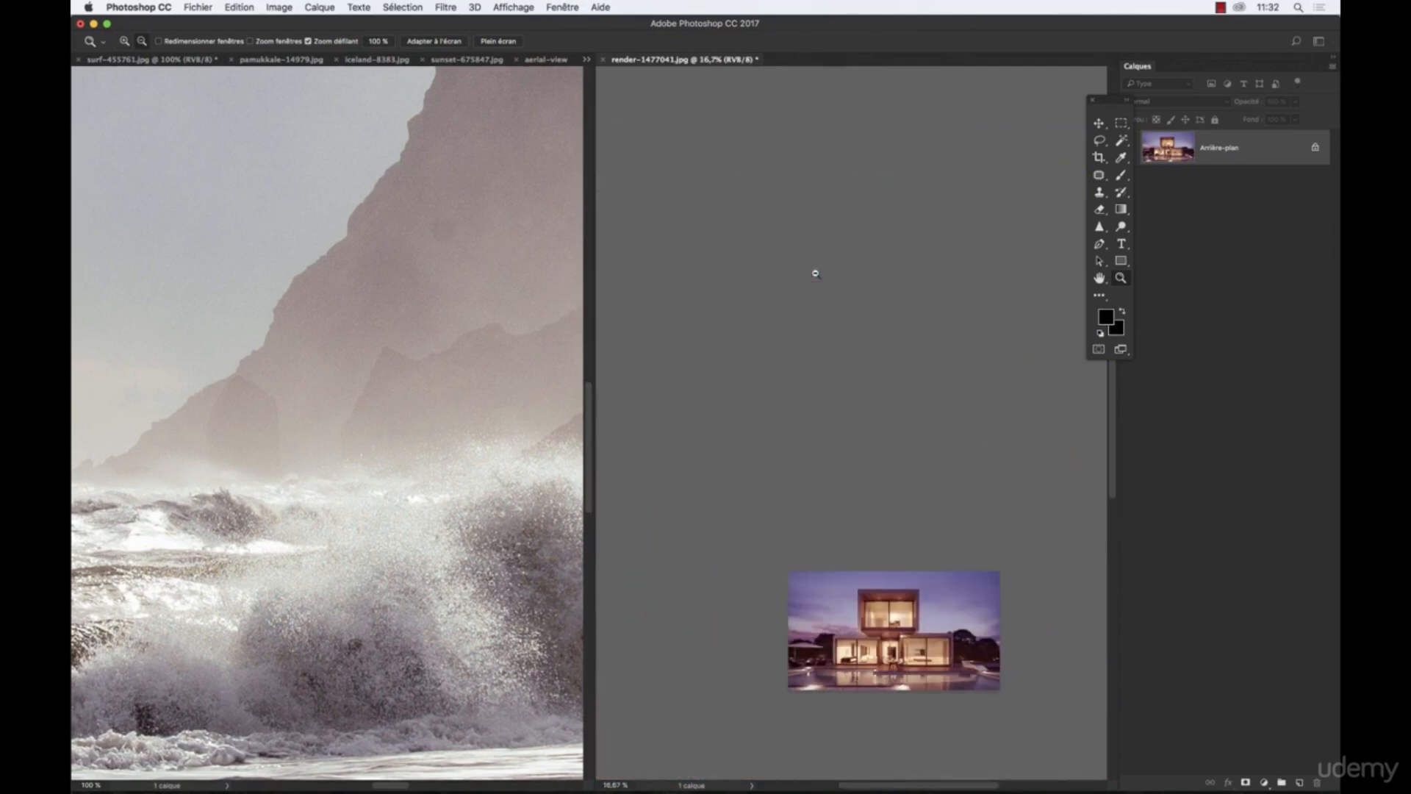
{"action": "left_click", "coordinate": [791, 435], "text": "alt"}
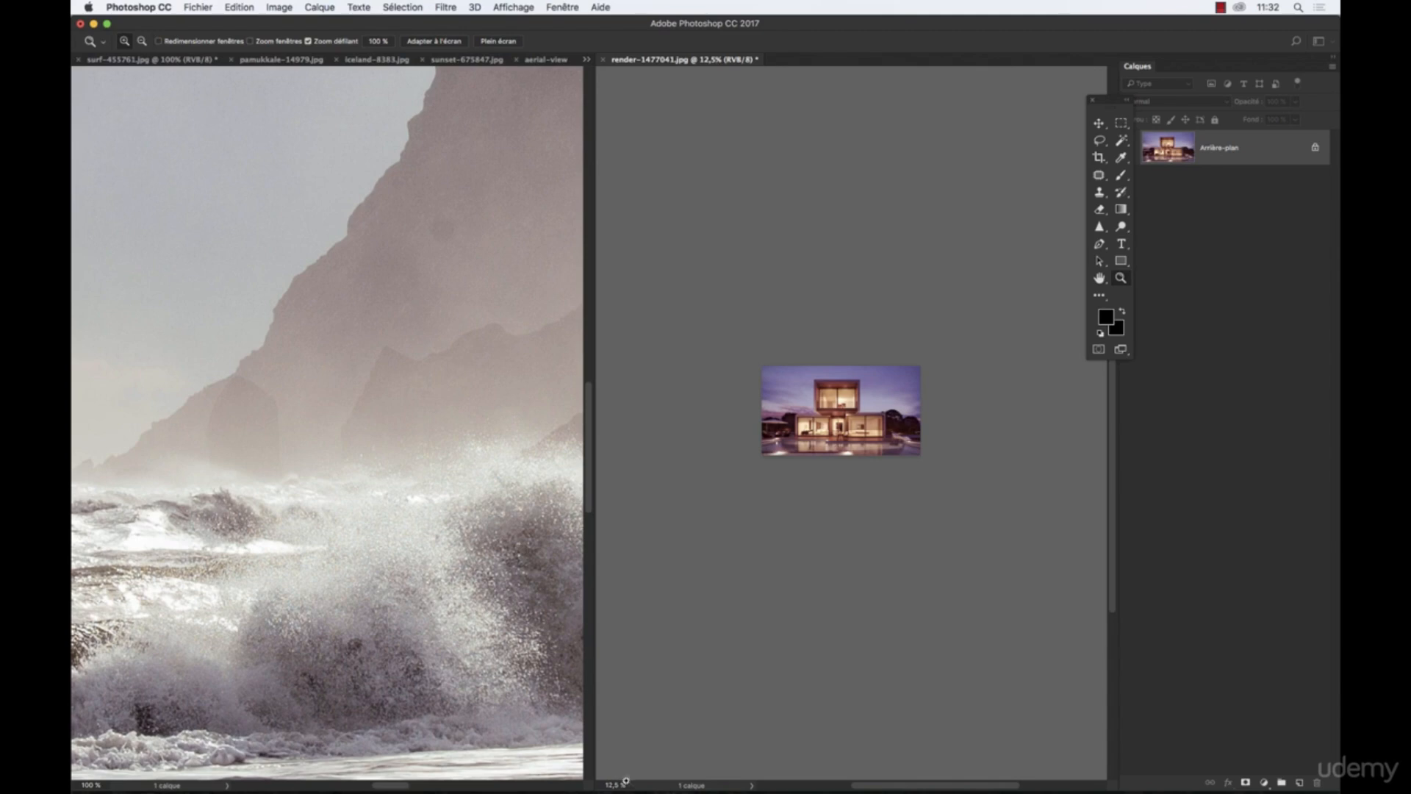
Match the zoom level of all open documents to the active house render
{"action": "left_click", "coordinate": [562, 7]}
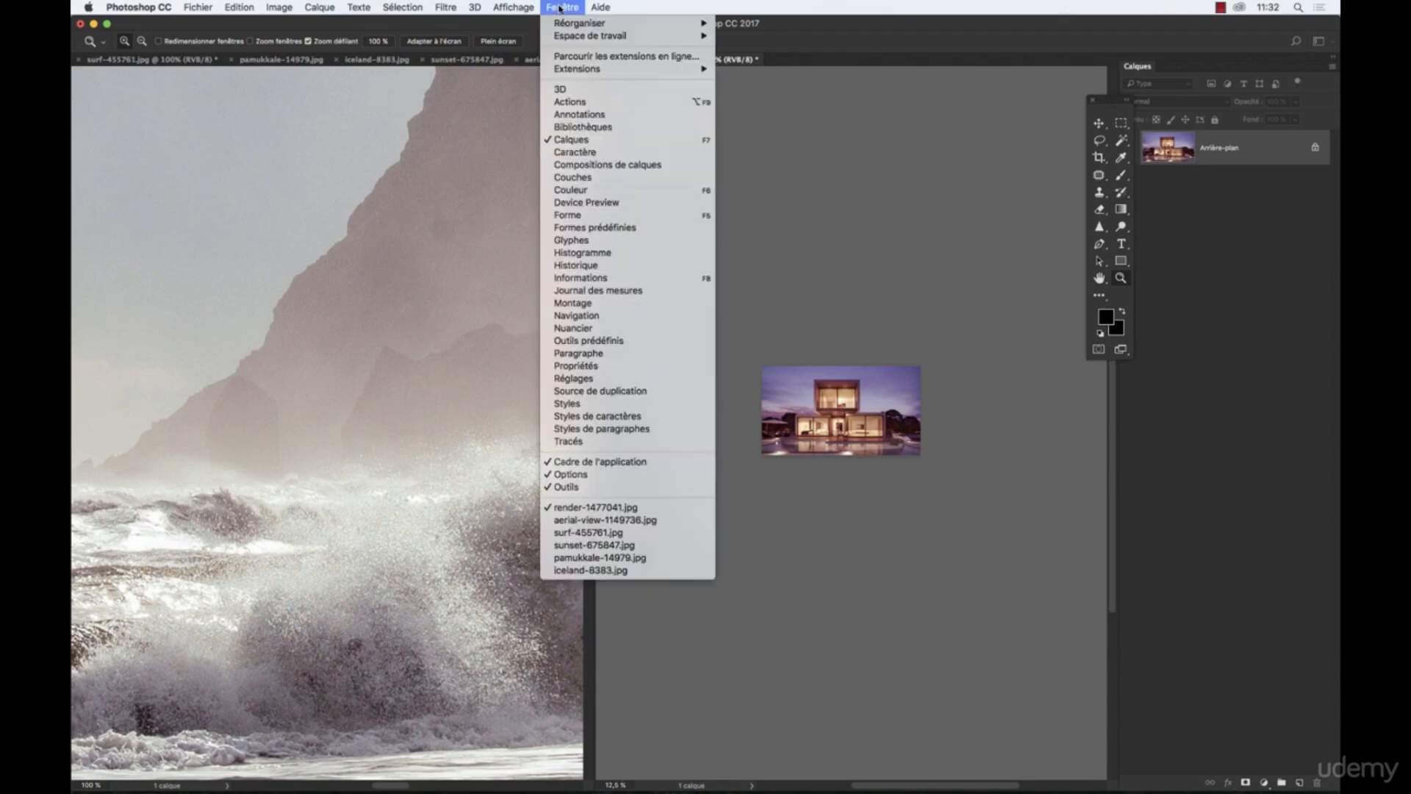
{"action": "mouse_move", "coordinate": [557, 25]}
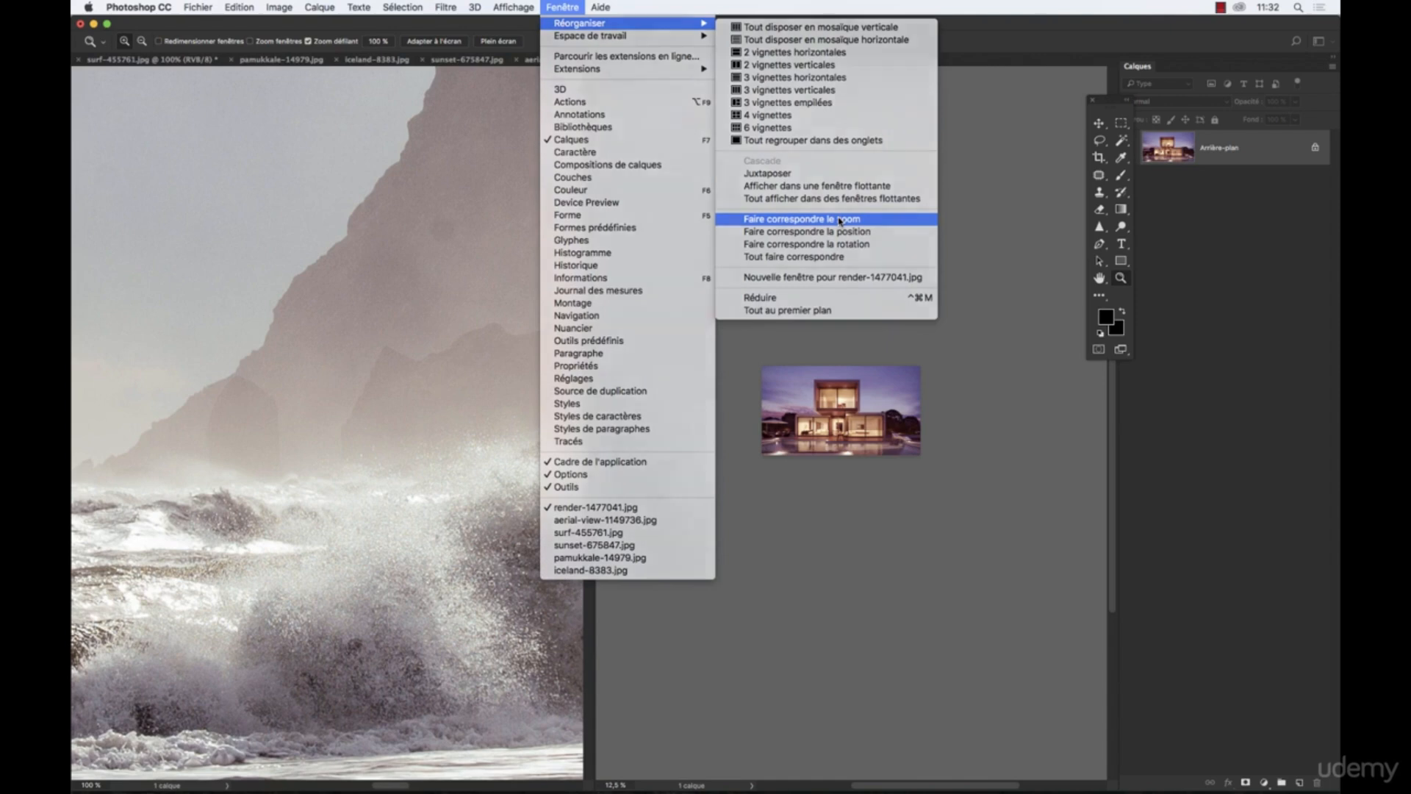
{"action": "left_click", "coordinate": [840, 219]}
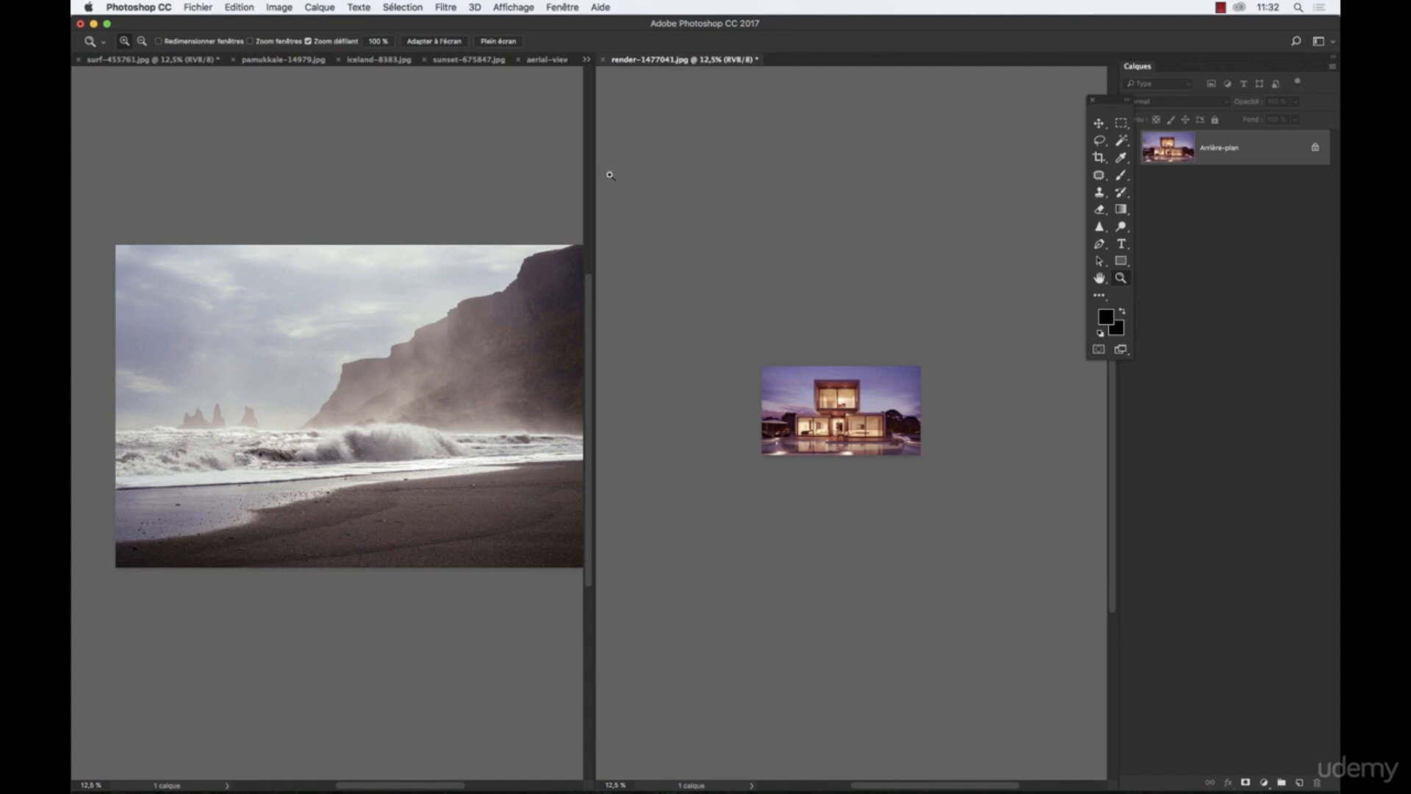
Zoom the house render in to 16.7%, shift it to the upper-right corner of its view, and match the other documents' location to it
{"action": "left_click", "coordinate": [838, 412]}
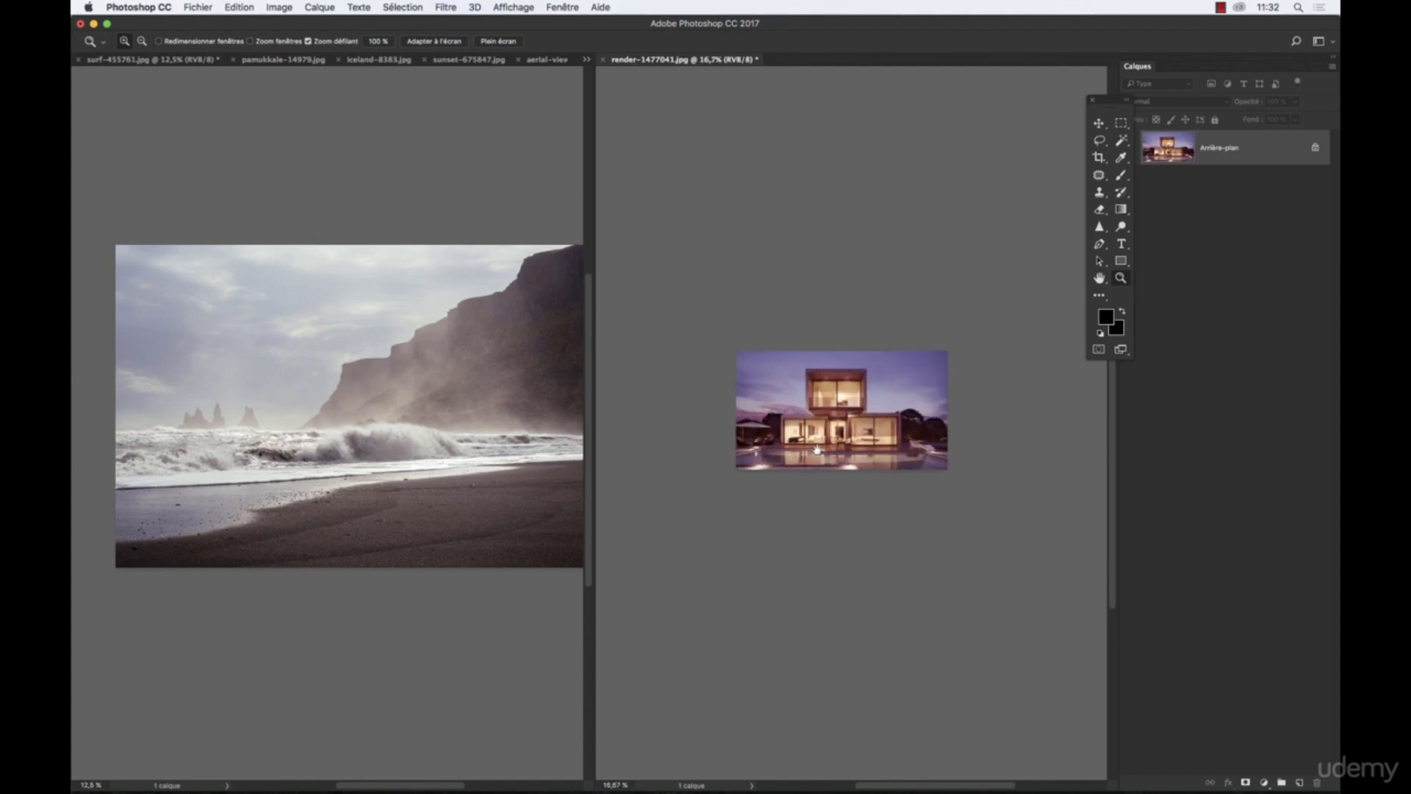
{"action": "left_click_drag", "start_coordinate": [838, 412], "coordinate": [948, 178]}
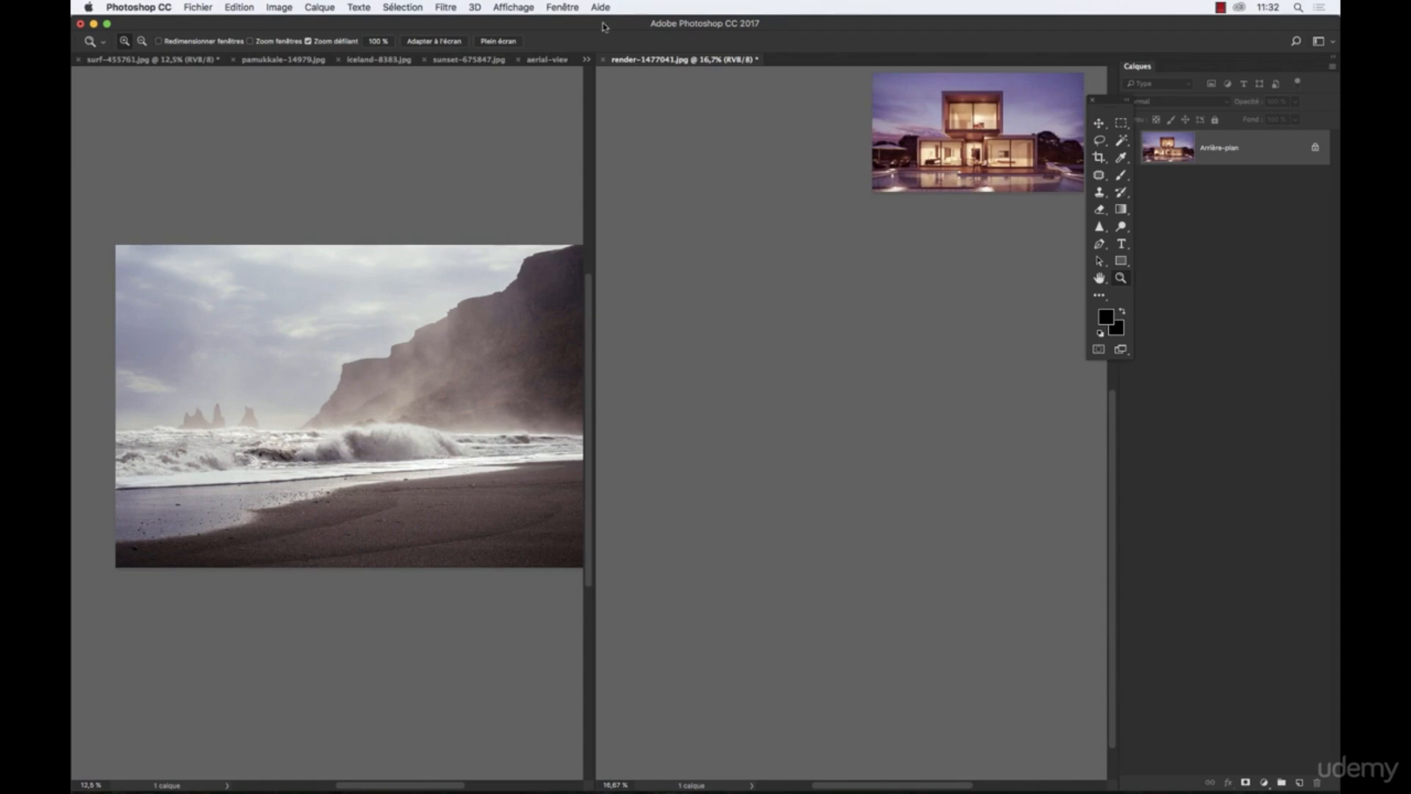
{"action": "left_click", "coordinate": [562, 8]}
{"action": "mouse_move", "coordinate": [562, 24]}
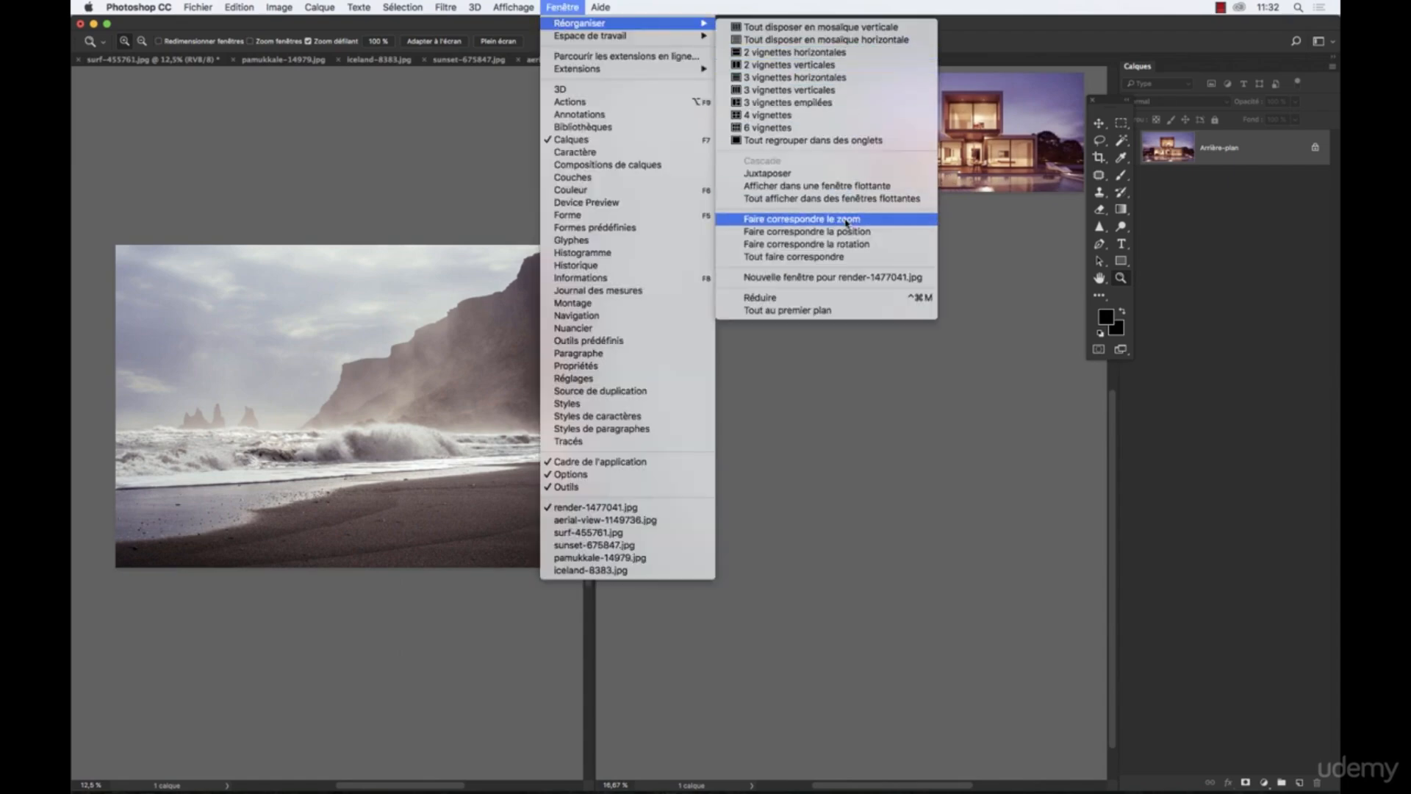
{"action": "left_click", "coordinate": [846, 233]}
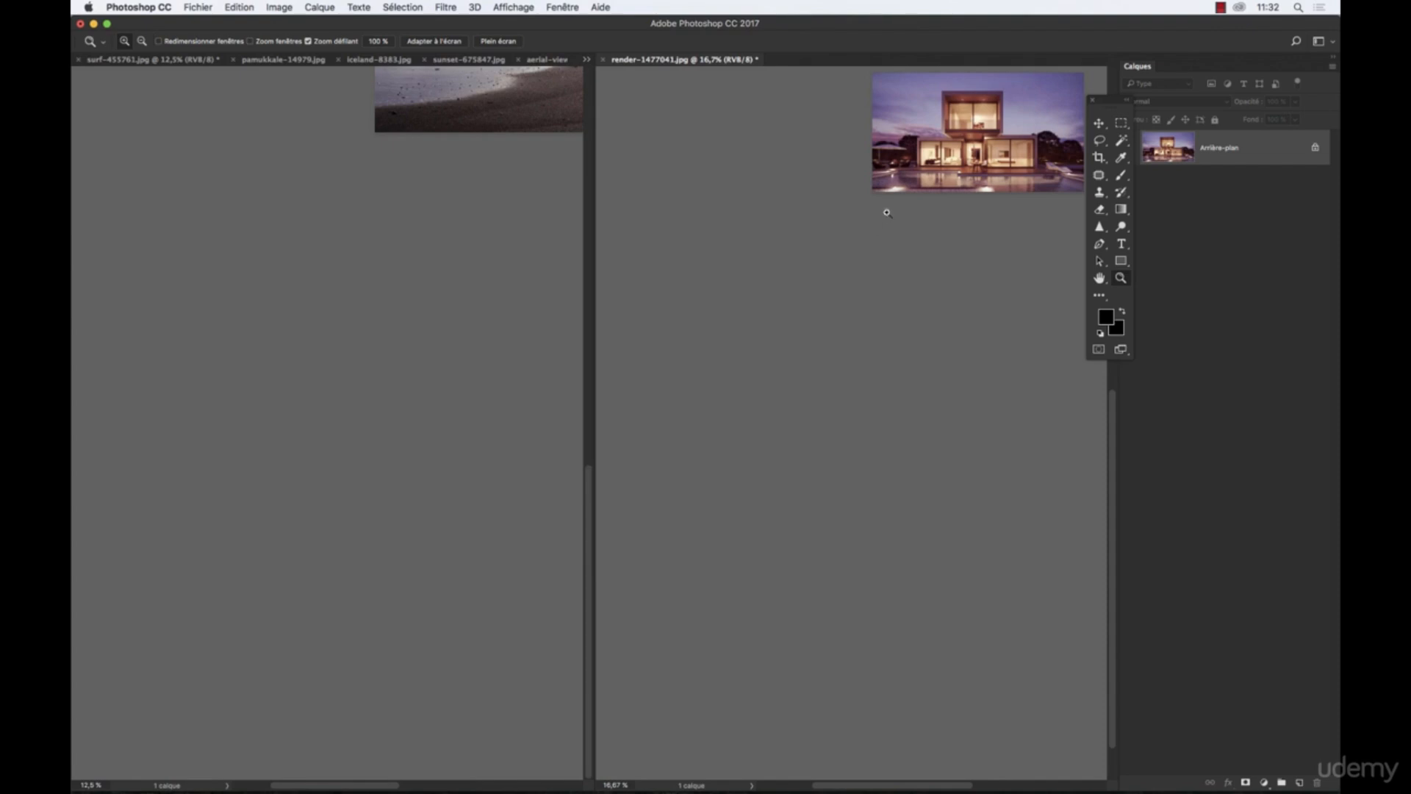
Zoom both visible documents out simultaneously until the render is at 6.25%
{"action": "key", "text": "alt"}
{"action": "left_click", "coordinate": [903, 177], "text": "alt"}
{"action": "left_click", "coordinate": [903, 178], "text": "alt"}
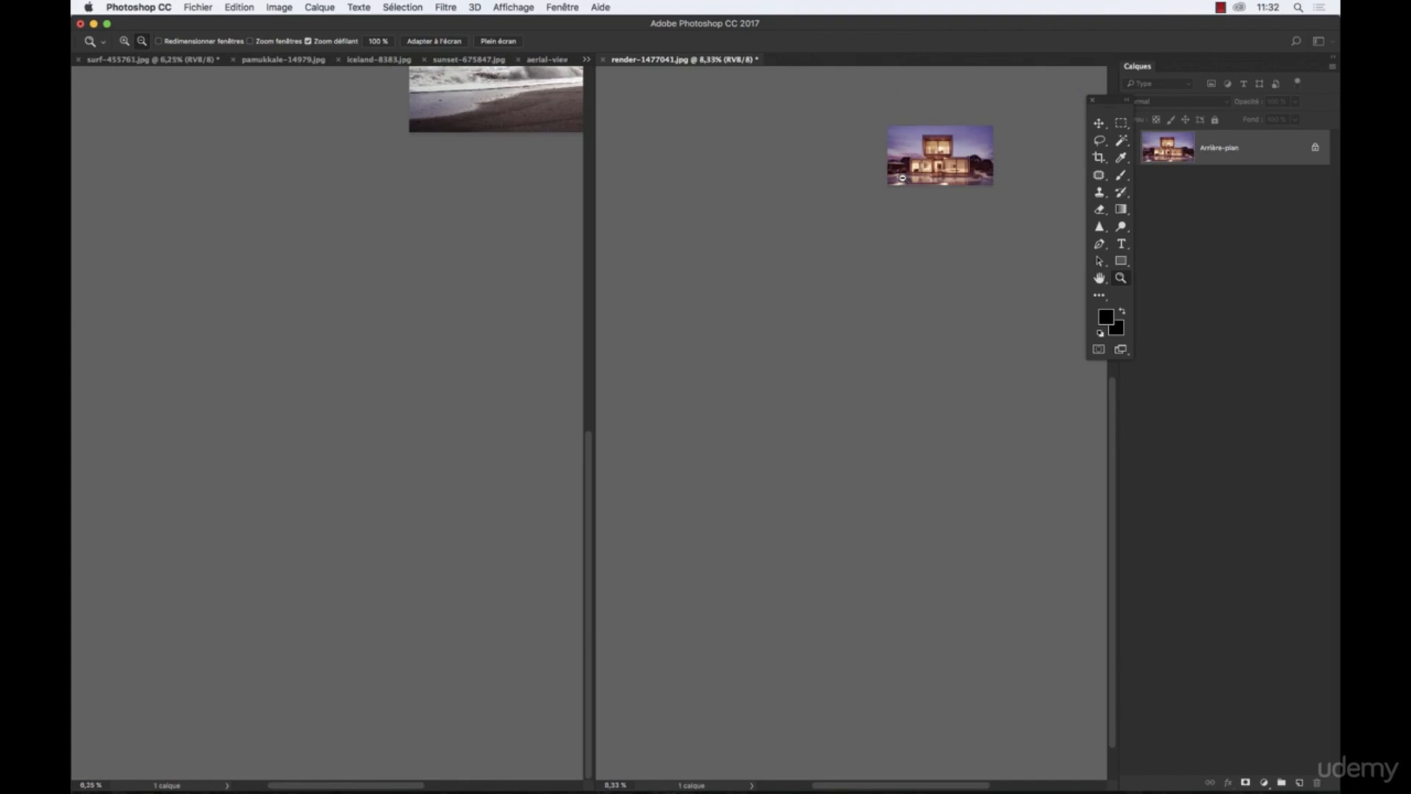
{"action": "left_click", "coordinate": [903, 177], "text": "alt"}
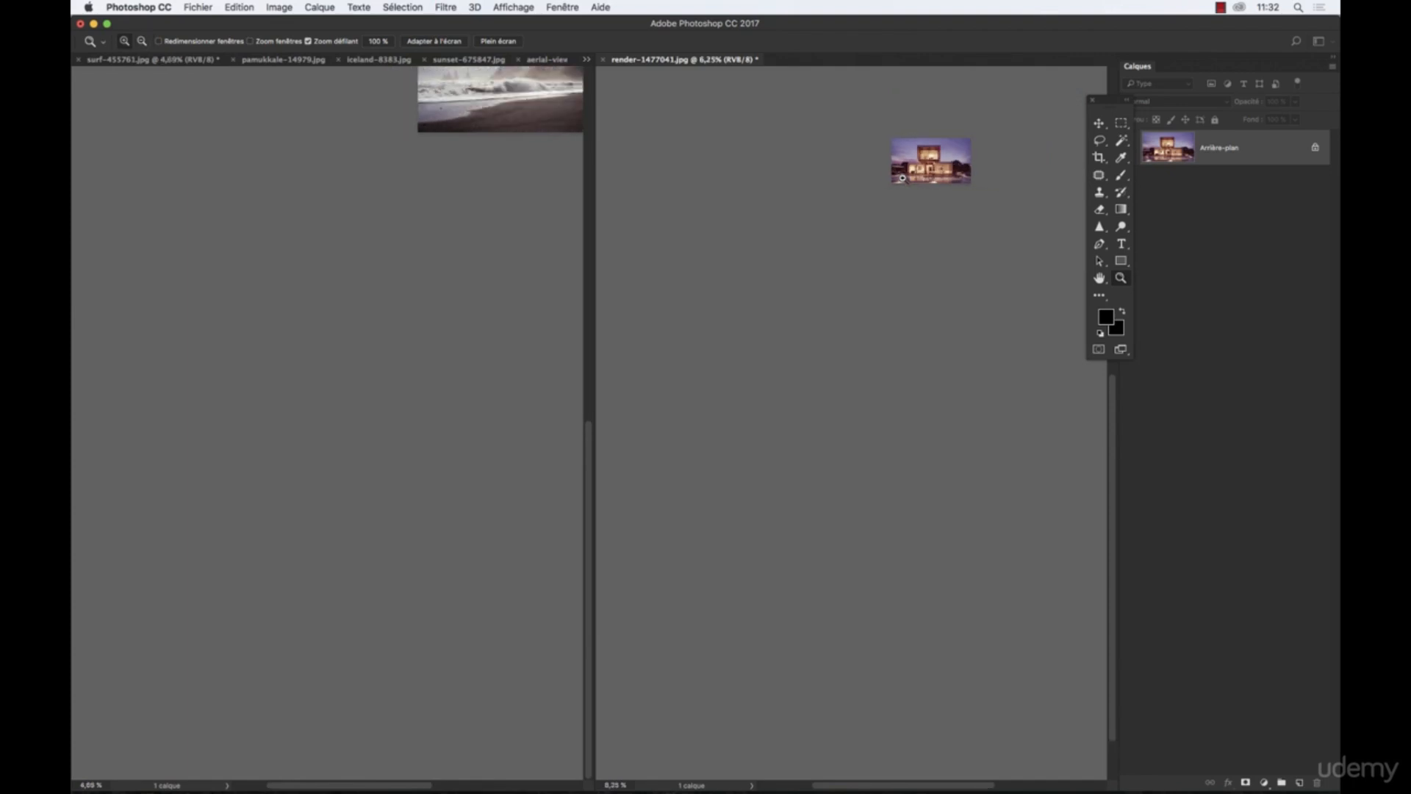
Zoom both visible documents back in together until the render is at 16.7%, and pan them simultaneously towards the middle of their views
{"action": "left_click", "coordinate": [903, 177]}
{"action": "left_click", "coordinate": [902, 178]}
{"action": "left_click", "coordinate": [903, 177]}
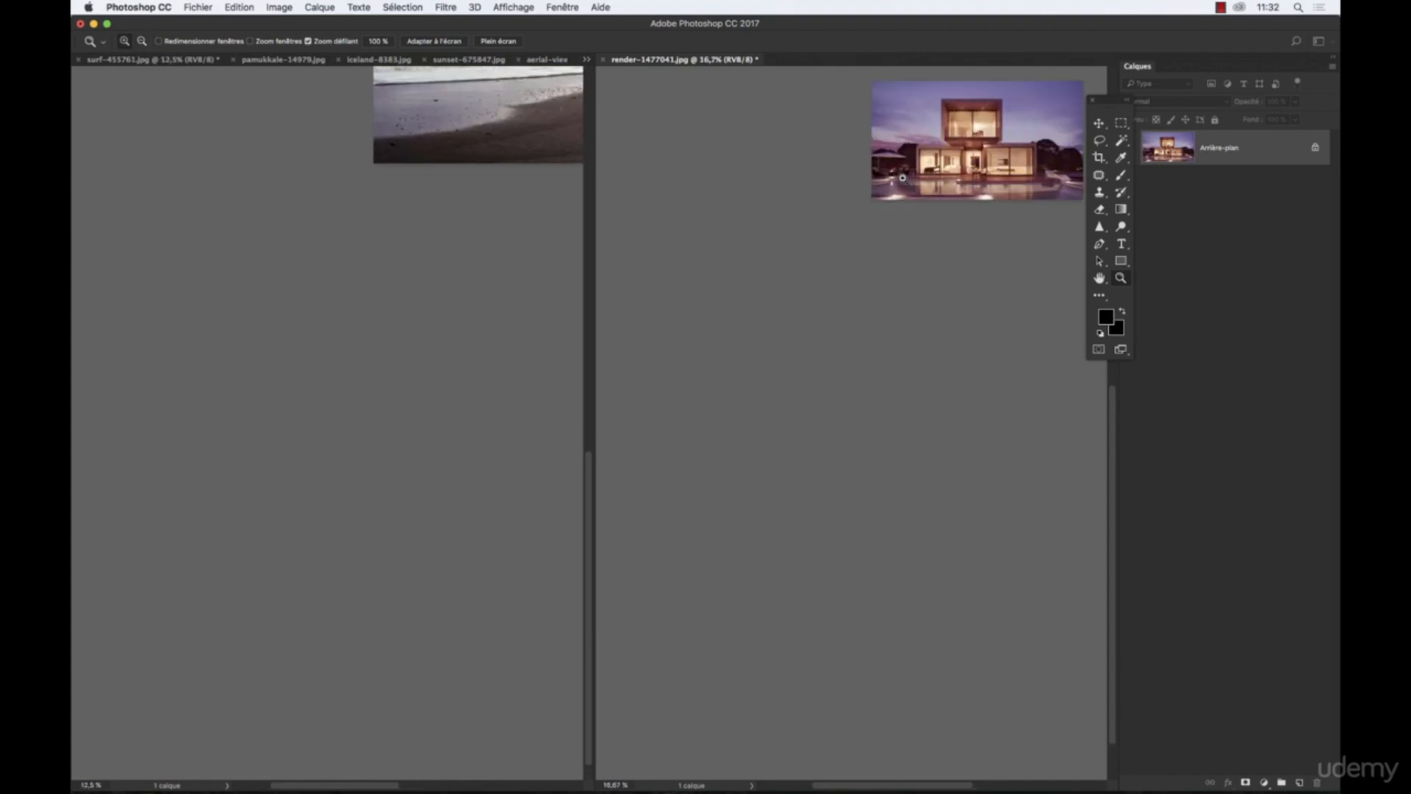
{"action": "left_click_drag", "start_coordinate": [903, 177], "coordinate": [919, 461]}
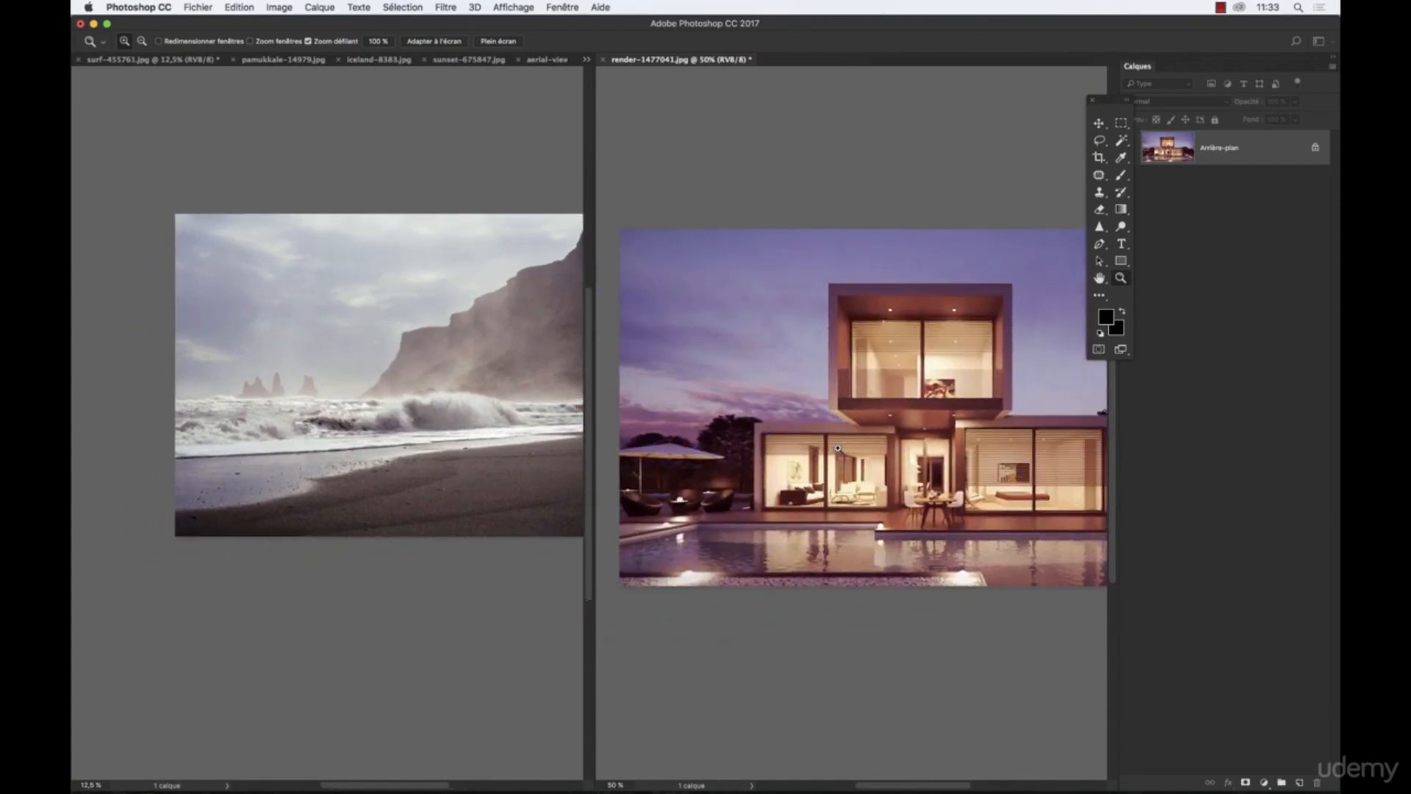
Zoom both visible documents in together until the render is at 66.7%, and zoom them out together until it is at 25%
{"action": "left_click", "coordinate": [838, 449], "text": "shift"}
{"action": "left_click", "coordinate": [838, 449], "text": "alt"}
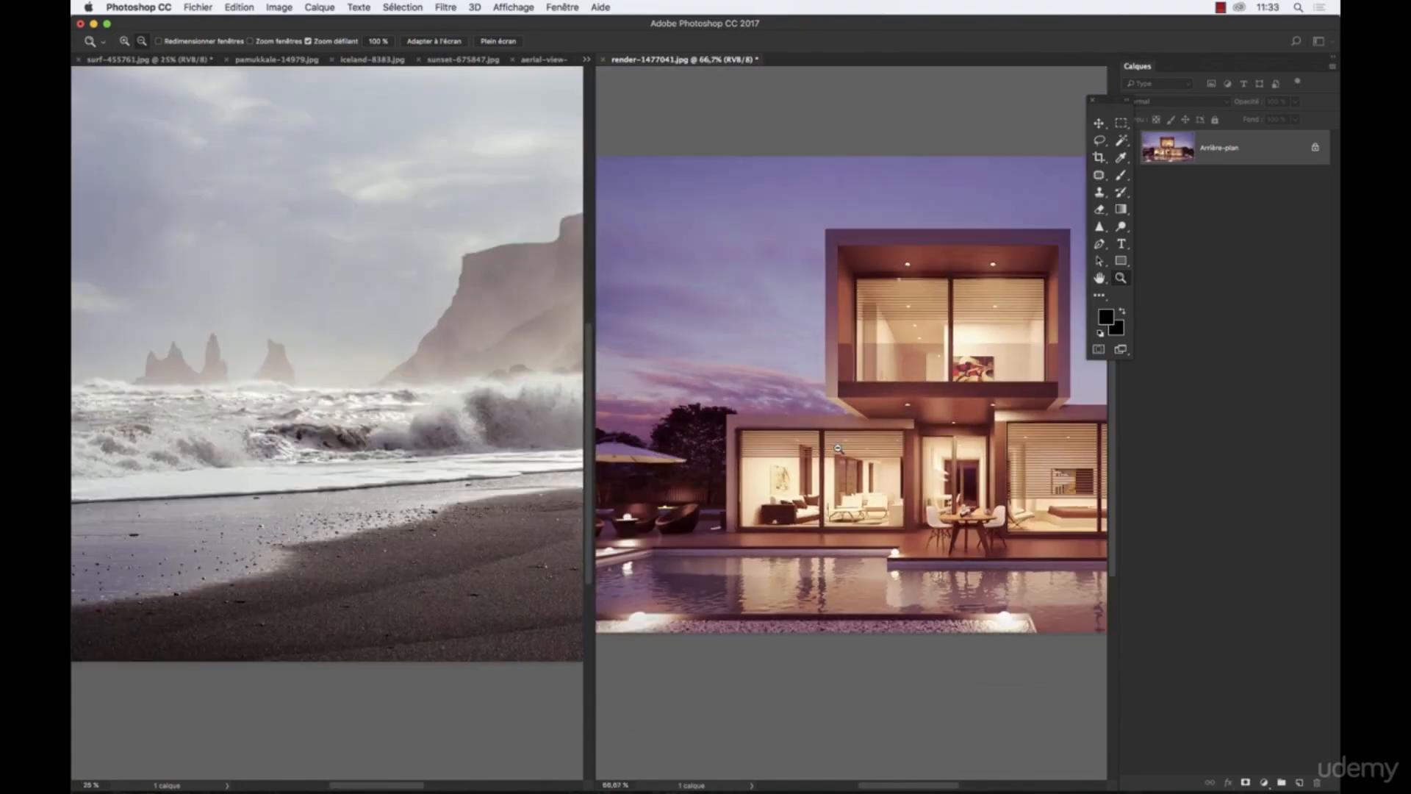
{"action": "left_click", "coordinate": [838, 449], "text": "alt+shift"}
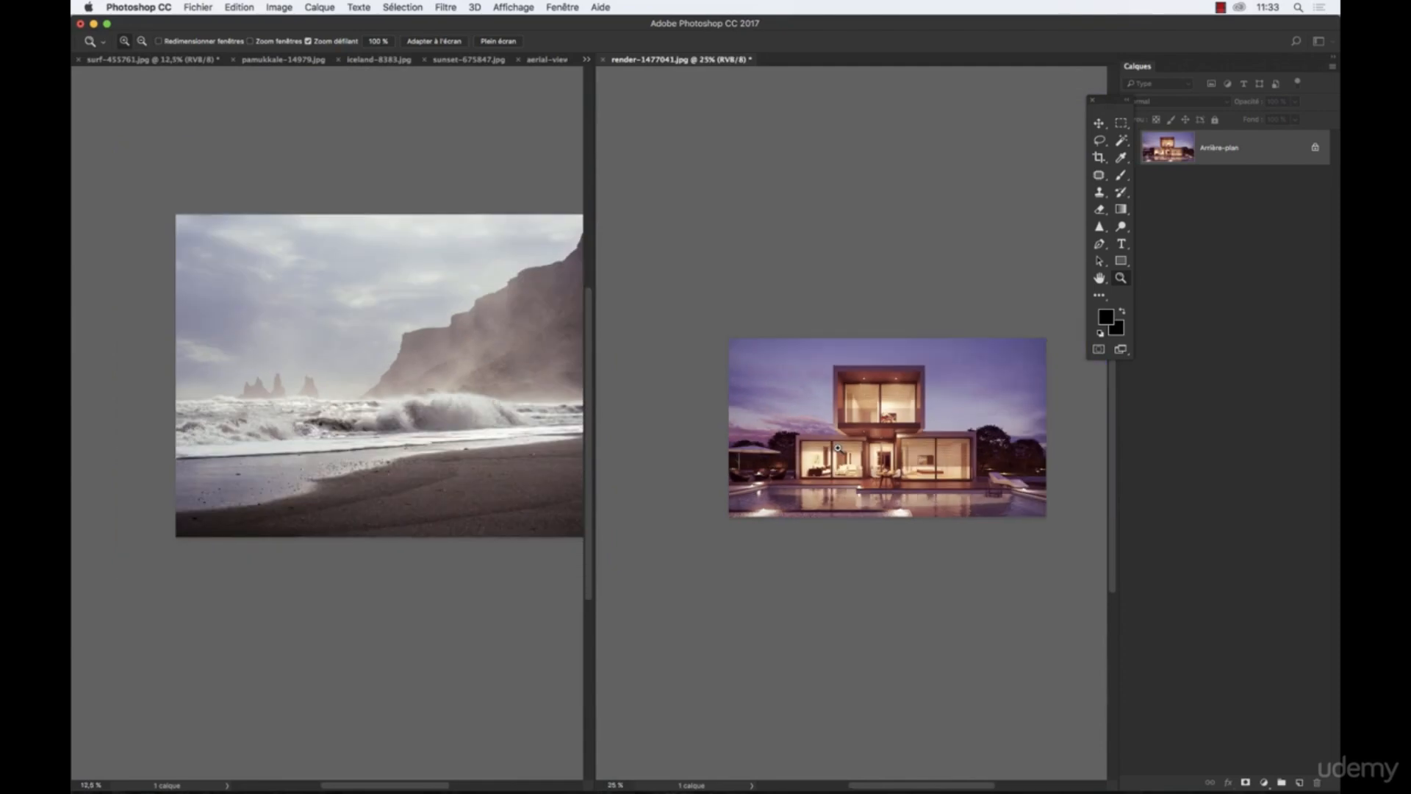
Zoom only the house render in to 50% and adjust its position in the view
{"action": "left_click", "coordinate": [838, 448]}
{"action": "left_click_drag", "start_coordinate": [876, 467], "coordinate": [872, 464]}
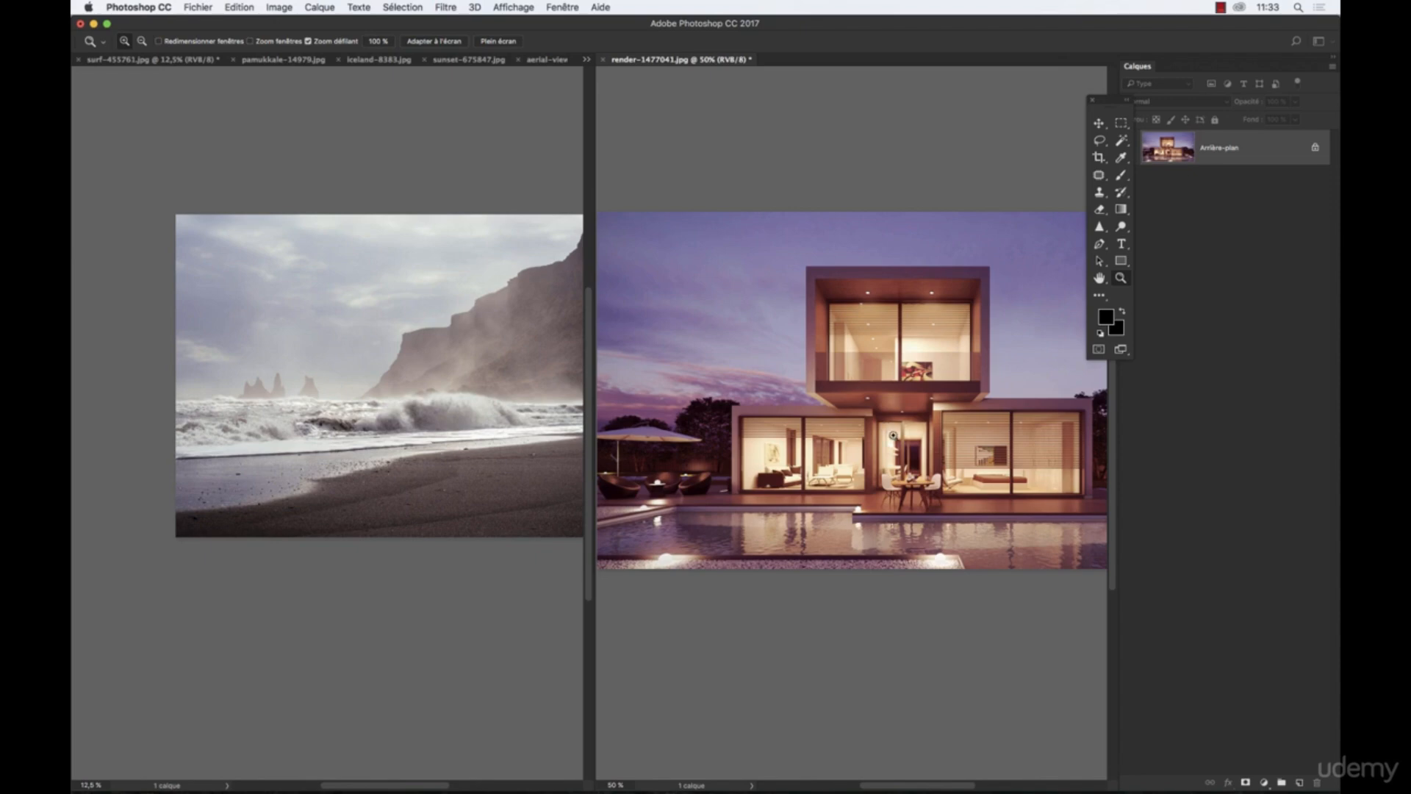
Show the house render in its own floating window
{"action": "left_click", "coordinate": [601, 6]}
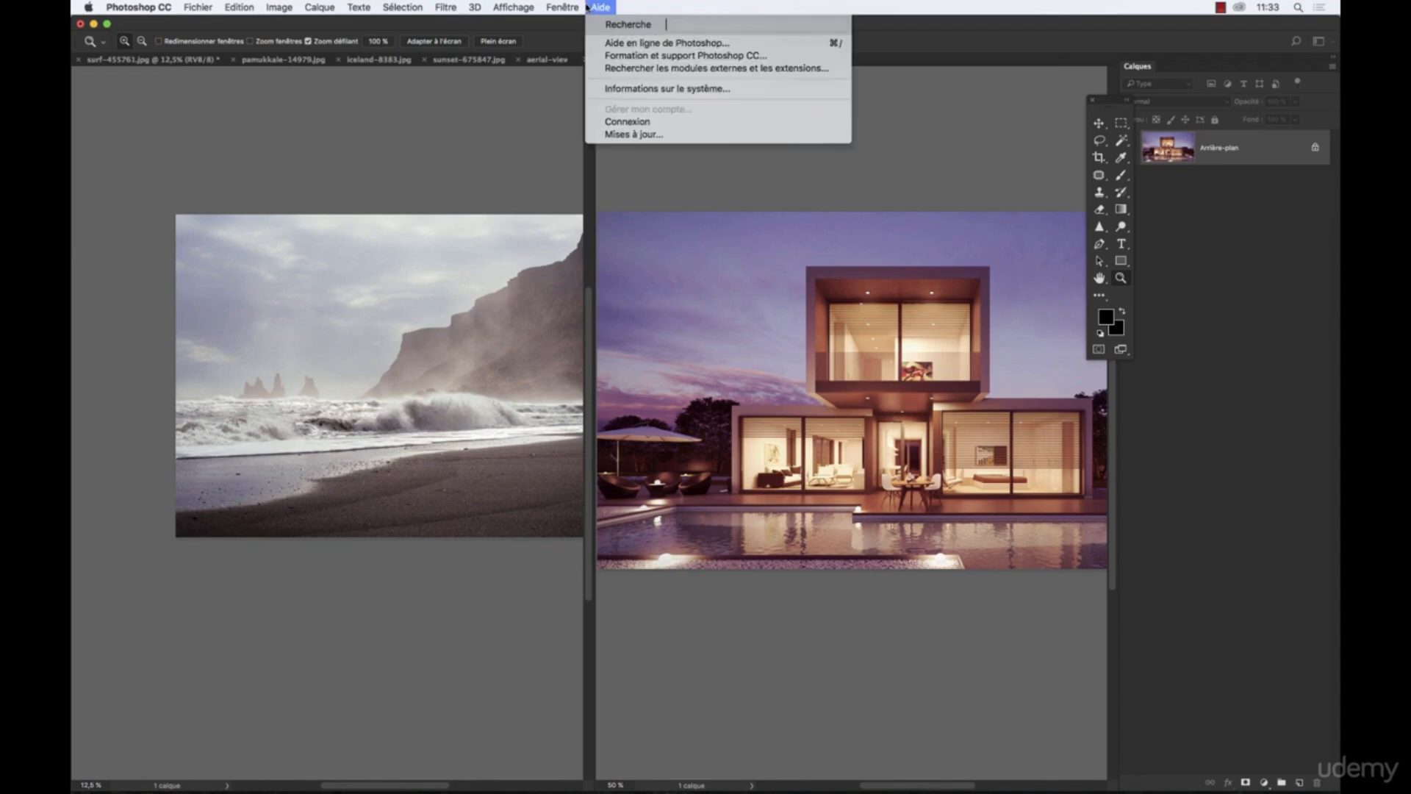
{"action": "mouse_move", "coordinate": [563, 6]}
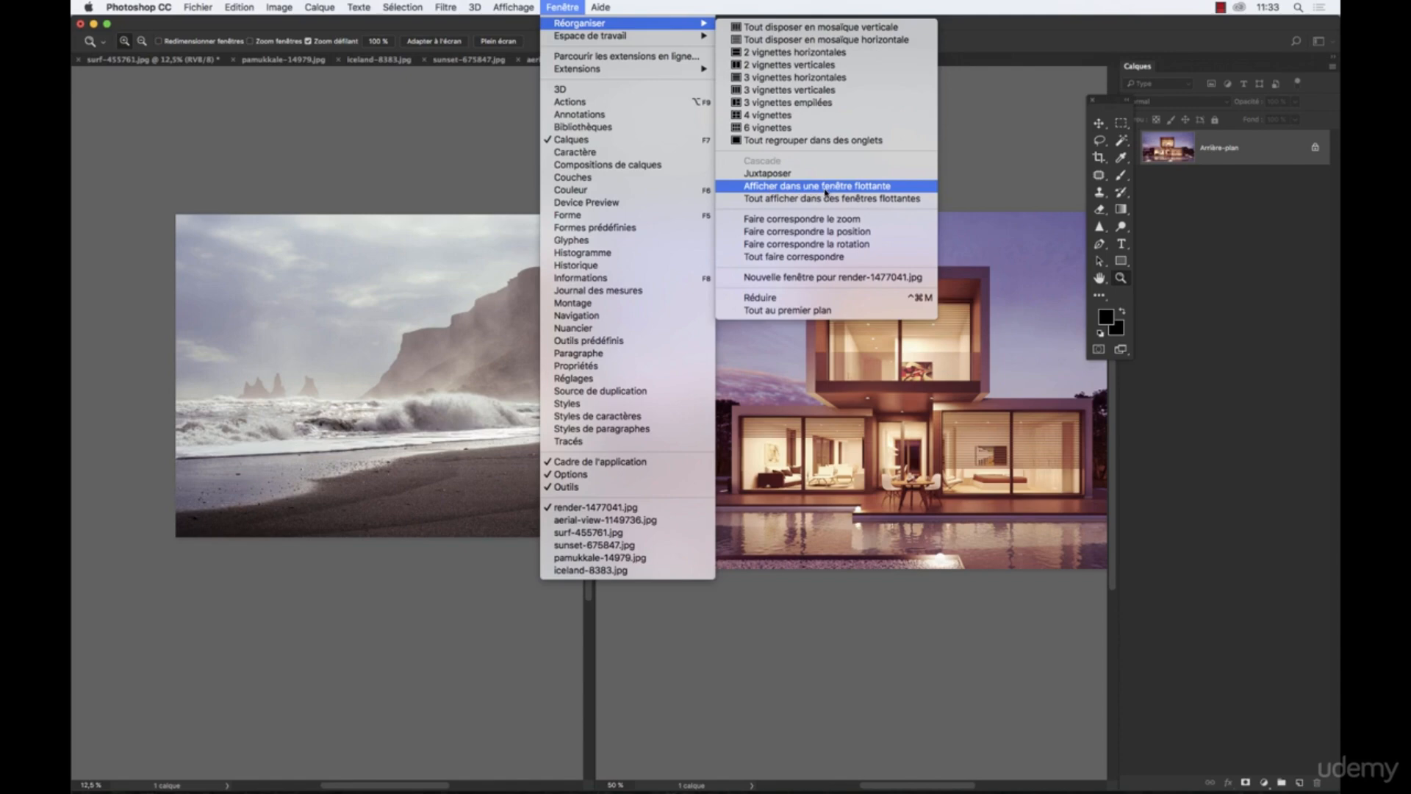
{"action": "left_click", "coordinate": [825, 186]}
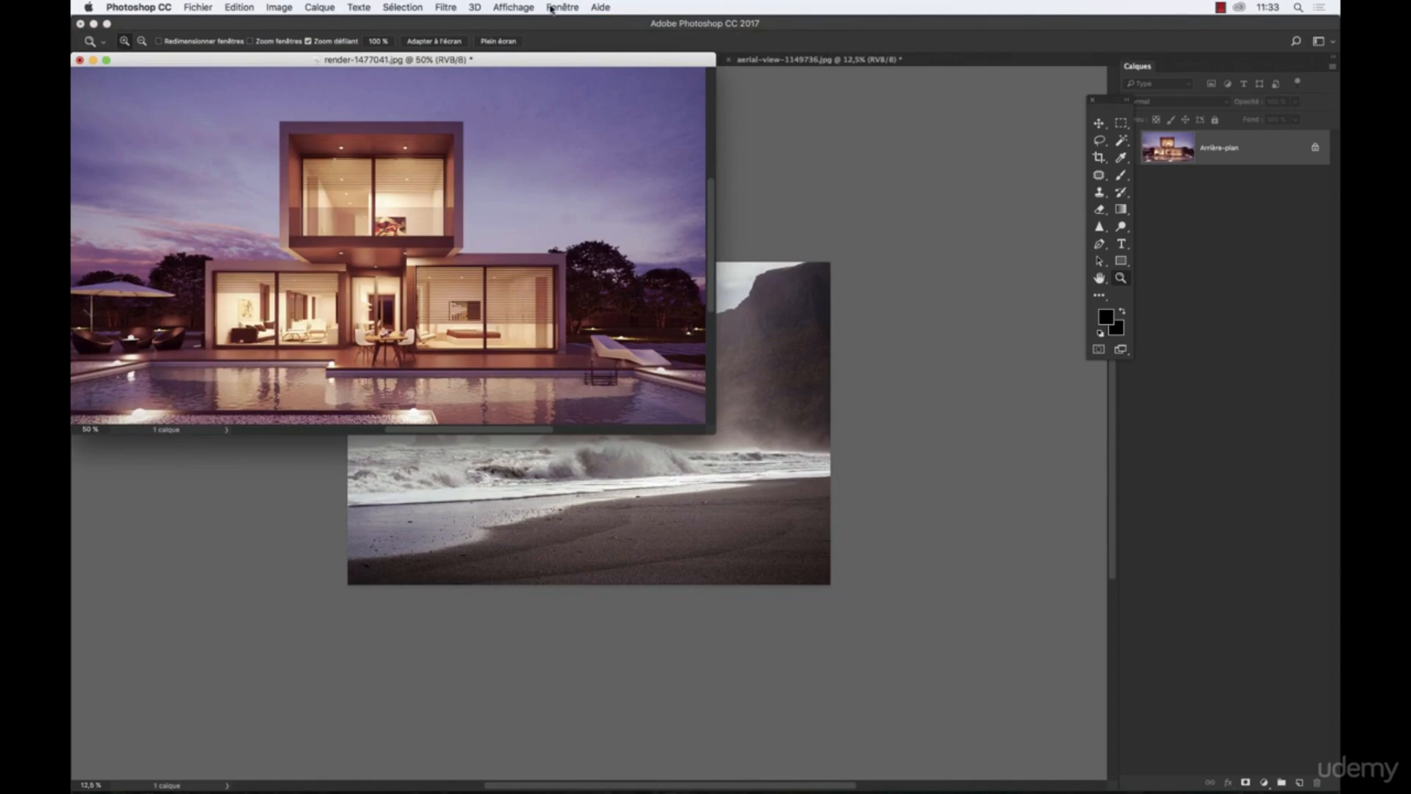
Show all open documents in floating windows
{"action": "left_click", "coordinate": [557, 9]}
{"action": "mouse_move", "coordinate": [647, 23]}
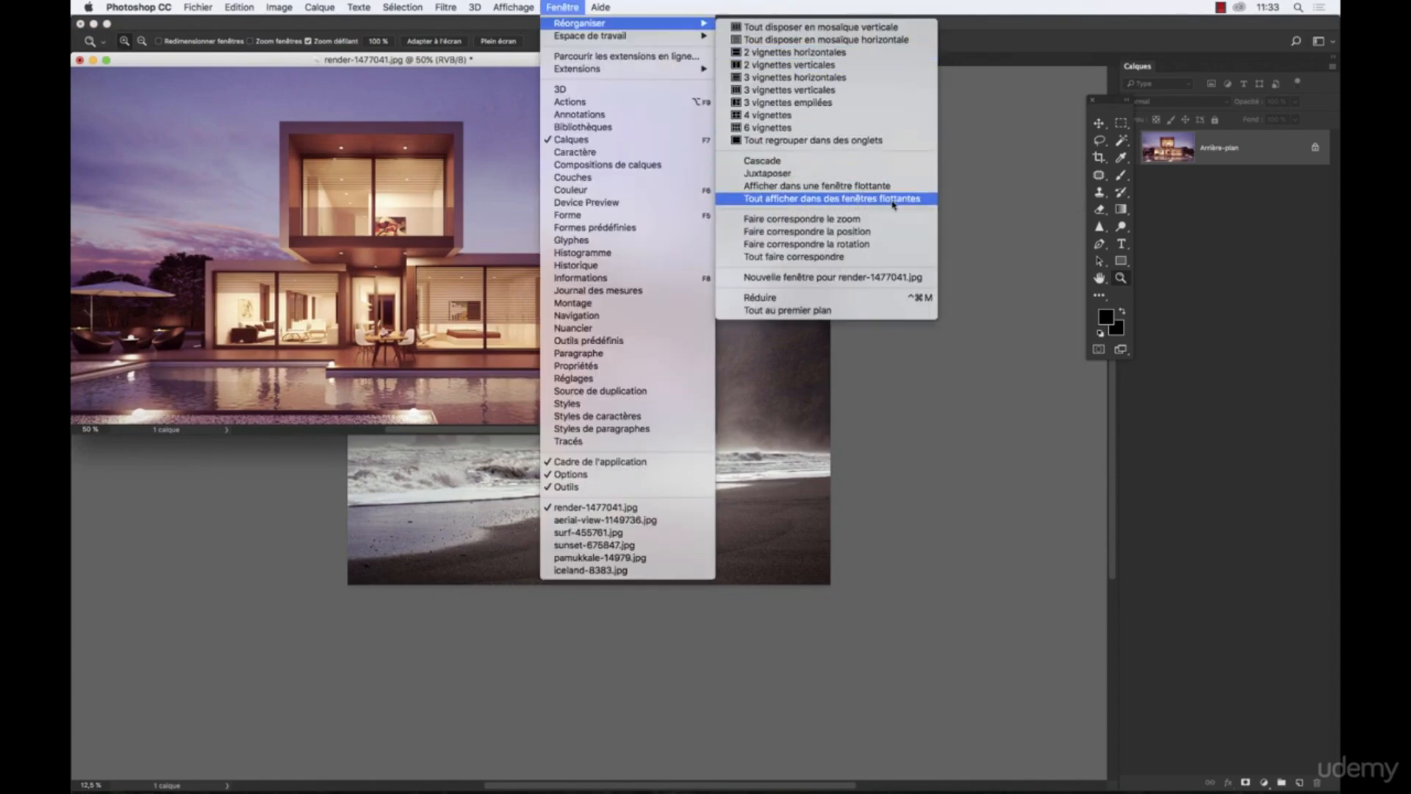
{"action": "left_click", "coordinate": [894, 200]}
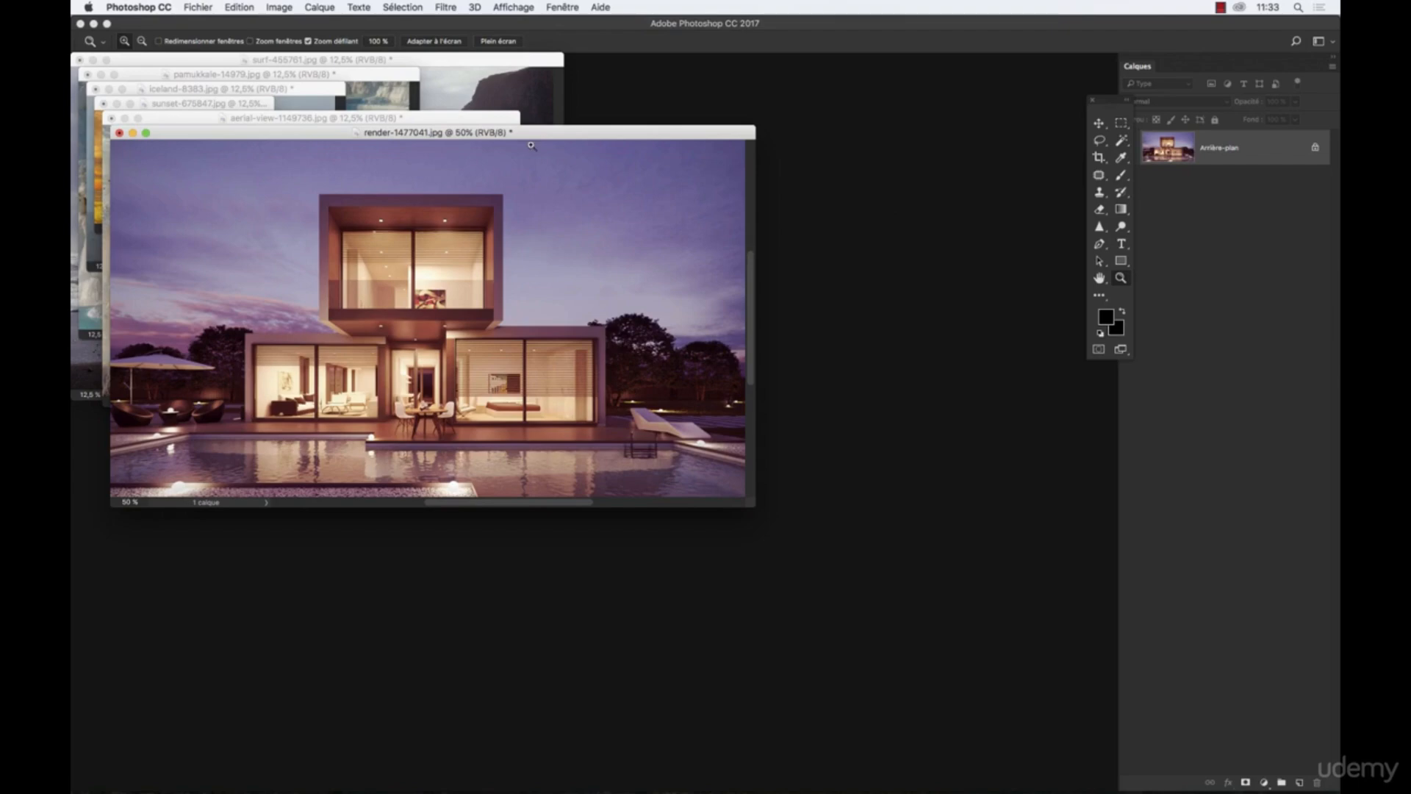
Spread the floating render, aerial-view, iceland and sunset windows apart across the workspace
{"action": "left_click_drag", "start_coordinate": [536, 146], "coordinate": [763, 259]}
{"action": "left_click_drag", "start_coordinate": [439, 118], "coordinate": [851, 113]}
{"action": "left_click_drag", "start_coordinate": [314, 90], "coordinate": [454, 249]}
{"action": "left_click_drag", "start_coordinate": [257, 115], "coordinate": [568, 382]}
Arrange all the floating document windows in a cascade
{"action": "left_click", "coordinate": [563, 7]}
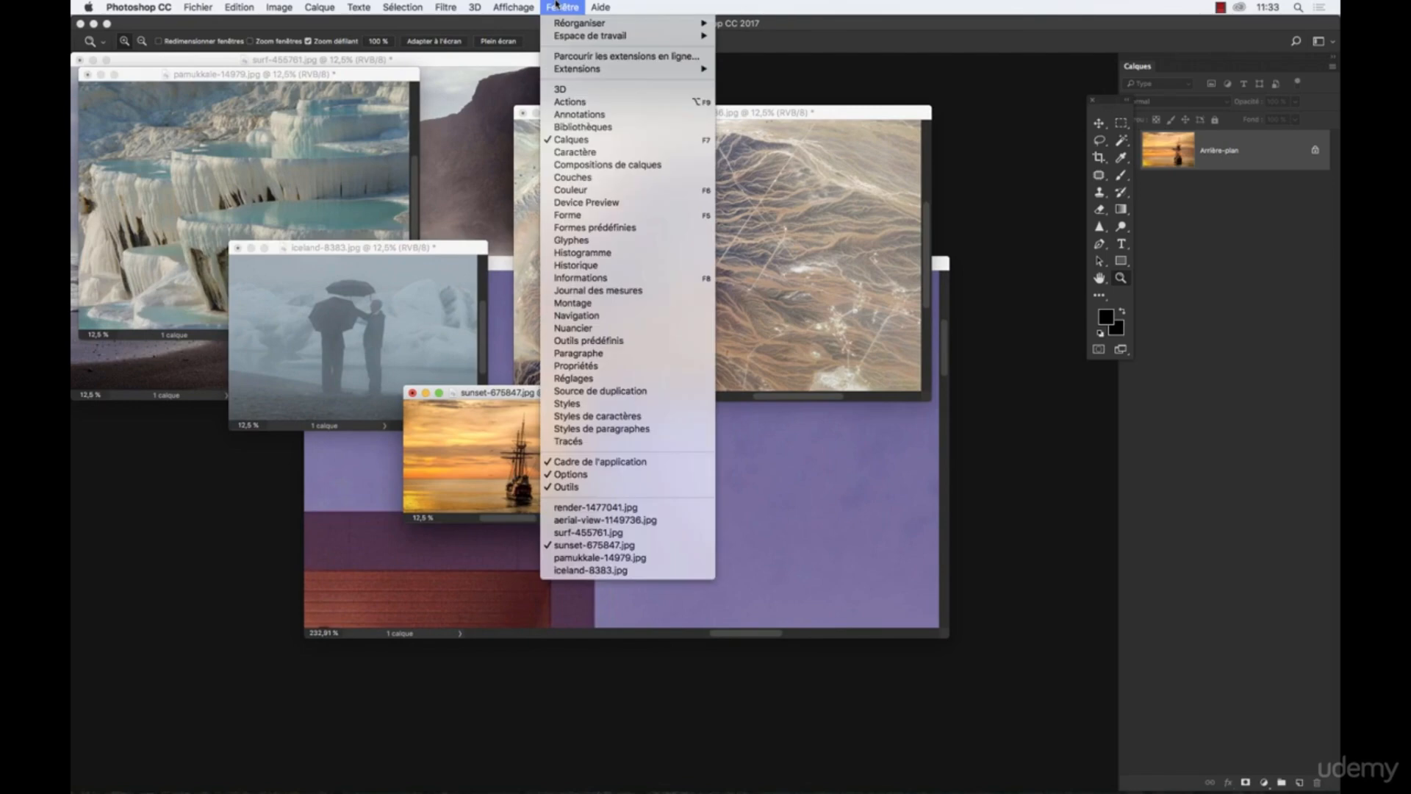
{"action": "mouse_move", "coordinate": [572, 27]}
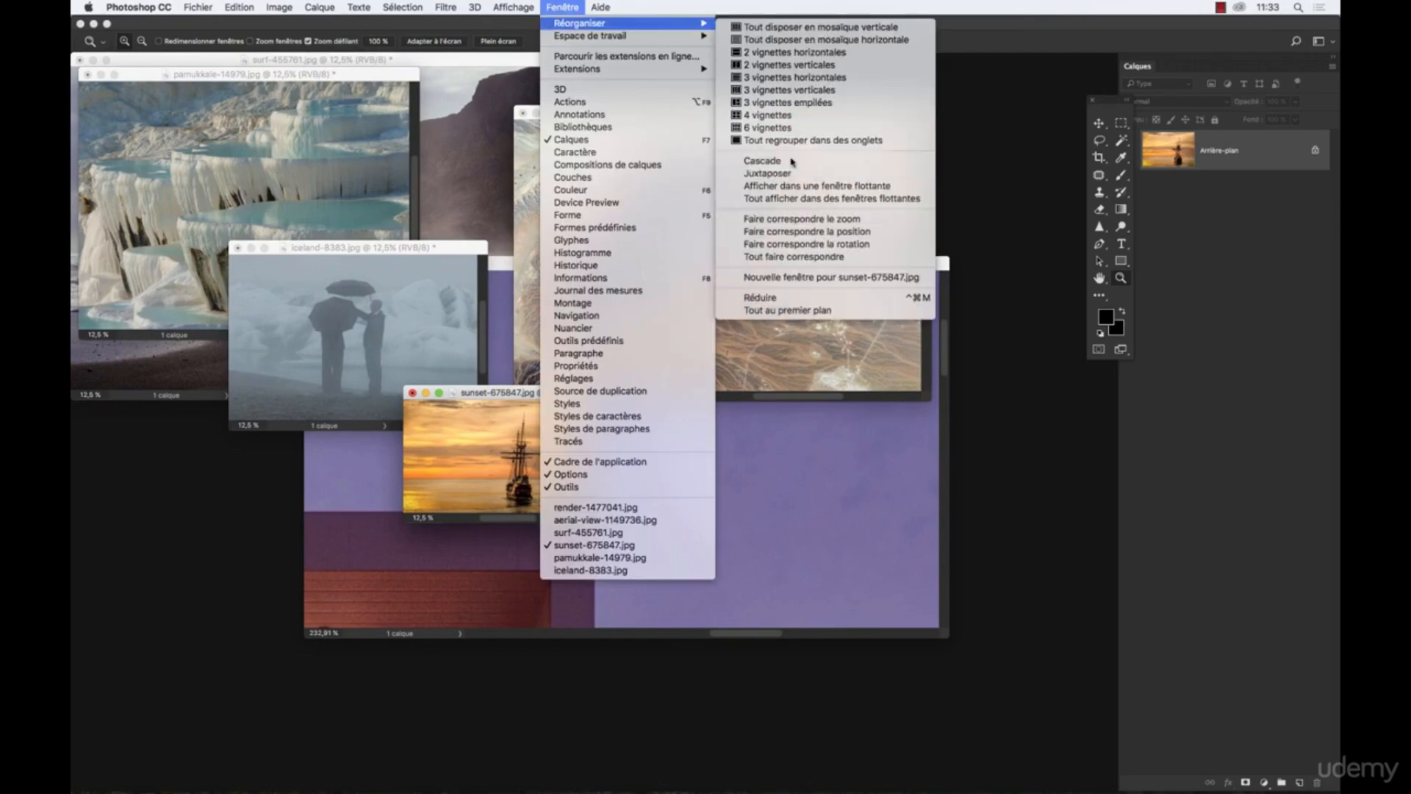
{"action": "left_click", "coordinate": [792, 161]}
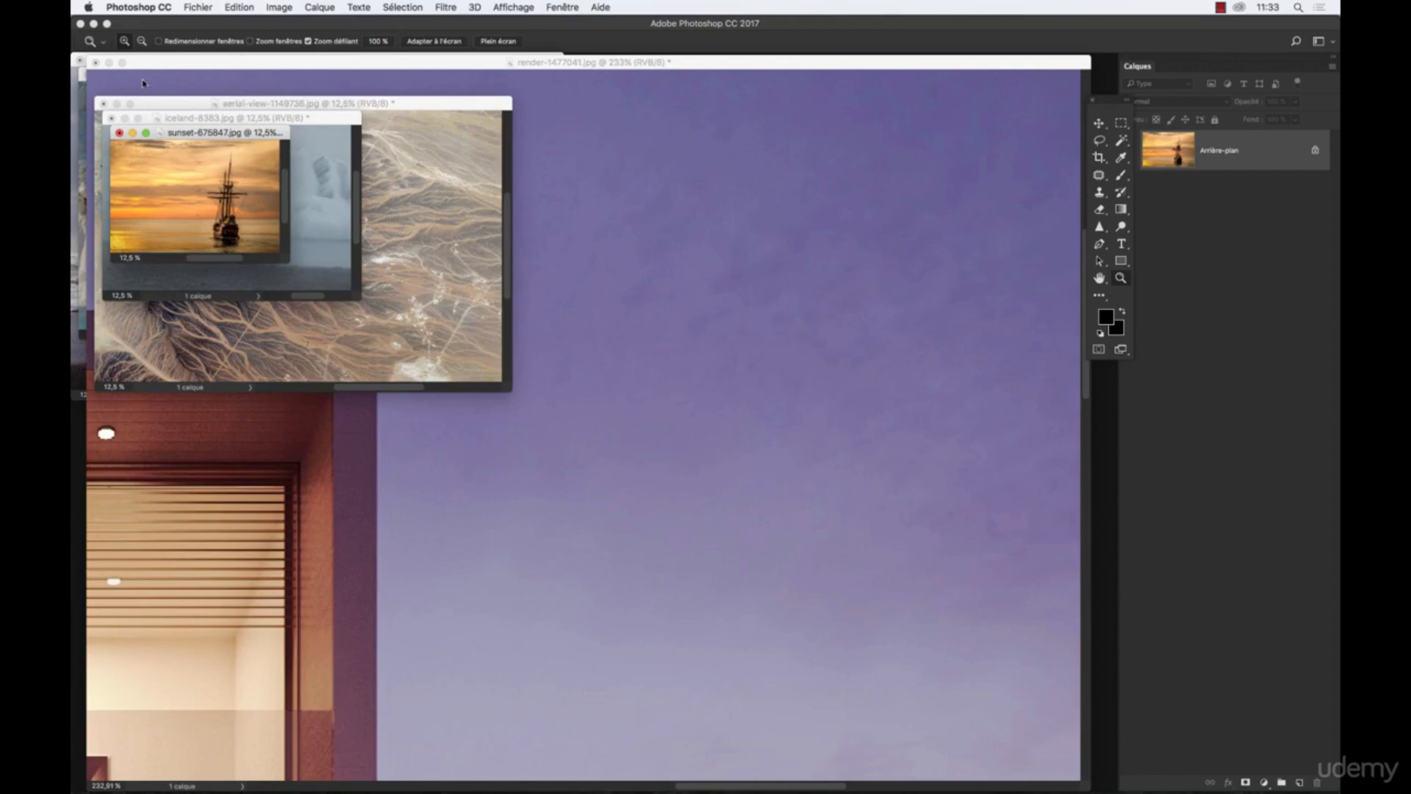
Juxtapose all the floating document windows so they tile across the workspace
{"action": "left_click", "coordinate": [551, 6]}
{"action": "mouse_move", "coordinate": [570, 27]}
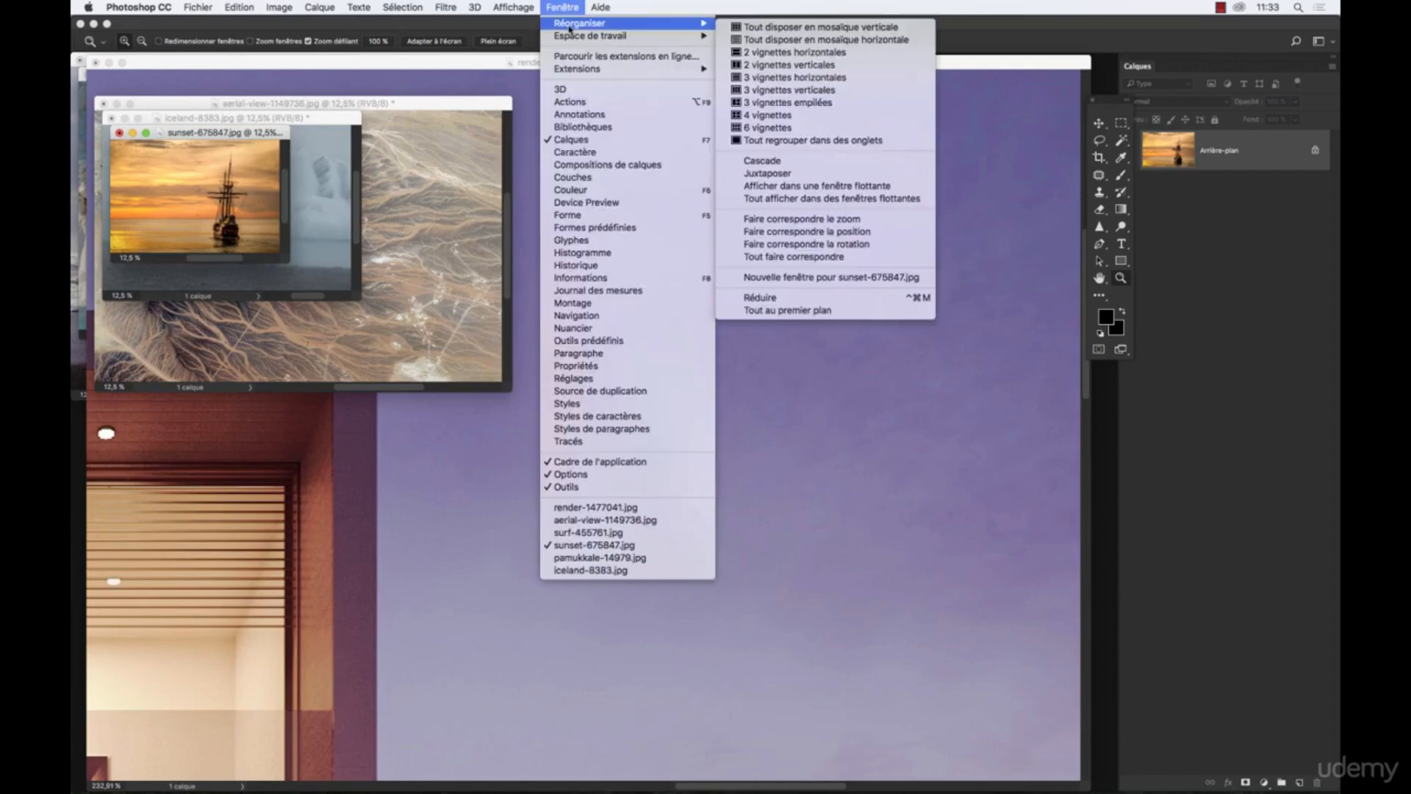
{"action": "left_click", "coordinate": [763, 173]}
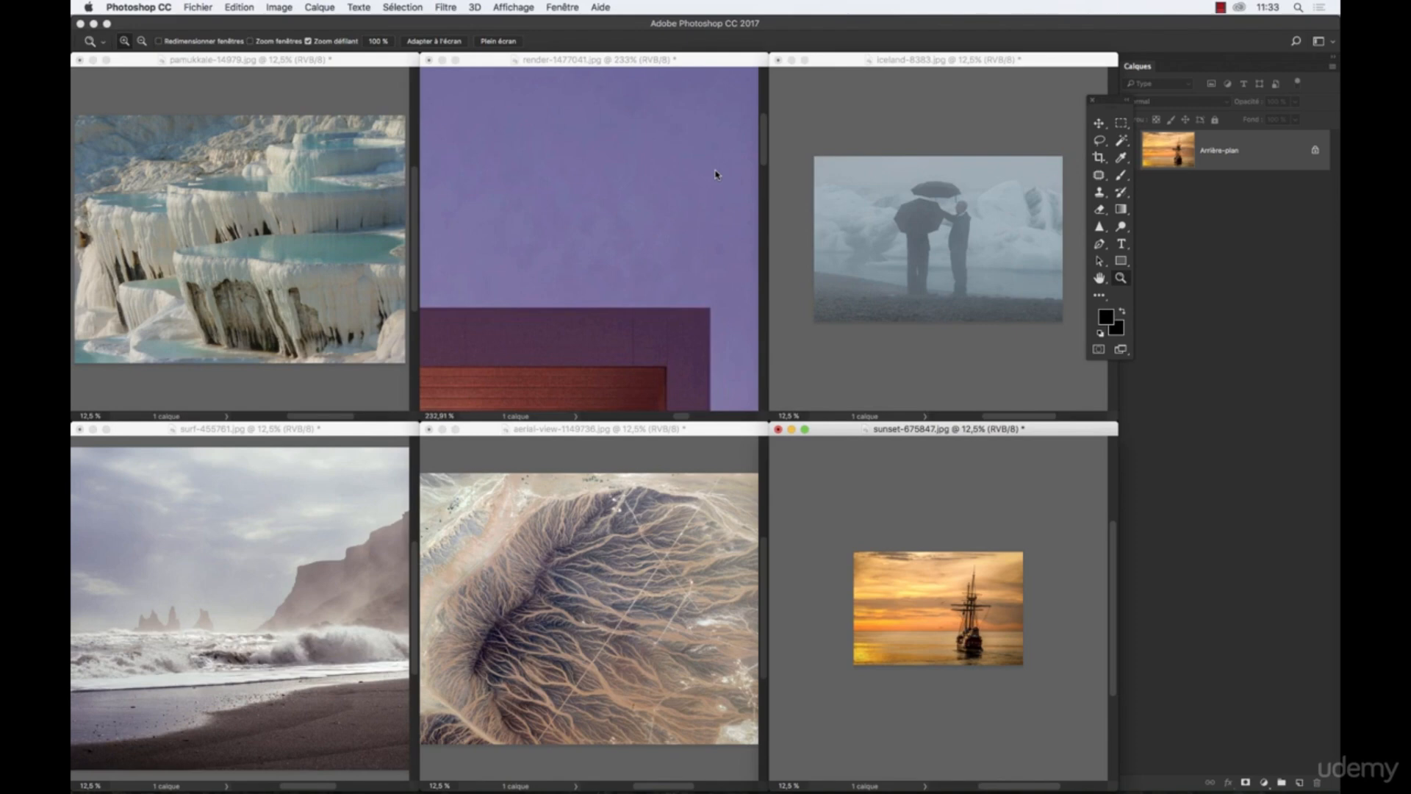
Pan all the images together from the iceland window, and match every window's zoom, position and rotation to it
{"action": "left_click", "coordinate": [898, 168]}
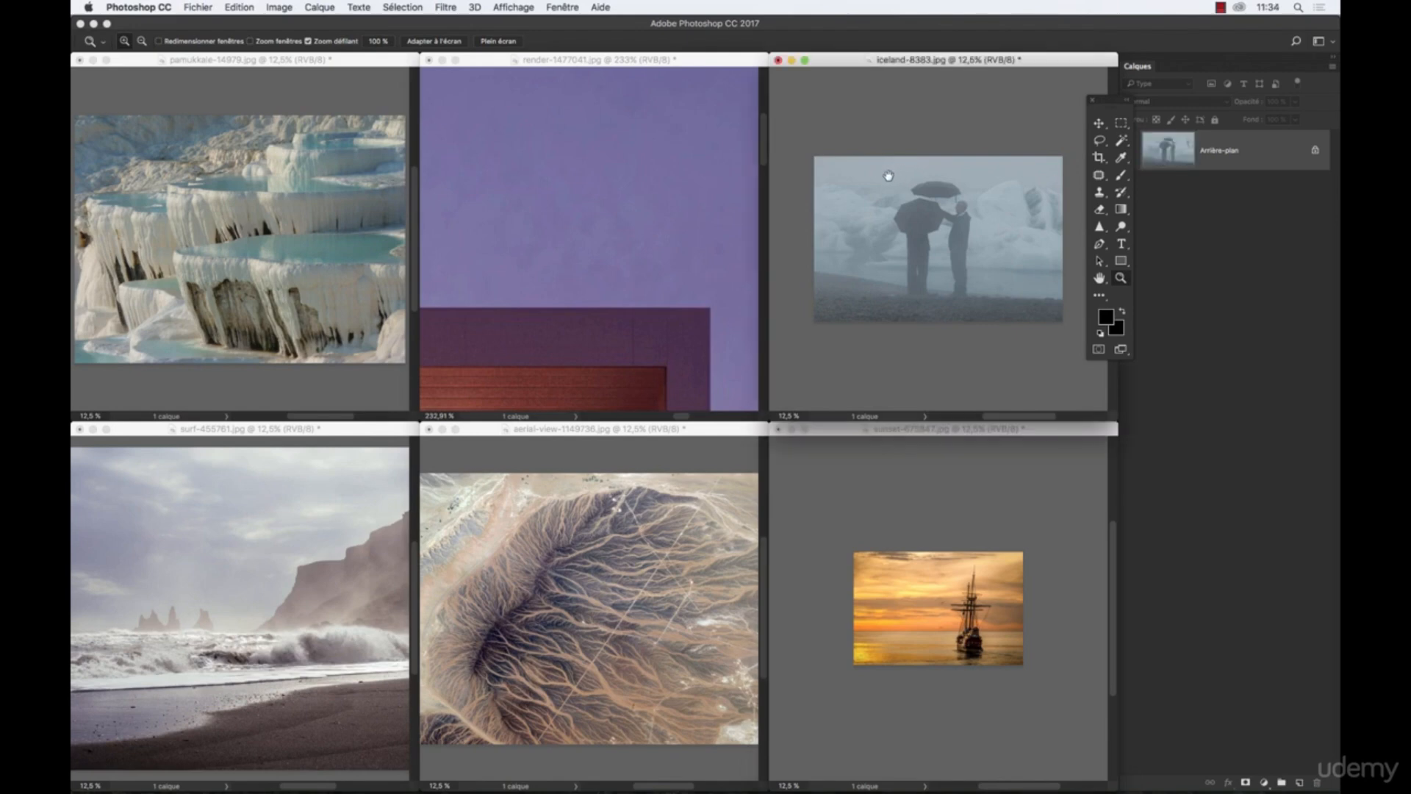
{"action": "mouse_move", "coordinate": [892, 179]}
{"action": "left_mouse_down"}
{"action": "mouse_move", "coordinate": [867, 293]}
{"action": "mouse_move", "coordinate": [867, 142]}
{"action": "mouse_move", "coordinate": [870, 217]}
{"action": "mouse_move", "coordinate": [857, 220]}
{"action": "mouse_move", "coordinate": [913, 181]}
{"action": "mouse_move", "coordinate": [893, 183]}
{"action": "left_mouse_up"}
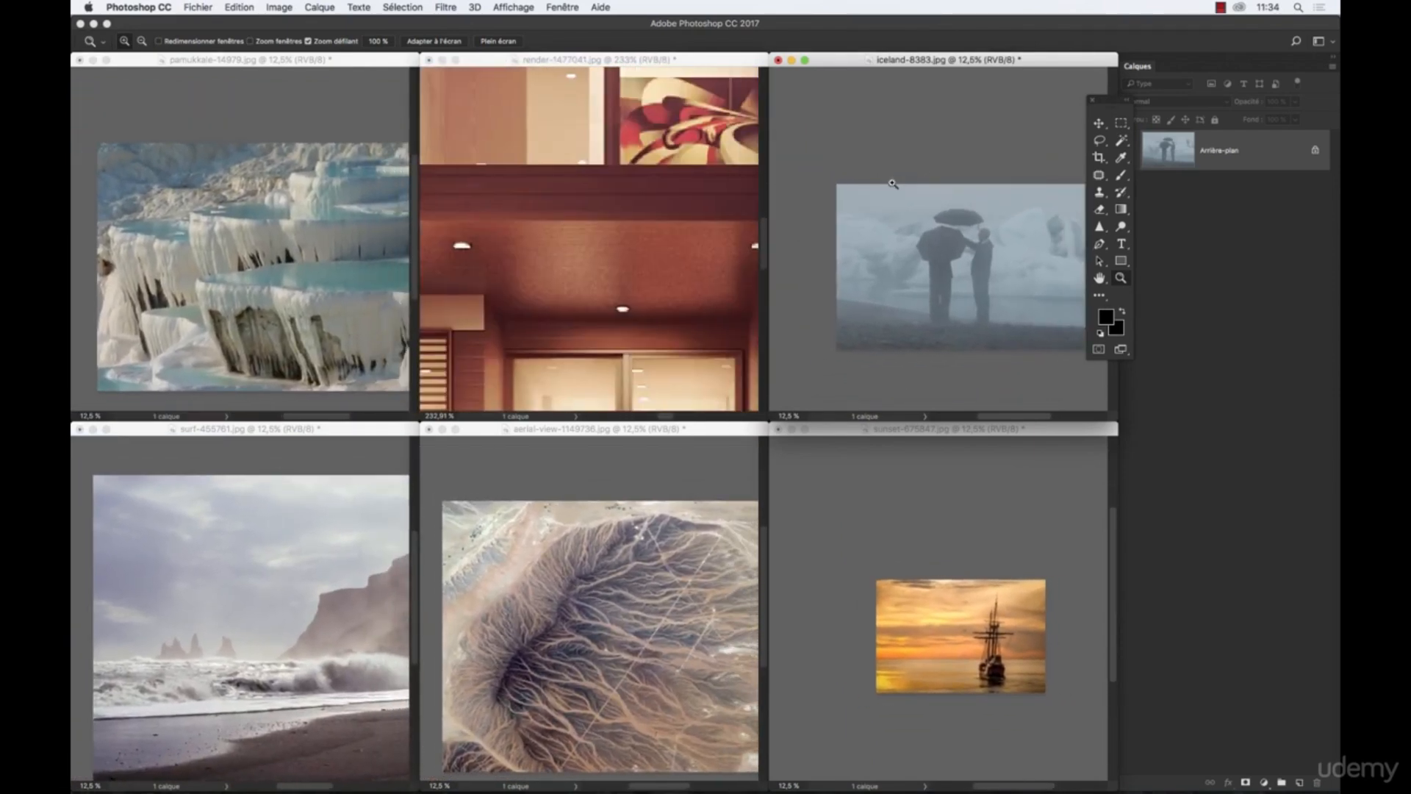
{"action": "left_click", "coordinate": [560, 8]}
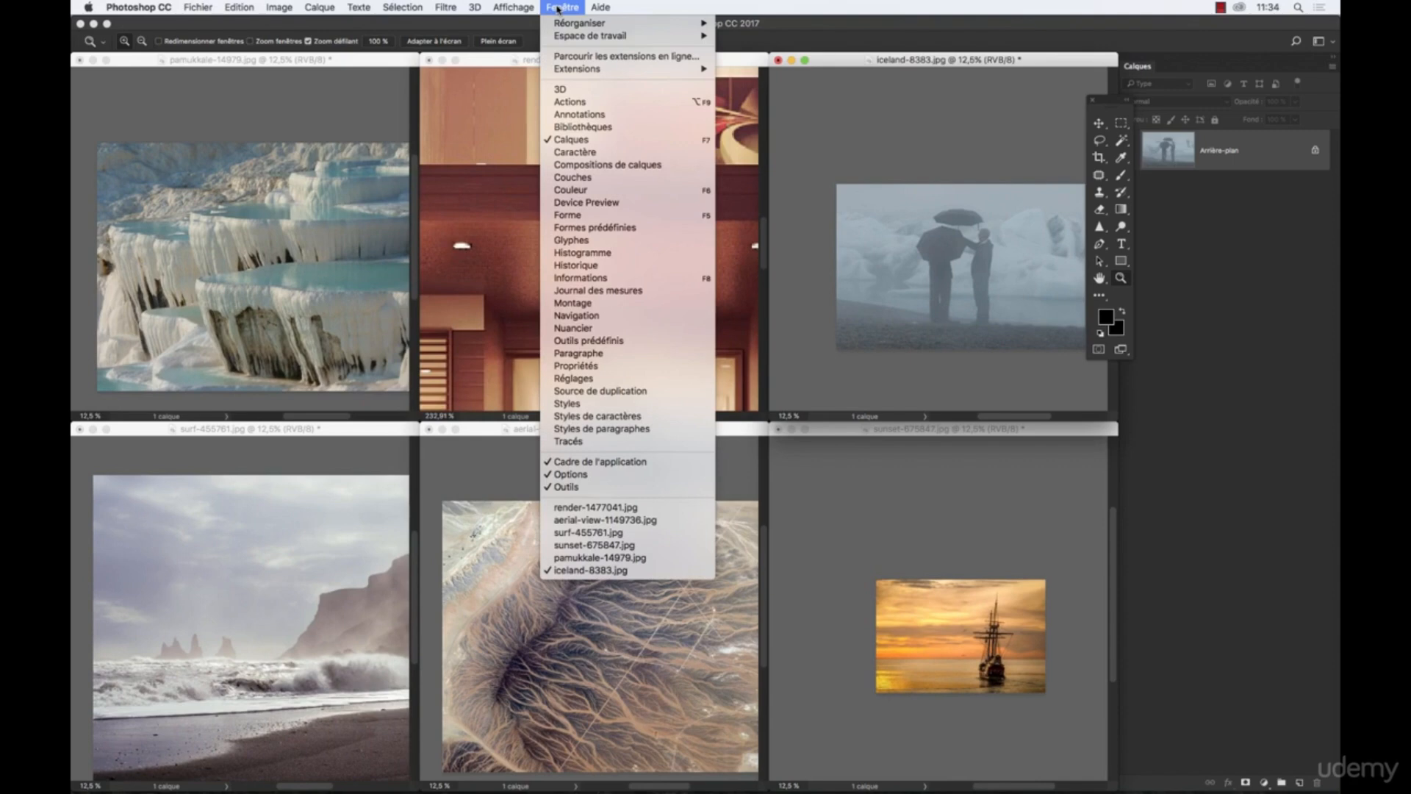
{"action": "mouse_move", "coordinate": [560, 23]}
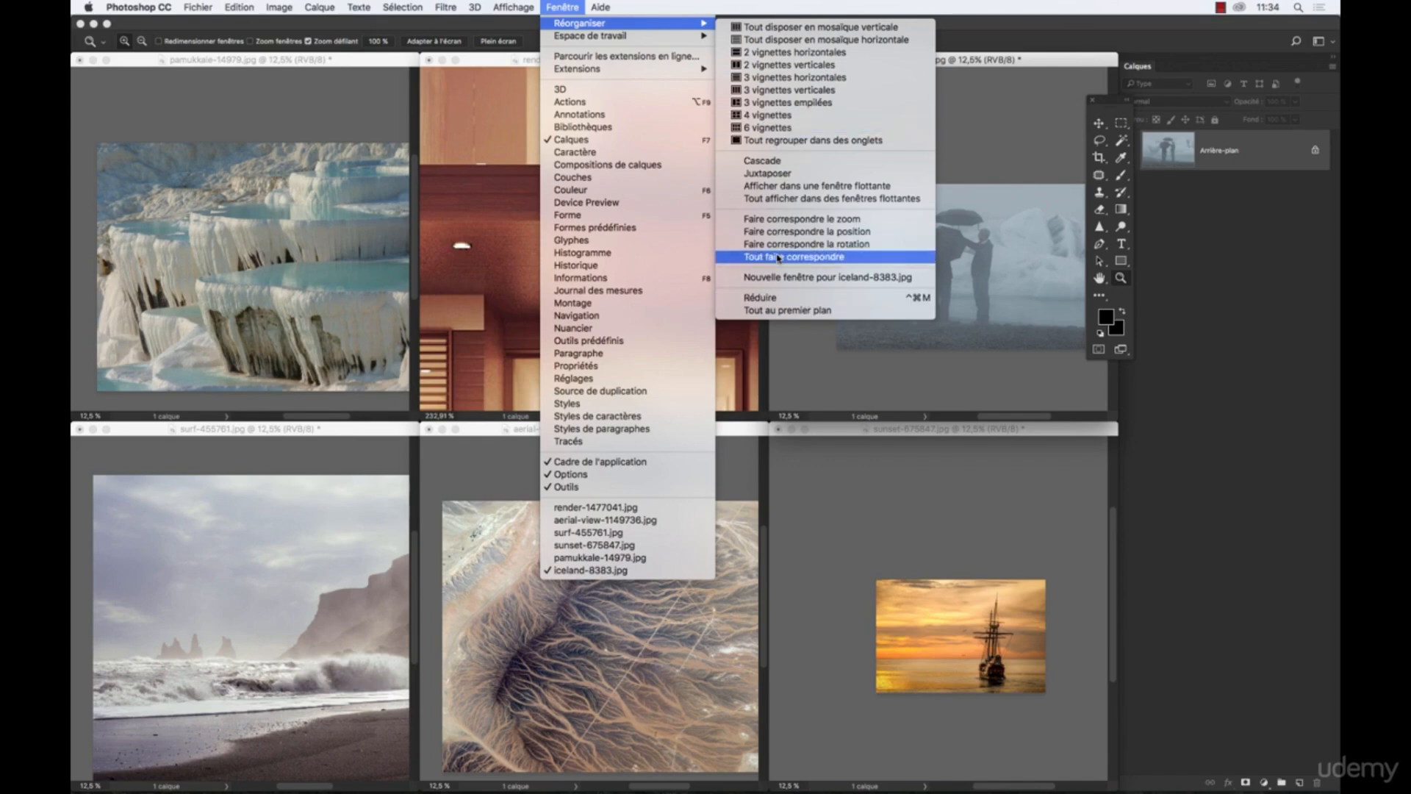
{"action": "left_click", "coordinate": [778, 258]}
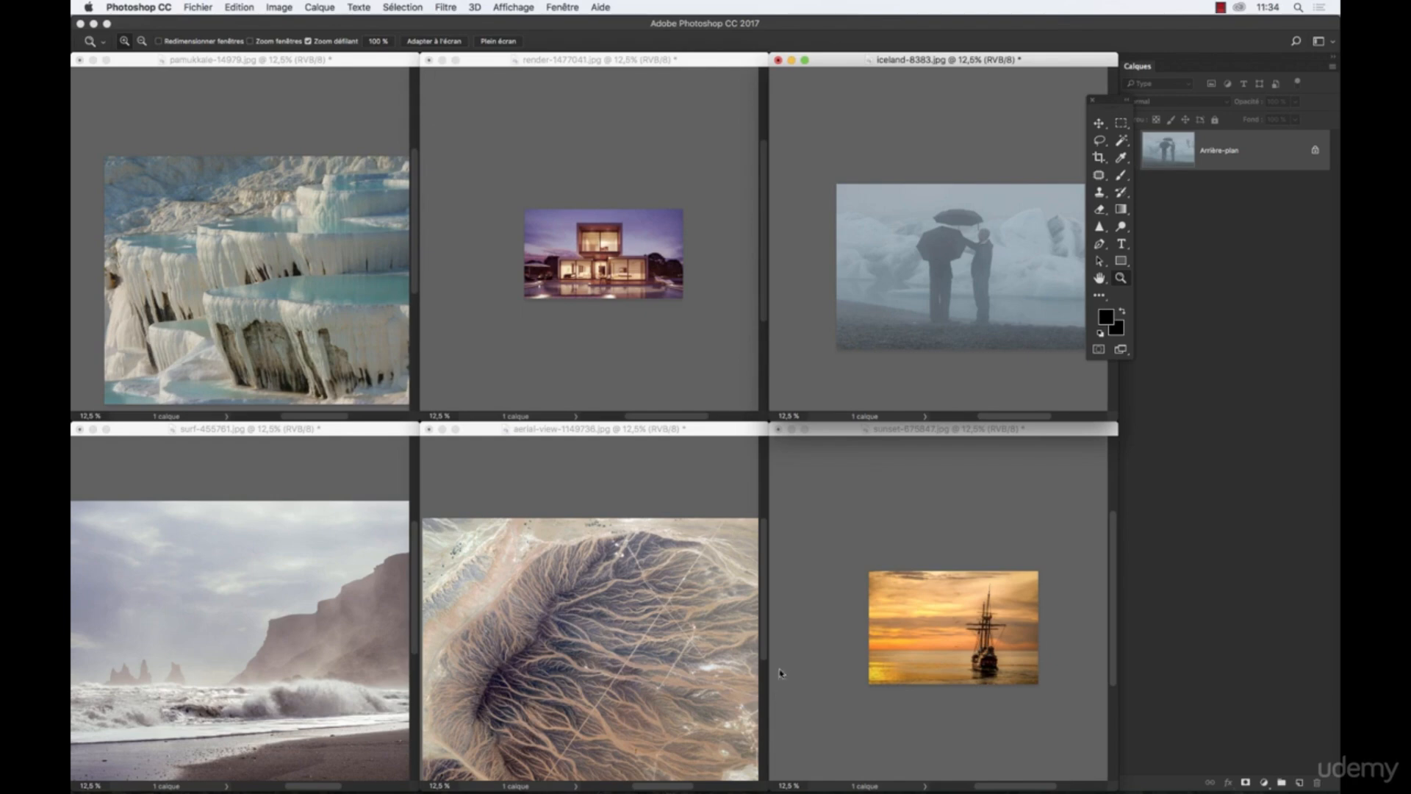
Consolidate all the floating documents into tabs
{"action": "left_click", "coordinate": [563, 7]}
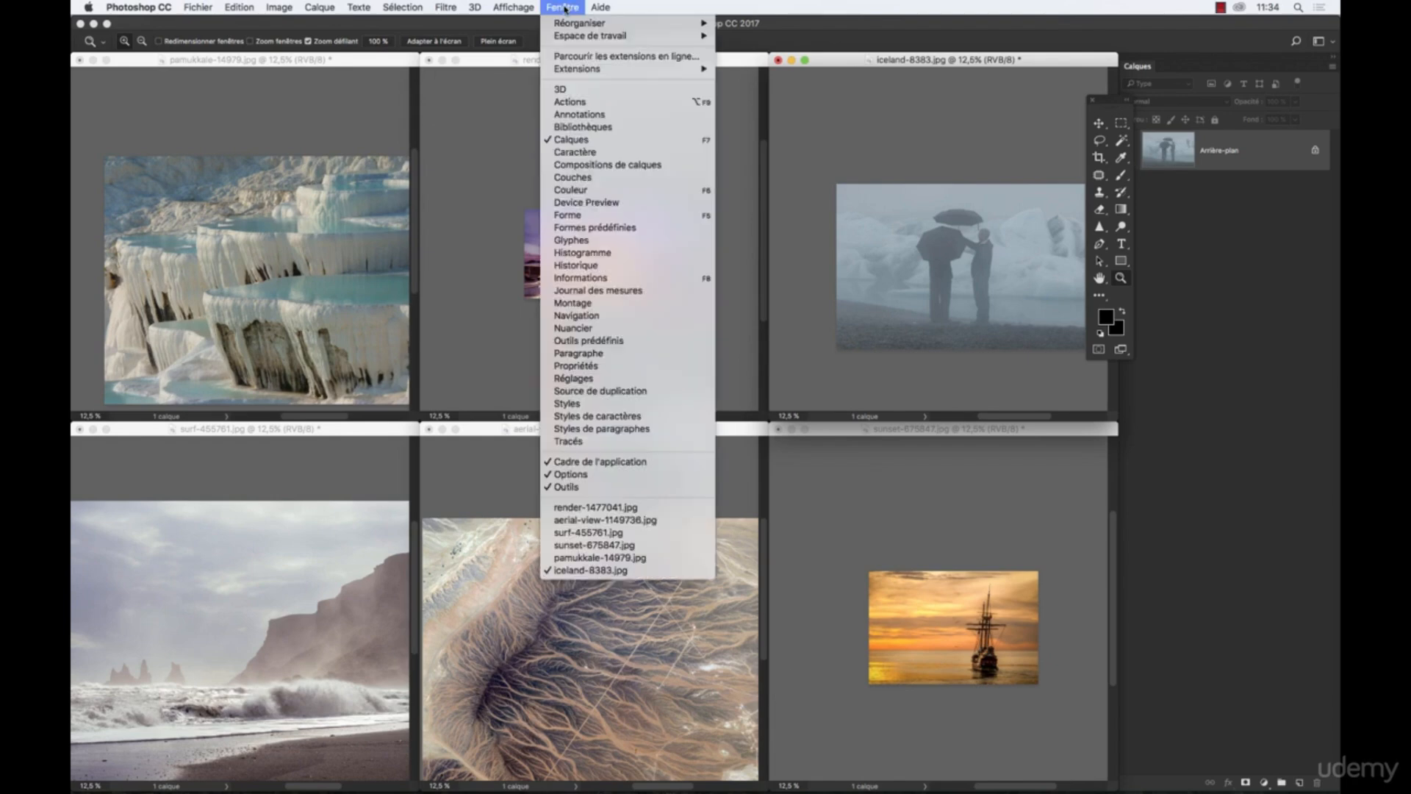
{"action": "left_click", "coordinate": [601, 7]}
{"action": "left_click", "coordinate": [563, 7]}
{"action": "mouse_move", "coordinate": [564, 24]}
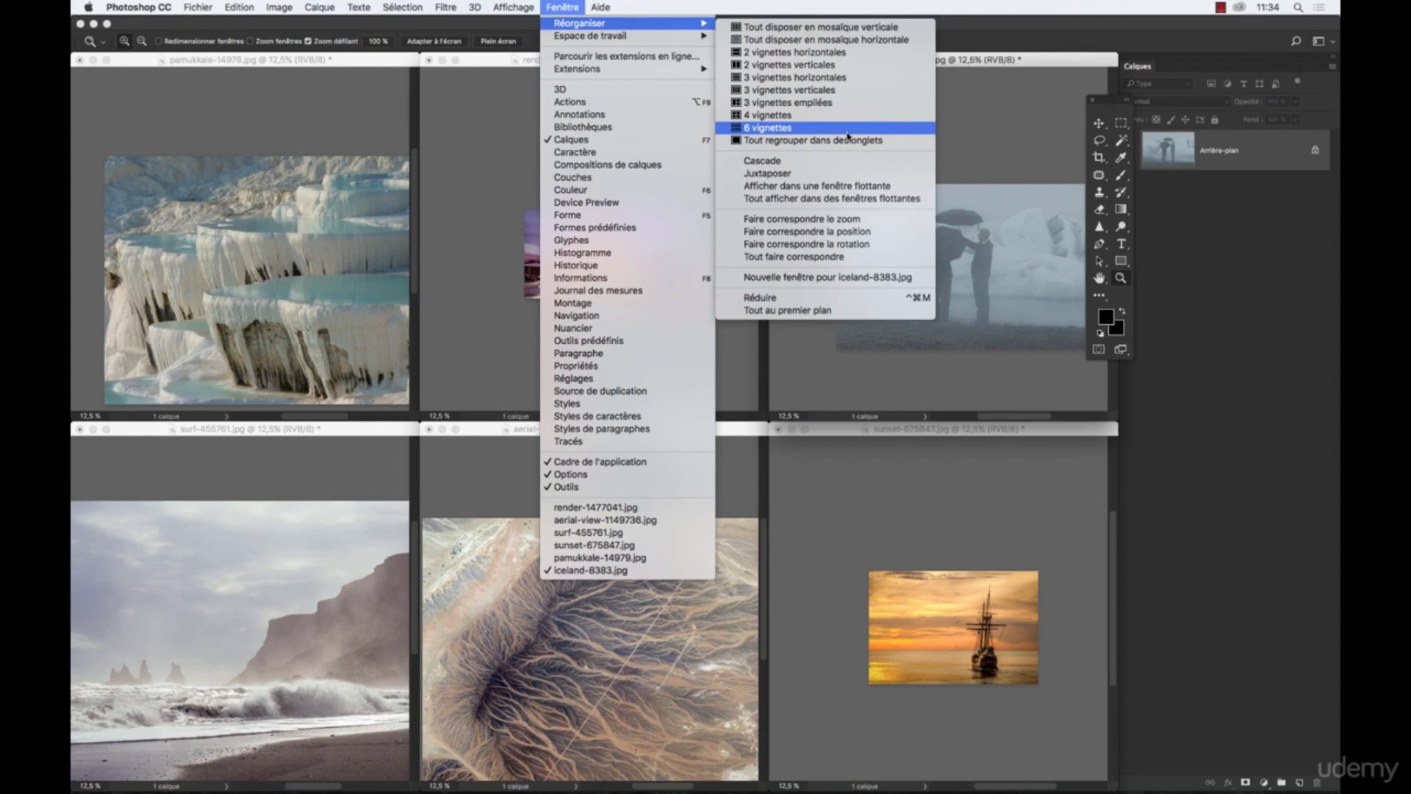
{"action": "left_click", "coordinate": [850, 140]}
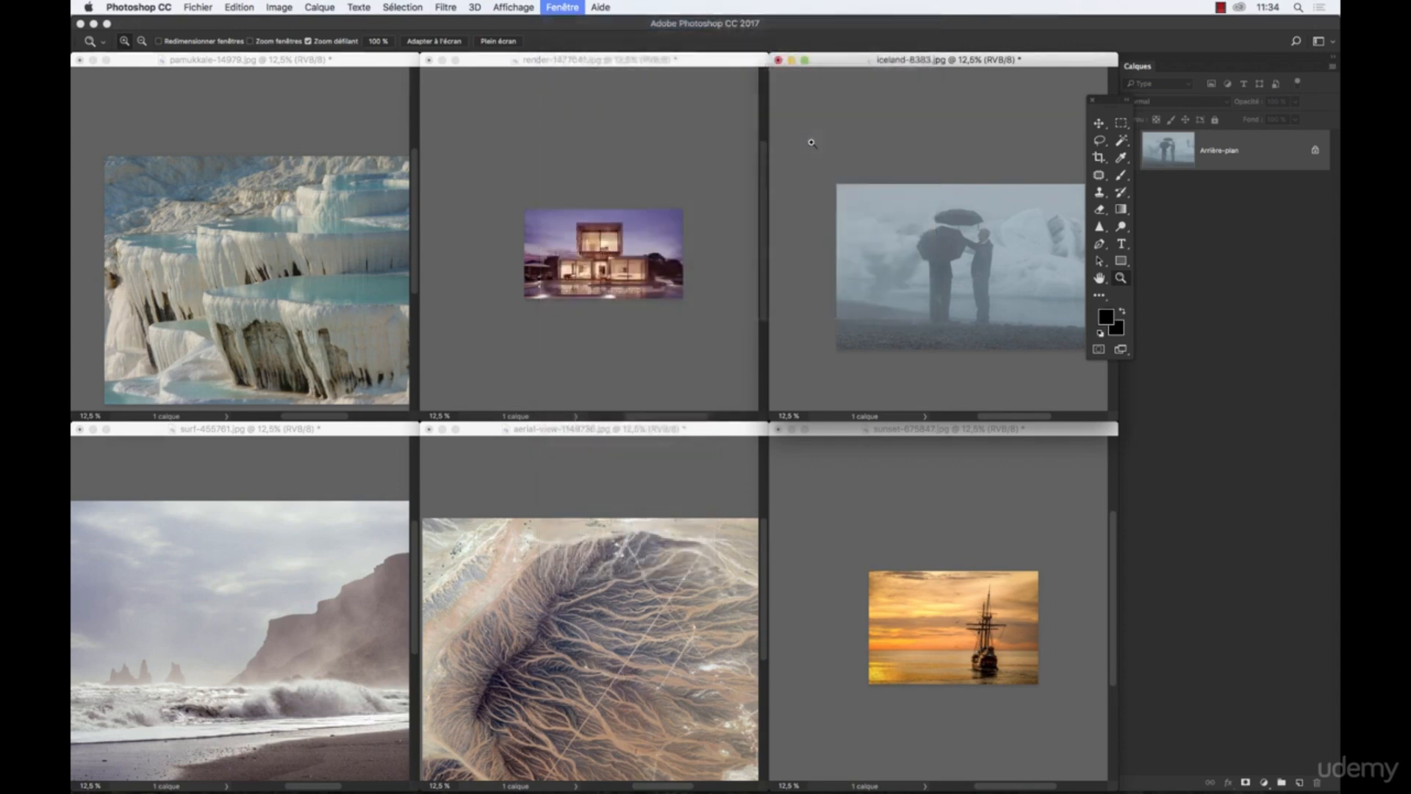
Switch through the surf, pamukkale and sunset documents to view each image on its own
{"action": "left_click", "coordinate": [683, 60]}
{"action": "left_click", "coordinate": [493, 66]}
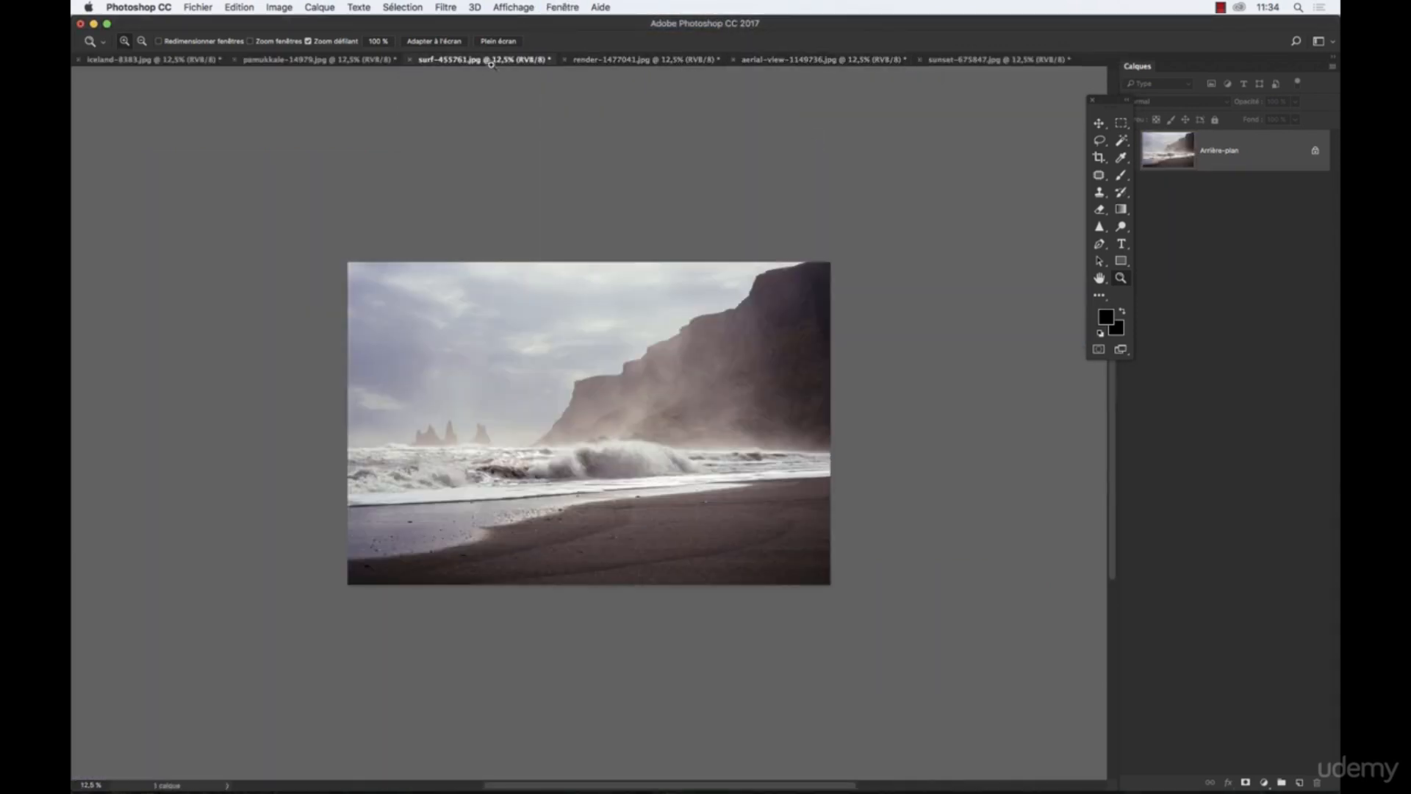
{"action": "left_click", "coordinate": [323, 62]}
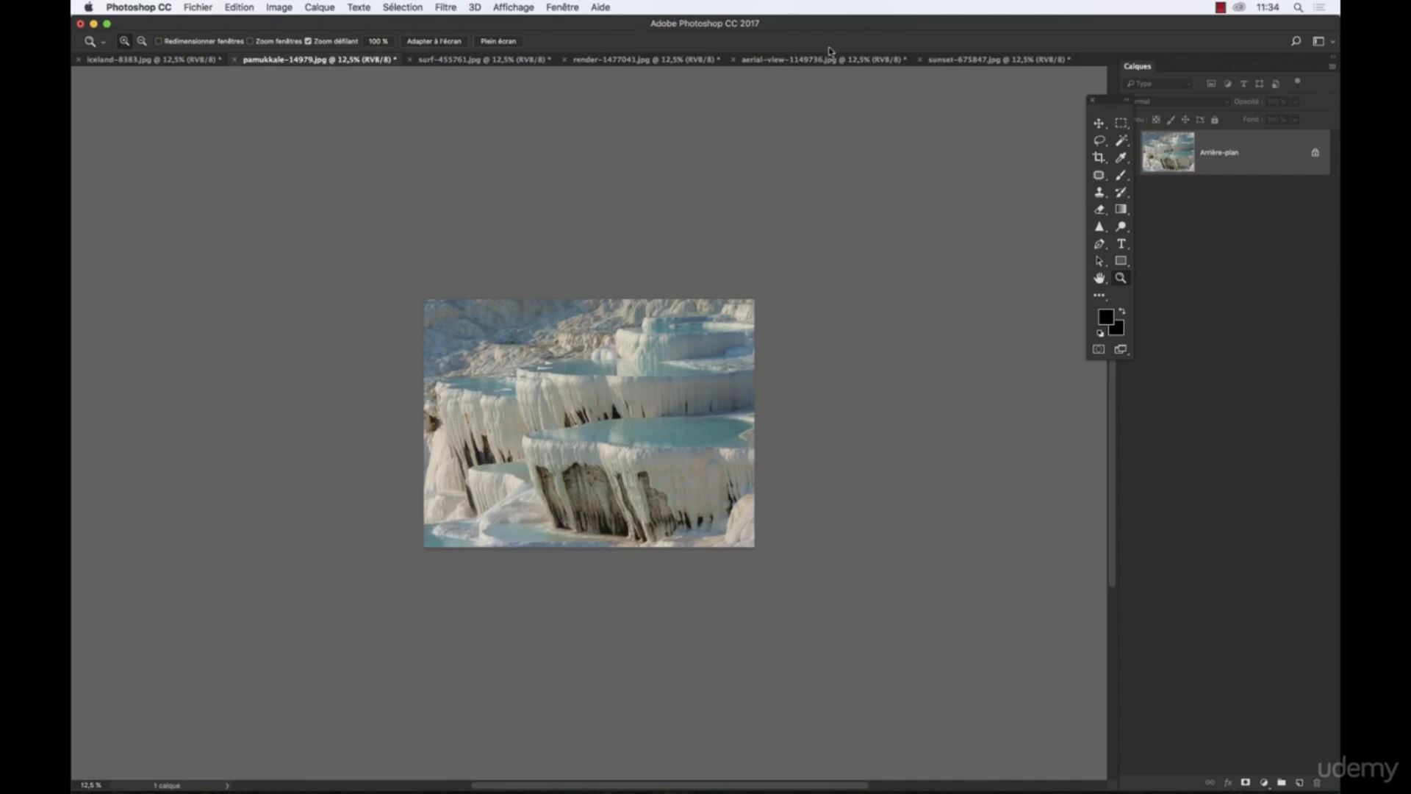
{"action": "left_click", "coordinate": [975, 60]}
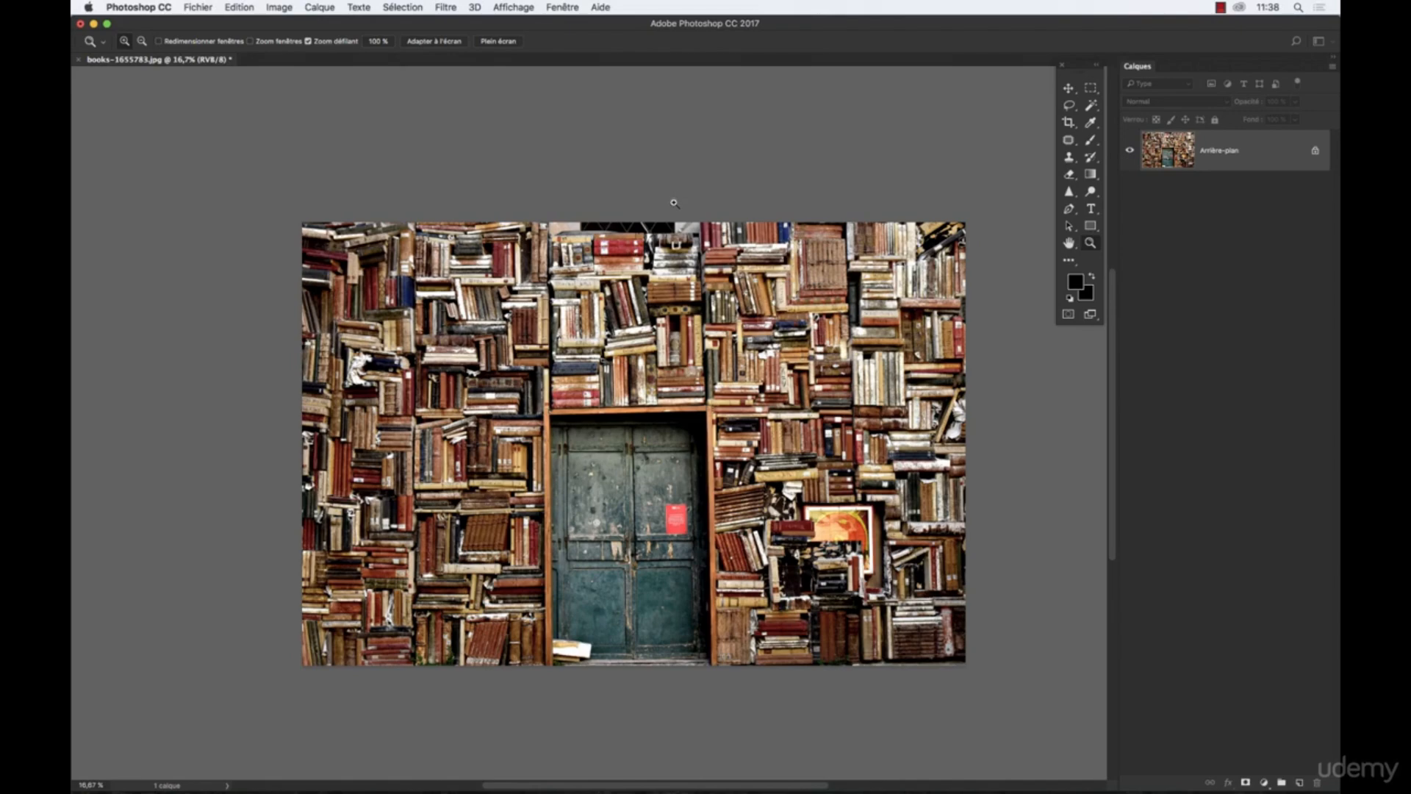
Choose the standard window screen mode for the books image
{"action": "left_click", "coordinate": [664, 307]}
{"action": "left_click", "coordinate": [640, 333], "text": "alt"}
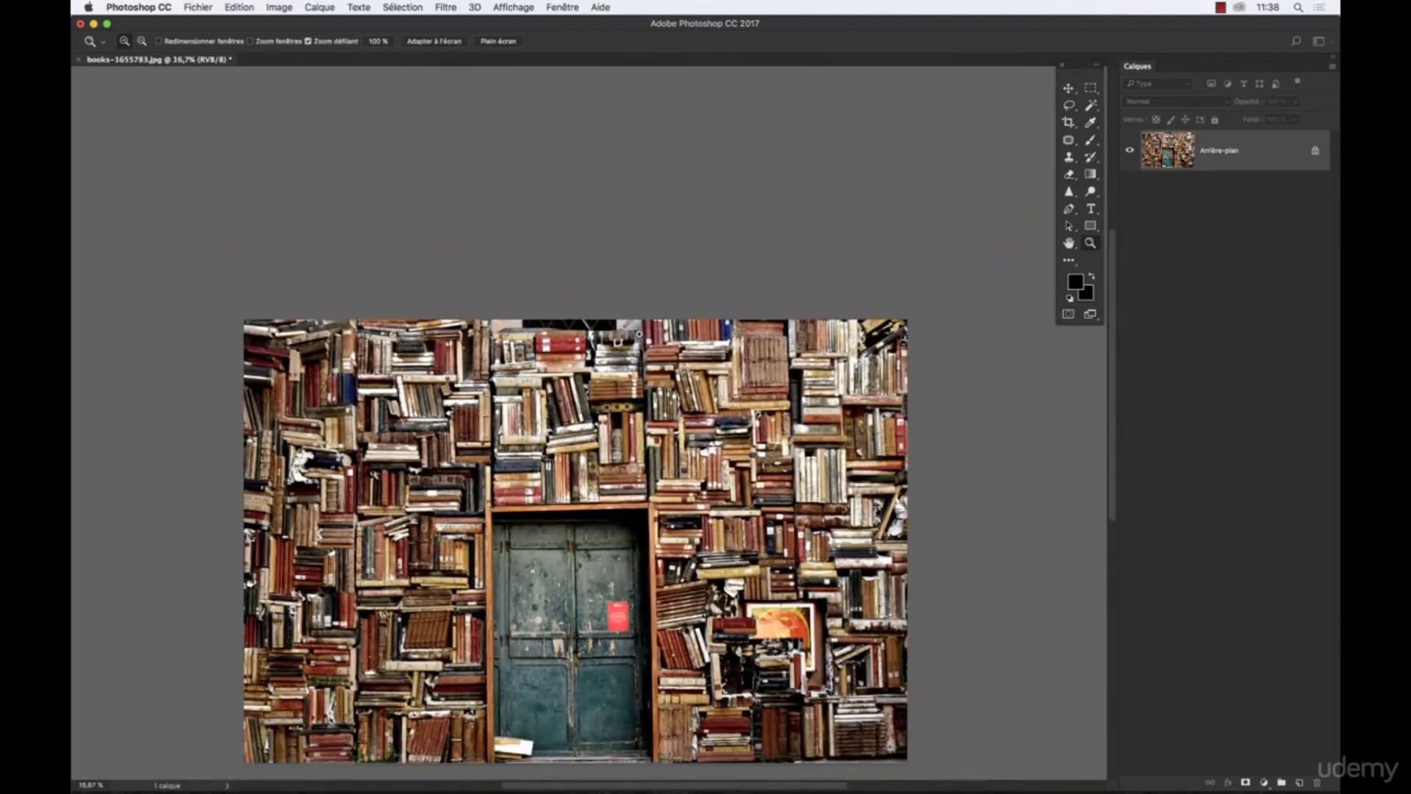
{"action": "scroll", "coordinate": [628, 388], "scroll_direction": "down", "scroll_amount": 3}
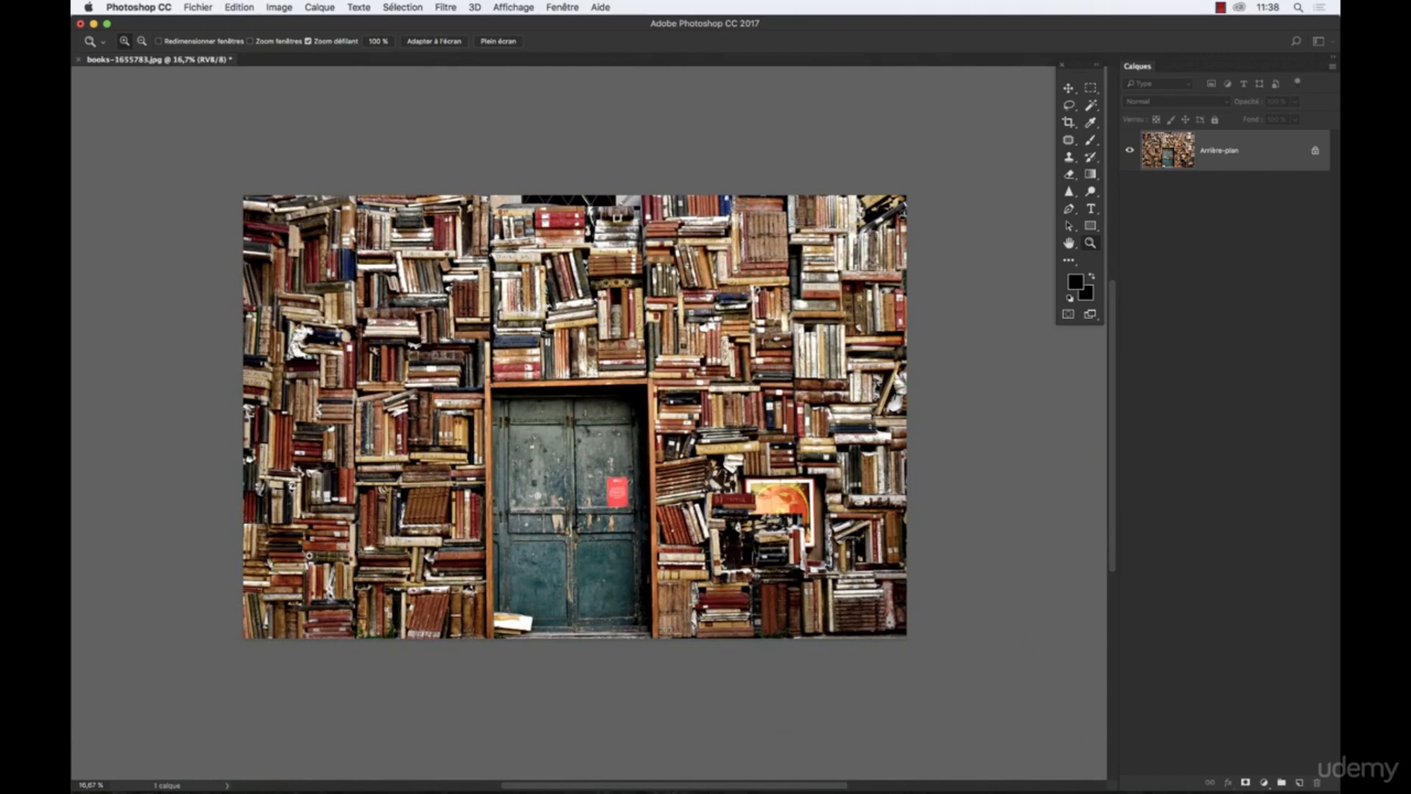
{"action": "left_click", "coordinate": [514, 7]}
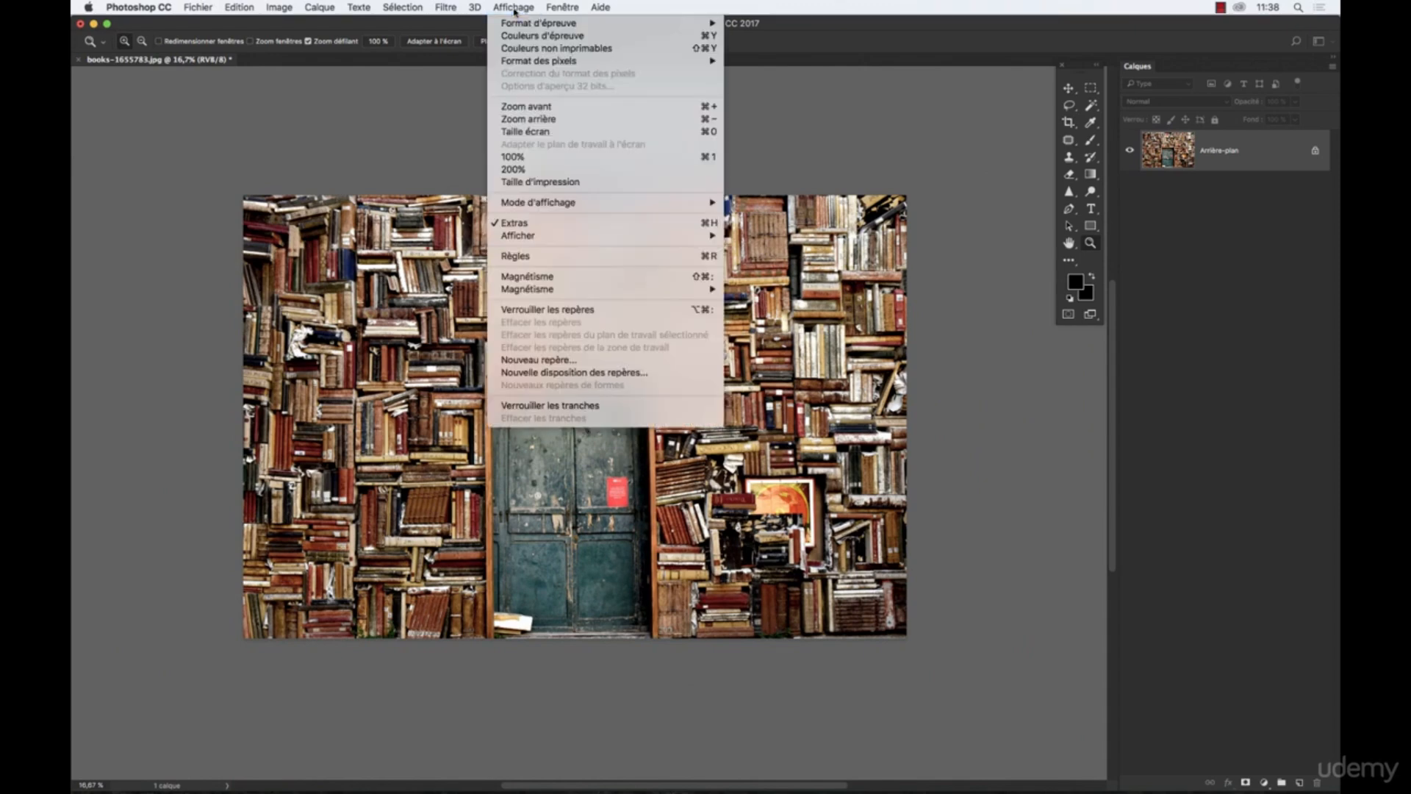
{"action": "mouse_move", "coordinate": [529, 203]}
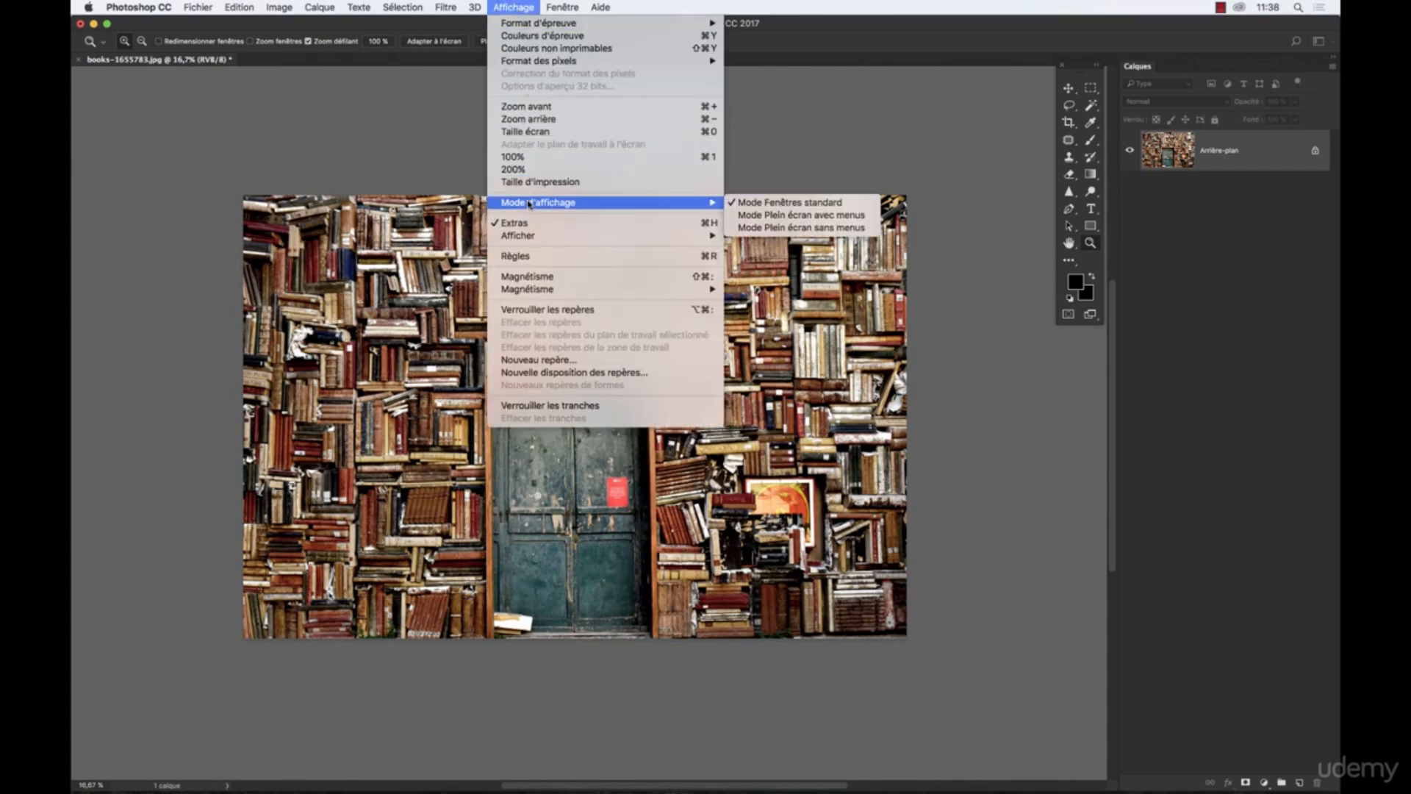
{"action": "left_click", "coordinate": [790, 204]}
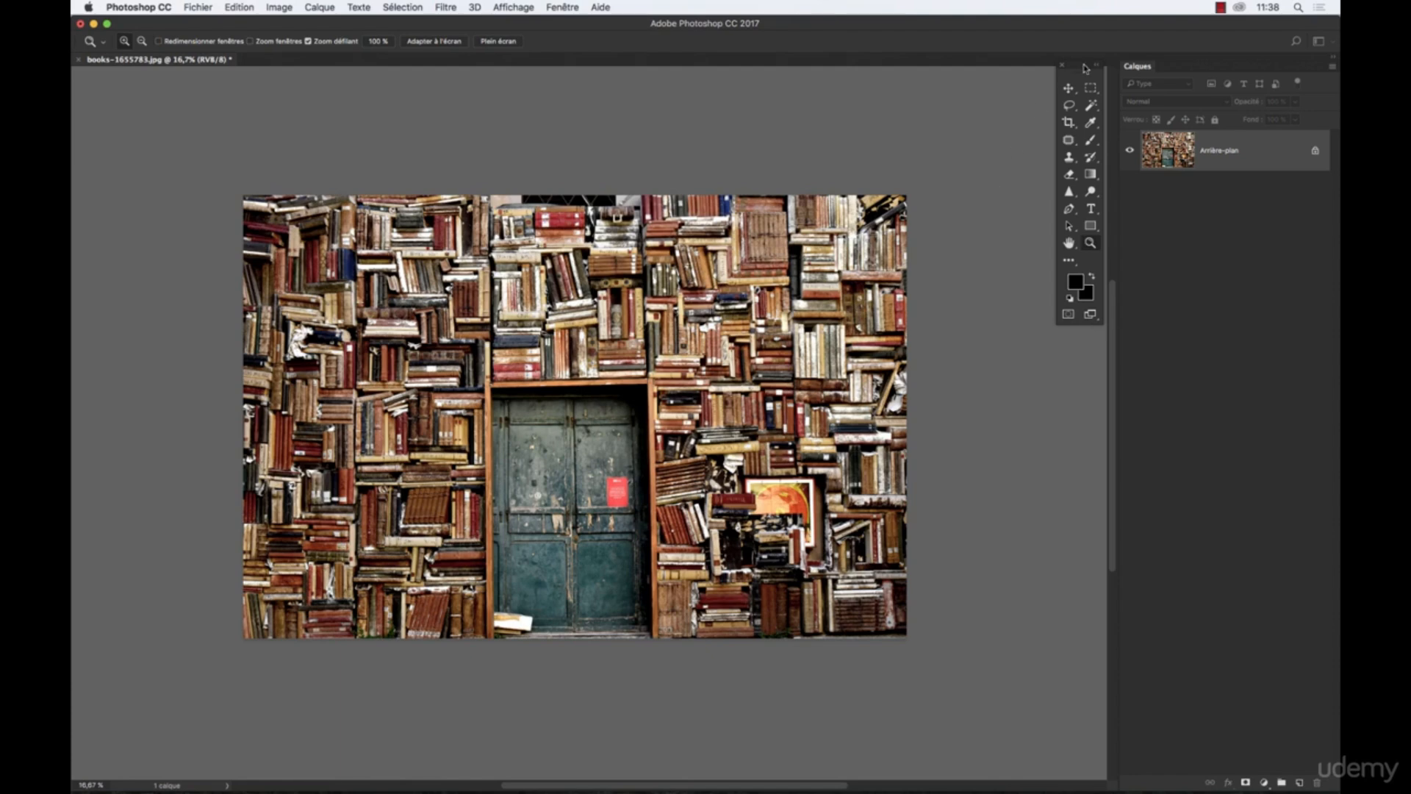
Move the floating tool palette closer to the books image and switch to full-screen mode with menus
{"action": "left_click_drag", "start_coordinate": [1087, 66], "coordinate": [985, 131]}
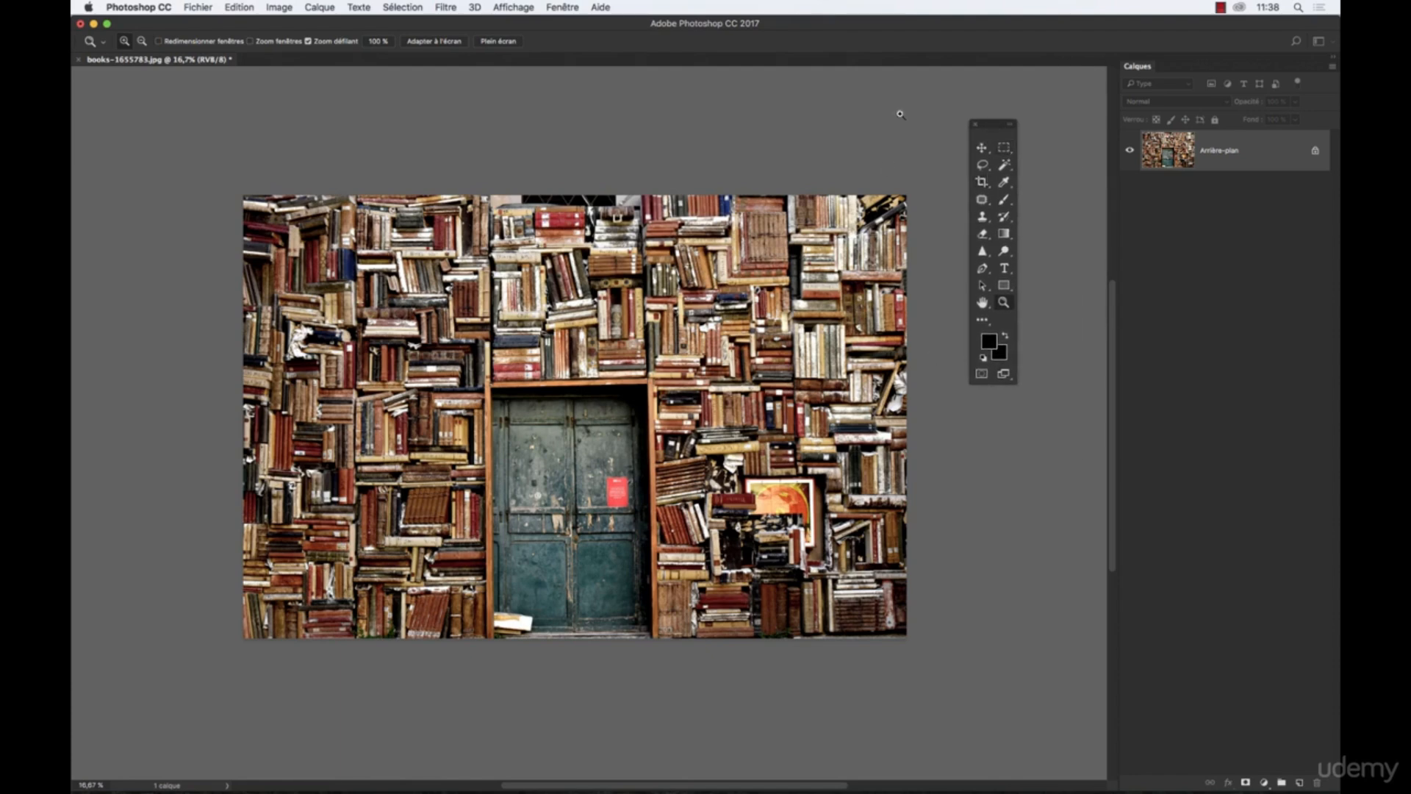
{"action": "left_click", "coordinate": [555, 8]}
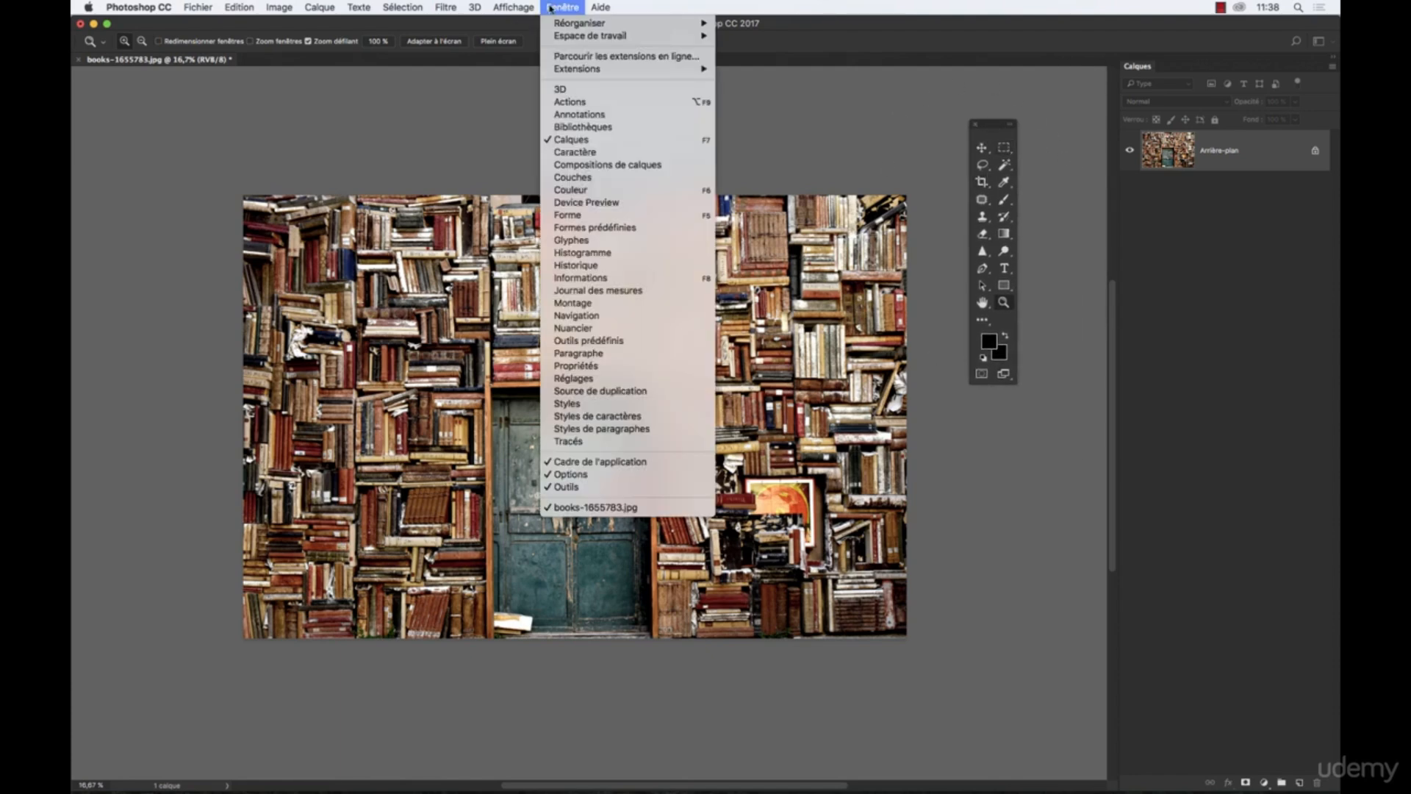
{"action": "left_click", "coordinate": [994, 493]}
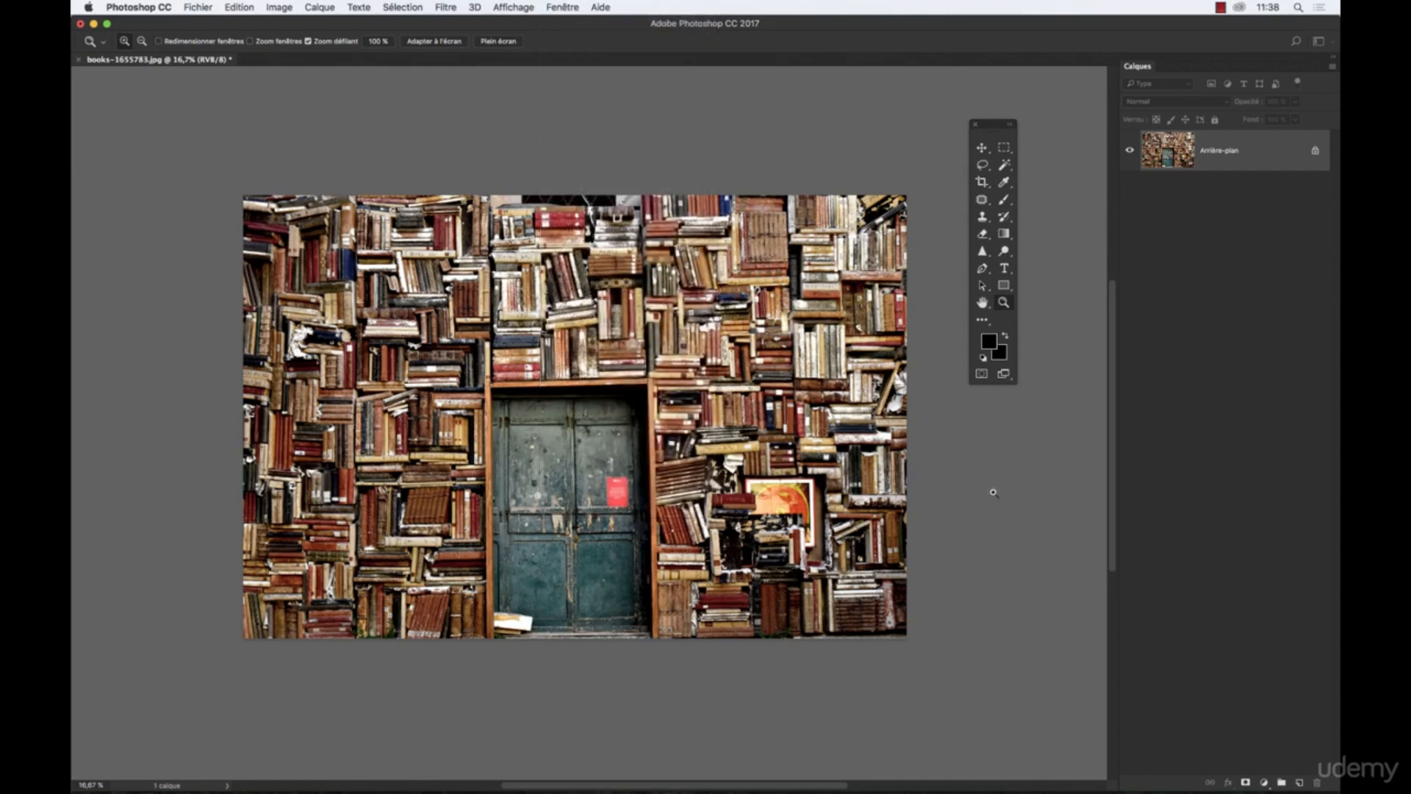
{"action": "left_click", "coordinate": [1003, 376]}
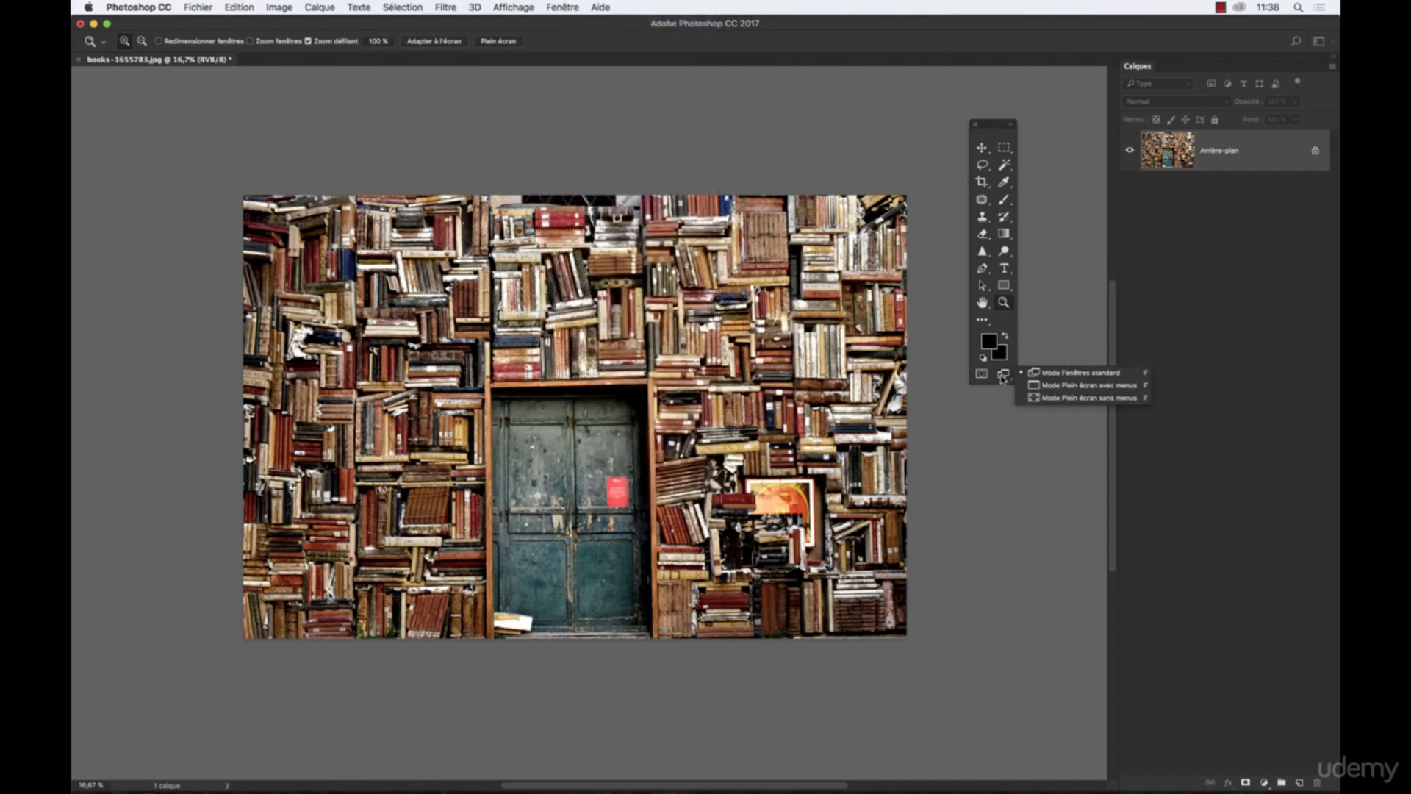
{"action": "left_click", "coordinate": [1047, 385]}
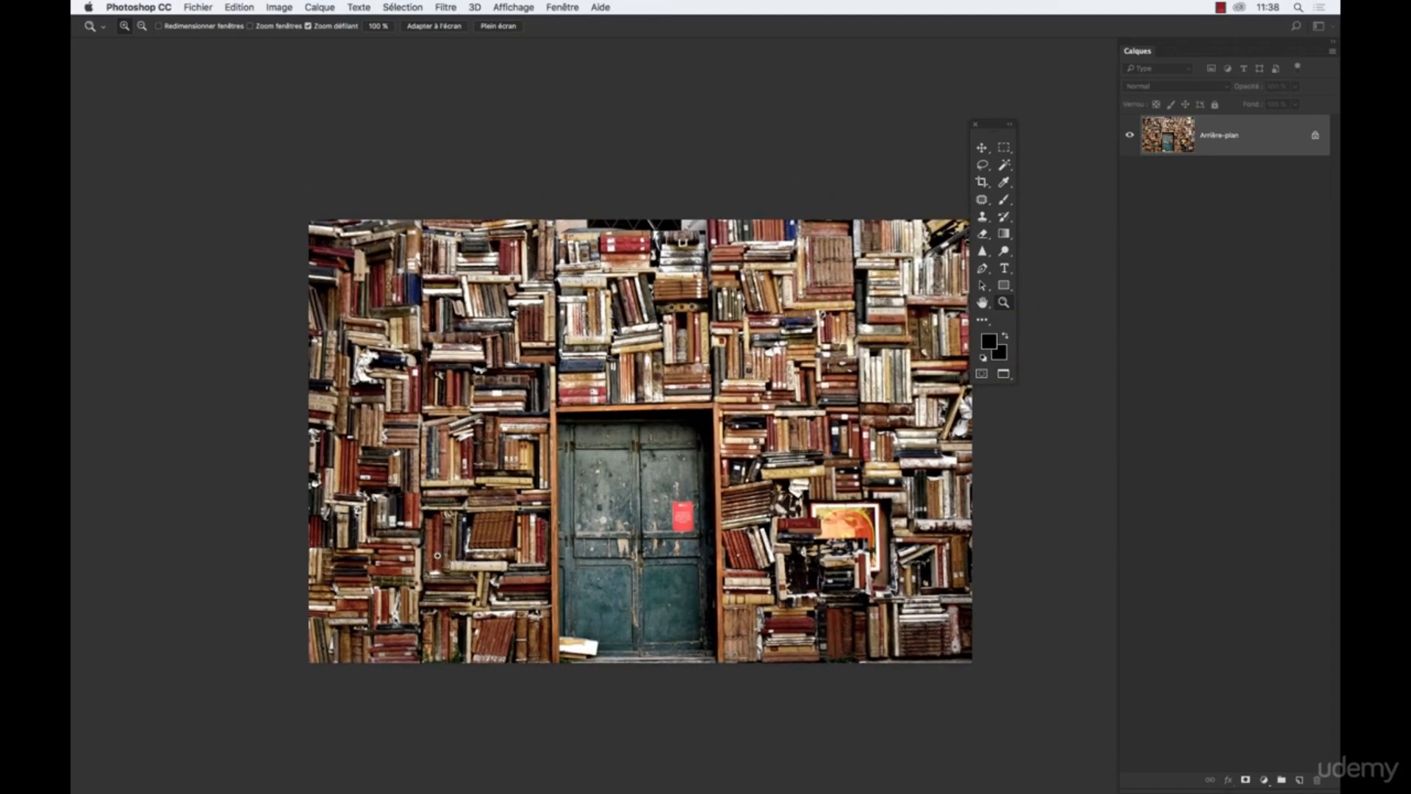
Pan the books image freely in several directions to examine how it can be positioned around the full-screen workspace
{"action": "scroll", "coordinate": [497, 291], "scroll_direction": "up", "scroll_amount": 3}
{"action": "scroll", "coordinate": [497, 292], "scroll_direction": "down", "scroll_amount": 3}
{"action": "scroll", "coordinate": [497, 292], "scroll_direction": "left", "scroll_amount": 2}
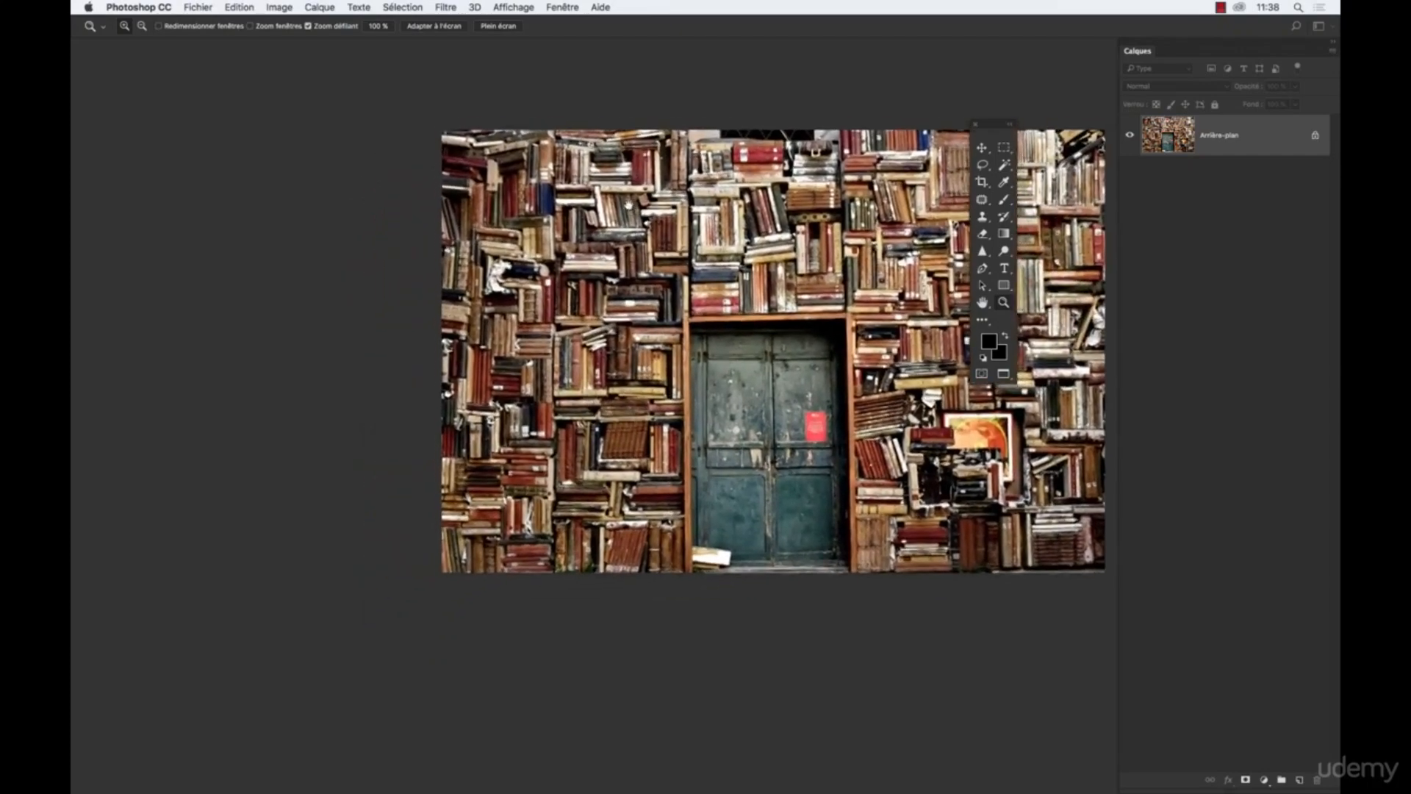
{"action": "scroll", "coordinate": [481, 416], "scroll_direction": "up", "scroll_amount": 5}
{"action": "scroll", "coordinate": [481, 415], "scroll_direction": "down", "scroll_amount": 2}
{"action": "scroll", "coordinate": [481, 416], "scroll_direction": "right", "scroll_amount": 5}
{"action": "scroll", "coordinate": [481, 416], "scroll_direction": "left", "scroll_amount": 8}
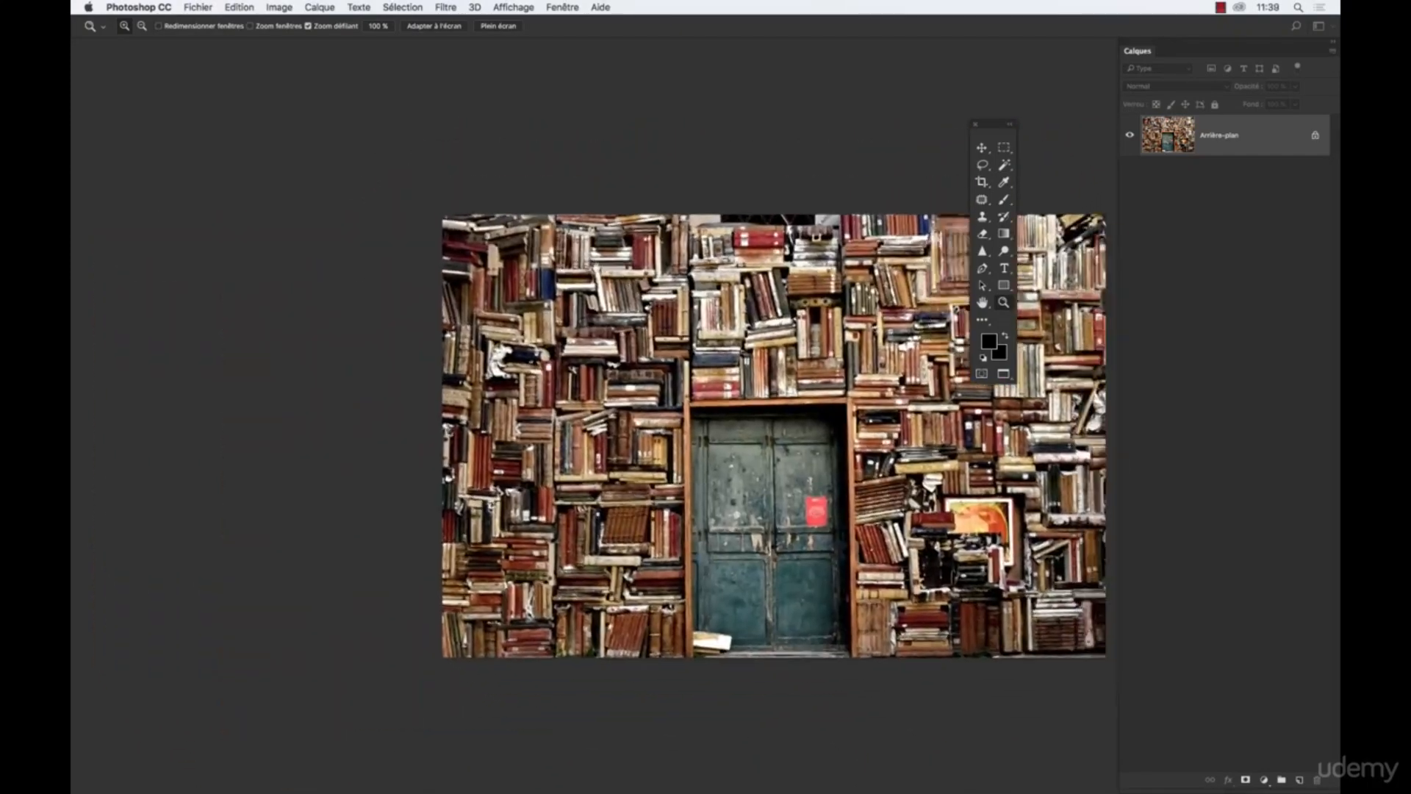
{"action": "scroll", "coordinate": [471, 211], "scroll_direction": "down", "scroll_amount": 2}
{"action": "scroll", "coordinate": [471, 211], "scroll_direction": "right", "scroll_amount": 4}
{"action": "scroll", "coordinate": [472, 211], "scroll_direction": "right", "scroll_amount": 1}
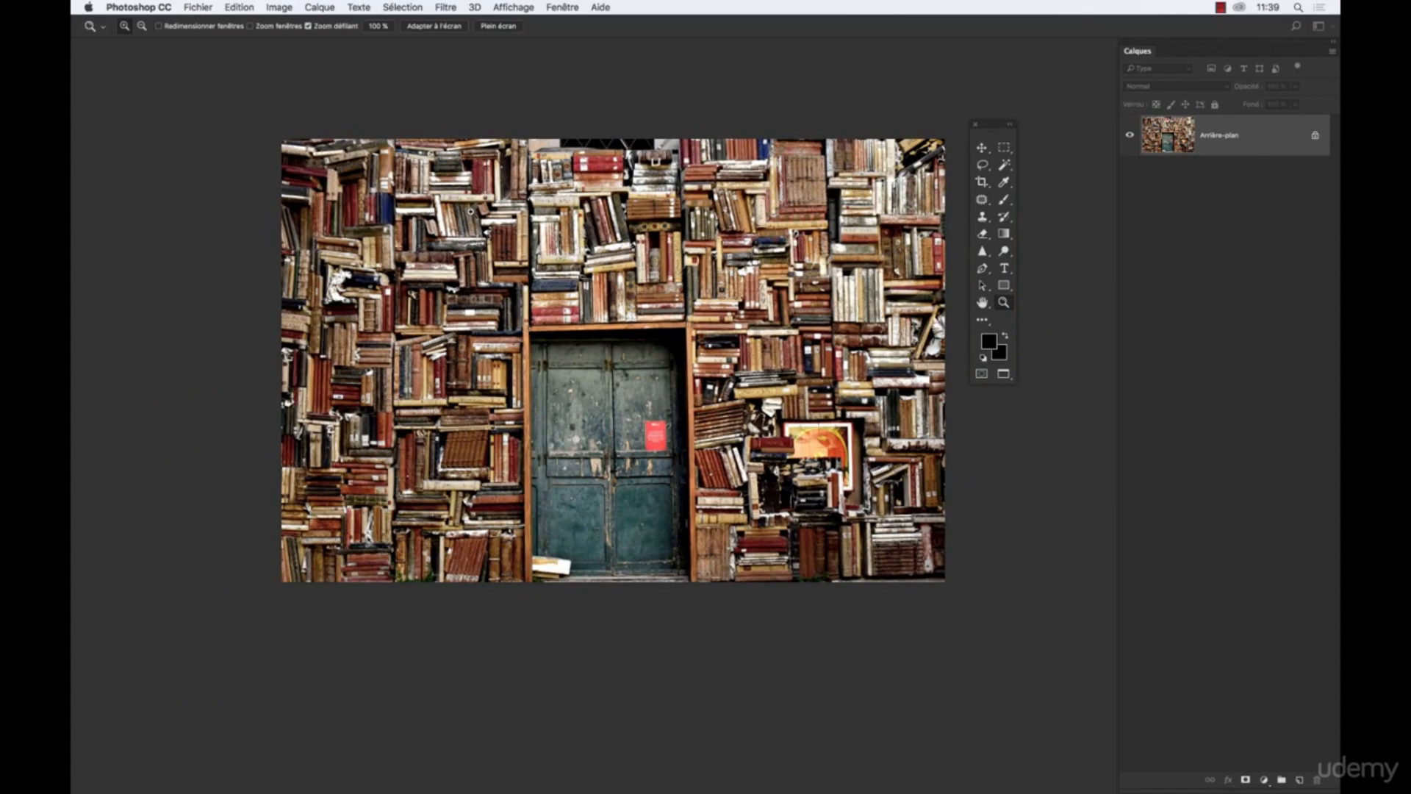
{"action": "scroll", "coordinate": [639, 79], "scroll_direction": "up", "scroll_amount": 4}
{"action": "scroll", "coordinate": [640, 79], "scroll_direction": "right", "scroll_amount": 4}
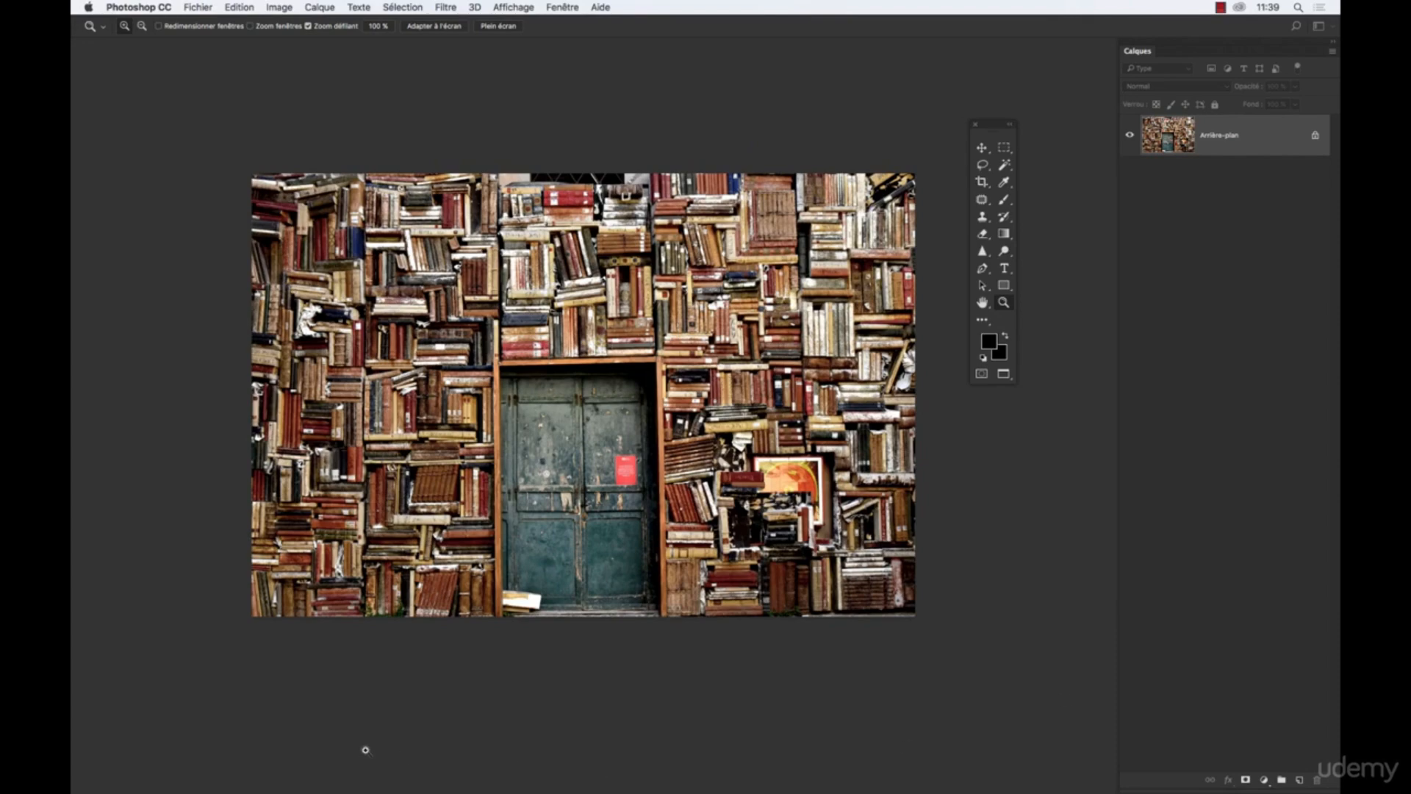
{"action": "mouse_move", "coordinate": [618, 405]}
{"action": "left_mouse_down"}
{"action": "mouse_move", "coordinate": [436, 466]}
{"action": "mouse_move", "coordinate": [762, 376]}
{"action": "mouse_move", "coordinate": [556, 407]}
{"action": "mouse_move", "coordinate": [605, 384]}
{"action": "left_mouse_up"}
{"action": "left_click", "coordinate": [604, 383]}
{"action": "left_click", "coordinate": [605, 384], "text": "alt"}
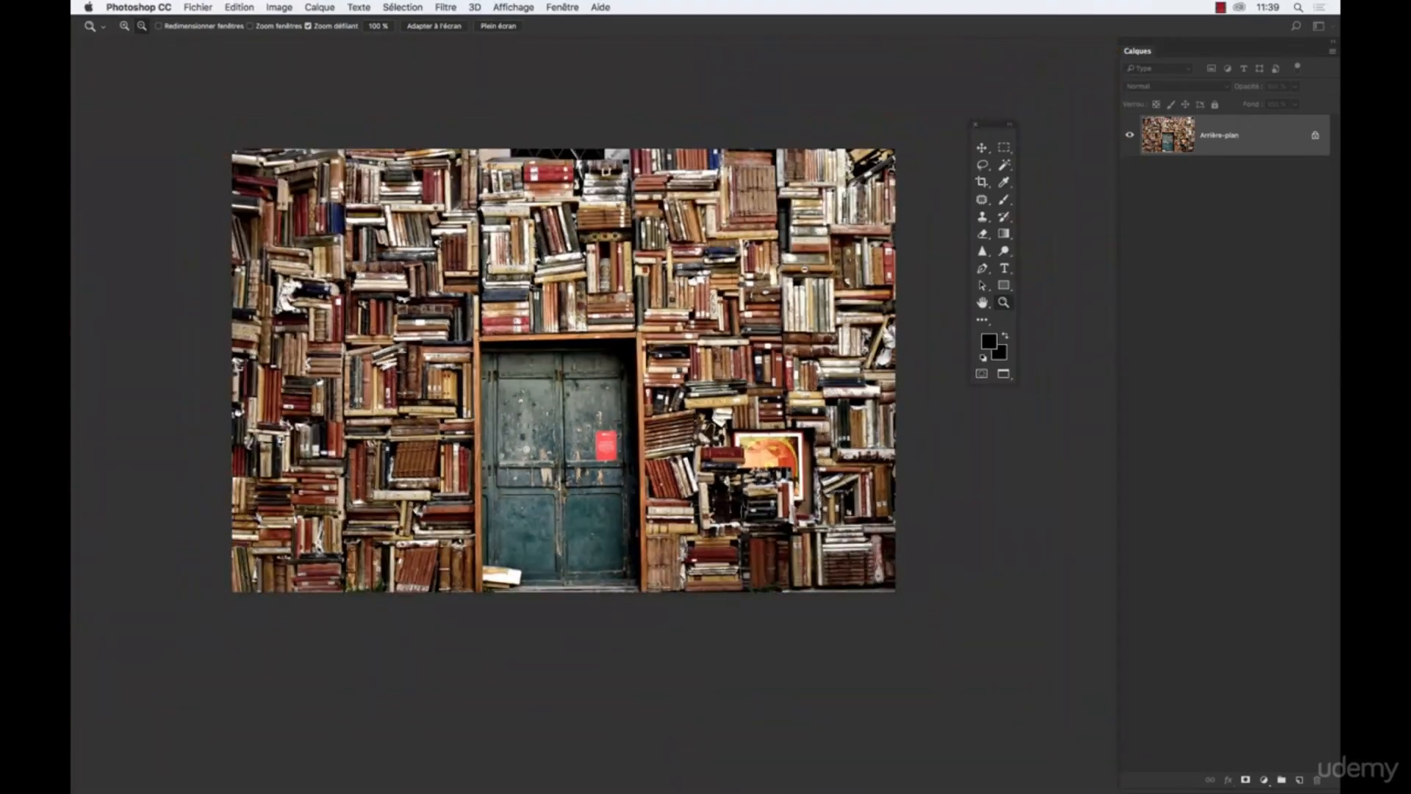
Move the tool palette away from the image, open the Curves adjustment on the books image, reposition its dialog and cancel it
{"action": "left_click_drag", "start_coordinate": [993, 132], "coordinate": [1076, 92]}
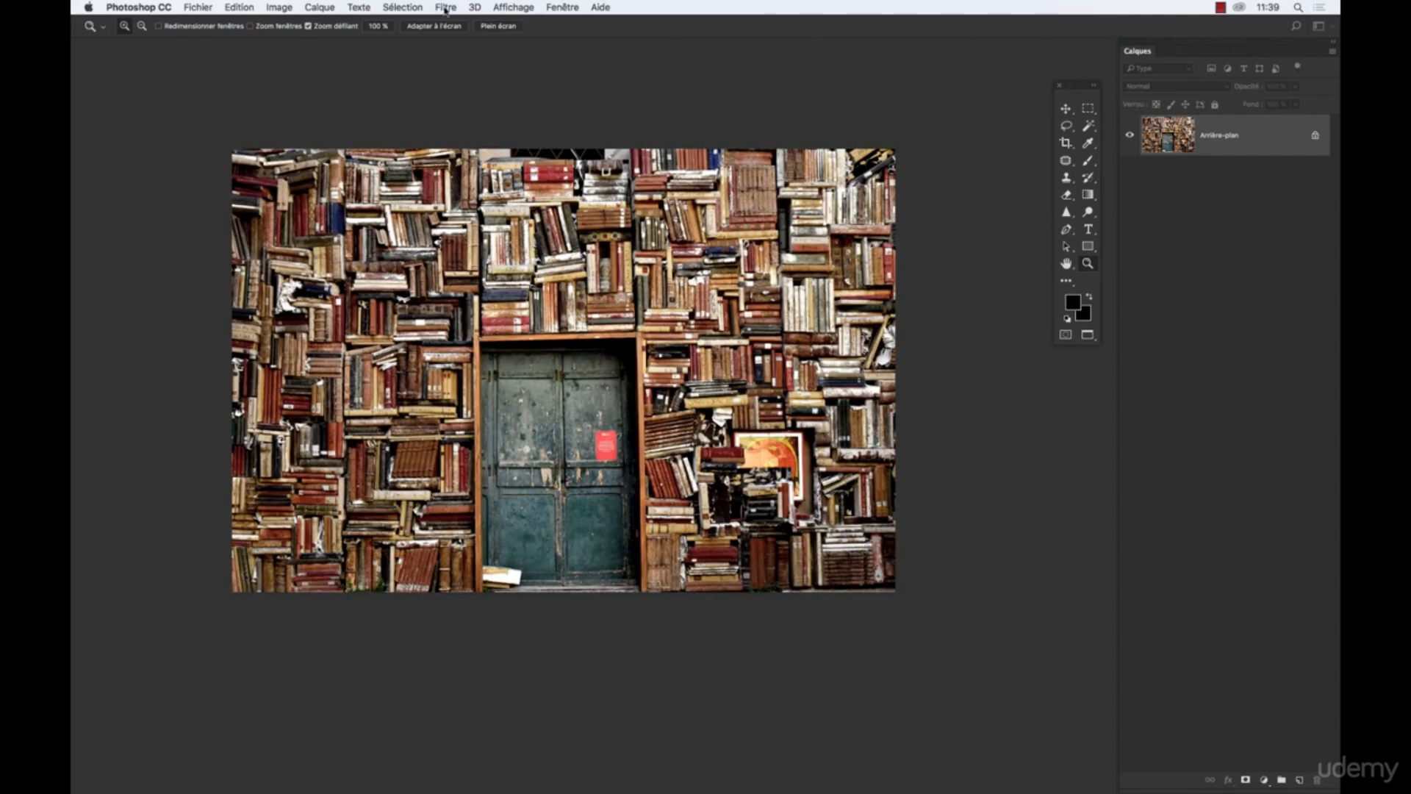
{"action": "left_click", "coordinate": [594, 6]}
{"action": "mouse_move", "coordinate": [280, 7]}
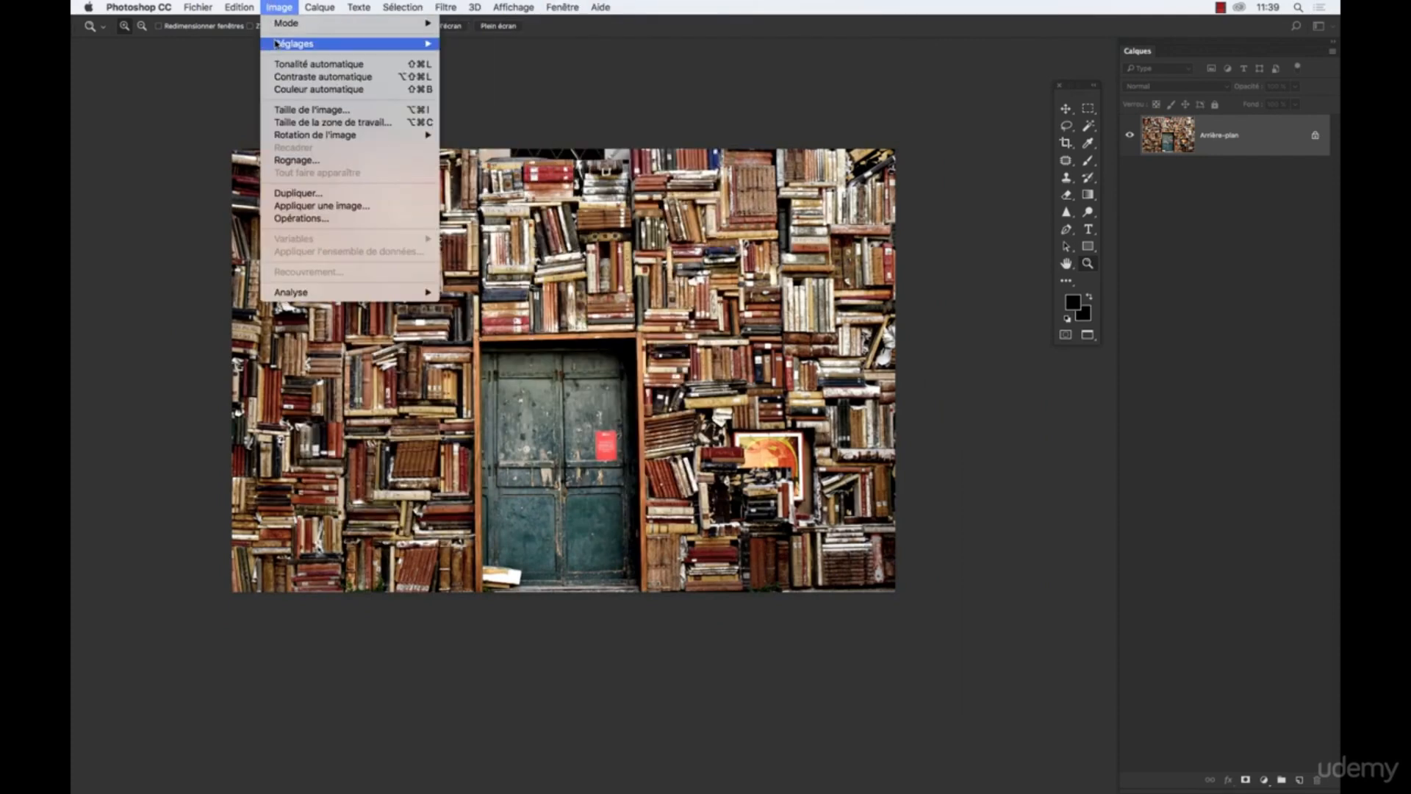
{"action": "mouse_move", "coordinate": [346, 44]}
{"action": "left_click", "coordinate": [588, 68]}
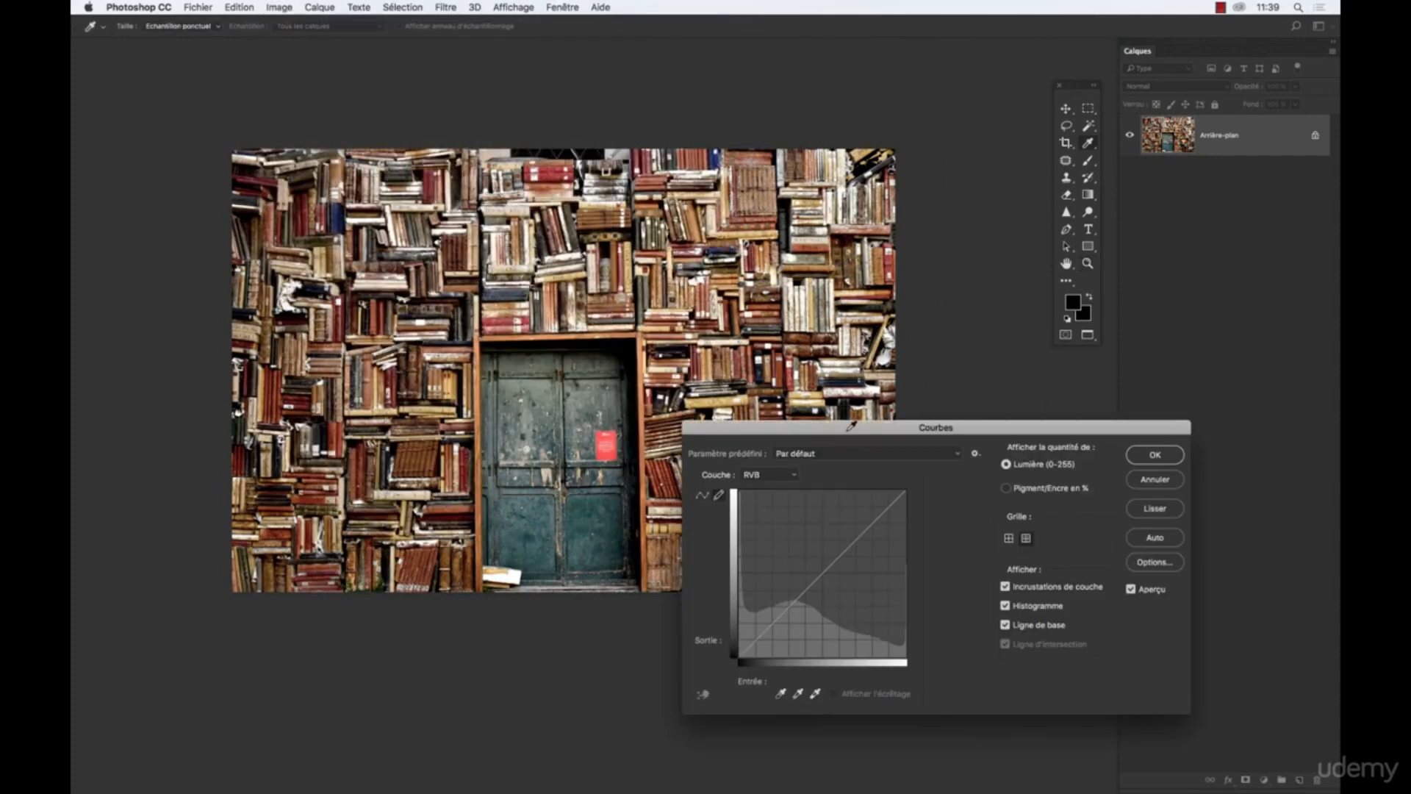
{"action": "left_click_drag", "start_coordinate": [885, 426], "coordinate": [802, 316]}
{"action": "left_click", "coordinate": [1056, 352]}
{"action": "key", "text": "z"}
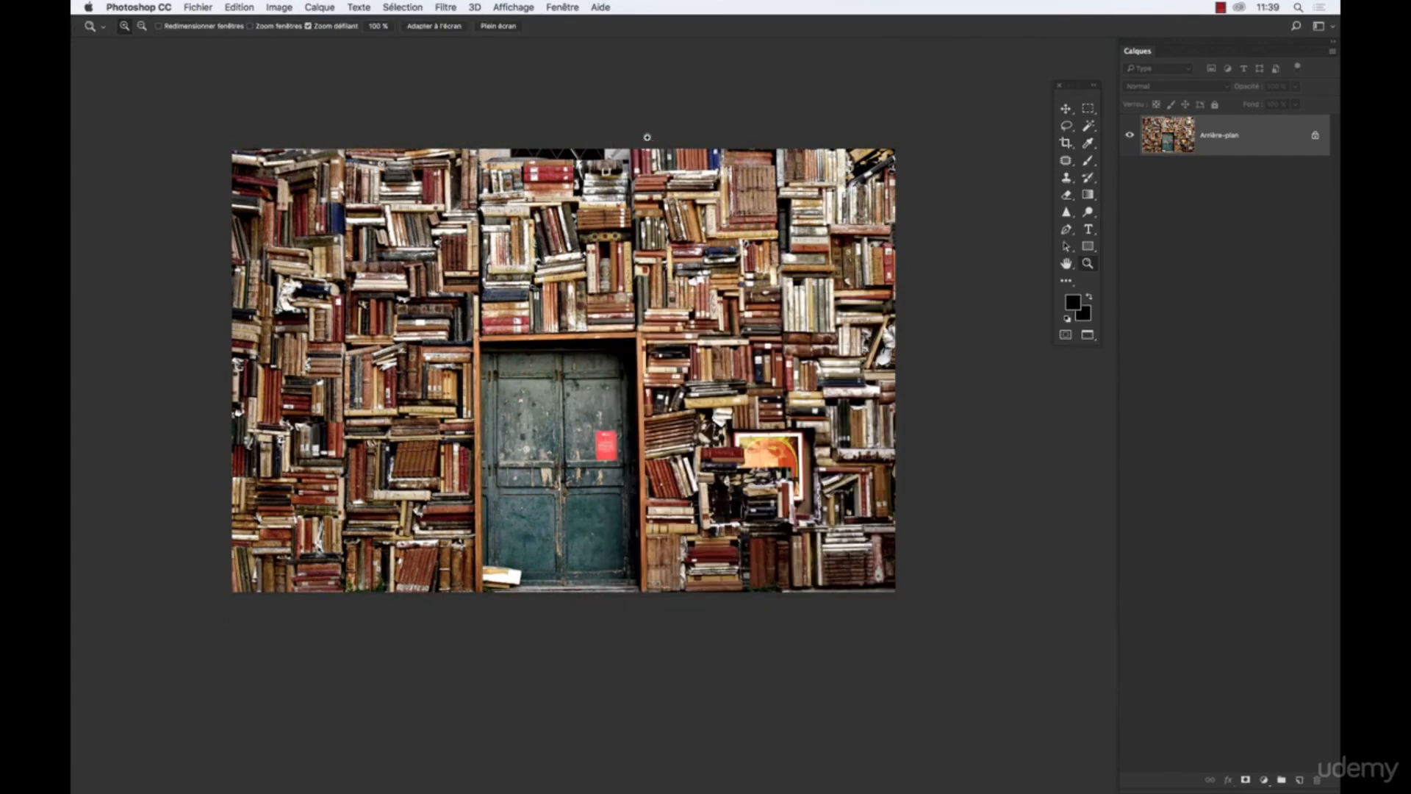
Move the tool palette closer to the image and switch to full-screen mode without menus
{"action": "left_click_drag", "start_coordinate": [1077, 85], "coordinate": [1023, 112]}
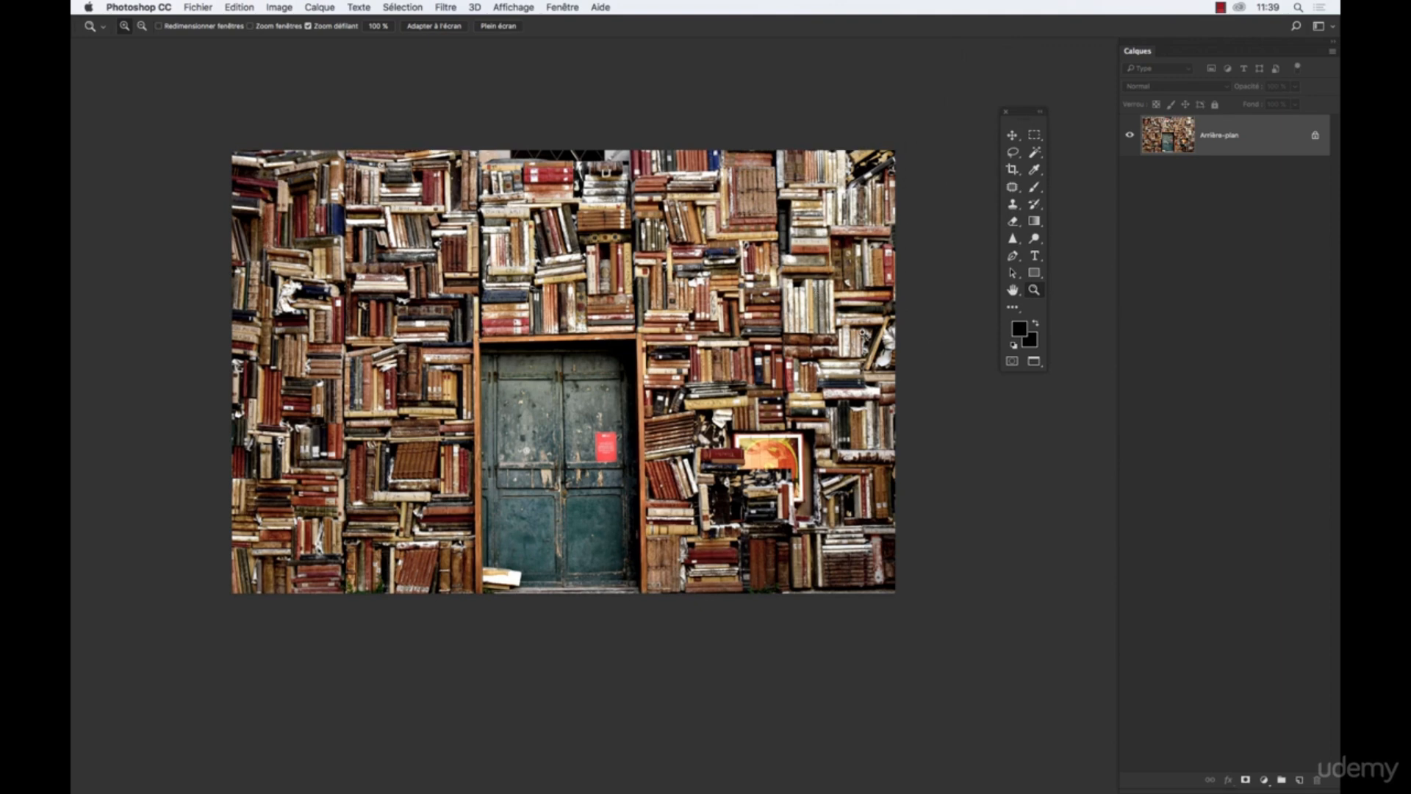
{"action": "left_click", "coordinate": [1040, 365]}
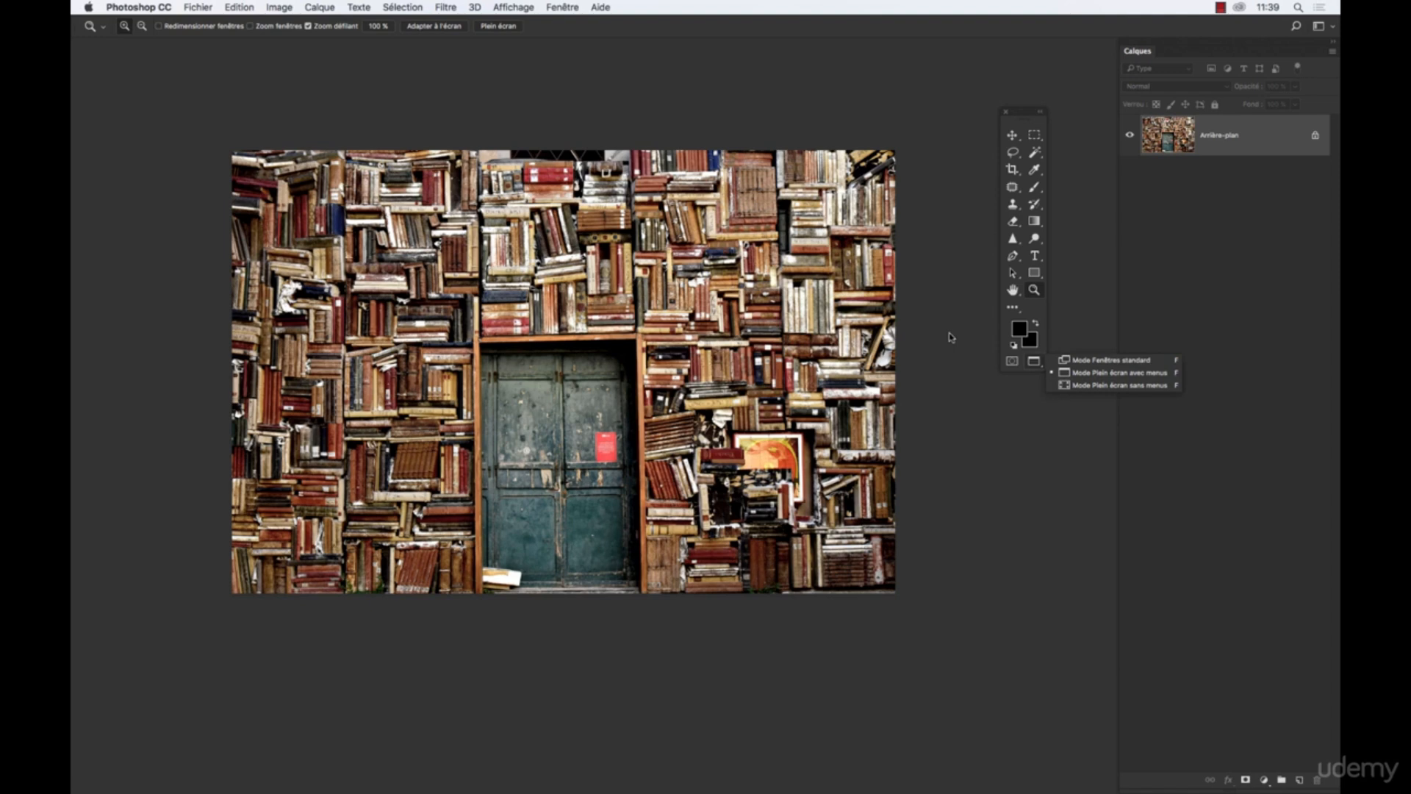
{"action": "left_click", "coordinate": [1091, 385]}
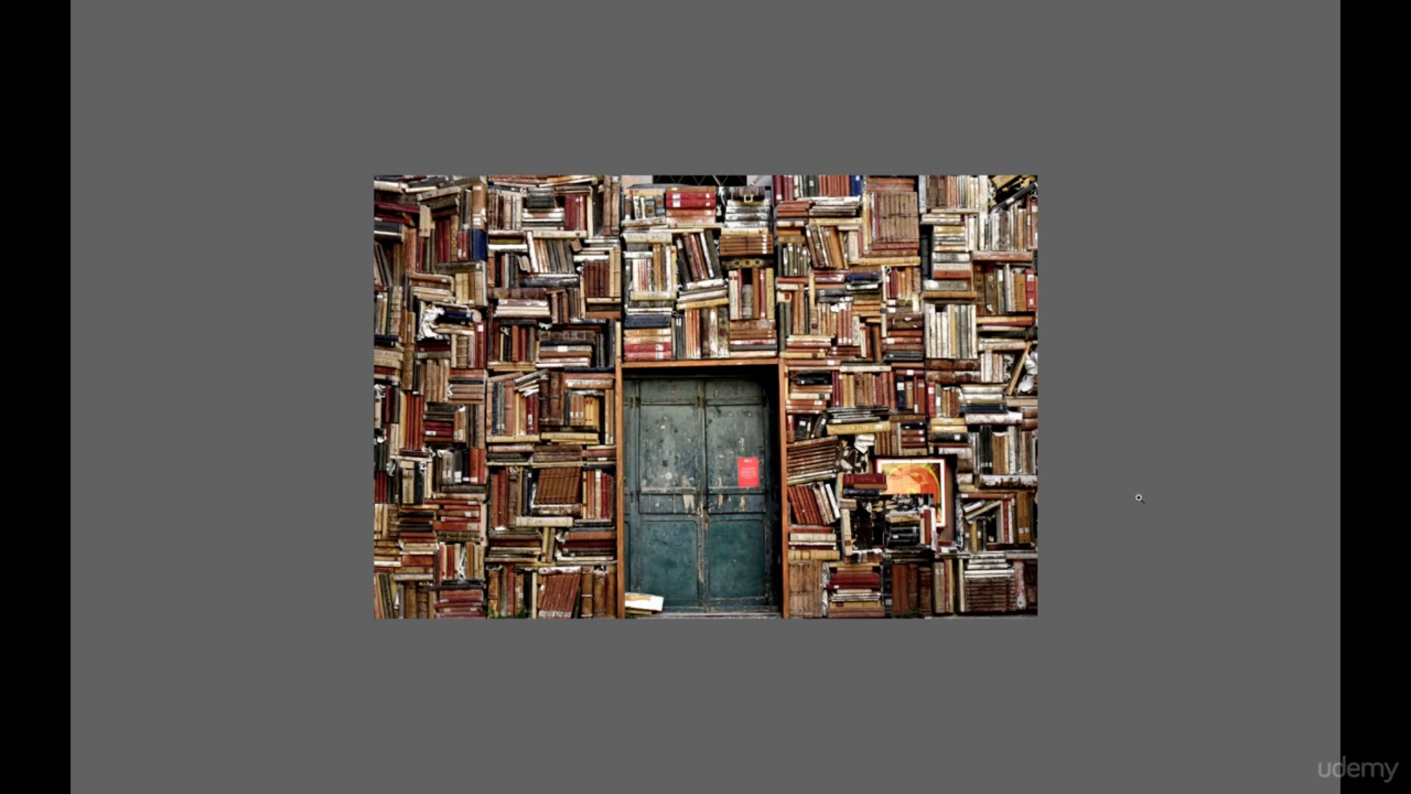
Zoom in on the books image in the menu-free full-screen mode and pan it to examine the area around the door
{"action": "key", "text": "ctrl+plus"}
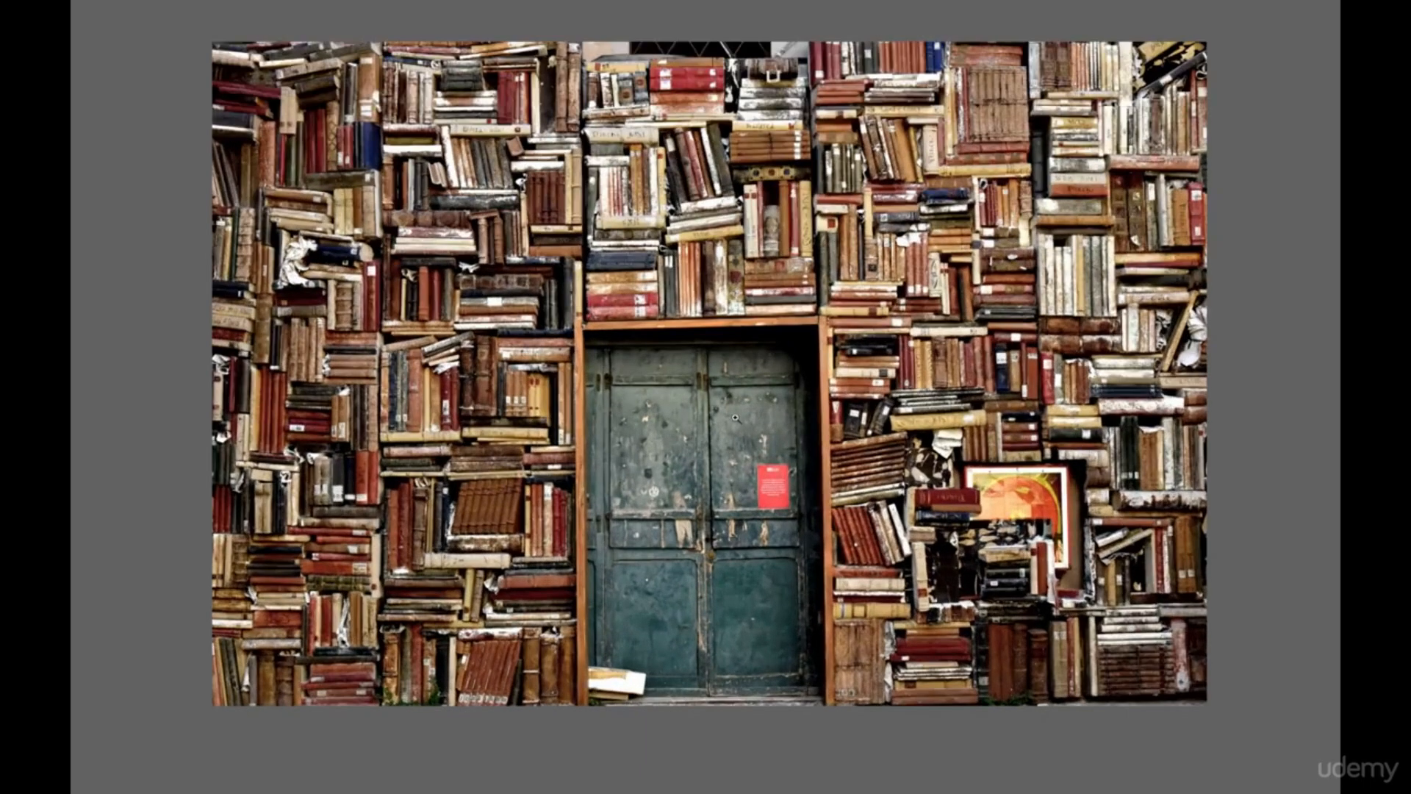
{"action": "key", "text": "ctrl+plus"}
{"action": "left_click_drag", "start_coordinate": [713, 649], "coordinate": [373, 768]}
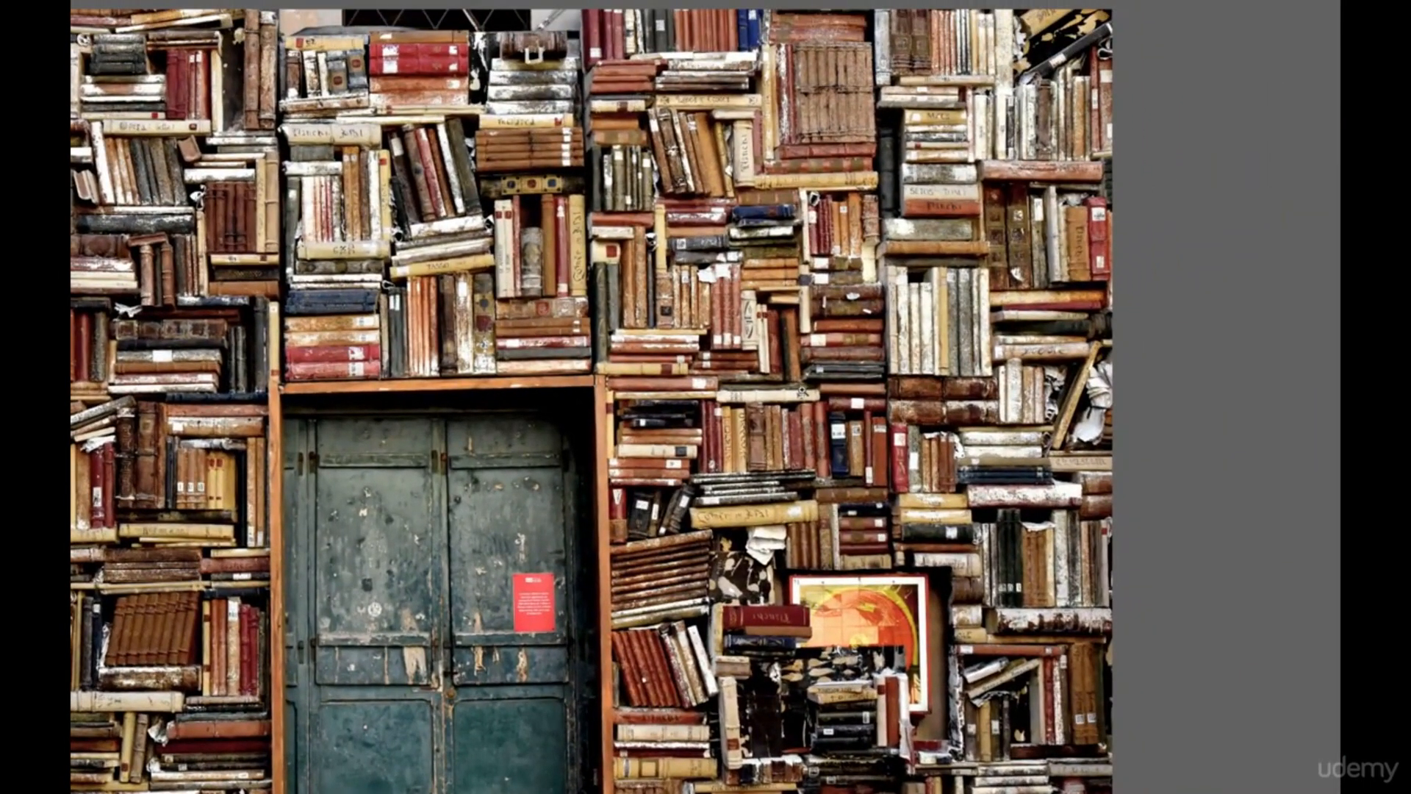
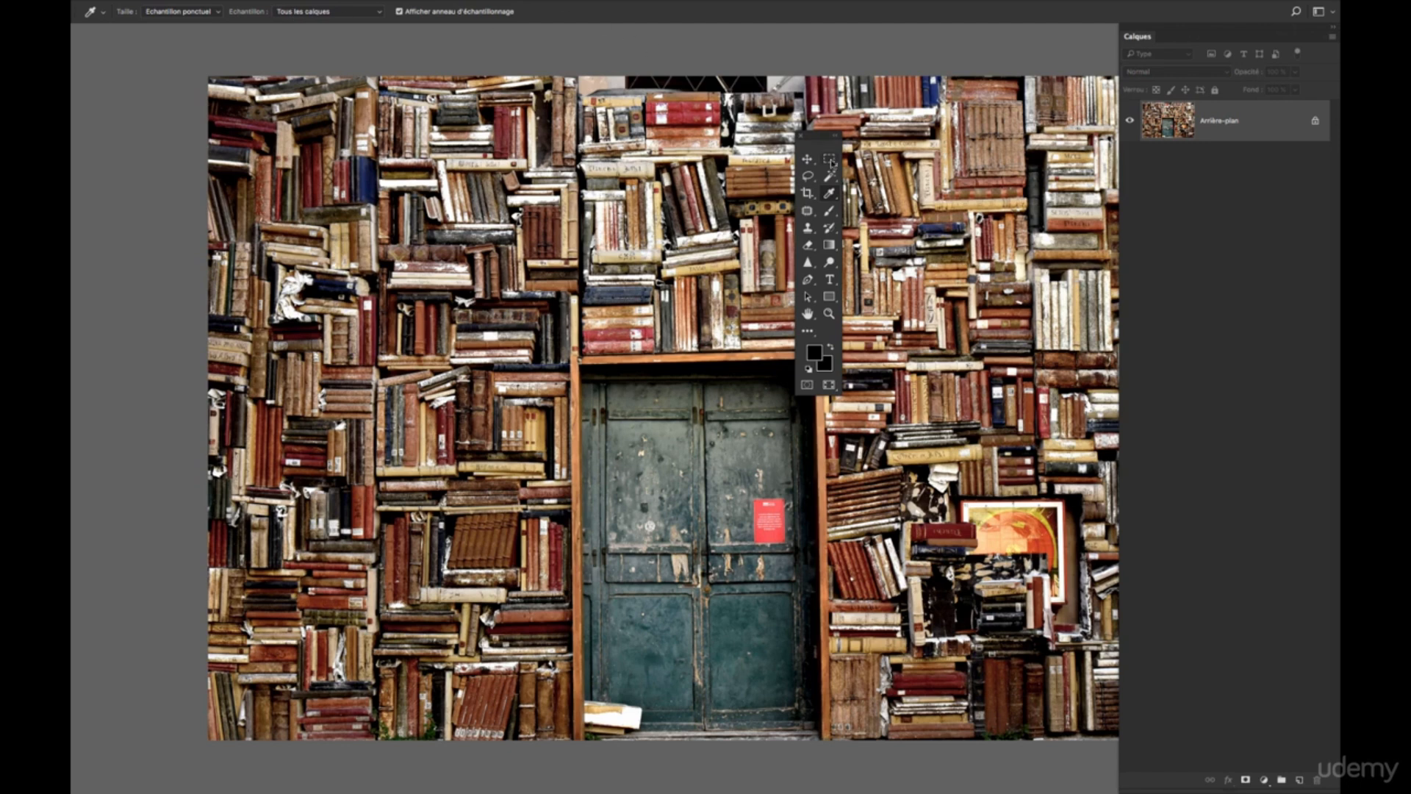
Select several tools in turn, including the Lasso, Eyedropper and Eraser, to examine their options, ending with the Move tool
{"action": "left_click", "coordinate": [808, 159]}
{"action": "left_click", "coordinate": [830, 160]}
{"action": "left_click", "coordinate": [830, 177]}
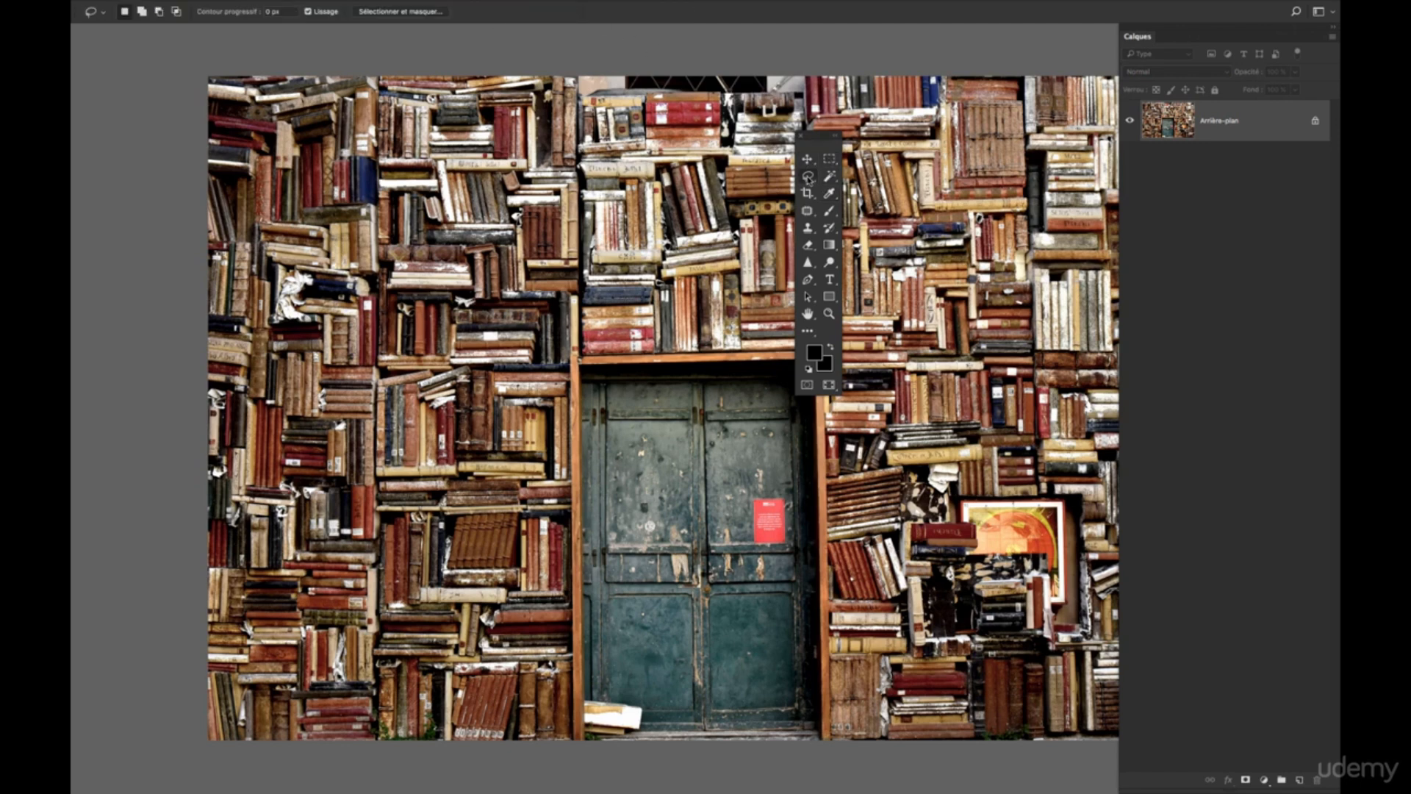
{"action": "left_click", "coordinate": [807, 194]}
{"action": "left_click", "coordinate": [830, 194]}
{"action": "left_click", "coordinate": [830, 211]}
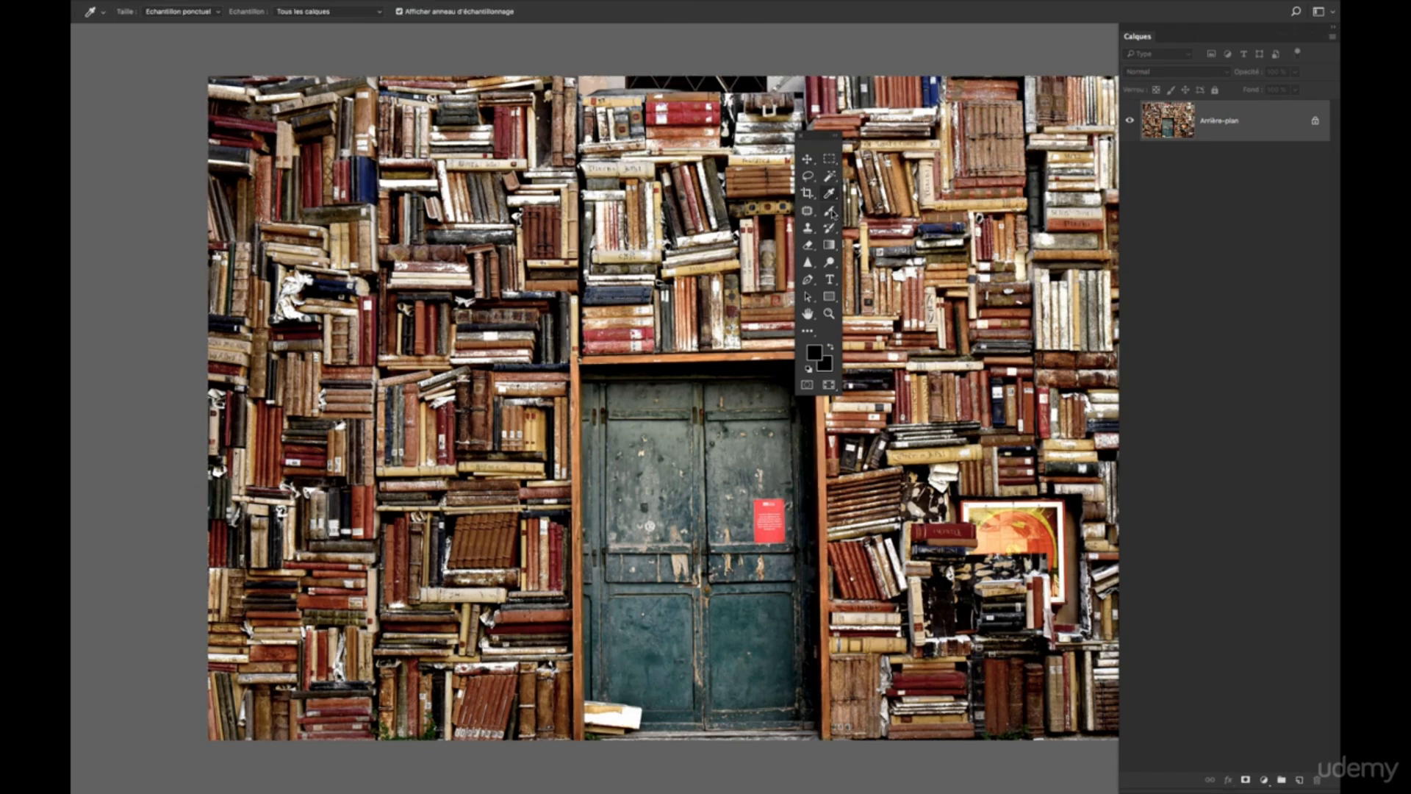
{"action": "left_click", "coordinate": [808, 245]}
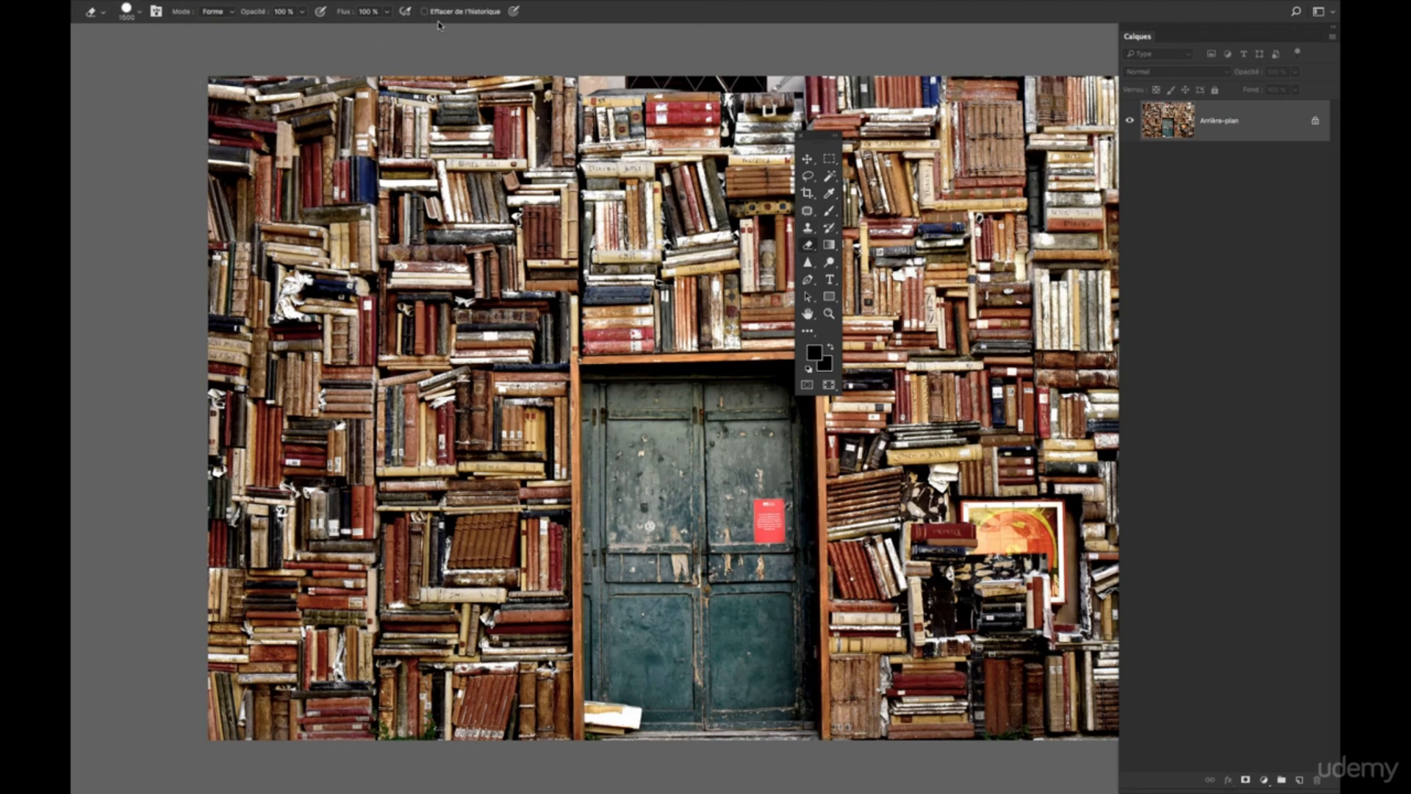
{"action": "left_click", "coordinate": [831, 162]}
{"action": "left_click", "coordinate": [808, 159]}
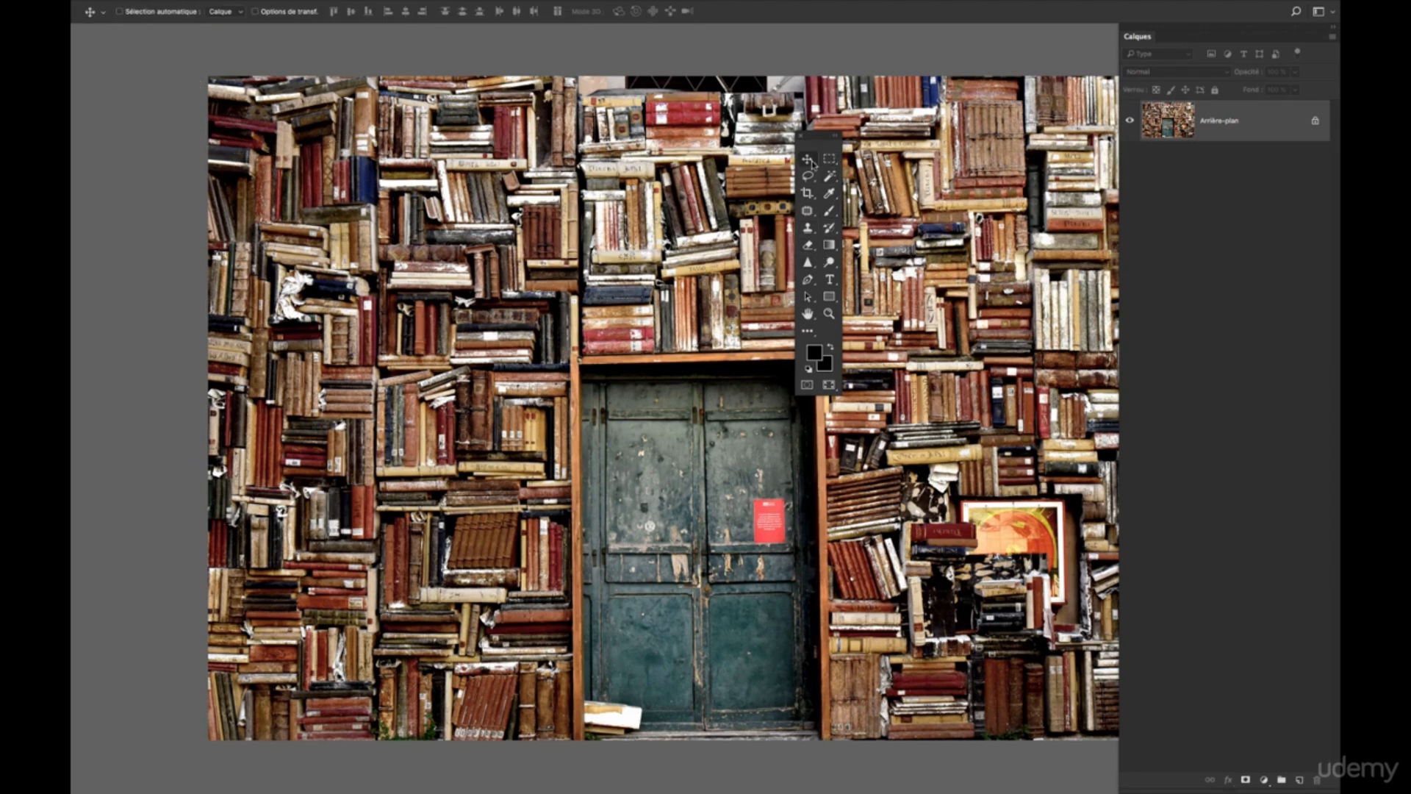
Hide and show all panels repeatedly, selecting the Eyedropper and then the Brush tool while they are shown
{"action": "key", "text": "Tab"}
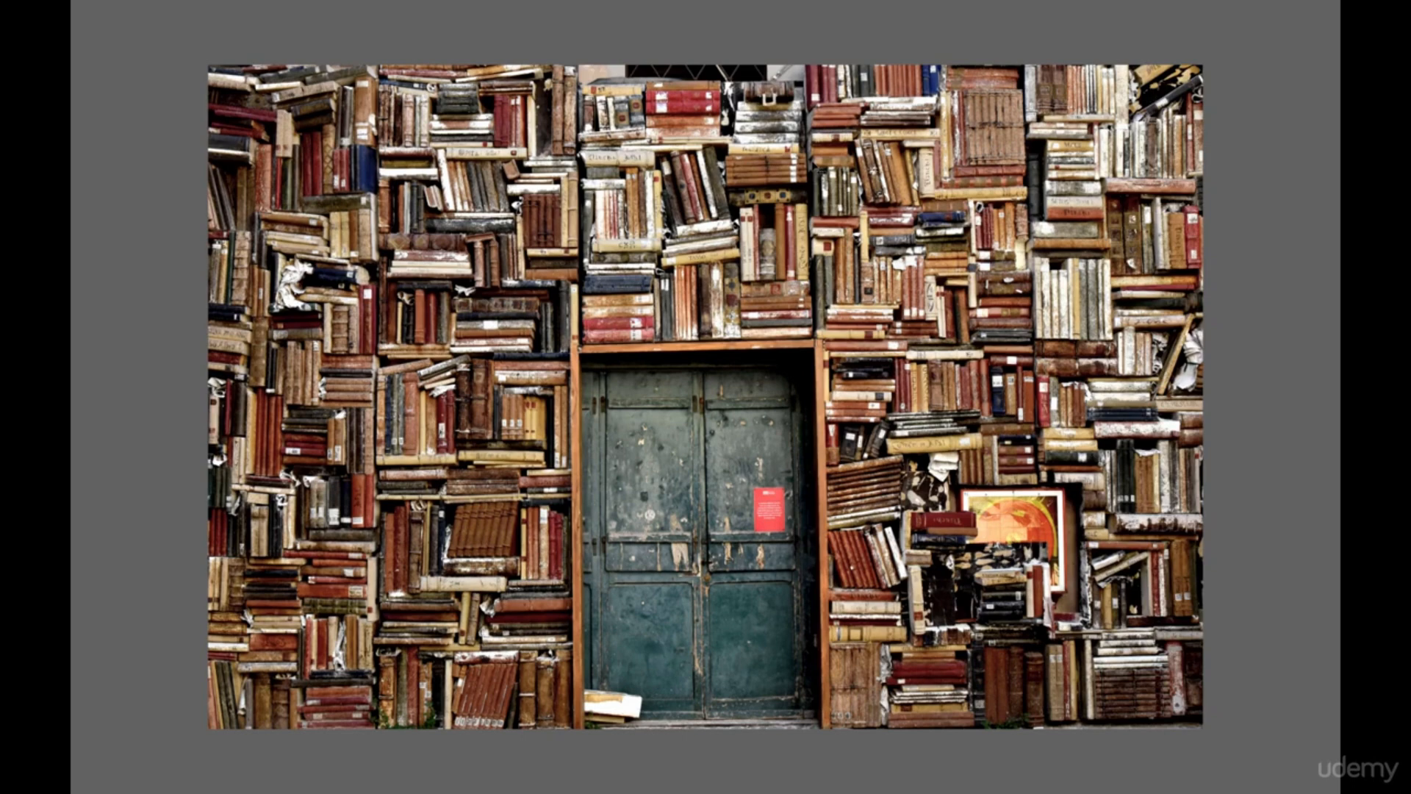
{"action": "key", "text": "Tab"}
{"action": "left_click", "coordinate": [832, 195]}
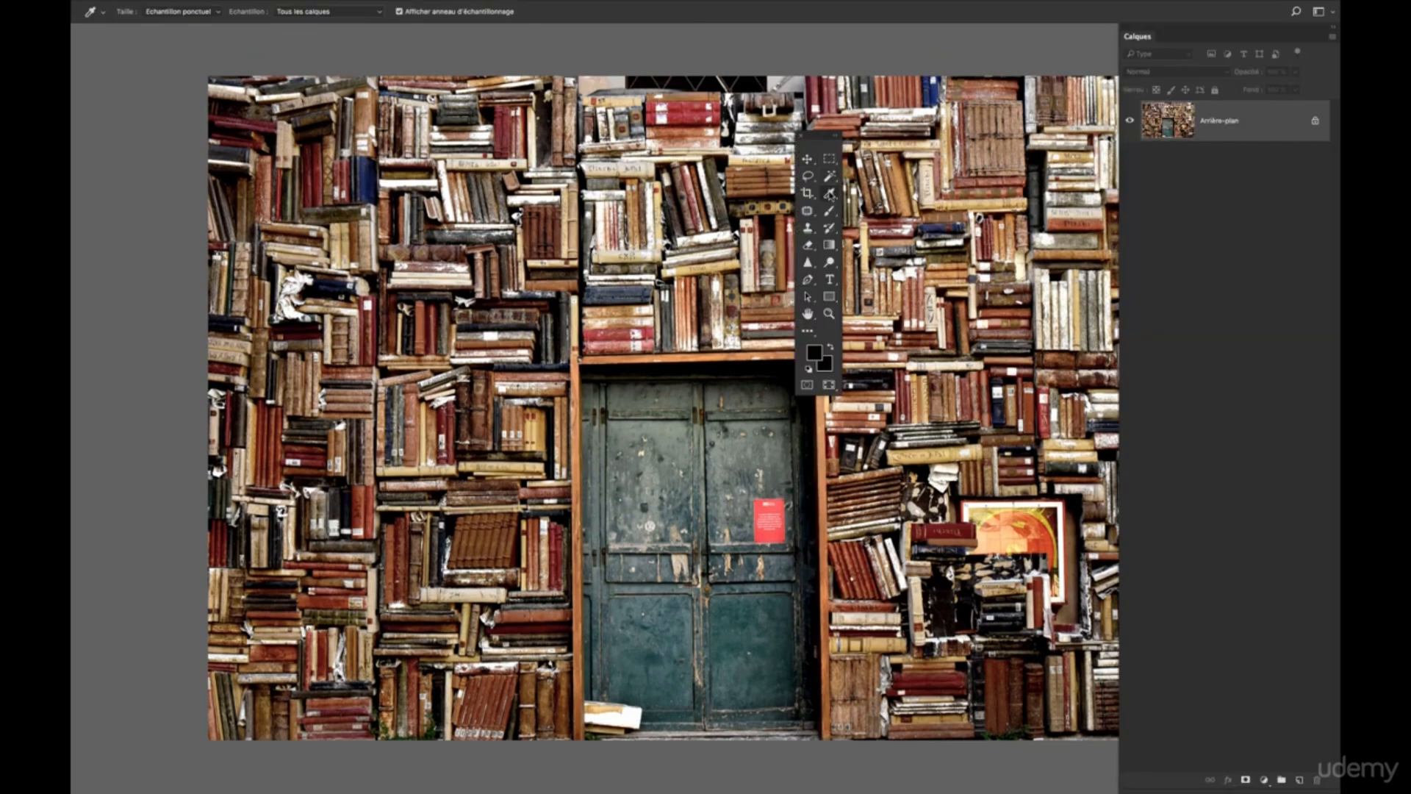
{"action": "key", "text": "Tab"}
{"action": "key", "text": "Tab"}
{"action": "left_click", "coordinate": [830, 212]}
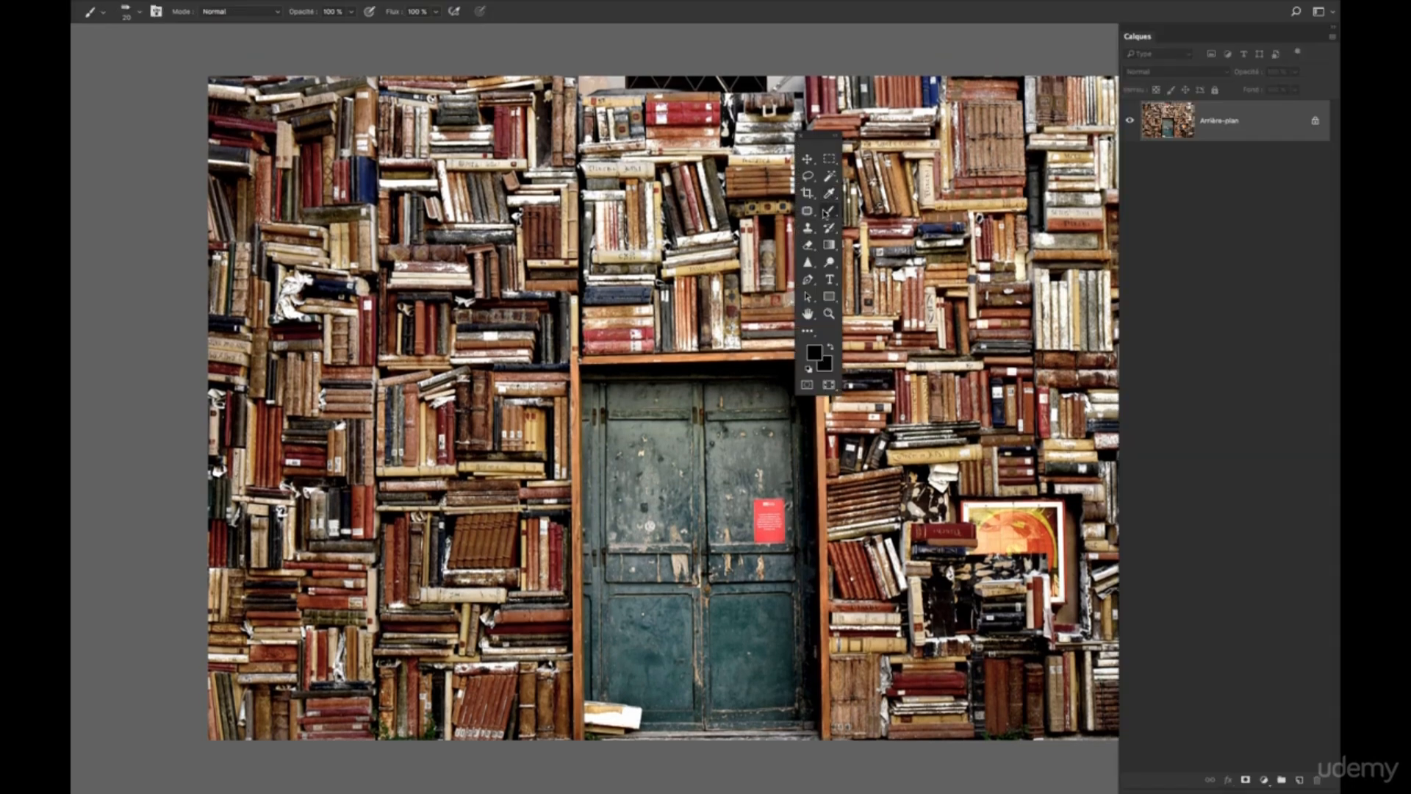
{"action": "key", "text": "Tab"}
{"action": "key", "text": "Tab"}
{"action": "key", "text": "Tab"}
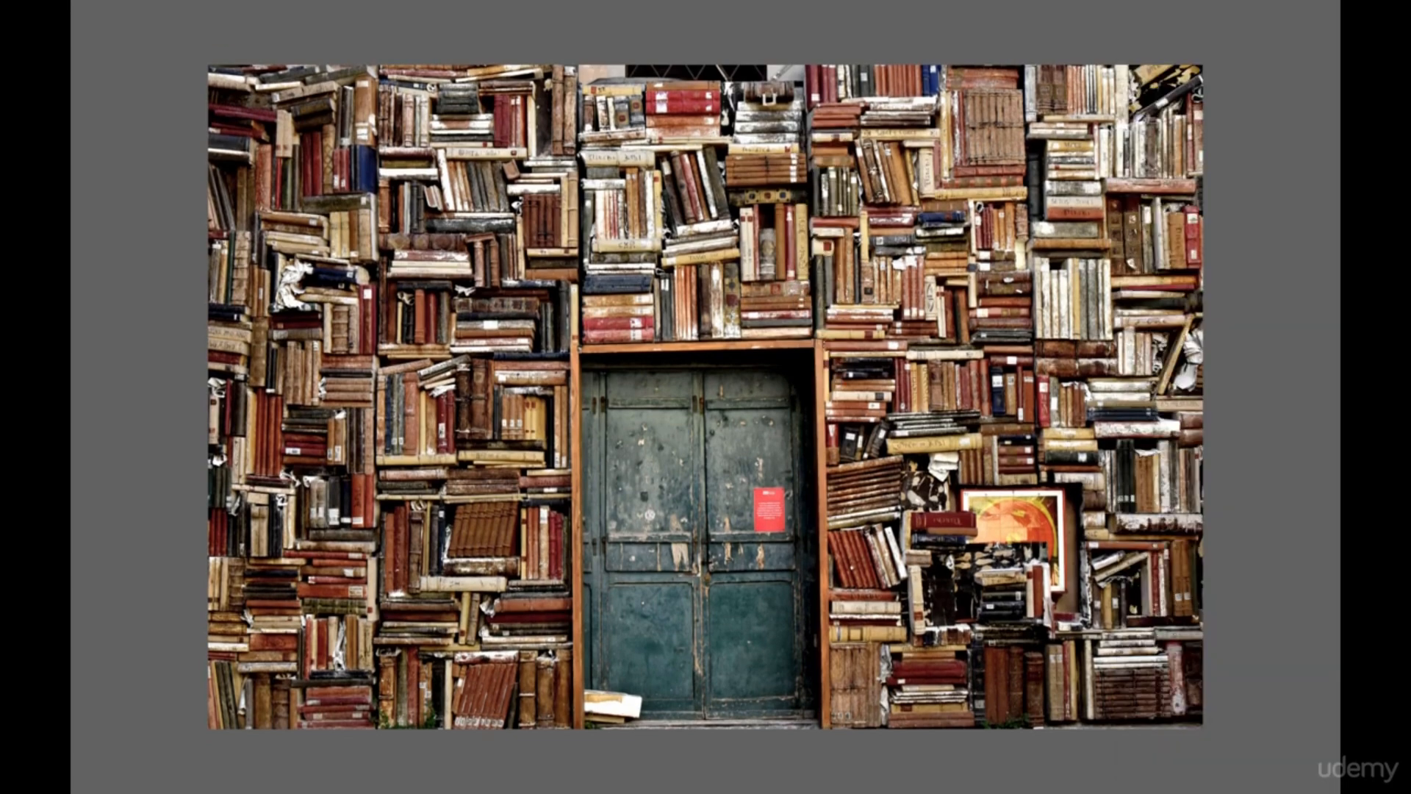
{"action": "key", "text": "Tab"}
{"action": "key", "text": "Tab"}
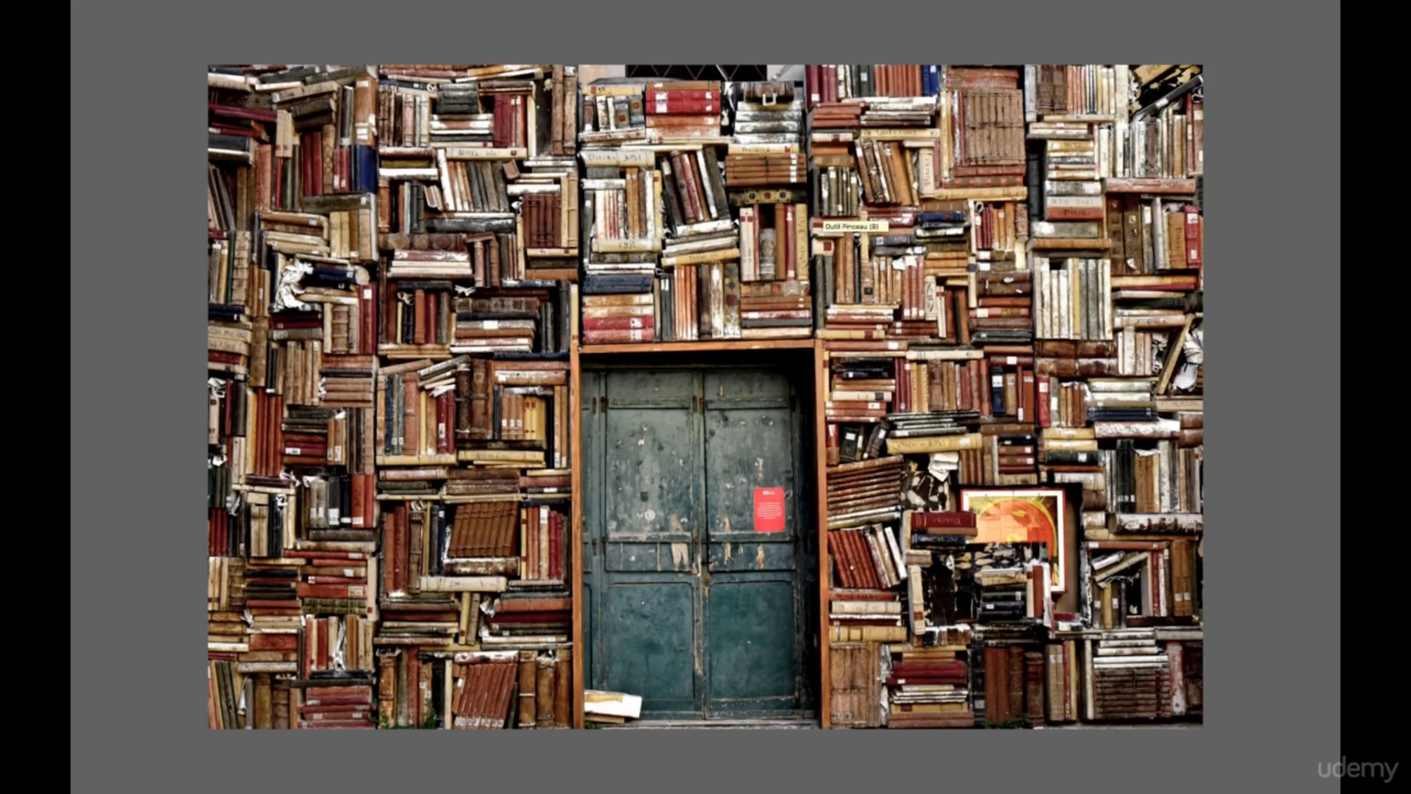
{"action": "key", "text": "Tab"}
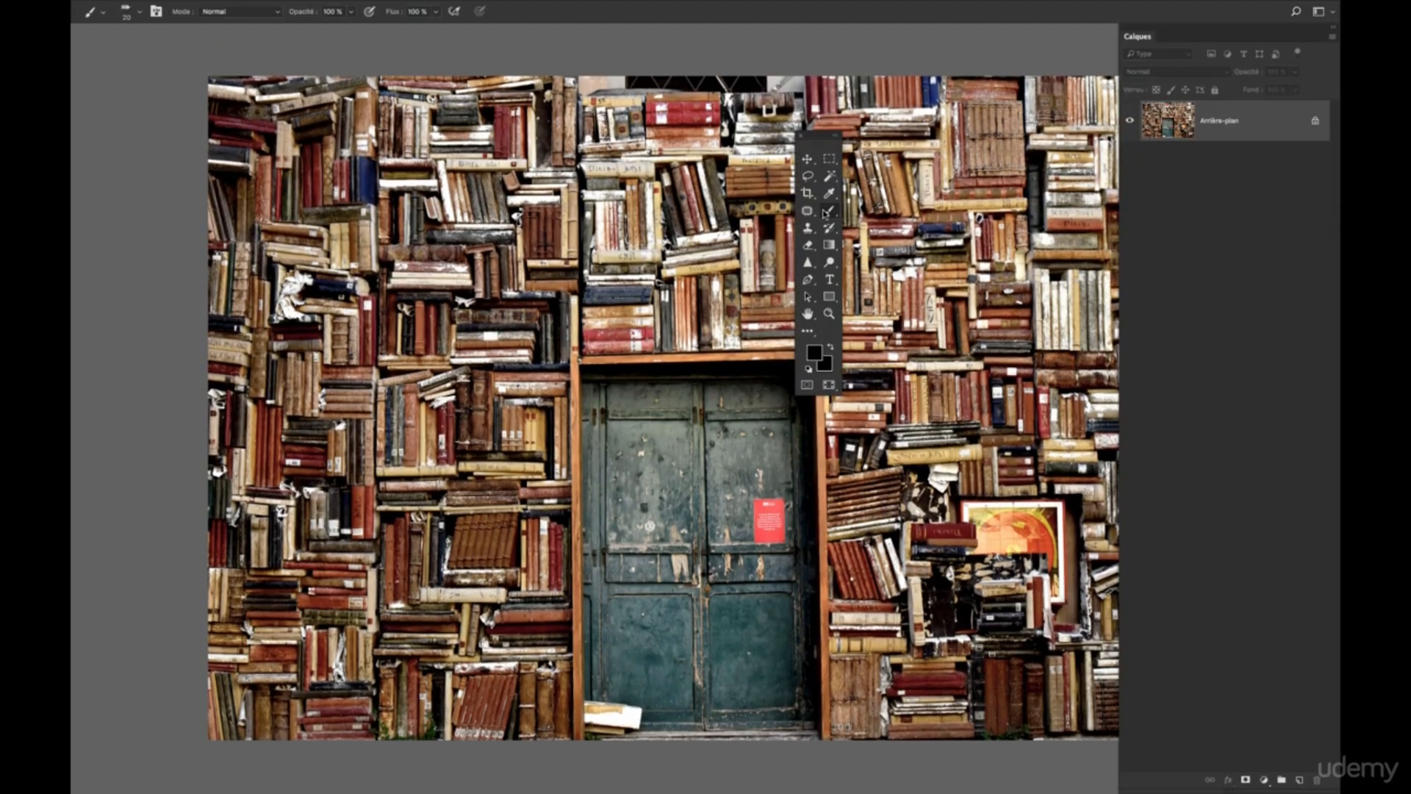
{"action": "key", "text": "Tab"}
Return to the standard screen mode, then switch to full-screen mode with menus and reposition the books image
{"action": "key", "text": "f"}
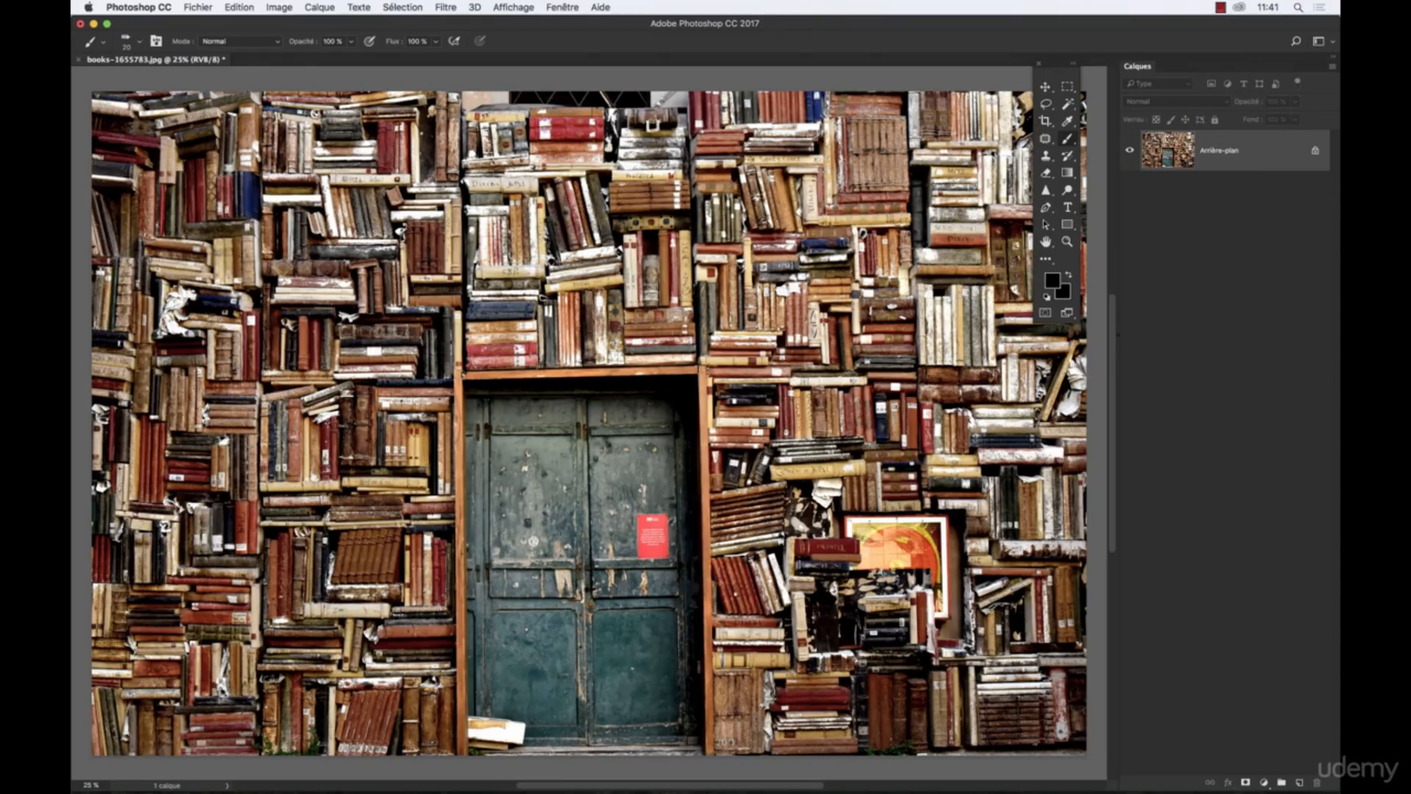
{"action": "left_click", "coordinate": [1070, 313]}
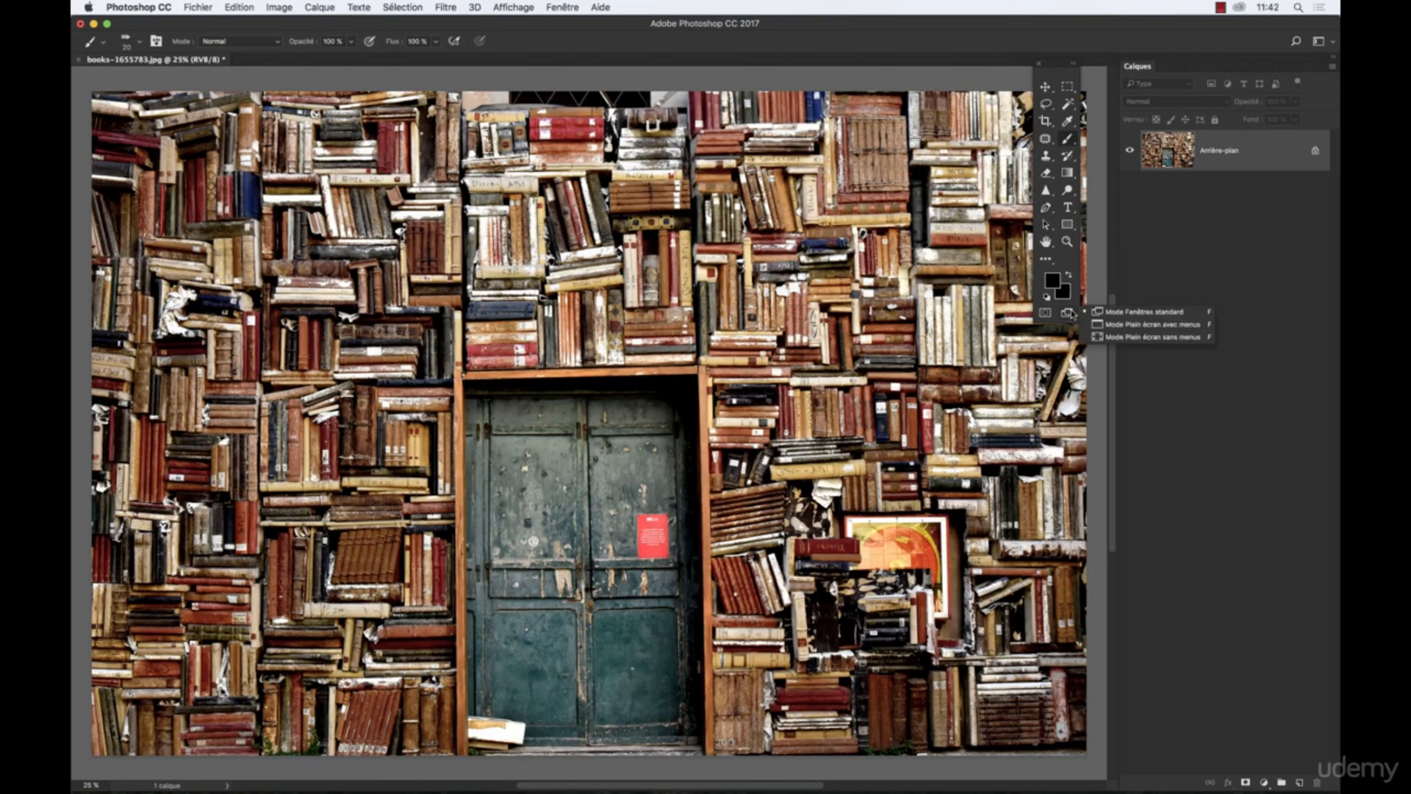
{"action": "left_click", "coordinate": [1151, 327]}
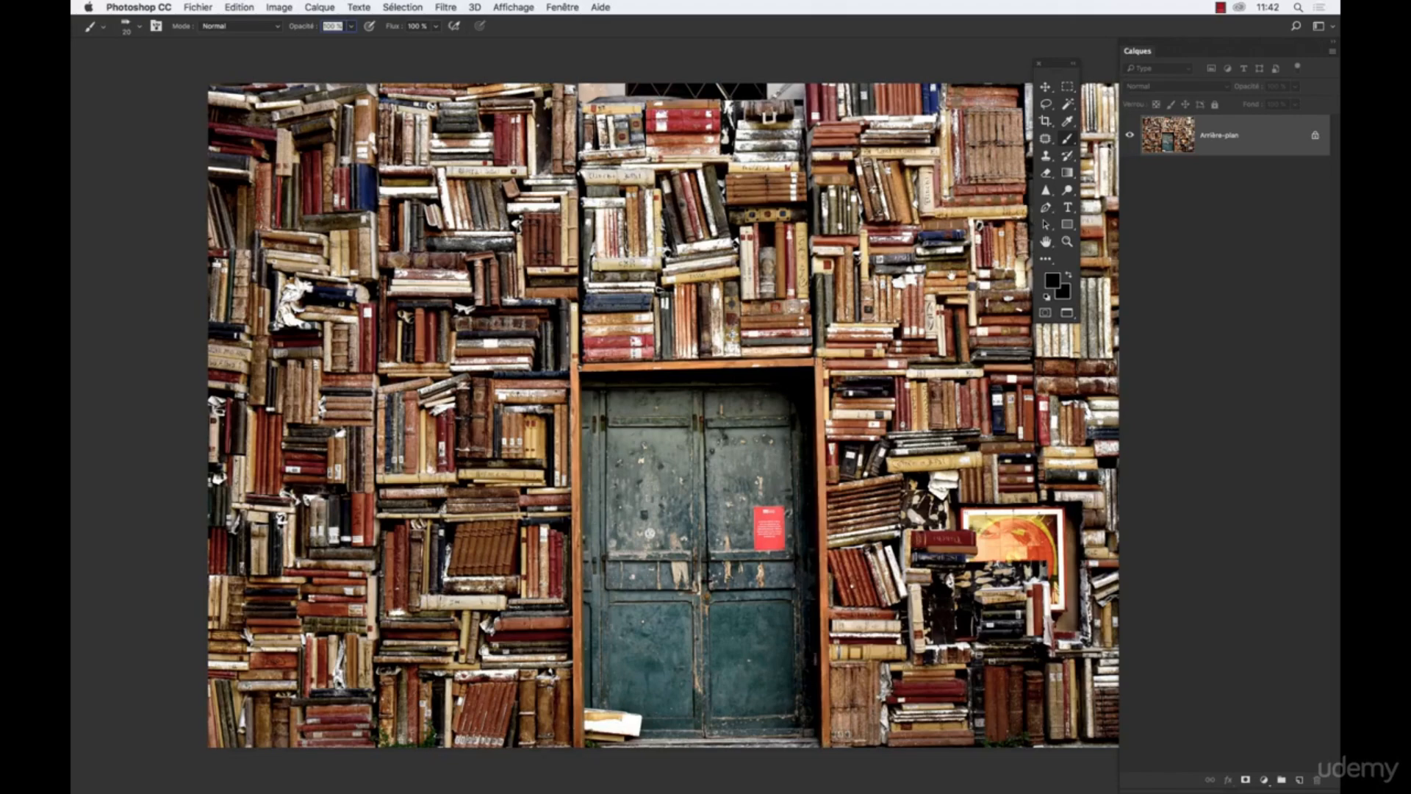
{"action": "left_click_drag", "start_coordinate": [952, 276], "coordinate": [728, 340]}
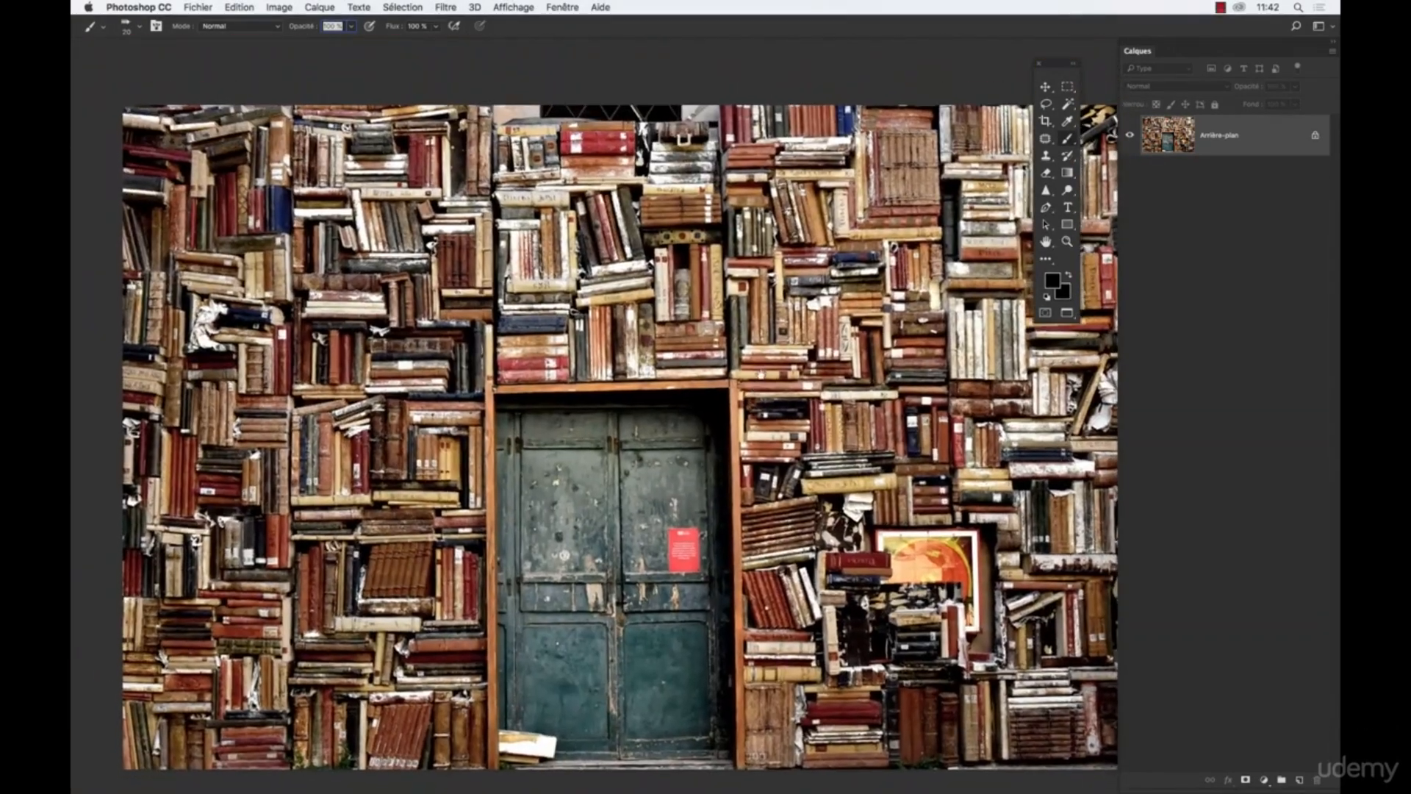
{"action": "left_click_drag", "start_coordinate": [684, 408], "coordinate": [666, 372]}
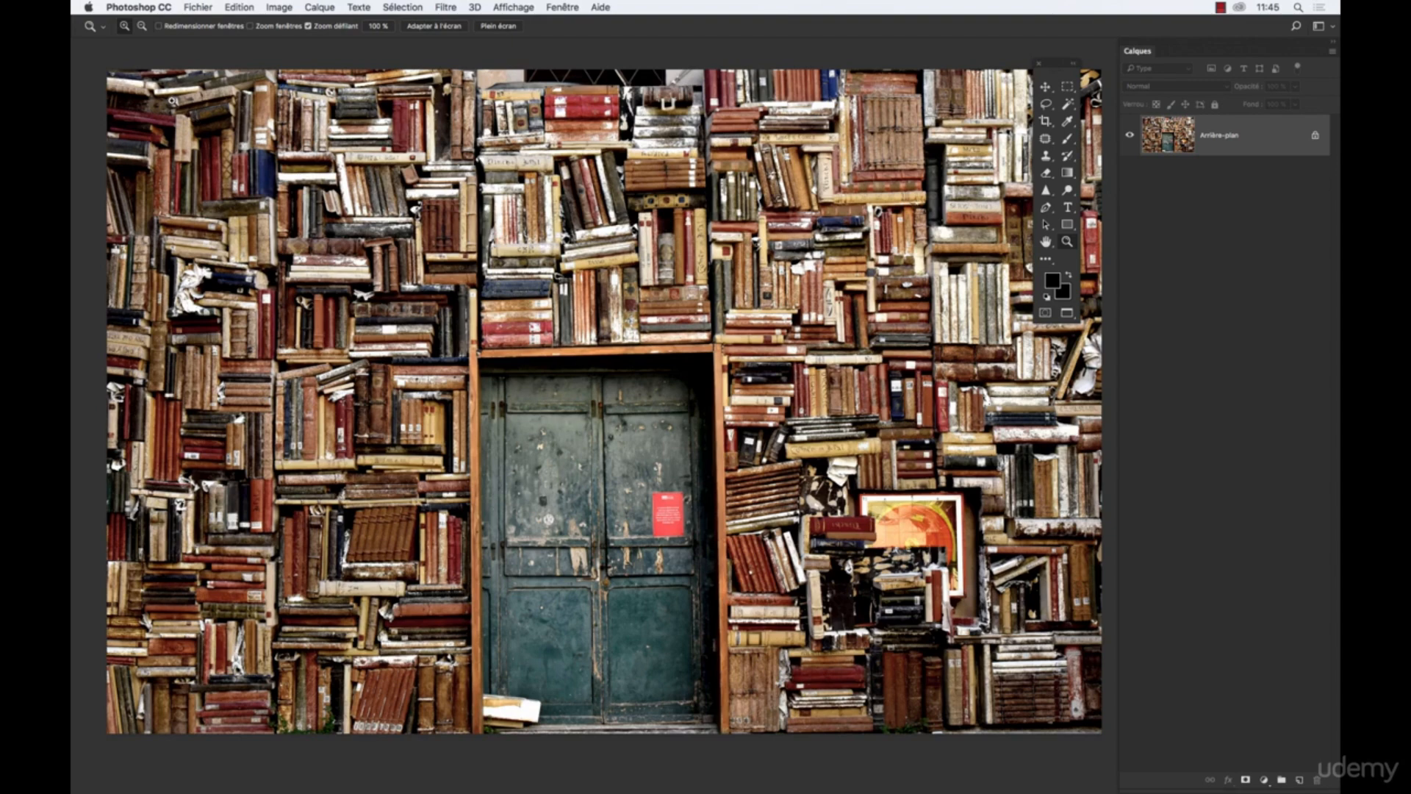
Try the scroll-wheel zoom option on and off in the Tools preferences and cancel the dialog
{"action": "left_click", "coordinate": [168, 8]}
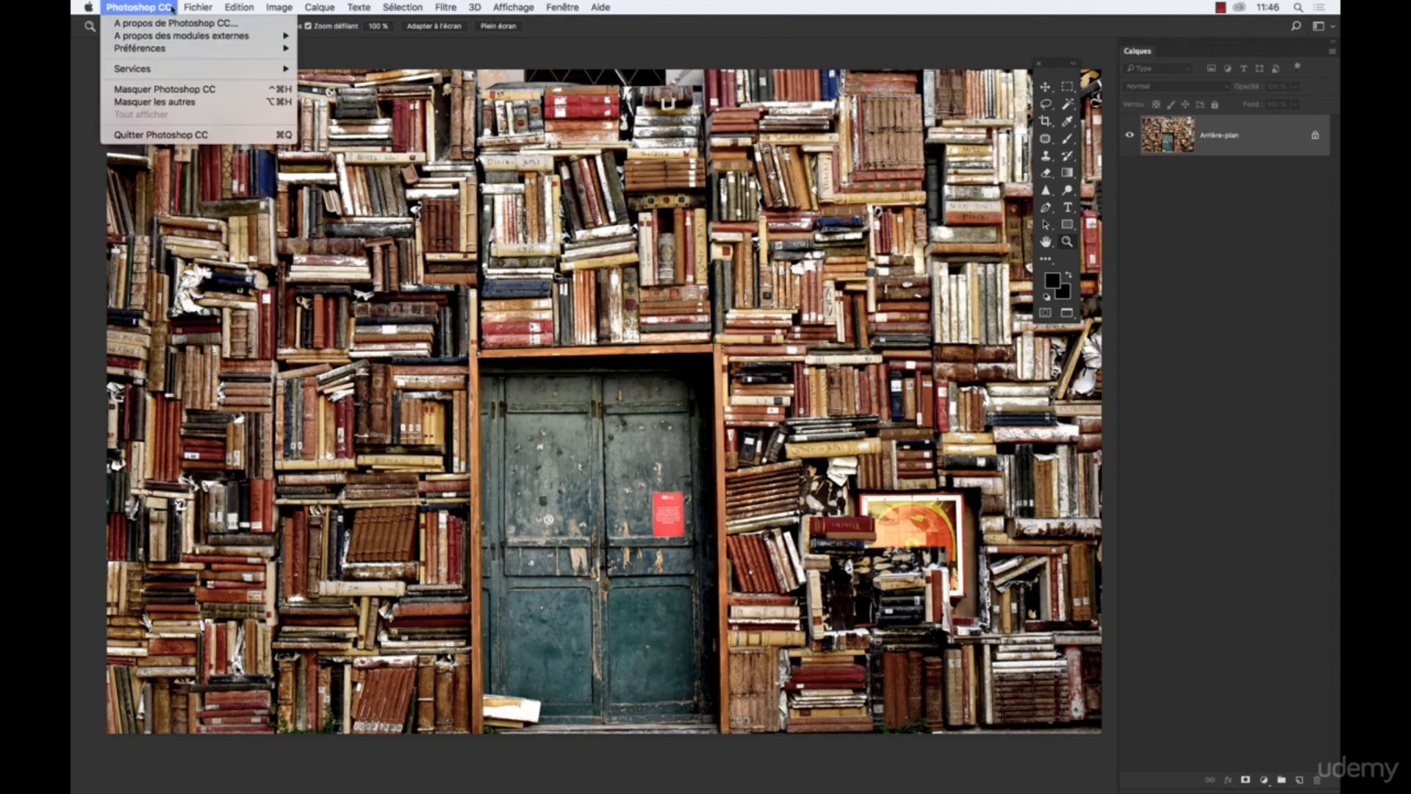
{"action": "mouse_move", "coordinate": [172, 49]}
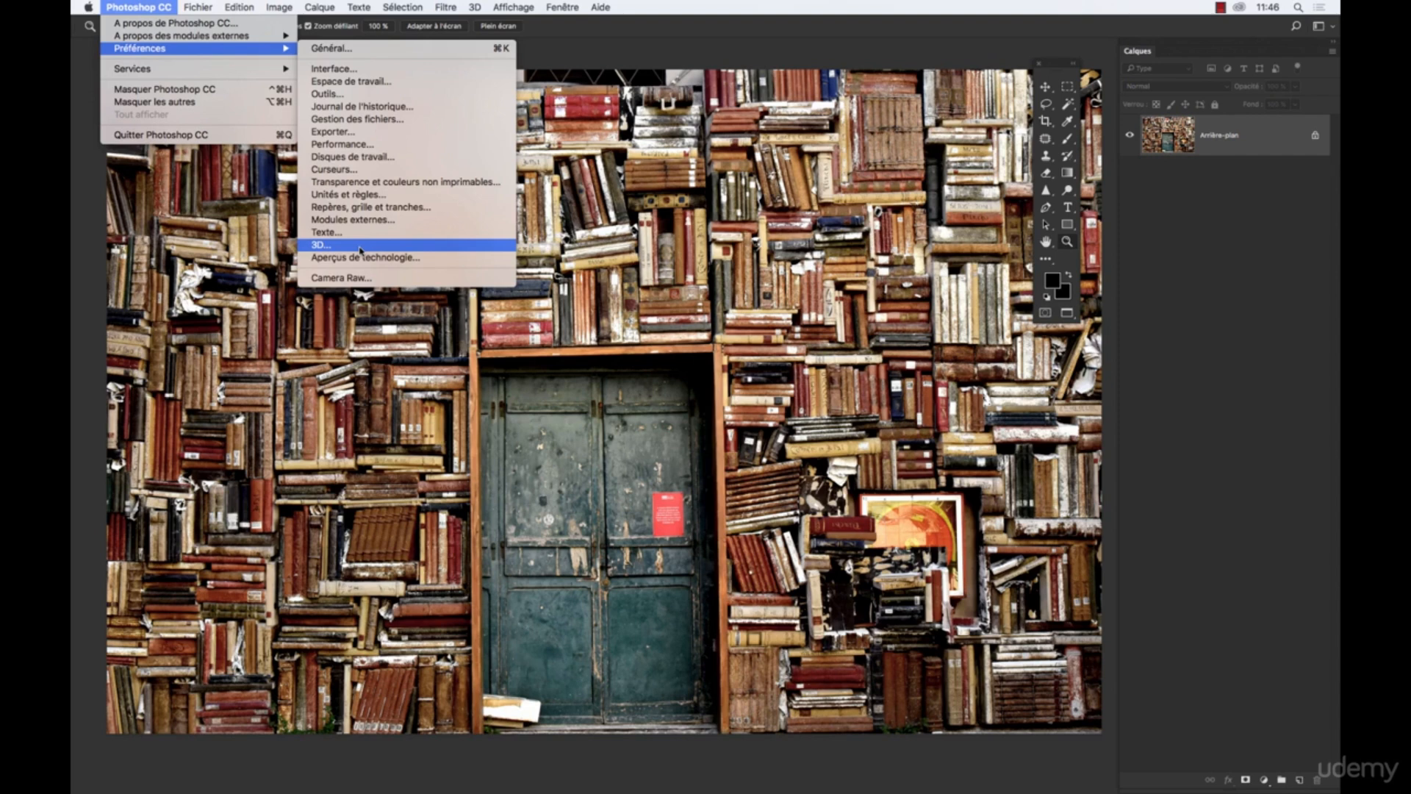
{"action": "left_click", "coordinate": [380, 100]}
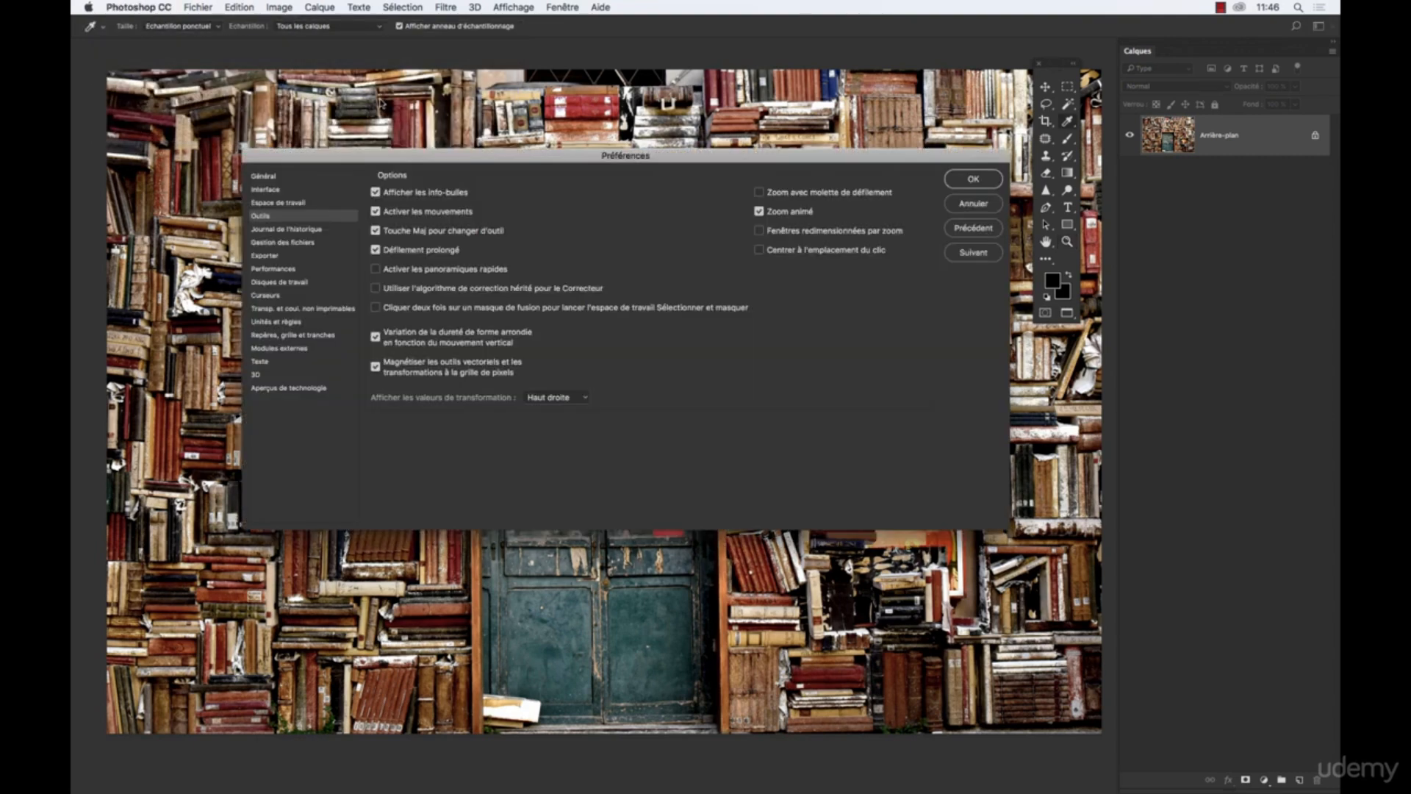
{"action": "left_click_drag", "start_coordinate": [401, 153], "coordinate": [358, 124]}
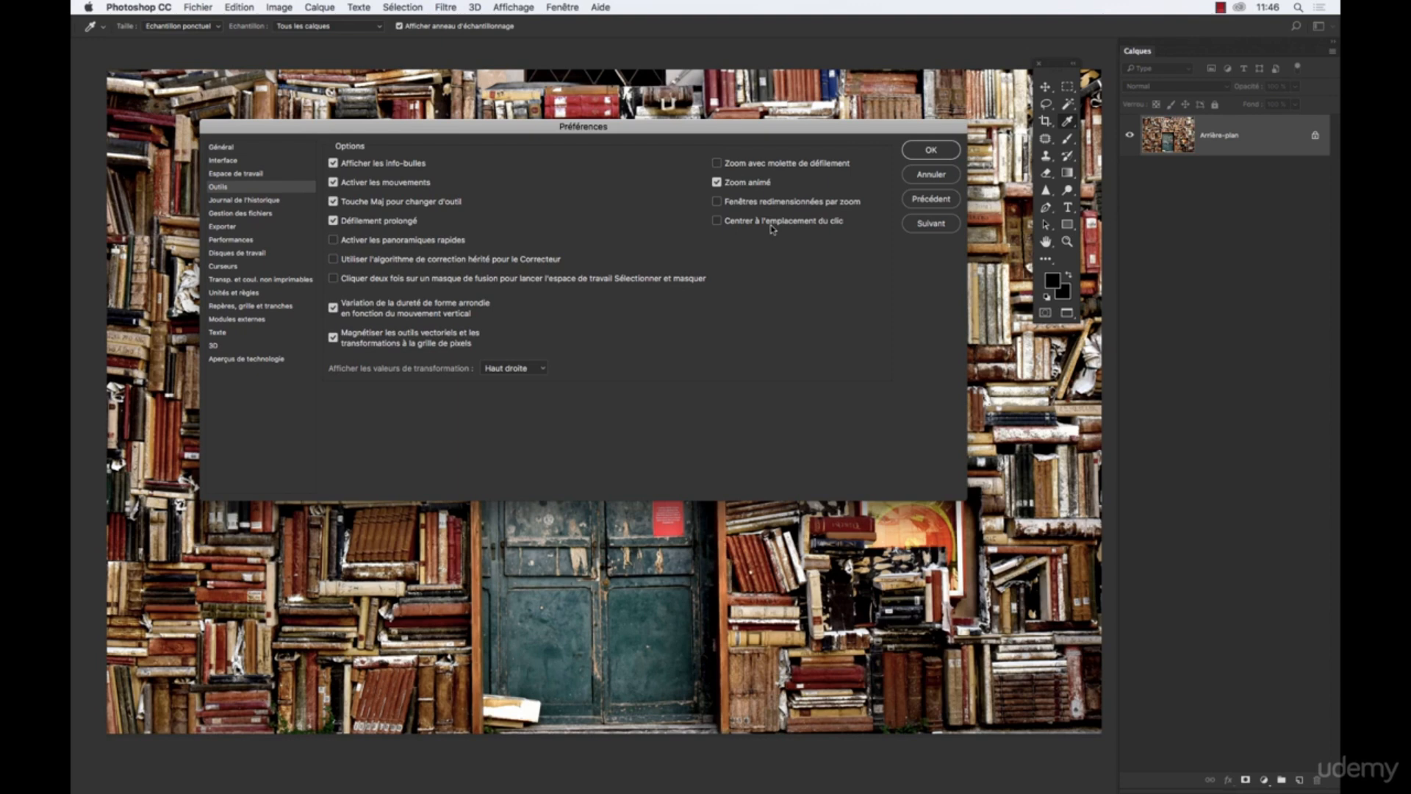
{"action": "left_click", "coordinate": [717, 163]}
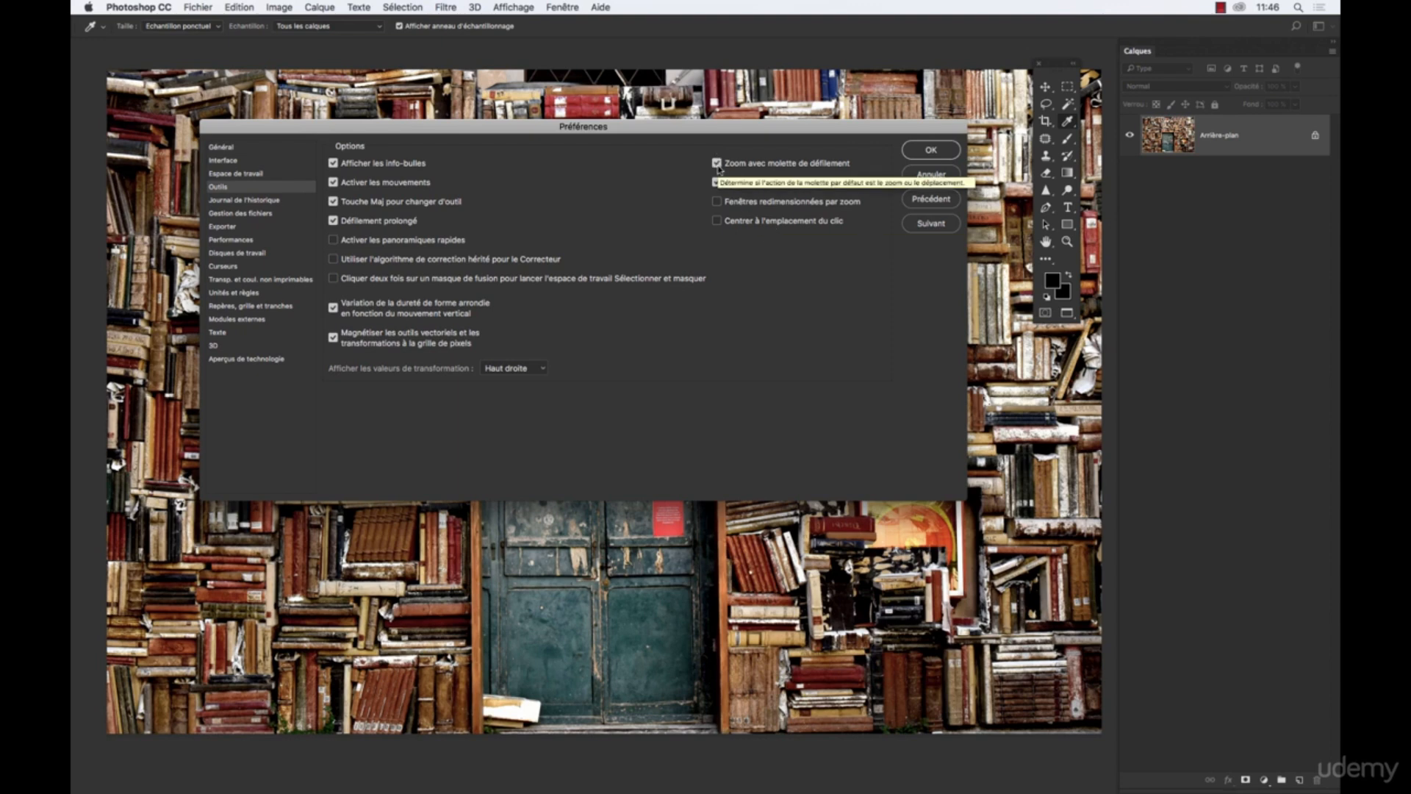
{"action": "left_click", "coordinate": [717, 164]}
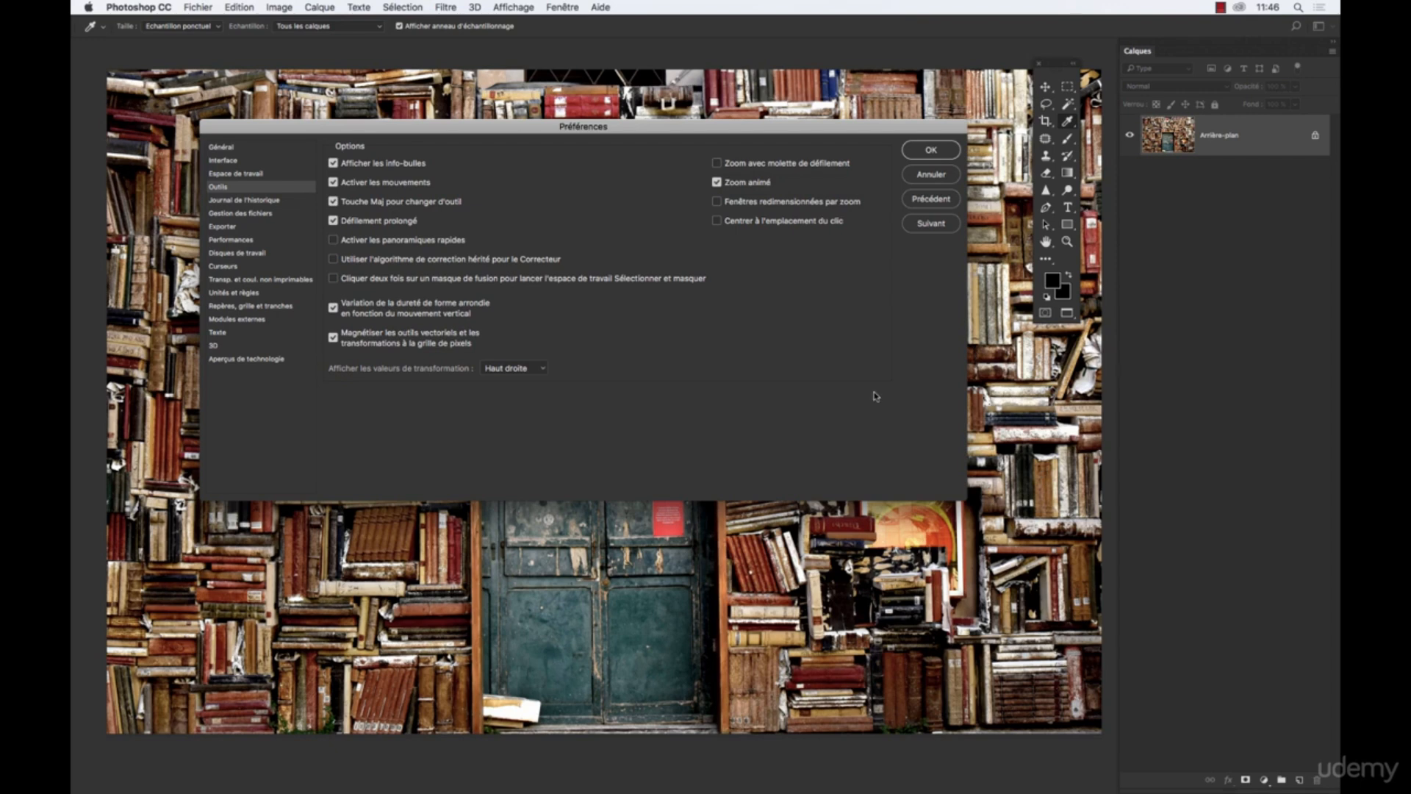
{"action": "left_click", "coordinate": [717, 163]}
{"action": "left_click", "coordinate": [718, 164]}
{"action": "left_click", "coordinate": [718, 164]}
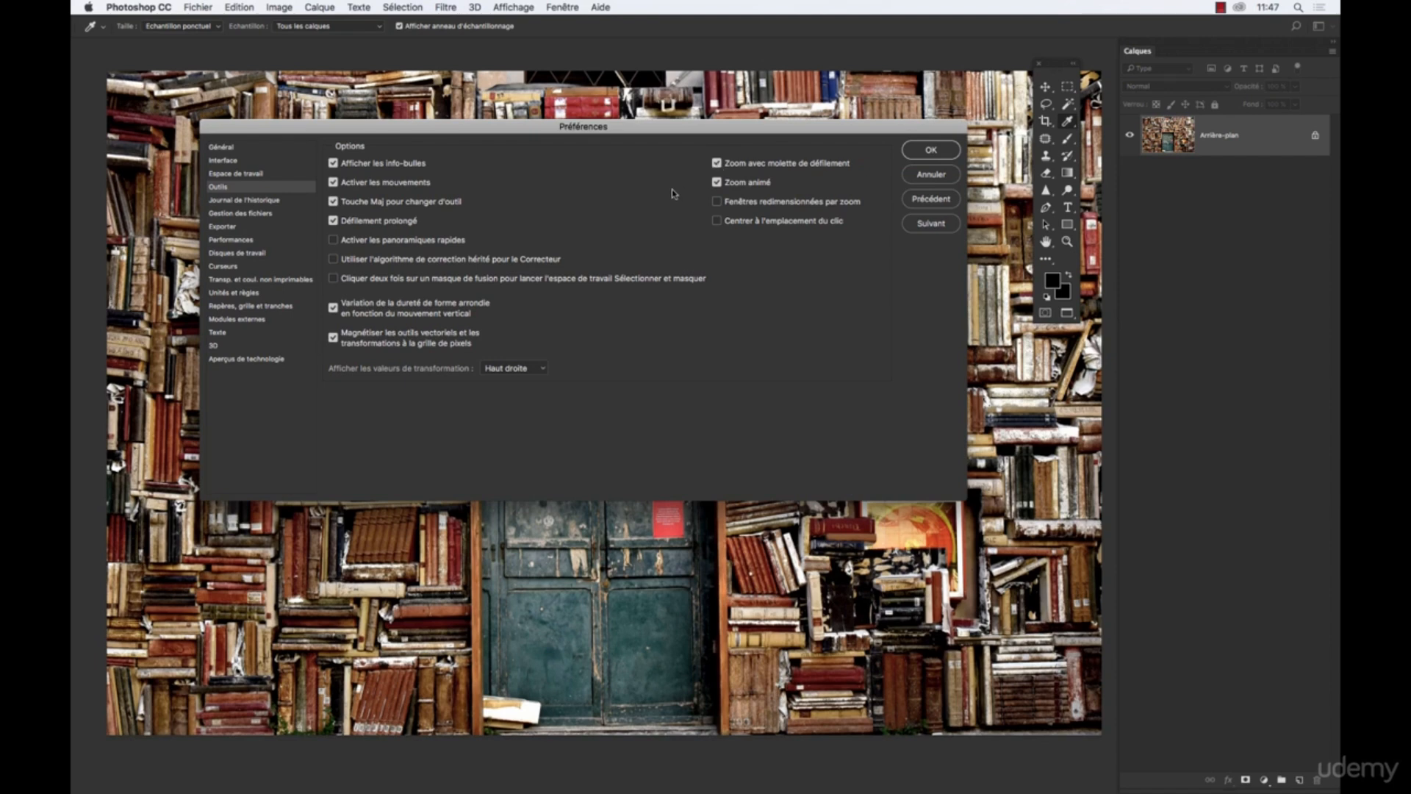
{"action": "left_click", "coordinate": [717, 163]}
{"action": "left_click", "coordinate": [927, 177]}
Activate the Zoom tool, return to the standard screen mode and detach the books image into a floating window
{"action": "key", "text": "z"}
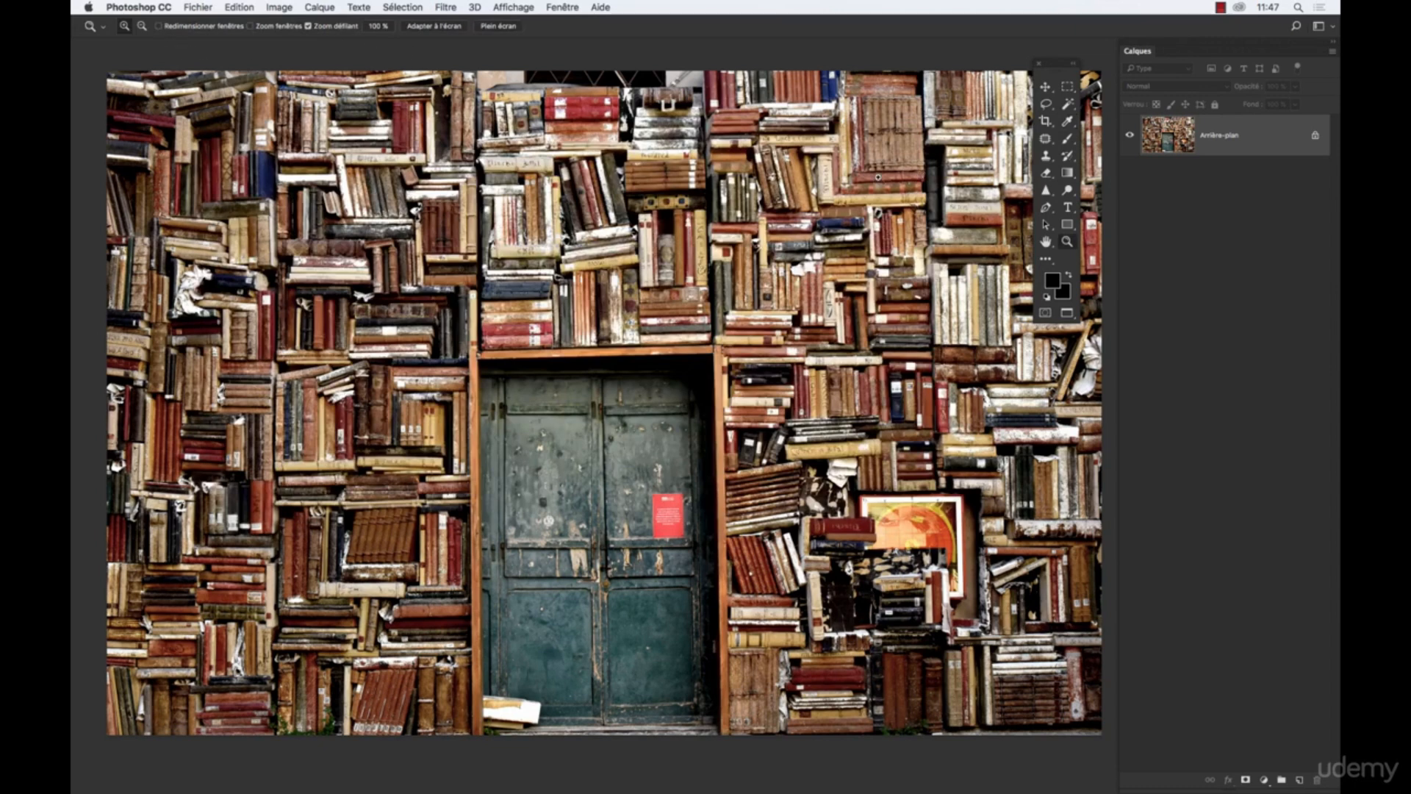
{"action": "right_click", "coordinate": [1067, 315]}
{"action": "left_click", "coordinate": [1106, 312]}
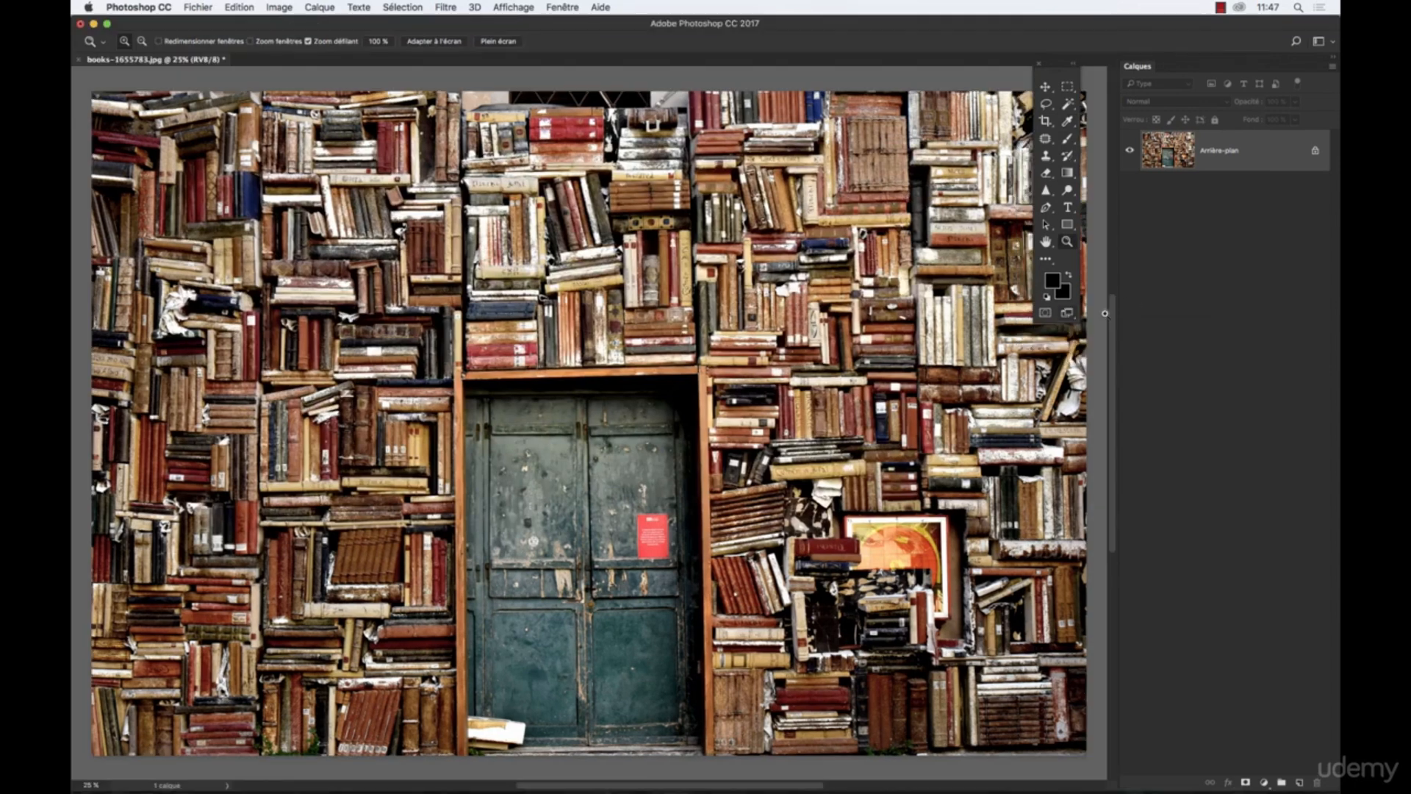
{"action": "left_click_drag", "start_coordinate": [152, 60], "coordinate": [212, 53]}
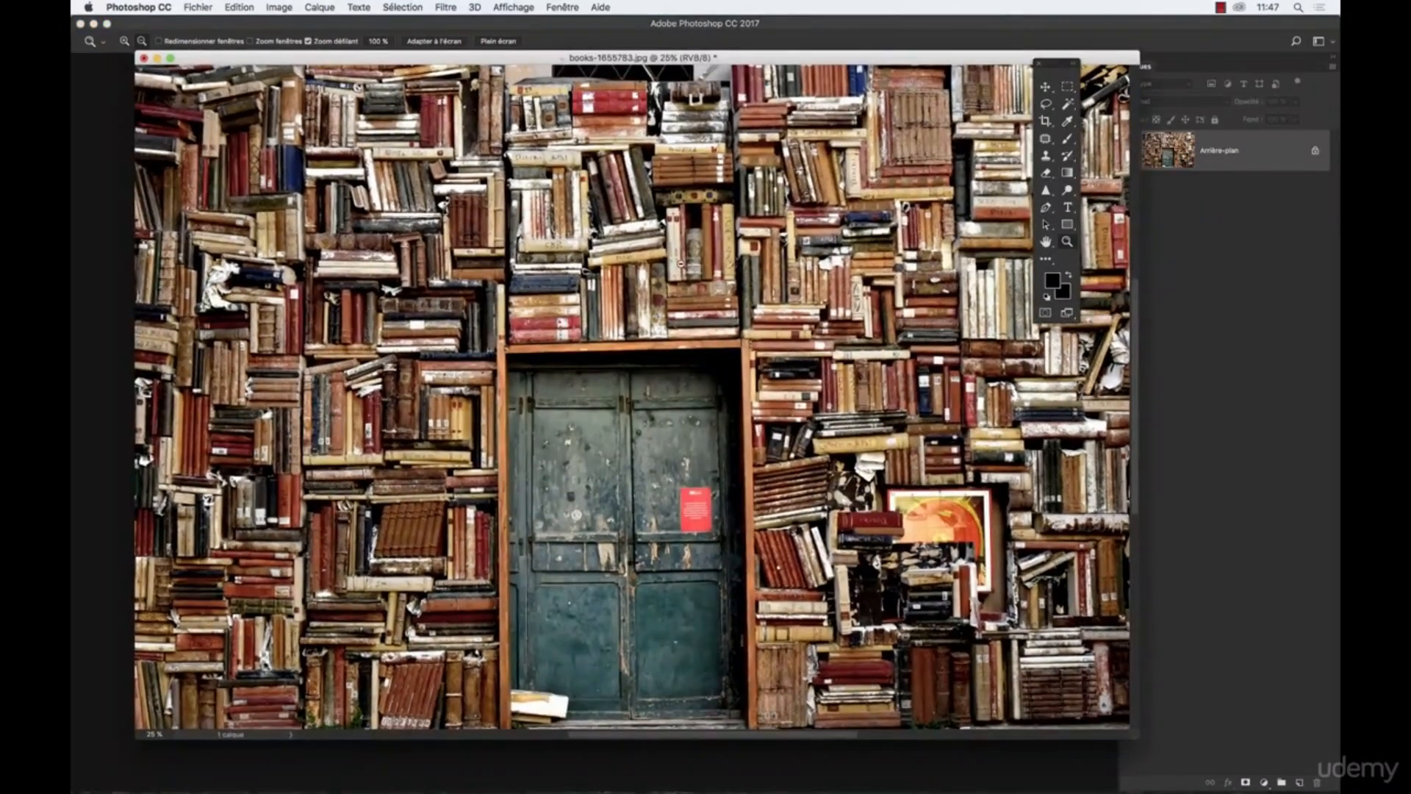
Zoom the floating books image out and back in to 25 % to examine how the window behaves
{"action": "left_click", "coordinate": [680, 263], "text": "alt"}
{"action": "left_click", "coordinate": [687, 316], "text": "alt"}
{"action": "left_click", "coordinate": [705, 392]}
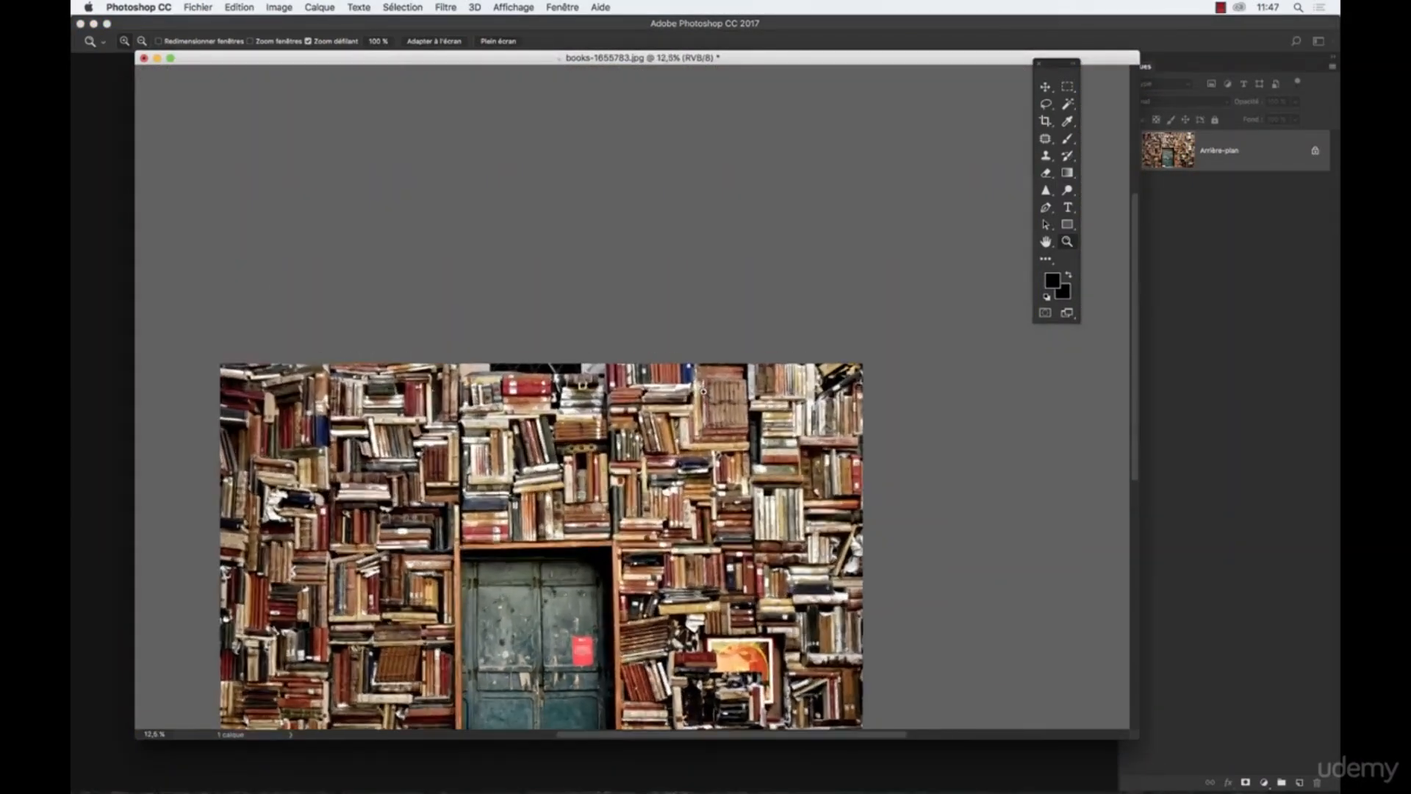
{"action": "left_click", "coordinate": [704, 391]}
{"action": "left_click", "coordinate": [704, 391]}
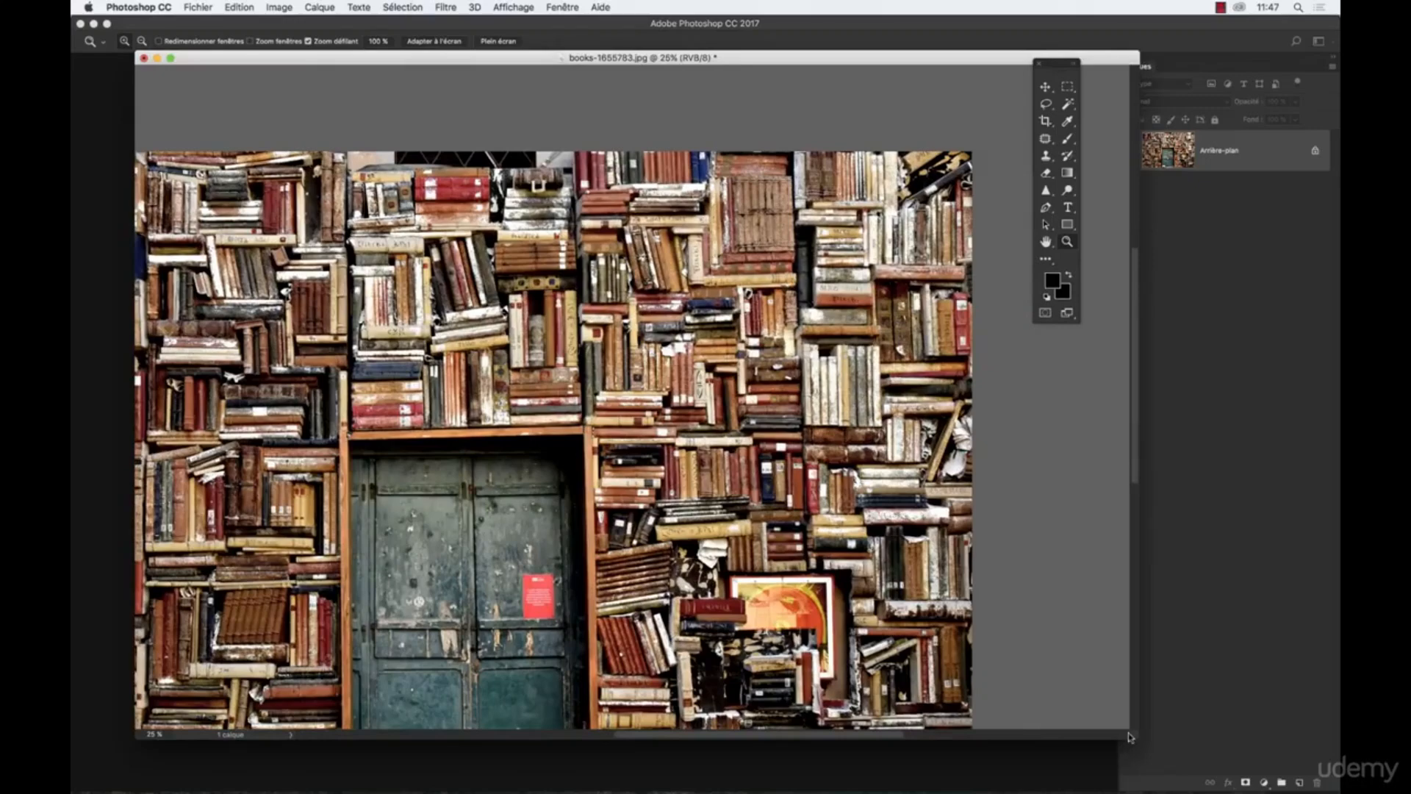
Shrink the floating books window, then zoom the image in and back out to 25 % inside it
{"action": "scroll", "coordinate": [1131, 737], "scroll_direction": "down", "scroll_amount": 2}
{"action": "left_click_drag", "start_coordinate": [1136, 737], "coordinate": [708, 509]}
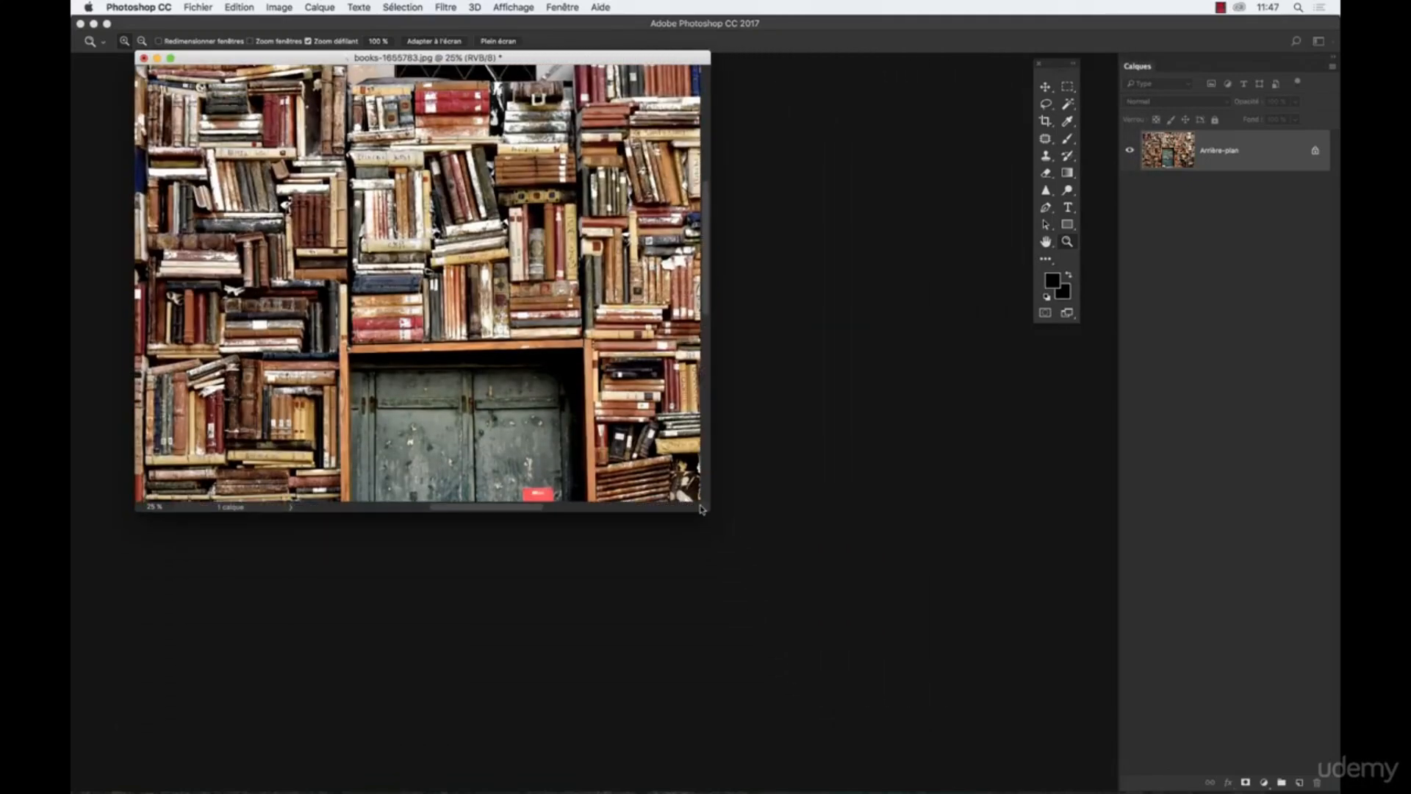
{"action": "left_click", "coordinate": [452, 310]}
{"action": "left_click", "coordinate": [452, 310]}
{"action": "left_click", "coordinate": [452, 309], "text": "alt"}
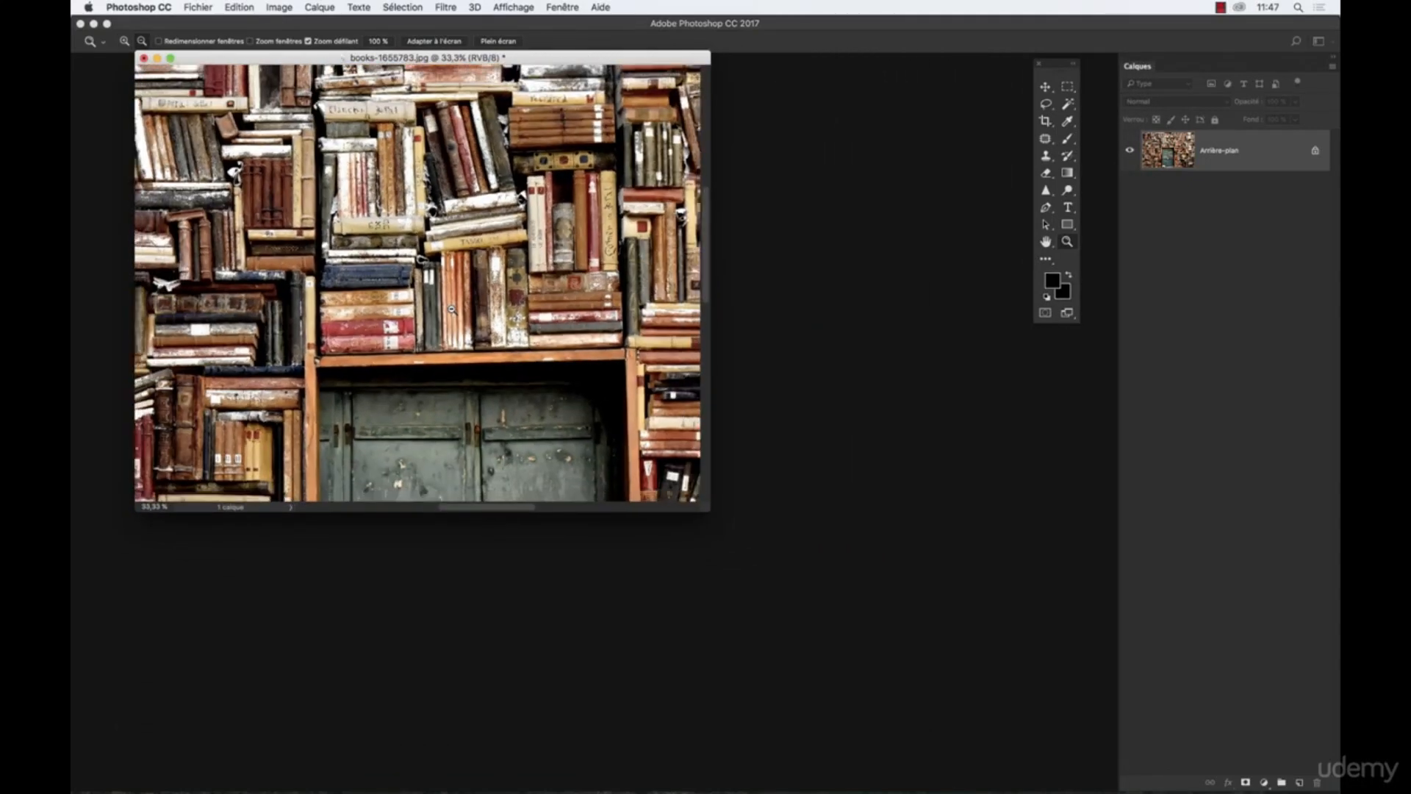
{"action": "left_click", "coordinate": [452, 310], "text": "alt"}
Enable window resizing by zoom (Fenêtres redimensionnées par zoom) in the Tools preferences and reactivate the Zoom tool
{"action": "left_click", "coordinate": [187, 7]}
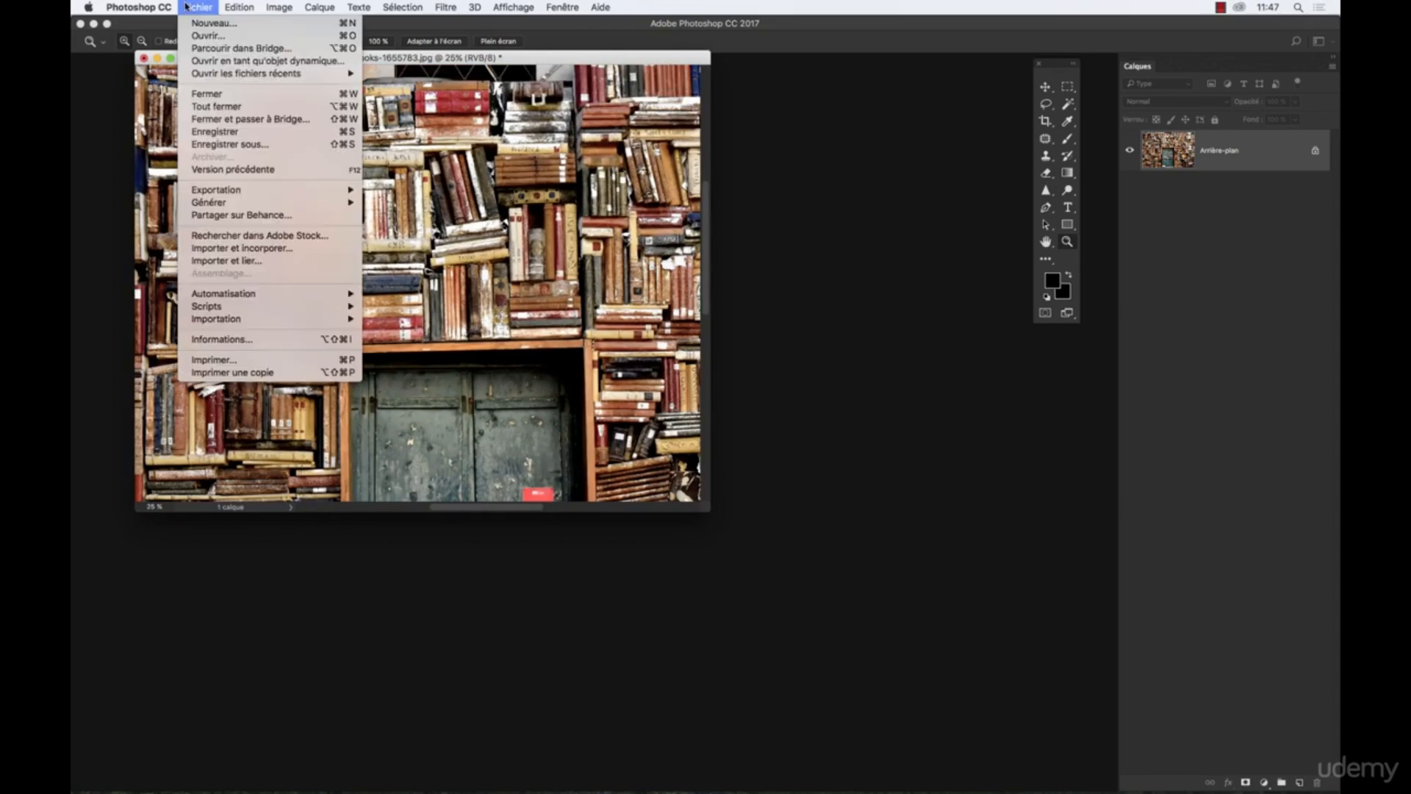
{"action": "mouse_move", "coordinate": [153, 7]}
{"action": "mouse_move", "coordinate": [175, 49]}
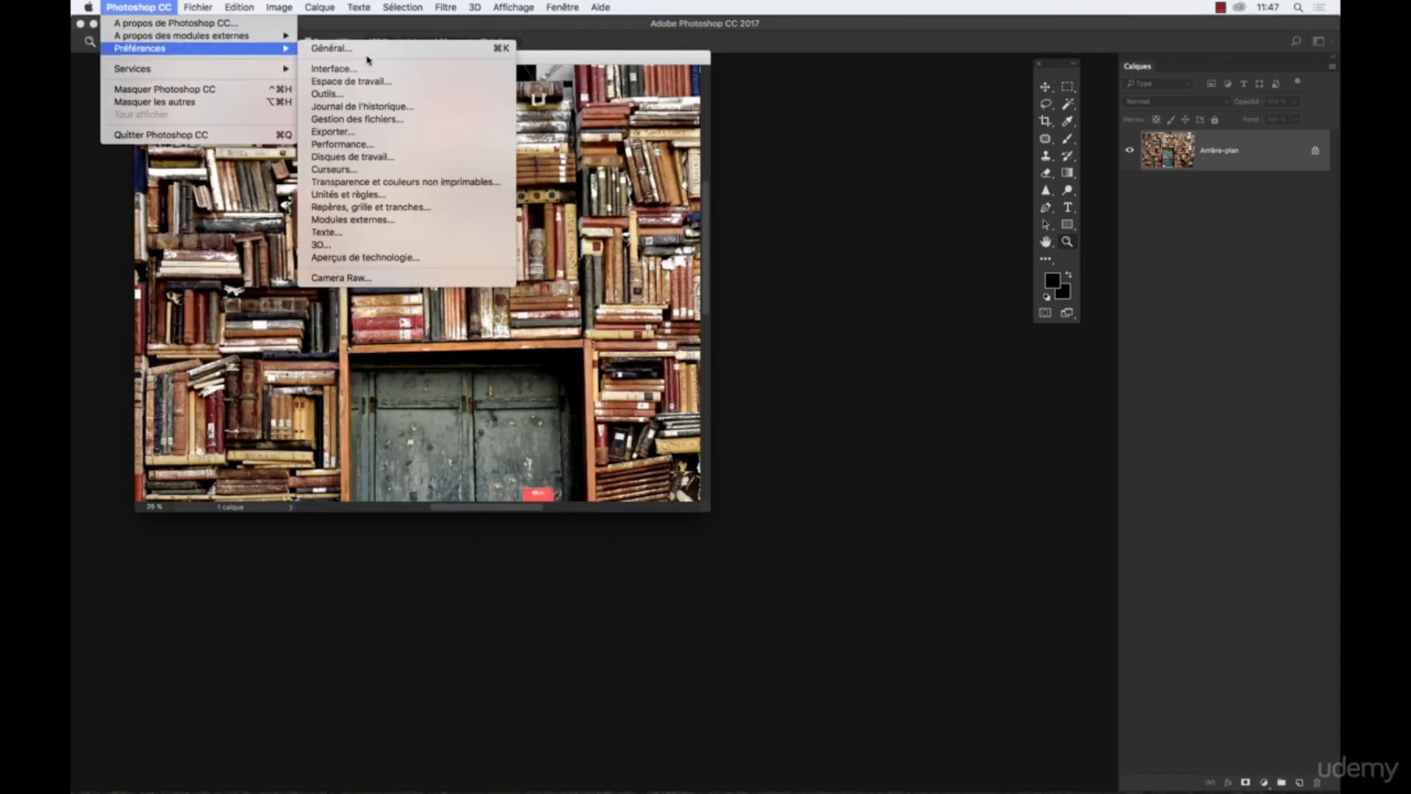
{"action": "left_click", "coordinate": [346, 93]}
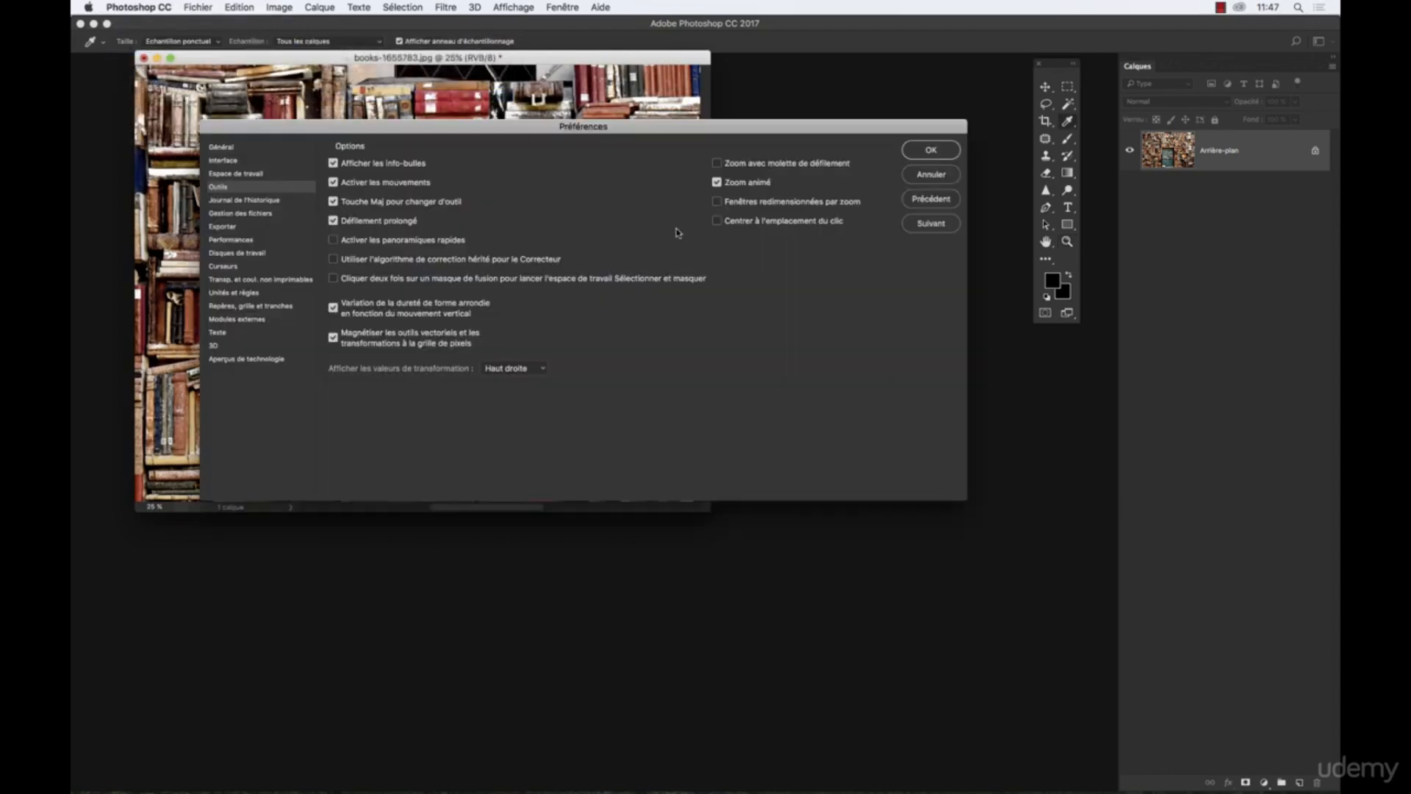
{"action": "left_click", "coordinate": [717, 202]}
{"action": "left_click", "coordinate": [932, 150]}
{"action": "key", "text": "z"}
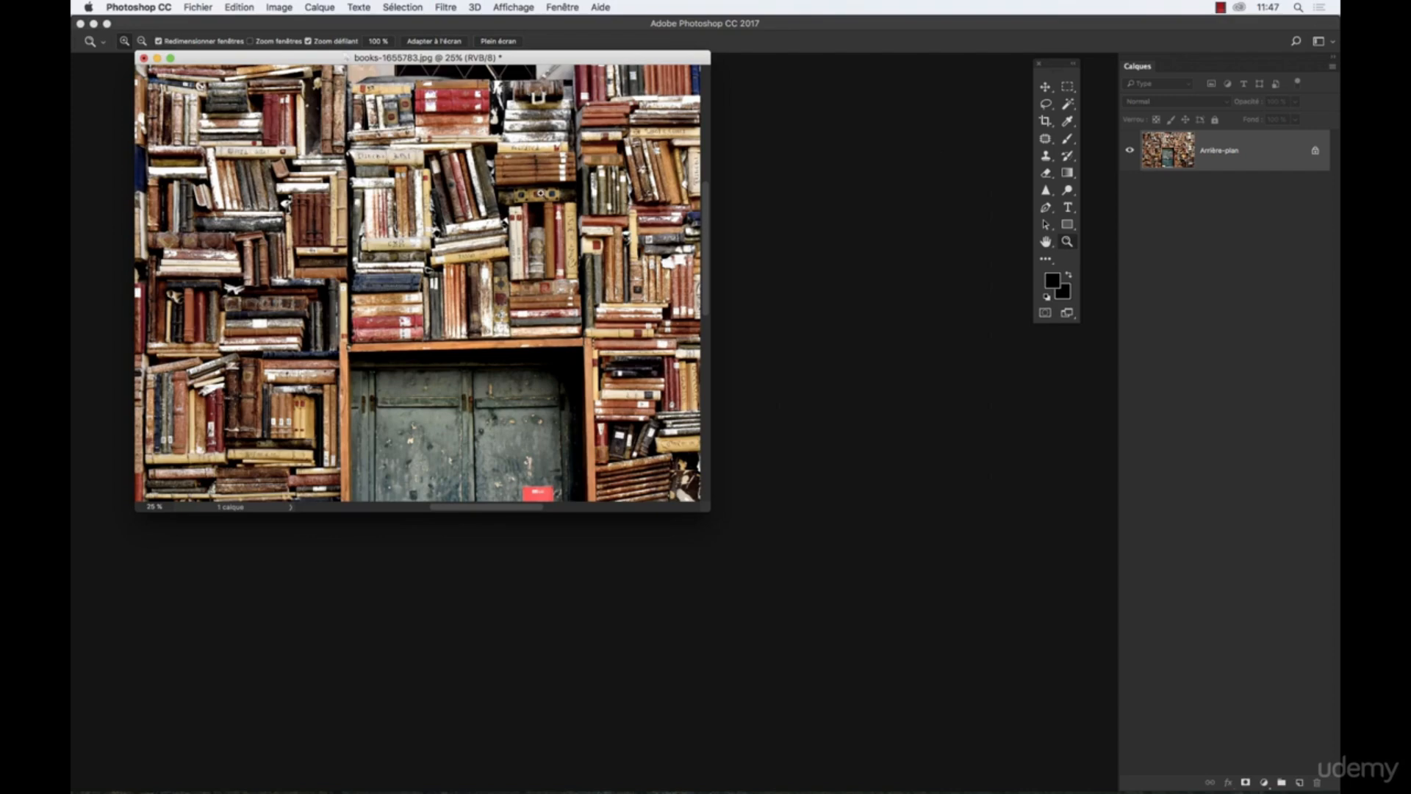
Zoom the floating books image in, out to 12.5 % and back to 25 % to examine the window resizing
{"action": "left_click", "coordinate": [540, 193]}
{"action": "left_click", "coordinate": [541, 194], "text": "alt"}
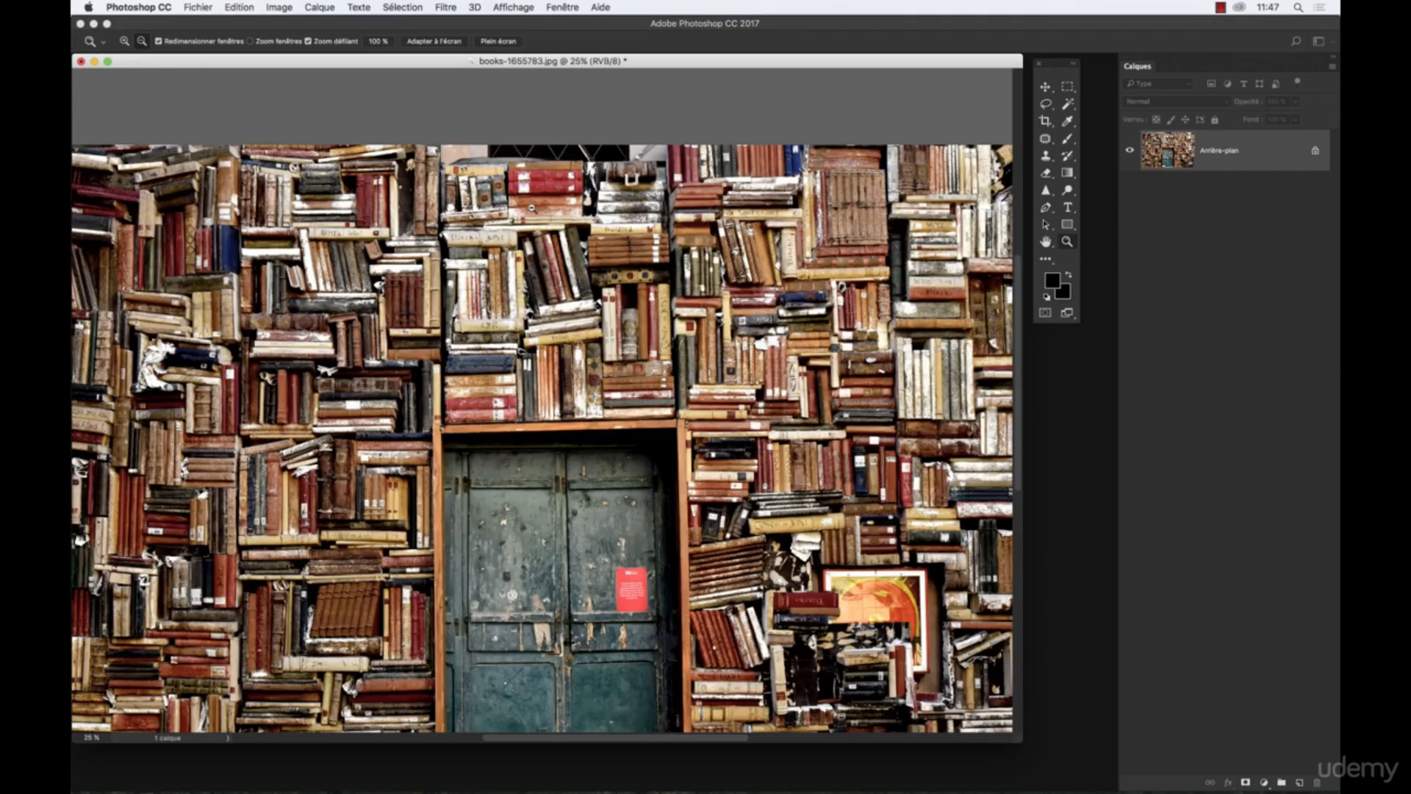
{"action": "left_click", "coordinate": [540, 194], "text": "alt"}
{"action": "left_click", "coordinate": [540, 195], "text": "alt"}
{"action": "left_click", "coordinate": [471, 216], "text": "alt"}
{"action": "left_click", "coordinate": [473, 218]}
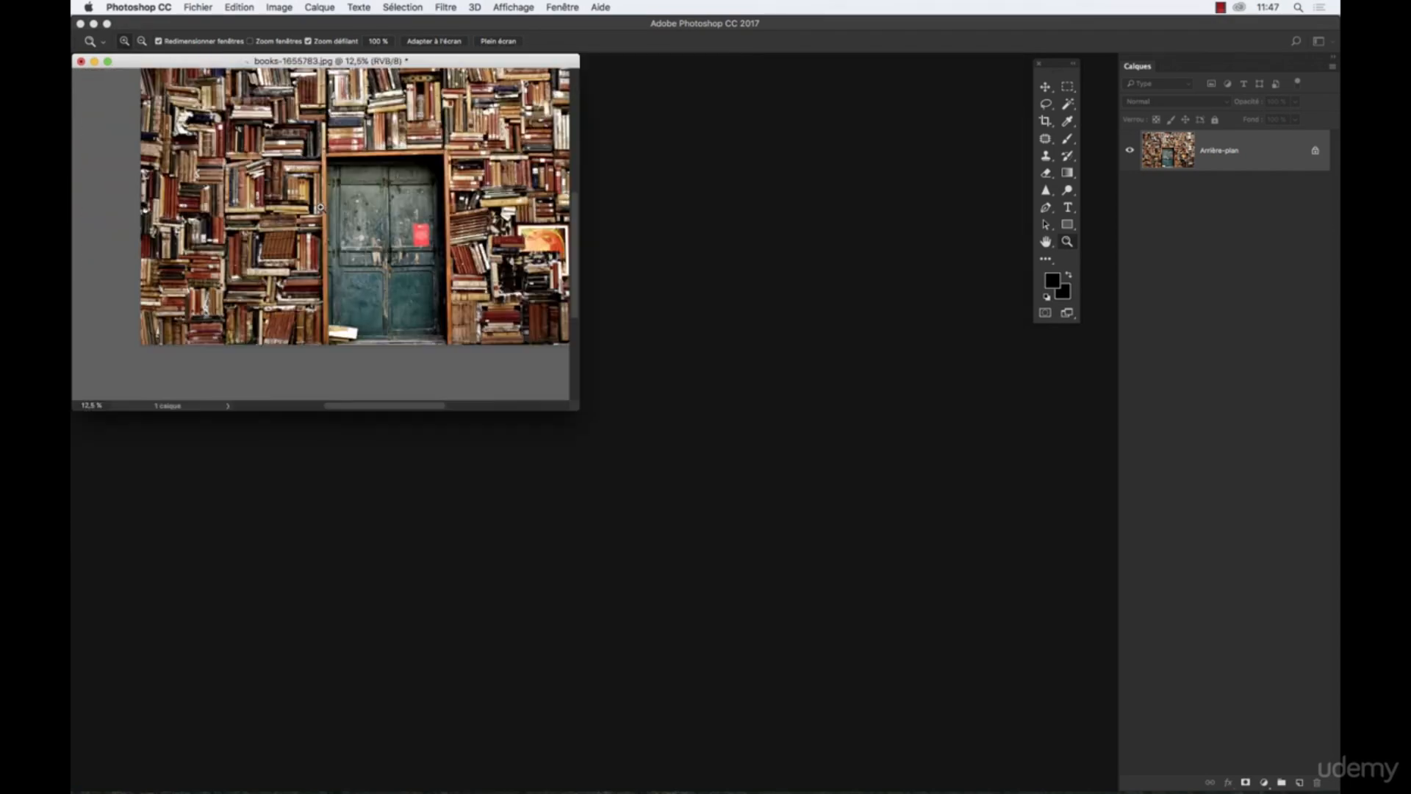
{"action": "left_click", "coordinate": [473, 217]}
{"action": "left_click", "coordinate": [472, 217]}
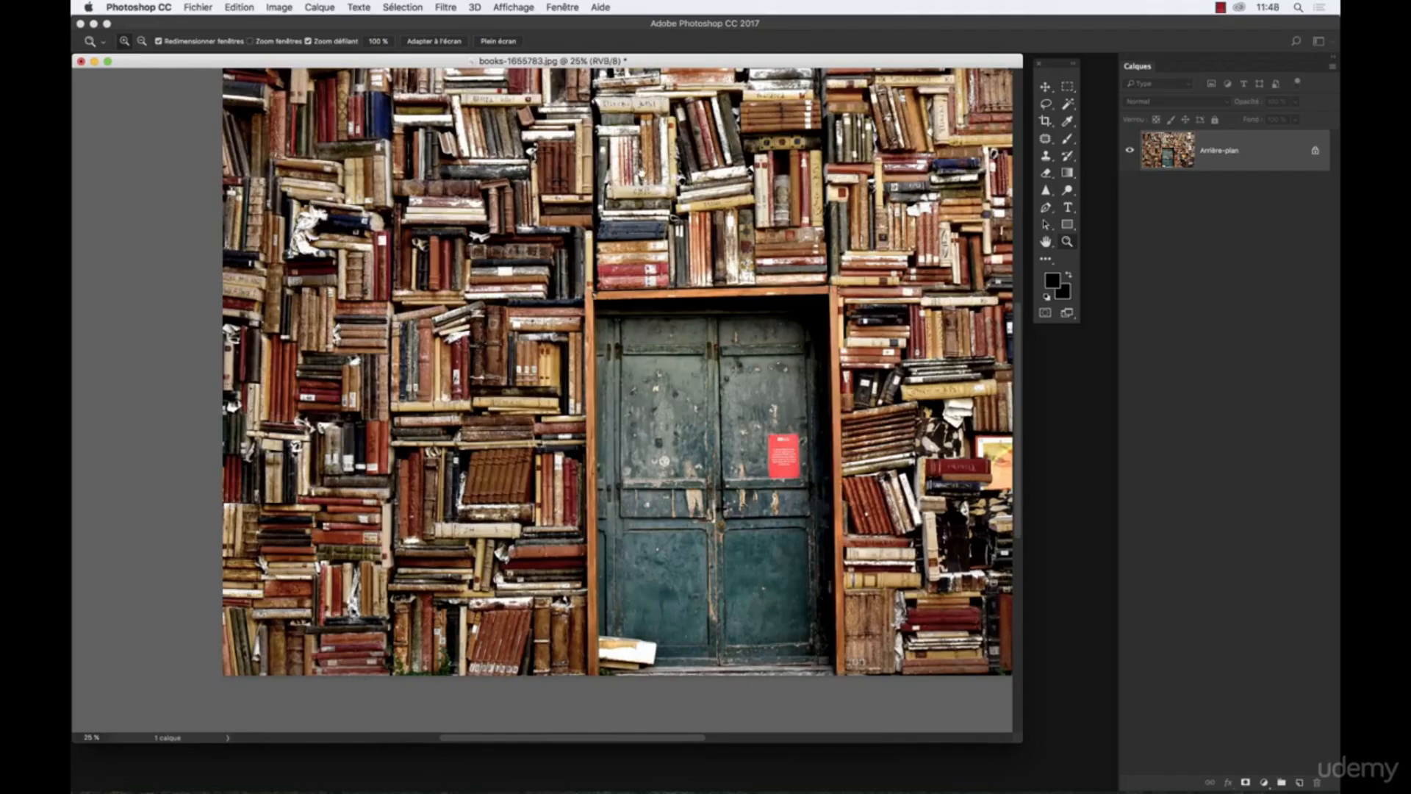
Reposition the books image and zoom out to 12.5 %, in and out again to compare the window's size changes
{"action": "left_click_drag", "start_coordinate": [647, 174], "coordinate": [501, 261]}
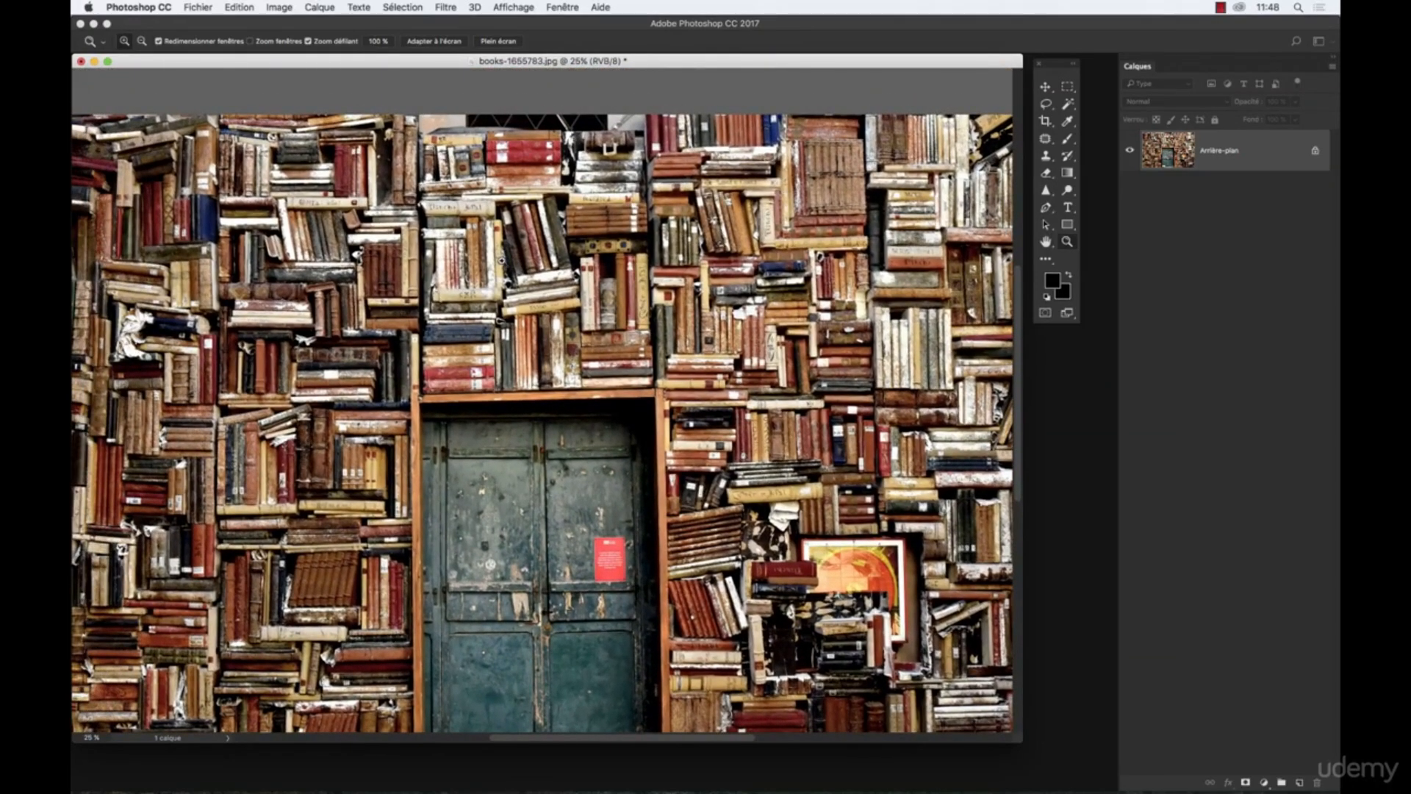
{"action": "left_click", "coordinate": [571, 307], "text": "alt"}
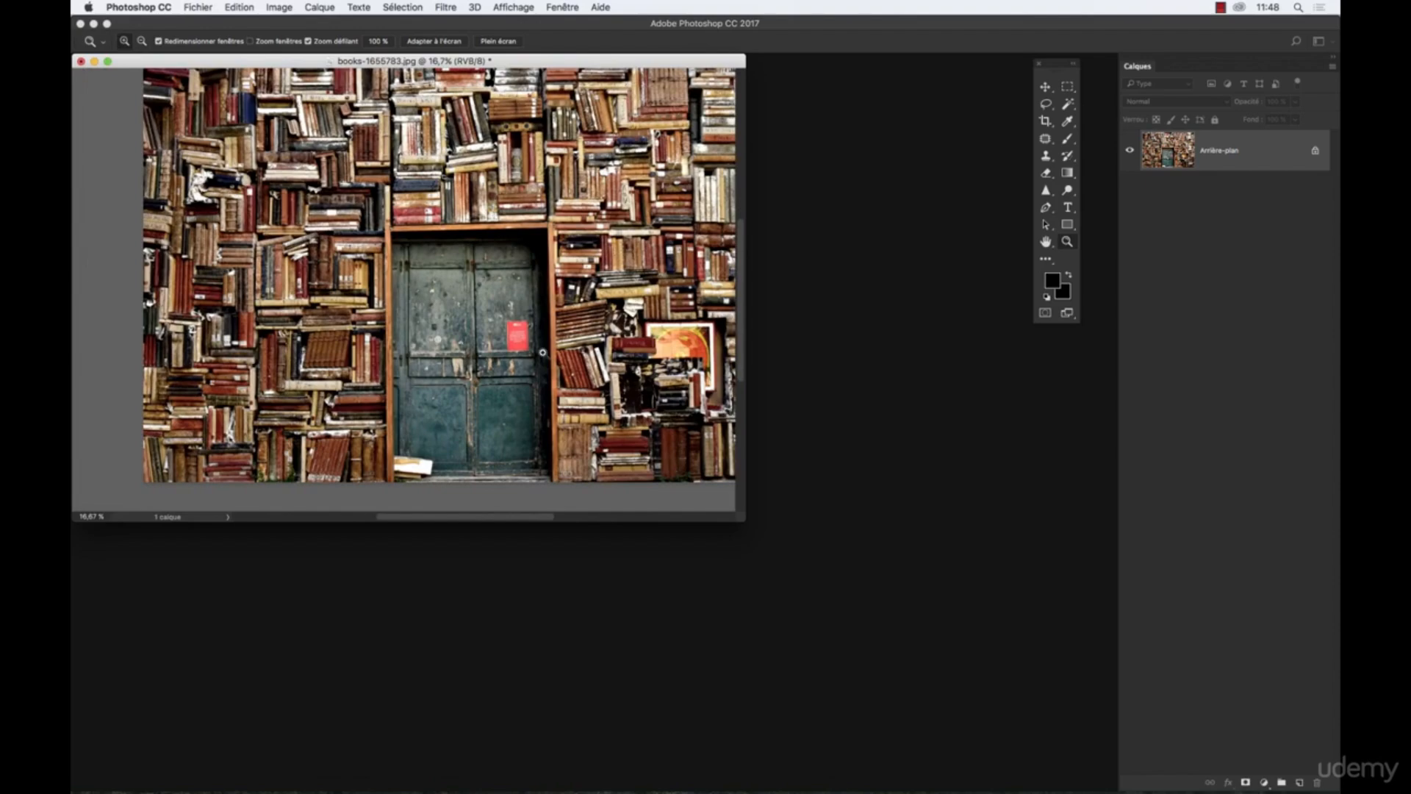
{"action": "left_click", "coordinate": [436, 327], "text": "alt"}
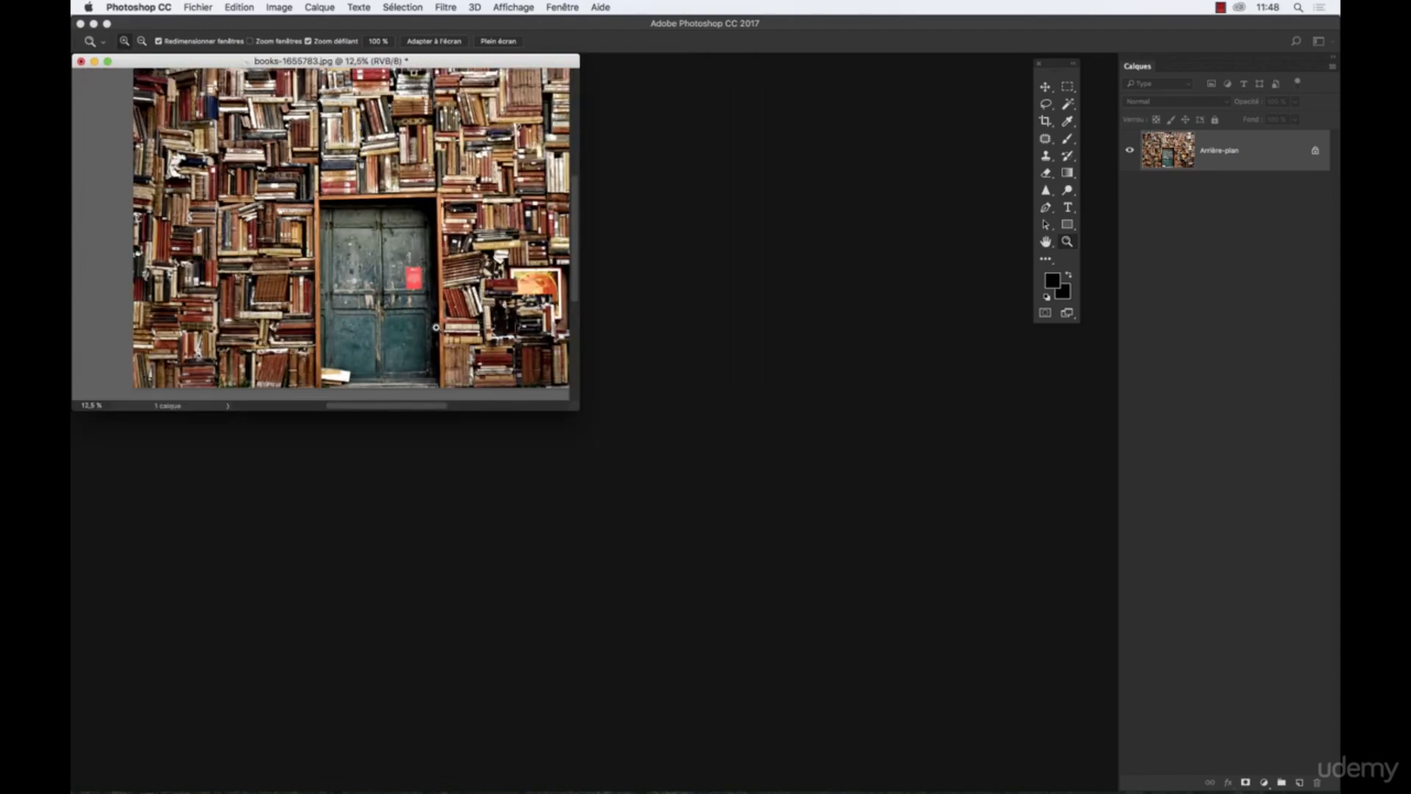
{"action": "left_click", "coordinate": [436, 327]}
{"action": "left_click", "coordinate": [436, 327]}
{"action": "left_click", "coordinate": [402, 322], "text": "alt"}
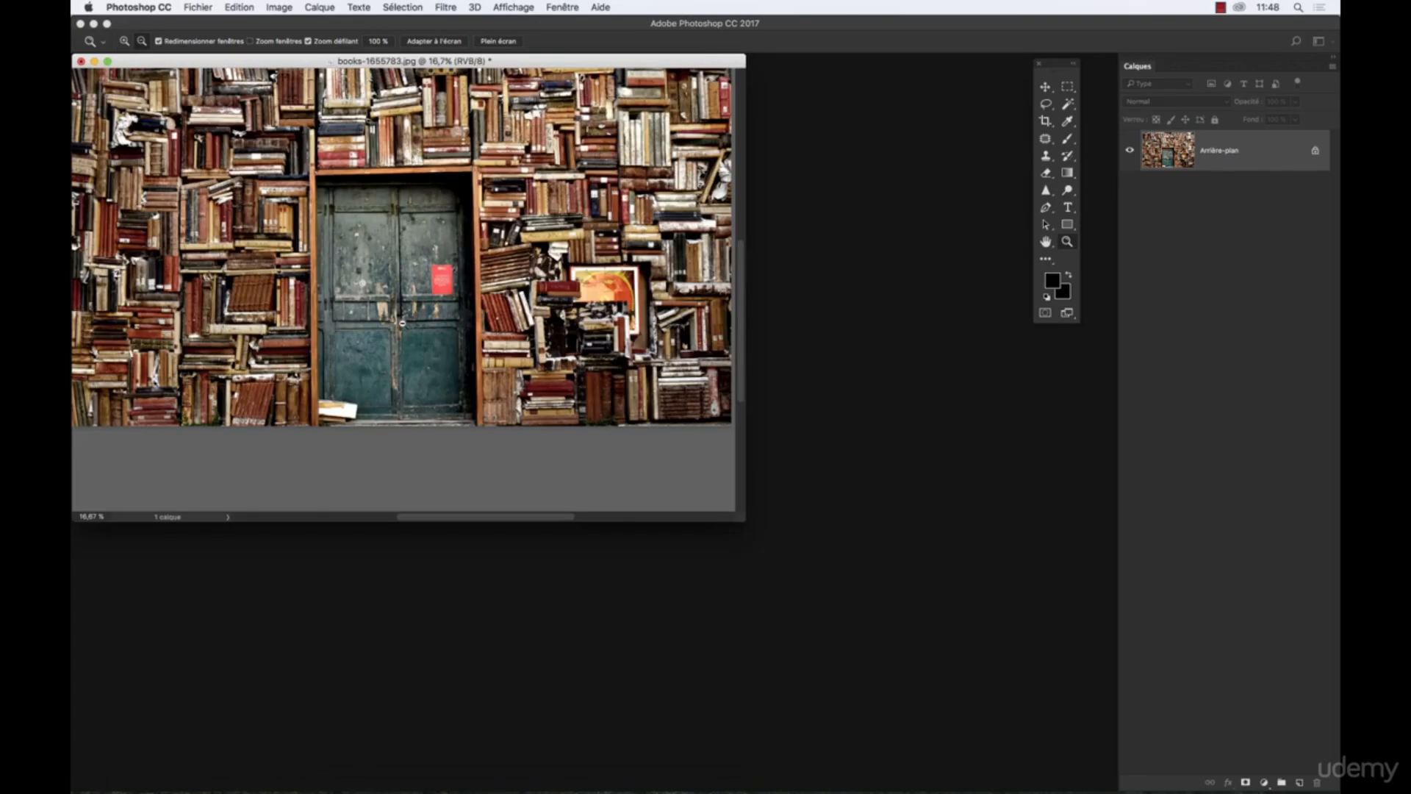
{"action": "left_click", "coordinate": [402, 322], "text": "alt"}
Disable window resizing by zoom in the Tools preferences and reactivate the Zoom tool
{"action": "left_click", "coordinate": [138, 7]}
{"action": "mouse_move", "coordinate": [179, 50]}
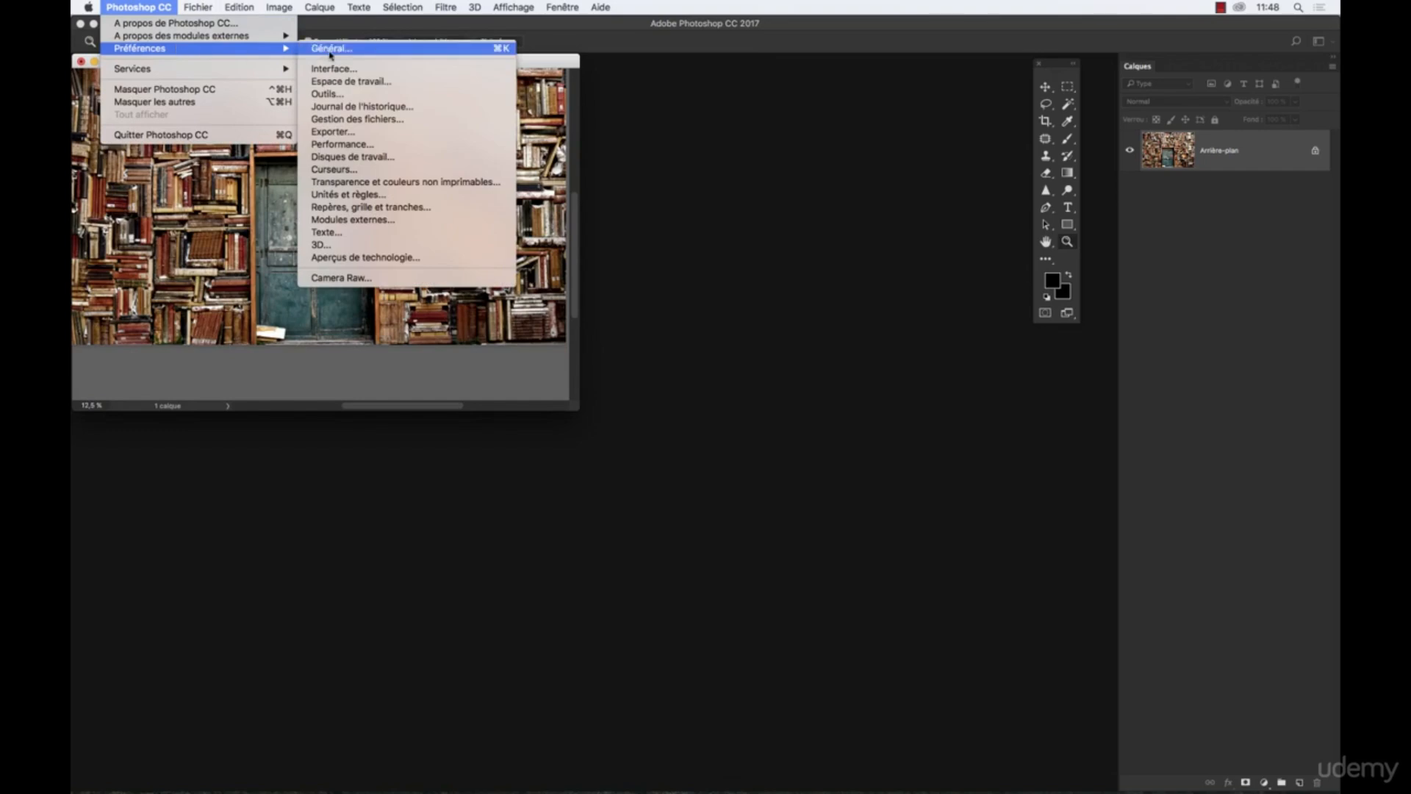
{"action": "left_click", "coordinate": [327, 94]}
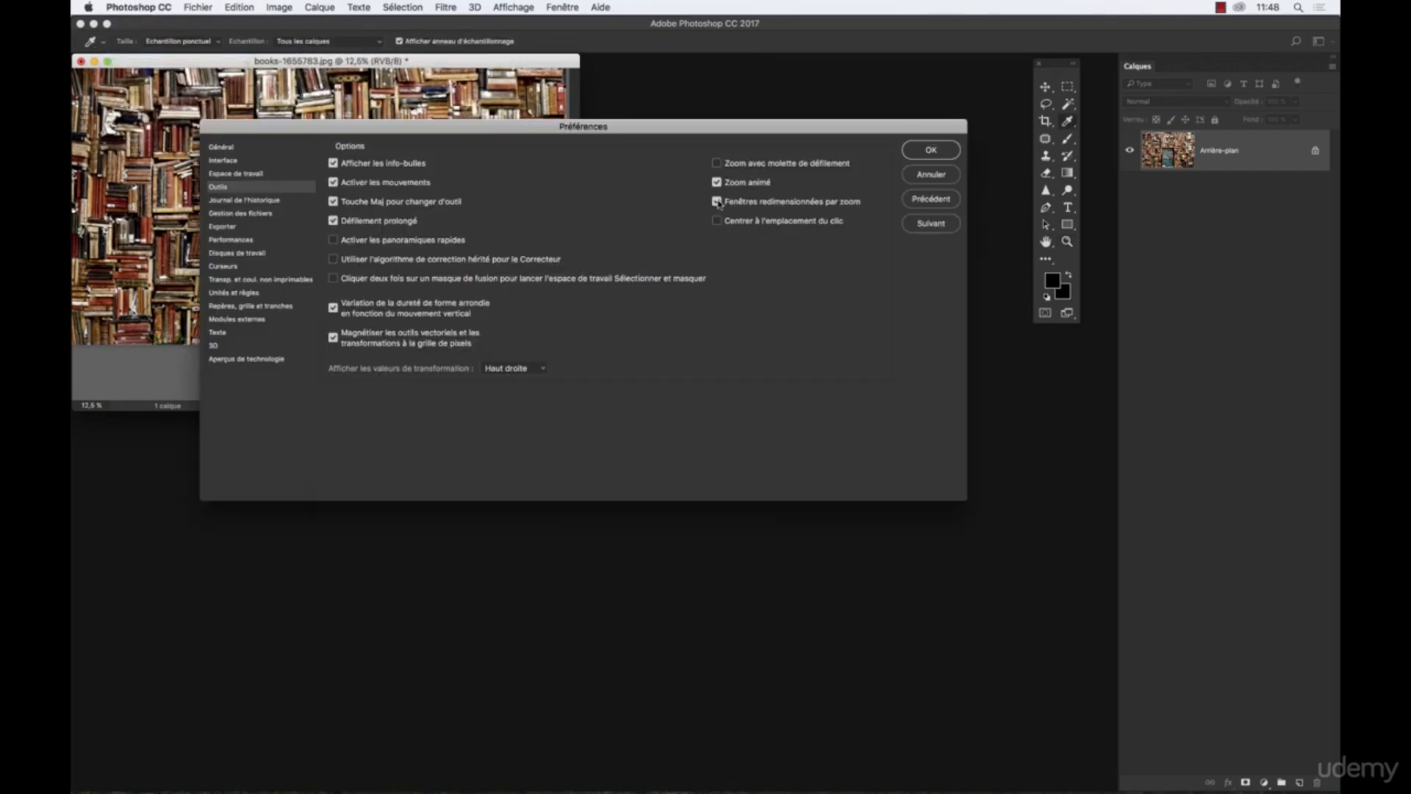
{"action": "left_click", "coordinate": [717, 201]}
{"action": "left_click", "coordinate": [931, 150]}
{"action": "key", "text": "z"}
Zoom the books image in and back out to 12.5 % to examine how it behaves in the fixed-size window
{"action": "left_click", "coordinate": [419, 217]}
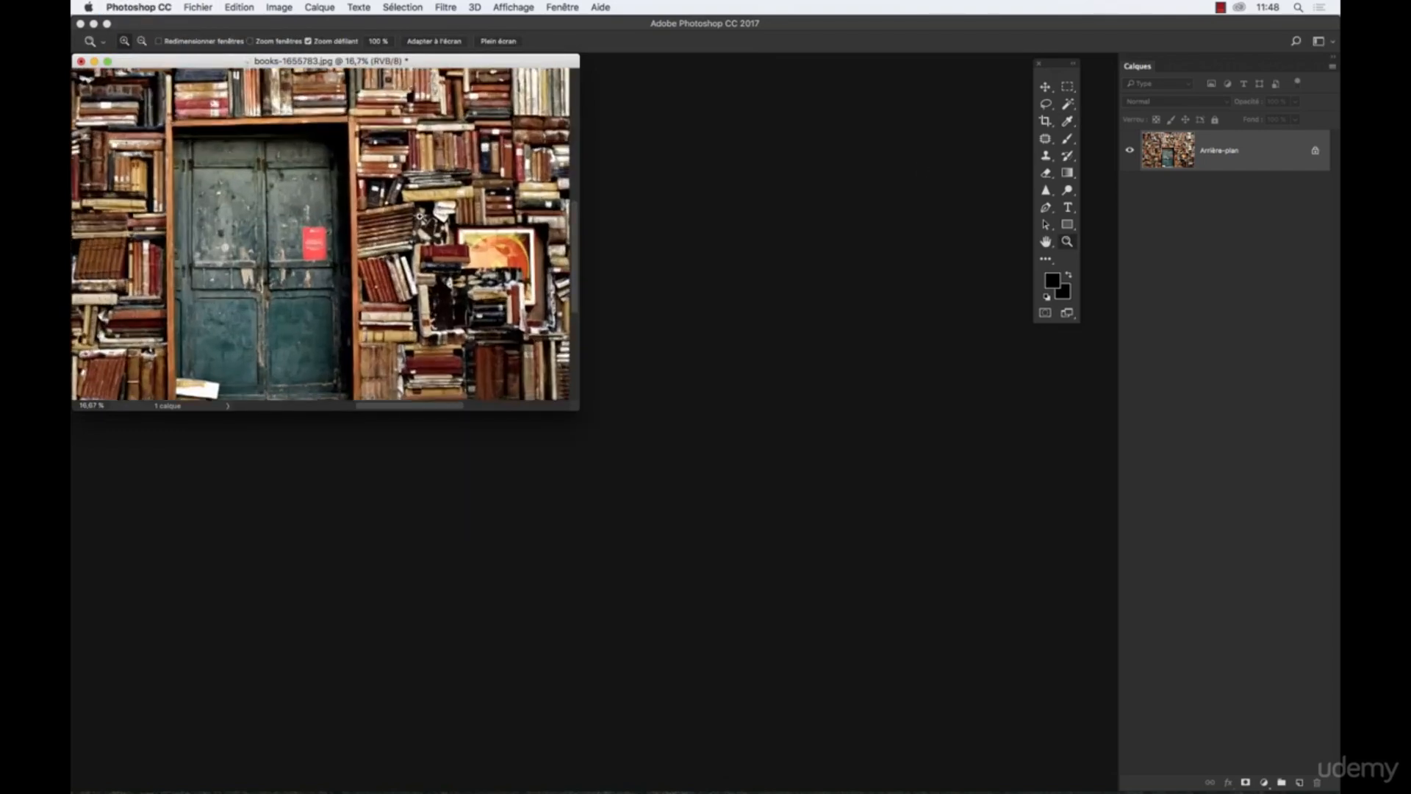
{"action": "left_click", "coordinate": [420, 216]}
{"action": "left_click", "coordinate": [420, 216], "text": "alt"}
{"action": "left_click", "coordinate": [420, 216], "text": "alt"}
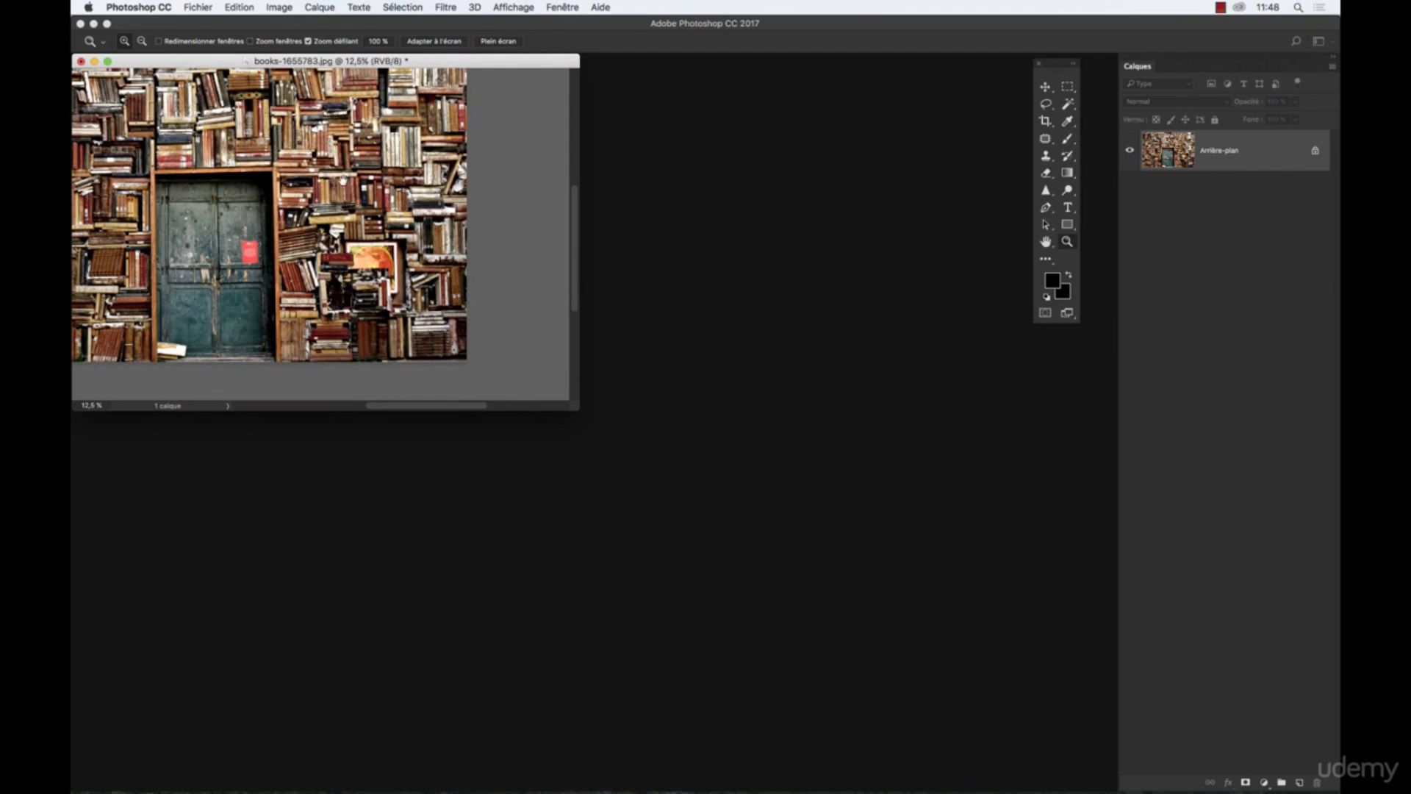
{"action": "scroll", "coordinate": [342, 181], "scroll_direction": "left", "scroll_amount": 8}
{"action": "scroll", "coordinate": [343, 181], "scroll_direction": "up", "scroll_amount": 2}
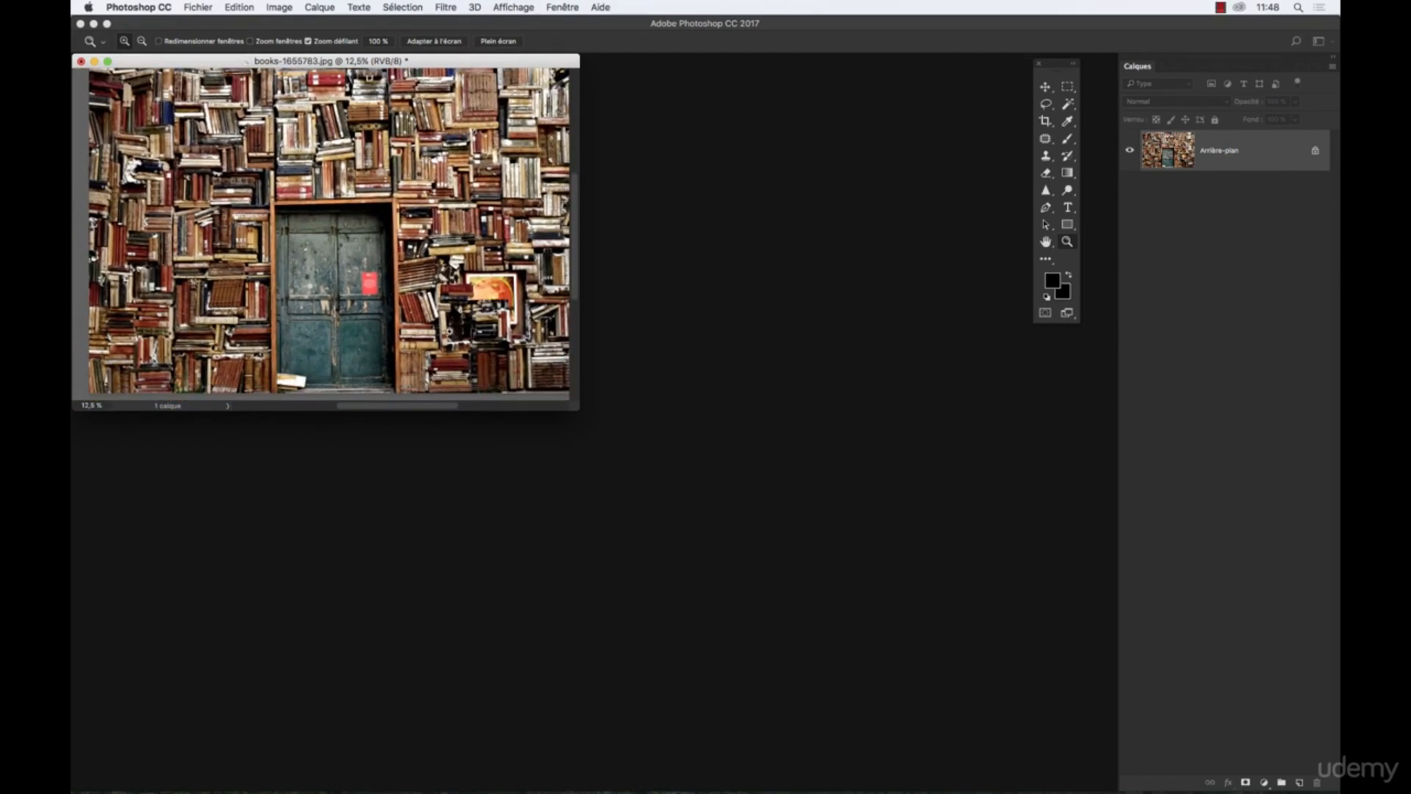
Enable centring on the clicked point (Centrer à l'emplacement du clic) in the Tools preferences and reactivate the Zoom tool
{"action": "left_click", "coordinate": [188, 4]}
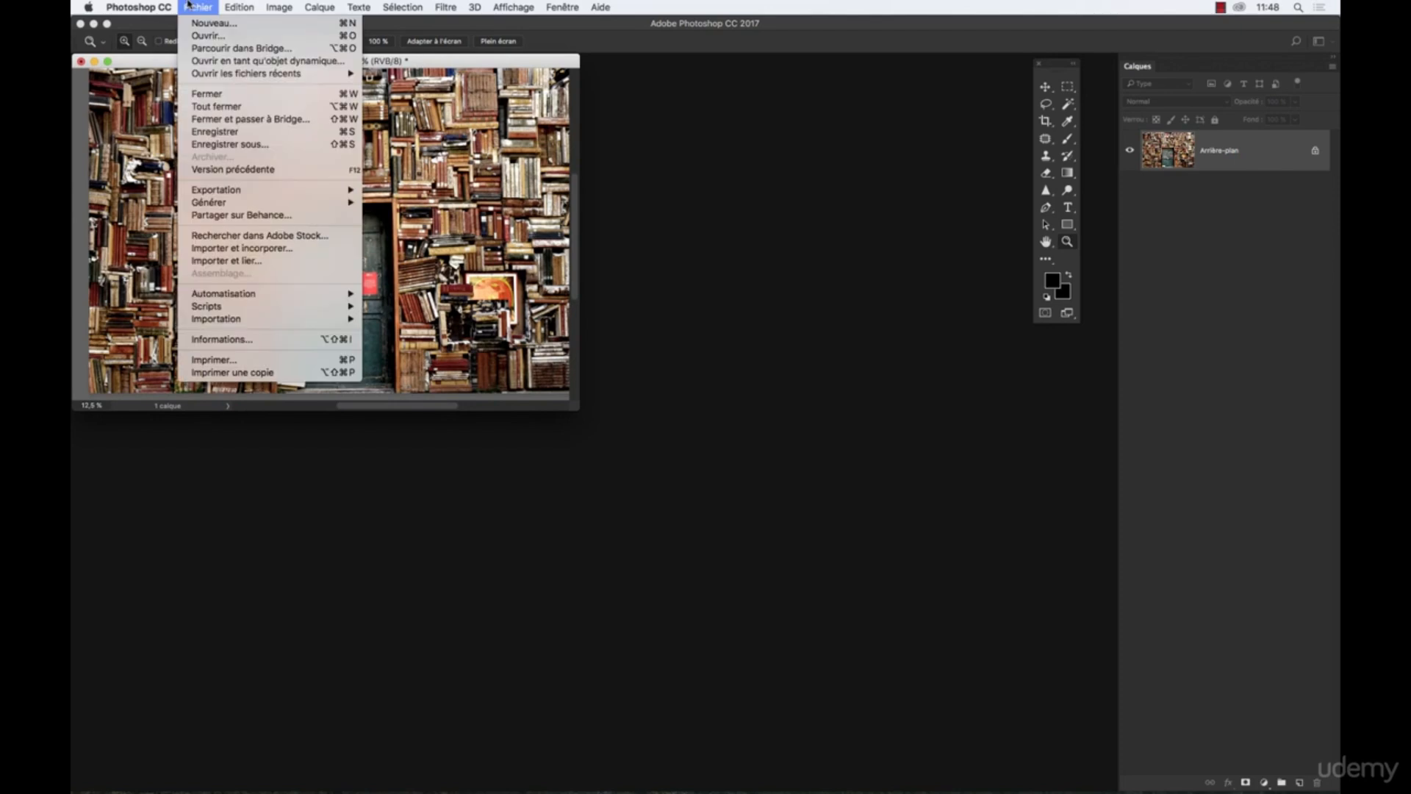
{"action": "mouse_move", "coordinate": [138, 6]}
{"action": "mouse_move", "coordinate": [172, 48]}
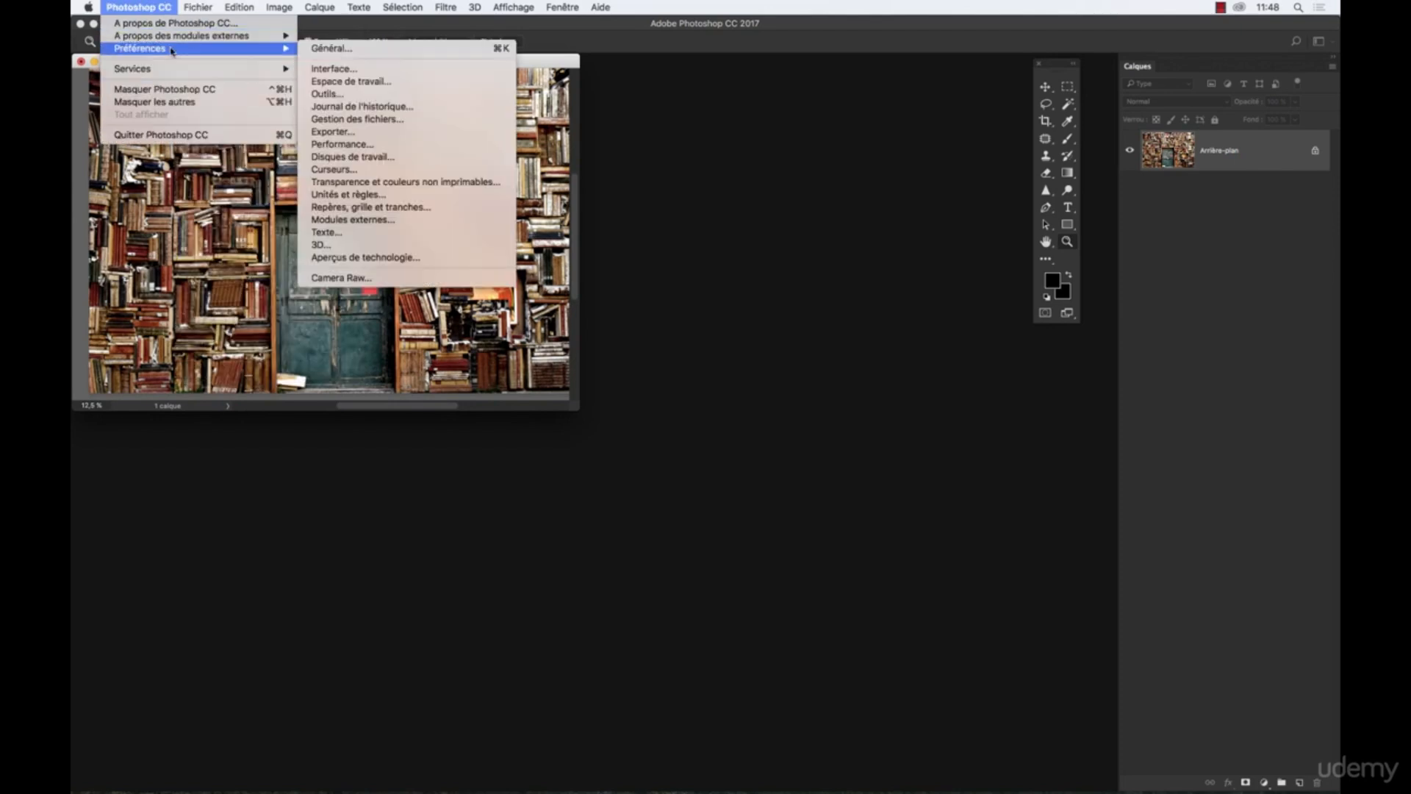
{"action": "left_click", "coordinate": [327, 94]}
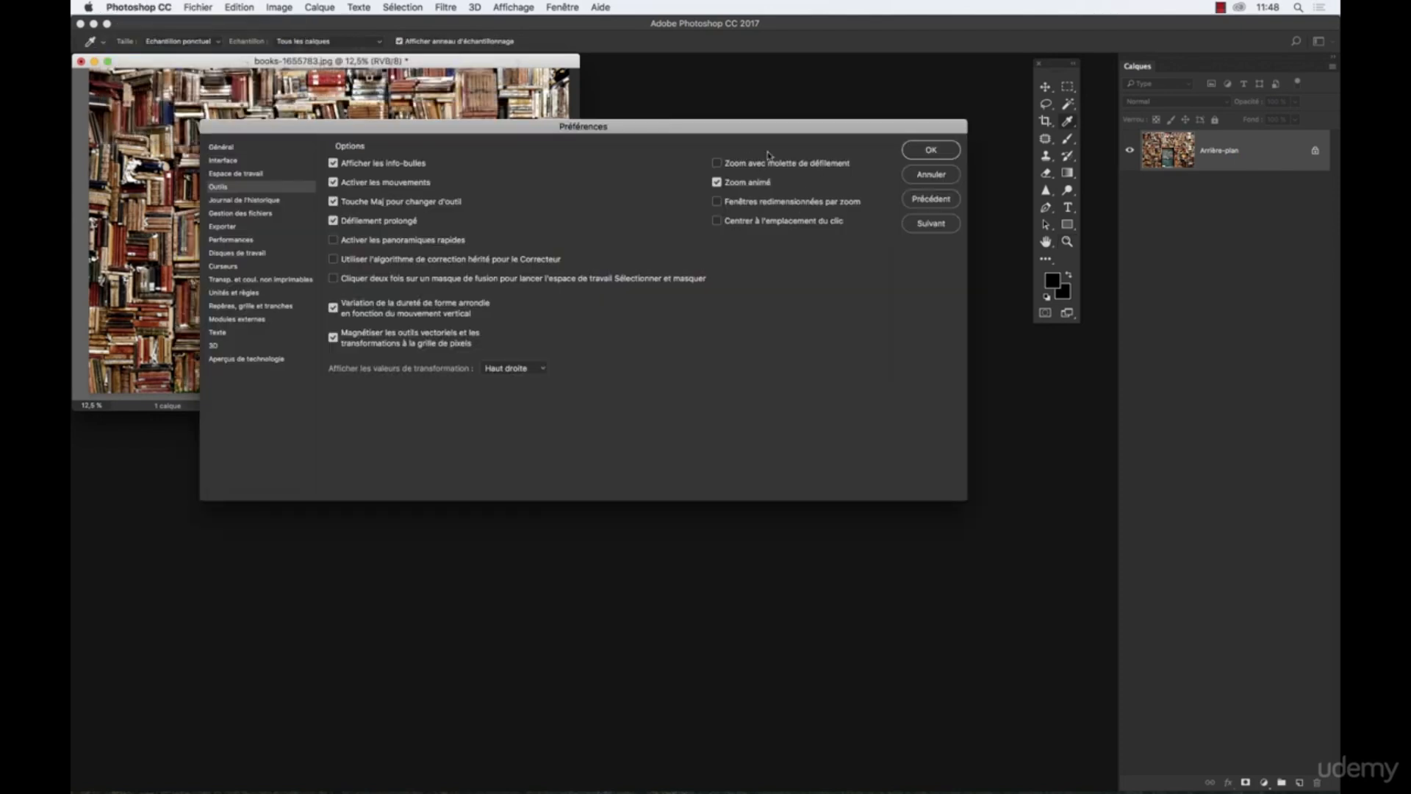
{"action": "left_click", "coordinate": [717, 221]}
{"action": "left_click", "coordinate": [931, 150]}
{"action": "key", "text": "z"}
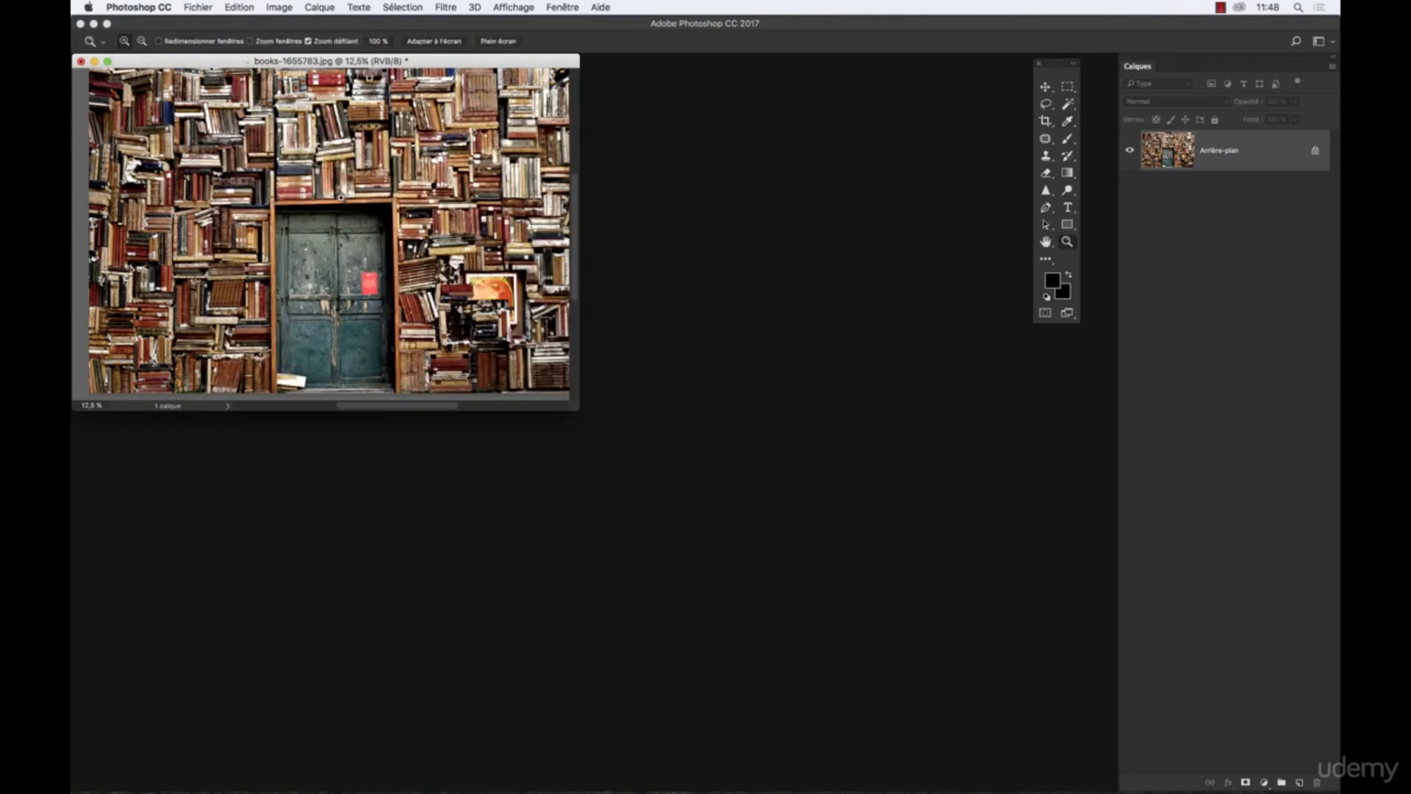
Zoom in to 100 % on several points around the door and back out to 25 % to examine the click centring
{"action": "left_click", "coordinate": [341, 197]}
{"action": "left_click", "coordinate": [341, 197]}
{"action": "left_click", "coordinate": [338, 199]}
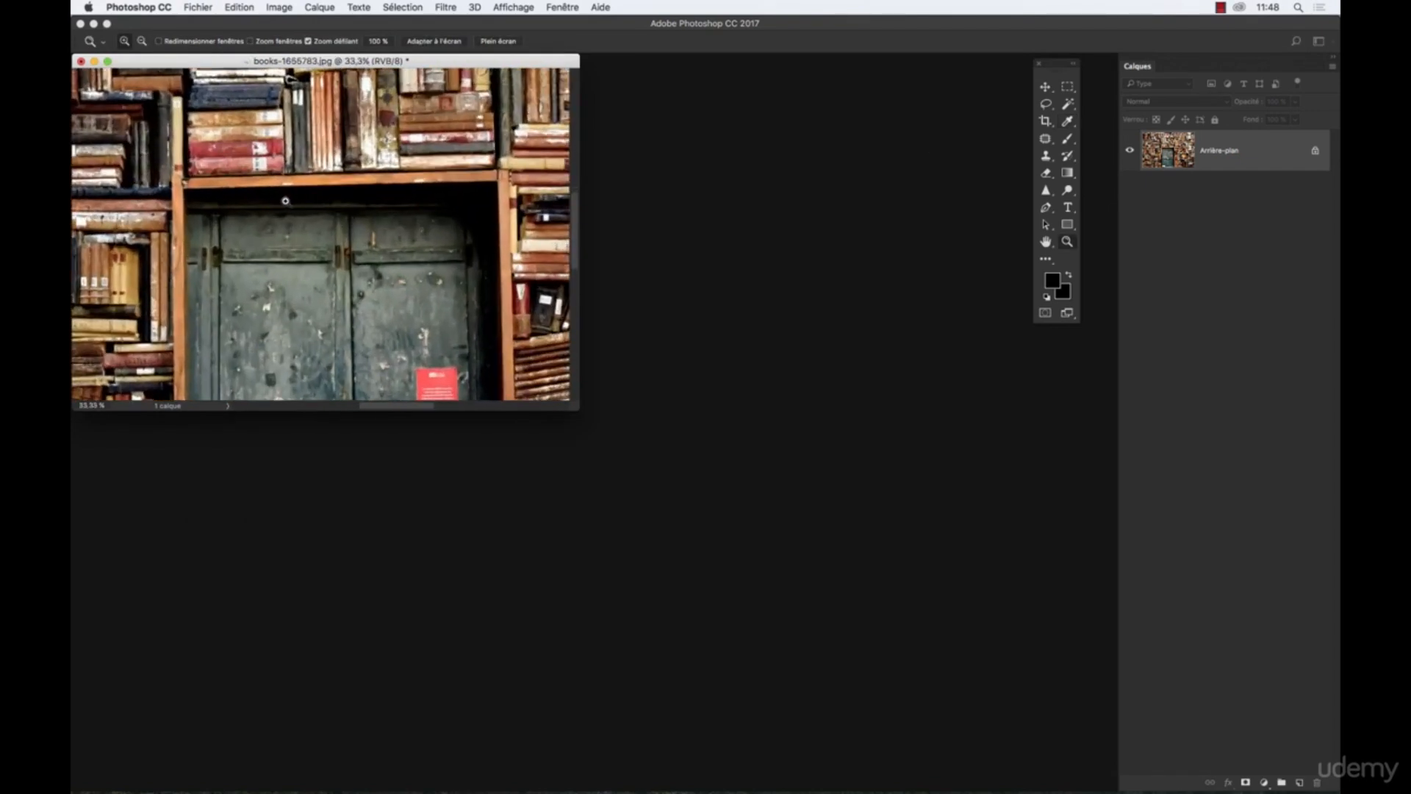
{"action": "left_click", "coordinate": [162, 140]}
{"action": "left_click", "coordinate": [150, 133]}
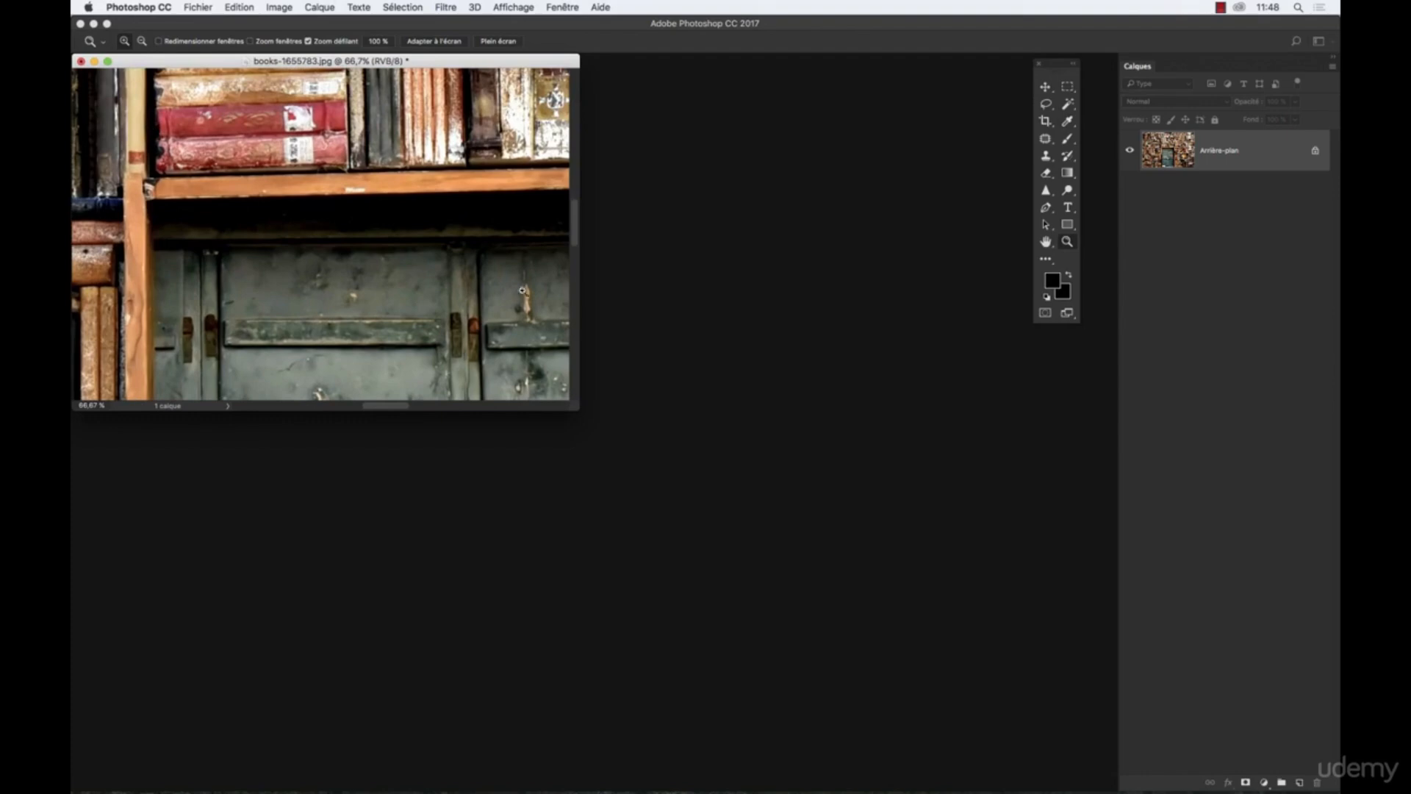
{"action": "left_click", "coordinate": [544, 332]}
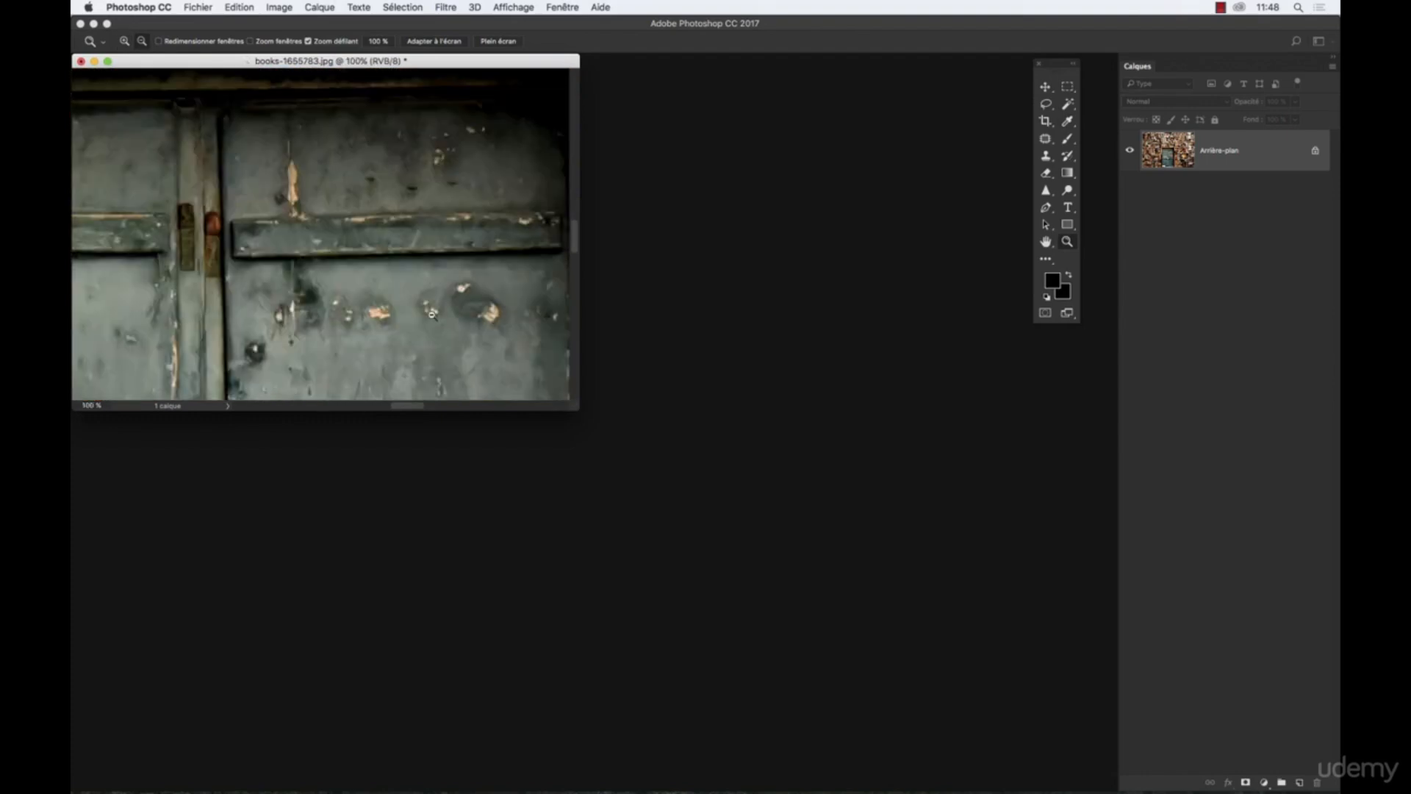
{"action": "left_click", "coordinate": [456, 341], "text": "alt"}
{"action": "left_click", "coordinate": [457, 341], "text": "alt"}
{"action": "left_click", "coordinate": [456, 341], "text": "alt"}
{"action": "left_click", "coordinate": [457, 341], "text": "alt"}
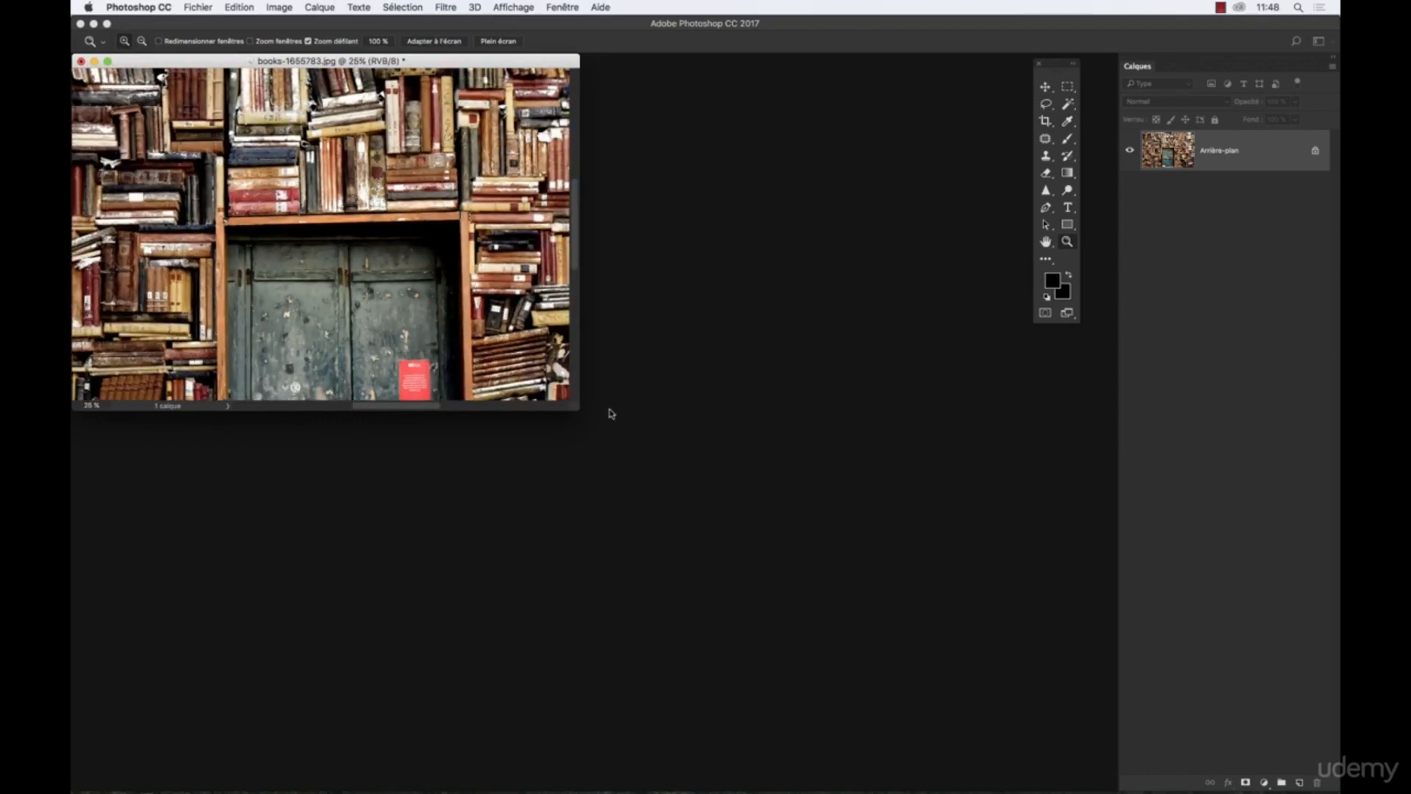
Enlarge the floating books window and zoom in to 100 % on the image's upper-right corner, then zoom back out
{"action": "left_click_drag", "start_coordinate": [579, 409], "coordinate": [988, 641]}
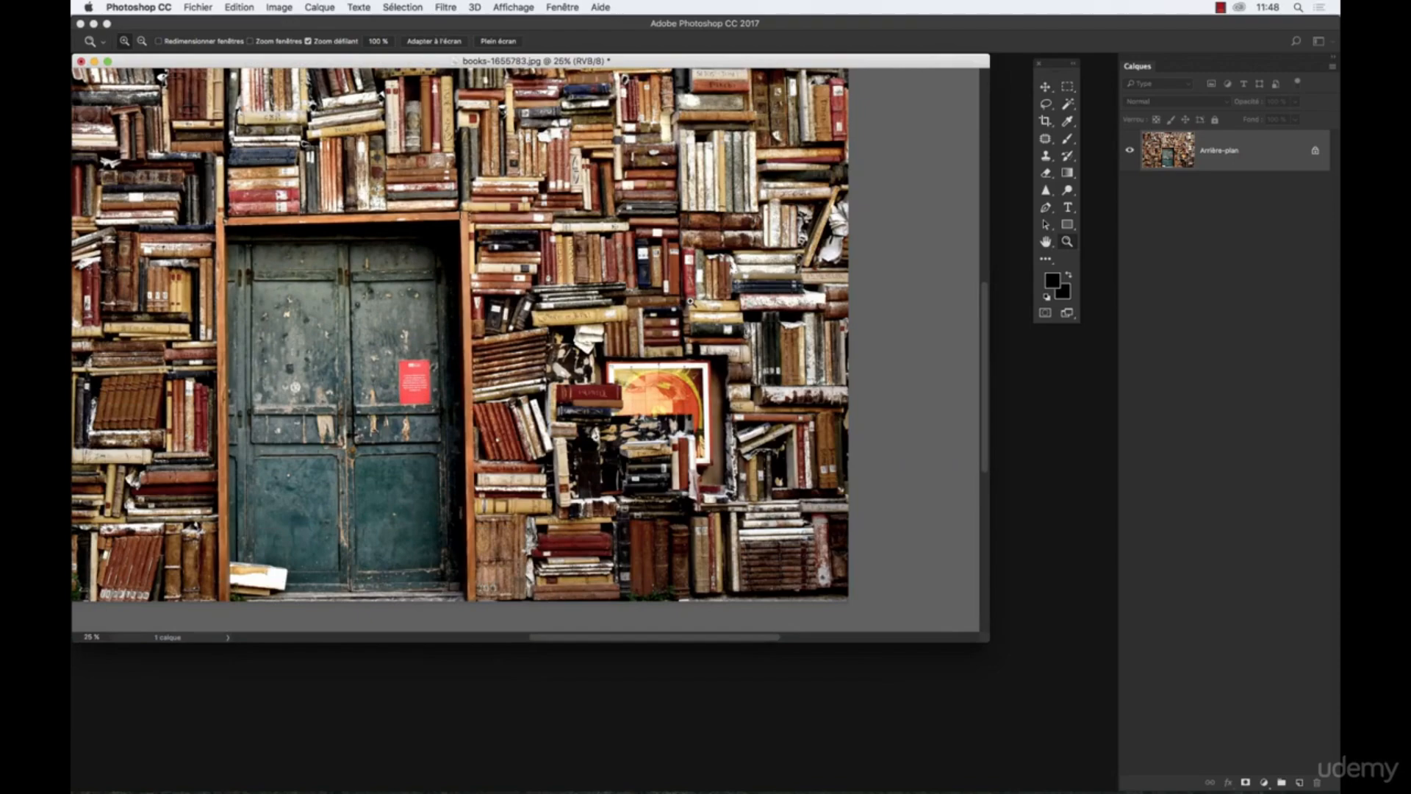
{"action": "left_click", "coordinate": [824, 105]}
{"action": "left_click", "coordinate": [498, 186]}
{"action": "left_click", "coordinate": [562, 107]}
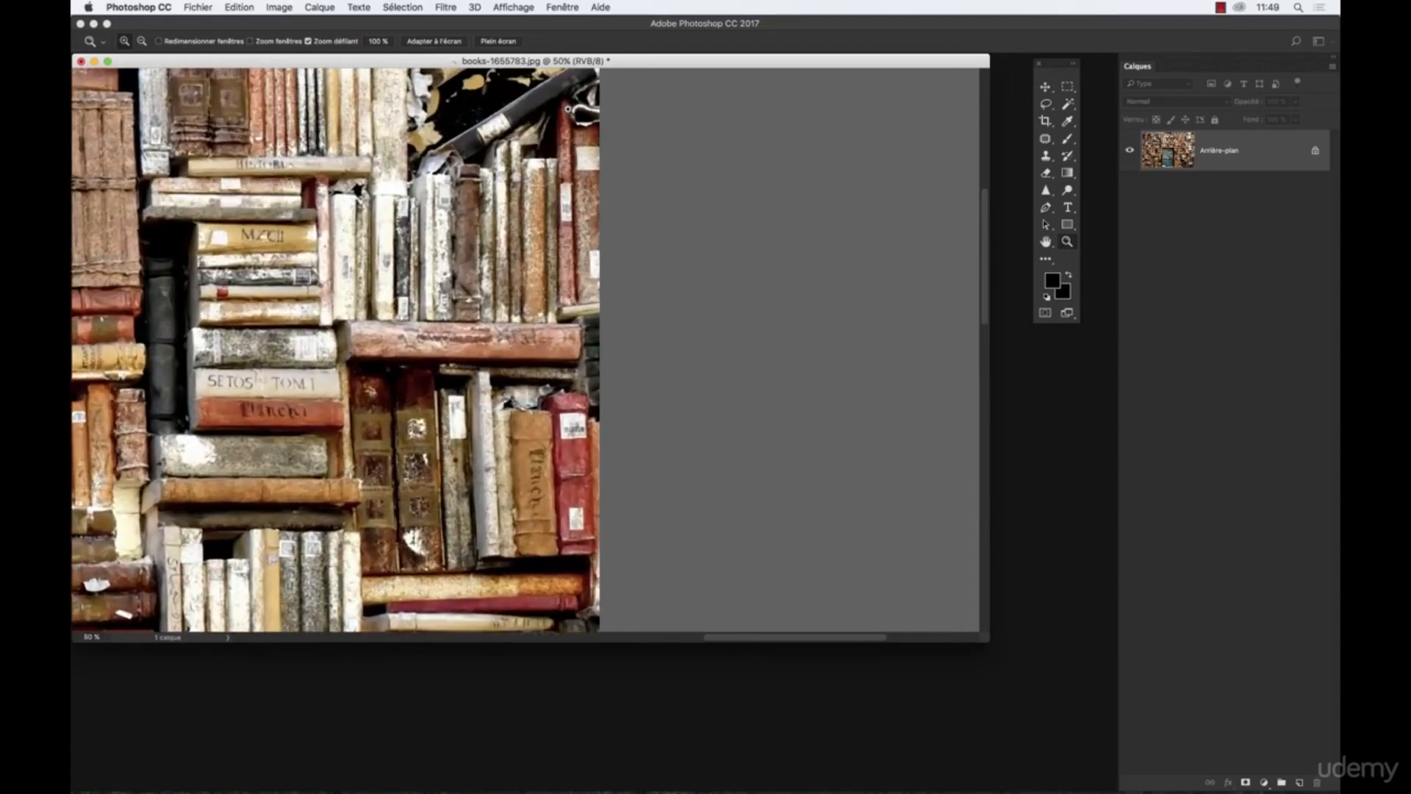
{"action": "left_click", "coordinate": [562, 109]}
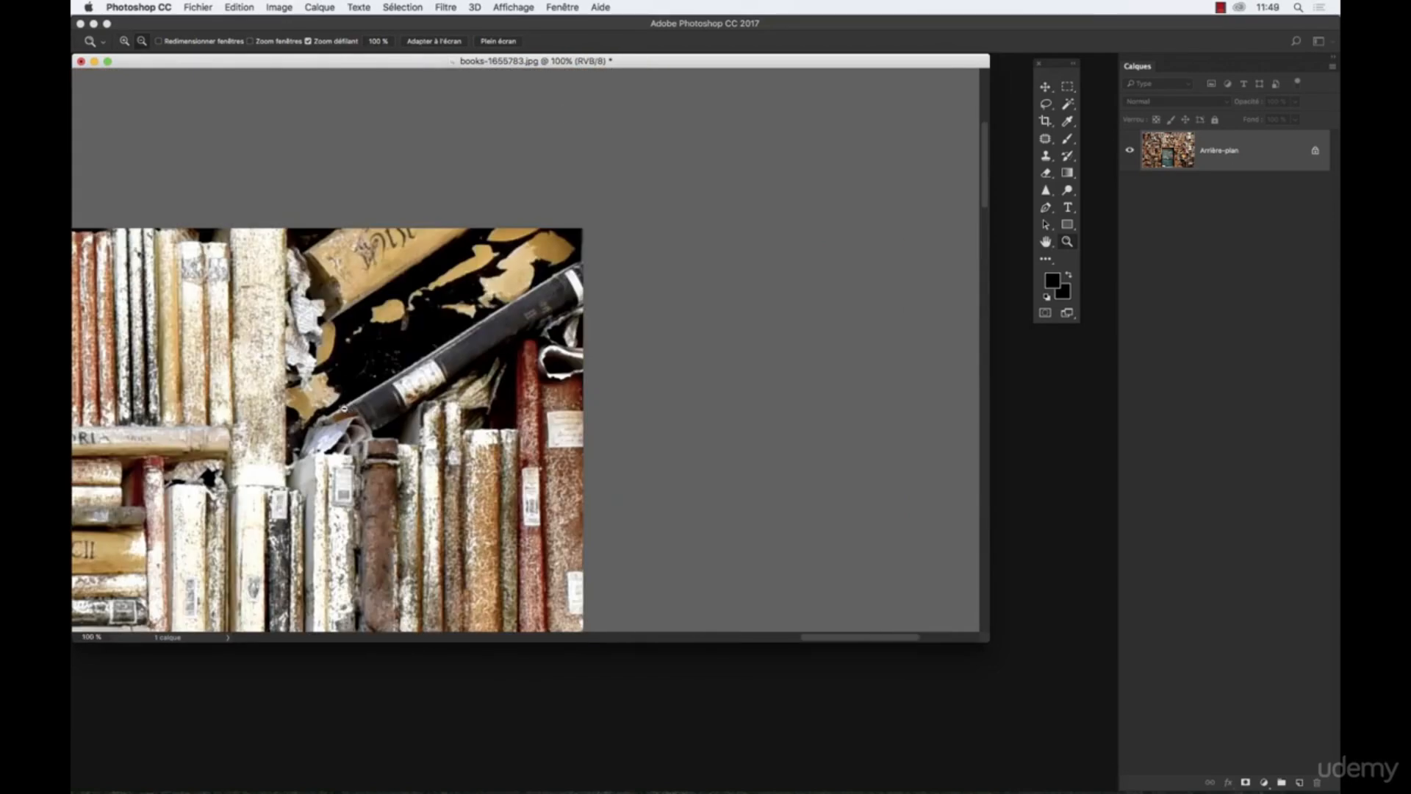
{"action": "left_click_drag", "start_coordinate": [351, 408], "coordinate": [121, 529]}
Turn off centring on the clicked point in the Tools preferences
{"action": "left_click", "coordinate": [138, 7]}
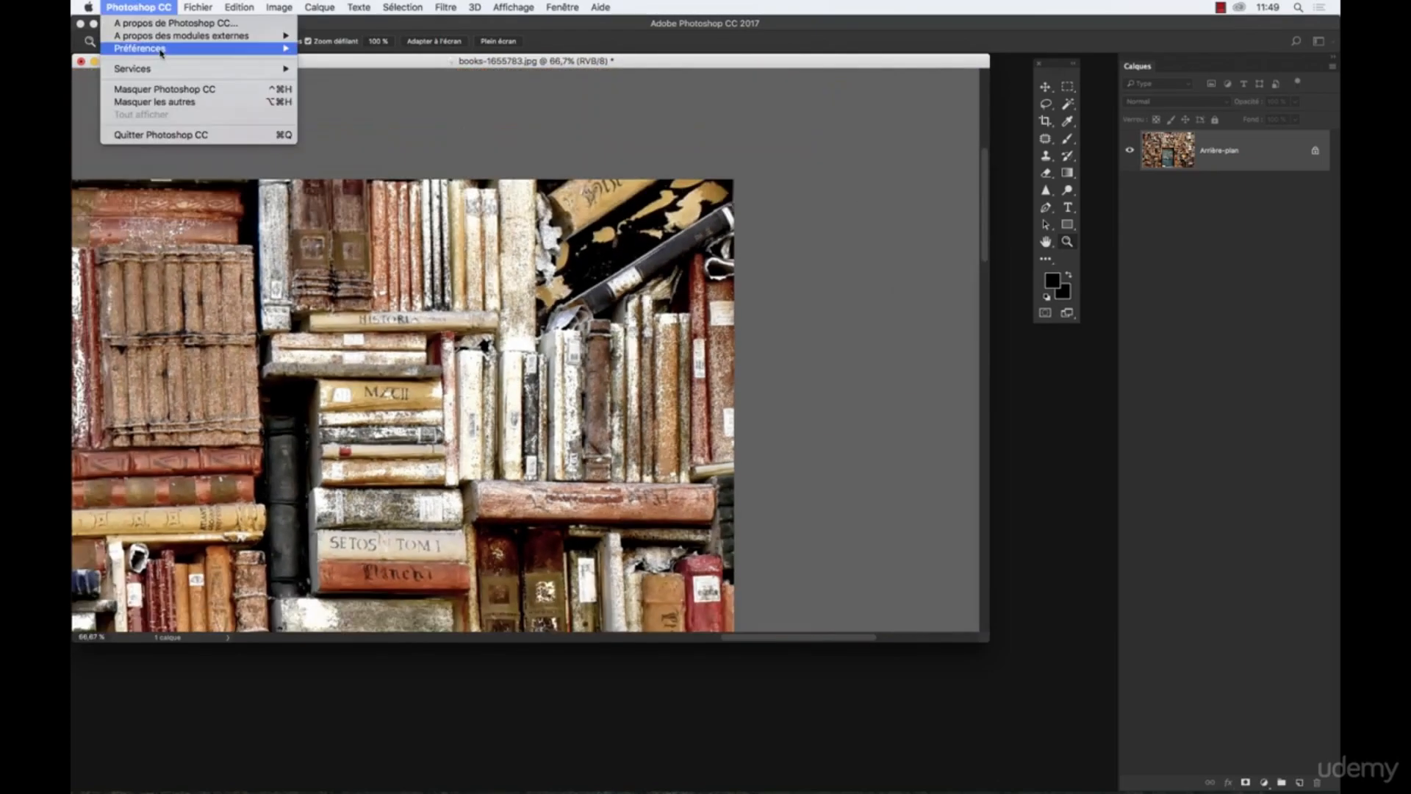
{"action": "mouse_move", "coordinate": [158, 47]}
{"action": "left_click", "coordinate": [463, 110]}
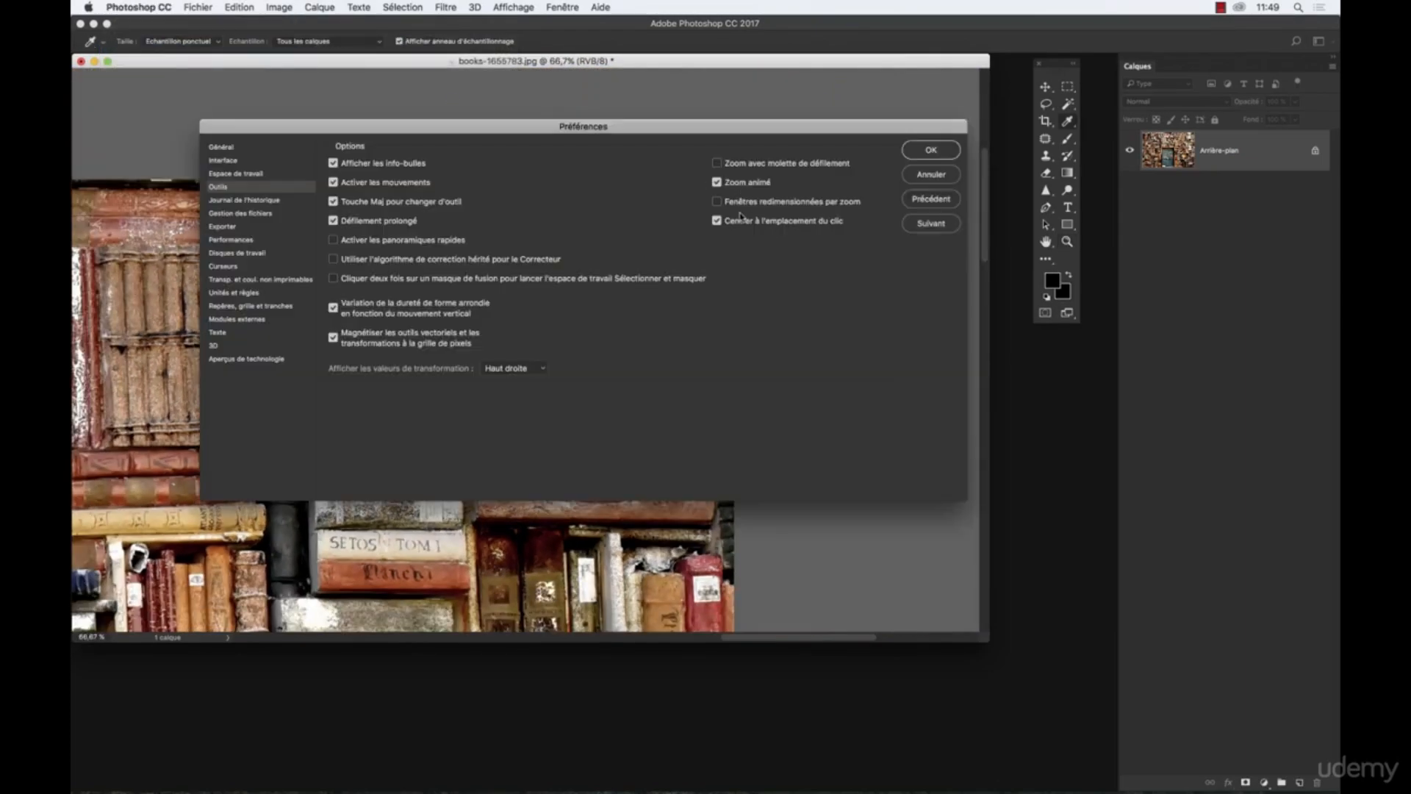
{"action": "left_click", "coordinate": [717, 221]}
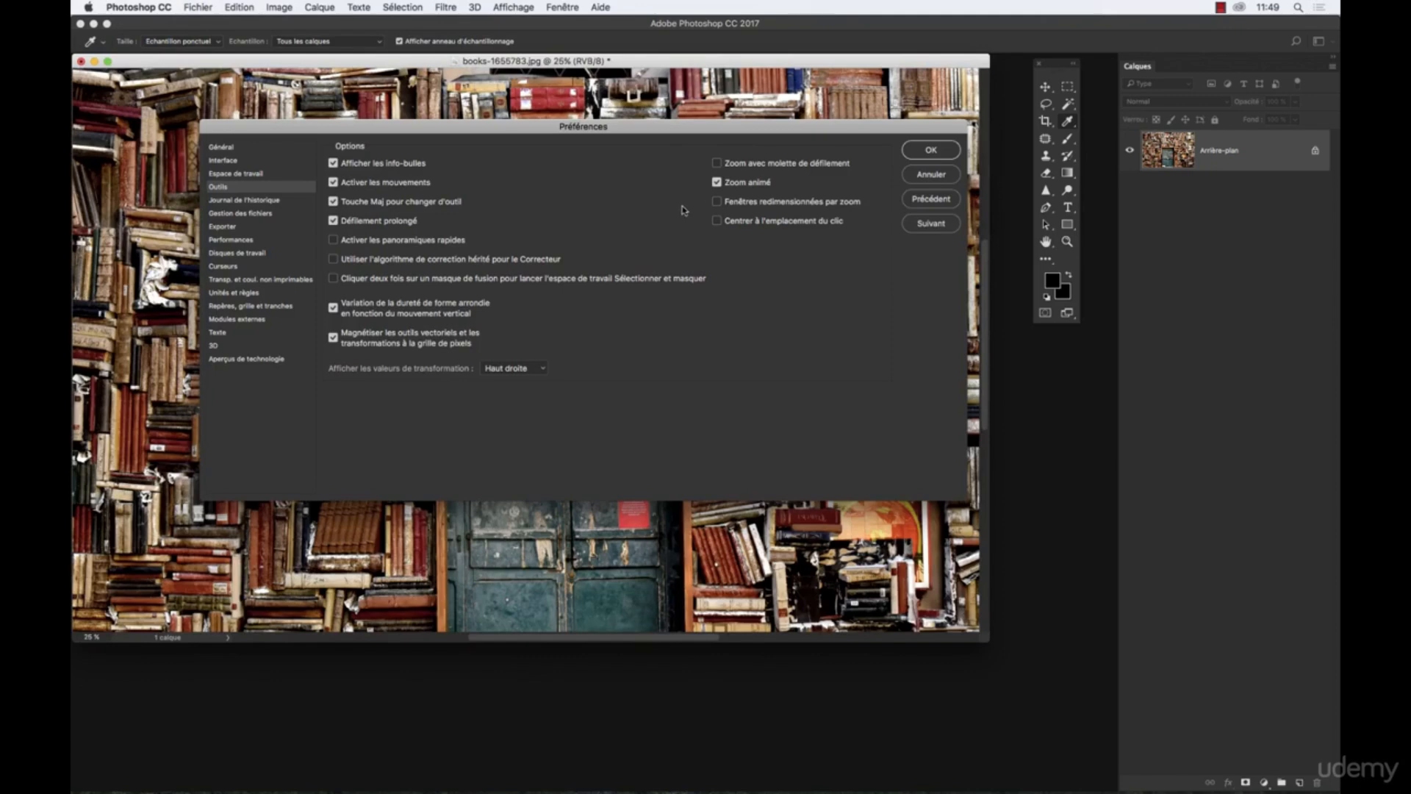
Enable flick panning (Activer les panoramiques rapides) in the Tools preferences and reactivate the Zoom tool
{"action": "left_click", "coordinate": [333, 240]}
{"action": "left_click", "coordinate": [917, 151]}
{"action": "key", "text": "z"}
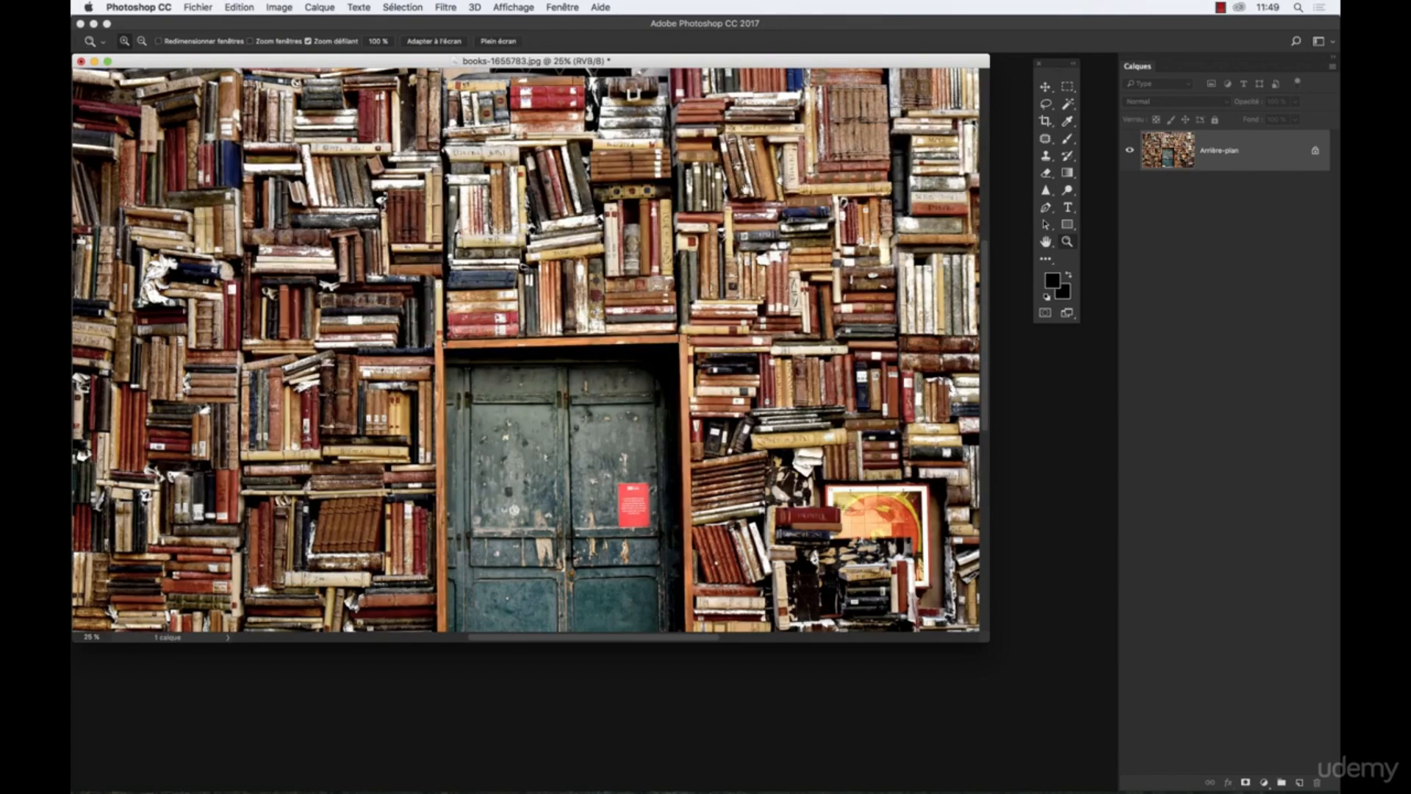
Pan the books image in several directions at 25 % to examine the flick panning behaviour
{"action": "left_click_drag", "start_coordinate": [746, 189], "coordinate": [801, 239]}
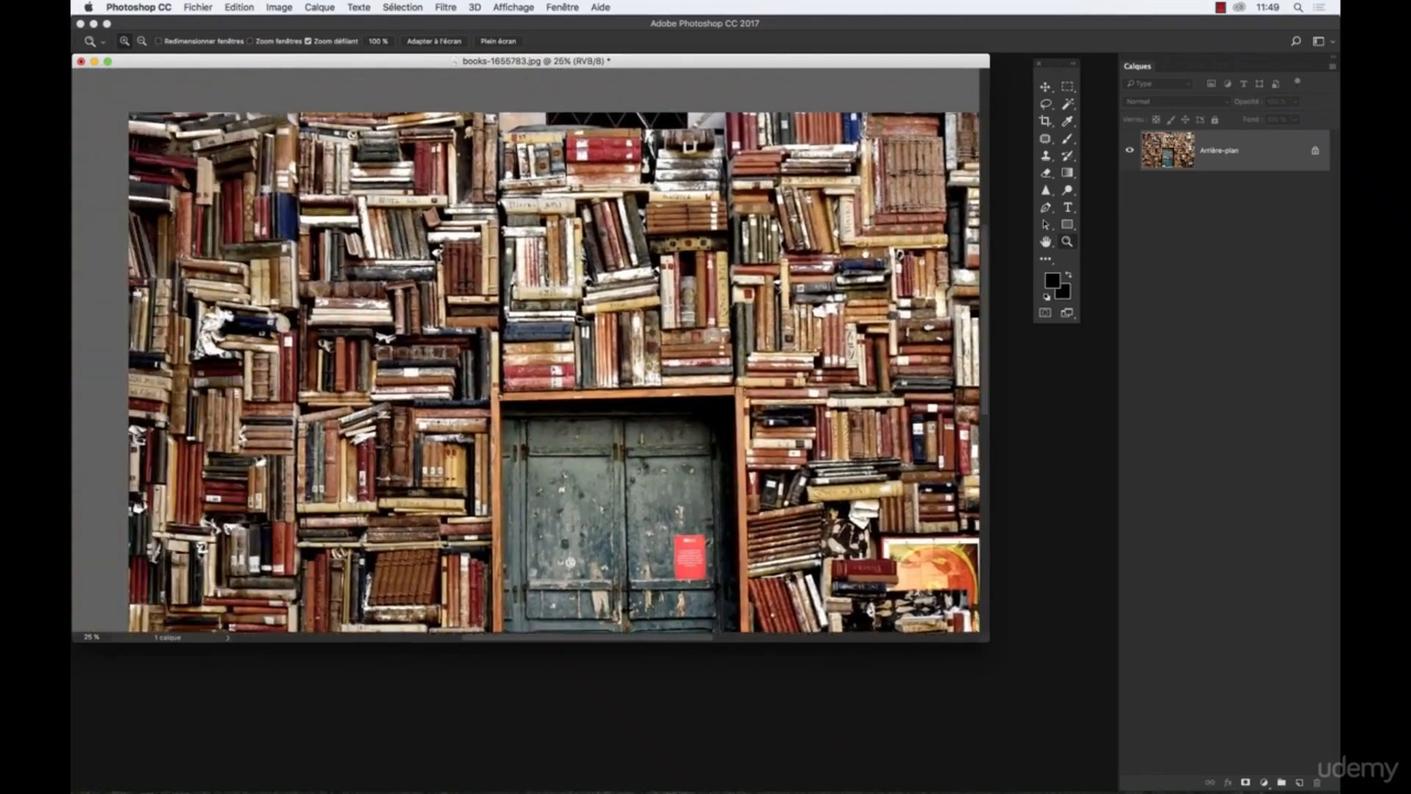
{"action": "scroll", "coordinate": [529, 350], "scroll_direction": "up", "scroll_amount": 3}
{"action": "scroll", "coordinate": [529, 350], "scroll_direction": "down", "scroll_amount": 4}
{"action": "scroll", "coordinate": [529, 350], "scroll_direction": "right", "scroll_amount": 6}
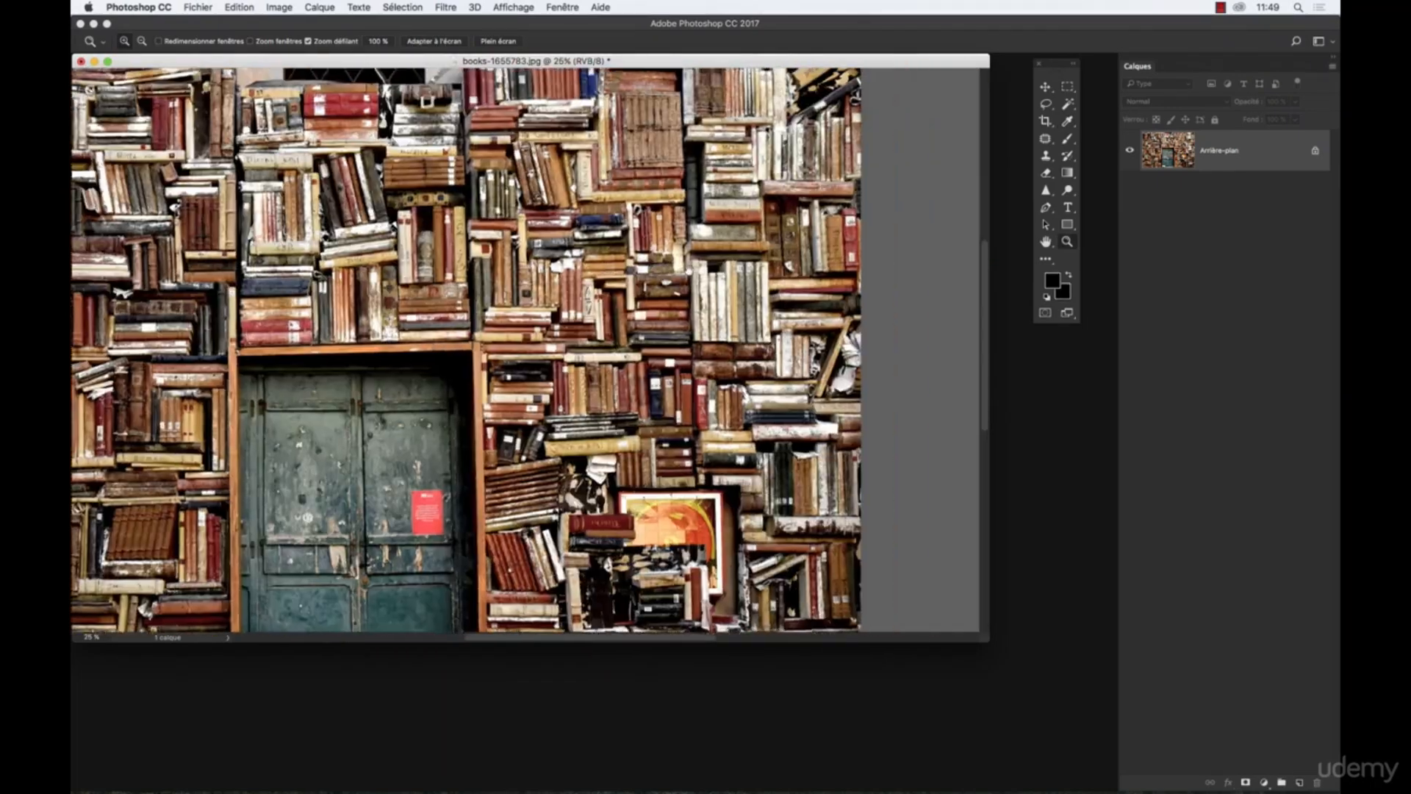
{"action": "scroll", "coordinate": [530, 350], "scroll_direction": "right", "scroll_amount": 6}
{"action": "scroll", "coordinate": [529, 350], "scroll_direction": "left", "scroll_amount": 5}
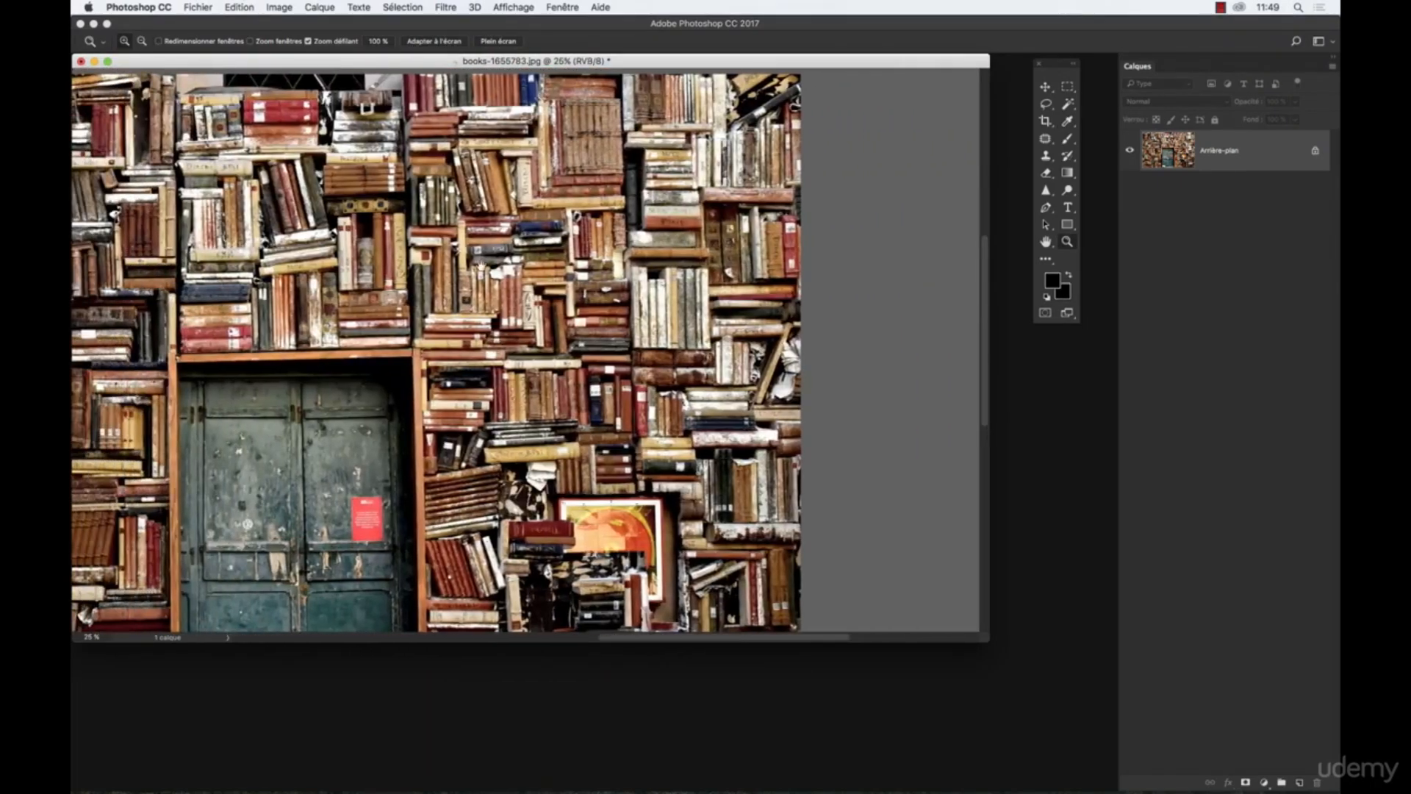
{"action": "scroll", "coordinate": [529, 350], "scroll_direction": "left", "scroll_amount": 6}
{"action": "scroll", "coordinate": [530, 349], "scroll_direction": "right", "scroll_amount": 7}
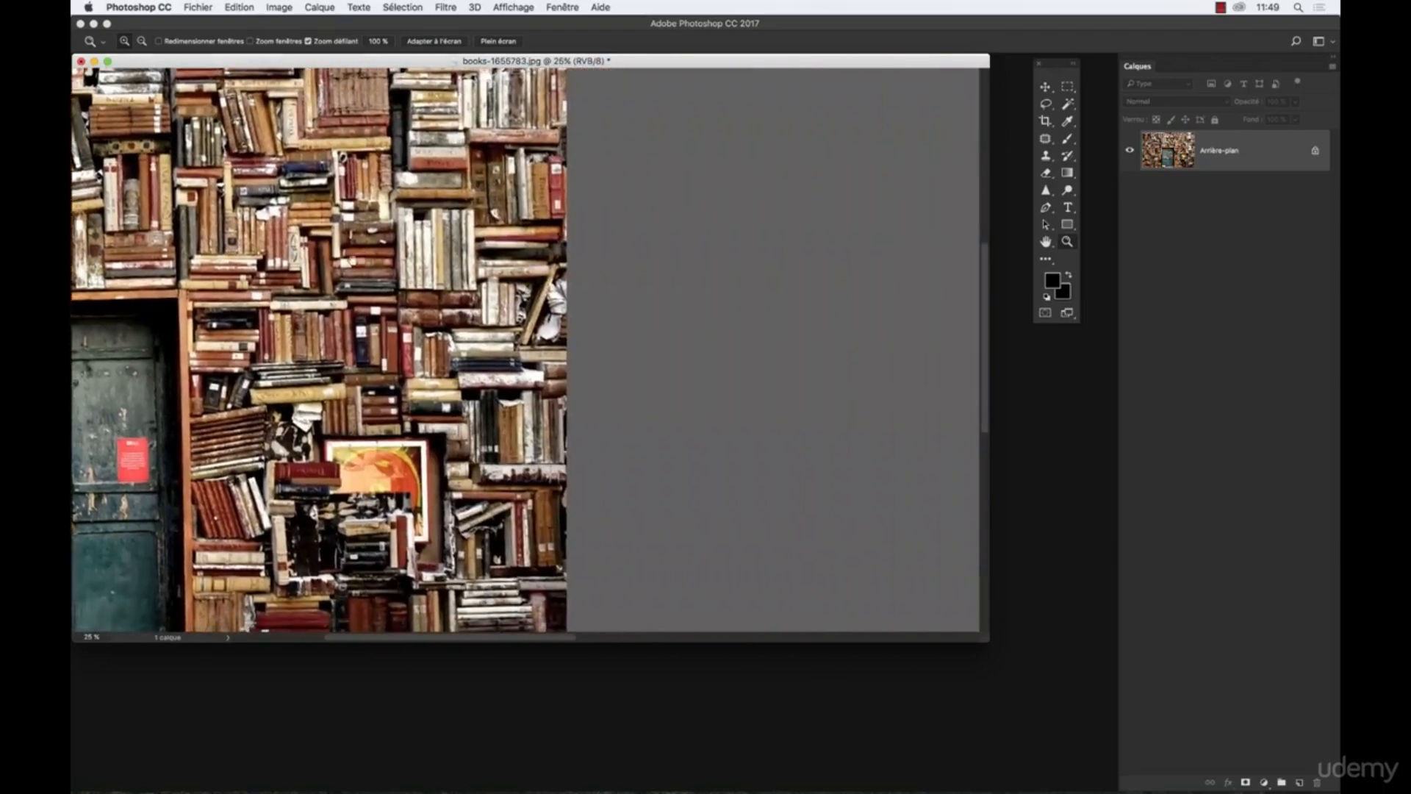
Flick the books image repeatedly sideways and vertically at 25 % to examine how it moves after release
{"action": "scroll", "coordinate": [529, 350], "scroll_direction": "right", "scroll_amount": 4}
{"action": "scroll", "coordinate": [529, 350], "scroll_direction": "left", "scroll_amount": 6}
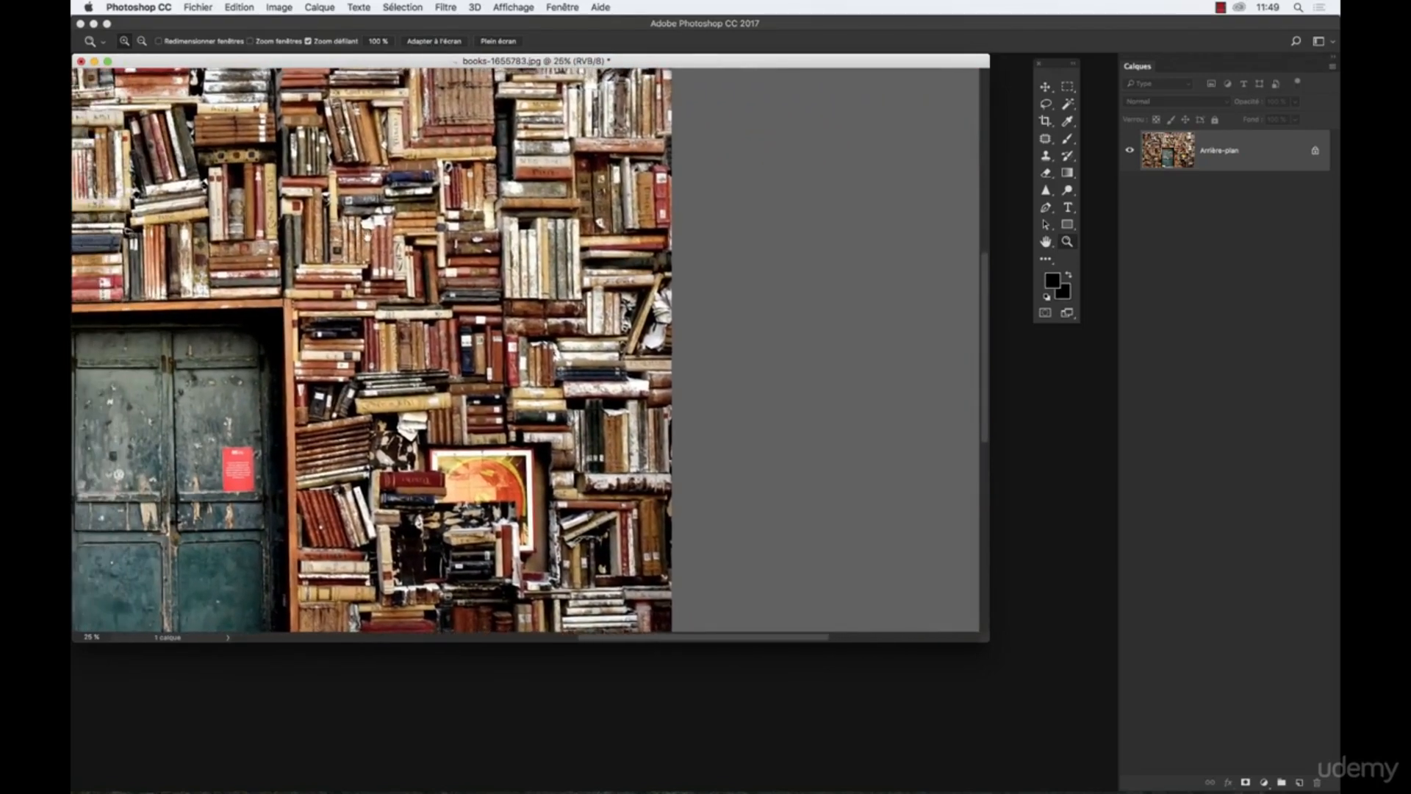
{"action": "scroll", "coordinate": [529, 350], "scroll_direction": "left", "scroll_amount": 3}
{"action": "scroll", "coordinate": [894, 169], "scroll_direction": "left", "scroll_amount": 5}
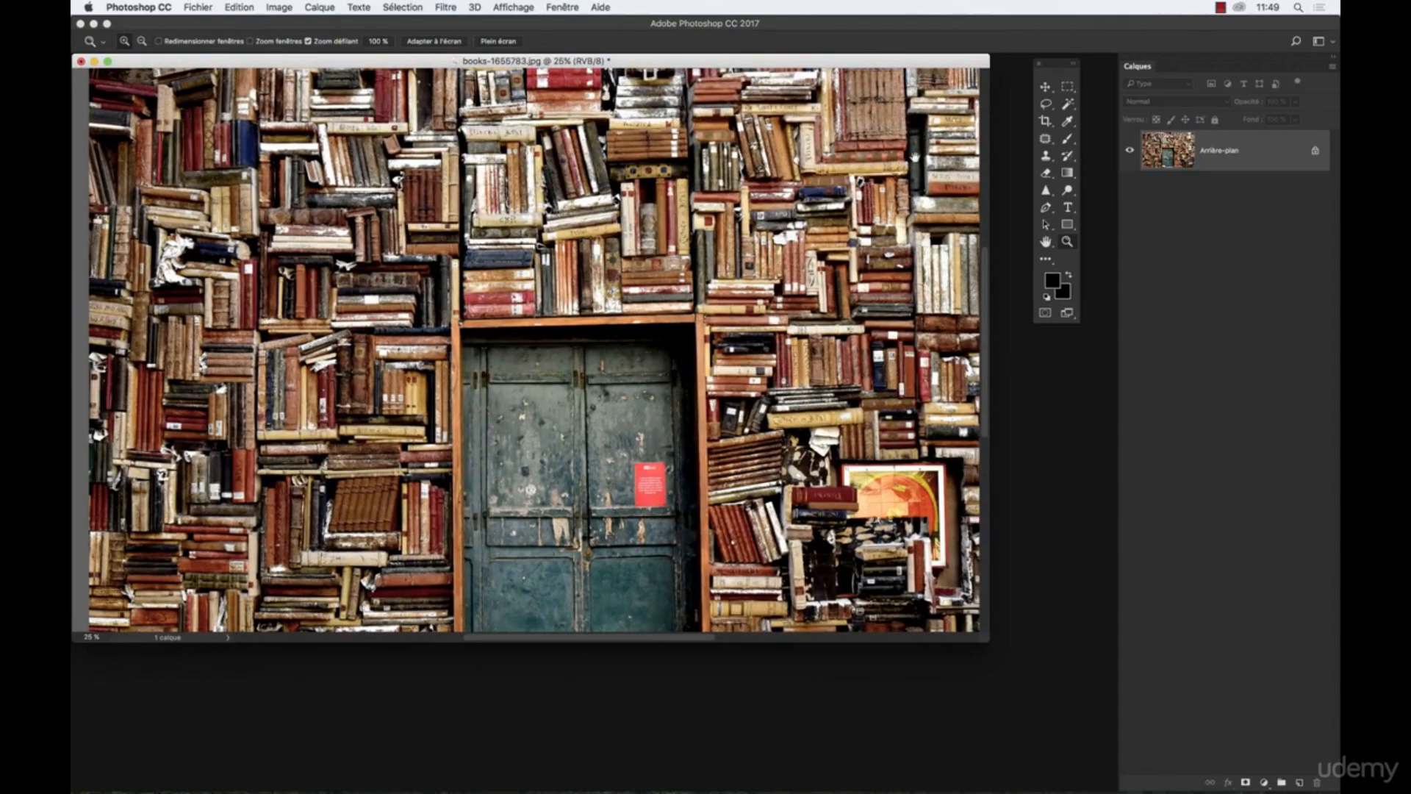
{"action": "left_click_drag", "start_coordinate": [919, 157], "coordinate": [740, 212]}
{"action": "scroll", "coordinate": [739, 212], "scroll_direction": "right", "scroll_amount": 8}
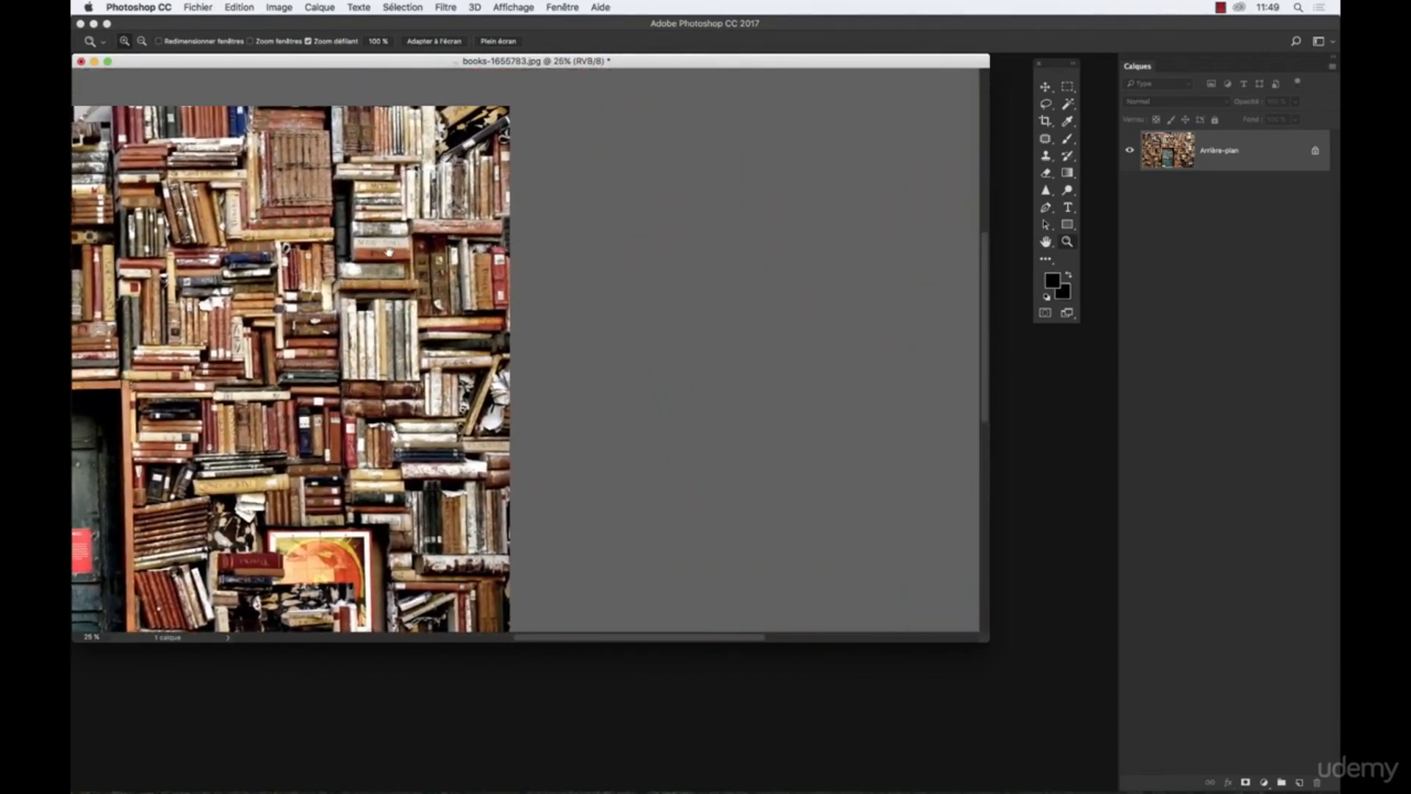
{"action": "scroll", "coordinate": [512, 252], "scroll_direction": "left", "scroll_amount": 10}
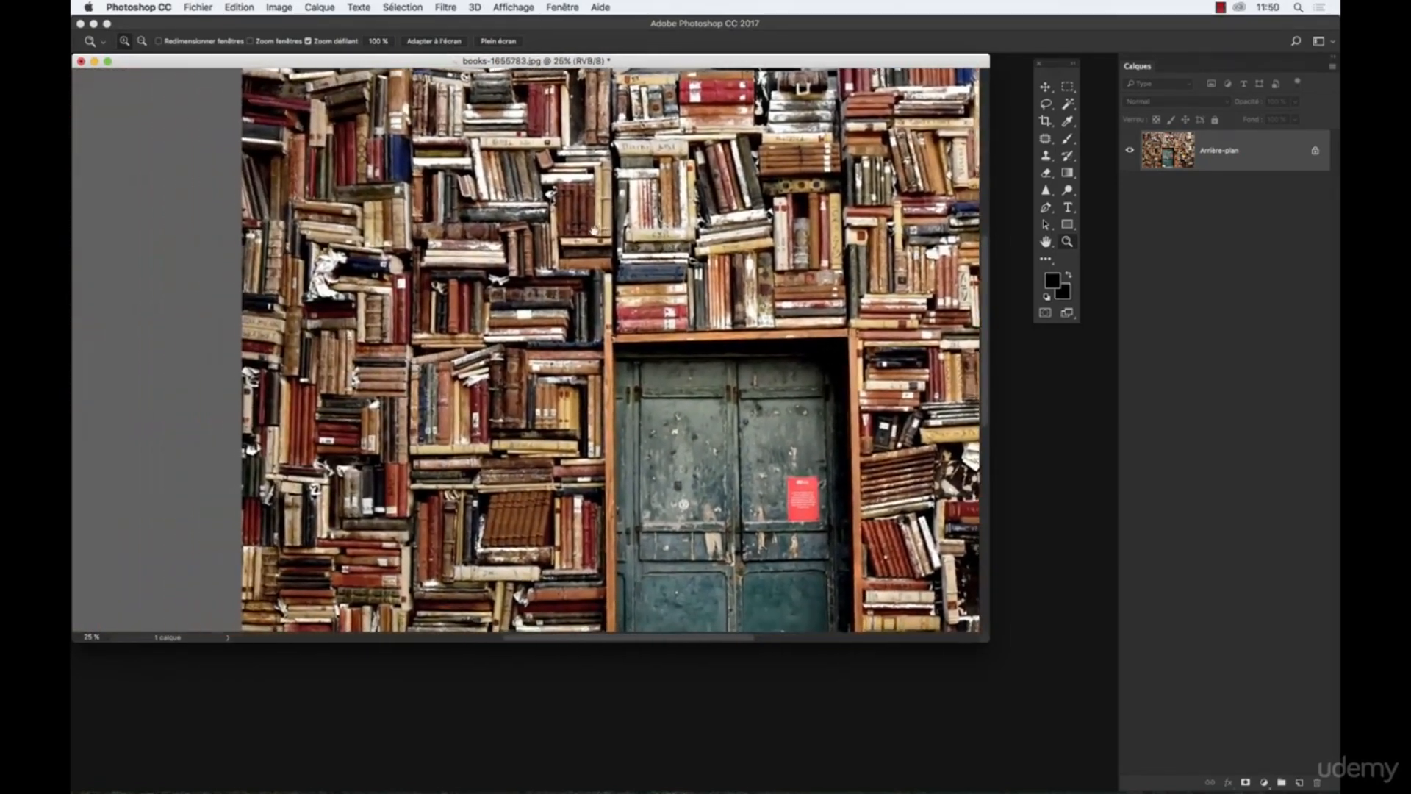
{"action": "scroll", "coordinate": [512, 252], "scroll_direction": "up", "scroll_amount": 3}
{"action": "scroll", "coordinate": [677, 306], "scroll_direction": "up", "scroll_amount": 3}
{"action": "scroll", "coordinate": [677, 306], "scroll_direction": "down", "scroll_amount": 10}
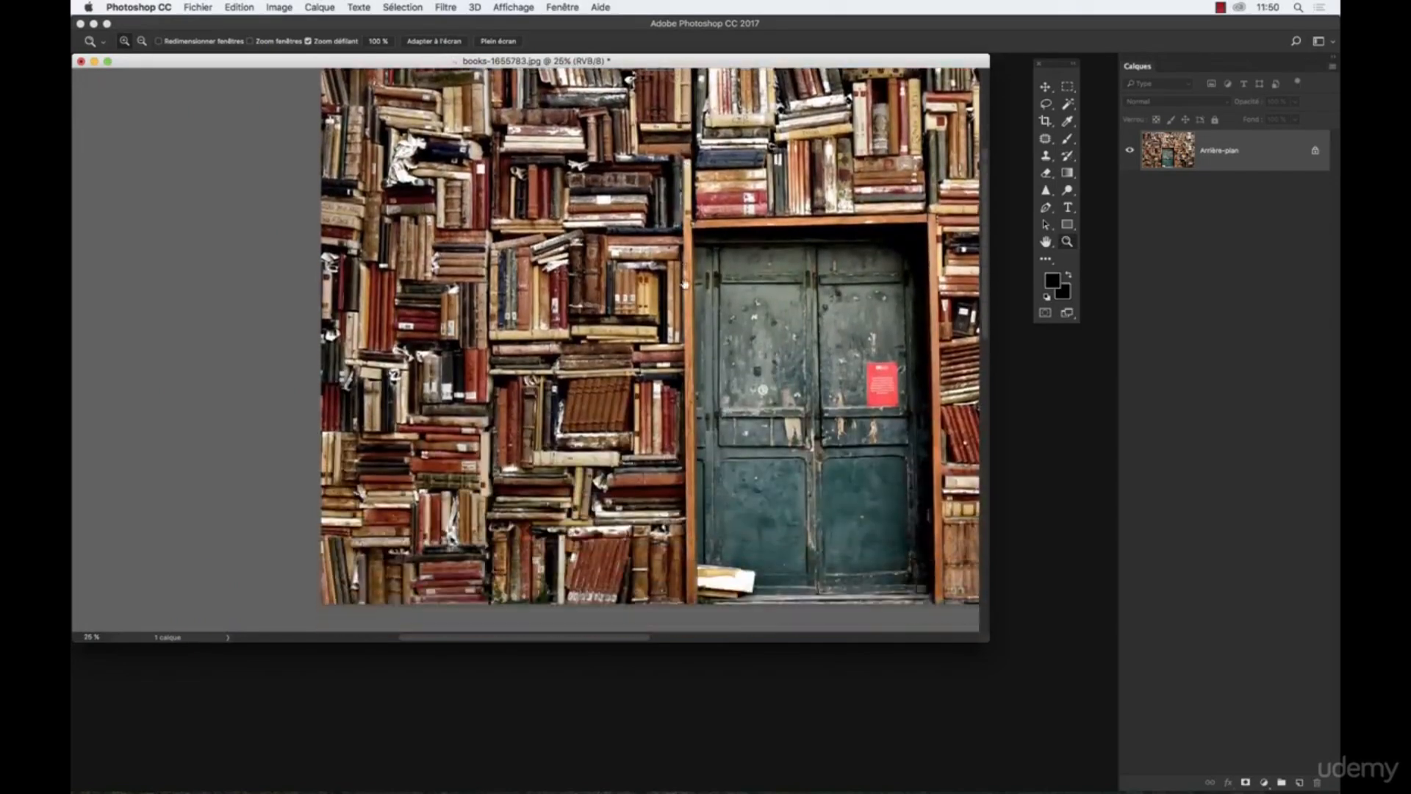
{"action": "scroll", "coordinate": [686, 283], "scroll_direction": "up", "scroll_amount": 8}
{"action": "scroll", "coordinate": [685, 283], "scroll_direction": "right", "scroll_amount": 8}
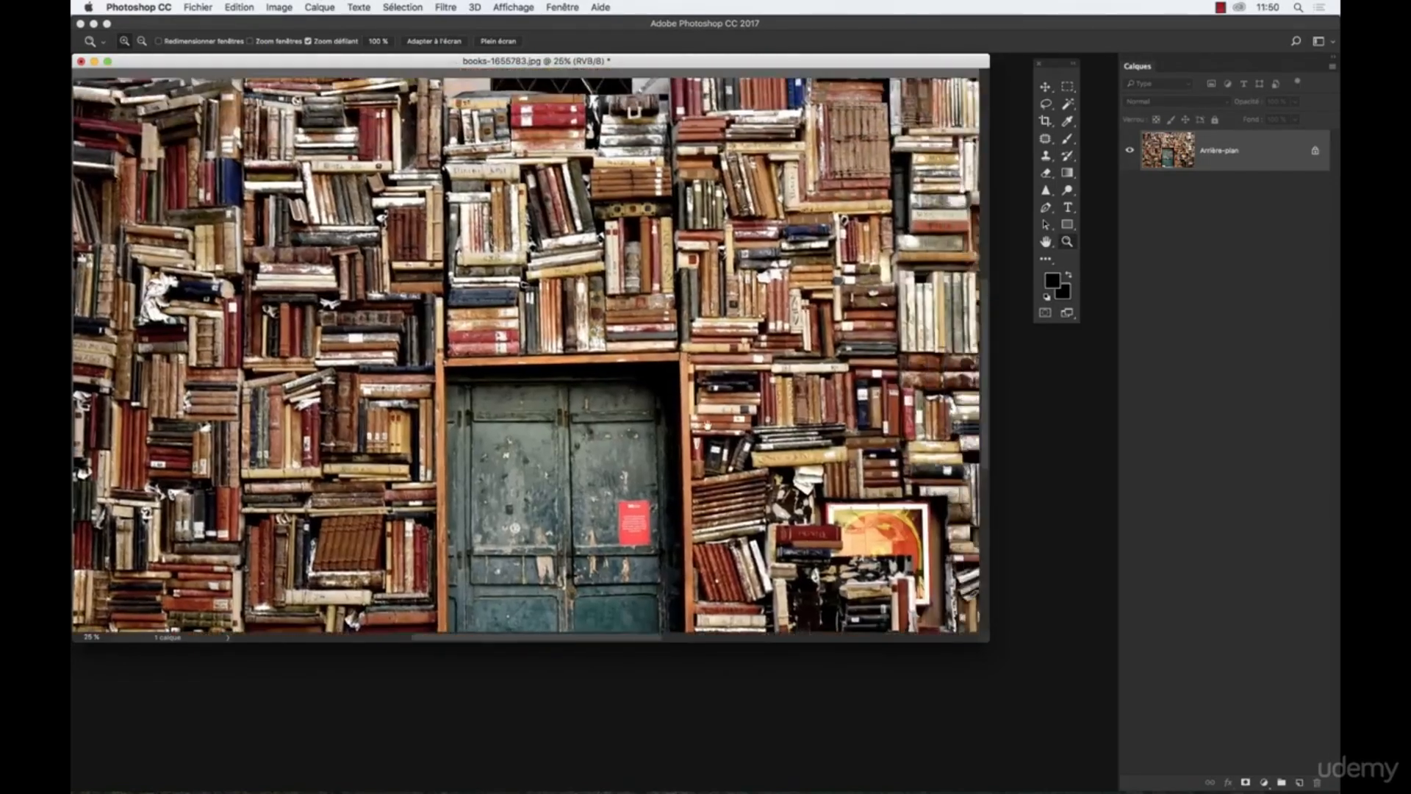
Zoom the books image out to about 6.6 % and back in to 25 %, flick-panning it in between
{"action": "scroll", "coordinate": [607, 374], "scroll_direction": "down", "scroll_amount": 5}
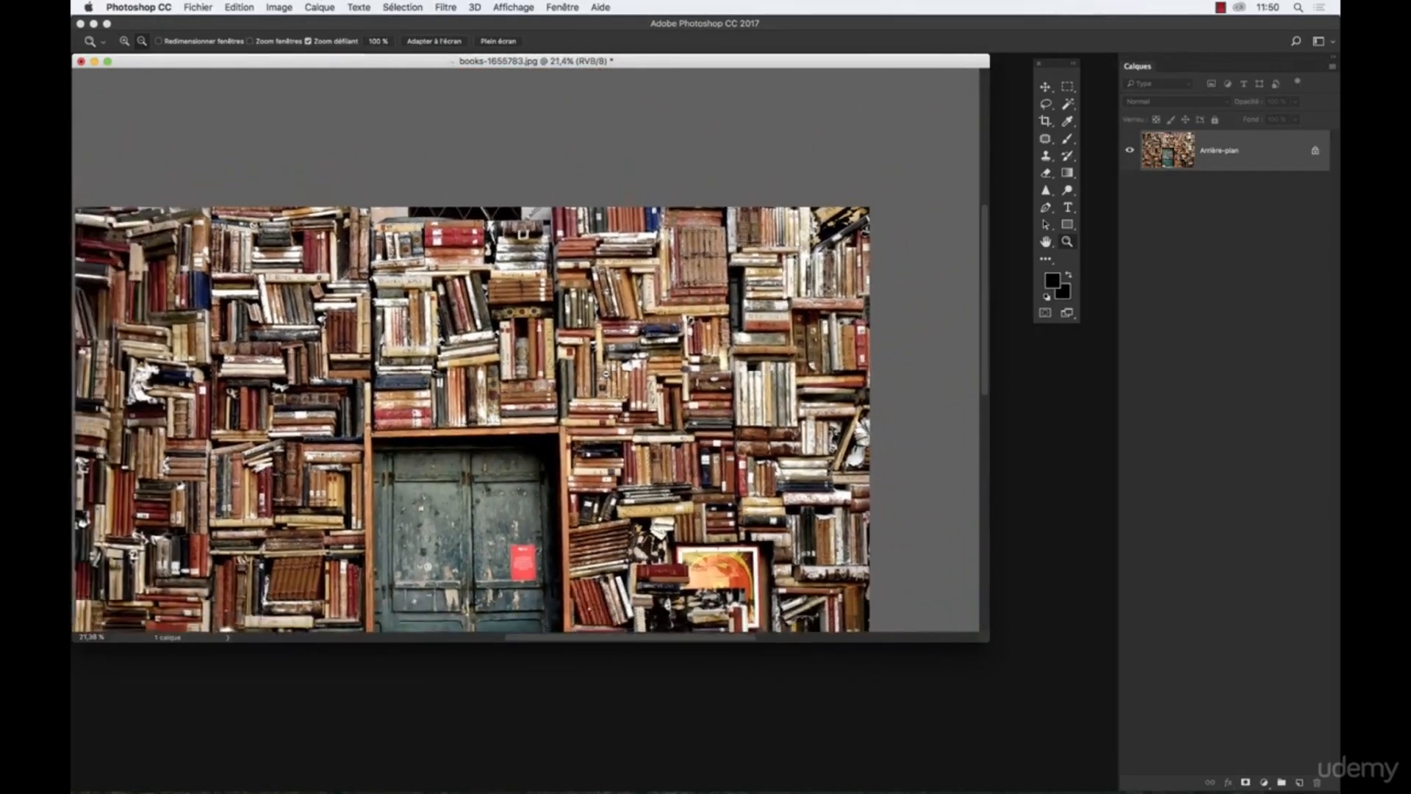
{"action": "scroll", "coordinate": [607, 374], "scroll_direction": "down", "scroll_amount": 4}
{"action": "scroll", "coordinate": [603, 378], "scroll_direction": "up", "scroll_amount": 3}
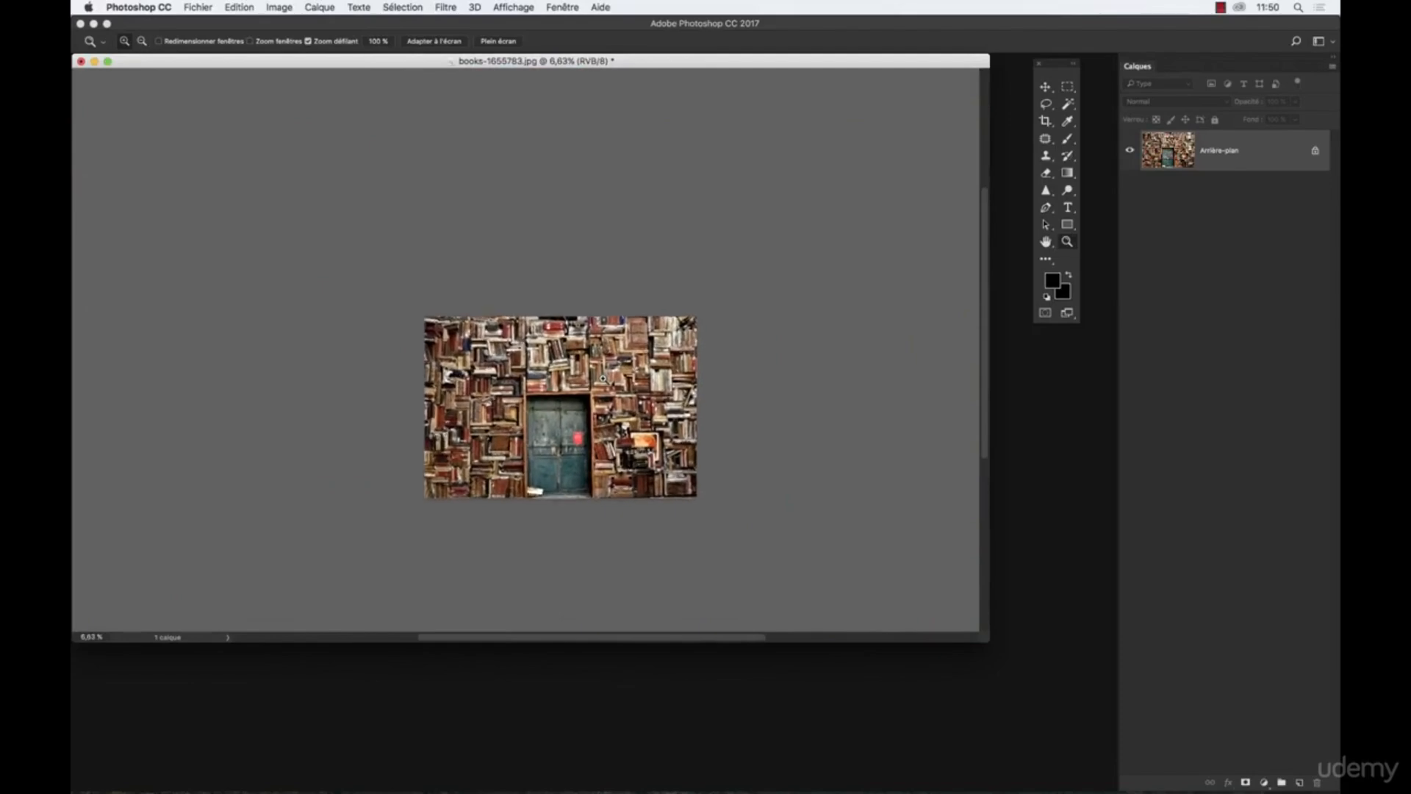
{"action": "scroll", "coordinate": [602, 379], "scroll_direction": "up", "scroll_amount": 3}
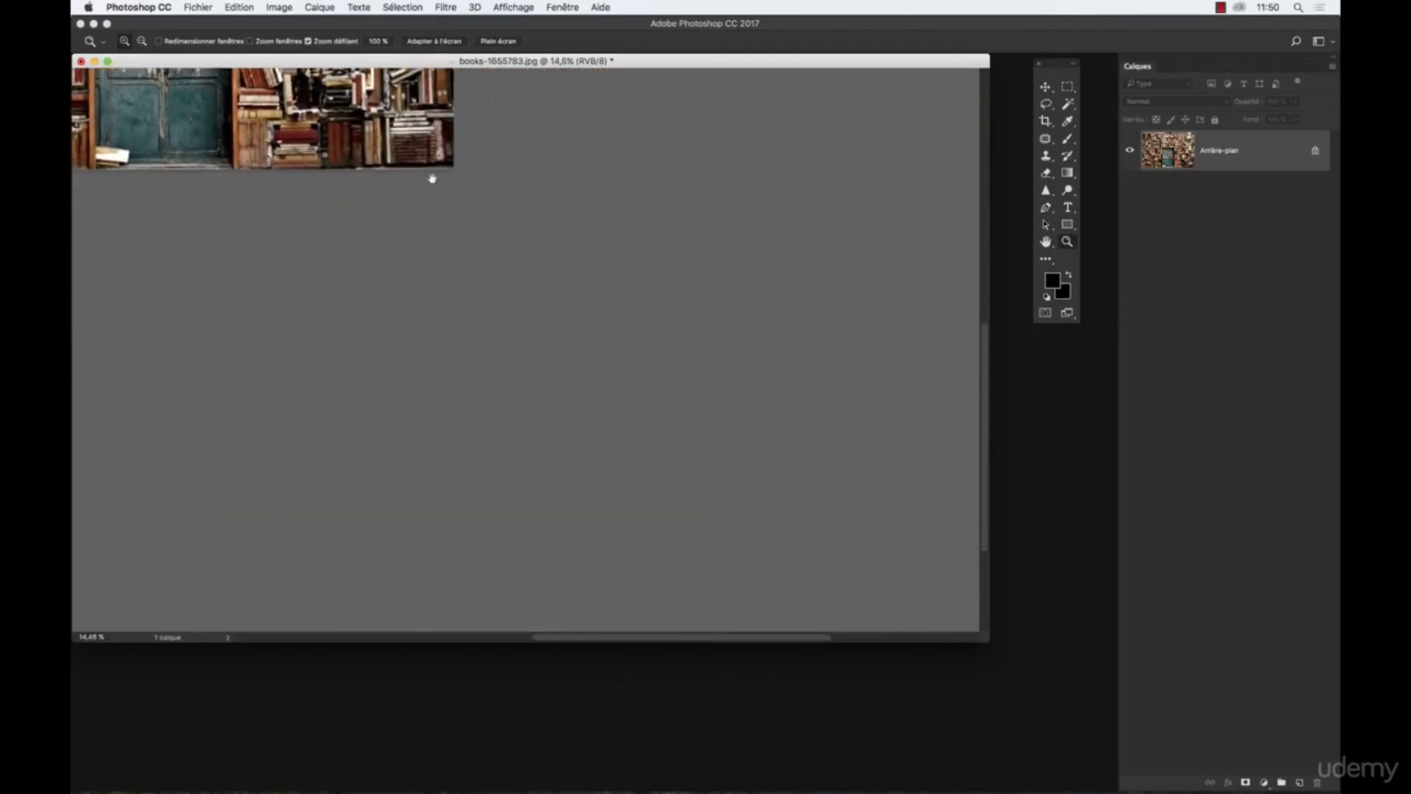
{"action": "scroll", "coordinate": [560, 399], "scroll_direction": "up", "scroll_amount": 4}
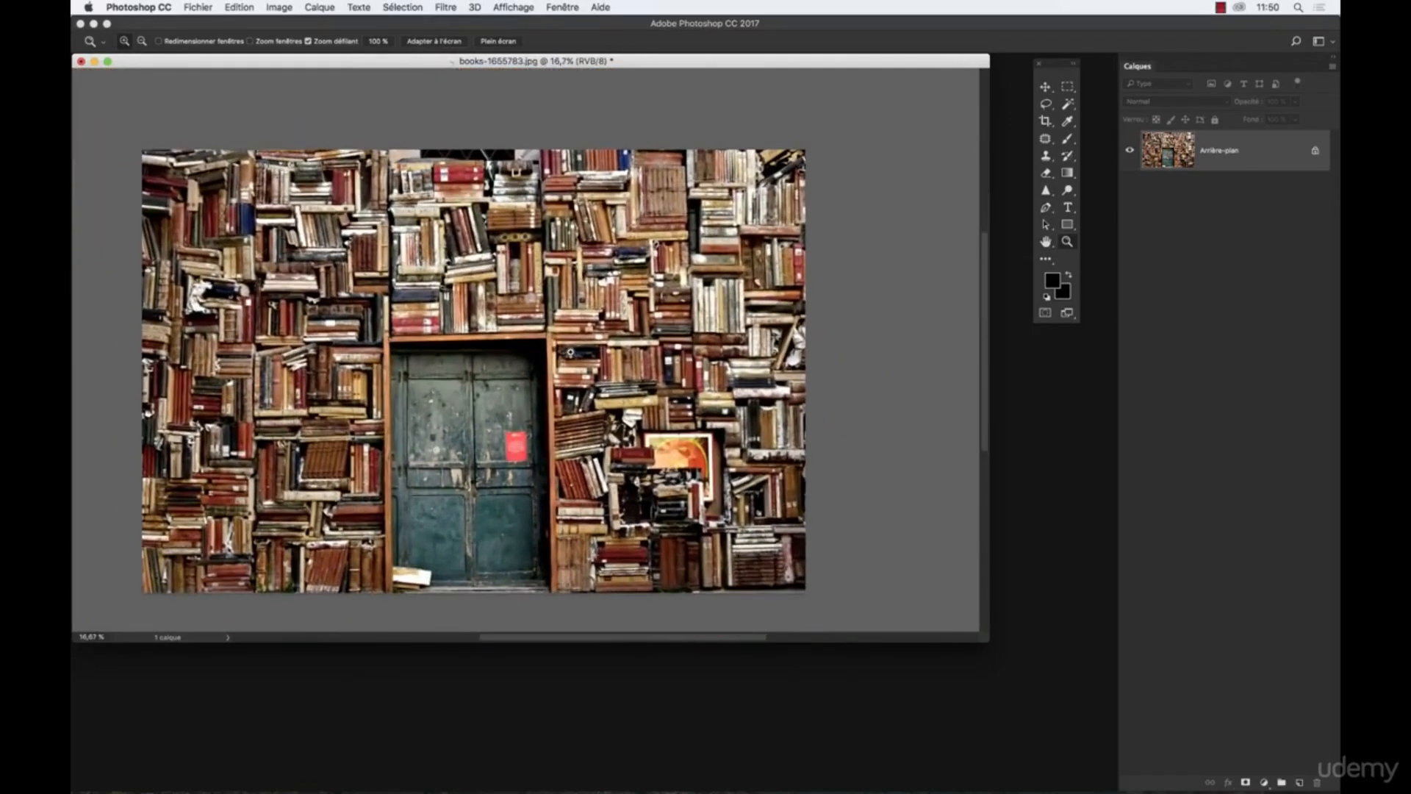
{"action": "scroll", "coordinate": [560, 399], "scroll_direction": "down", "scroll_amount": 2}
{"action": "scroll", "coordinate": [628, 325], "scroll_direction": "up", "scroll_amount": 3}
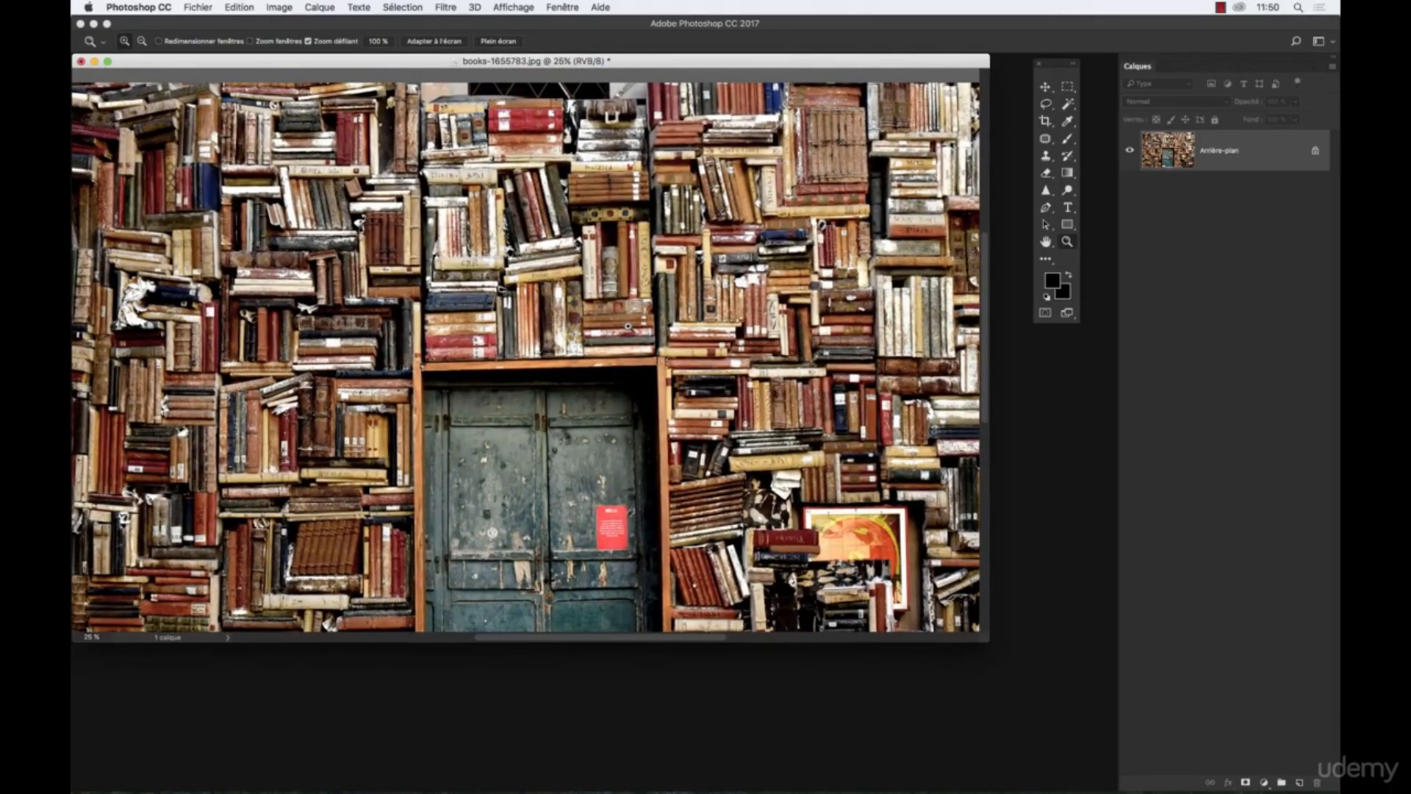
Review the Performance preferences and the advanced graphics processor settings, leaving both without changes
{"action": "left_click", "coordinate": [184, 5]}
{"action": "mouse_move", "coordinate": [144, 8]}
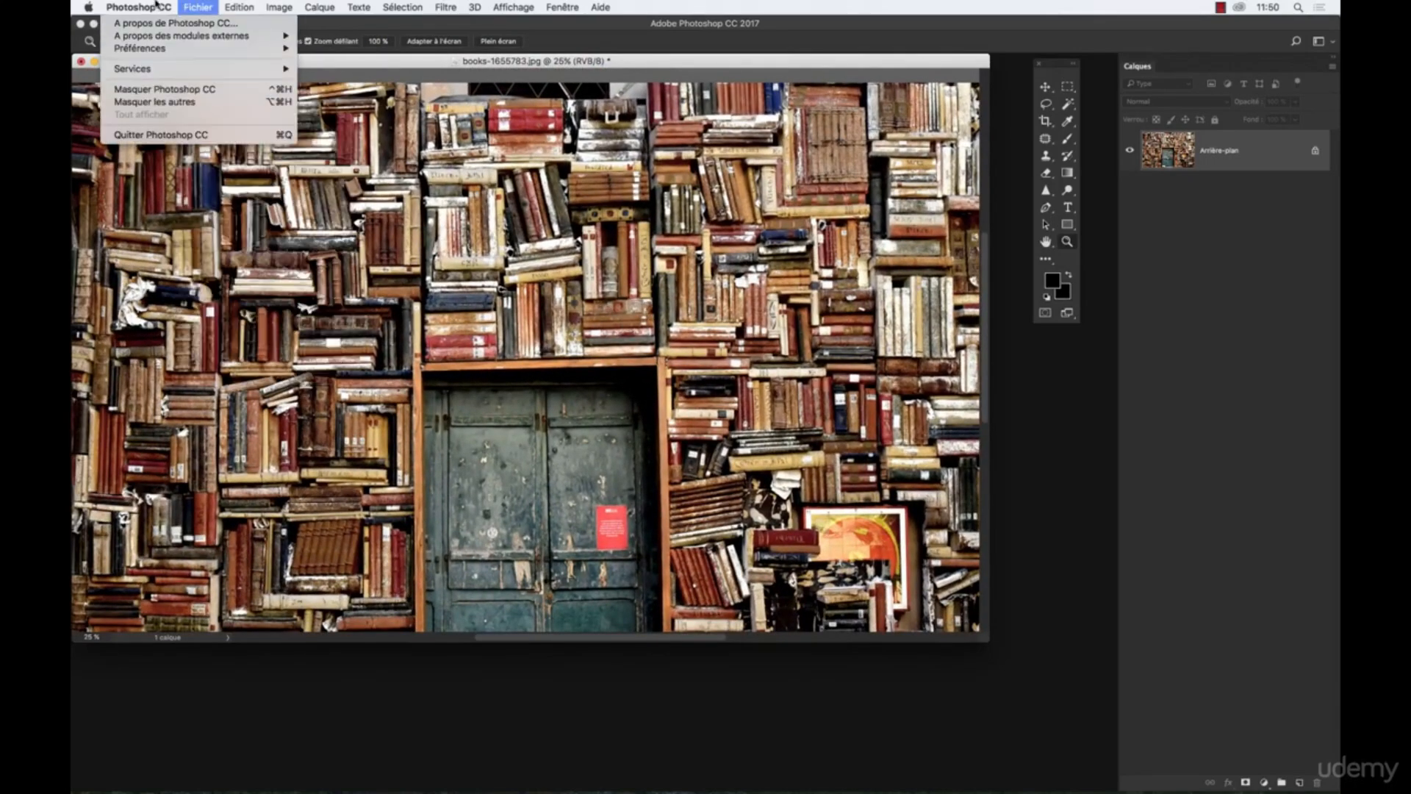
{"action": "mouse_move", "coordinate": [173, 49]}
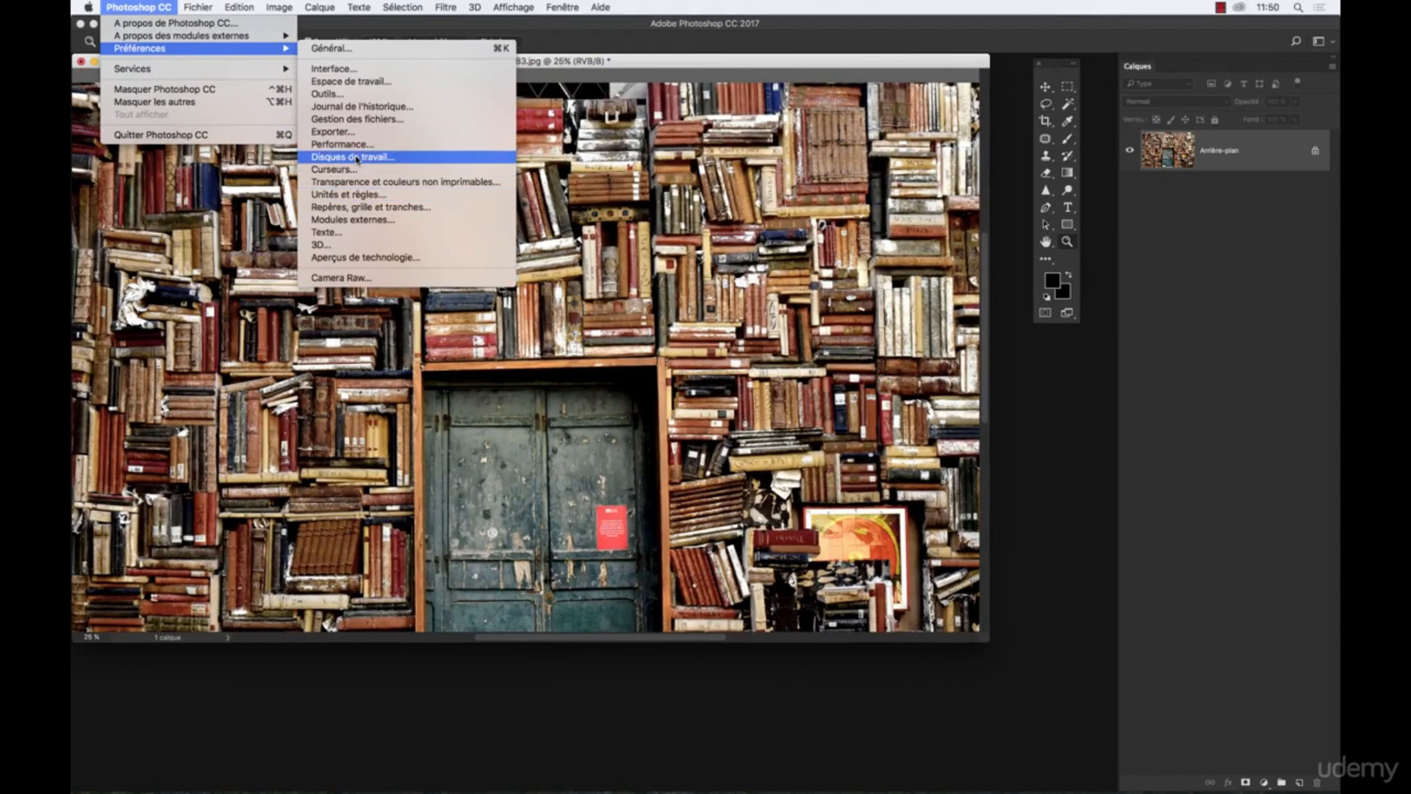
{"action": "left_click", "coordinate": [382, 145]}
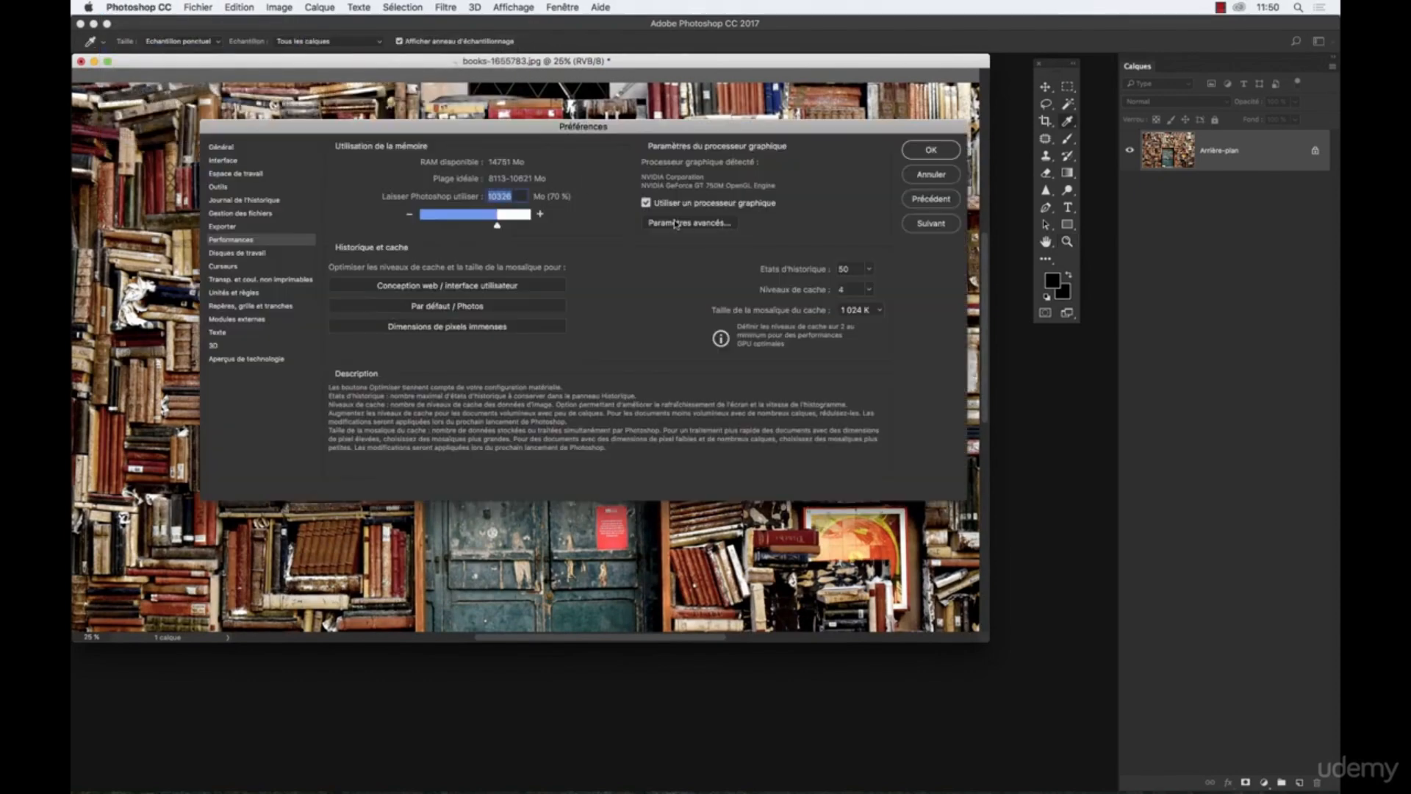
{"action": "left_click", "coordinate": [689, 223]}
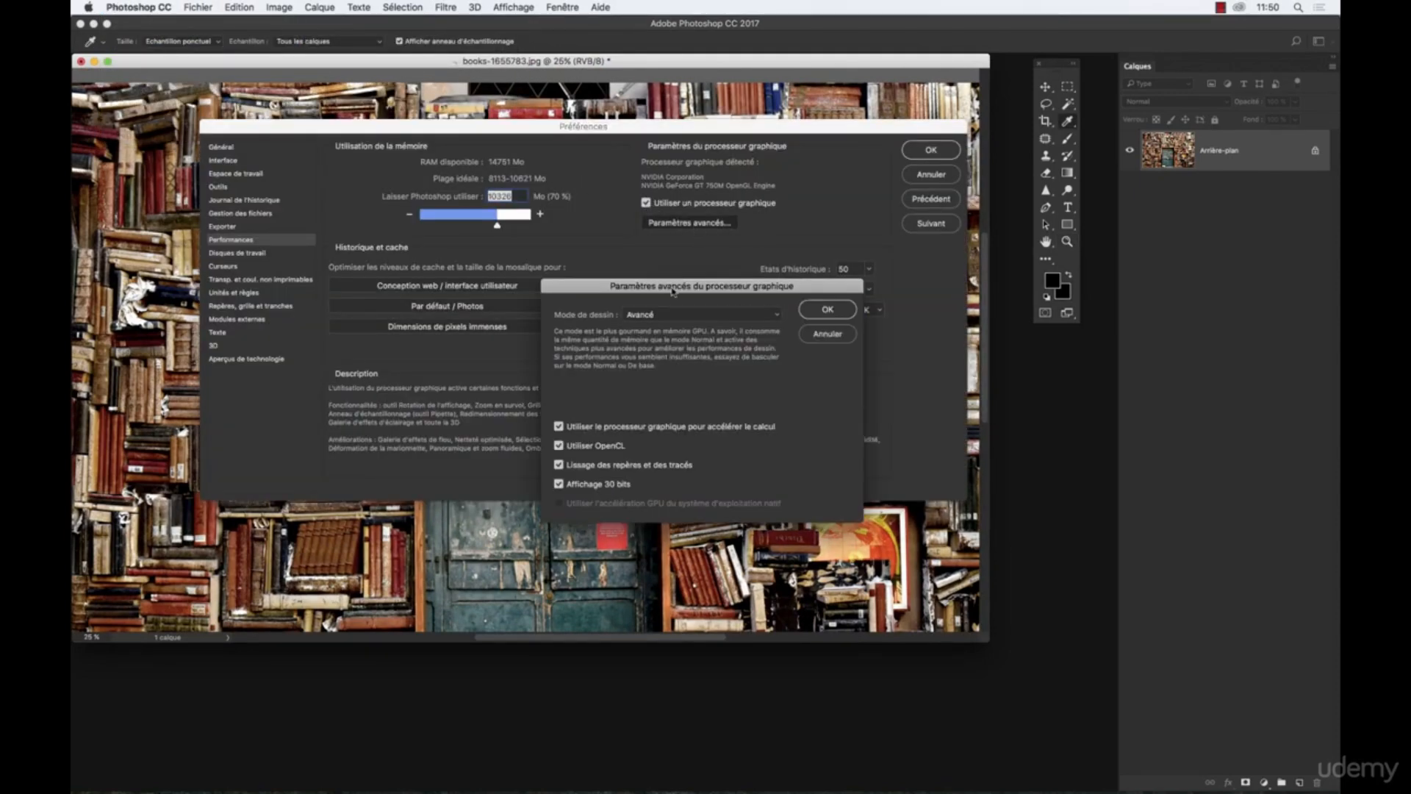
{"action": "left_click", "coordinate": [817, 334]}
{"action": "left_click", "coordinate": [921, 177]}
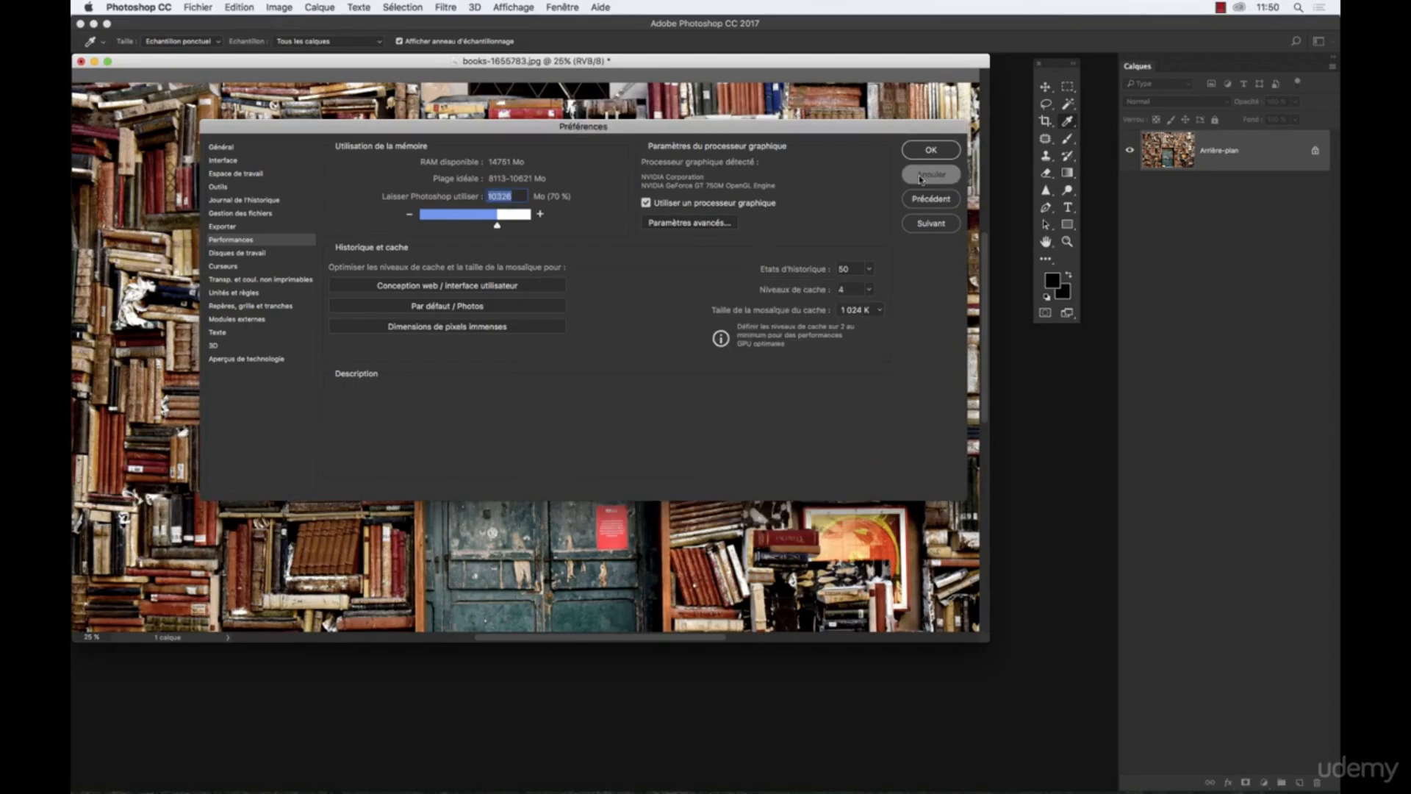
Reactivate the Zoom tool and zoom the books image out to about 12 %
{"action": "key", "text": "z"}
{"action": "scroll", "coordinate": [627, 268], "scroll_direction": "down", "scroll_amount": 5}
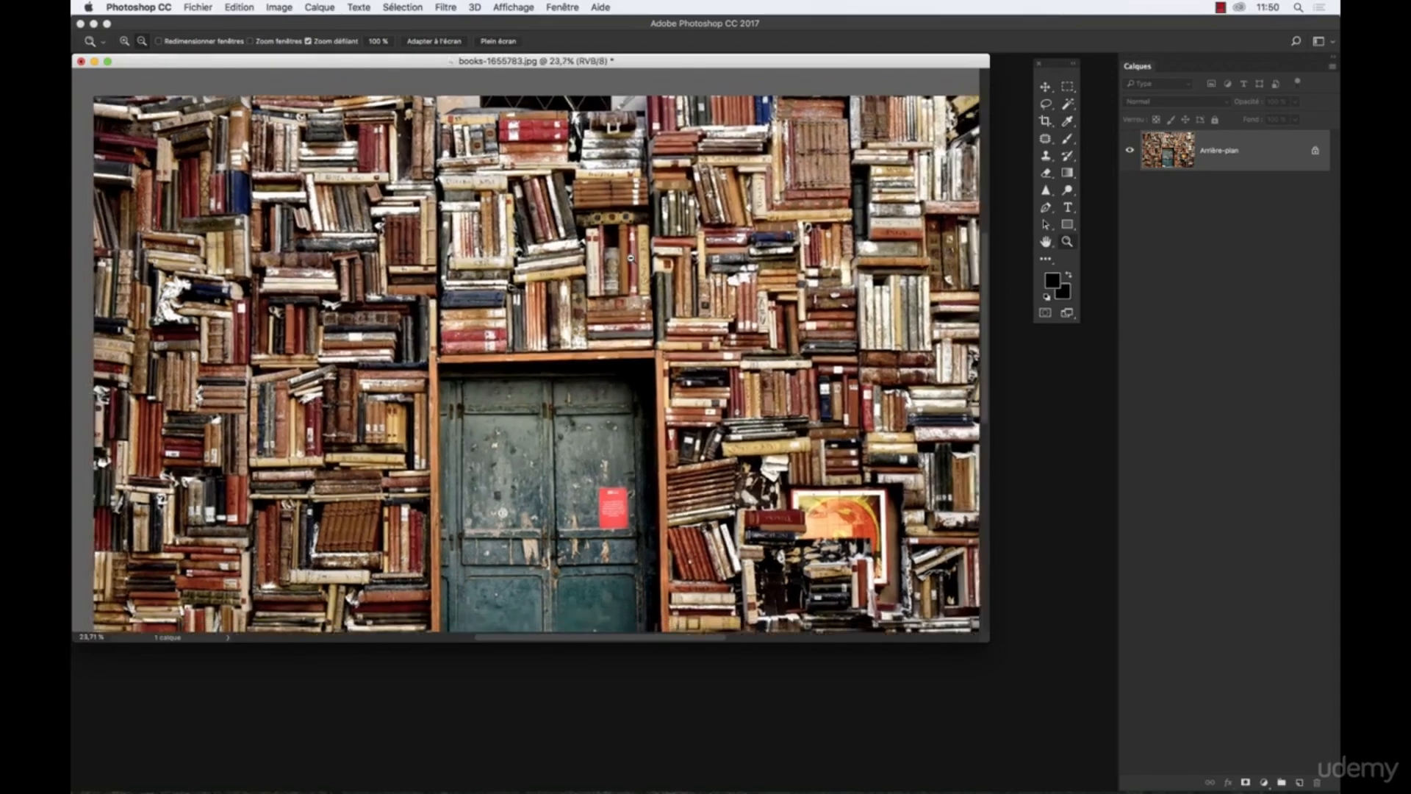
{"action": "left_click_drag", "start_coordinate": [613, 316], "coordinate": [647, 328]}
Open the Tools (Outils) page of the preferences
{"action": "left_click", "coordinate": [177, 7]}
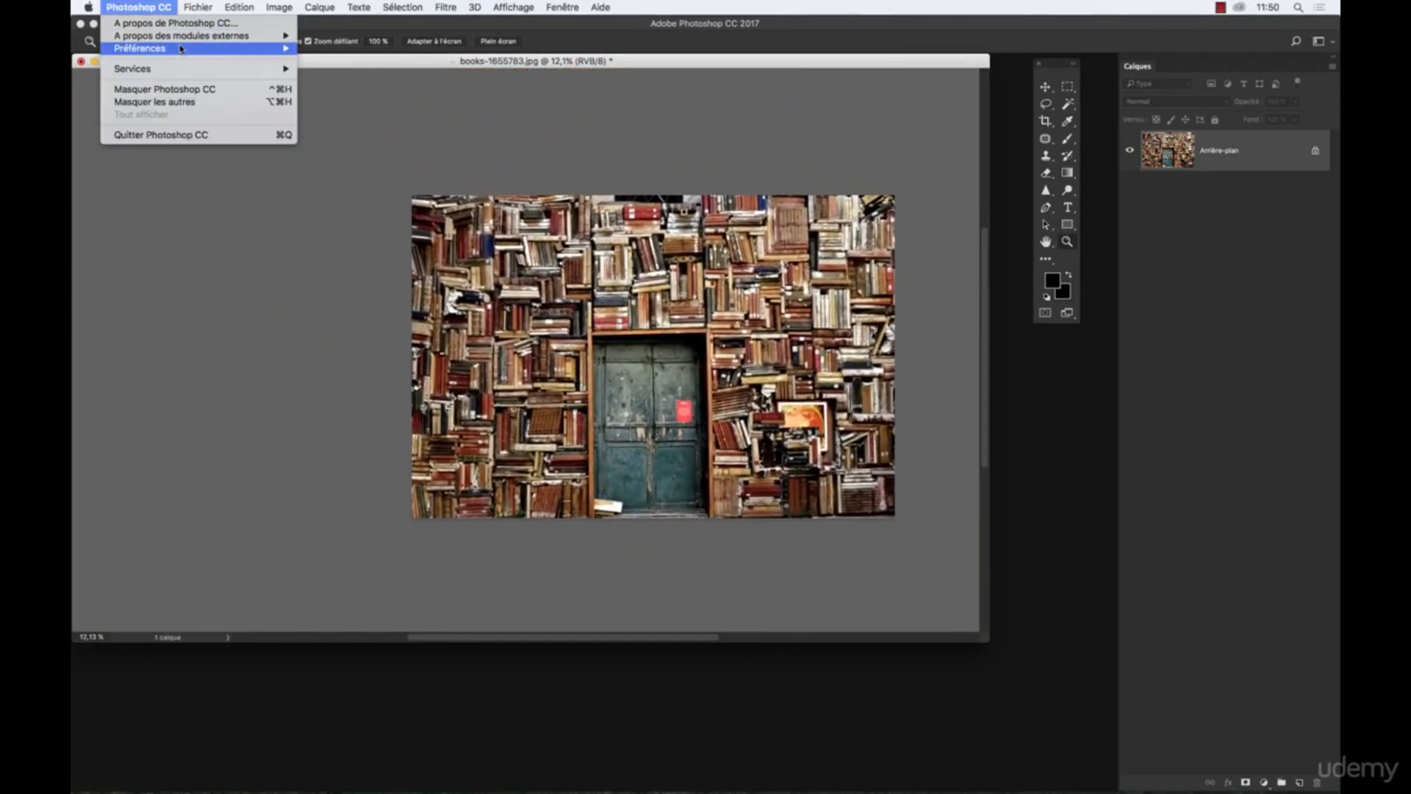
{"action": "mouse_move", "coordinate": [193, 48]}
{"action": "left_click", "coordinate": [340, 93]}
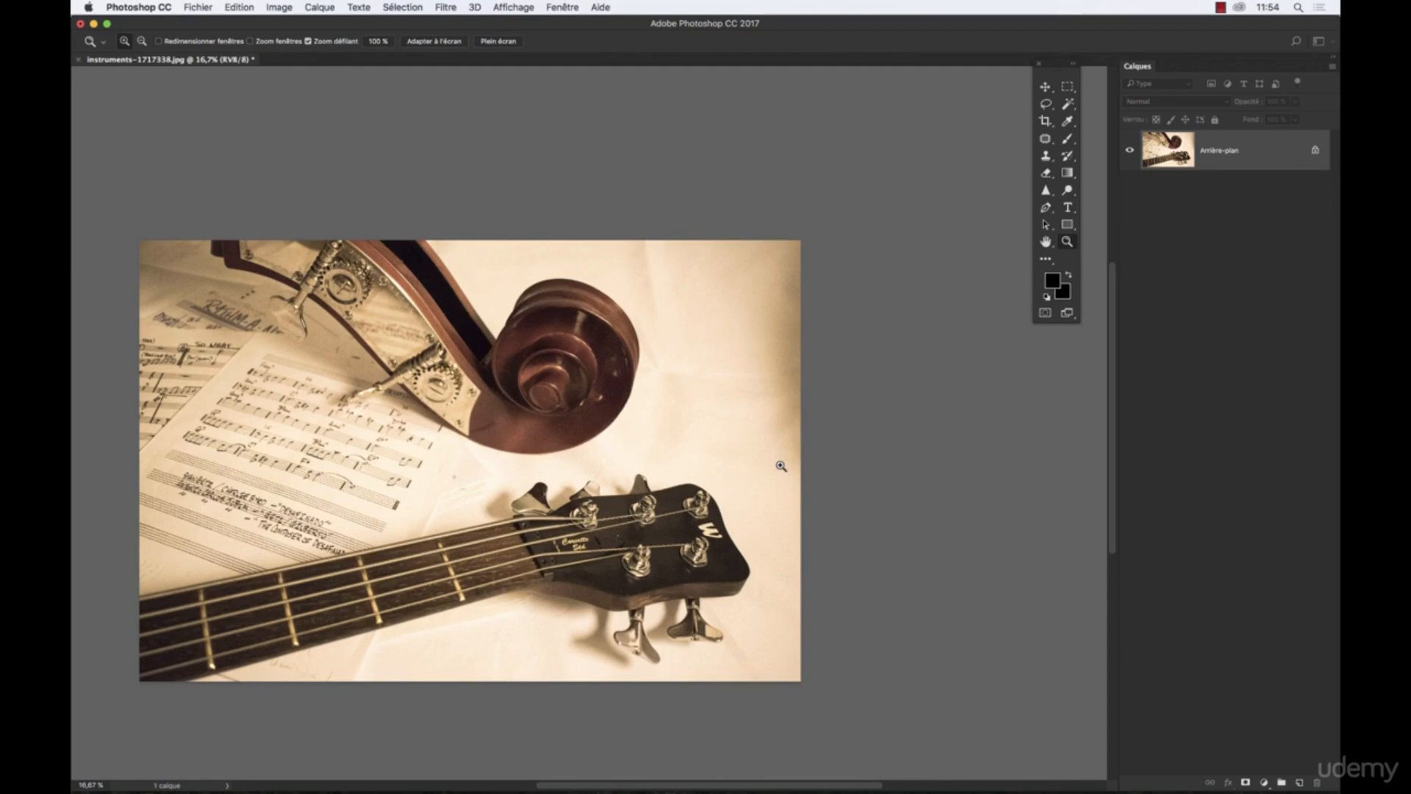
Pan the instruments image around the canvas at 16.7 % to examine how it can be repositioned
{"action": "left_click_drag", "start_coordinate": [725, 450], "coordinate": [777, 365]}
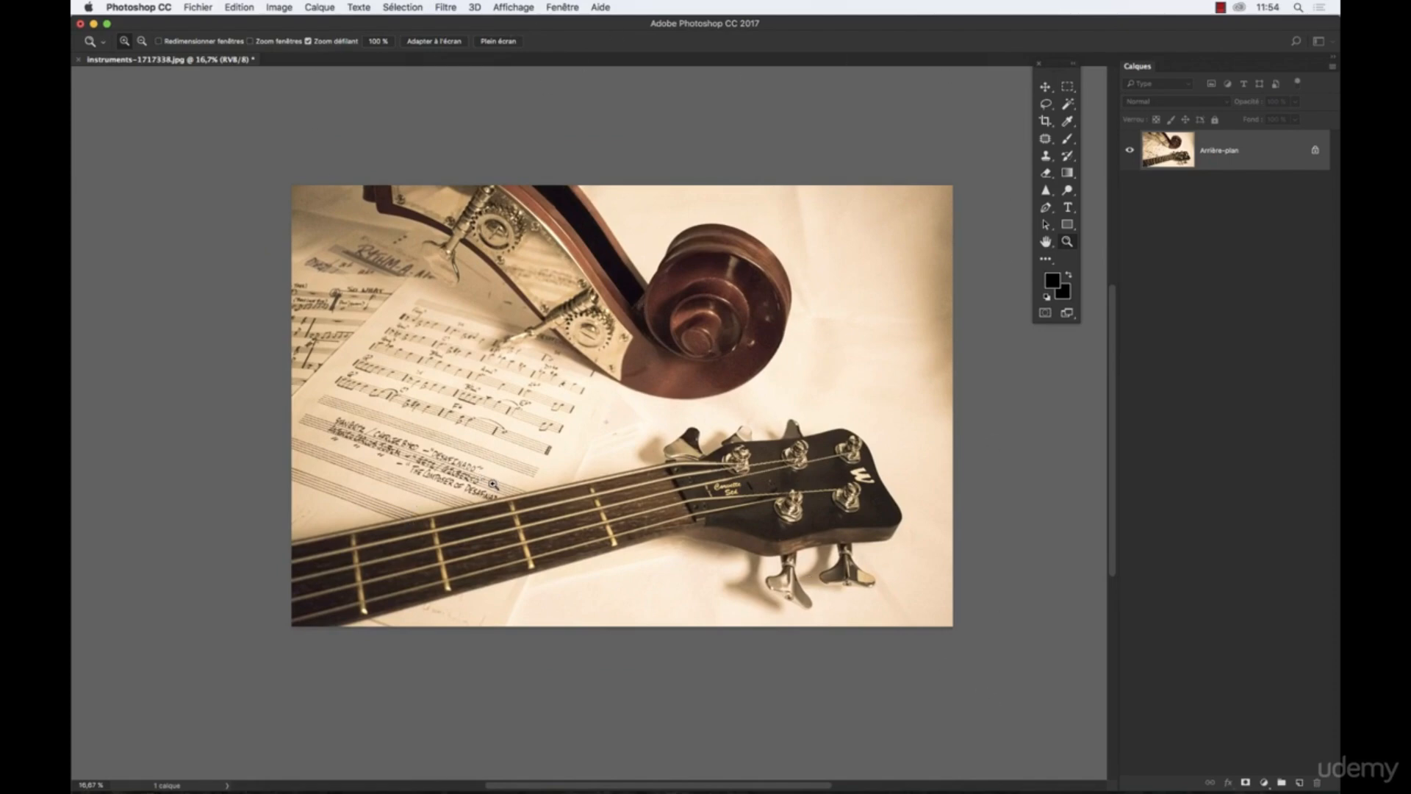
{"action": "scroll", "coordinate": [515, 470], "scroll_direction": "left", "scroll_amount": 5}
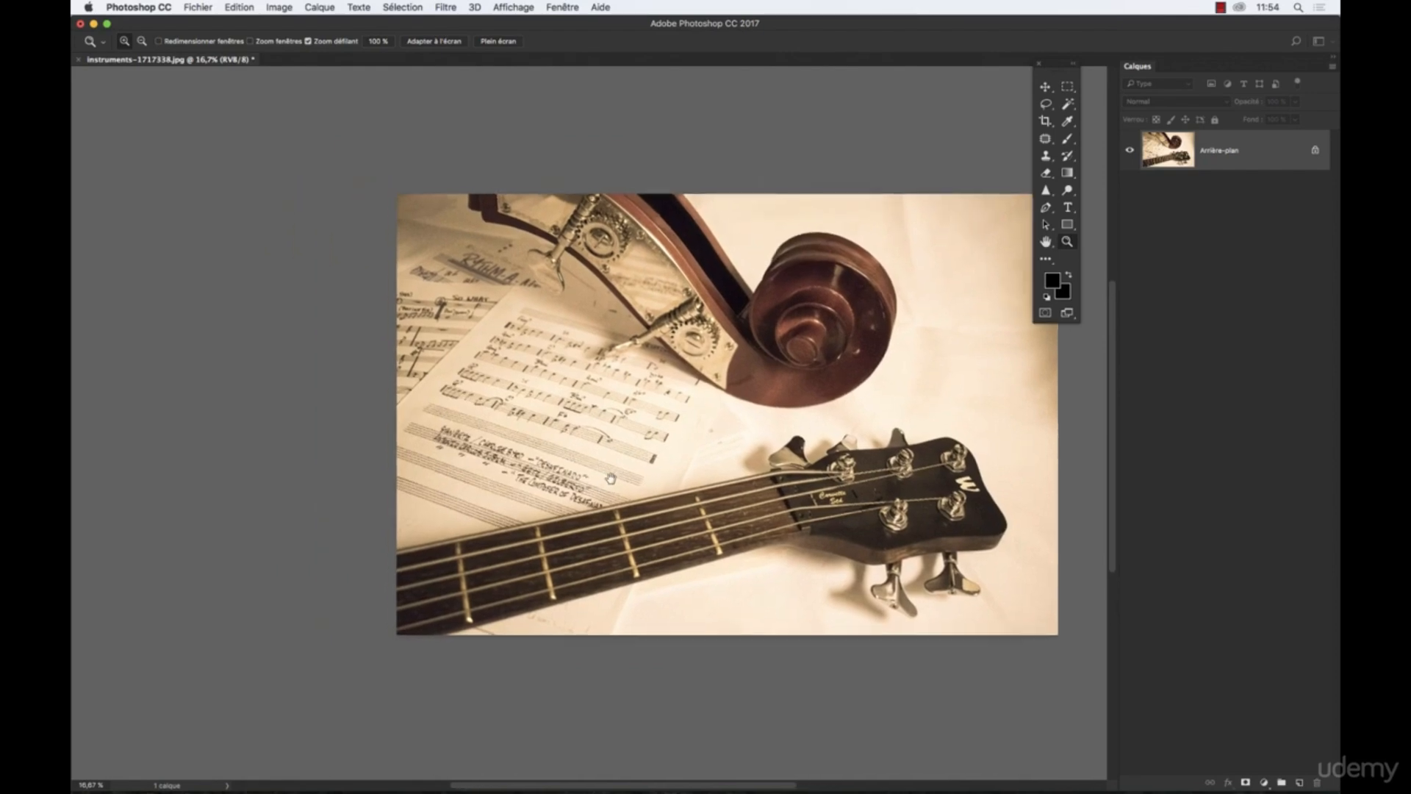
{"action": "scroll", "coordinate": [544, 485], "scroll_direction": "up", "scroll_amount": 3}
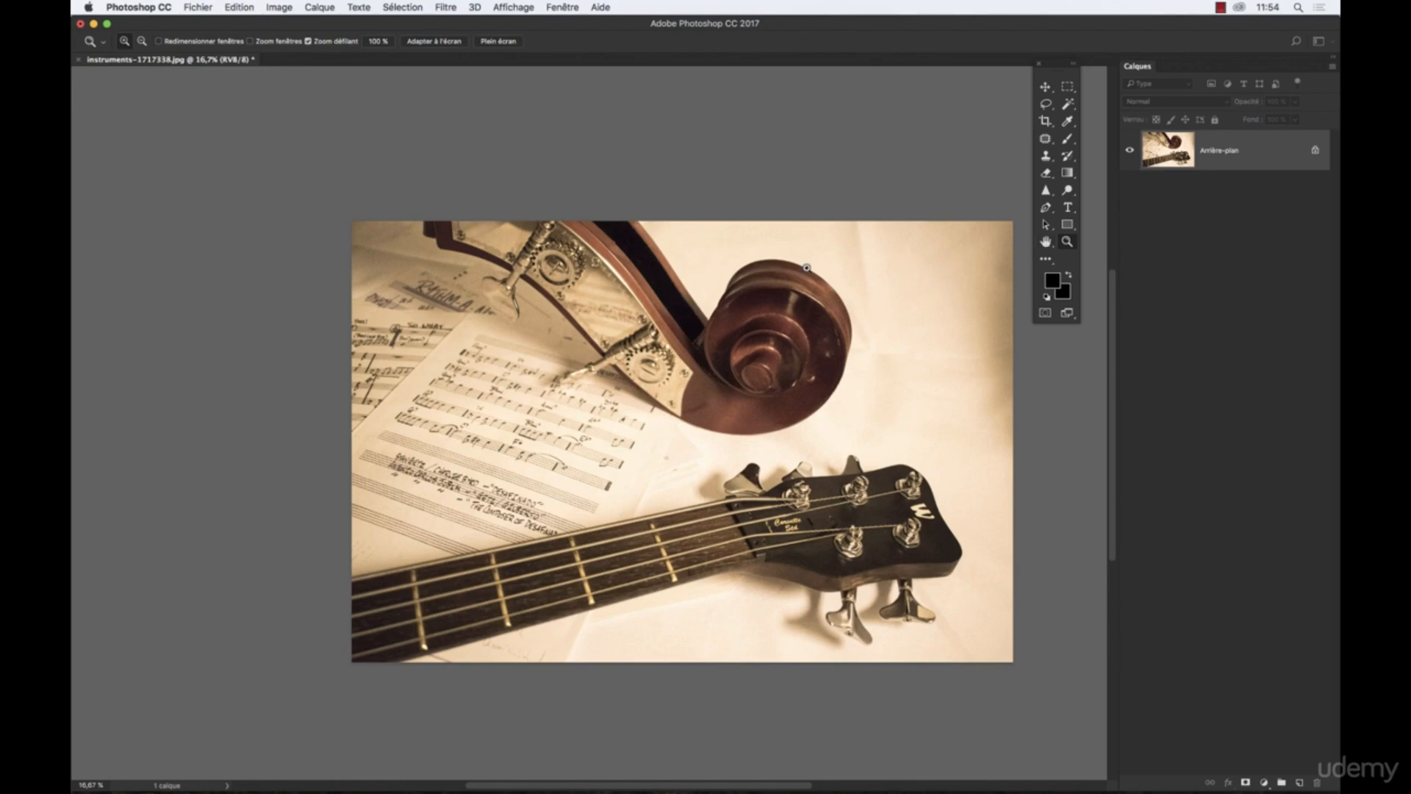
Activate the Rotate View tool (Rotation de l'affichage) and rotate the instruments view to -15°
{"action": "left_click_drag", "start_coordinate": [1046, 242], "coordinate": [1079, 255]}
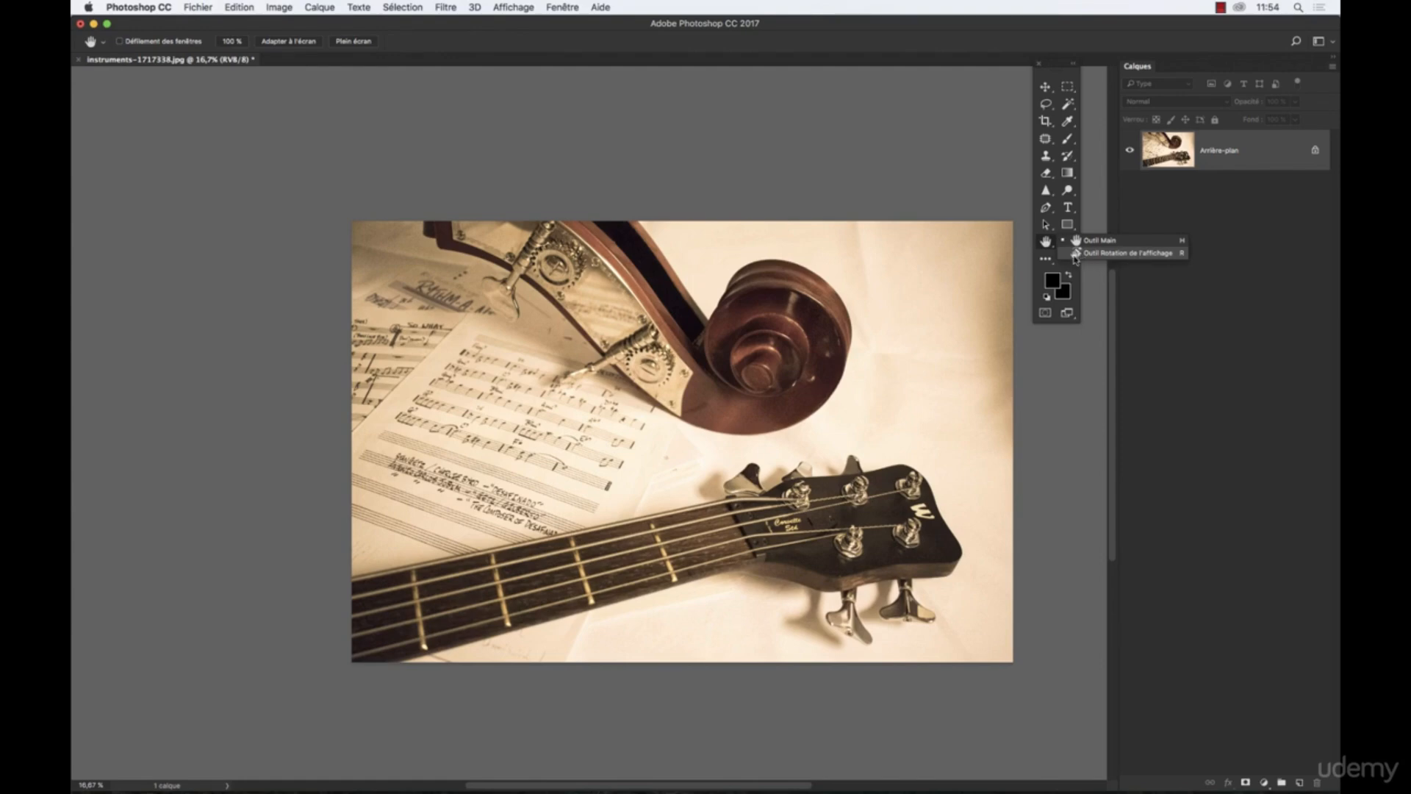
{"action": "left_click", "coordinate": [1132, 253]}
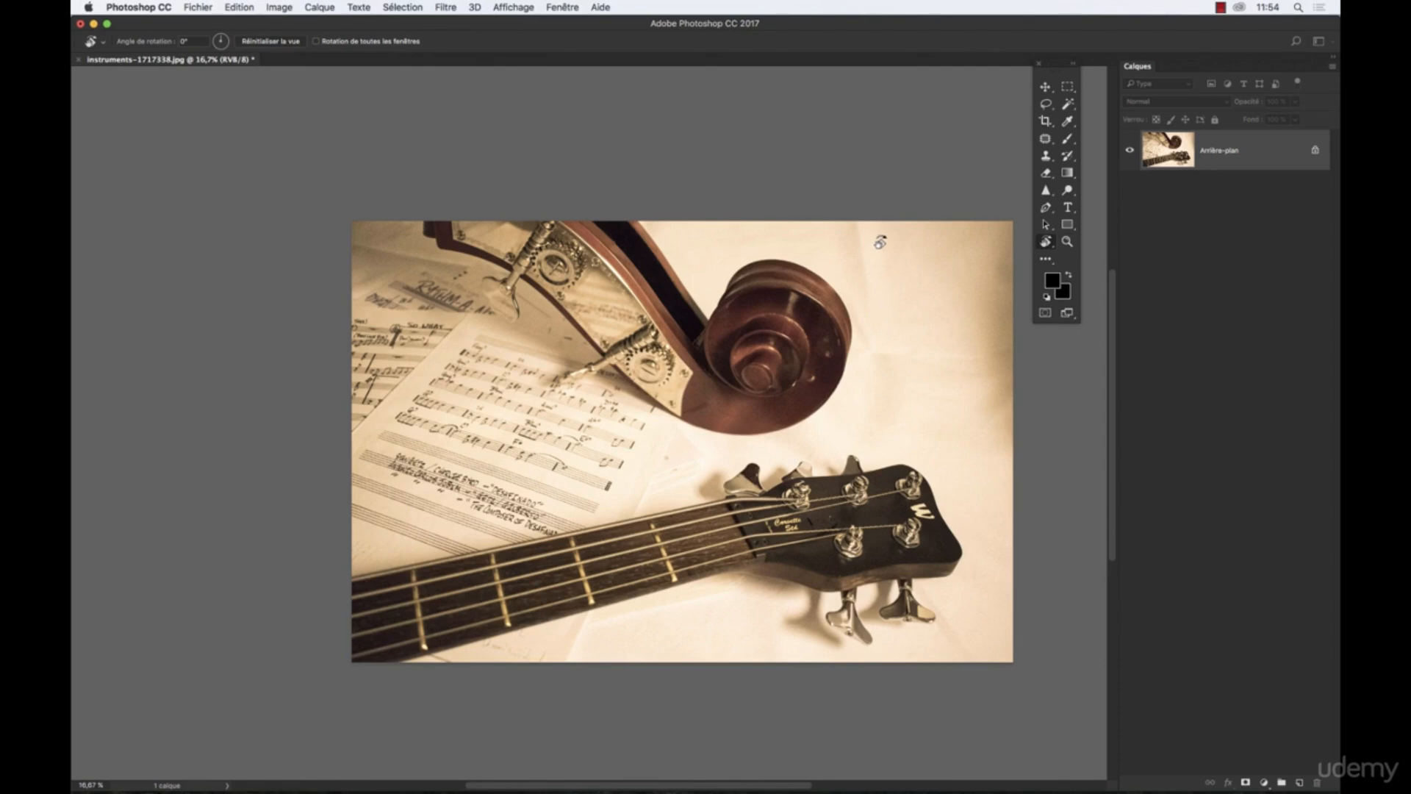
{"action": "left_click_drag", "start_coordinate": [907, 236], "coordinate": [446, 400]}
{"action": "left_click_drag", "start_coordinate": [550, 281], "coordinate": [602, 477]}
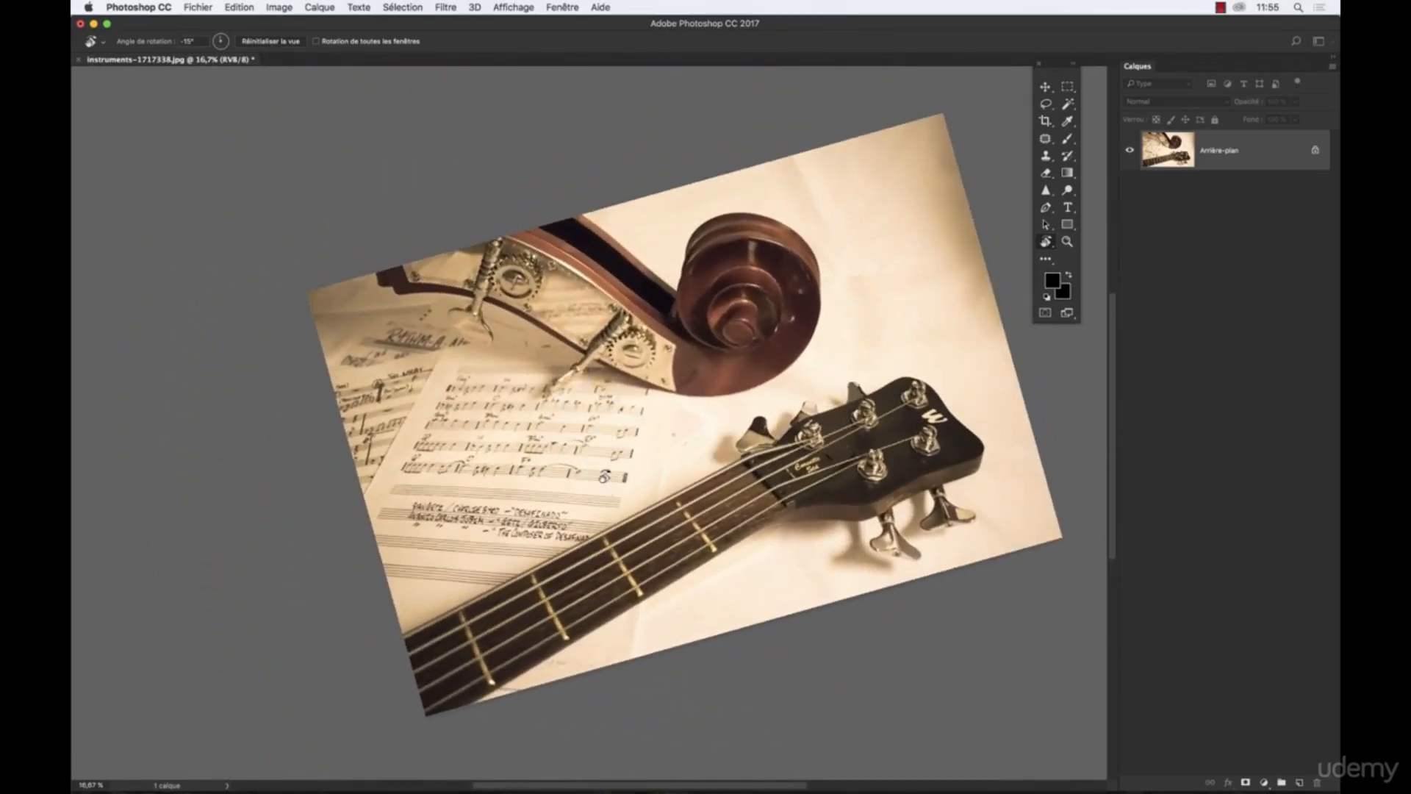
Zoom in on the sheet music to 33.3 % and reactivate the Rotate View tool
{"action": "left_click", "coordinate": [1067, 242]}
{"action": "left_click", "coordinate": [1093, 258]}
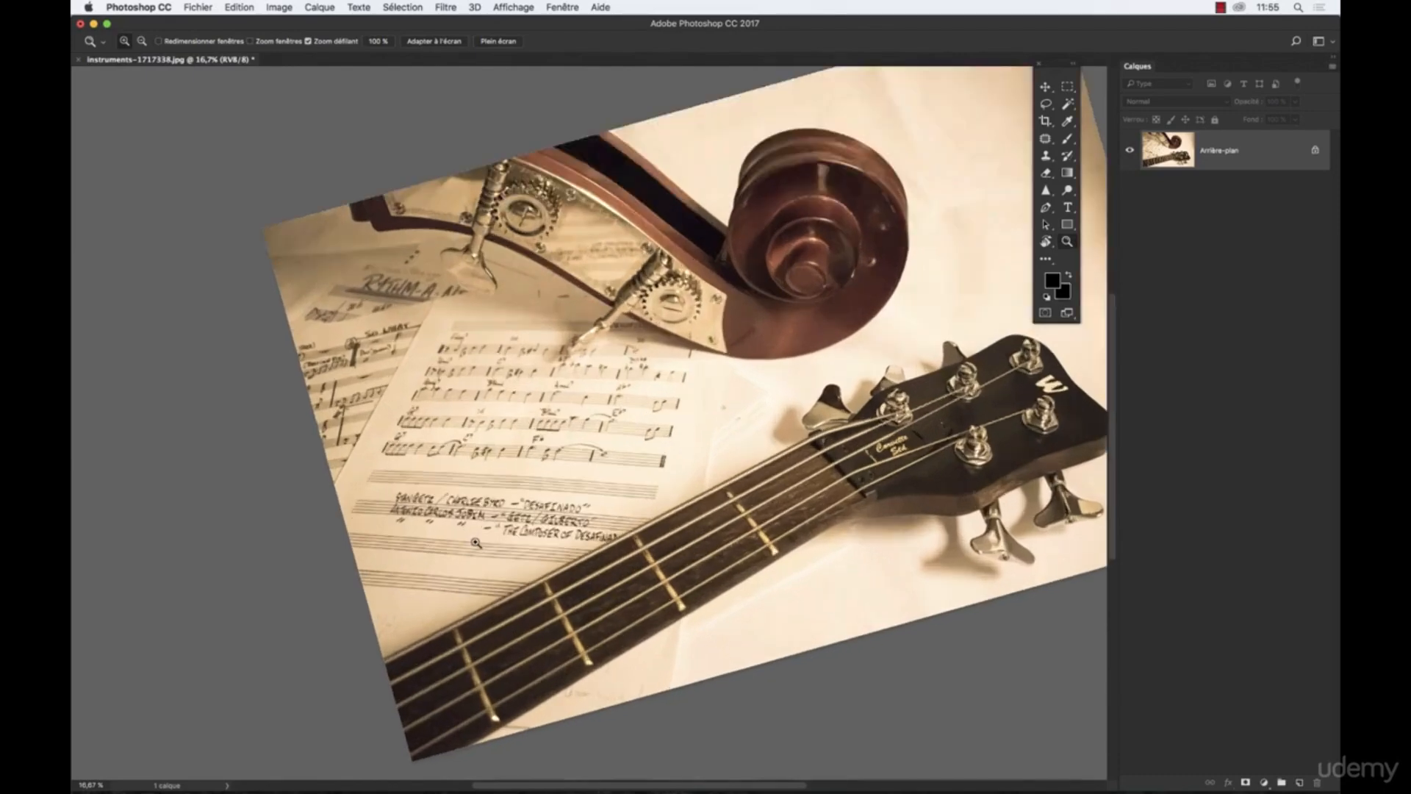
{"action": "left_click", "coordinate": [1046, 242]}
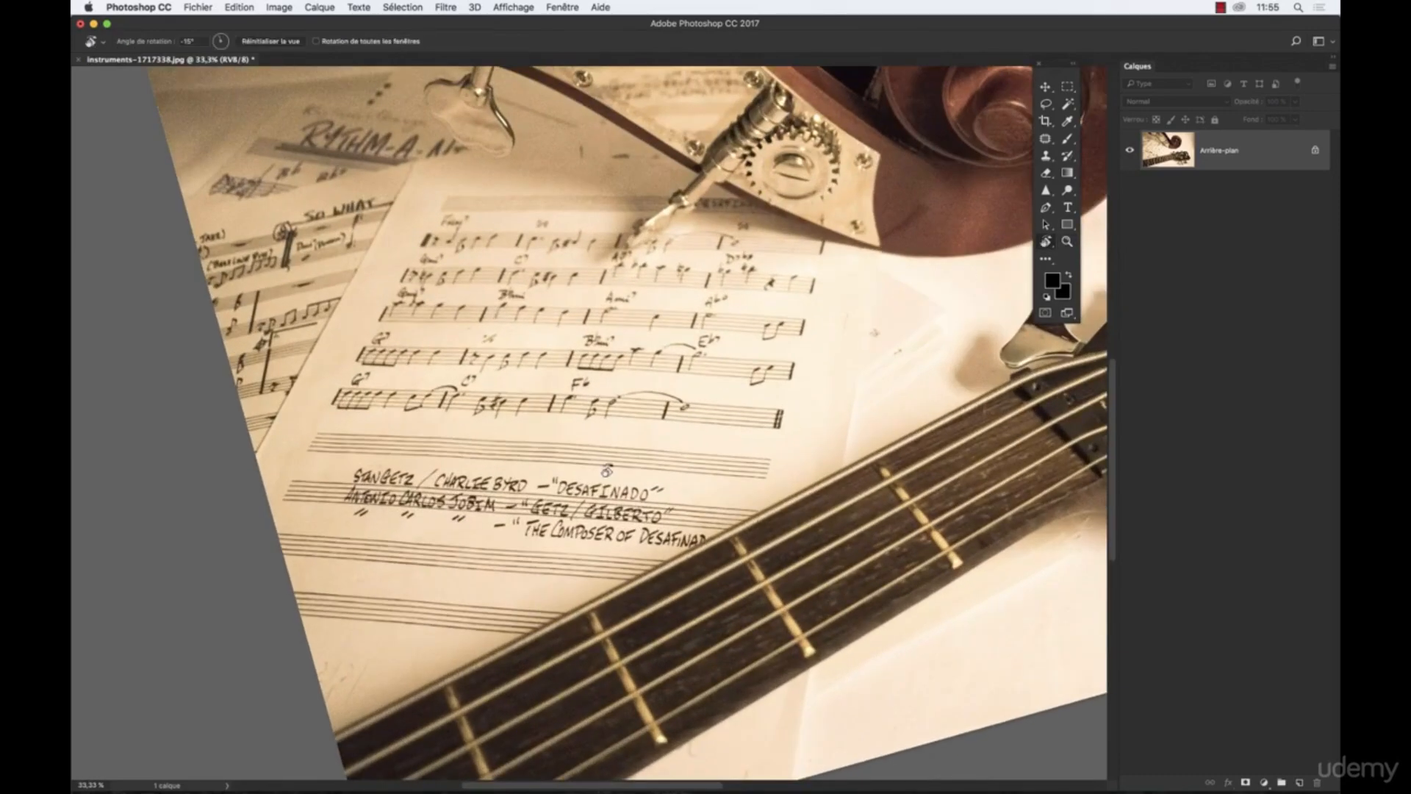
Rotate the sheet music view to -34°, on to -52°, and back to -11°
{"action": "left_click_drag", "start_coordinate": [765, 463], "coordinate": [771, 393]}
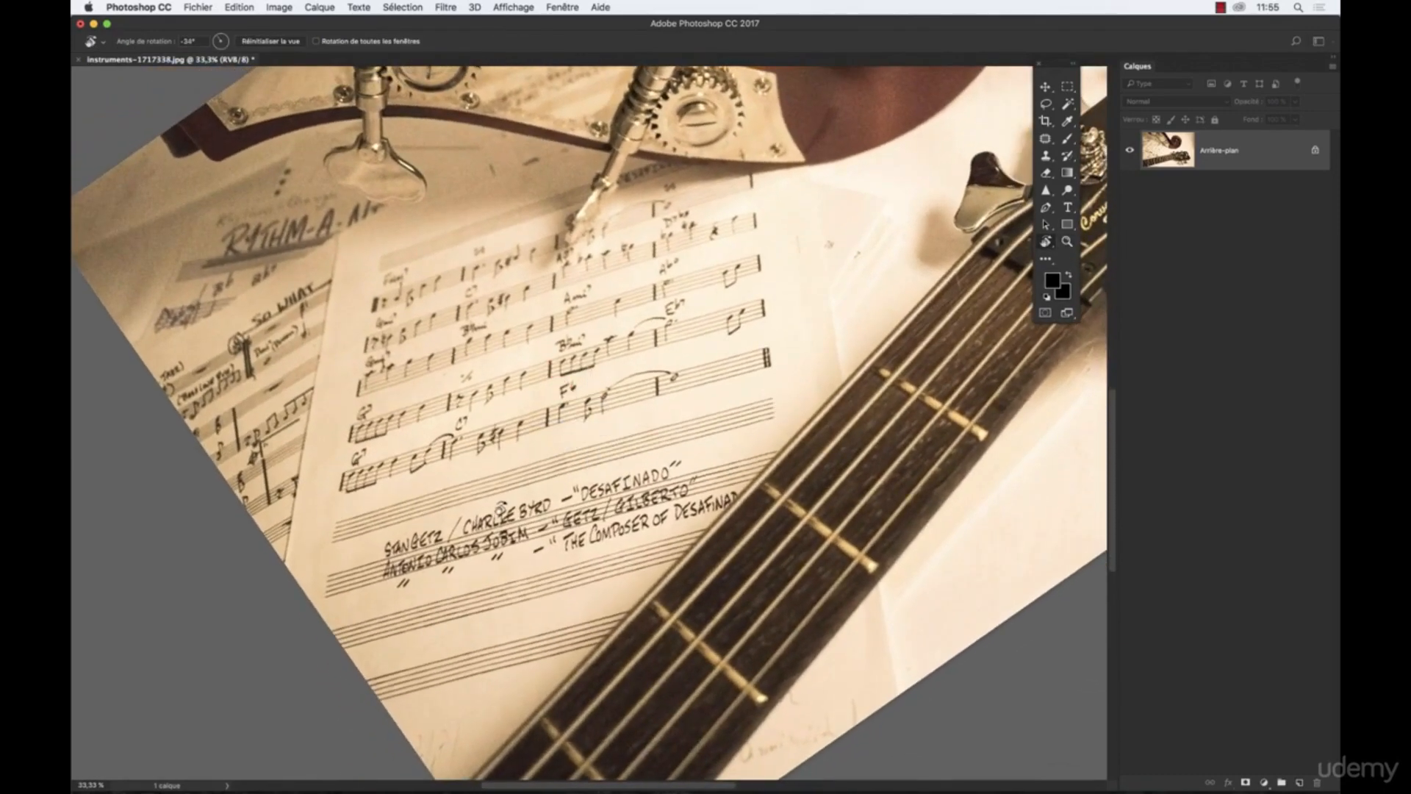
{"action": "left_click_drag", "start_coordinate": [561, 515], "coordinate": [315, 484]}
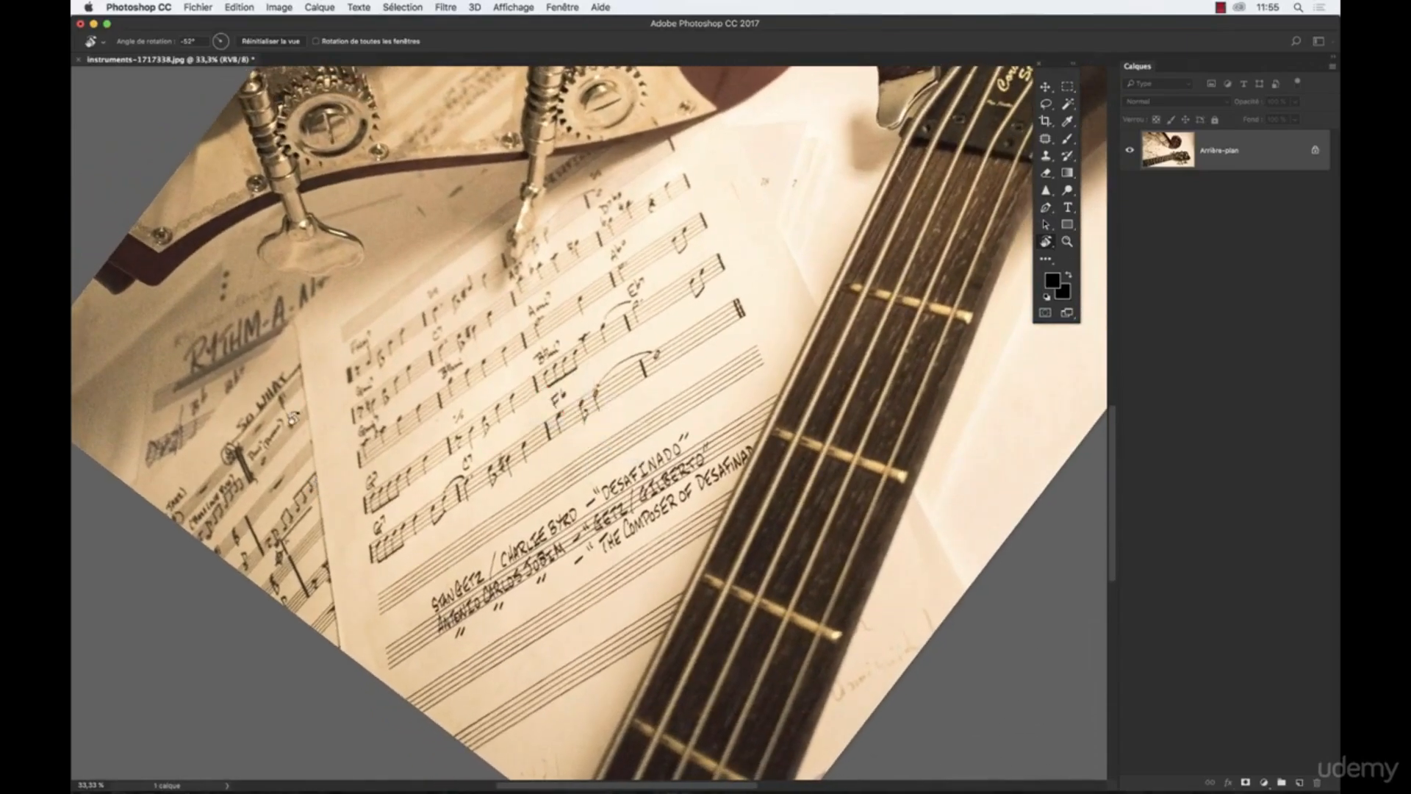
{"action": "left_click_drag", "start_coordinate": [247, 334], "coordinate": [485, 255]}
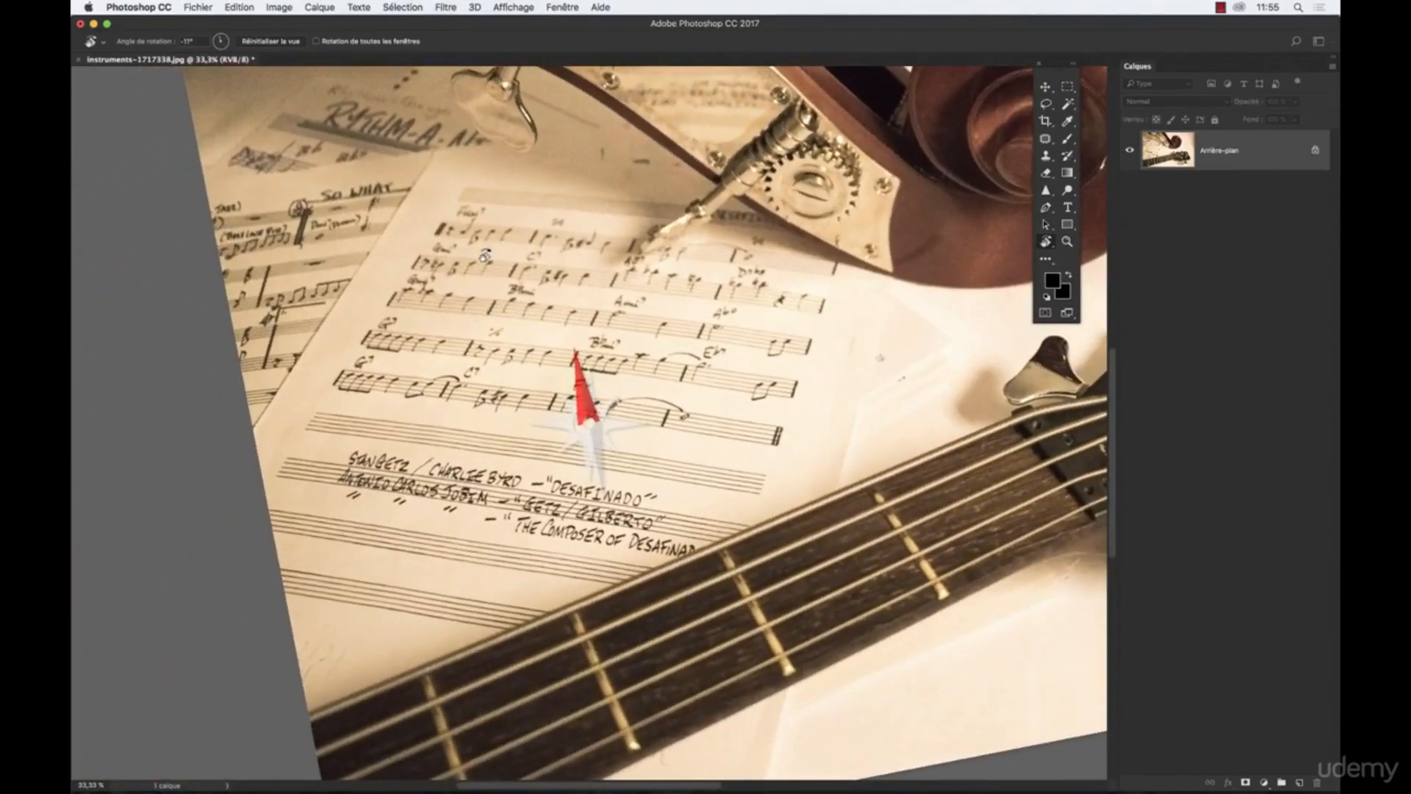
Rotate the instruments view to -34° and pan between the violin scroll, the bass headstock and the sheet music
{"action": "left_click_drag", "start_coordinate": [810, 365], "coordinate": [633, 396]}
{"action": "left_click_drag", "start_coordinate": [938, 608], "coordinate": [792, 375]}
{"action": "left_click_drag", "start_coordinate": [577, 336], "coordinate": [688, 379]}
{"action": "scroll", "coordinate": [653, 373], "scroll_direction": "left", "scroll_amount": 5}
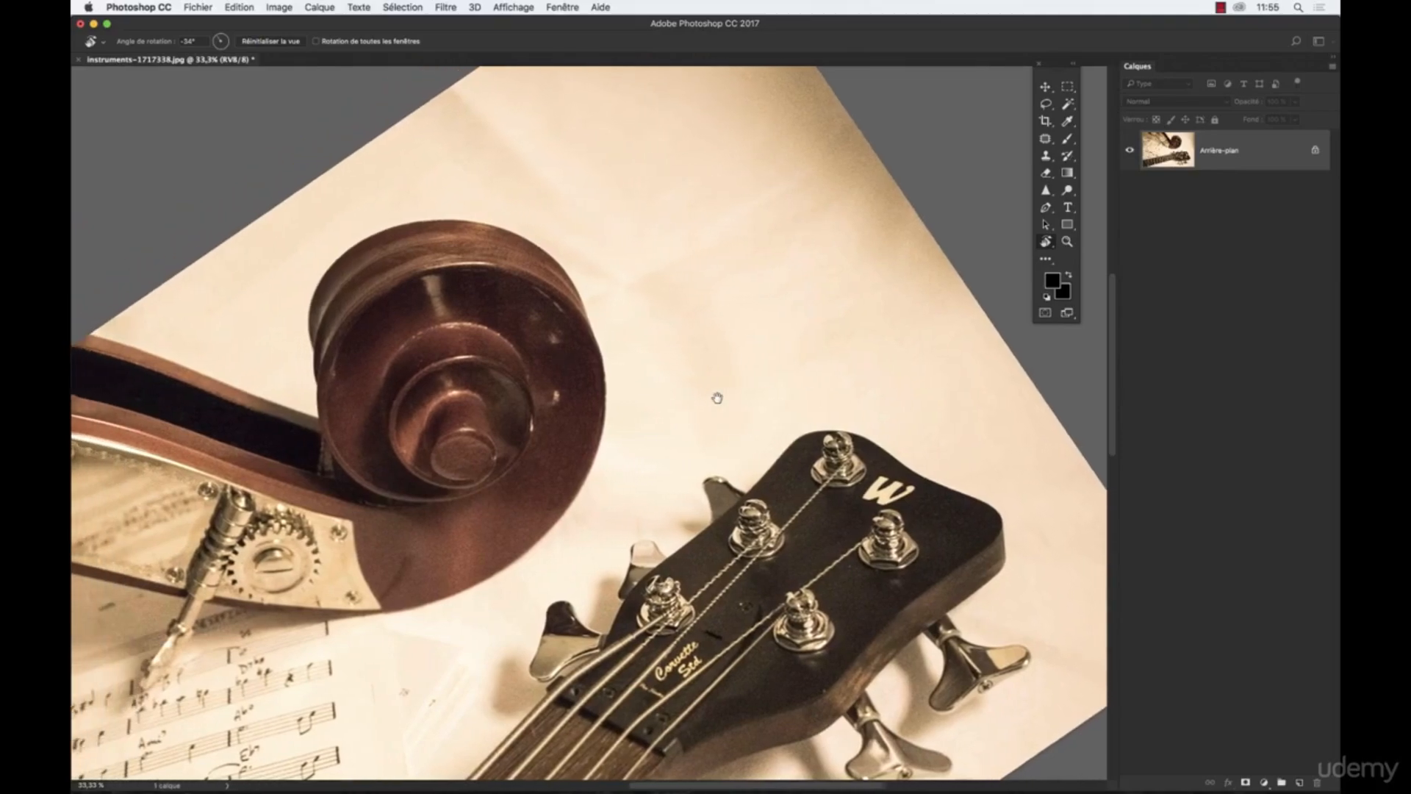
{"action": "scroll", "coordinate": [689, 315], "scroll_direction": "left", "scroll_amount": 10}
{"action": "scroll", "coordinate": [690, 315], "scroll_direction": "down", "scroll_amount": 5}
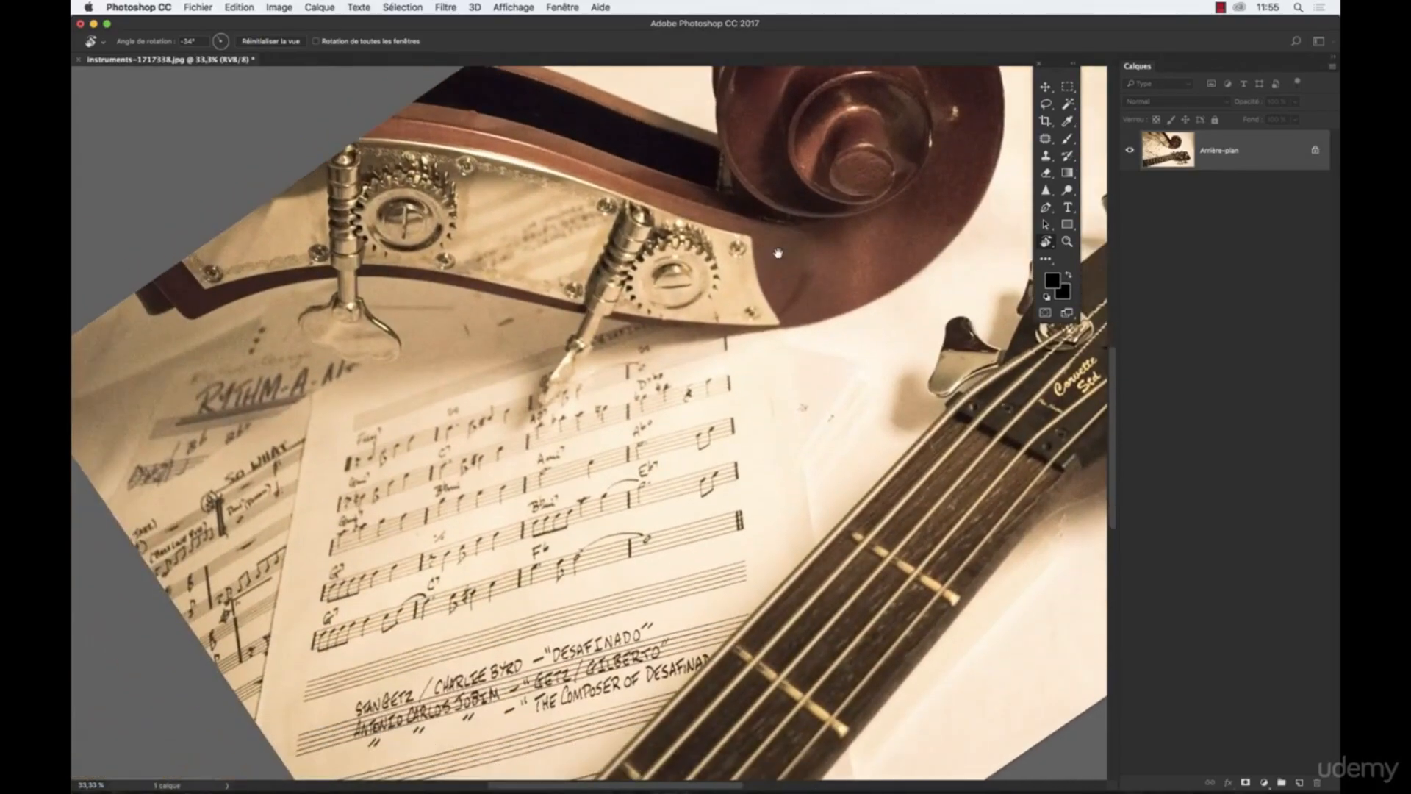
Rotate the instruments view to 37° and on to -66°, panning with the Hand tool between rotations
{"action": "left_click_drag", "start_coordinate": [827, 360], "coordinate": [714, 621]}
{"action": "scroll", "coordinate": [864, 434], "scroll_direction": "down", "scroll_amount": 8}
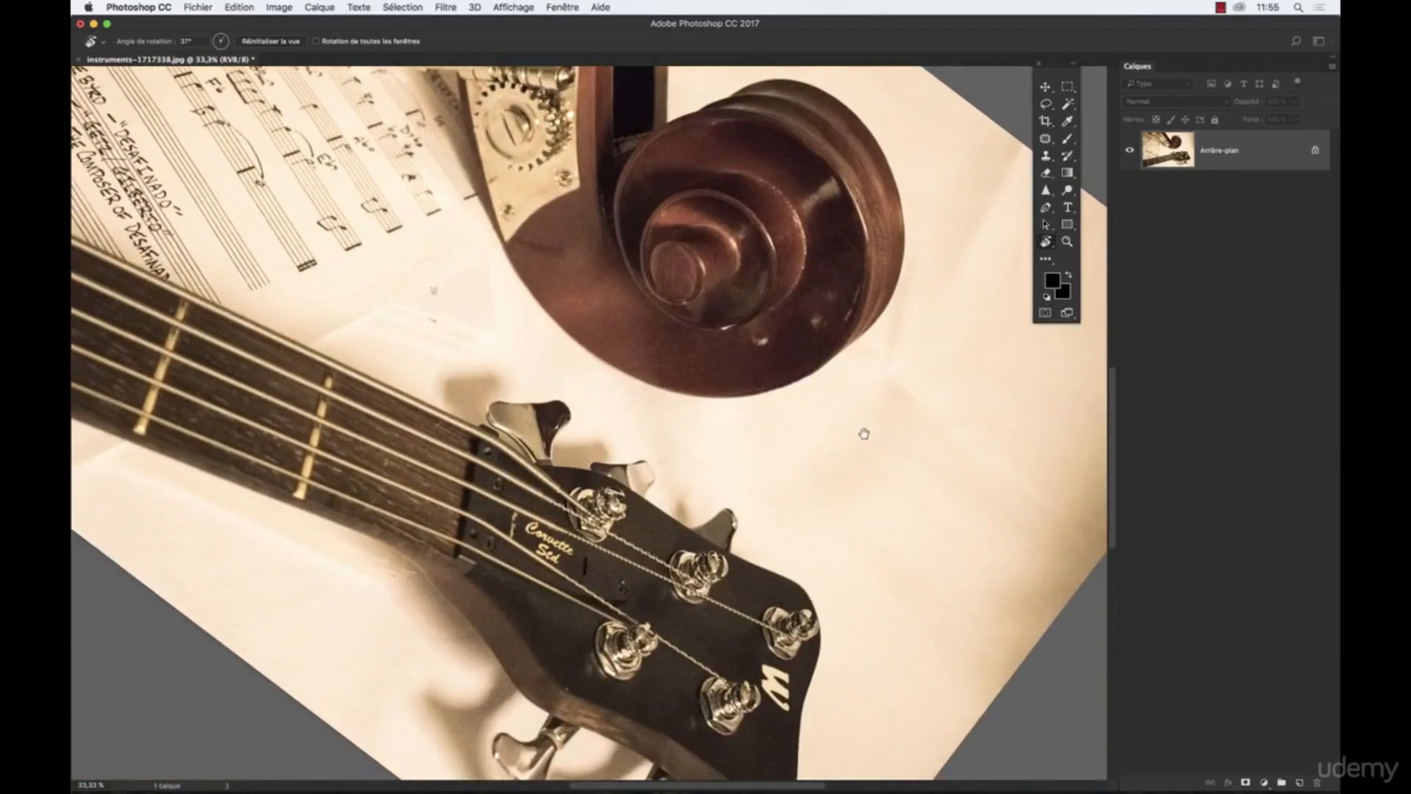
{"action": "left_click_drag", "start_coordinate": [933, 505], "coordinate": [838, 268]}
{"action": "key", "text": "h"}
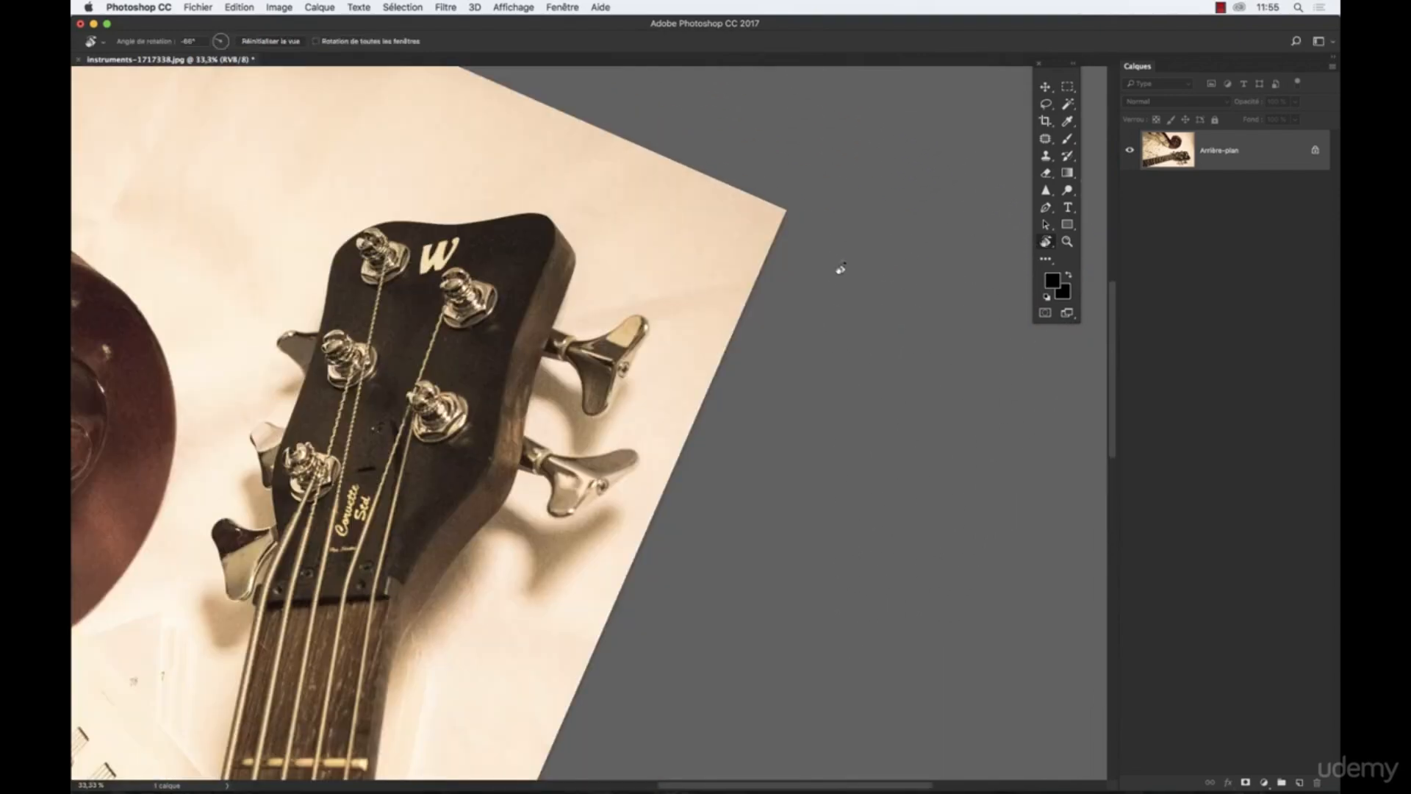
{"action": "key", "text": "h"}
{"action": "left_click_drag", "start_coordinate": [726, 254], "coordinate": [459, 356]}
{"action": "key", "text": "r"}
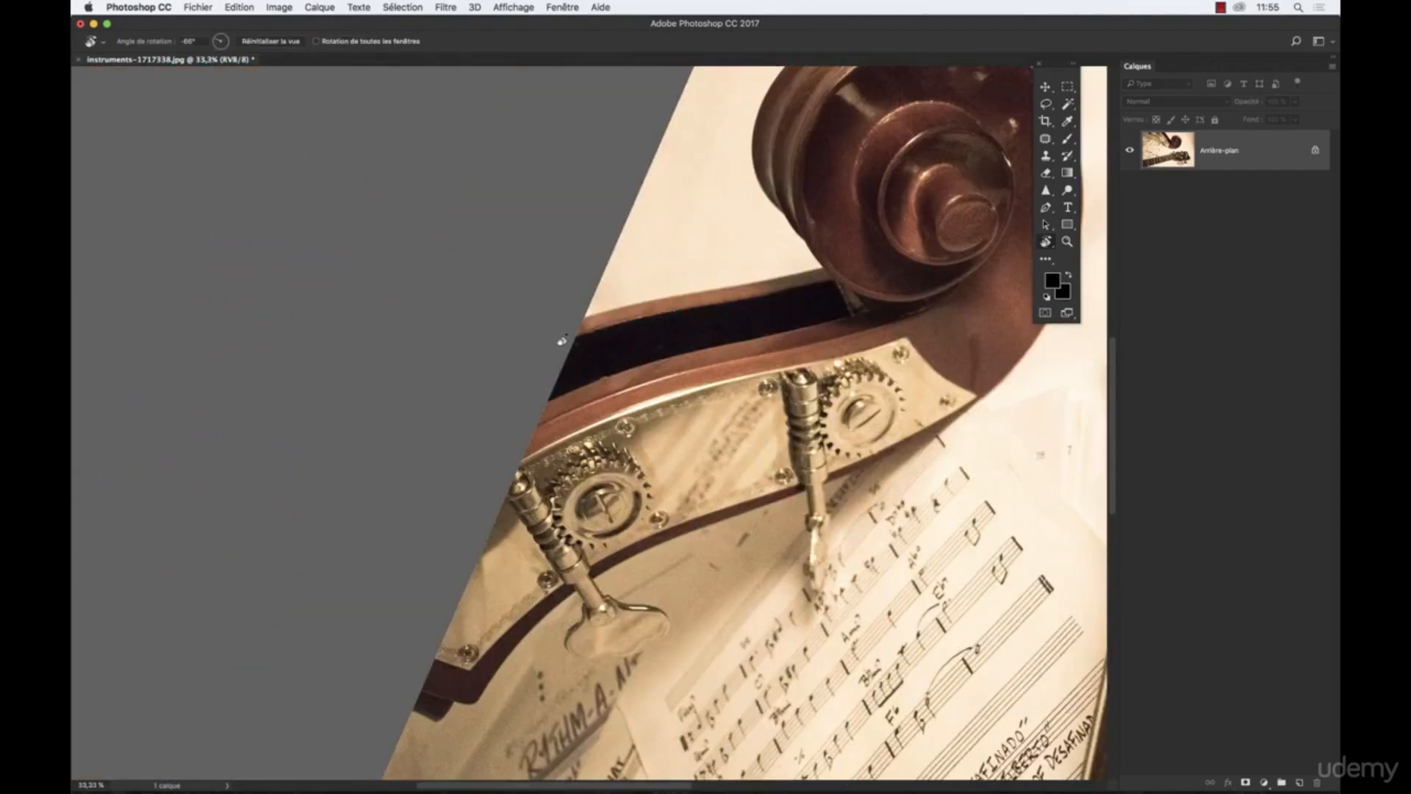
Pan to the sheet music and bass neck, zoom out to 25 %, and bring the headstock into view
{"action": "scroll", "coordinate": [624, 360], "scroll_direction": "right", "scroll_amount": 10}
{"action": "scroll", "coordinate": [624, 360], "scroll_direction": "down", "scroll_amount": 5}
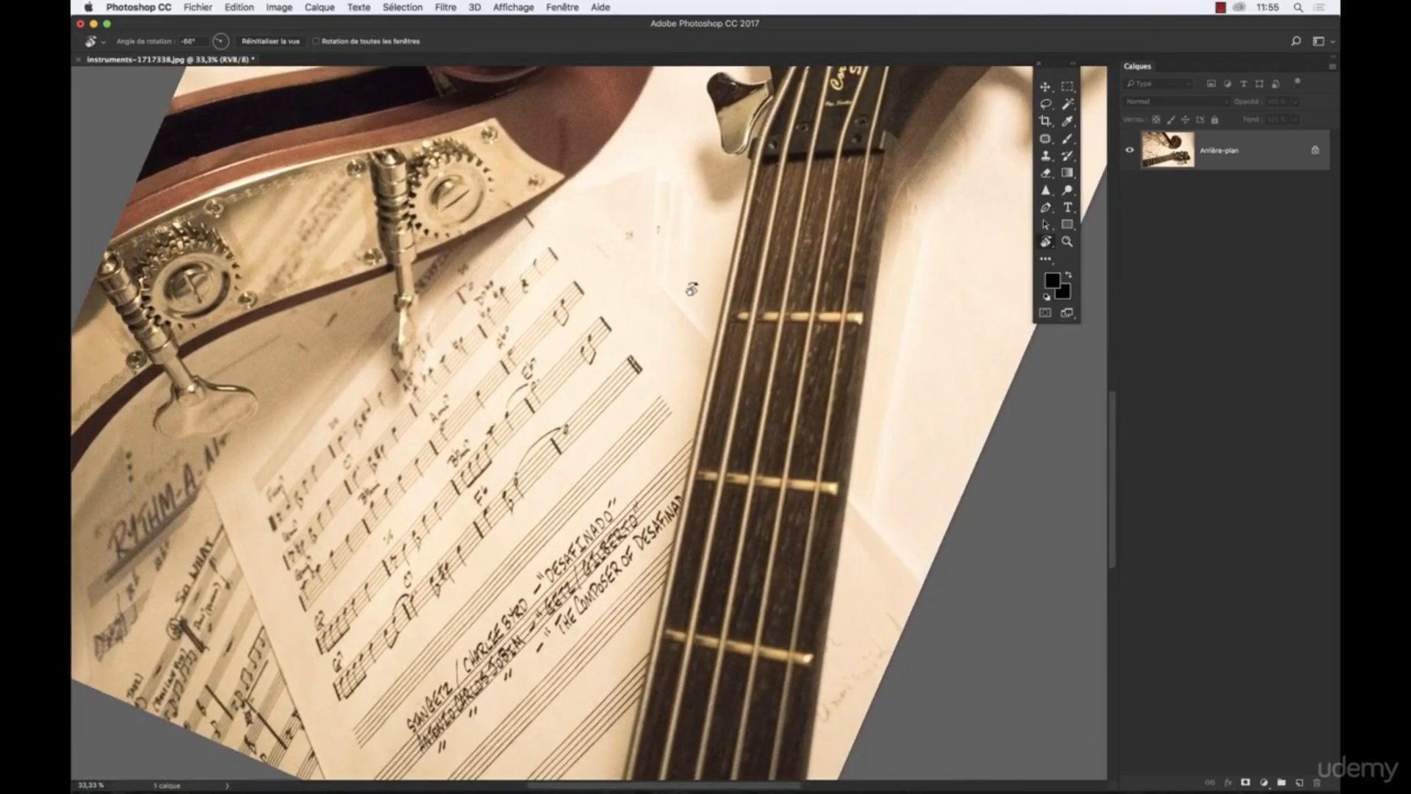
{"action": "key", "text": "z"}
{"action": "left_click", "coordinate": [775, 302], "text": "alt"}
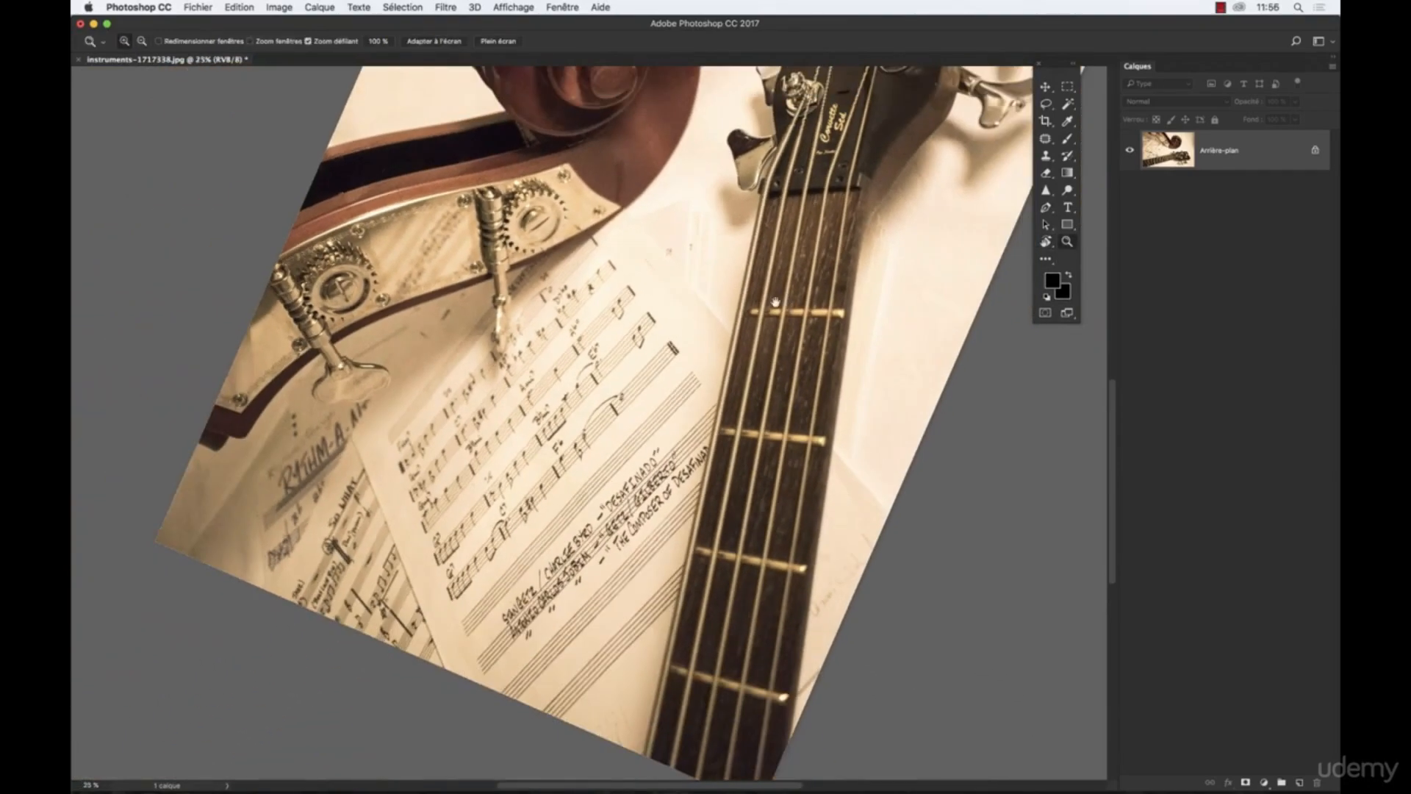
{"action": "scroll", "coordinate": [776, 302], "scroll_direction": "up", "scroll_amount": 5}
{"action": "scroll", "coordinate": [775, 302], "scroll_direction": "right", "scroll_amount": 3}
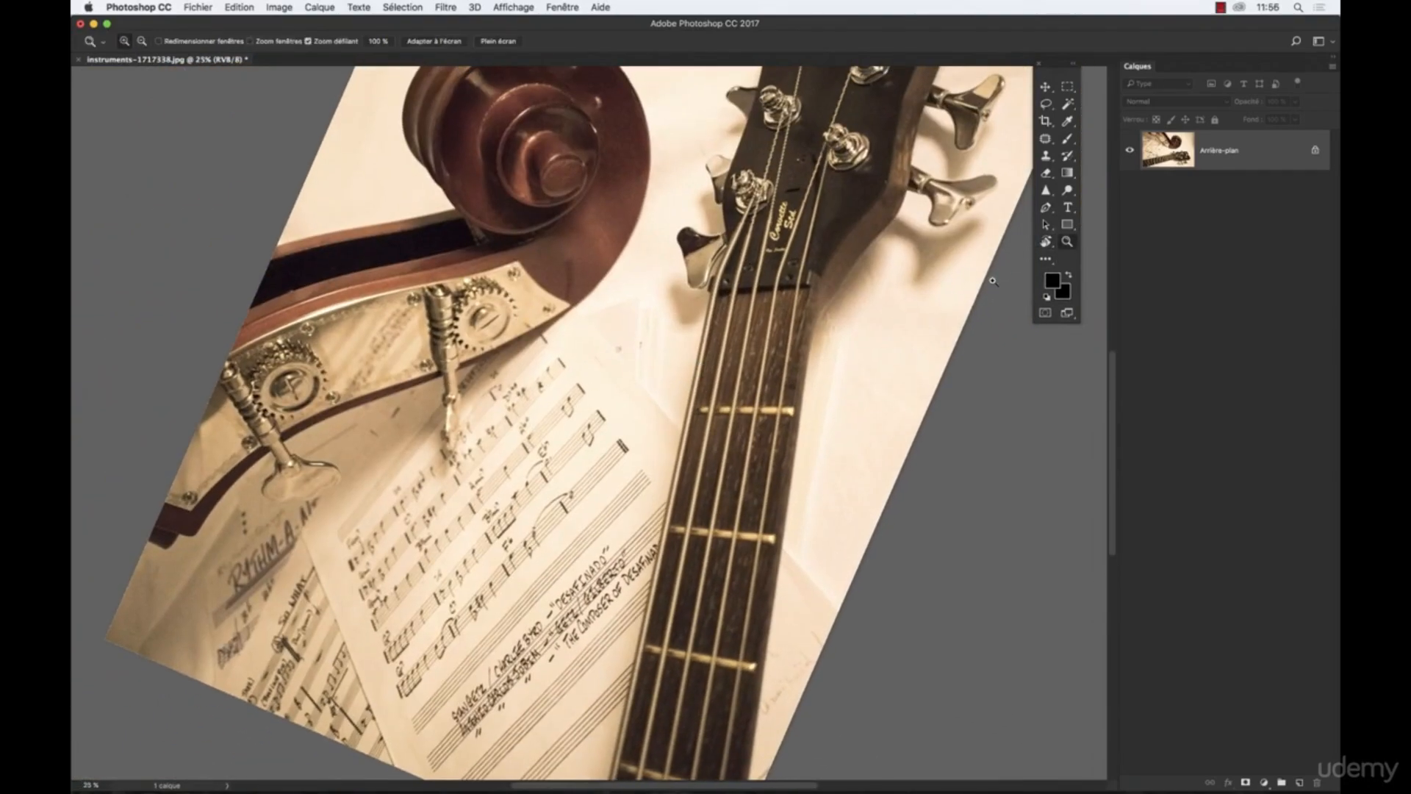
Rotate the instruments view back to 0°, zoom out to 16.7 %, and reposition the whole image on the canvas
{"action": "key", "text": "r"}
{"action": "left_click_drag", "start_coordinate": [794, 297], "coordinate": [653, 467]}
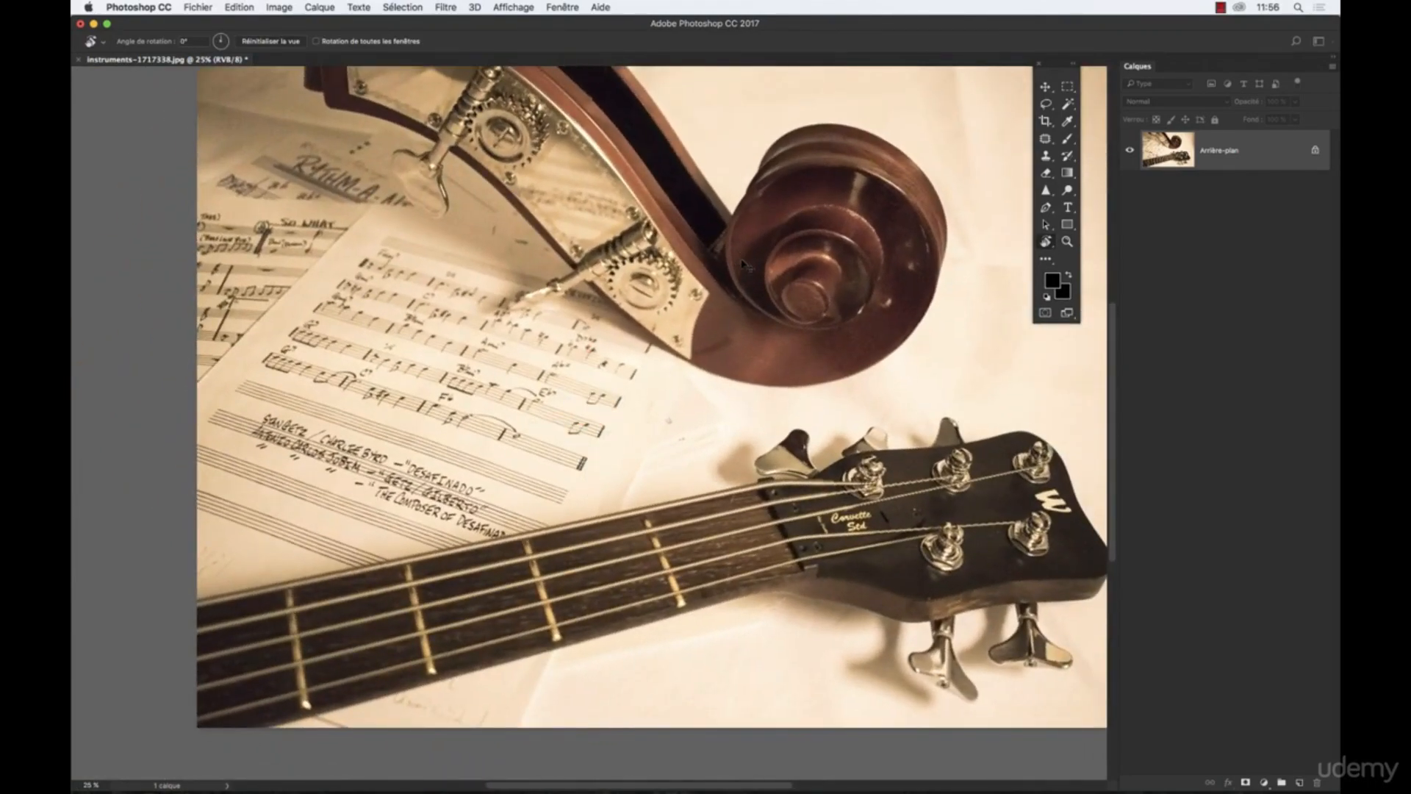
{"action": "key", "text": "super+minus"}
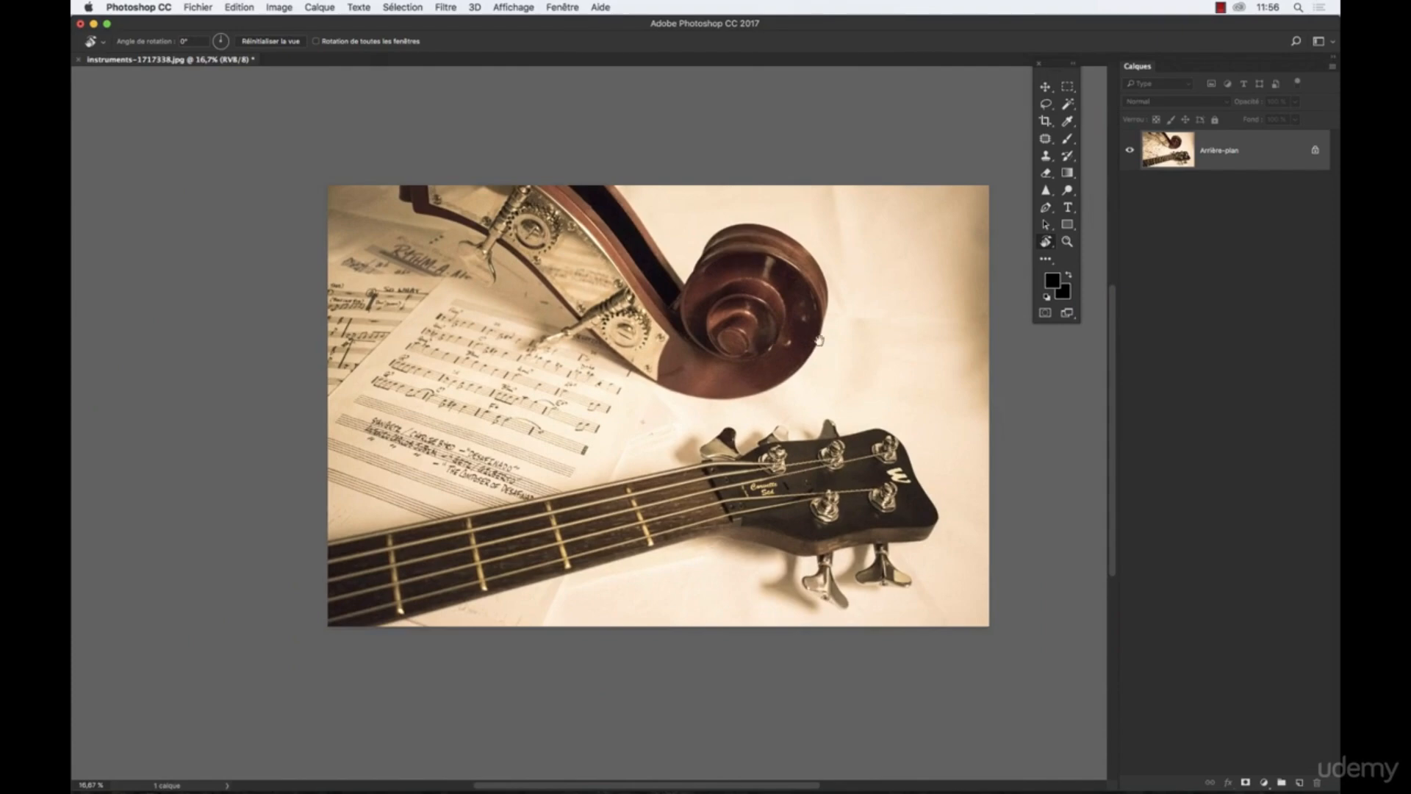
{"action": "left_click_drag", "start_coordinate": [819, 339], "coordinate": [738, 350]}
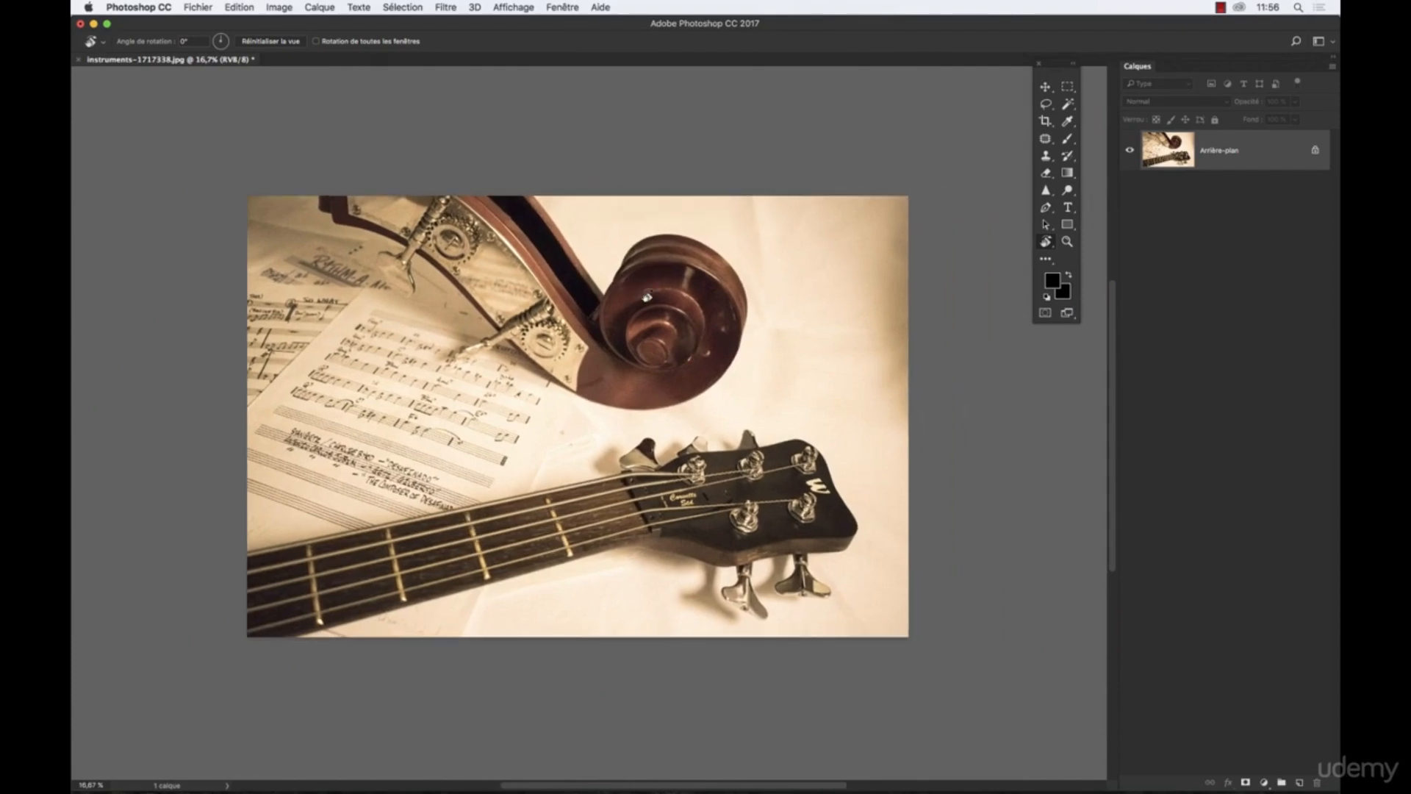
Rotate the instruments view to -160° and reset it to 0°
{"action": "left_click_drag", "start_coordinate": [744, 314], "coordinate": [489, 503]}
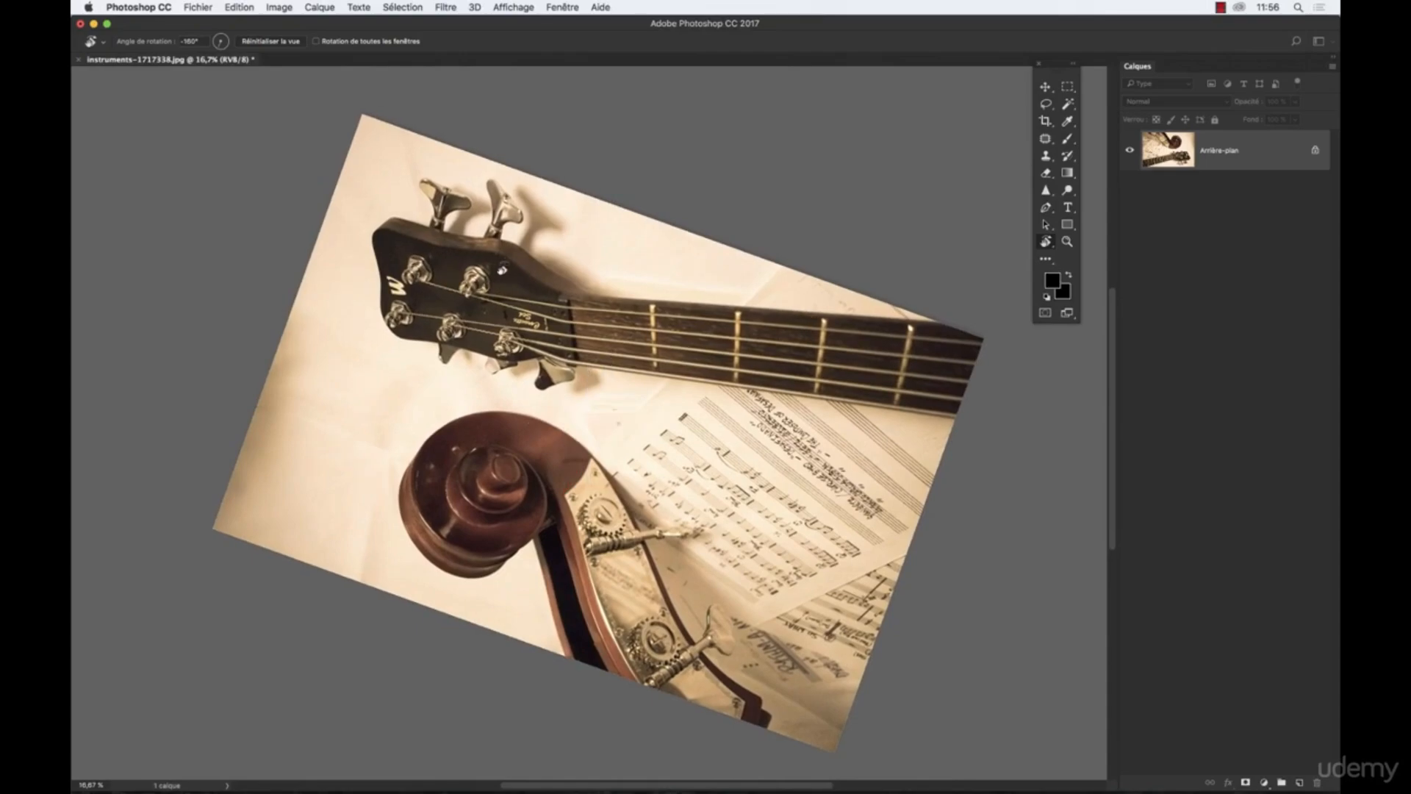
{"action": "left_click_drag", "start_coordinate": [438, 258], "coordinate": [623, 443]}
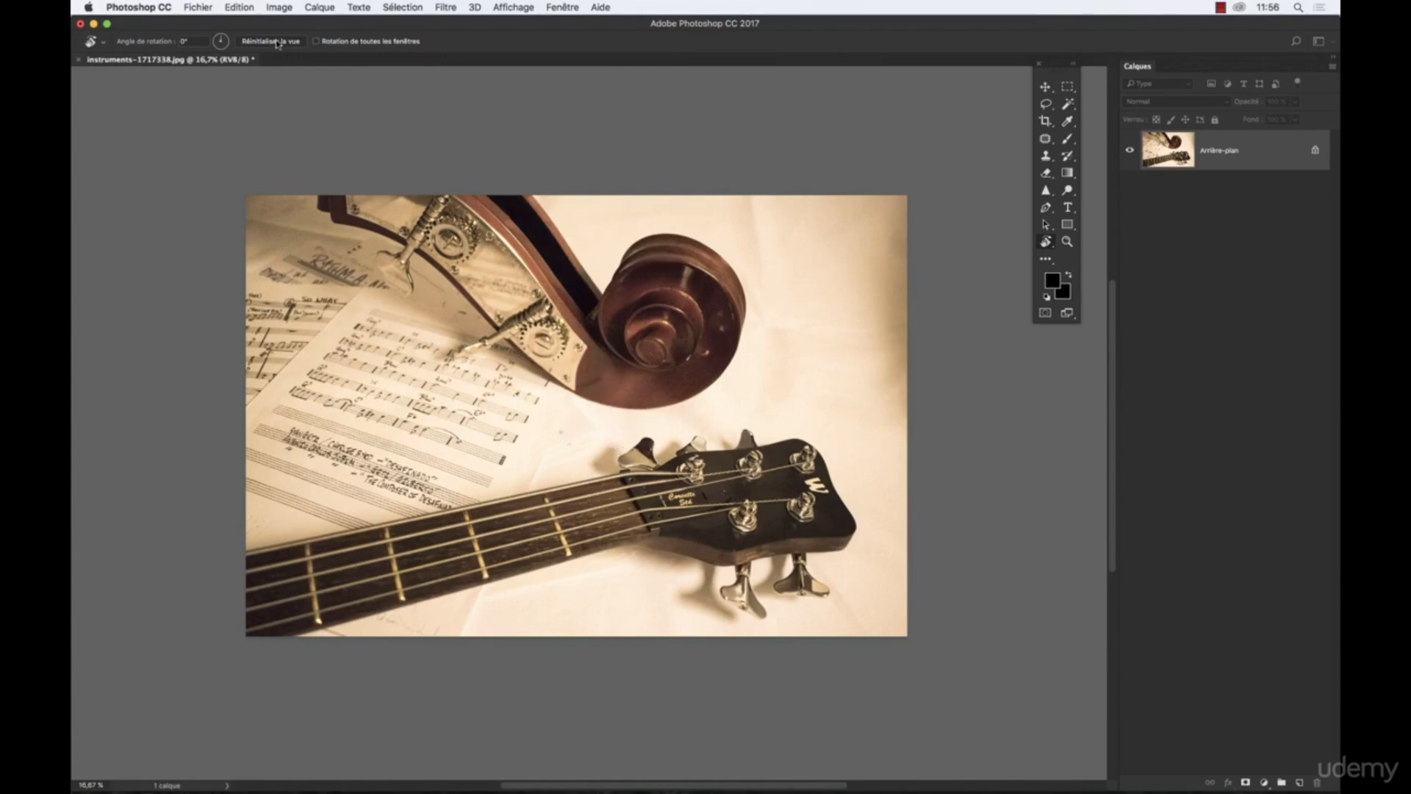
Look through the image rotation commands without applying any, for comparison with rotating the view
{"action": "left_click", "coordinate": [277, 7]}
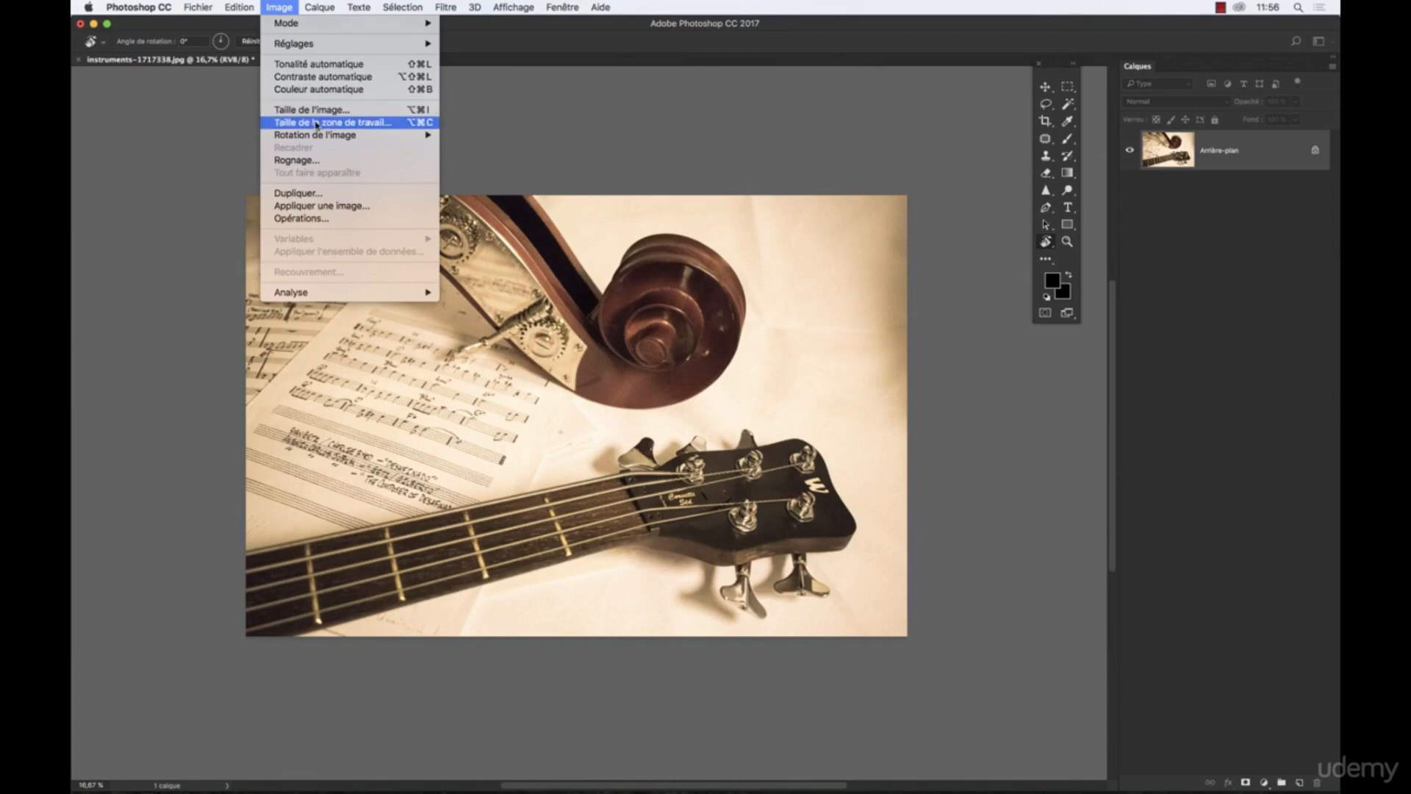
{"action": "mouse_move", "coordinate": [307, 138]}
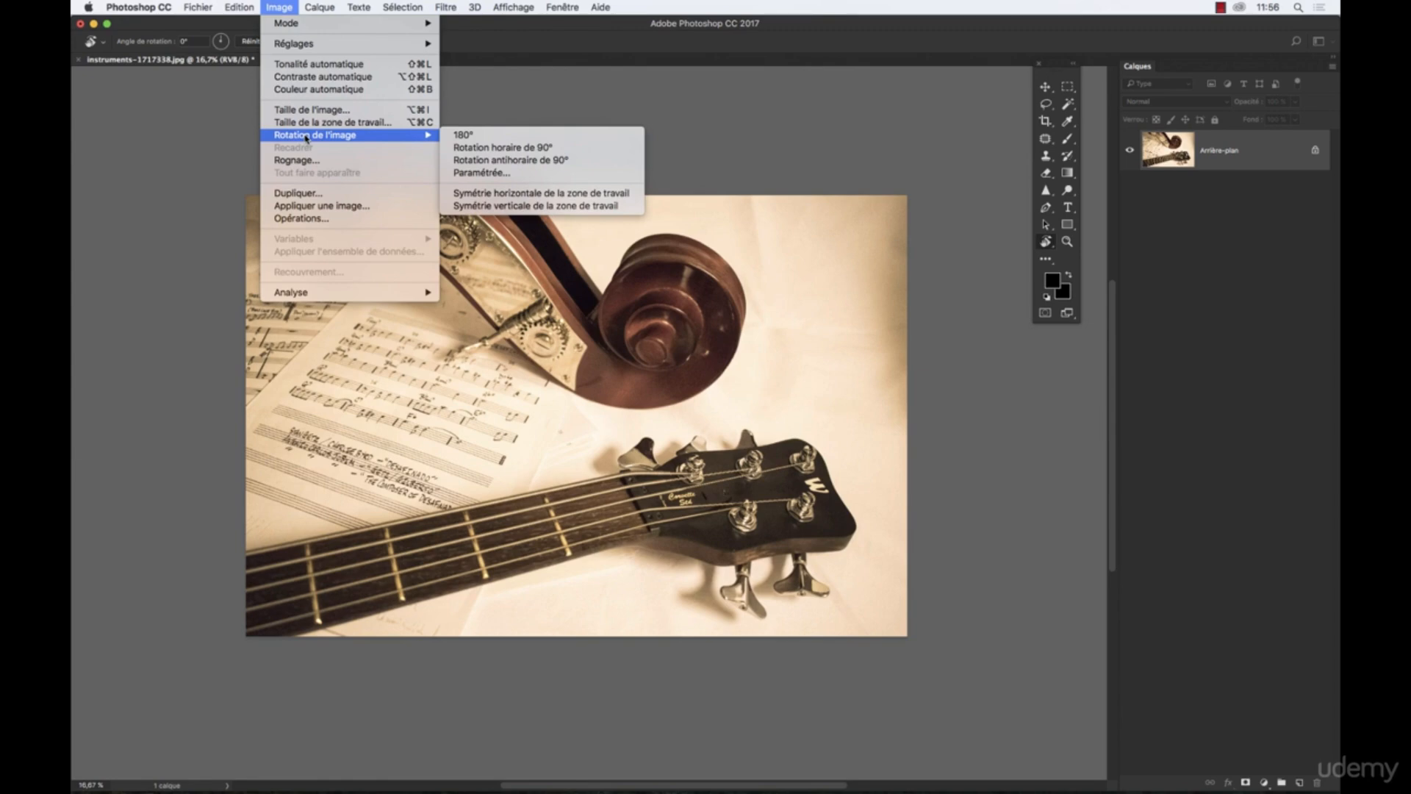
{"action": "left_click", "coordinate": [882, 162]}
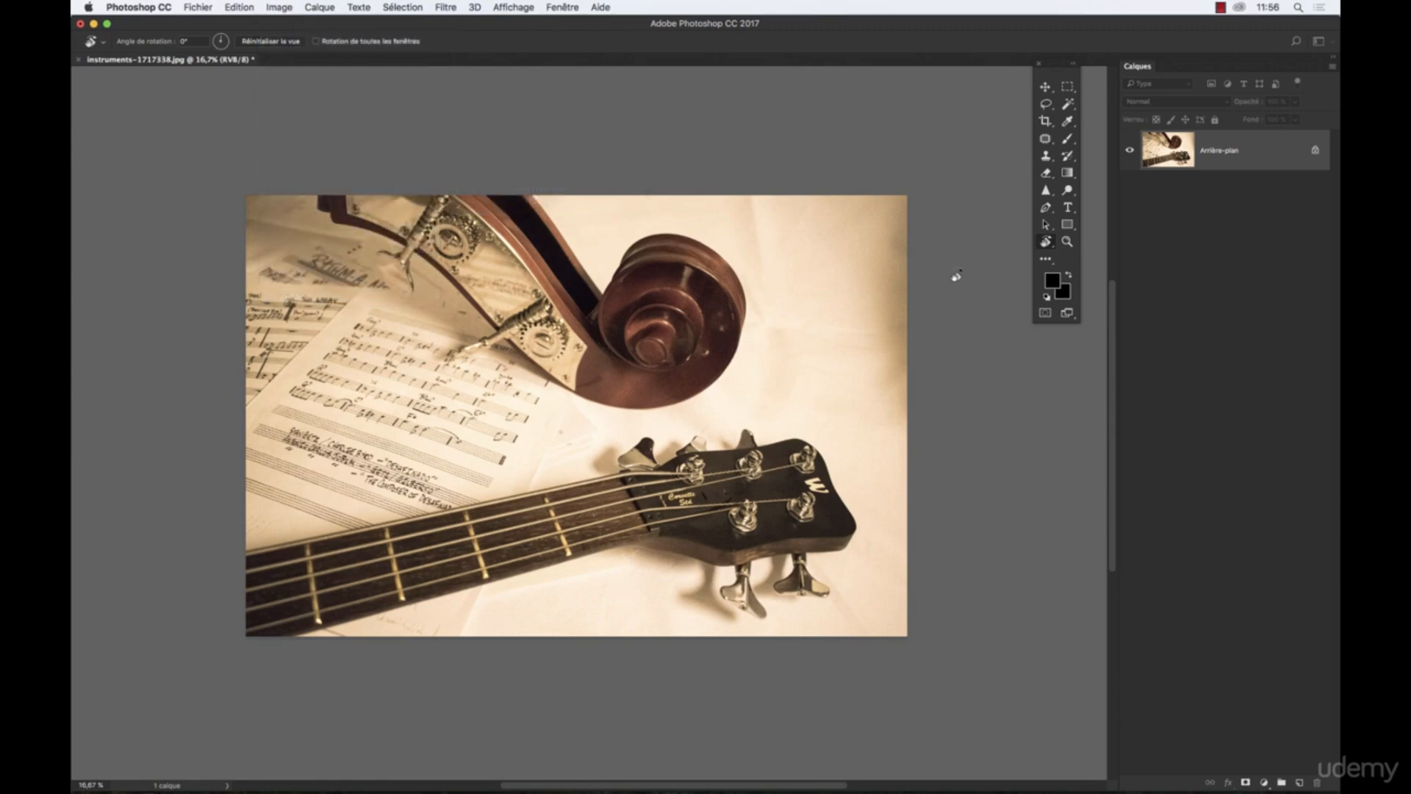
Rotate the view to -105° and on to -128°, and check the image's orientation in the print preview
{"action": "left_click_drag", "start_coordinate": [956, 276], "coordinate": [388, 121]}
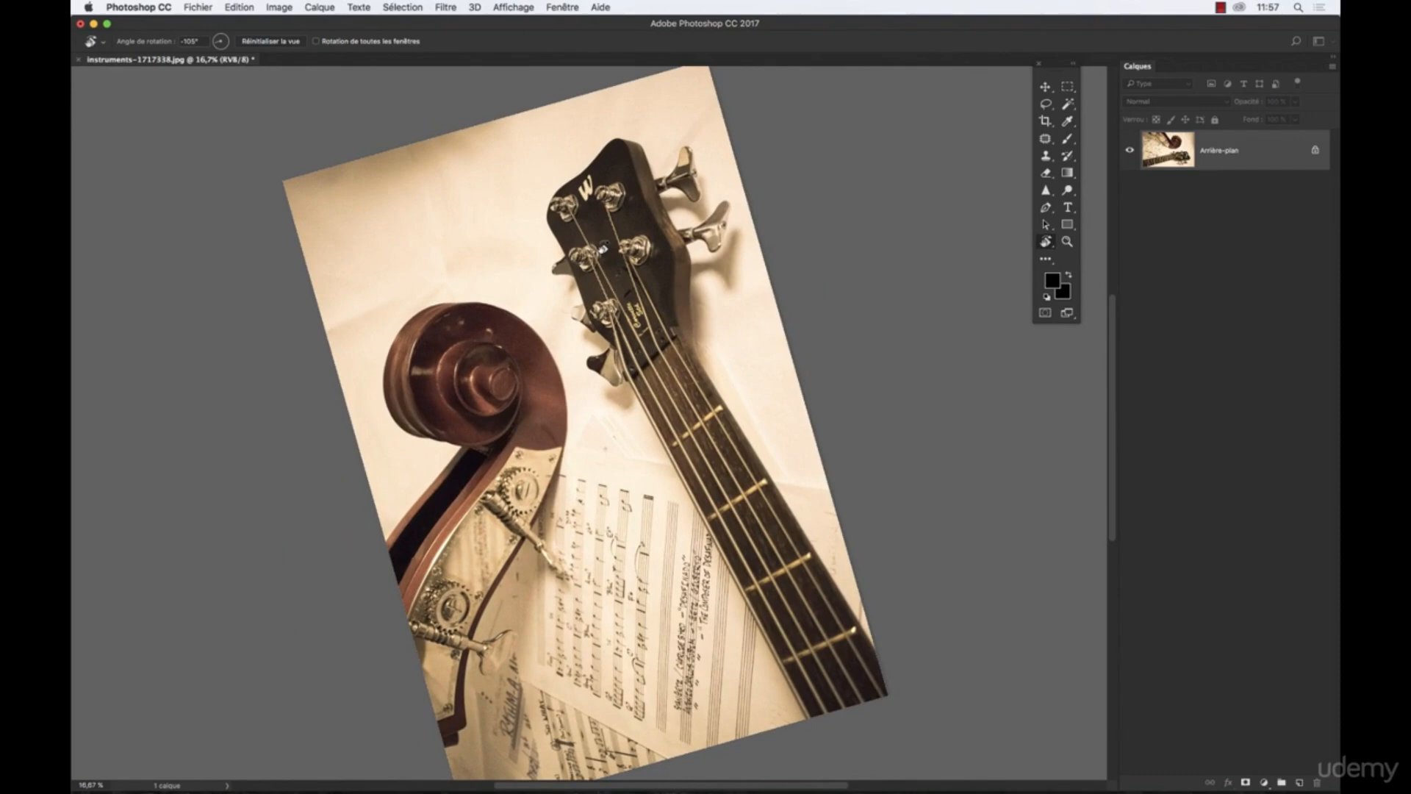
{"action": "left_click_drag", "start_coordinate": [785, 246], "coordinate": [789, 157]}
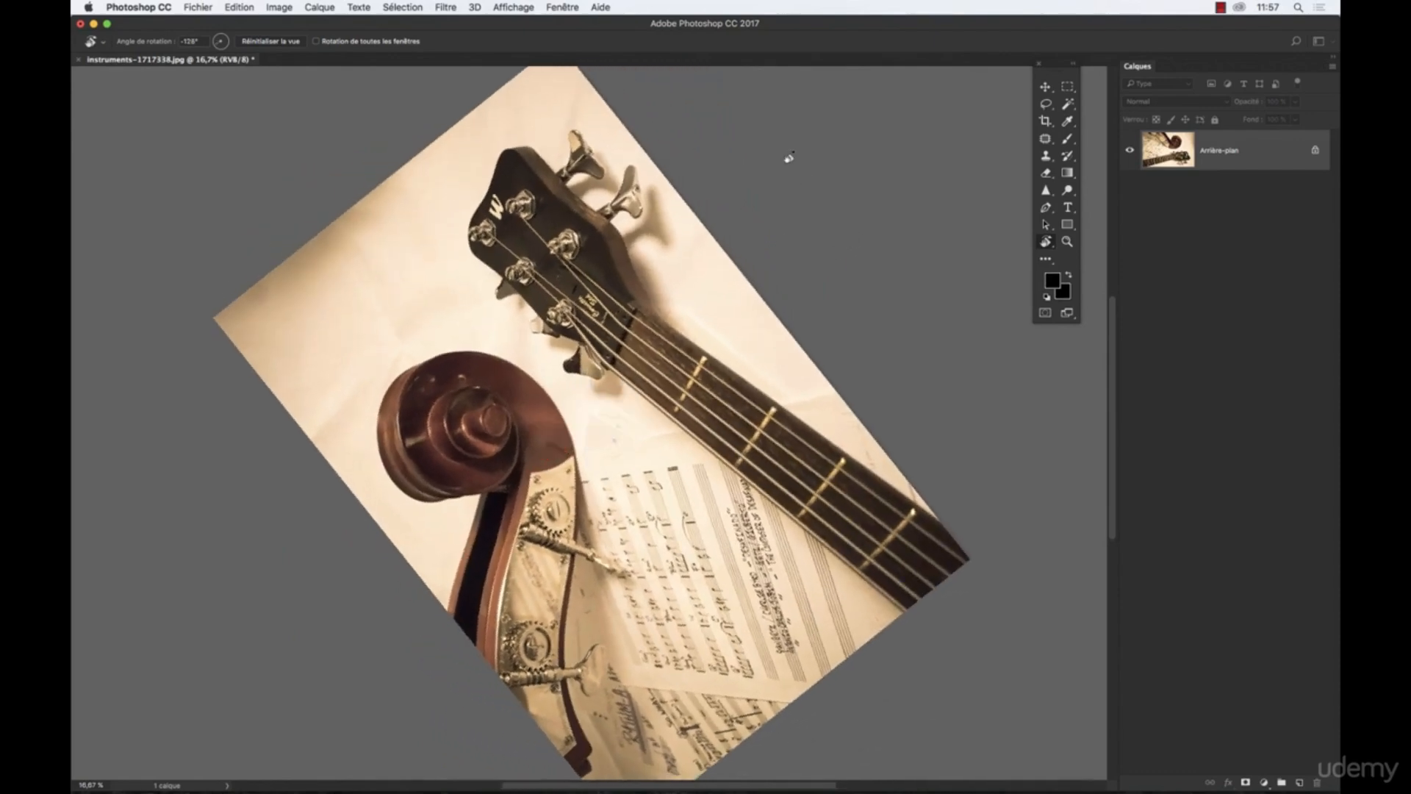
{"action": "key", "text": "super+p"}
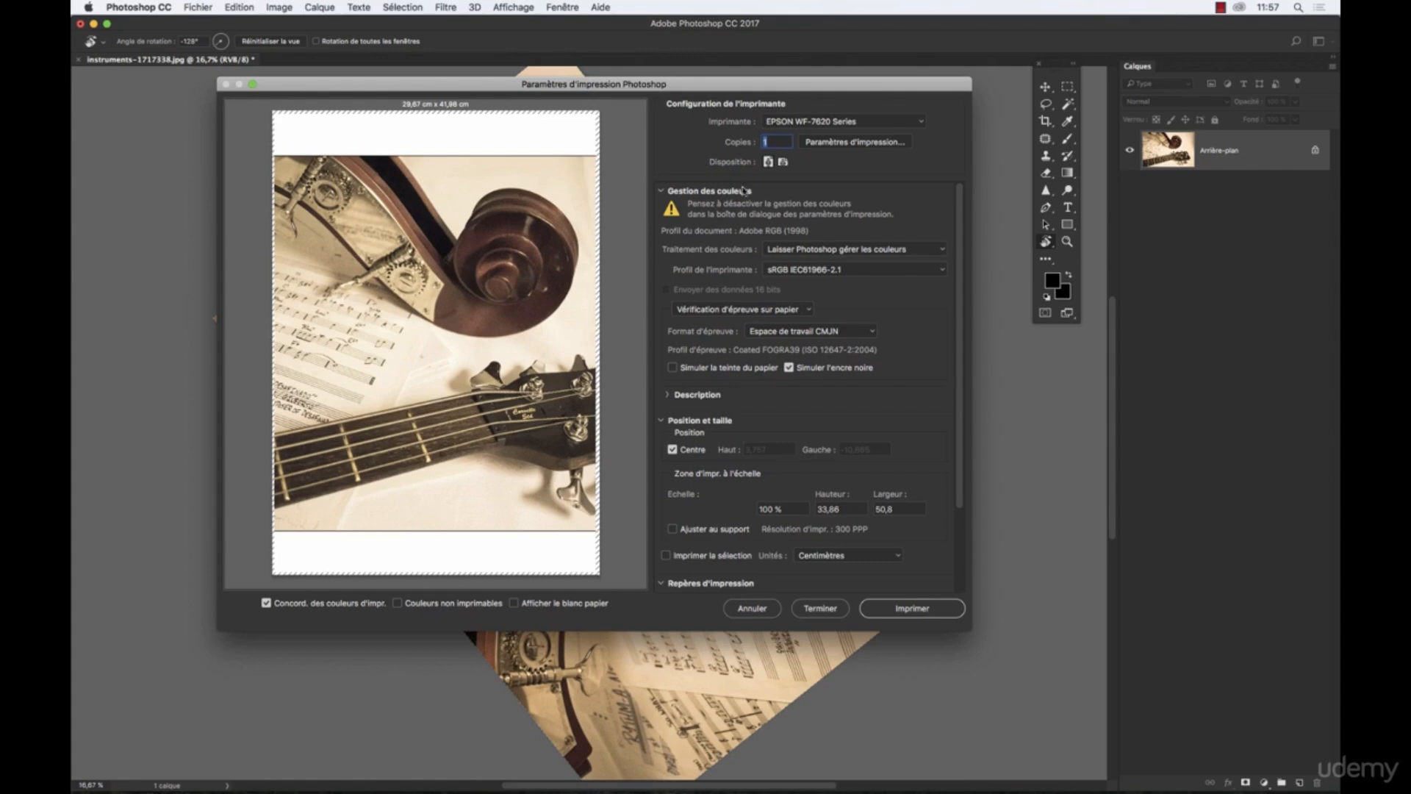
{"action": "left_click", "coordinate": [820, 609]}
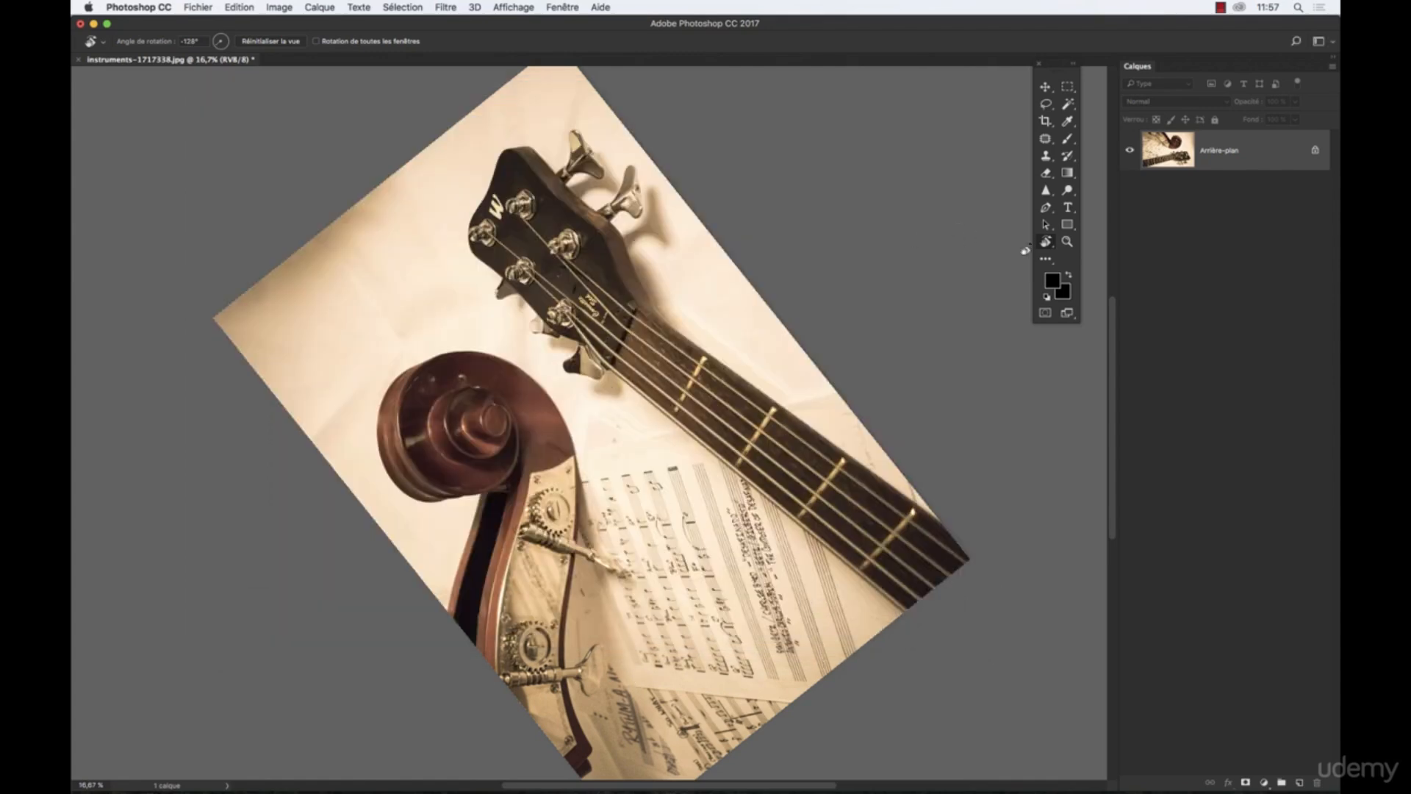
Select the Rotate View tool again and return the instruments view to 0°
{"action": "right_click", "coordinate": [1056, 251]}
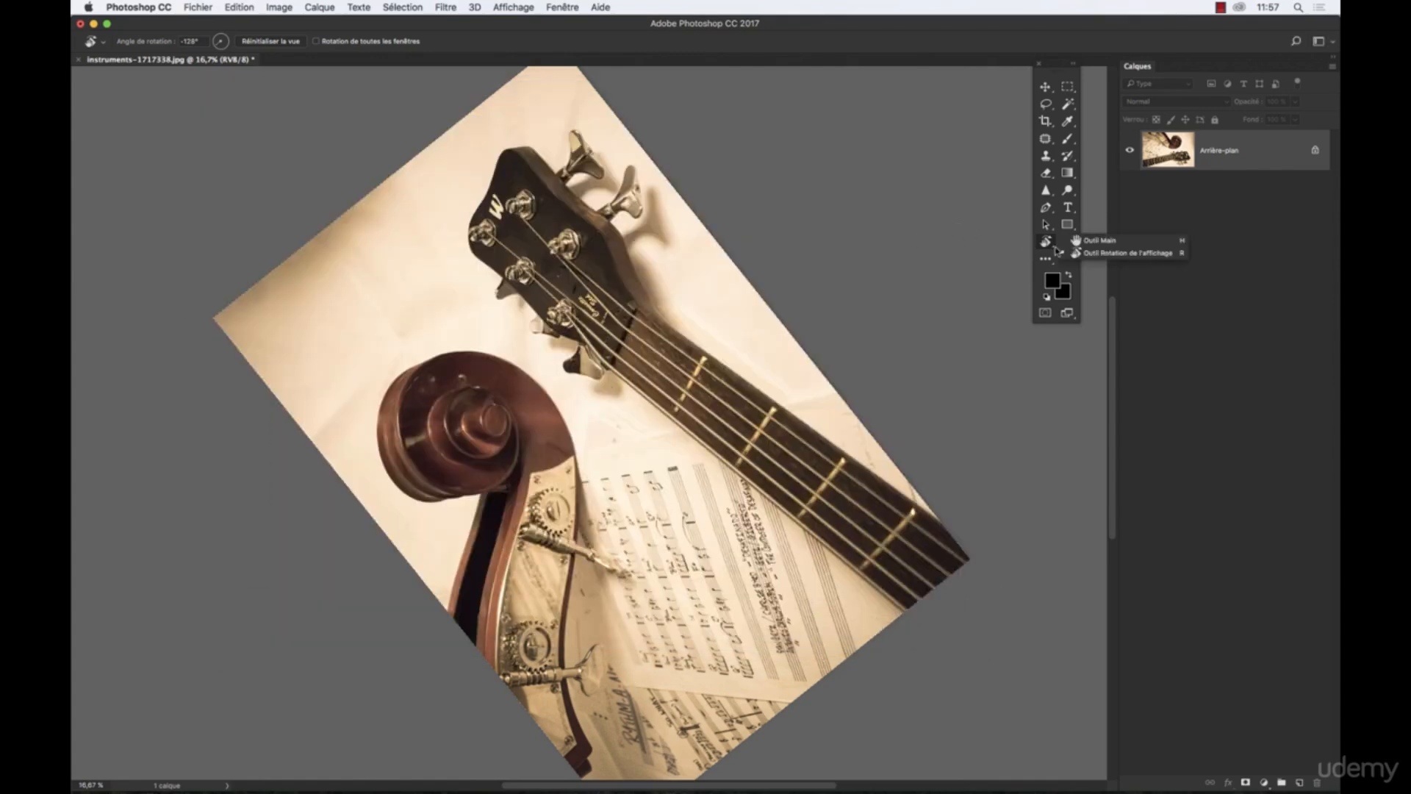
{"action": "left_click", "coordinate": [1101, 255]}
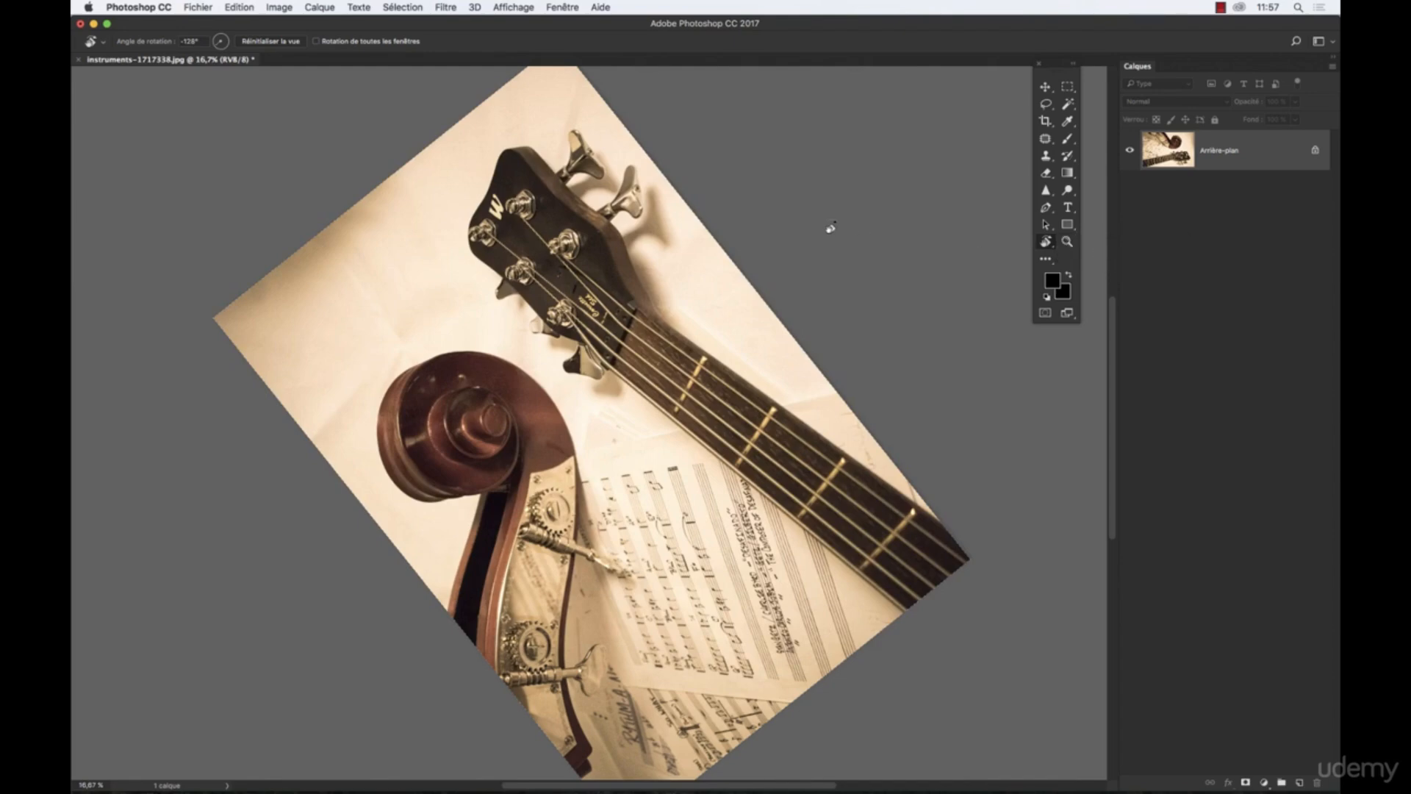
{"action": "left_click_drag", "start_coordinate": [850, 206], "coordinate": [554, 450]}
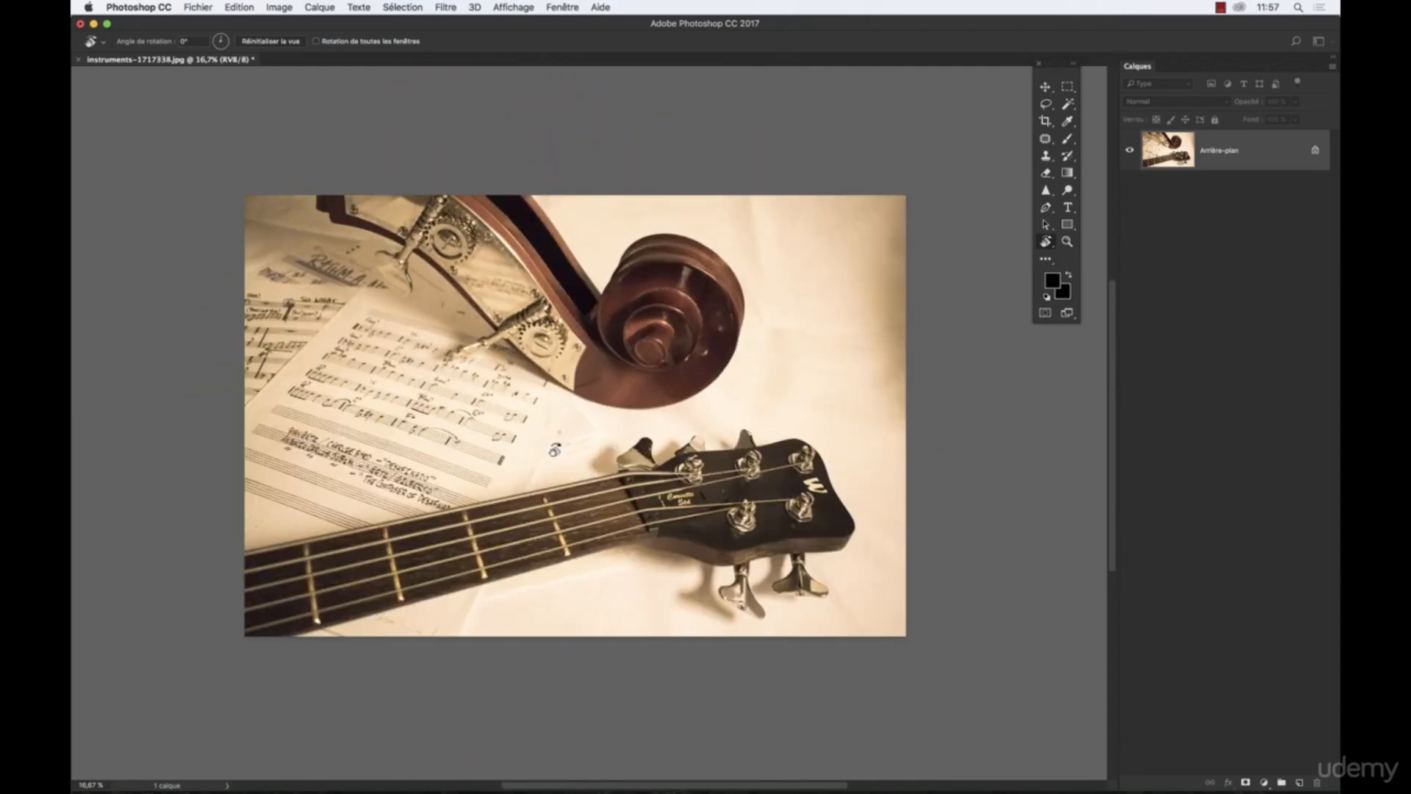